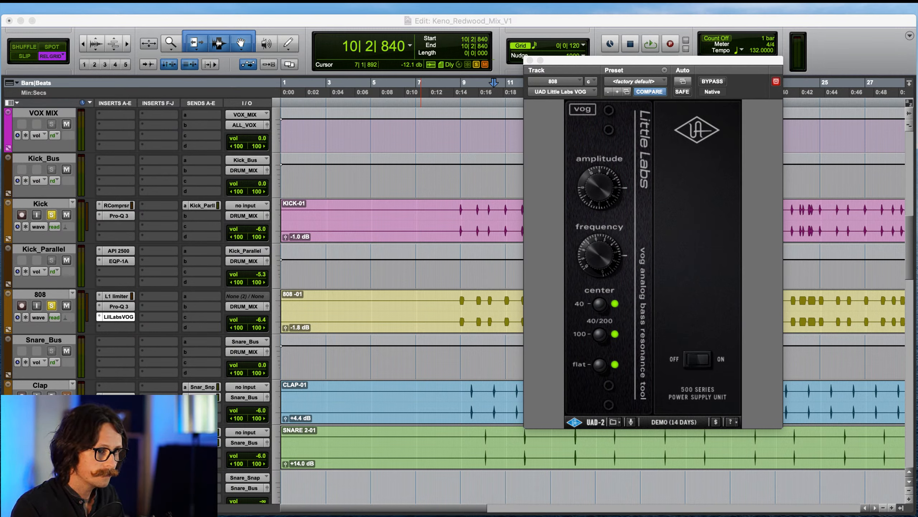
# - Play the soloed kick and 808 from just before bar 9, with the Little Labs VOG window moved clear of the track lists
pyautogui.click(421, 457)
pyautogui.press('space')
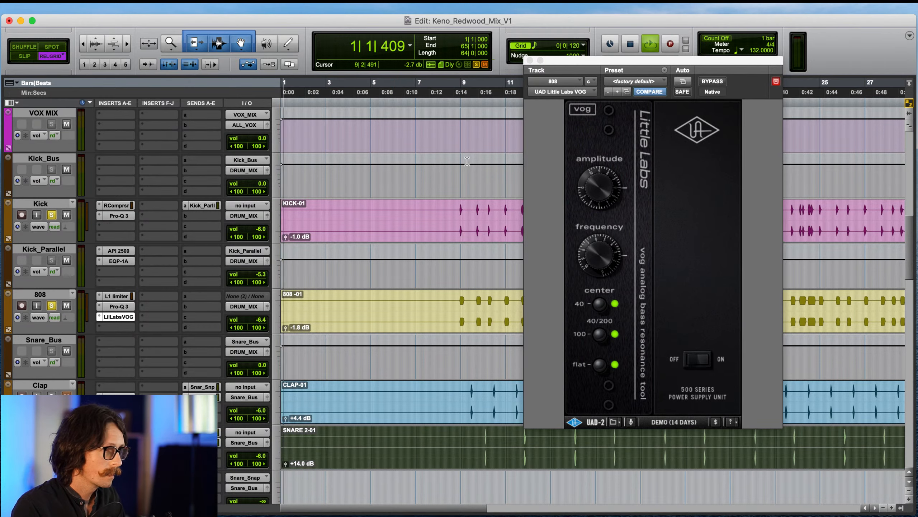
pyautogui.press('space')
pyautogui.click(458, 208)
pyautogui.press('space')
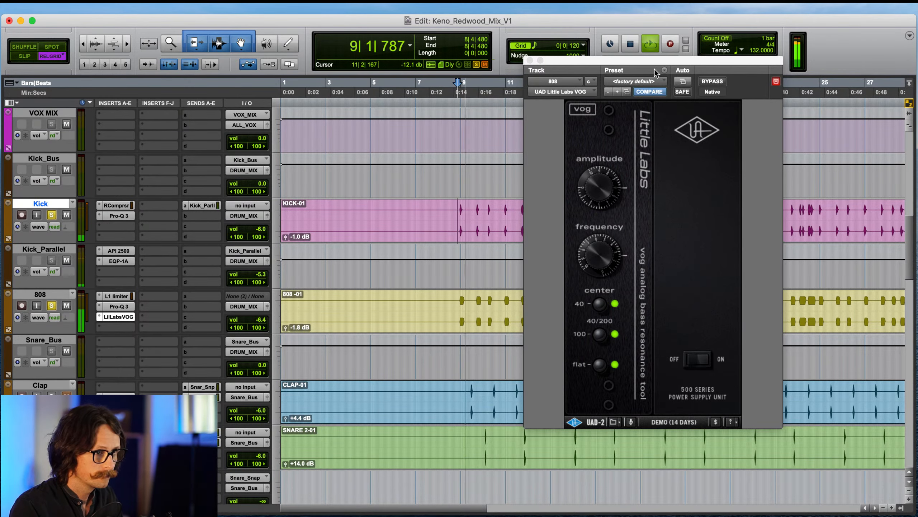
pyautogui.moveTo(650, 61); pyautogui.dragTo(513, 135)
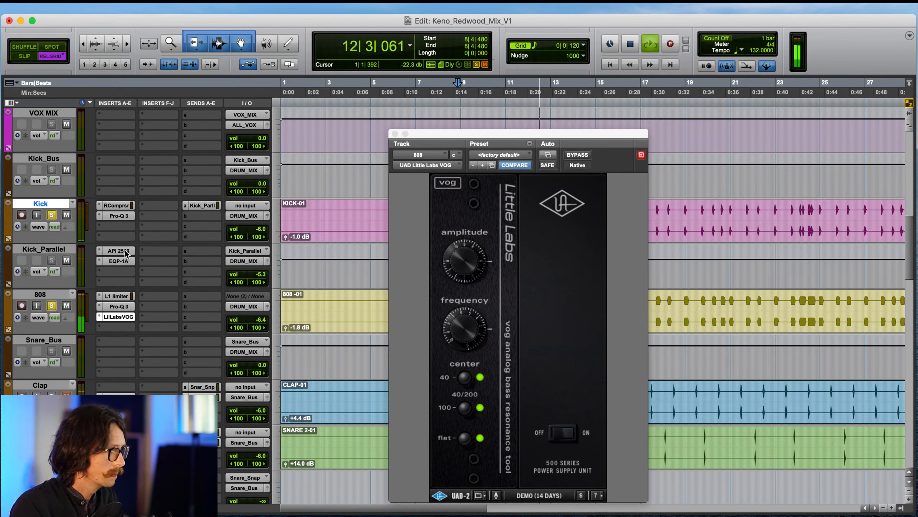
# - Compare the 808 with the Little Labs VOG bypassed and active, then stop playback and close the plug-in
pyautogui.keyDown('super'); pyautogui.click(113, 319); pyautogui.keyUp('super')
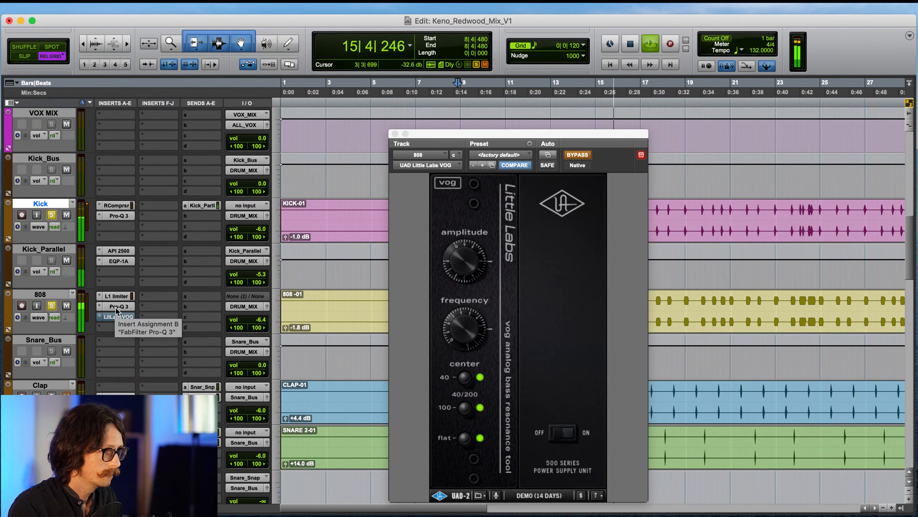
pyautogui.keyDown('super'); pyautogui.click(119, 318); pyautogui.keyUp('super')
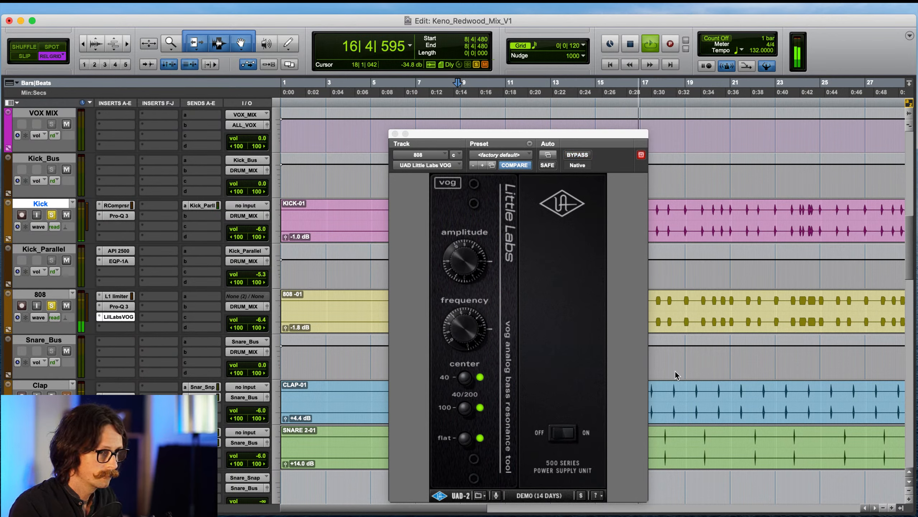
pyautogui.press('space')
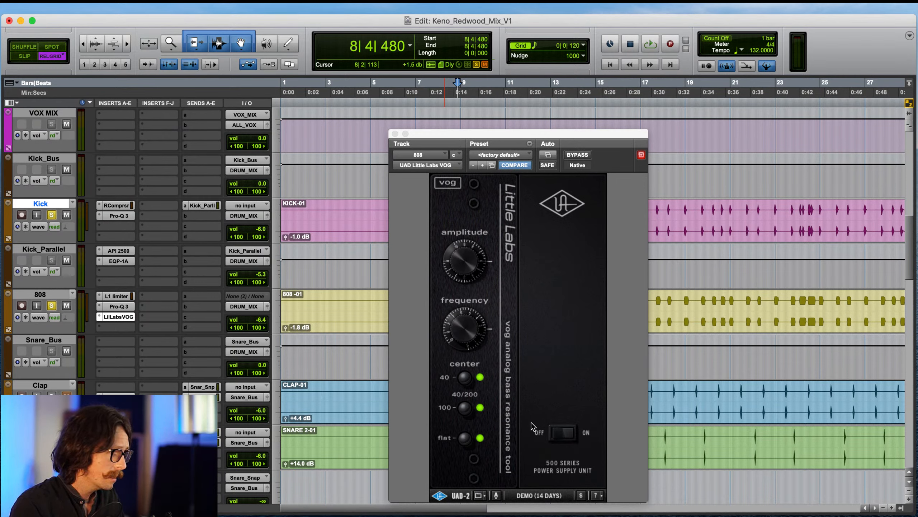
pyautogui.click(395, 134)
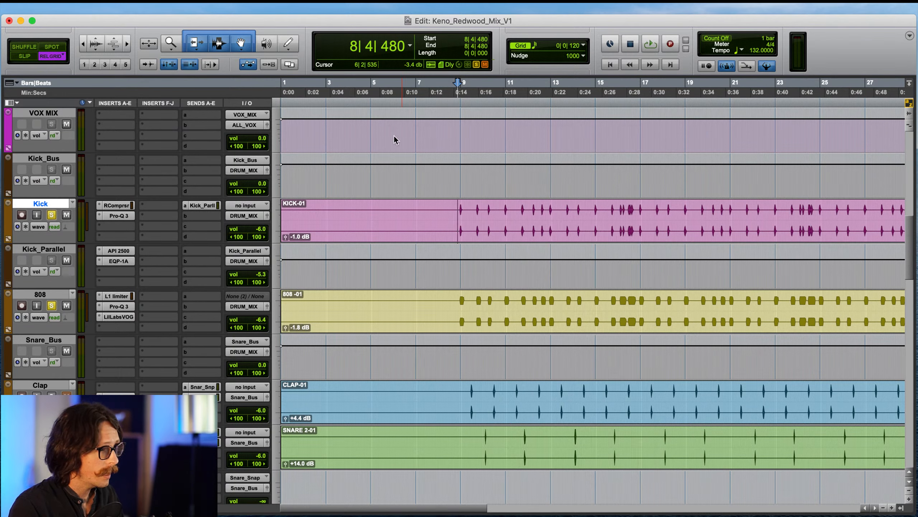
# - Insert the stereo Plugin Alliance bx_subsynth in the 808 track's fourth insert slot
pyautogui.click(109, 328)
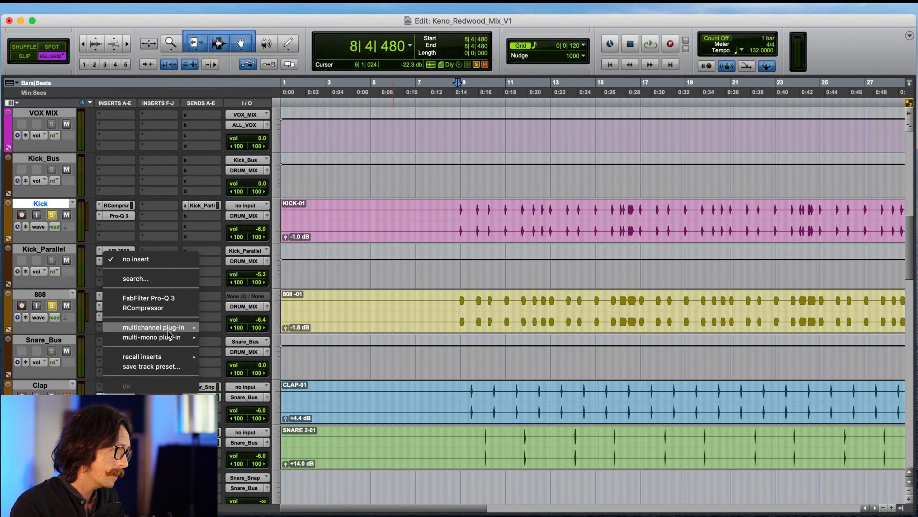
pyautogui.moveTo(168, 331)
pyautogui.scroll(-5, 252, 250)
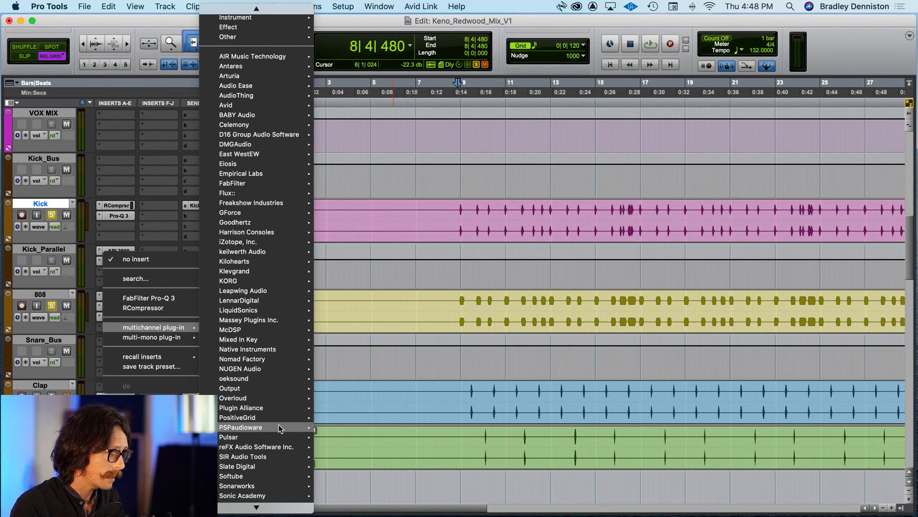
pyautogui.moveTo(284, 407)
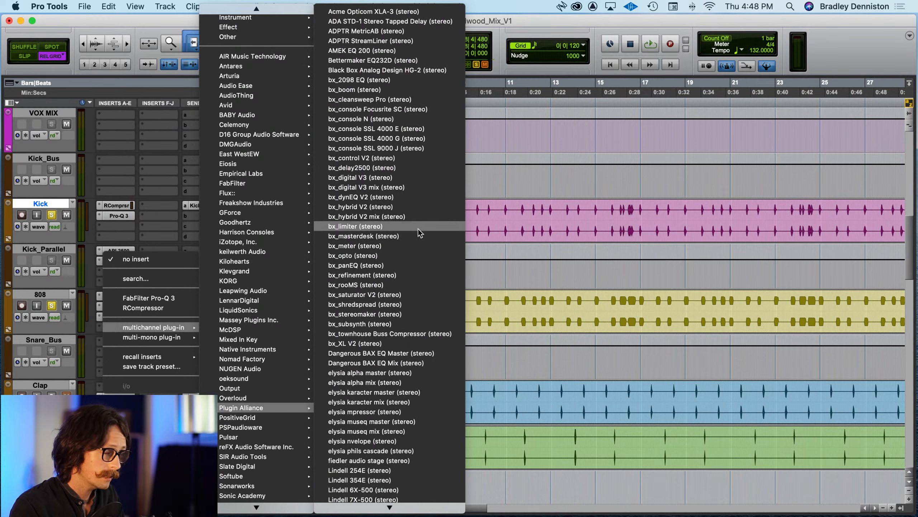
pyautogui.scroll(-2, 400, 144)
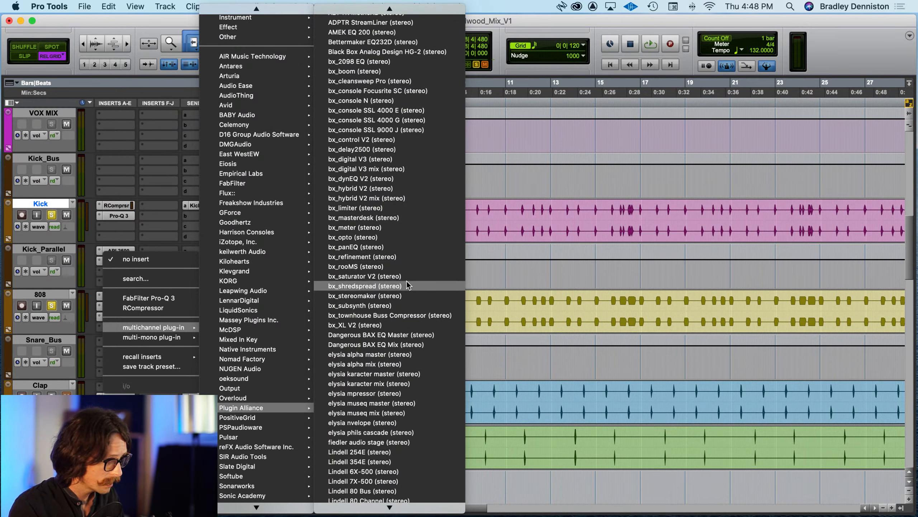
pyautogui.press('Escape')
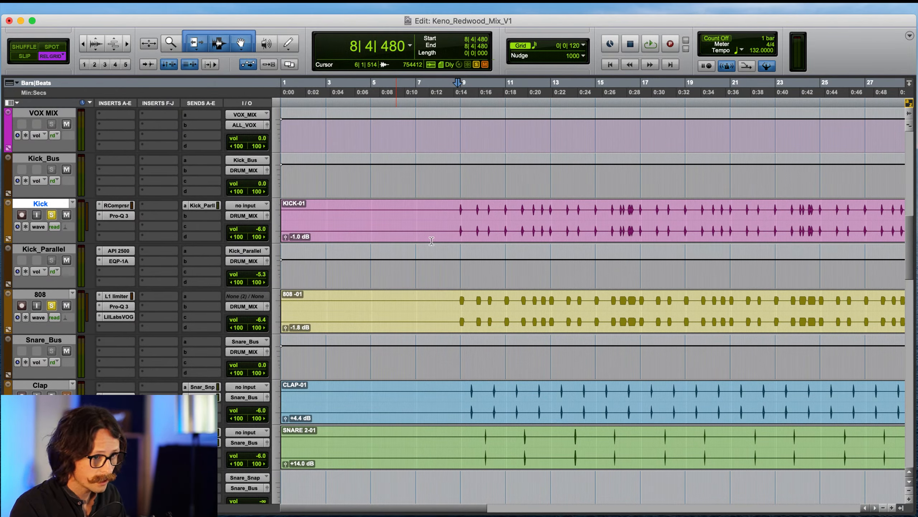
pyautogui.moveTo(595, 135); pyautogui.dragTo(448, 113)
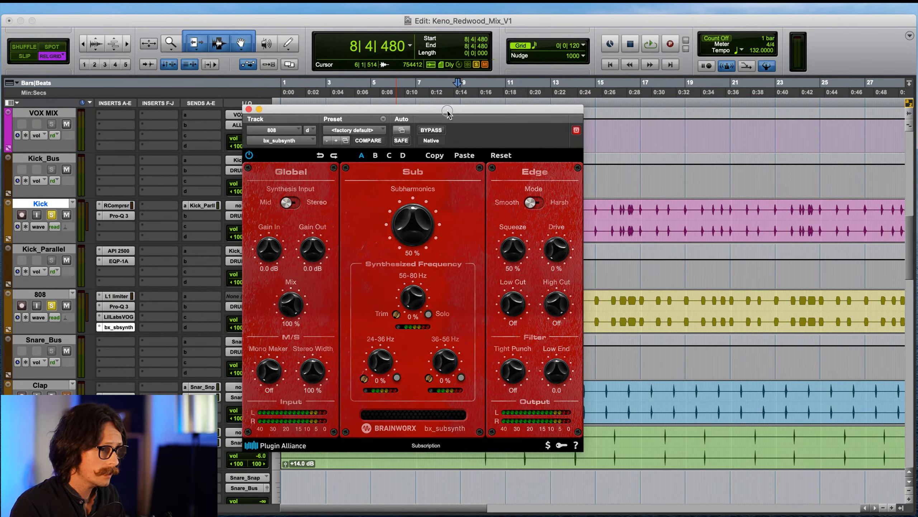
# - Close bx_subsynth and remove it from the 808 track's inserts
pyautogui.click(249, 109)
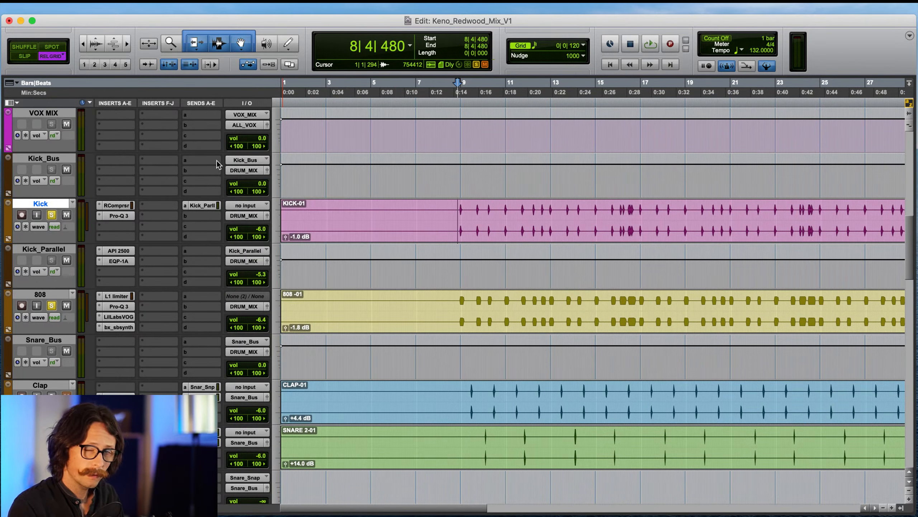
pyautogui.click(100, 326)
pyautogui.click(137, 262)
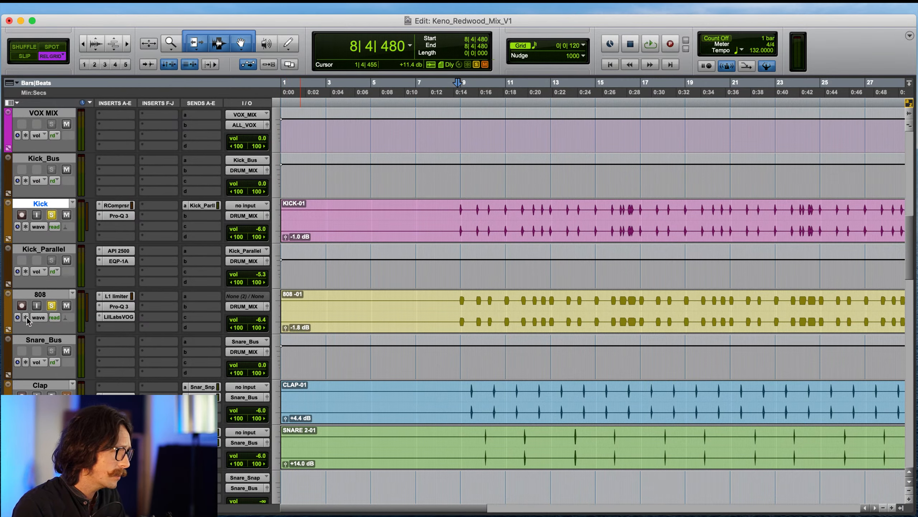
# - Toggle the LOUDER! and Transformer 1 sends on the DRUMS MIX track on and off, ending with both muted
pyautogui.scroll(10, 246, 340)
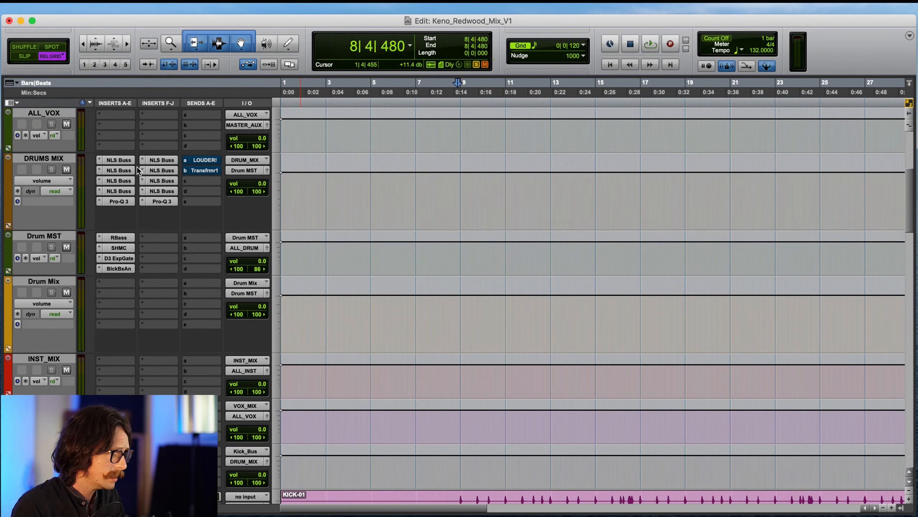
pyautogui.keyDown('super'); pyautogui.click(209, 160); pyautogui.keyUp('super')
pyautogui.keyDown('super'); pyautogui.click(206, 170); pyautogui.keyUp('super')
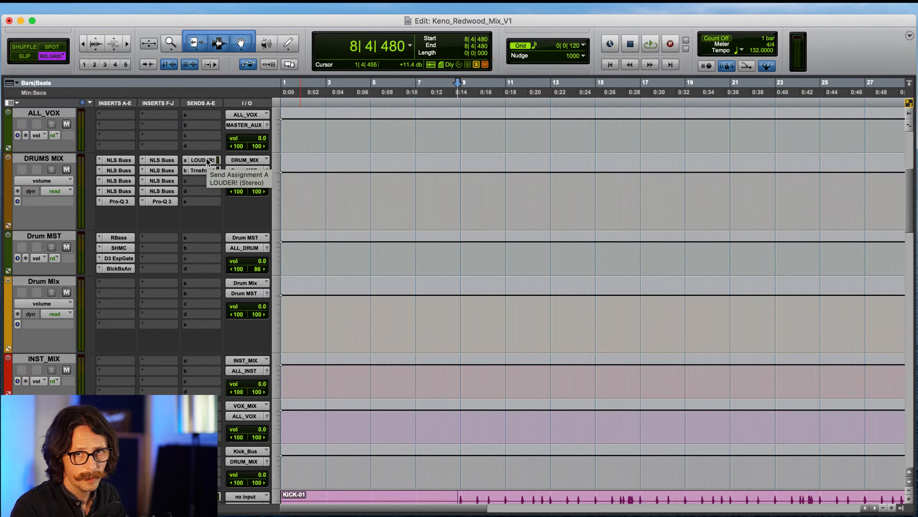
pyautogui.keyDown('super'); pyautogui.click(208, 160); pyautogui.keyUp('super')
pyautogui.keyDown('super'); pyautogui.click(210, 170); pyautogui.keyUp('super')
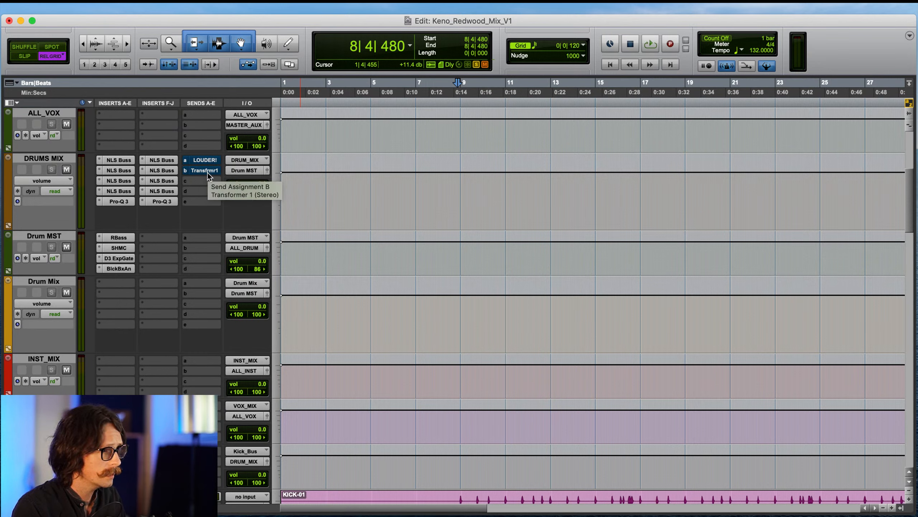
pyautogui.keyDown('super'); pyautogui.click(207, 172); pyautogui.keyUp('super')
pyautogui.keyDown('super'); pyautogui.click(207, 160); pyautogui.keyUp('super')
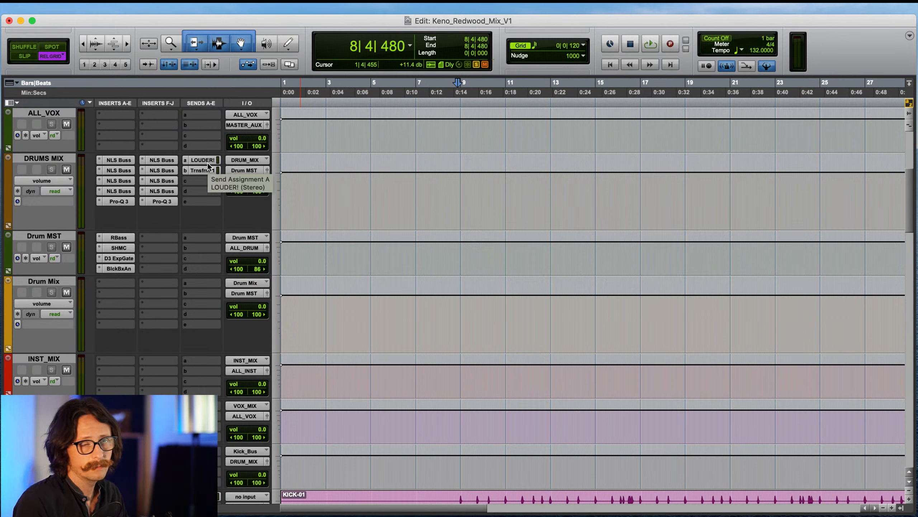
pyautogui.moveTo(207, 162); pyautogui.dragTo(205, 171)
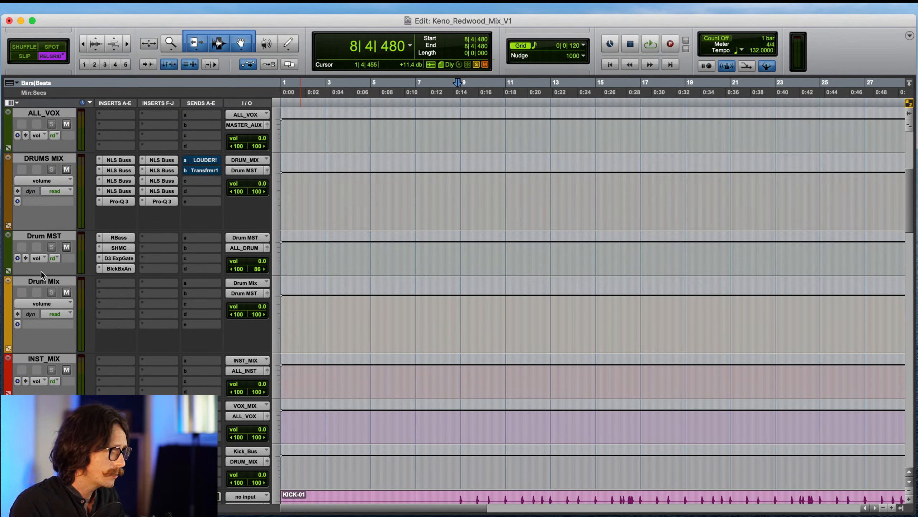
# - Examine the settings of the RBass, Shadow Hills Mastering Compressor, Dyn3 Expander/Gate and Black Box HG-2 inserts on the Drum MST track
pyautogui.click(118, 238)
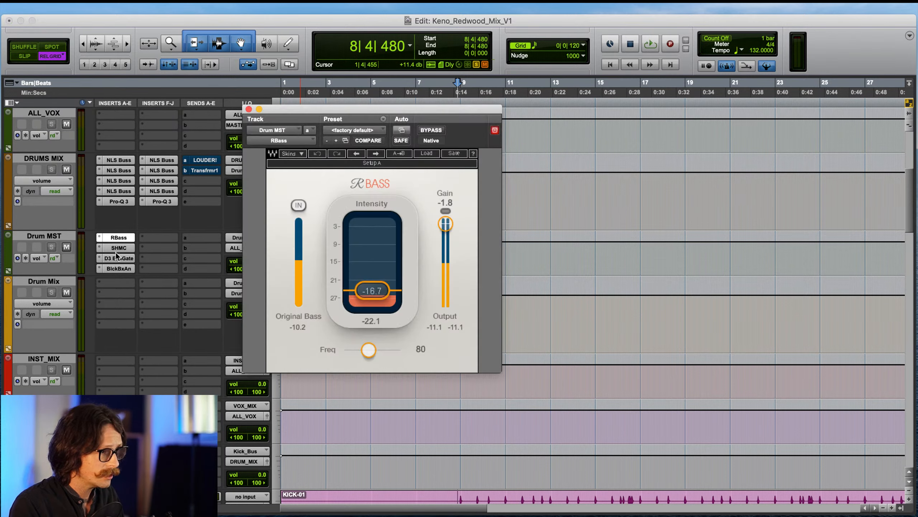
pyautogui.click(118, 248)
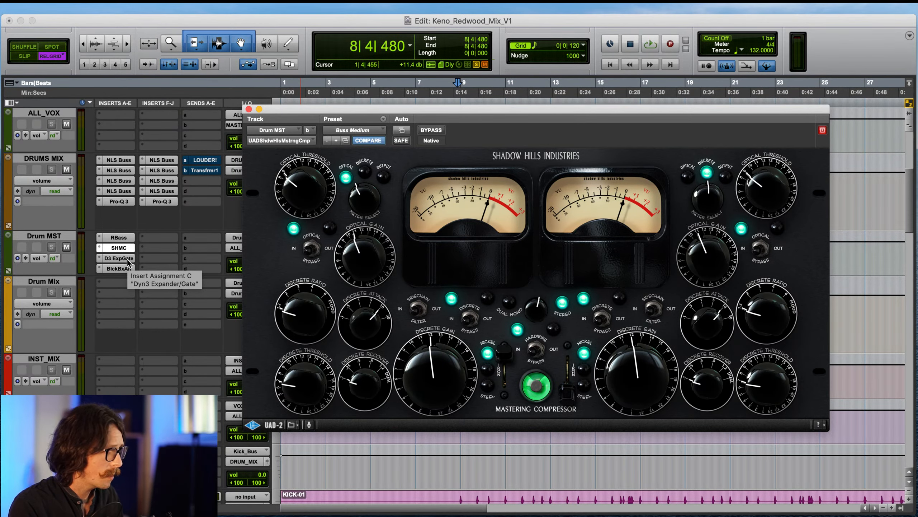
pyautogui.click(119, 258)
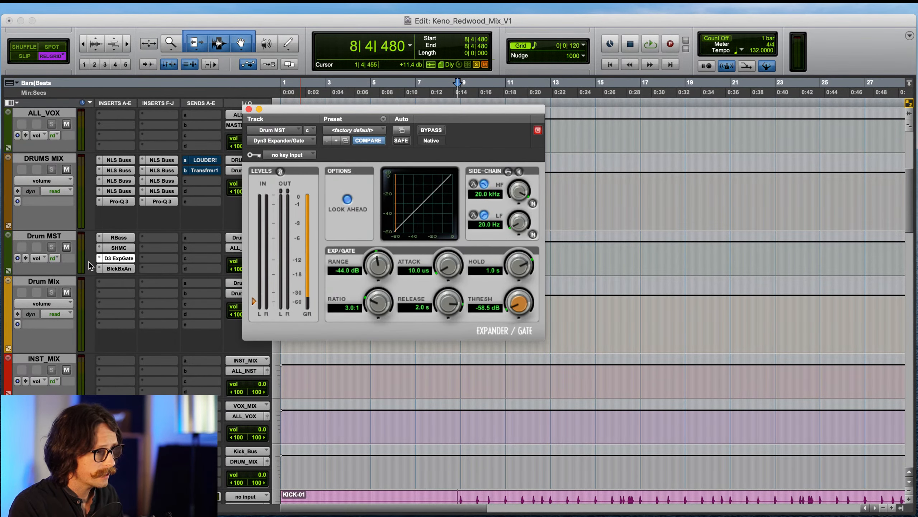
pyautogui.click(112, 270)
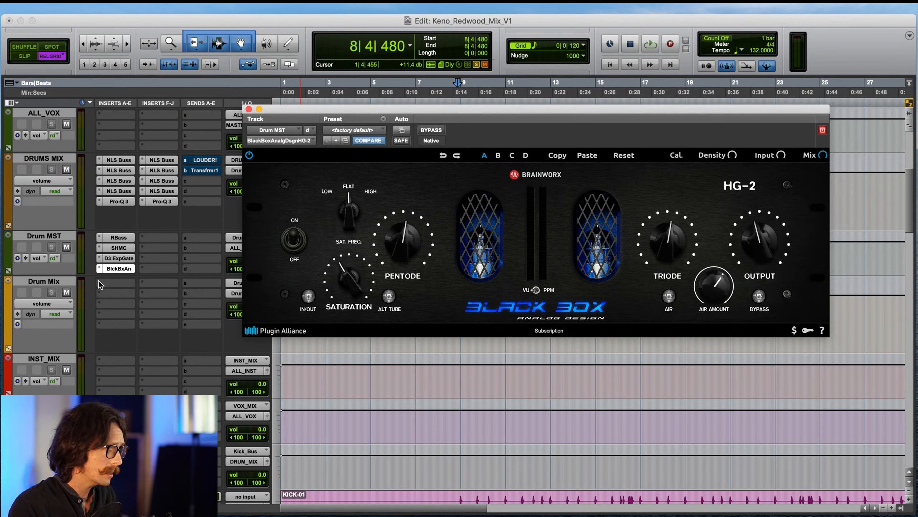
# - Enlarge the Drum MST track to show its fifth insert and set the Mono-Maker in its bx_digital V2 to 44 Hz
pyautogui.click(41, 275)
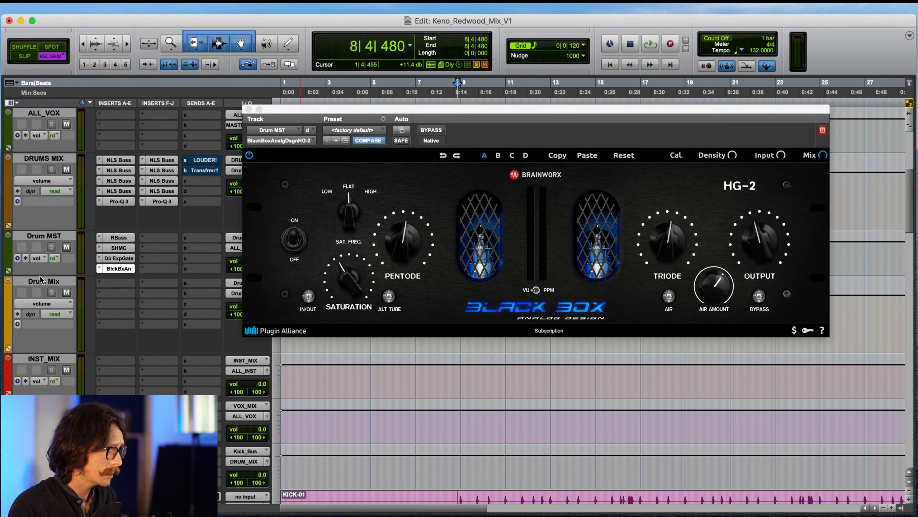
pyautogui.moveTo(41, 275); pyautogui.dragTo(42, 295)
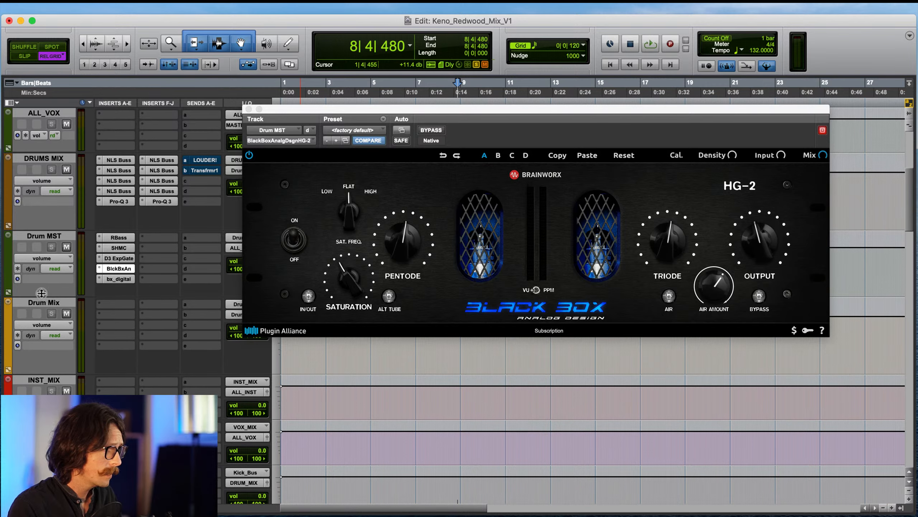
pyautogui.click(109, 282)
pyautogui.moveTo(602, 116); pyautogui.dragTo(477, 51)
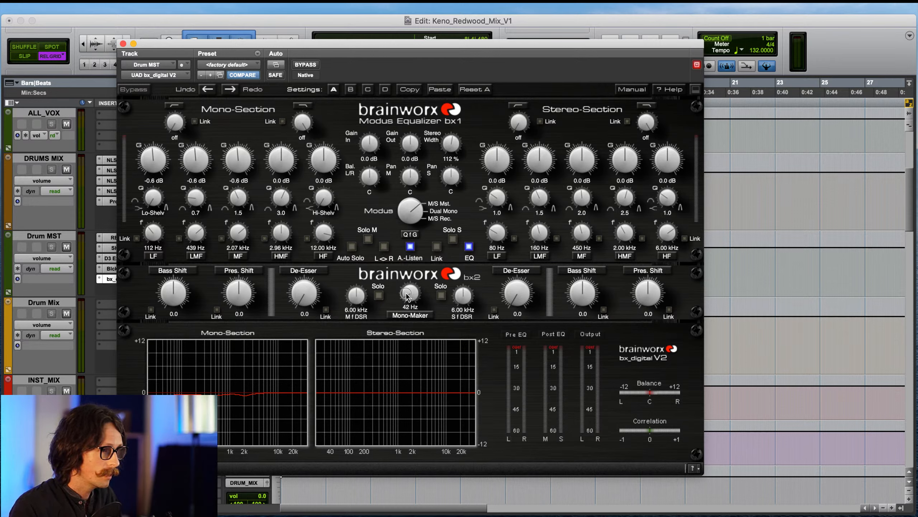
pyautogui.scroll(-3, 410, 294)
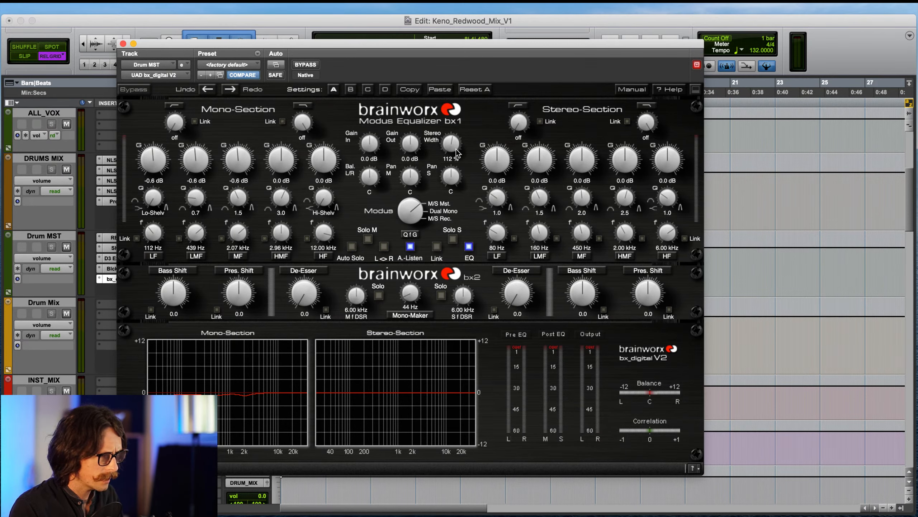
pyautogui.click(123, 44)
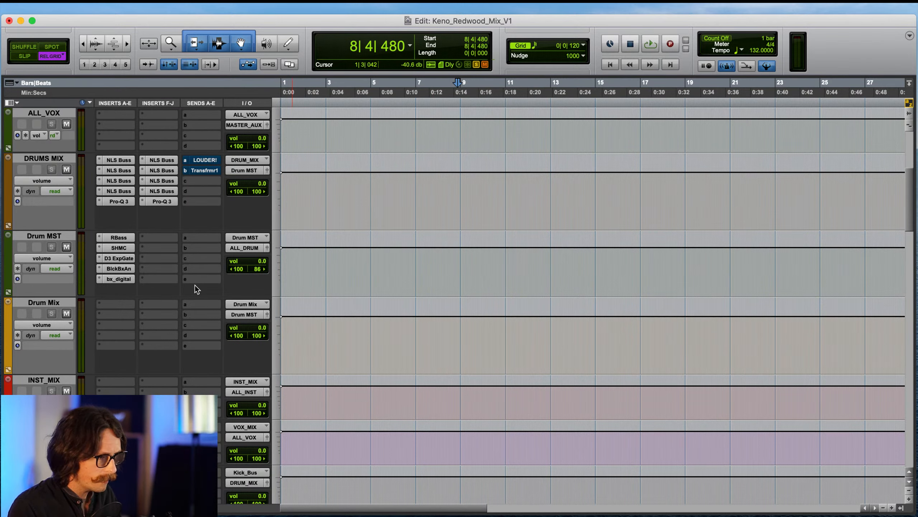
# - Adjust the low bell boost in the Kick track's Pro-Q 3 to 44.312 Hz and +0.98 dB, then close the equalizer
pyautogui.scroll(-10, 196, 289)
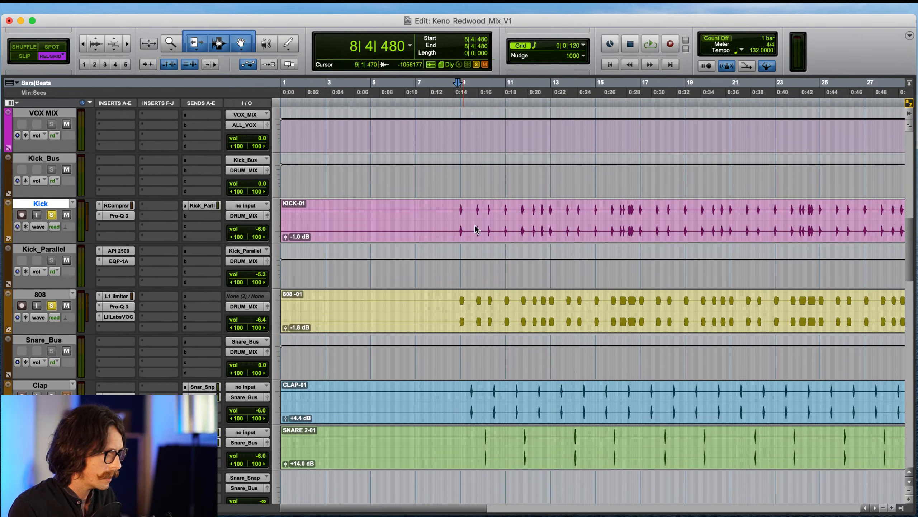
pyautogui.scroll(-2, 286, 336)
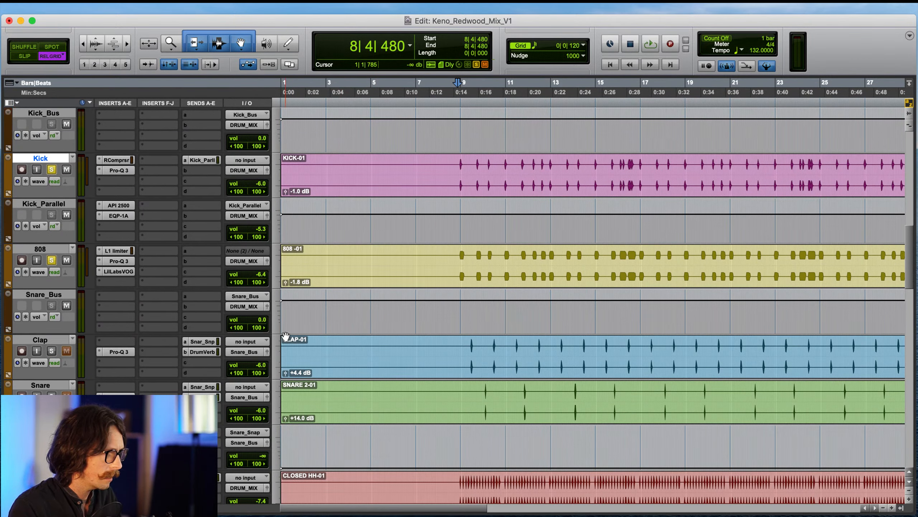
pyautogui.click(117, 160)
pyautogui.click(107, 169)
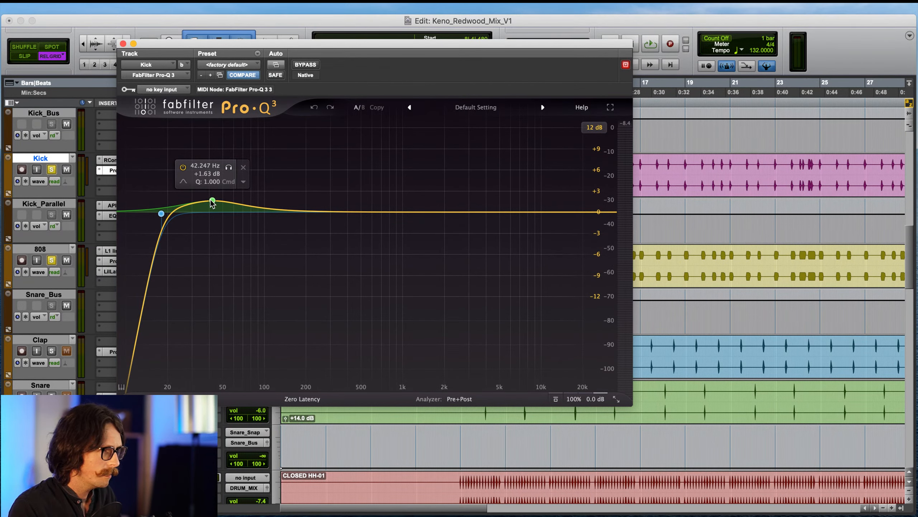
pyautogui.moveTo(212, 201); pyautogui.dragTo(215, 208)
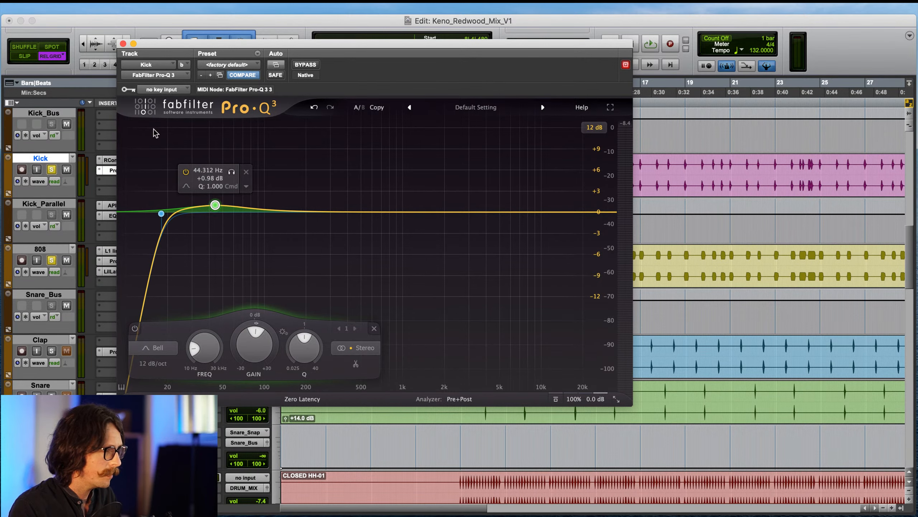
pyautogui.click(124, 44)
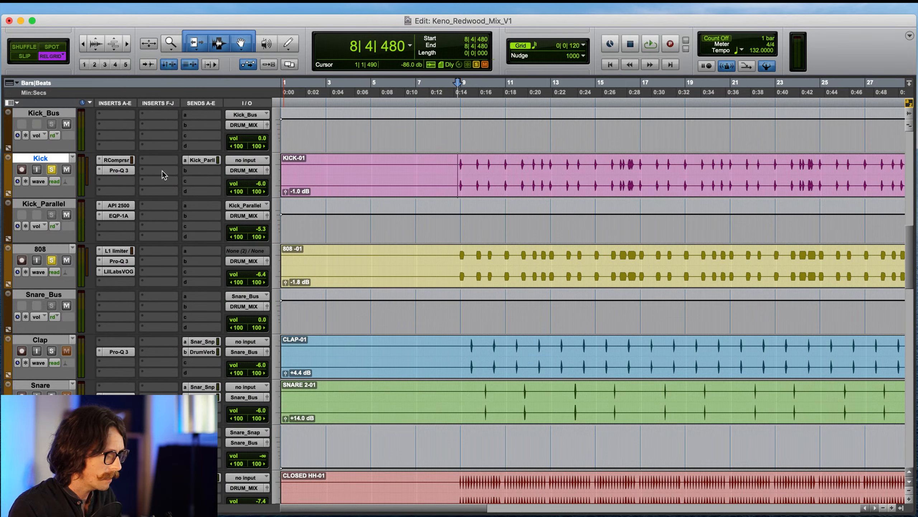
# - Examine the Kick track's Kick_Parallel send and the API 2500 and EQP-1A inserts on the Kick_Parallel track
pyautogui.click(197, 159)
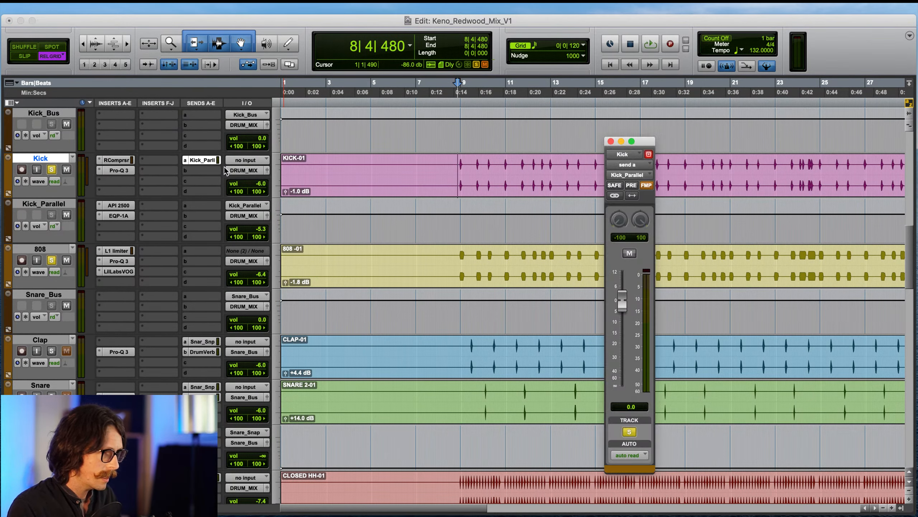
pyautogui.click(120, 207)
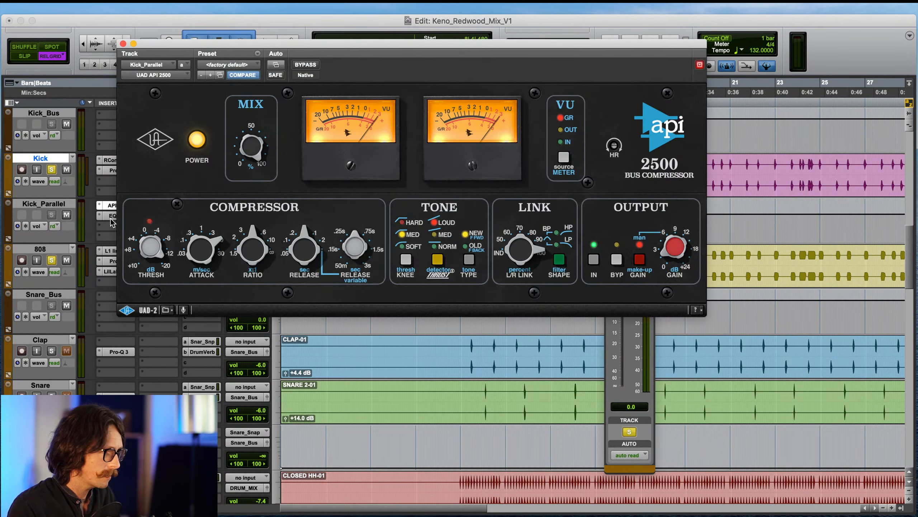
pyautogui.click(111, 216)
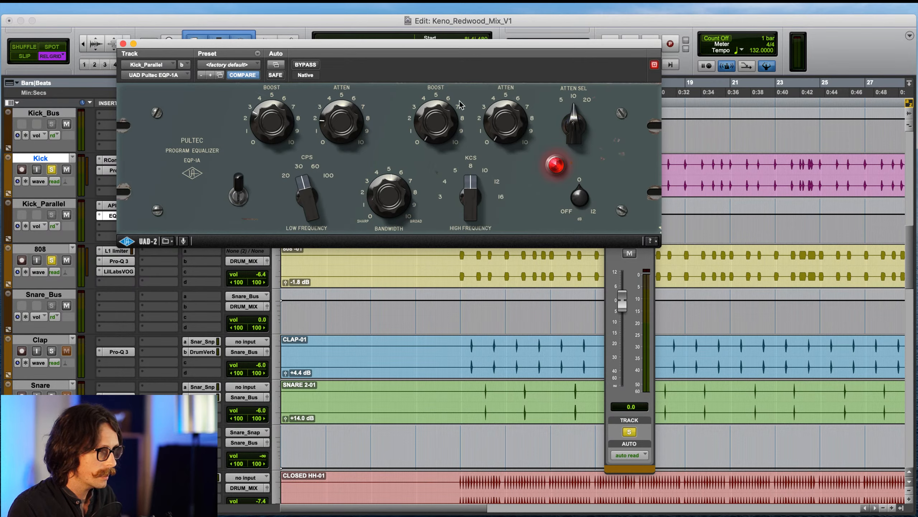
pyautogui.click(123, 44)
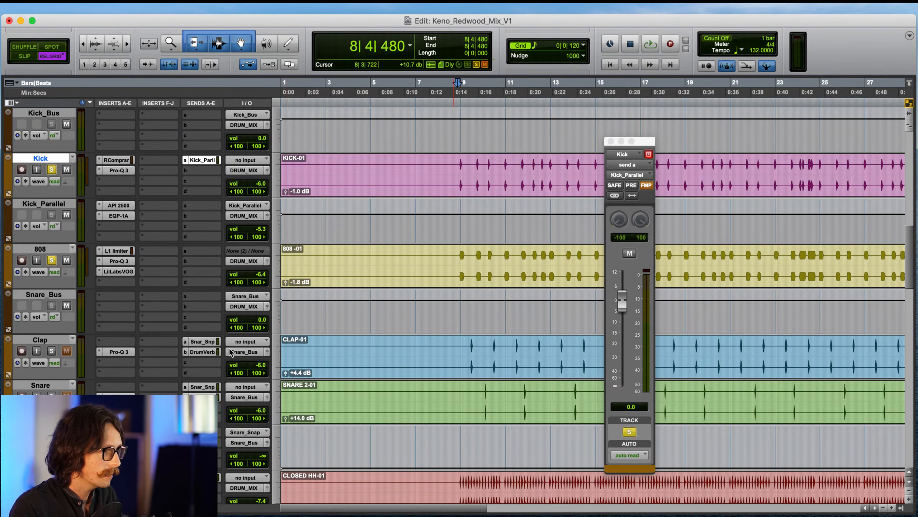
# - Solo the Clap track during playback from 8|3|840 and raise its volume to -3.3 dB
pyautogui.scroll(-2, 84, 333)
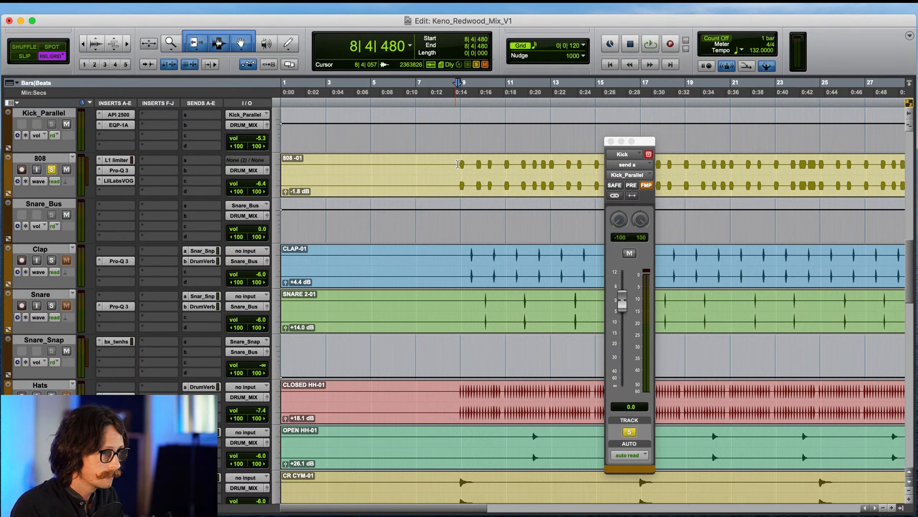
pyautogui.click(462, 164)
pyautogui.press('space')
pyautogui.click(455, 168)
pyautogui.press('space')
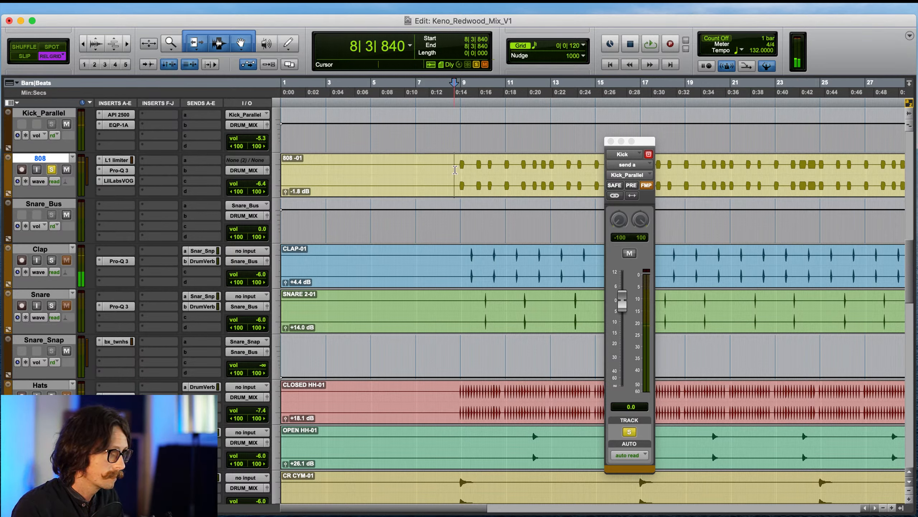
pyautogui.press('space')
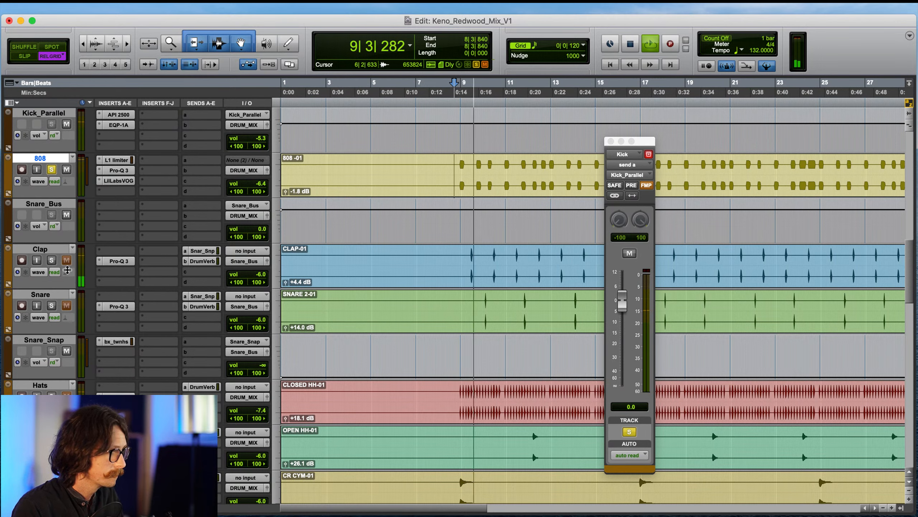
pyautogui.click(51, 261)
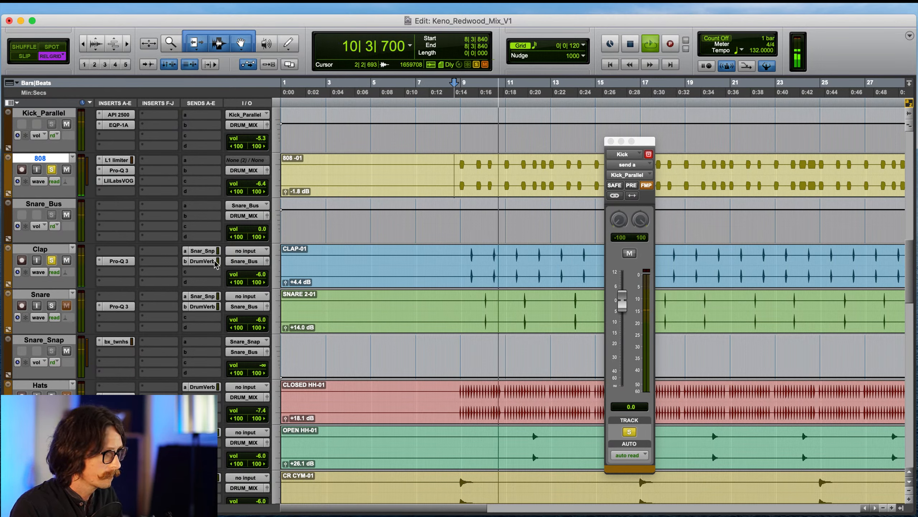
pyautogui.moveTo(247, 274); pyautogui.dragTo(262, 276)
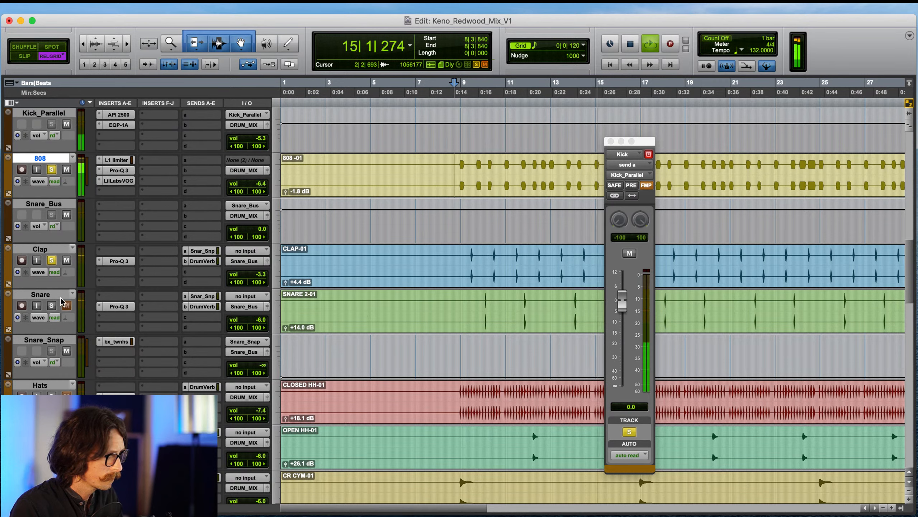
# - Add the Snare track to the soloed tracks and replay the drums from 8|3|840
pyautogui.click(51, 305)
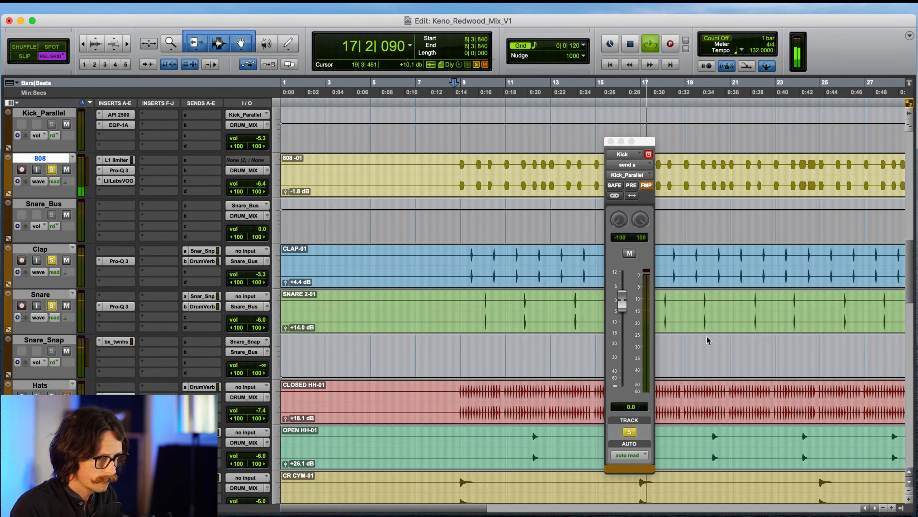
pyautogui.press('space')
pyautogui.press('space')
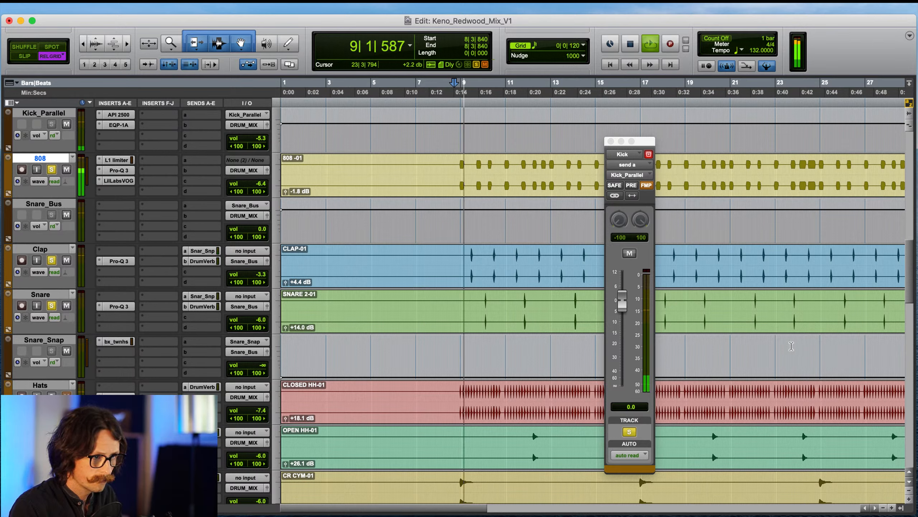
pyautogui.press('space')
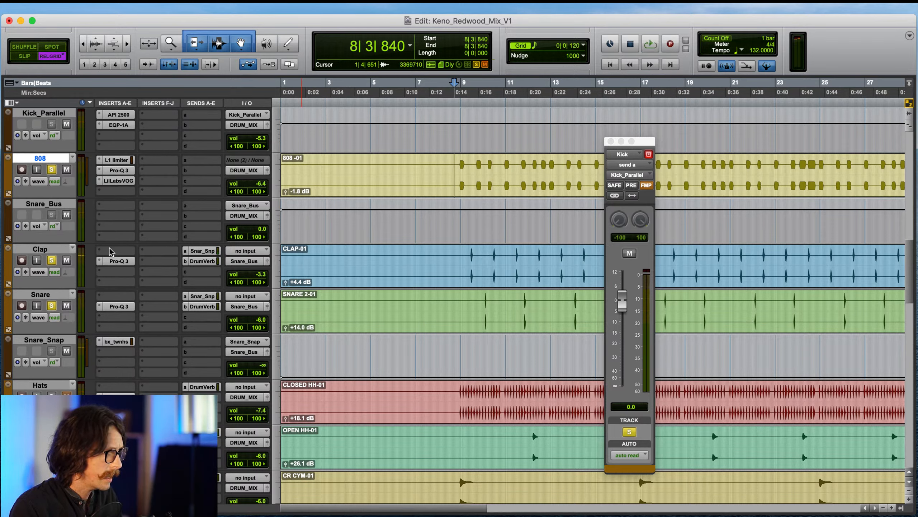
# - Insert RCompressor first on the Clap track with ratio 2.64, threshold -6.8, attack 60.2 and release 22.8
pyautogui.click(111, 251)
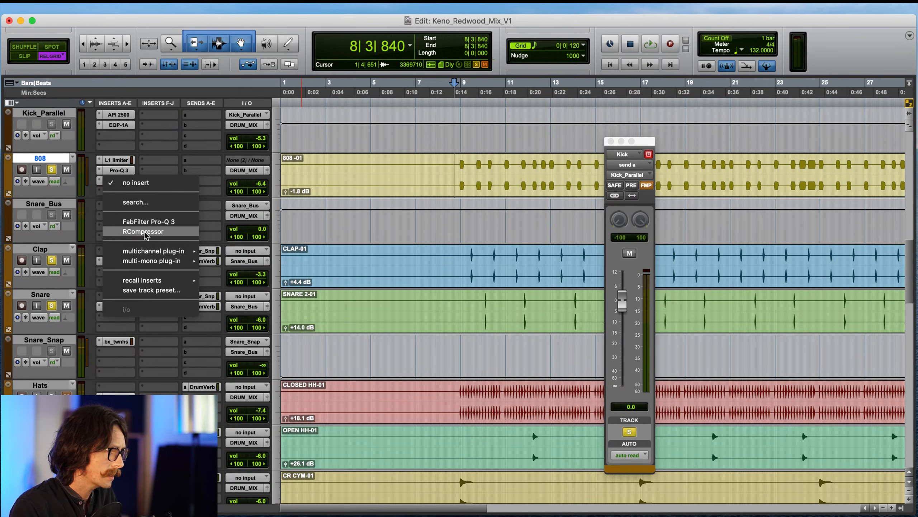
pyautogui.click(145, 233)
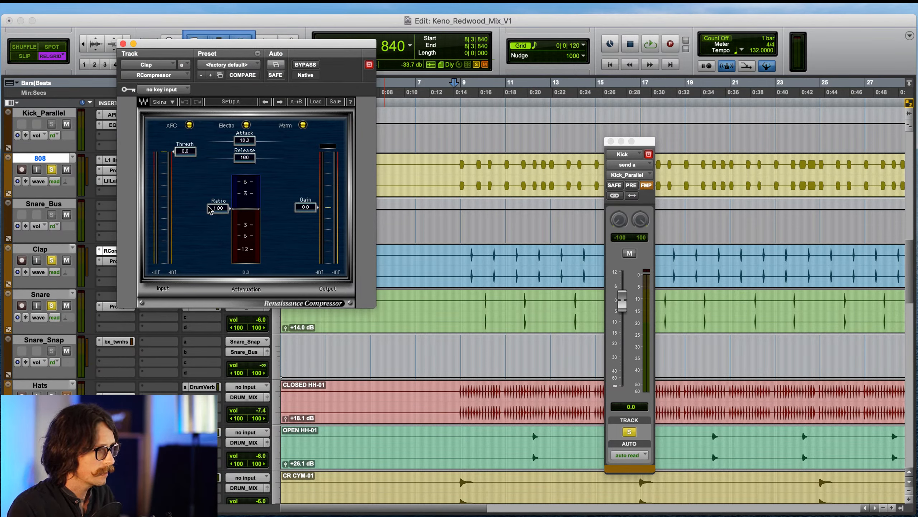
pyautogui.moveTo(210, 209)
pyautogui.mouseDown()
pyautogui.moveTo(199, 261)
pyautogui.moveTo(206, 218)
pyautogui.mouseUp()
pyautogui.moveTo(176, 157); pyautogui.dragTo(177, 165)
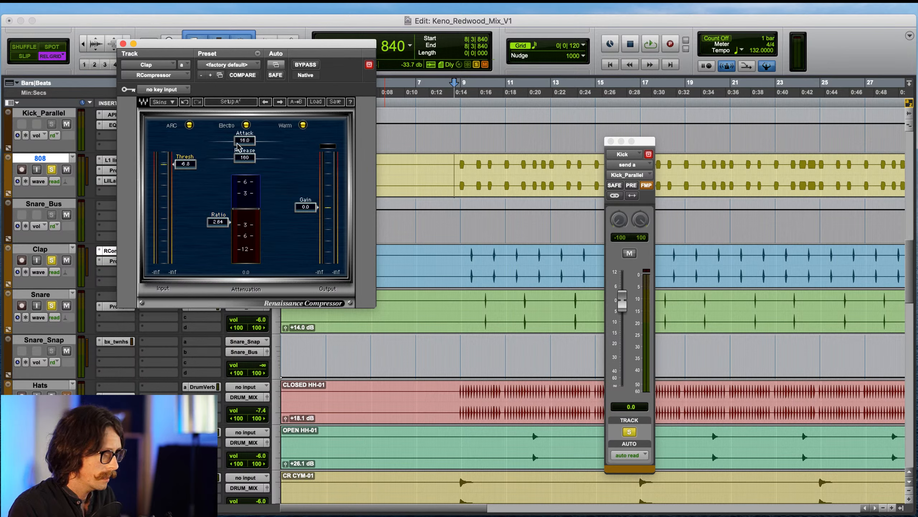
pyautogui.moveTo(242, 142); pyautogui.dragTo(310, 93)
pyautogui.moveTo(247, 159); pyautogui.dragTo(216, 170)
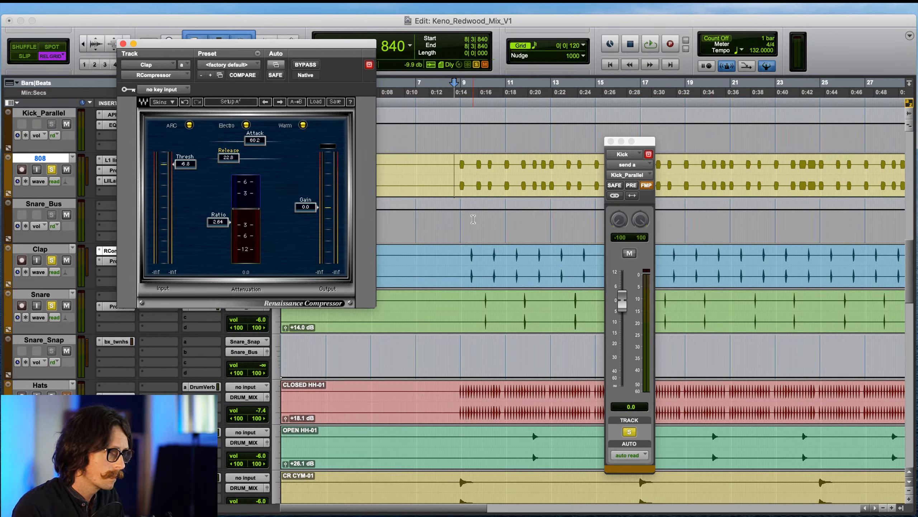
# - Raise the Clap compressor's gain to 3.0 while playing the drums from 8|3|840
pyautogui.click(456, 176)
pyautogui.press('space')
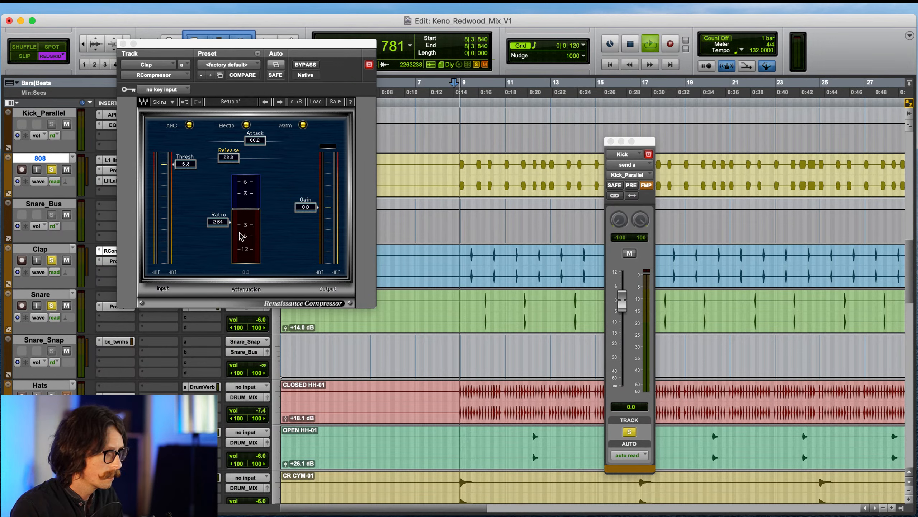
pyautogui.moveTo(307, 208); pyautogui.dragTo(308, 189)
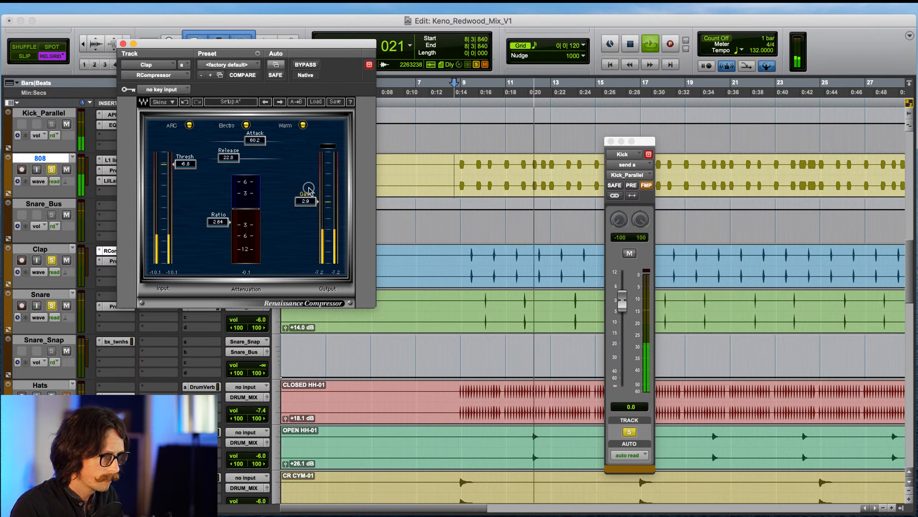
pyautogui.moveTo(309, 189); pyautogui.dragTo(309, 188)
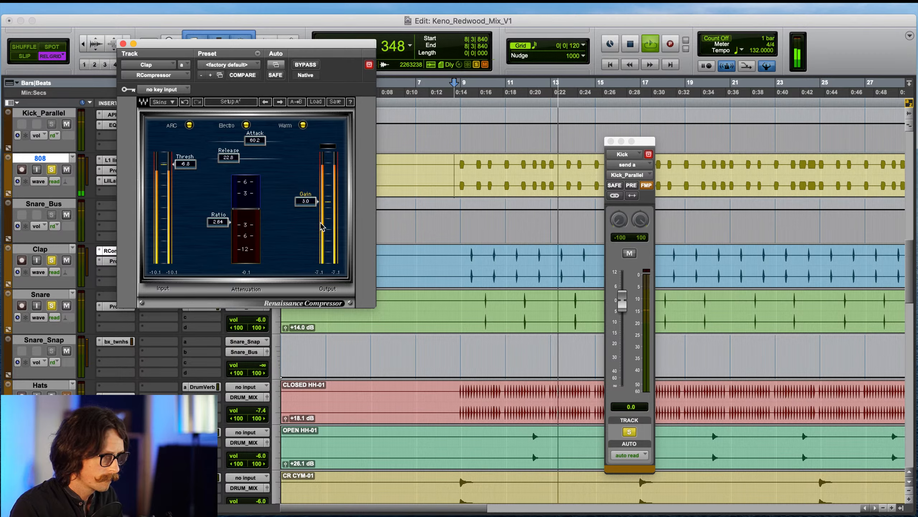
# - Compare the Clap compressor bypassed and active, then close it and stop playback
pyautogui.click(301, 66)
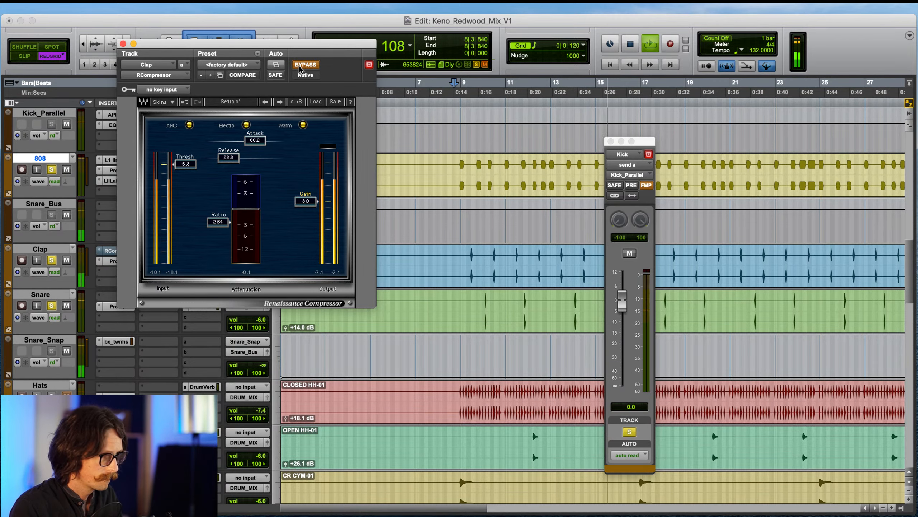
pyautogui.click(301, 66)
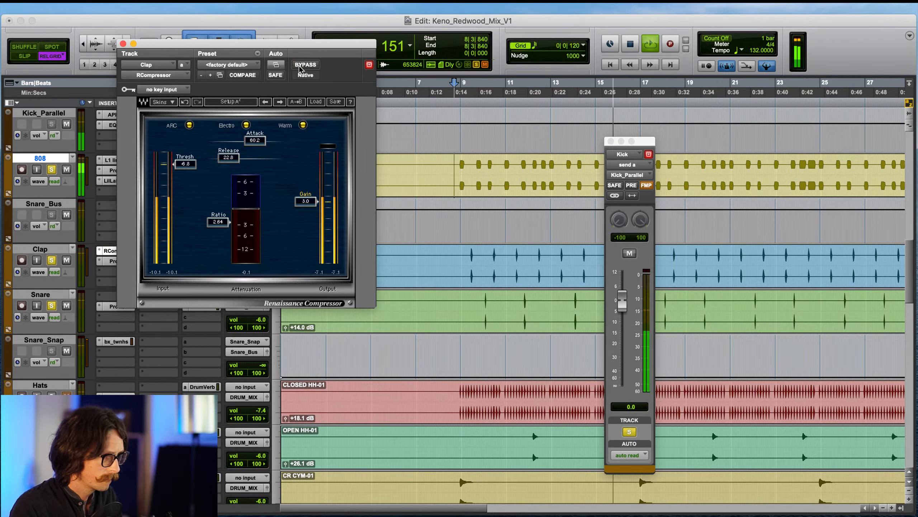
pyautogui.click(124, 44)
pyautogui.press('space')
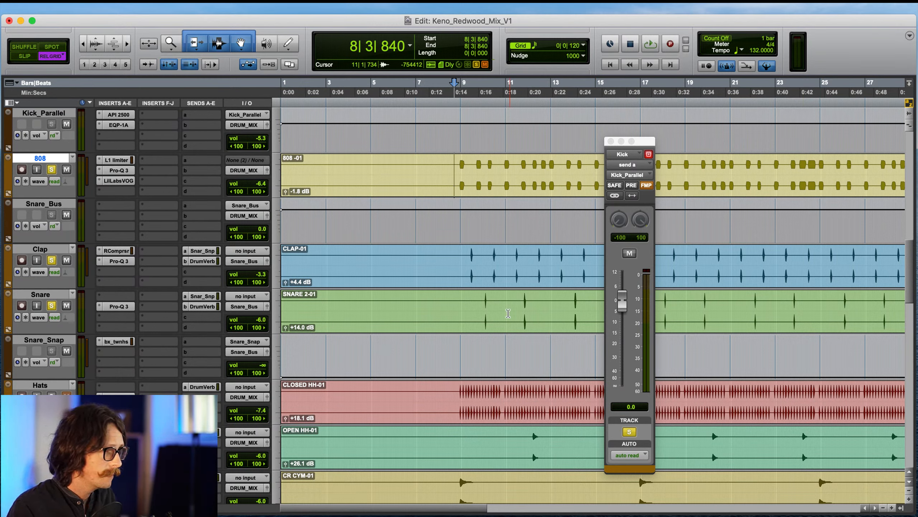
# - Solo the Hats track and play the drums from 8|4|840
pyautogui.scroll(-2, 478, 291)
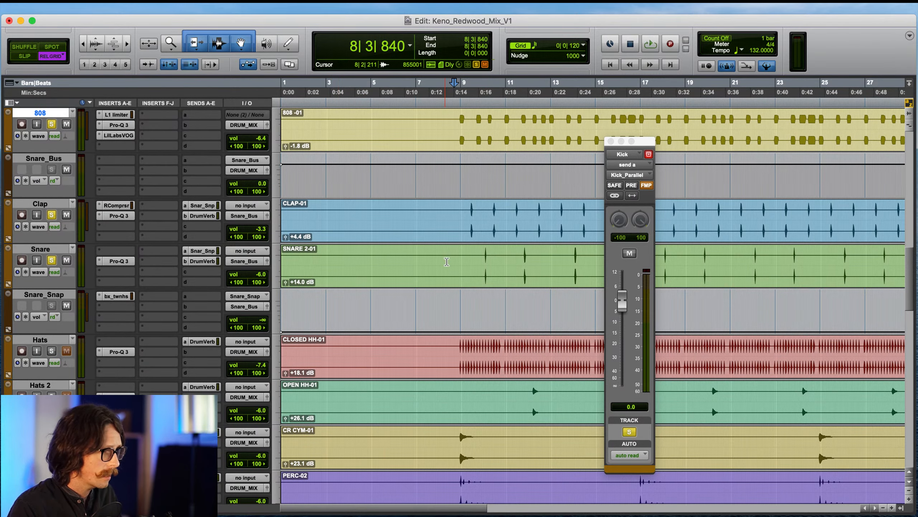
pyautogui.scroll(-5, 173, 311)
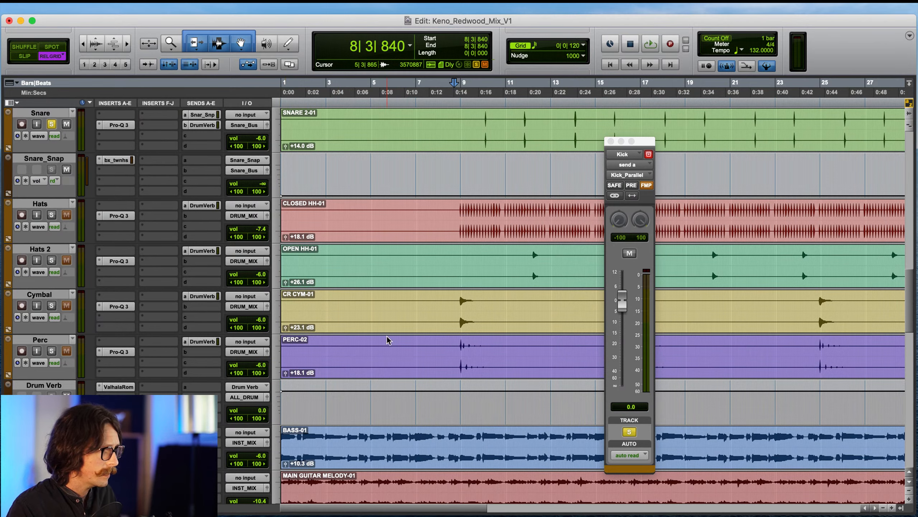
pyautogui.scroll(6, 386, 340)
pyautogui.scroll(-4, 355, 422)
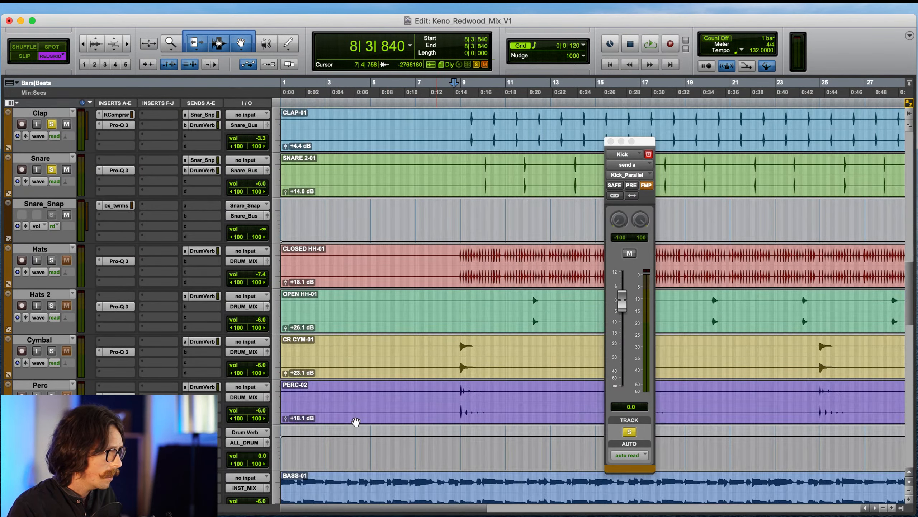
pyautogui.click(51, 260)
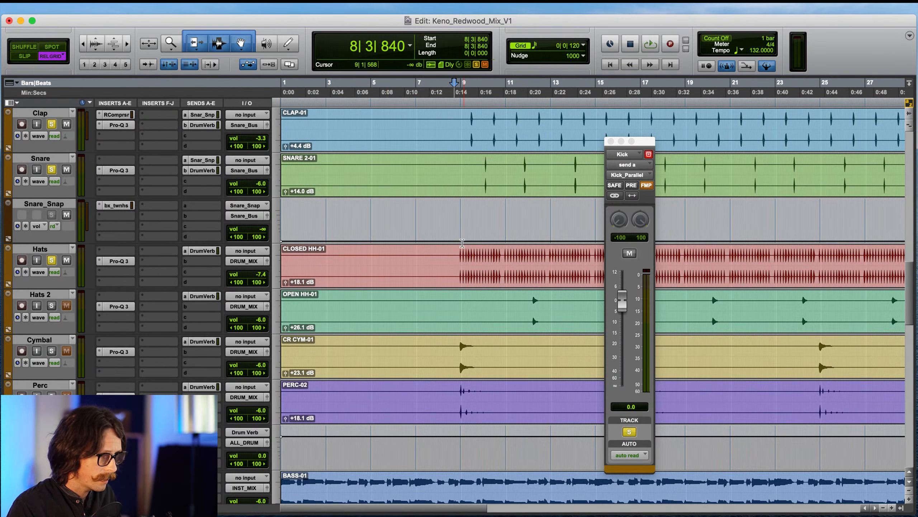
pyautogui.click(459, 257)
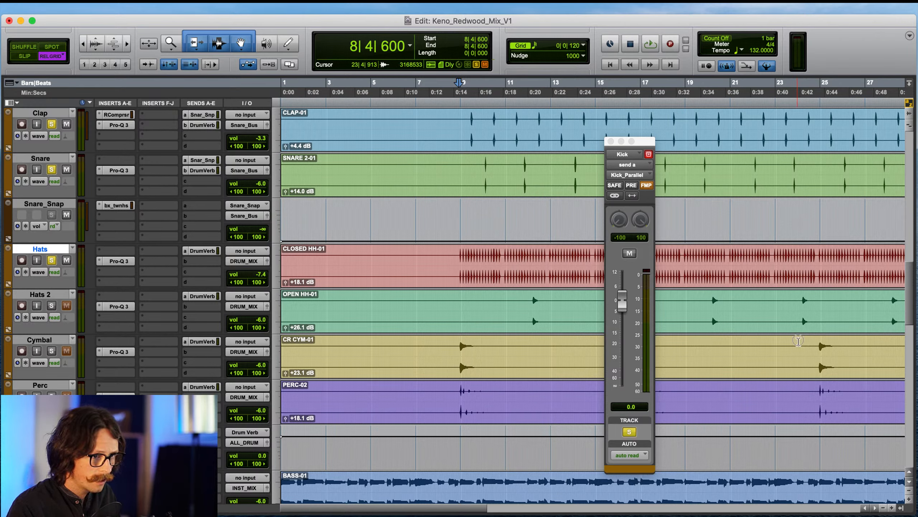
pyautogui.click(461, 260)
pyautogui.press('space')
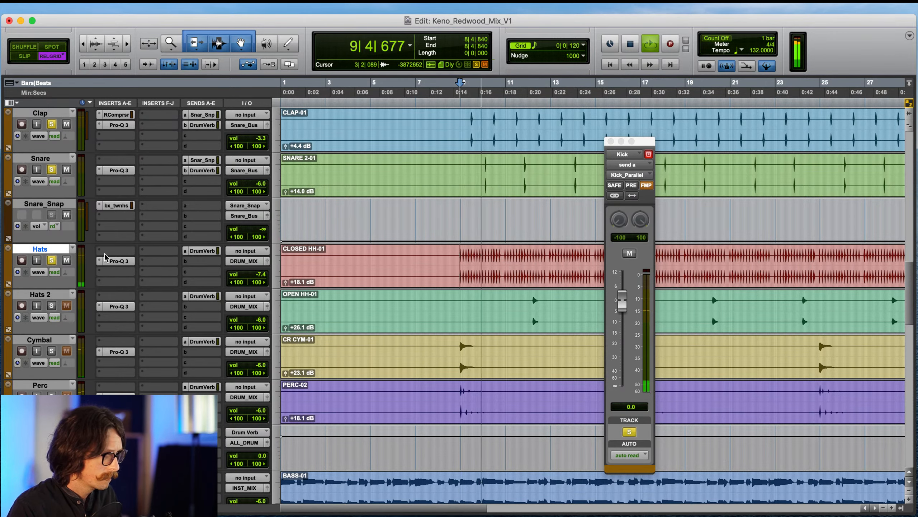
# - Examine the Hats track's frequency spectrum in its Pro-Q 3, then stop playback and close the equalizer
pyautogui.click(116, 260)
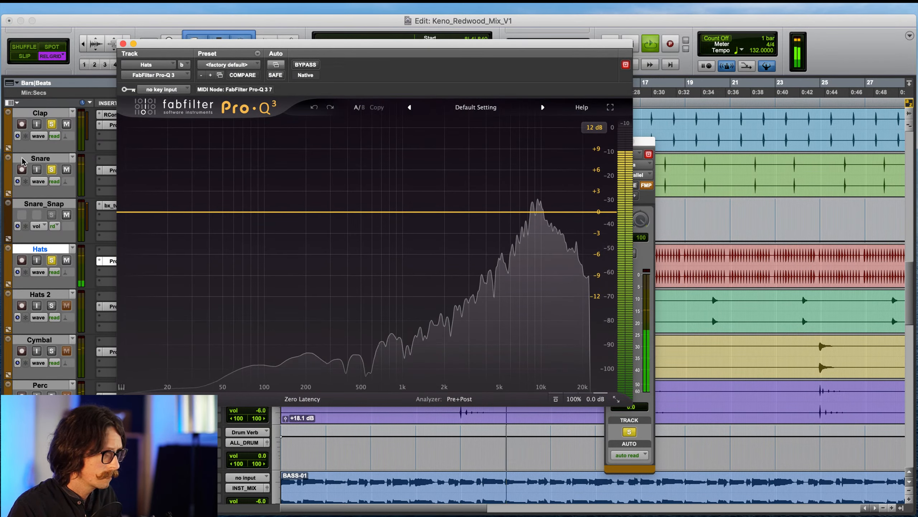
pyautogui.press('space')
pyautogui.click(123, 43)
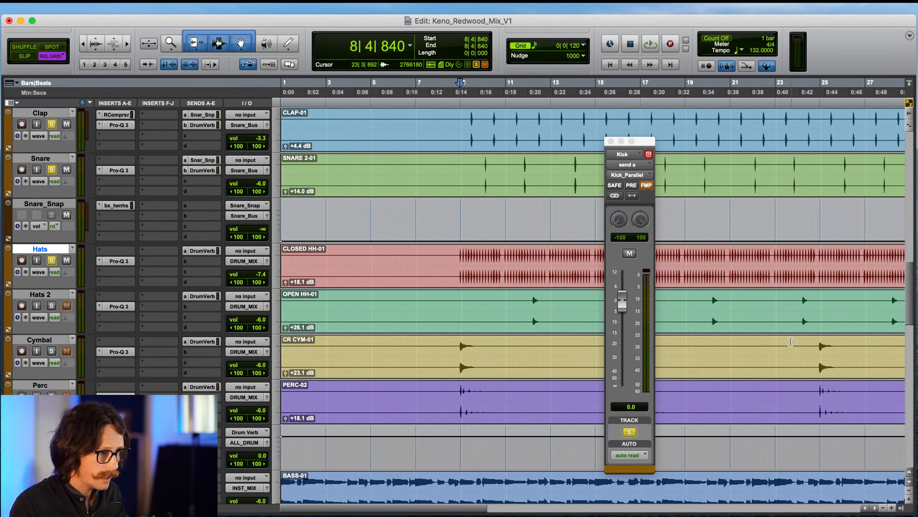
# - Insert the stereo Lo-Fi plug-in in the Hats track's first insert slot
pyautogui.click(121, 251)
pyautogui.moveTo(131, 254)
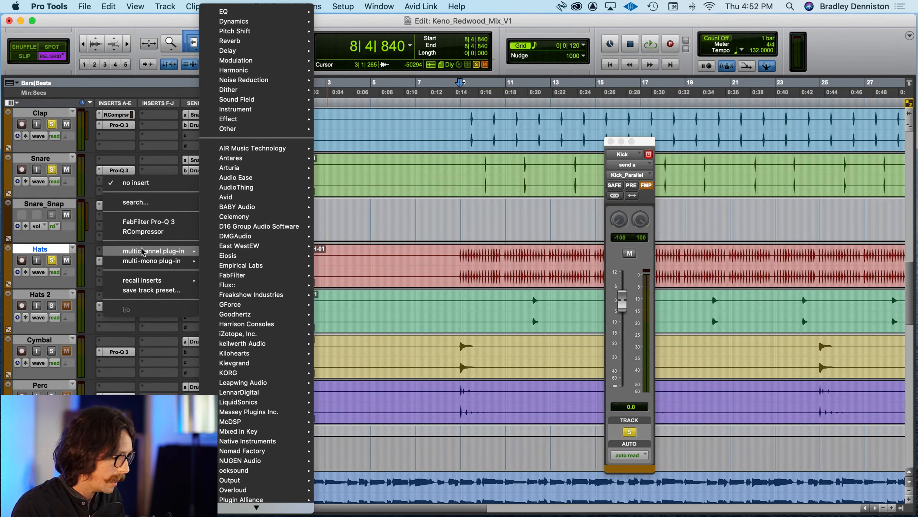
pyautogui.click(143, 252)
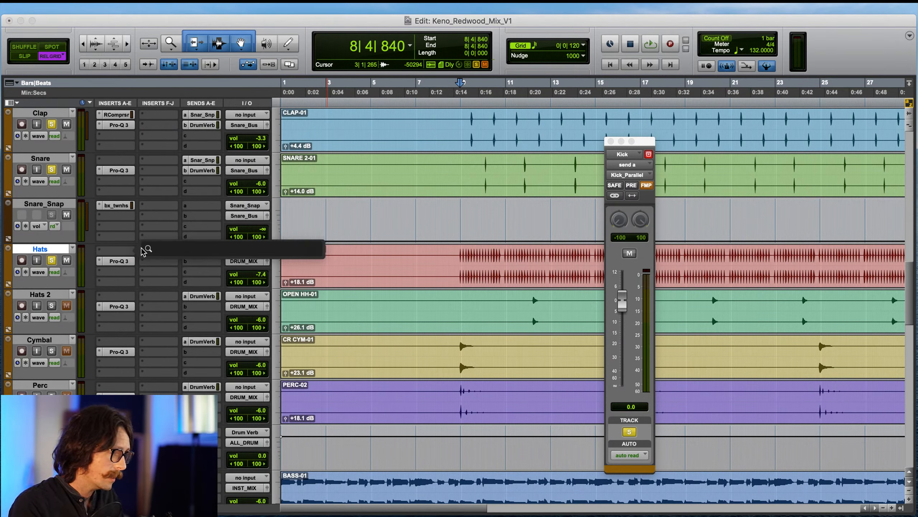
pyautogui.write('lof')
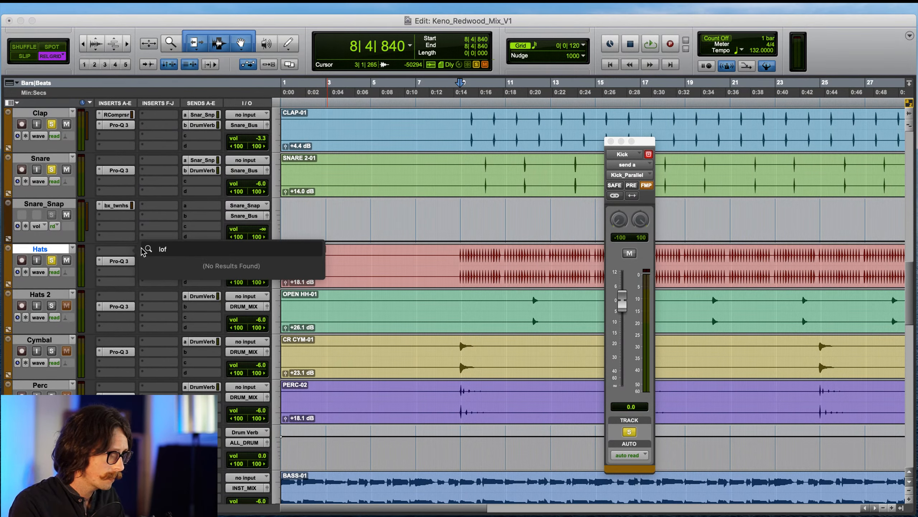
pyautogui.press('BackSpace')
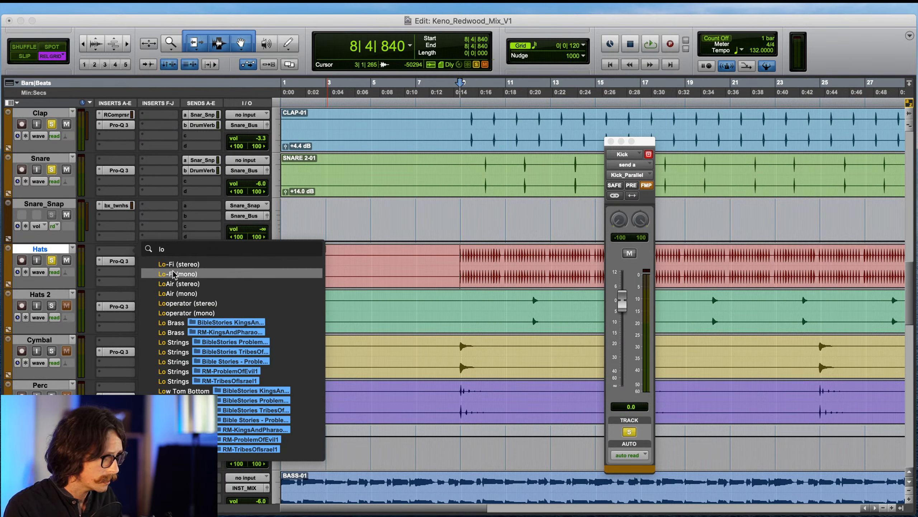
pyautogui.click(180, 265)
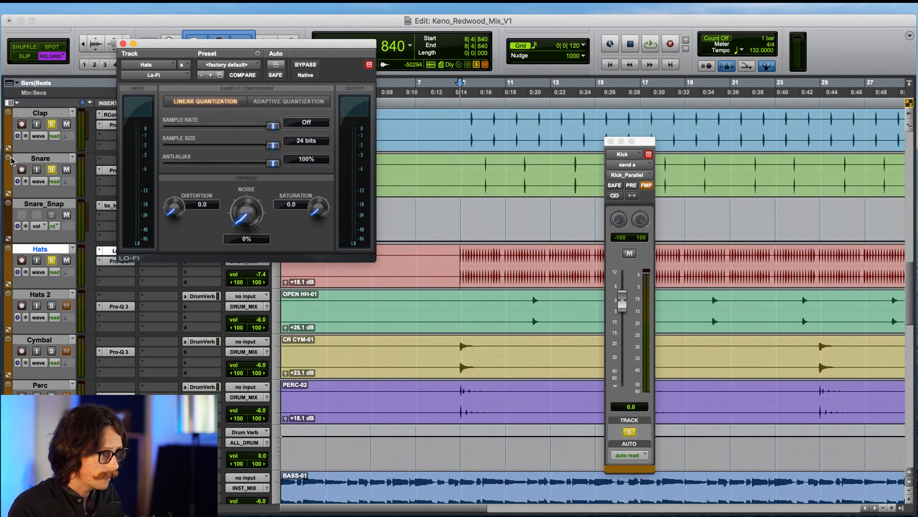
# - Set the Hats Lo-Fi saturation to 0.1, play from 9|1|360, and compare the plug-in bypassed and active
pyautogui.moveTo(268, 46); pyautogui.dragTo(461, 189)
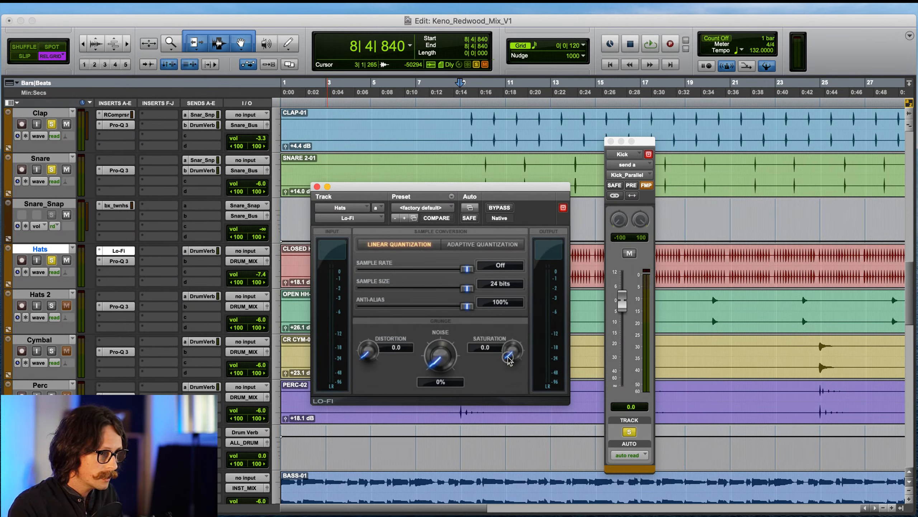
pyautogui.moveTo(509, 356); pyautogui.dragTo(509, 360)
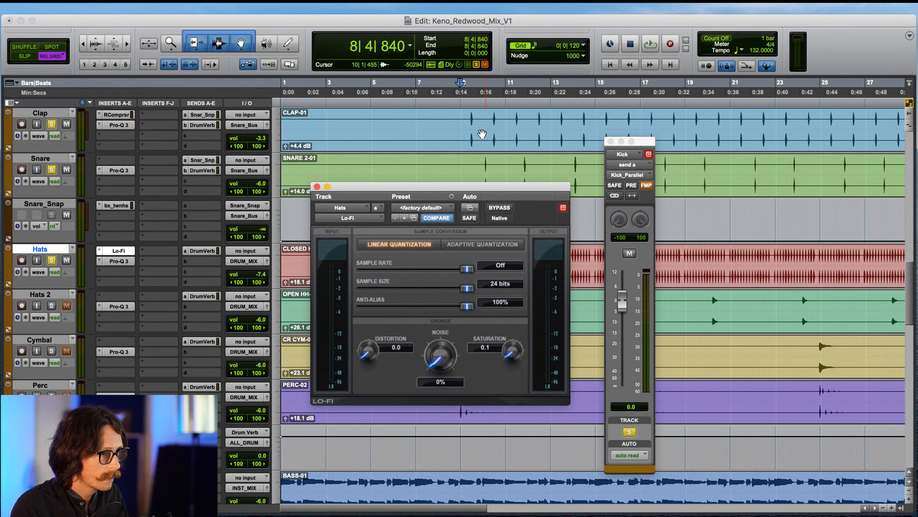
pyautogui.click(463, 126)
pyautogui.press('space')
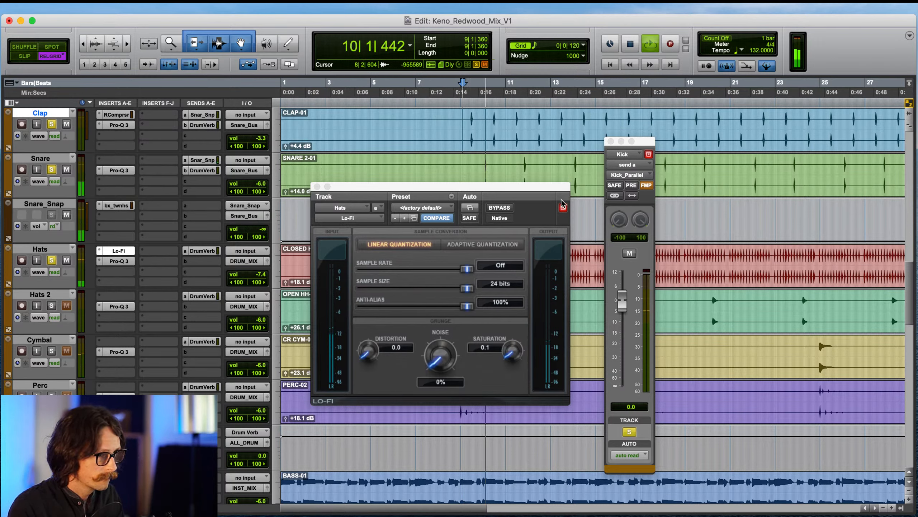
pyautogui.click(504, 208)
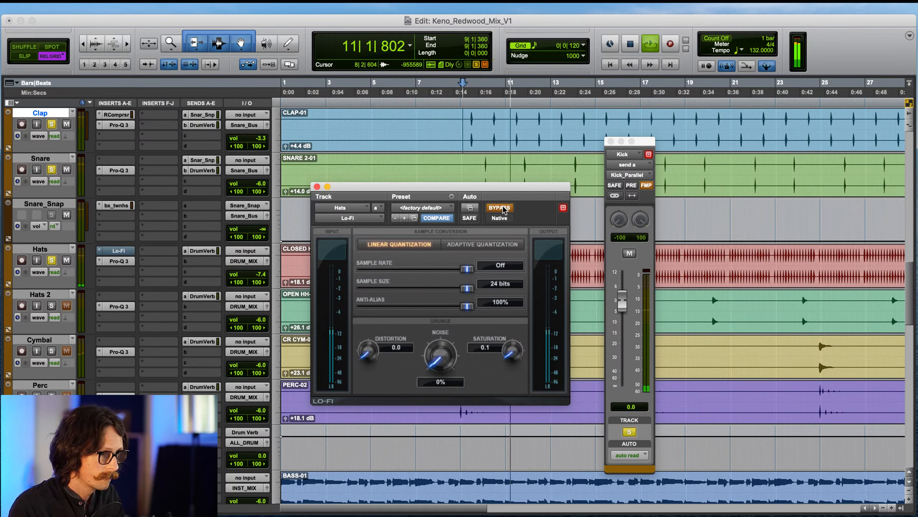
pyautogui.click(503, 209)
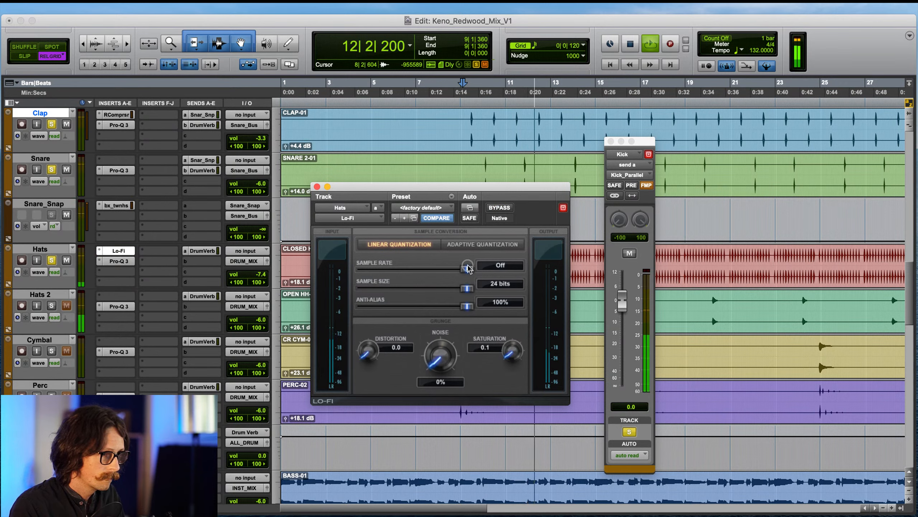
# - Set the Hats Lo-Fi sample rate to 33075 Hertz and distortion to 0.9, compare it bypassed and active, then stop playback
pyautogui.moveTo(469, 269); pyautogui.dragTo(465, 270)
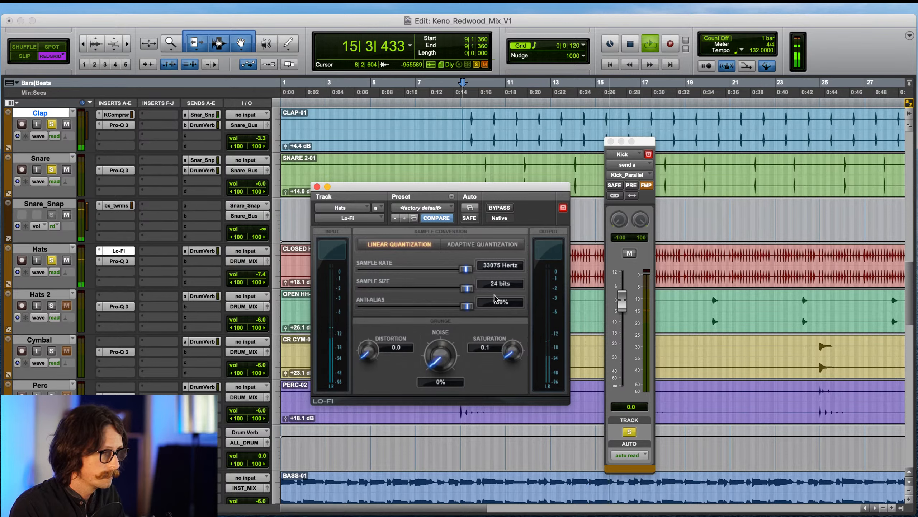
pyautogui.moveTo(376, 342); pyautogui.dragTo(375, 341)
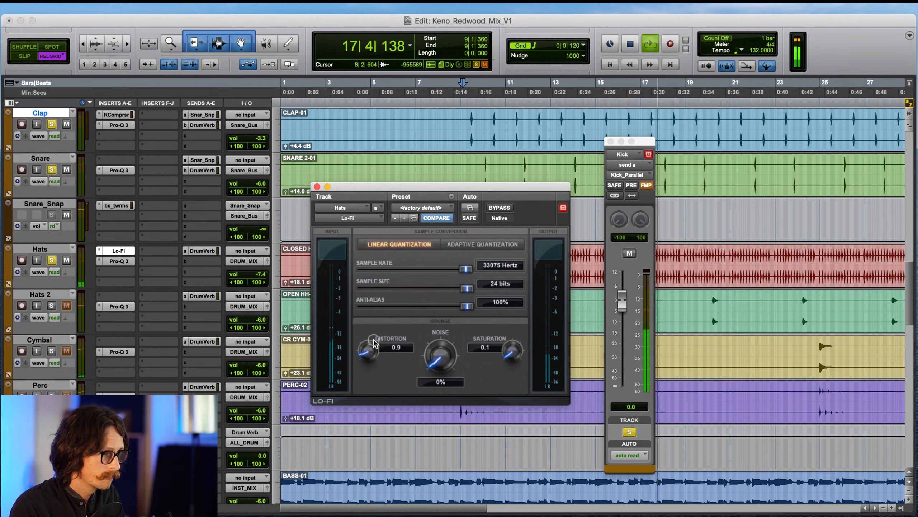
pyautogui.click(505, 208)
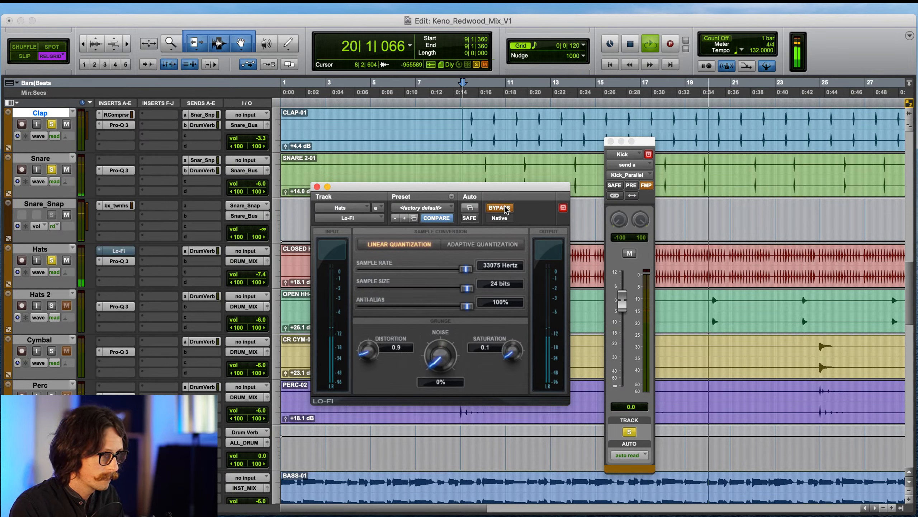
pyautogui.click(504, 209)
pyautogui.press('space')
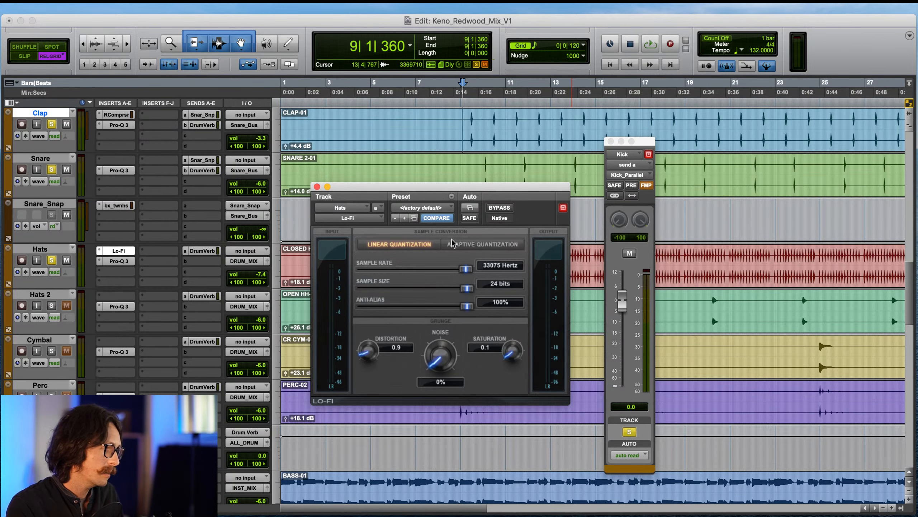
pyautogui.click(119, 261)
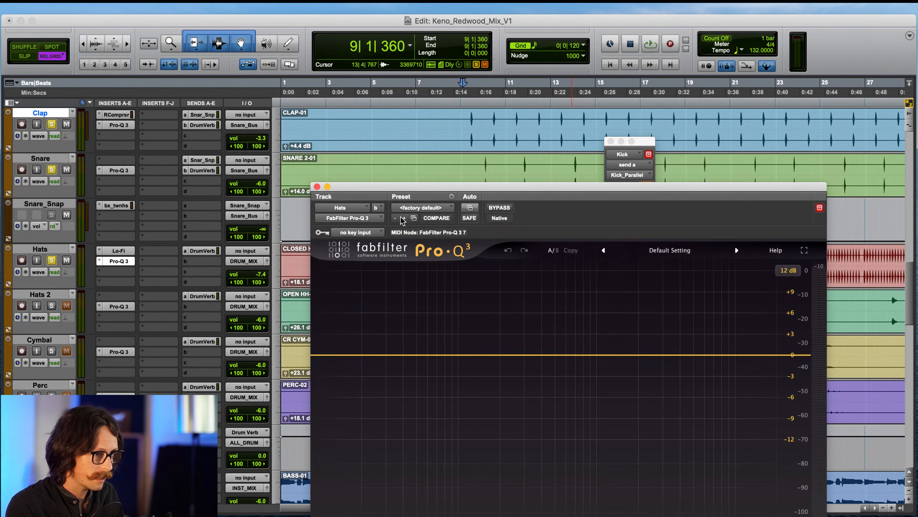
pyautogui.moveTo(556, 188); pyautogui.dragTo(256, 72)
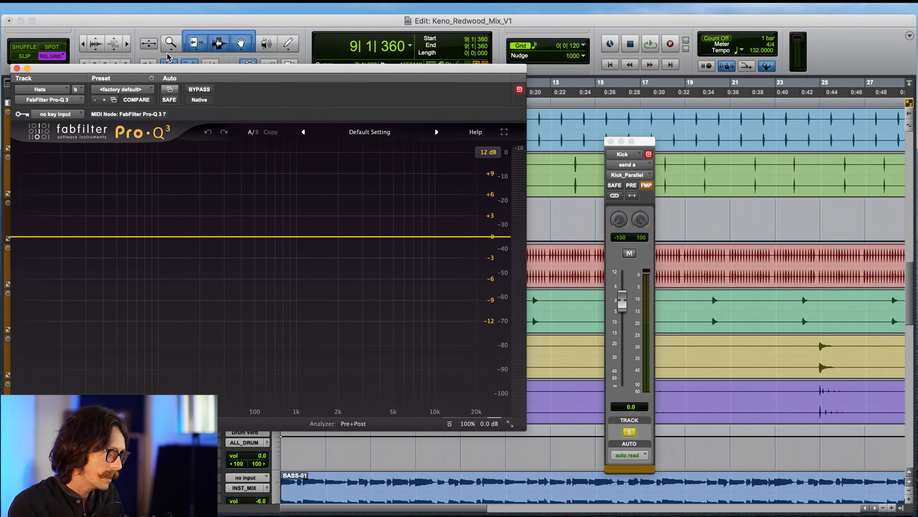
pyautogui.moveTo(182, 68); pyautogui.dragTo(314, 77)
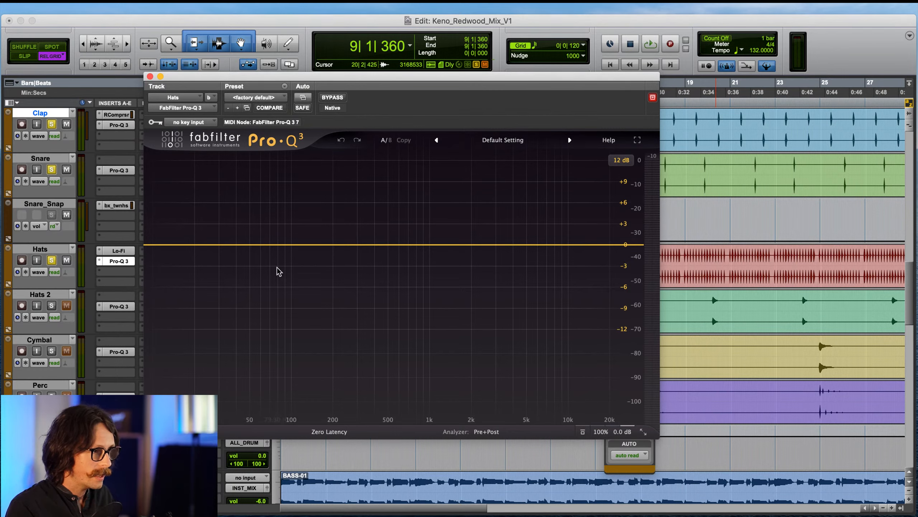
pyautogui.click(150, 77)
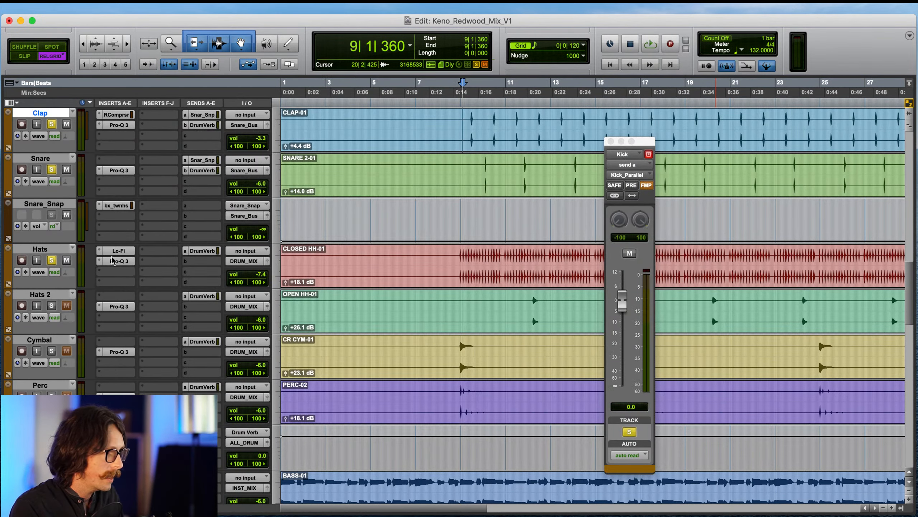
# - Add a low-cut band at about 550 Hz with a 30 dB/oct slope in the Hats track's Pro-Q 3
pyautogui.click(115, 261)
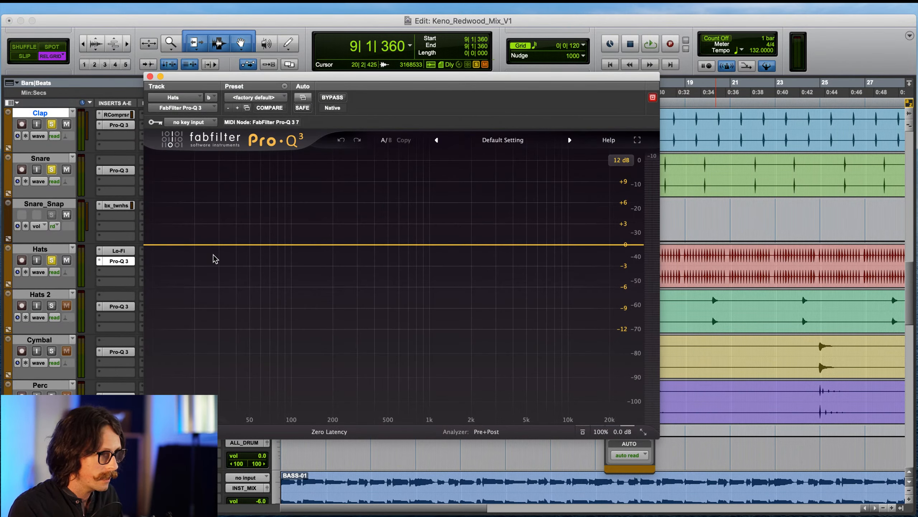
pyautogui.click(218, 244)
pyautogui.click(190, 225)
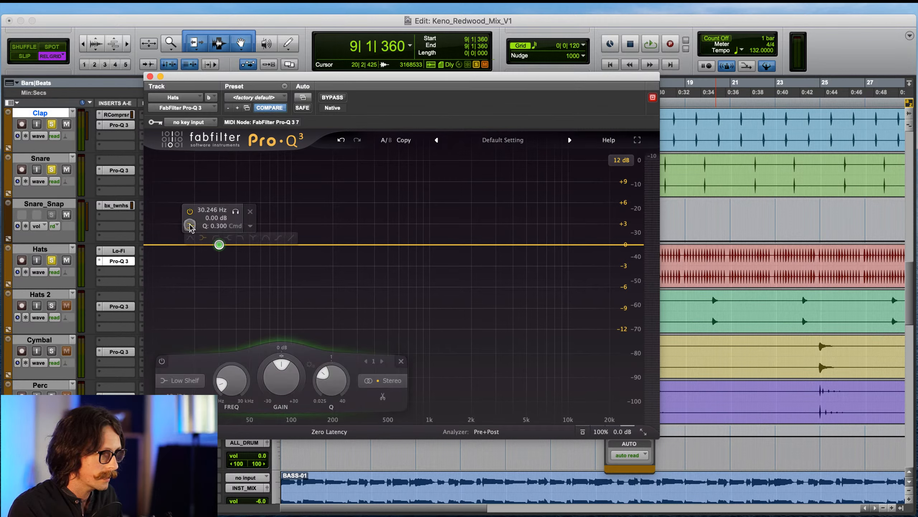
pyautogui.click(218, 237)
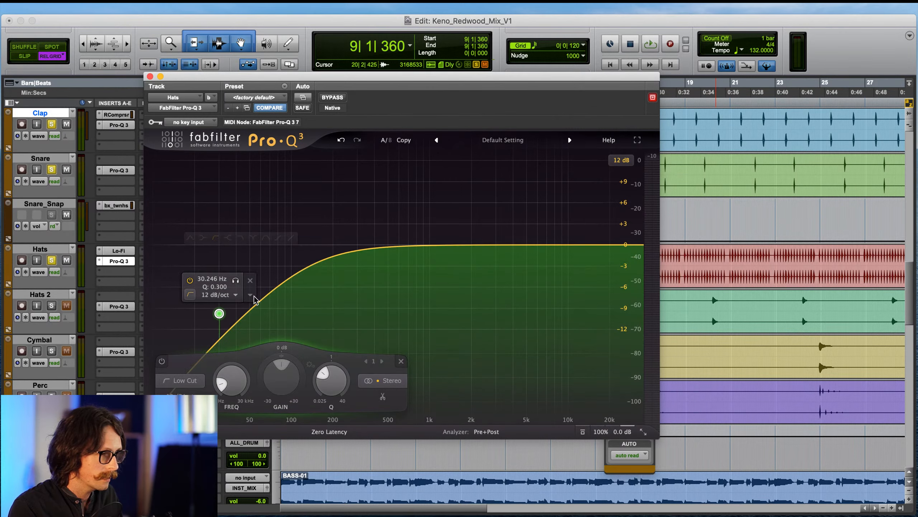
pyautogui.click(217, 296)
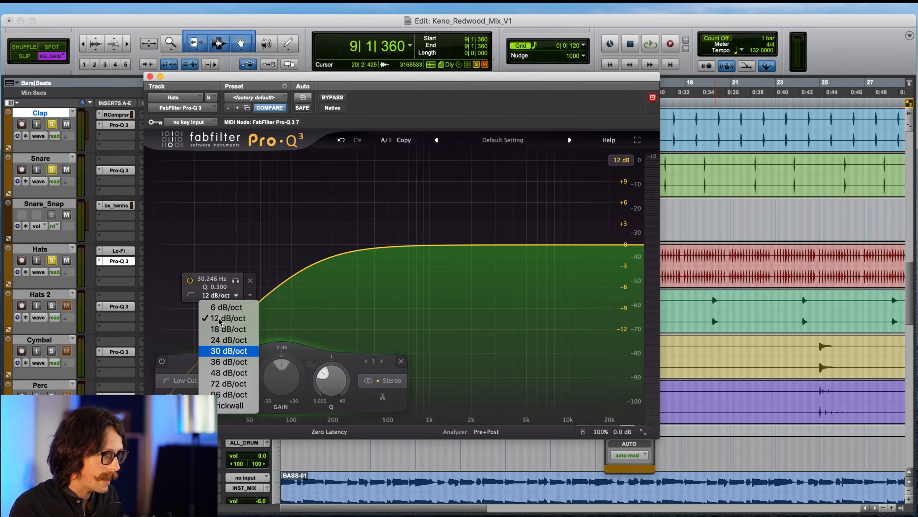
pyautogui.click(229, 351)
pyautogui.moveTo(215, 304); pyautogui.dragTo(393, 270)
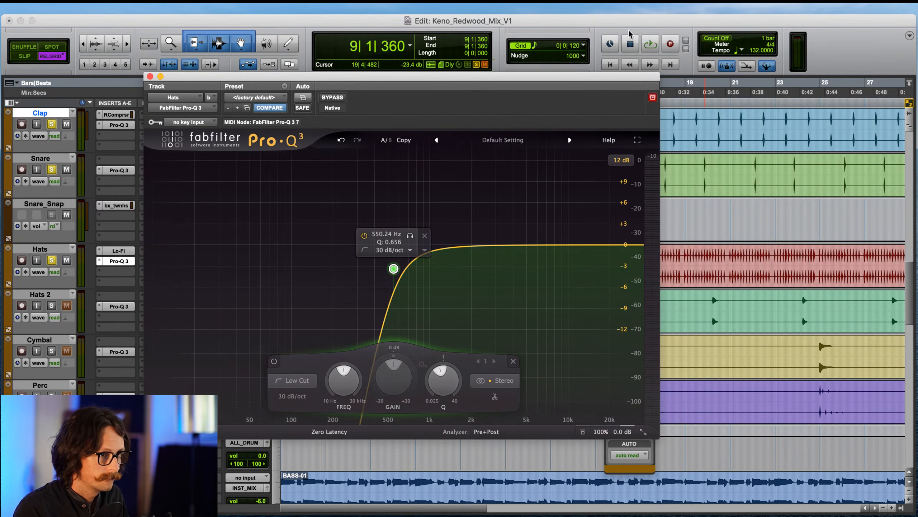
# - Raise the Hats low-cut frequency to between 500 Hz and 1 kHz during playback, then close the equalizer
pyautogui.click(651, 43)
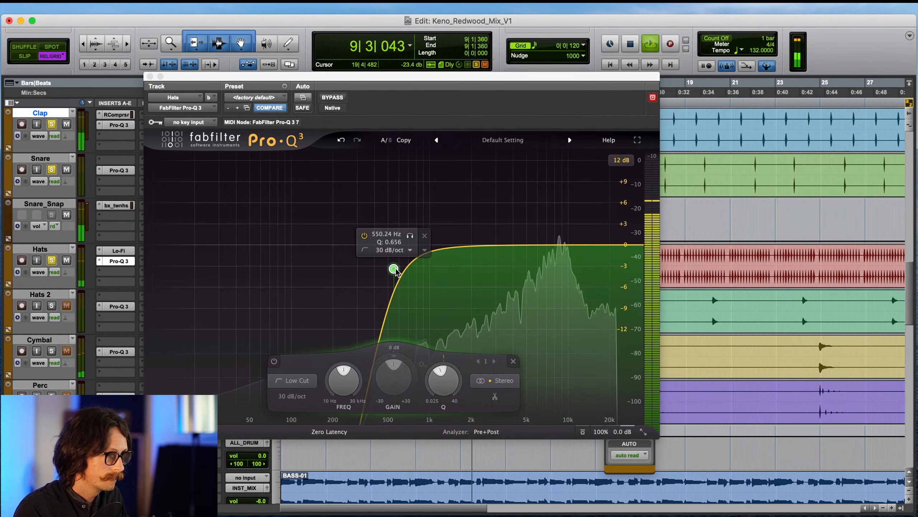
pyautogui.moveTo(395, 270); pyautogui.dragTo(415, 264)
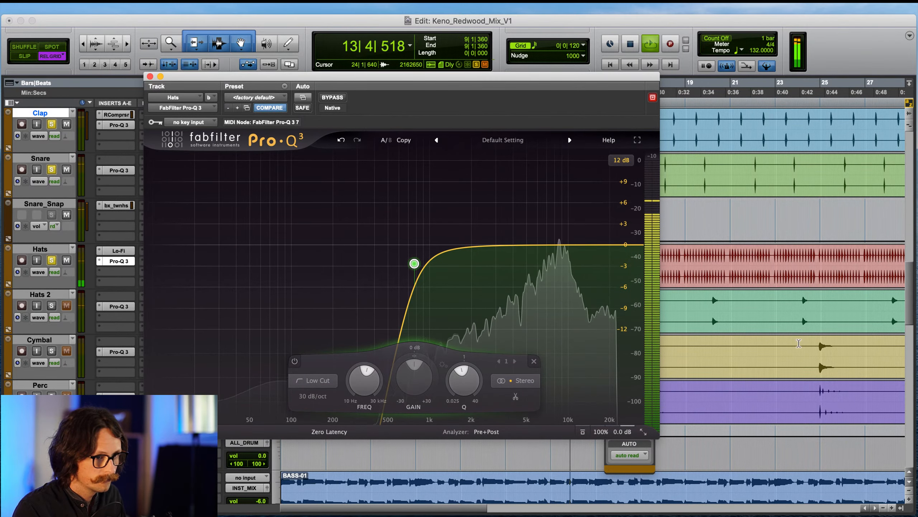
pyautogui.click(150, 77)
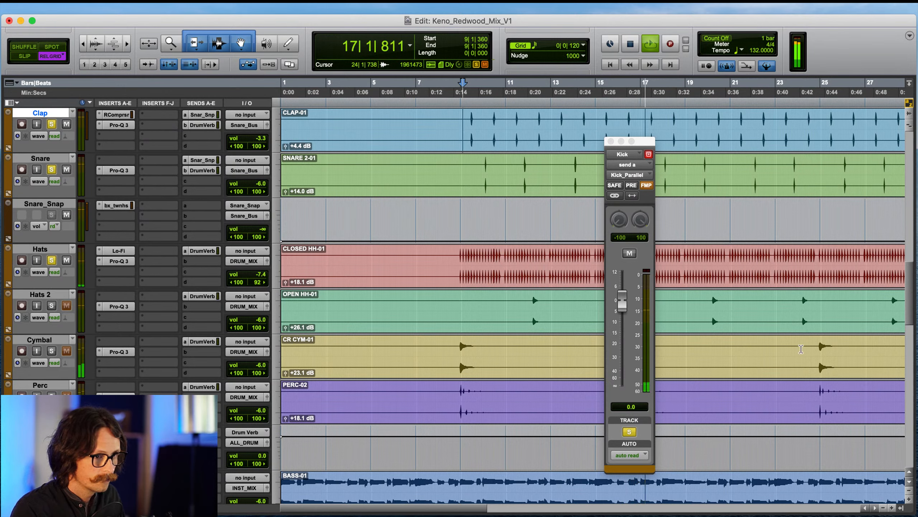
# - Stop playback and set the Hats track's pan to 92 left and 100 right
pyautogui.press('space')
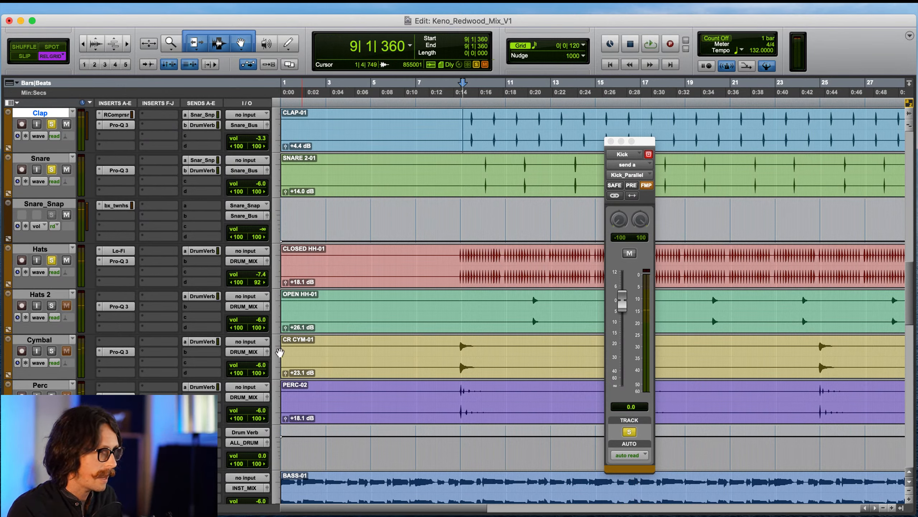
pyautogui.moveTo(264, 281); pyautogui.dragTo(245, 285)
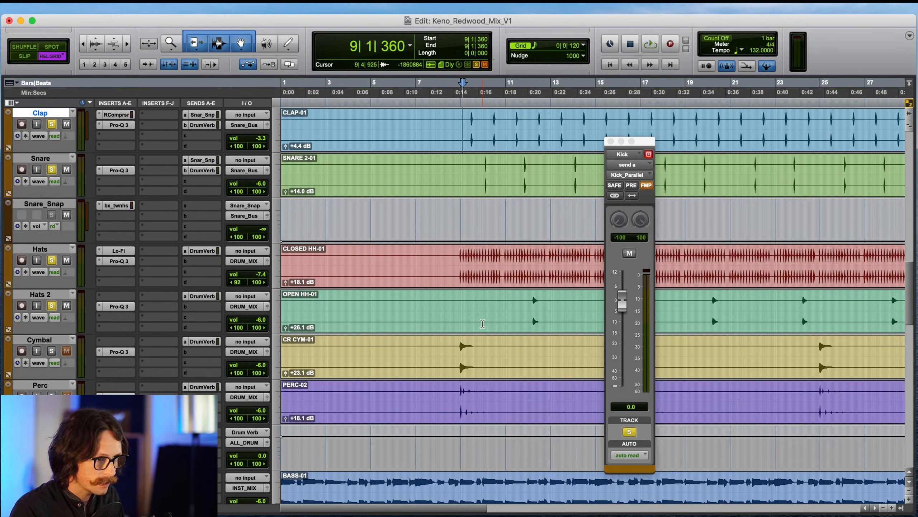
# - Audition the drums with Hats 2 soloed, playing from 9|1|480 and again from 11|3|240
pyautogui.click(463, 308)
pyautogui.press('space')
pyautogui.press('space')
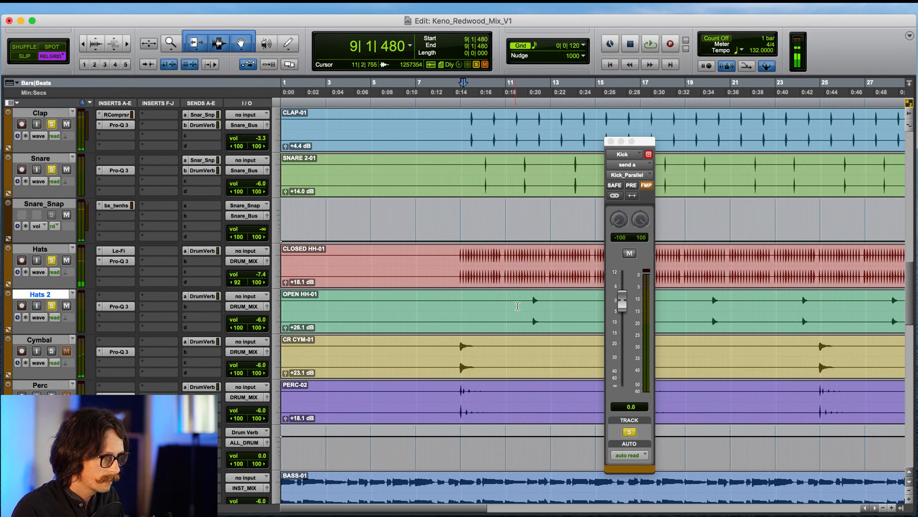
pyautogui.click(519, 305)
pyautogui.press('space')
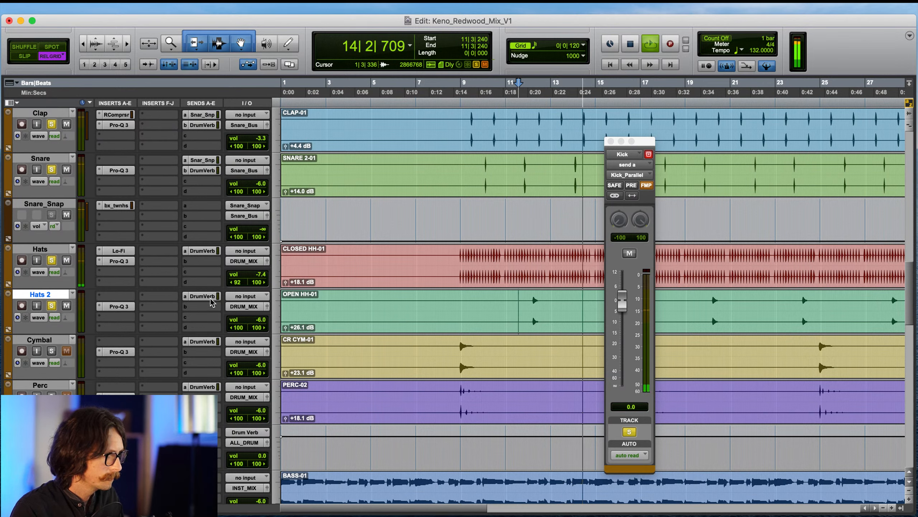
# - Solo the Cymbal track and play the drums from 8|2|240, then stop playback
pyautogui.click(51, 350)
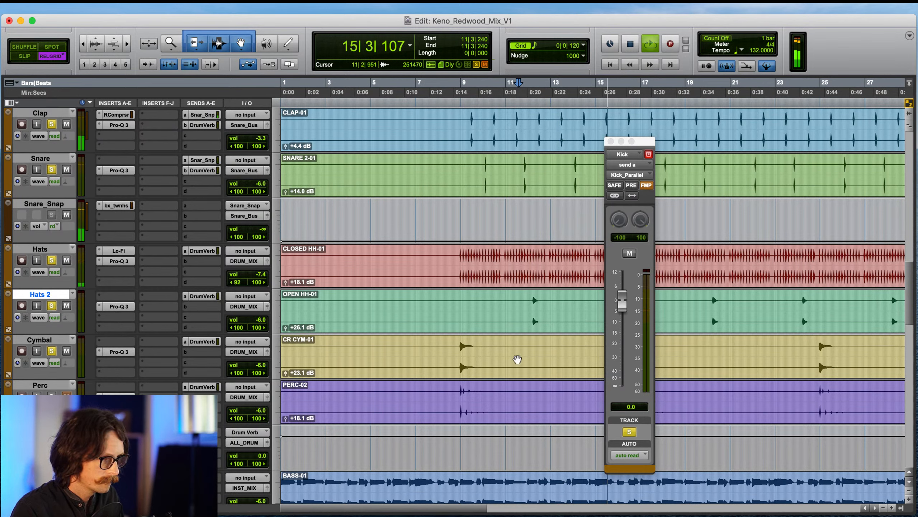
pyautogui.press('space')
pyautogui.click(445, 353)
pyautogui.press('space')
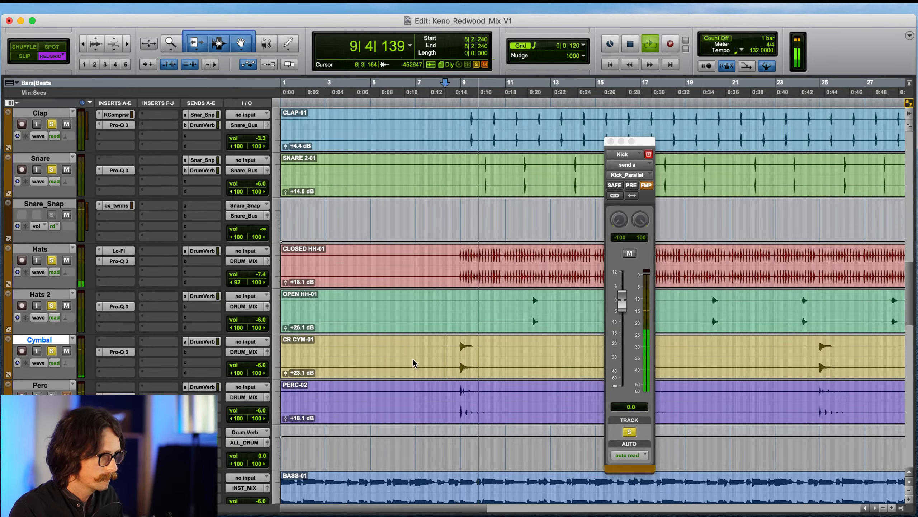
pyautogui.press('space')
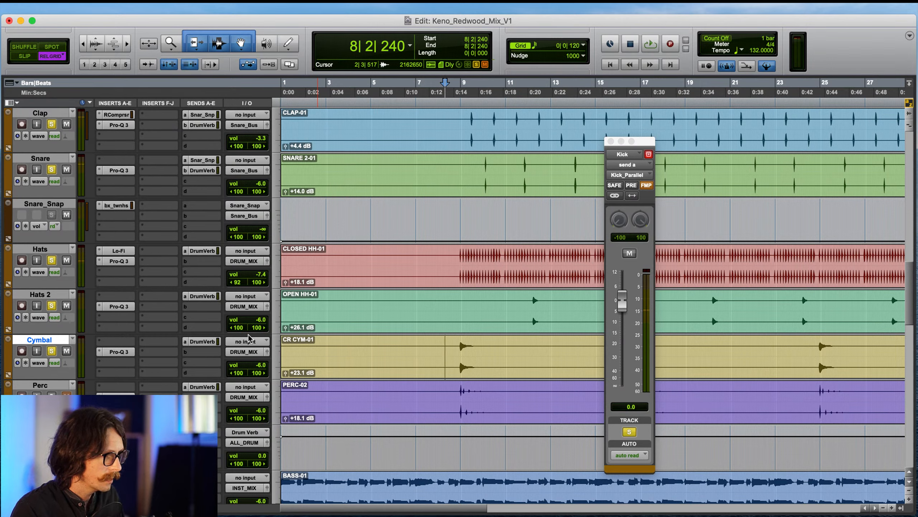
# - Lower the Cymbal track's volume to -7.6 dB and copy the Hats track's Lo-Fi into its first insert slot
pyautogui.click(259, 370)
pyautogui.moveTo(259, 373); pyautogui.dragTo(259, 374)
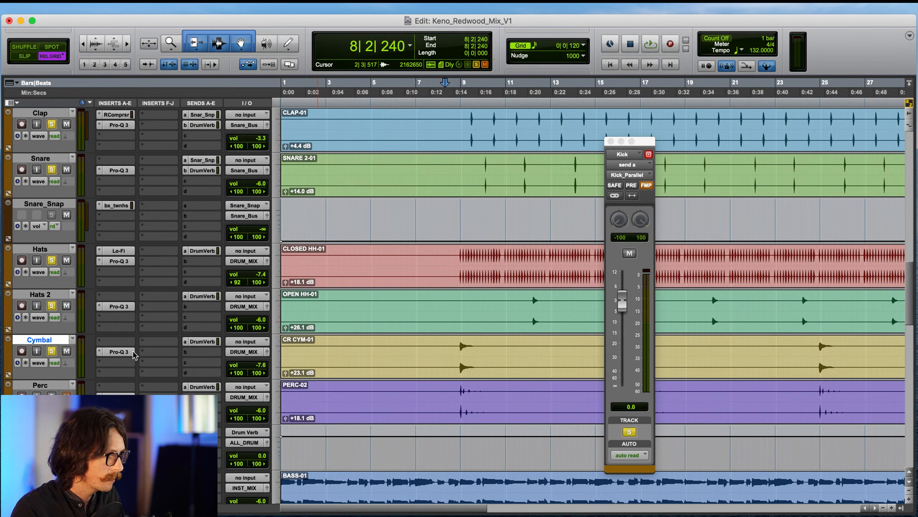
pyautogui.click(118, 341)
pyautogui.click(111, 271)
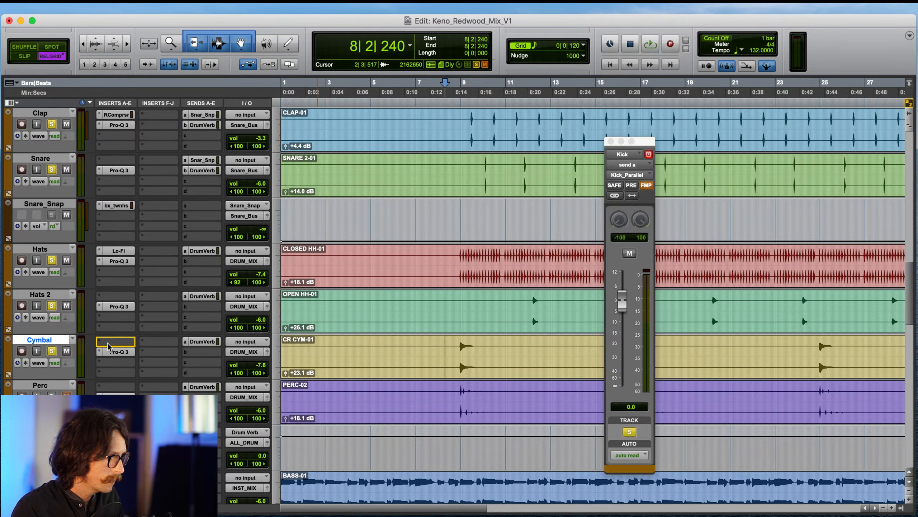
pyautogui.click(108, 342)
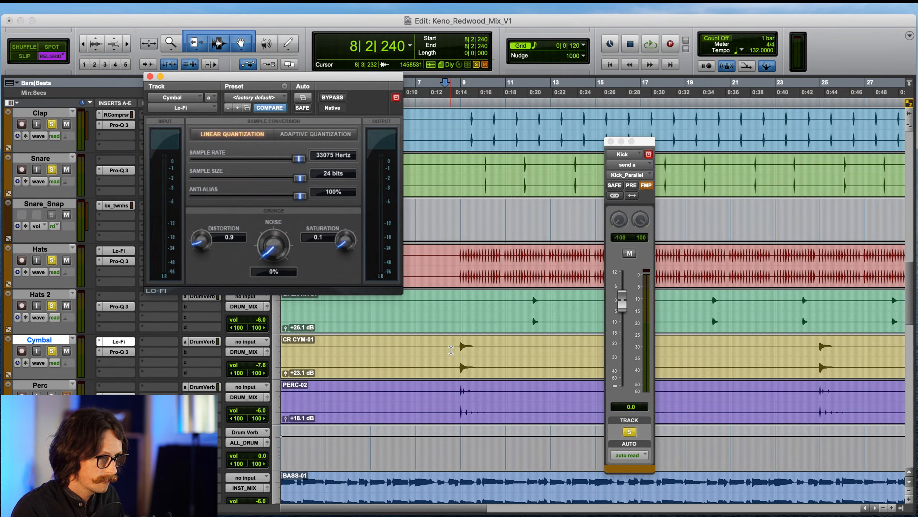
# - Play from 8|4|240 and set the Cymbal Lo-Fi sample rate to Off and distortion to 0.2
pyautogui.click(452, 350)
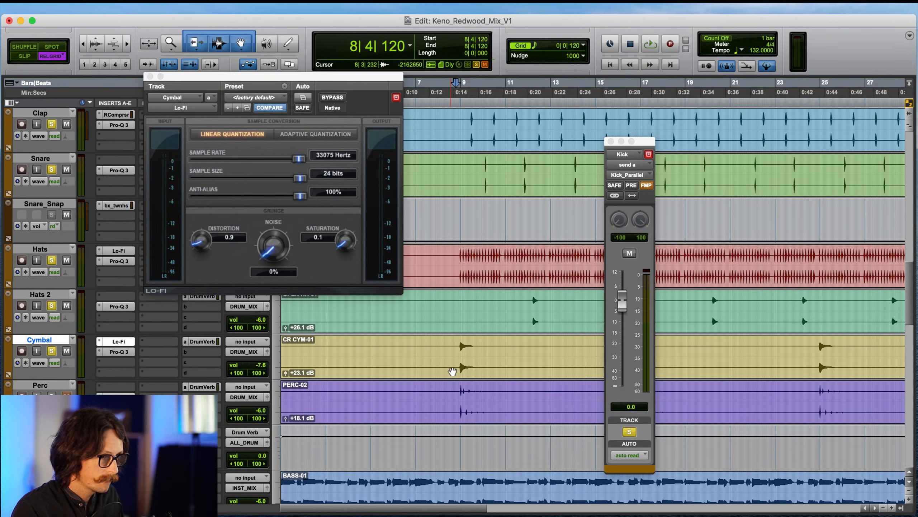
pyautogui.press('space')
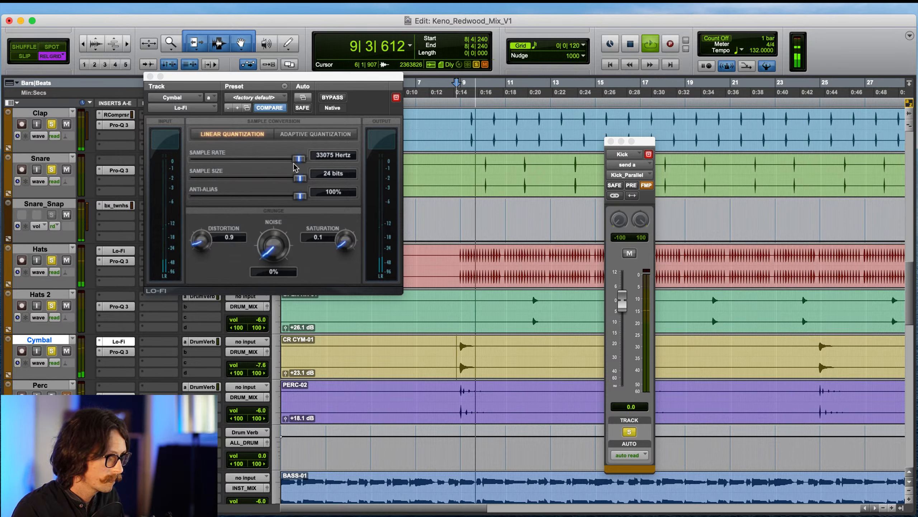
pyautogui.moveTo(296, 161); pyautogui.dragTo(300, 163)
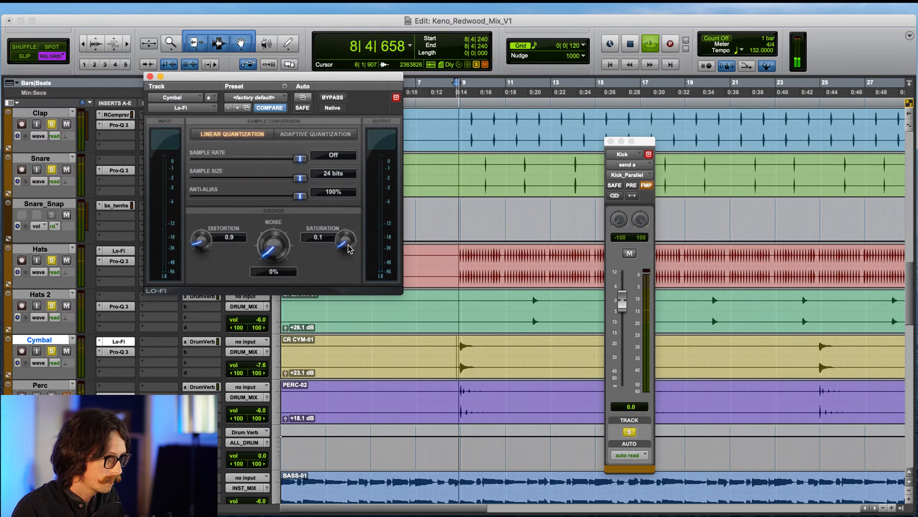
pyautogui.moveTo(201, 241); pyautogui.dragTo(203, 265)
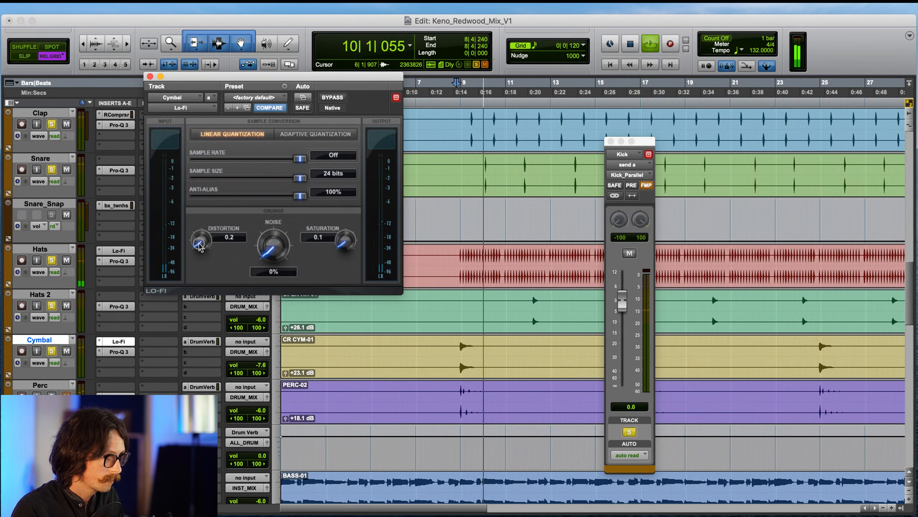
# - Lower the Cymbal track's volume to -12.2 dB, stop playback and remove its Pro-Q 3 insert
pyautogui.moveTo(261, 364); pyautogui.dragTo(261, 373)
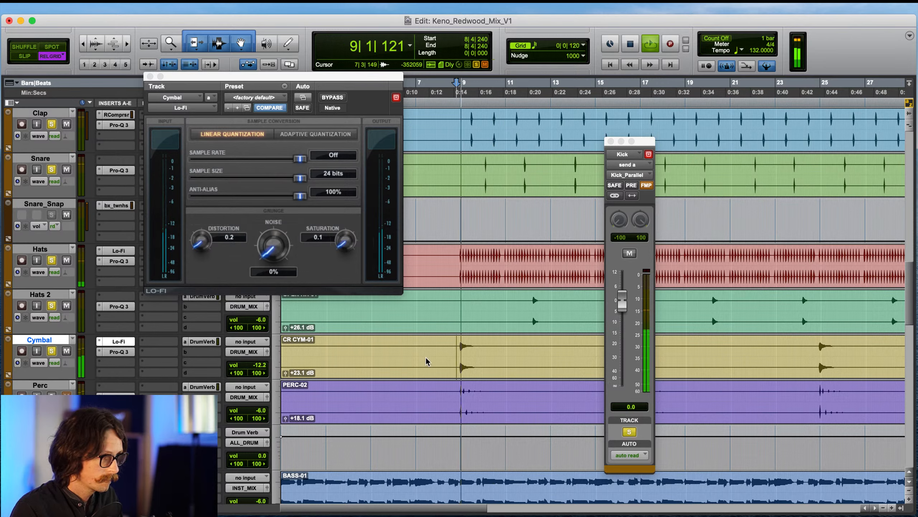
pyautogui.press('space')
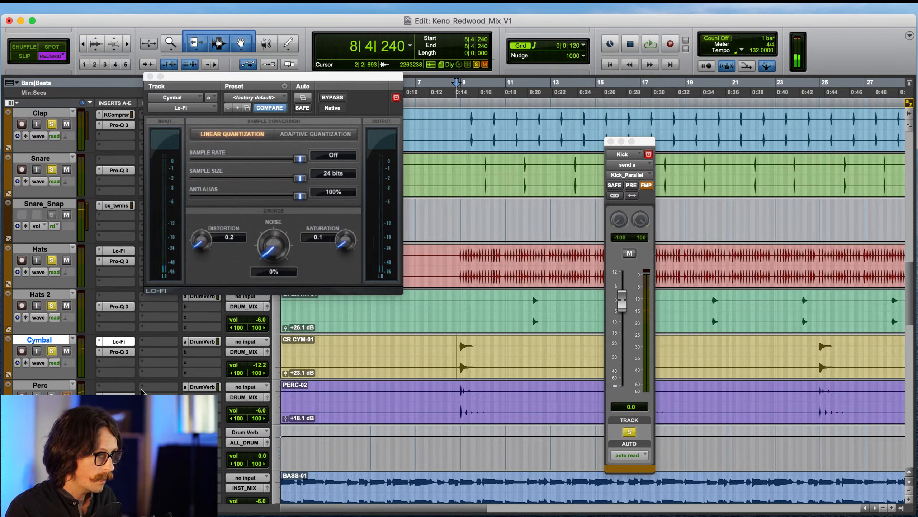
pyautogui.click(110, 368)
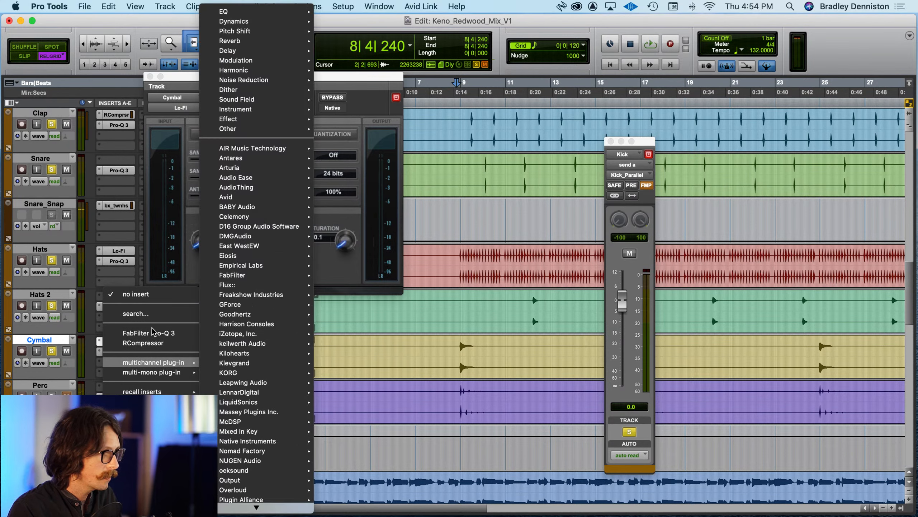
pyautogui.click(95, 313)
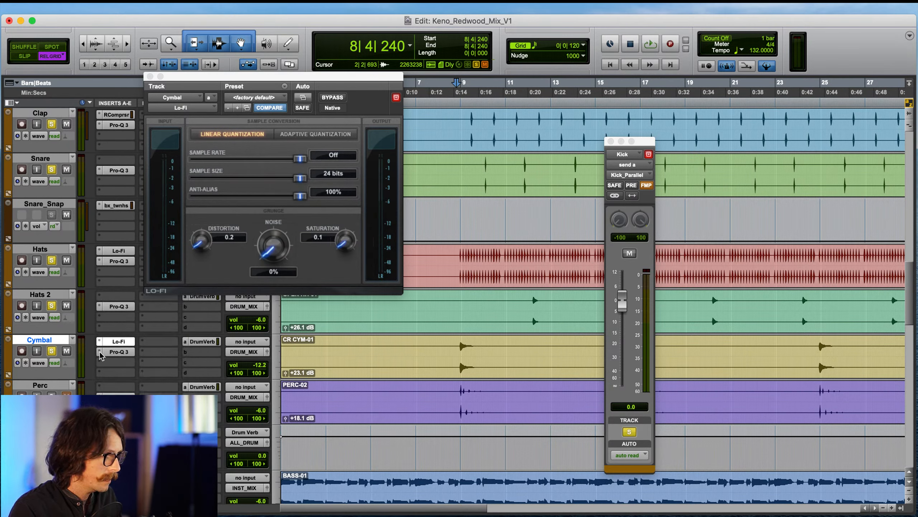
pyautogui.click(99, 352)
pyautogui.click(106, 370)
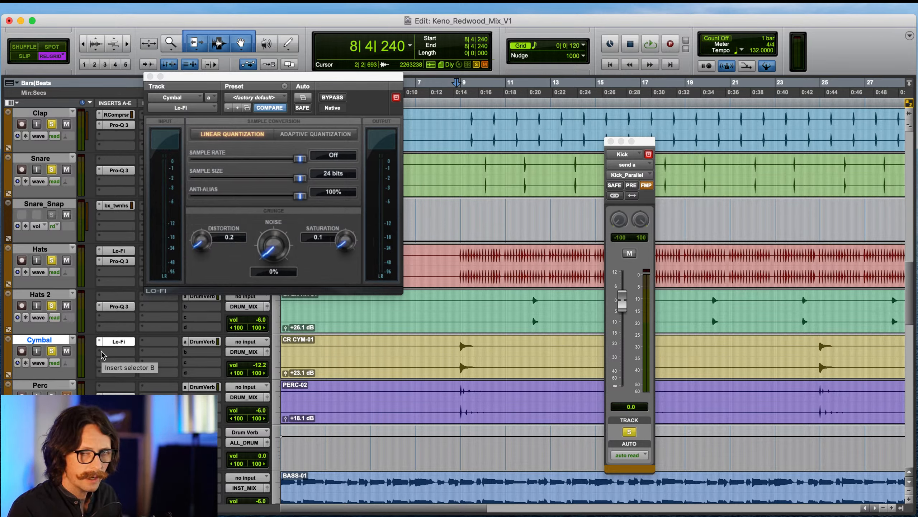
# - Insert ValhallaRoom (stereo) in the Cymbal track's second insert slot
pyautogui.click(103, 353)
pyautogui.moveTo(145, 349)
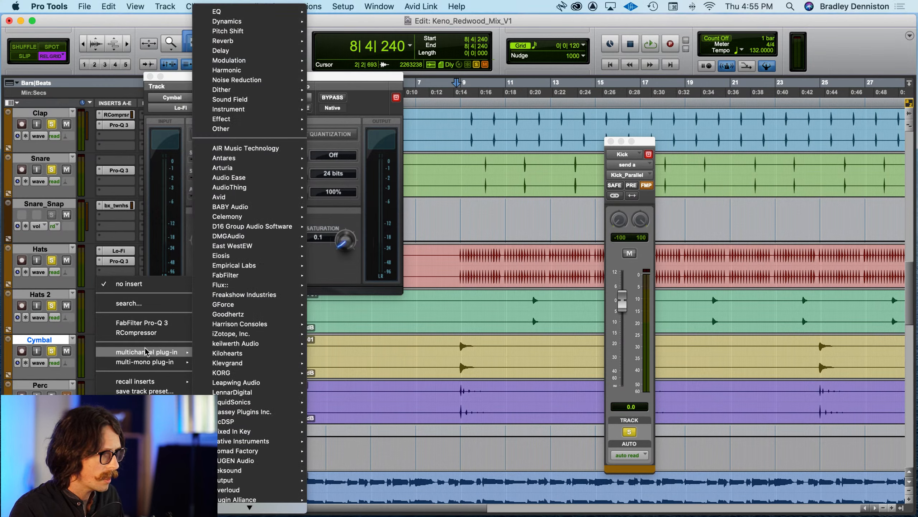
pyautogui.moveTo(226, 349)
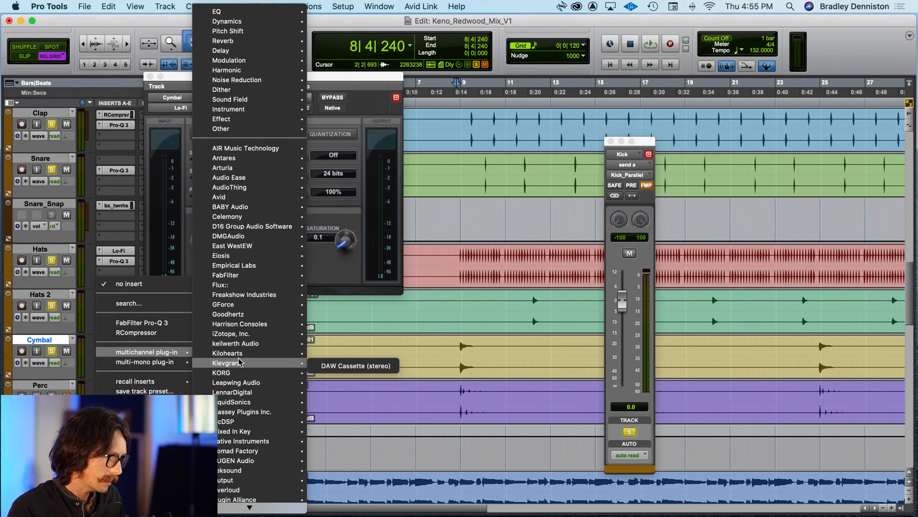
pyautogui.press('Escape')
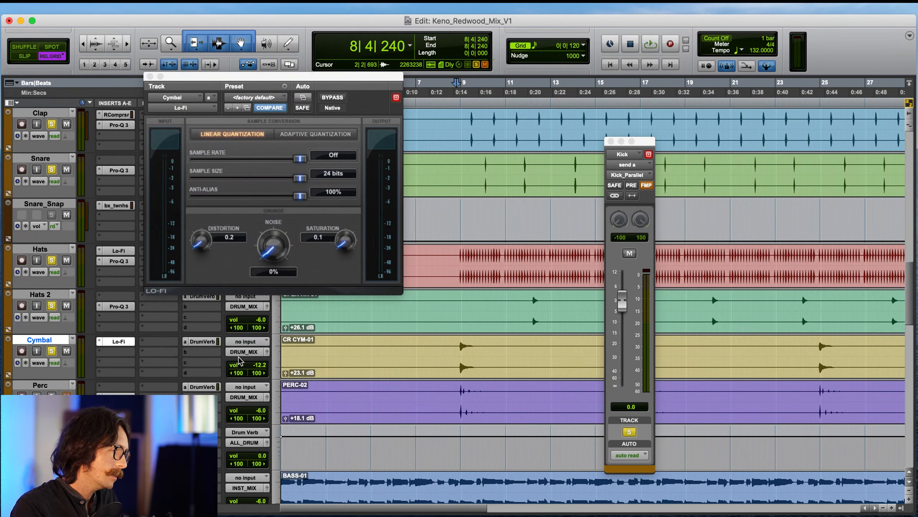
pyautogui.write('valh')
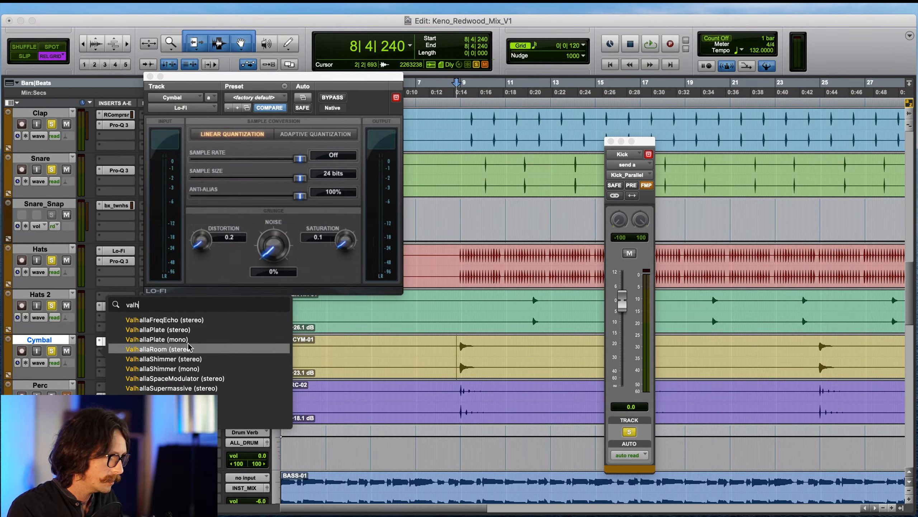
pyautogui.click(191, 349)
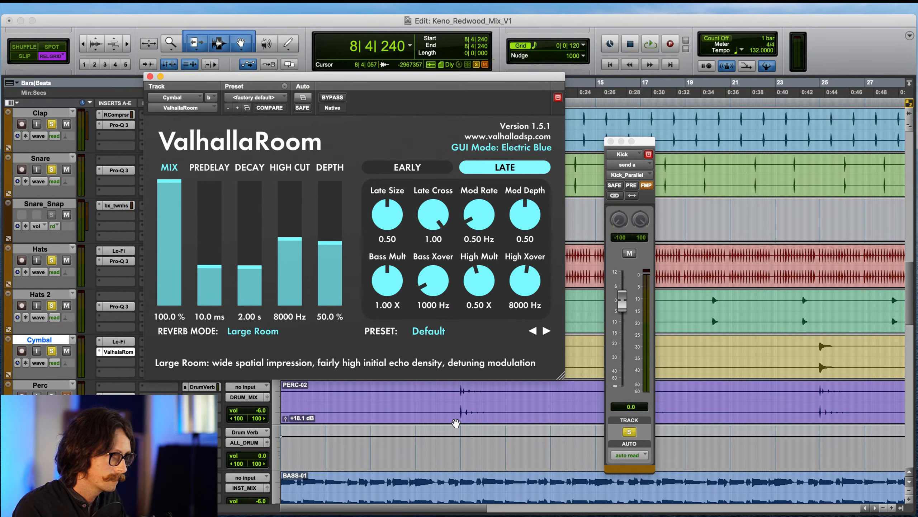
# - Set the Cymbal ValhallaRoom mix to 35.5 % while playing the drums, with the playback start at 8|4|000
pyautogui.click(435, 408)
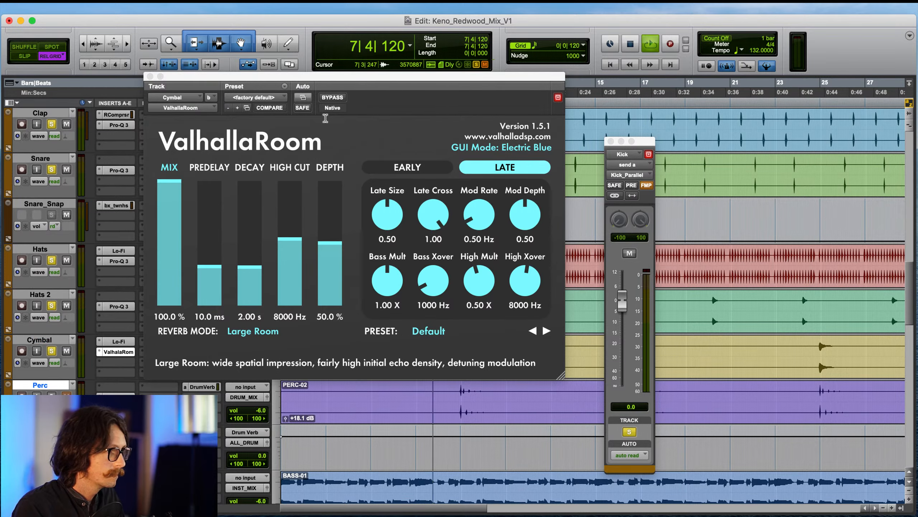
pyautogui.press('space')
pyautogui.moveTo(376, 81)
pyautogui.mouseDown()
pyautogui.moveTo(386, 338)
pyautogui.moveTo(472, 409)
pyautogui.moveTo(384, 82)
pyautogui.mouseUp()
pyautogui.moveTo(178, 182); pyautogui.dragTo(178, 266)
pyautogui.moveTo(454, 77)
pyautogui.mouseDown()
pyautogui.moveTo(441, 179)
pyautogui.moveTo(454, 158)
pyautogui.moveTo(454, 93)
pyautogui.mouseUp()
pyautogui.click(461, 119)
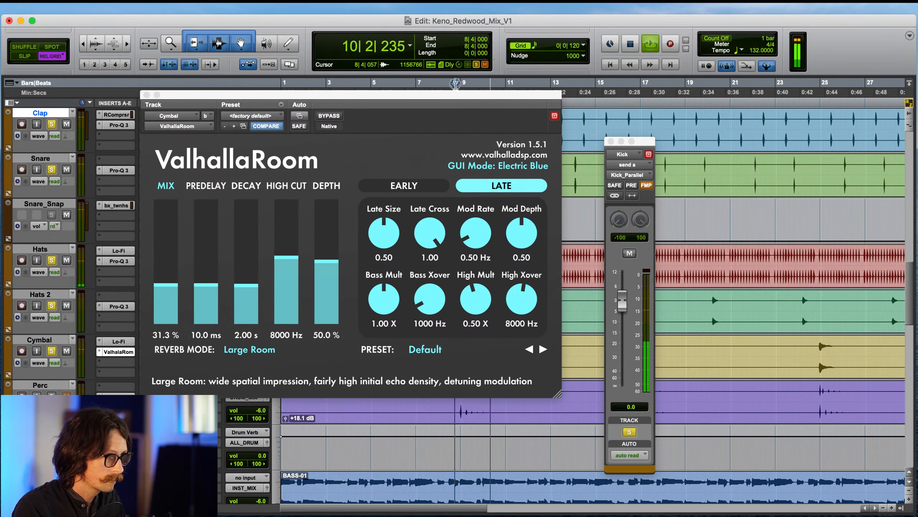
pyautogui.click(455, 84)
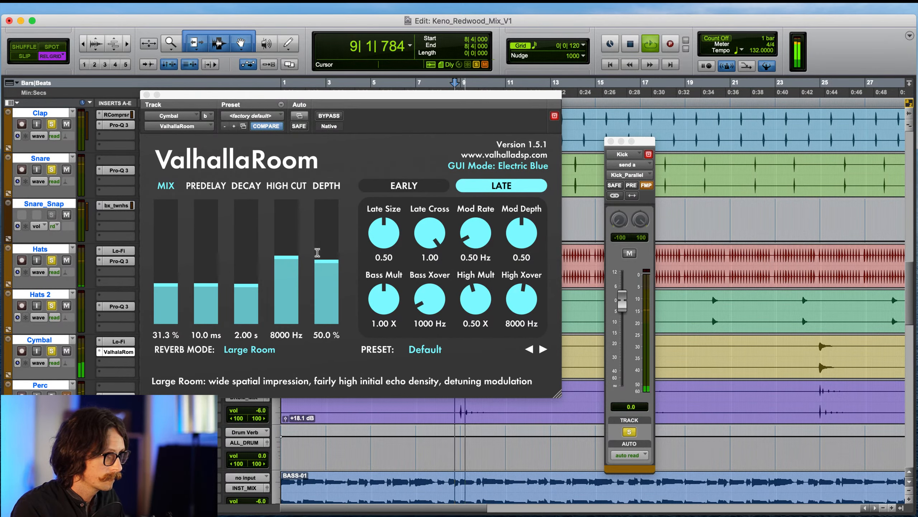
pyautogui.moveTo(165, 288); pyautogui.dragTo(165, 282)
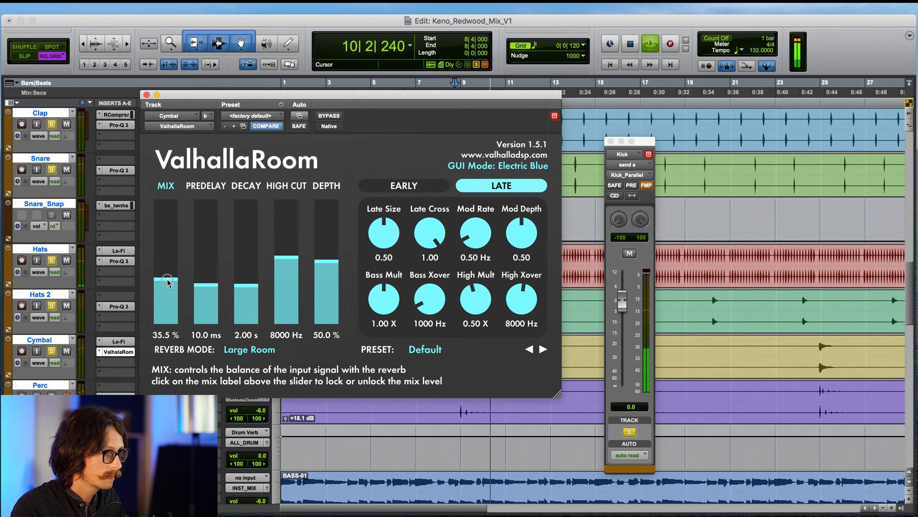
# - Compare the cymbal with ValhallaRoom bypassed and active, replaying from 8|4|000 and leaving the reverb active
pyautogui.press('space')
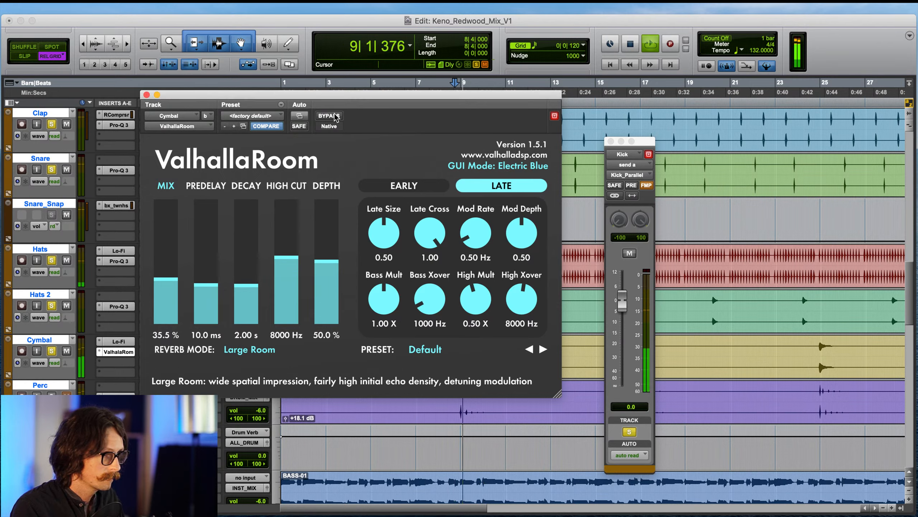
pyautogui.click(329, 116)
pyautogui.press('space')
pyautogui.press('space')
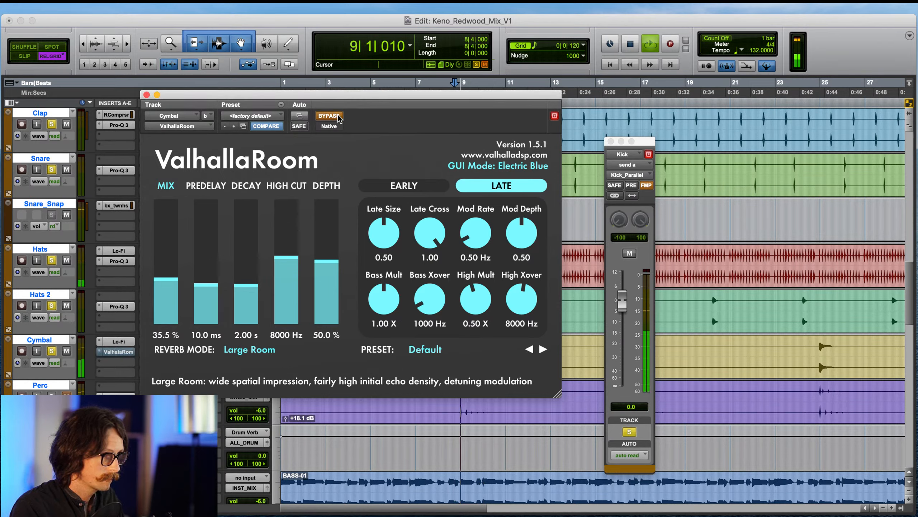
pyautogui.click(329, 116)
pyautogui.press('space')
pyautogui.press('space')
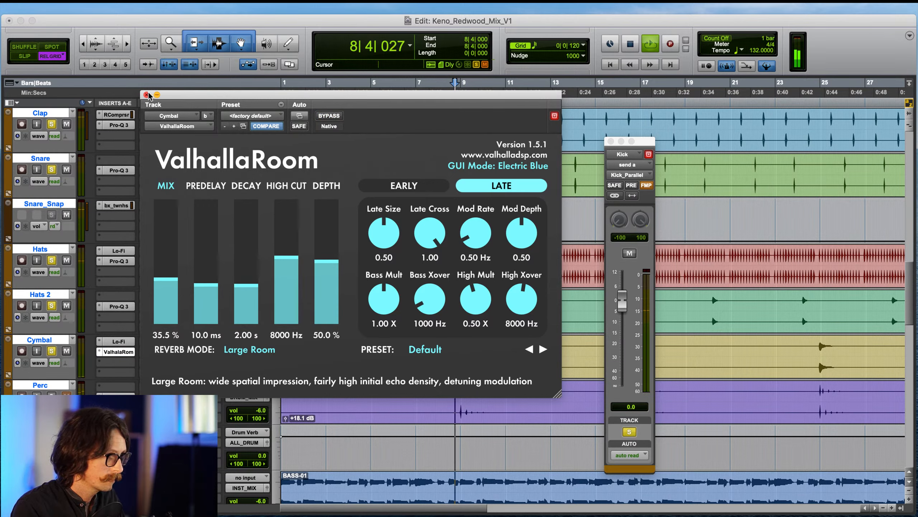
# - Close the ValhallaRoom window and lower the Cymbal track's volume to -12.7 dB
pyautogui.click(146, 94)
pyautogui.moveTo(259, 365); pyautogui.dragTo(261, 371)
pyautogui.press('space')
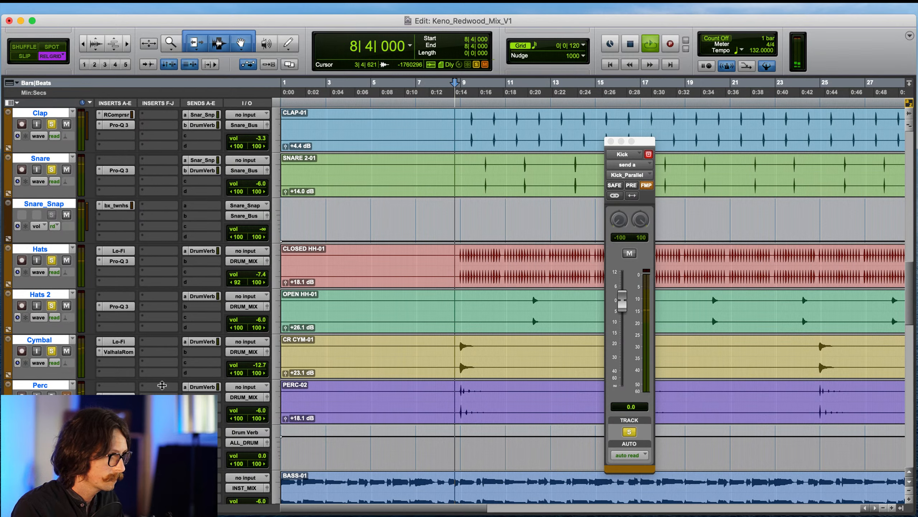
# - Solo the Perc track and lower its volume to -6.2 dB while playing from 8|4|000
pyautogui.press('space')
pyautogui.click(52, 393)
pyautogui.press('space')
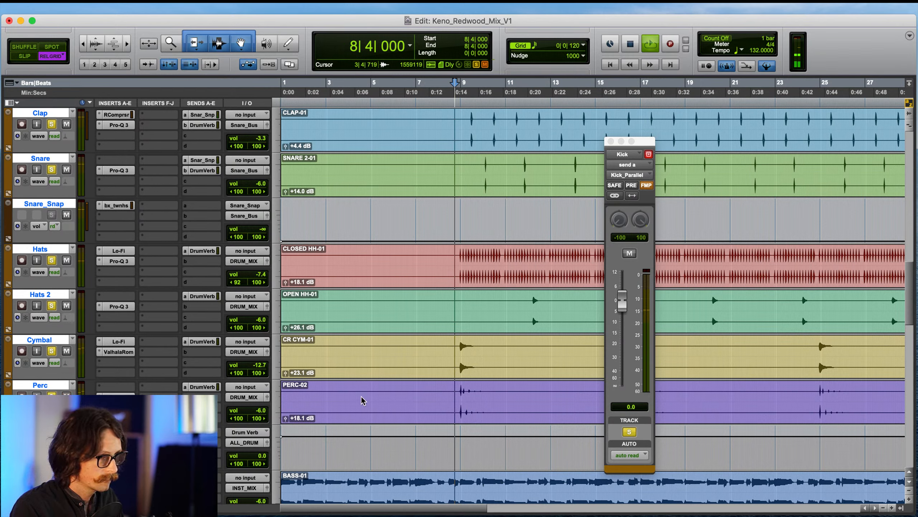
pyautogui.press('space')
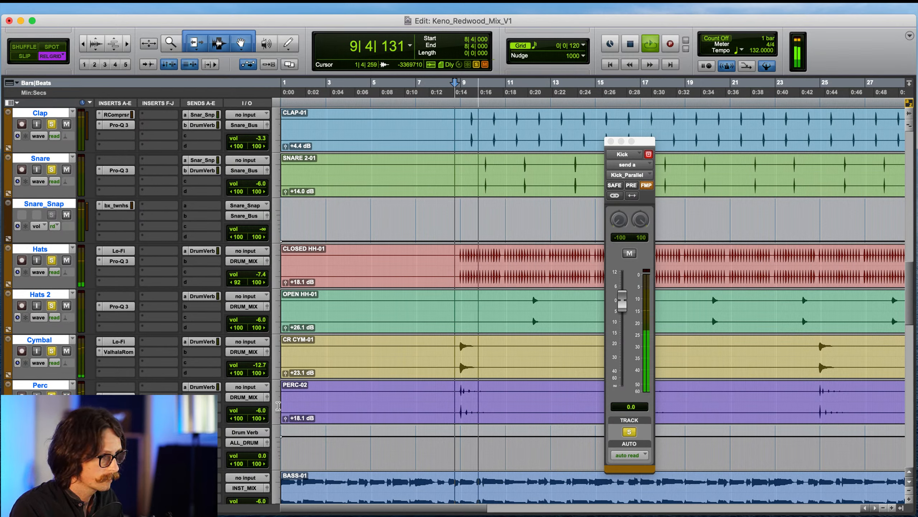
pyautogui.moveTo(258, 410); pyautogui.dragTo(259, 415)
pyautogui.press('space')
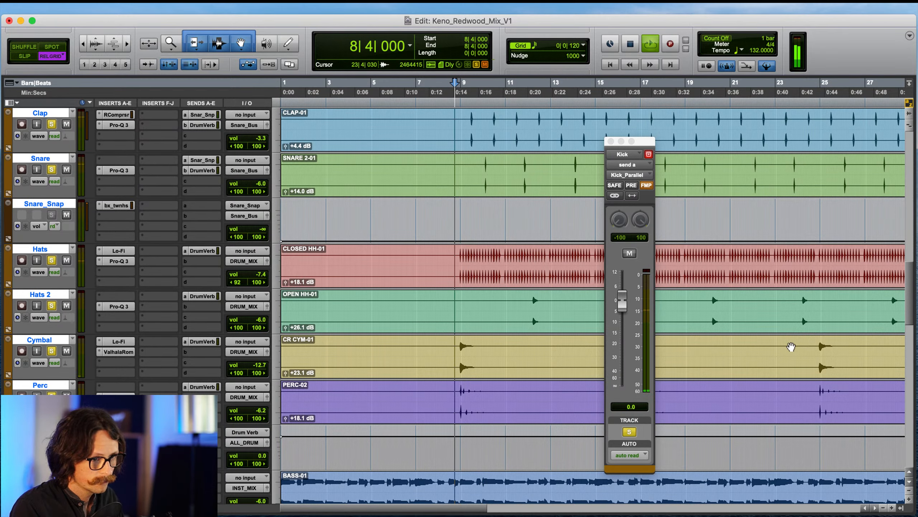
# - Play the drums from 8|4|000 to hear them with the percussion, and stop playback
pyautogui.press('space')
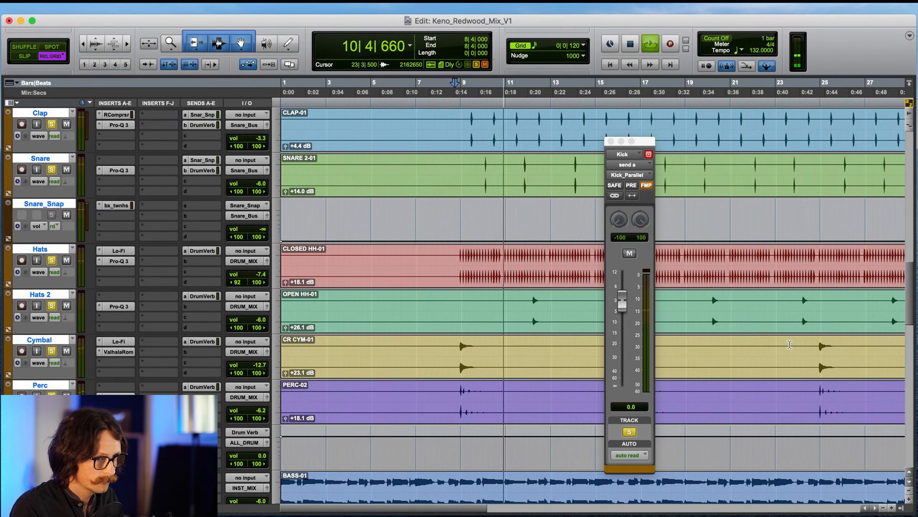
pyautogui.scroll(8, 334, 318)
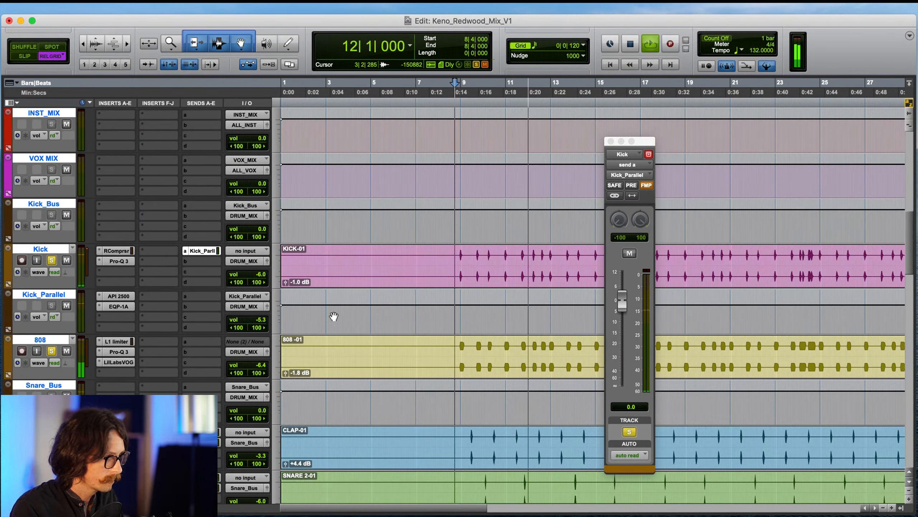
pyautogui.scroll(10, 383, 298)
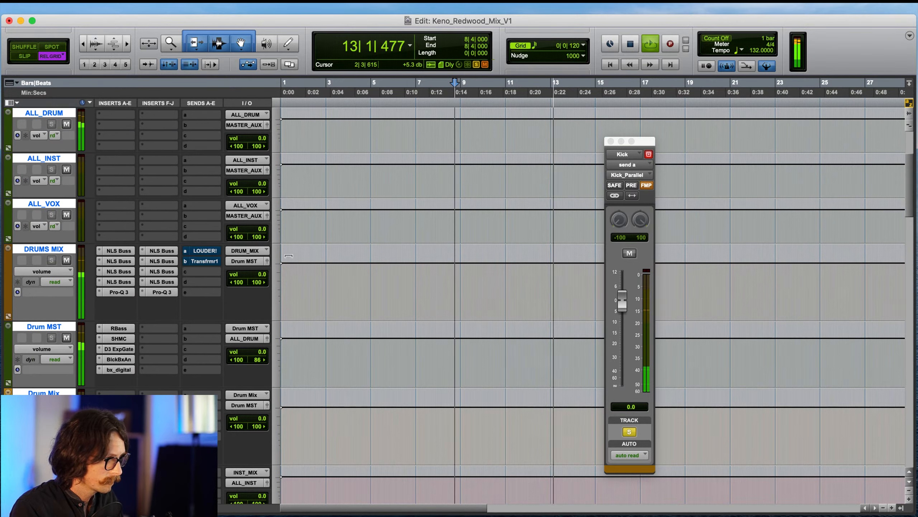
pyautogui.press('space')
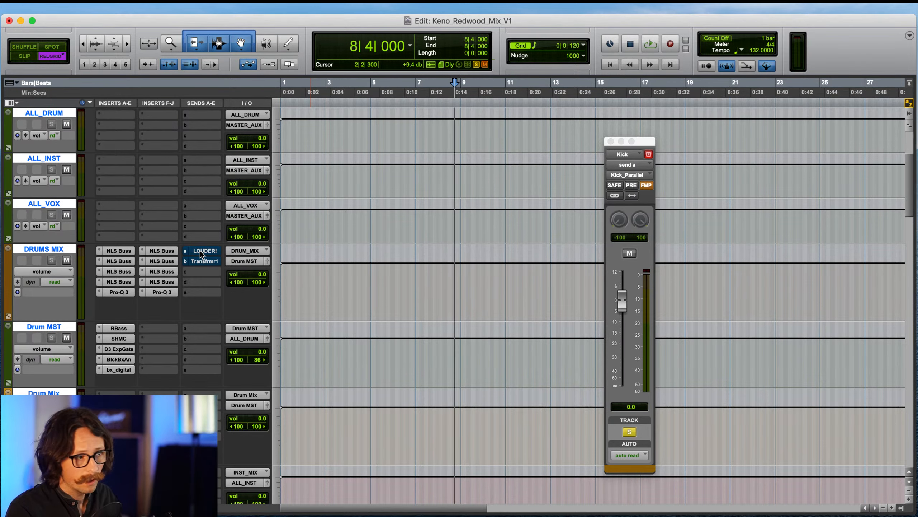
# - Open the Pro-Q 3 in the DRUMS MIX track's fifth insert slot and examine its low-frequency bands
pyautogui.click(119, 292)
pyautogui.click(240, 264)
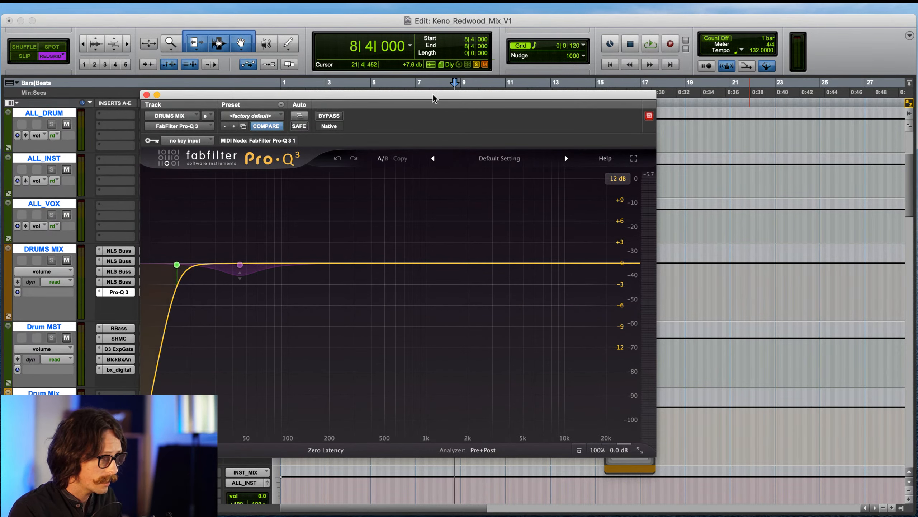
pyautogui.moveTo(434, 96); pyautogui.dragTo(553, 72)
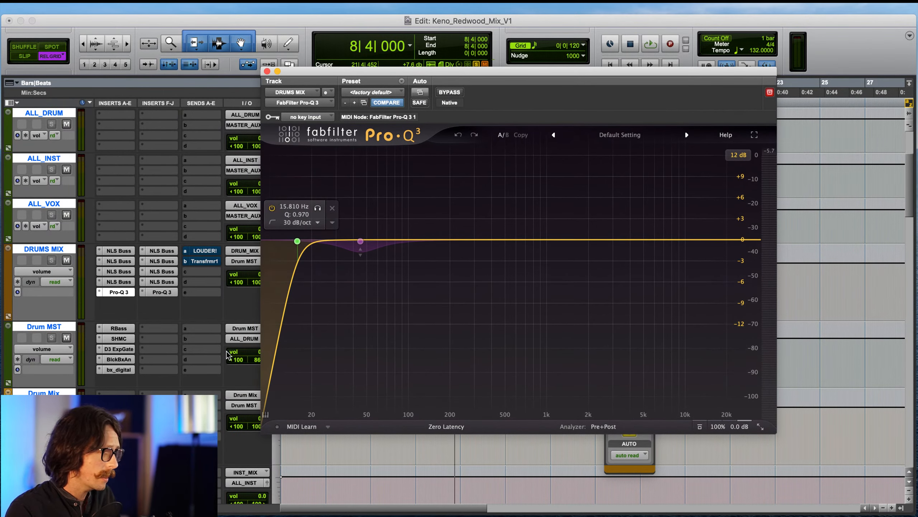
# - Set the RBass intensity on the Drum MST track to -17.1 and open that track's D3 ExpGate insert
pyautogui.click(118, 328)
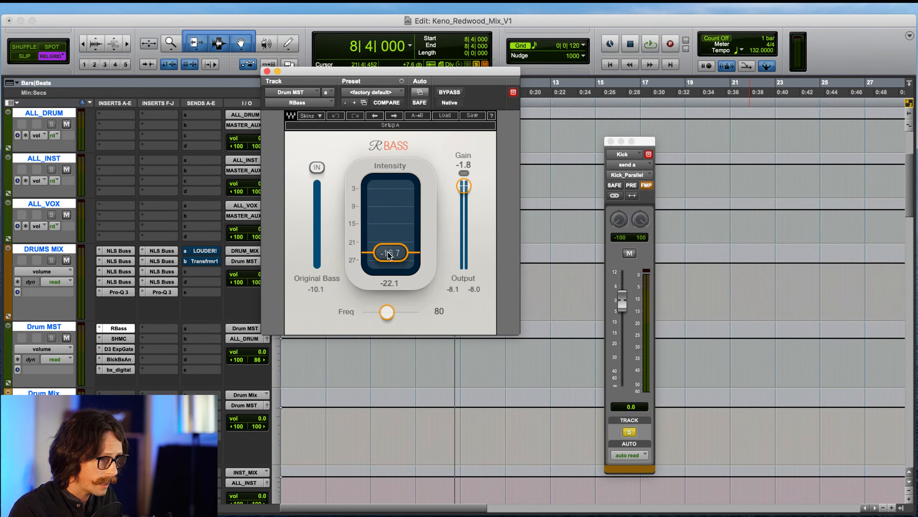
pyautogui.moveTo(388, 253); pyautogui.dragTo(388, 259)
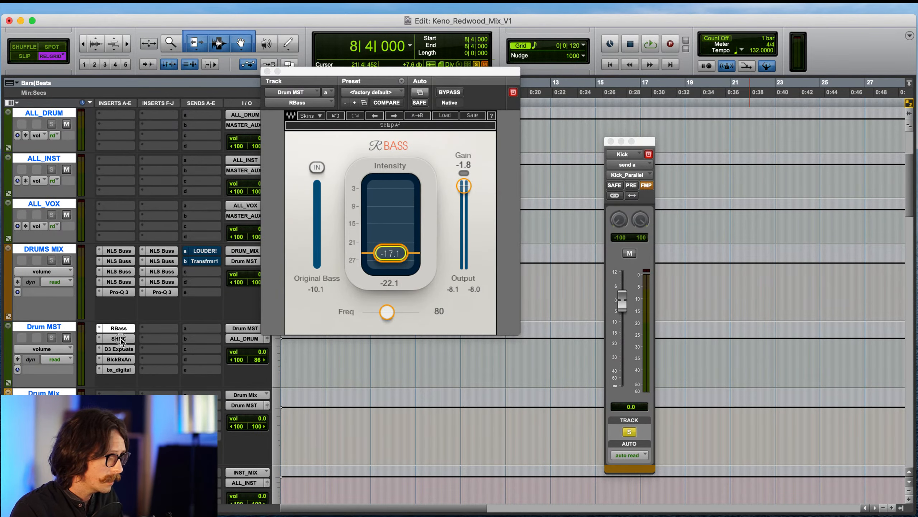
pyautogui.click(118, 348)
# - Reduce the saturation of the Drum MST track's Black Box HG-2 and play the drums from 8|3|120
pyautogui.click(118, 358)
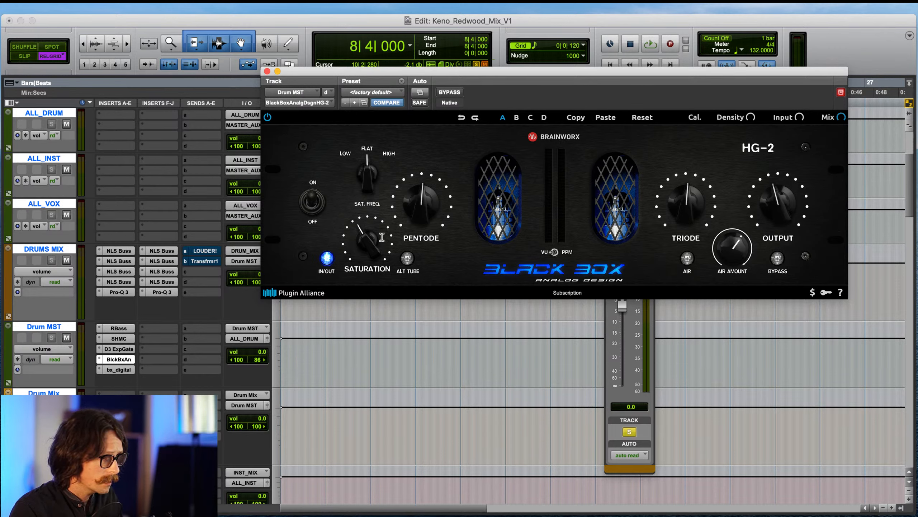
pyautogui.moveTo(381, 237); pyautogui.dragTo(388, 225)
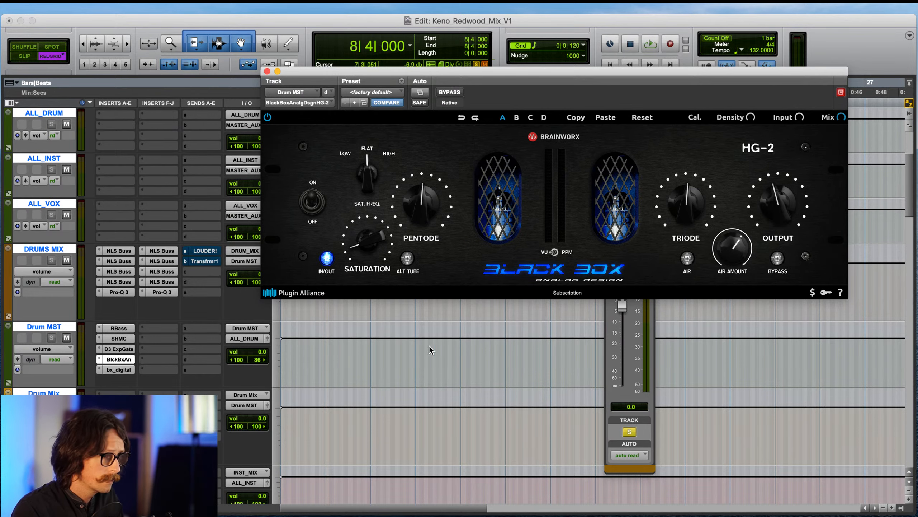
pyautogui.click(451, 328)
pyautogui.press('space')
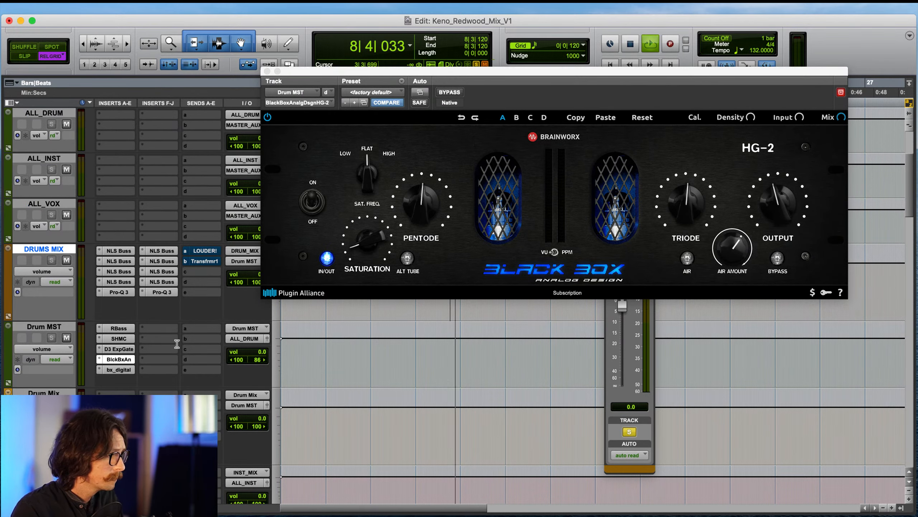
pyautogui.moveTo(502, 71); pyautogui.dragTo(395, 67)
# - Try the Black Box HG-2 output at 48 %, lower it slightly and close the plug-in window
pyautogui.click(671, 193)
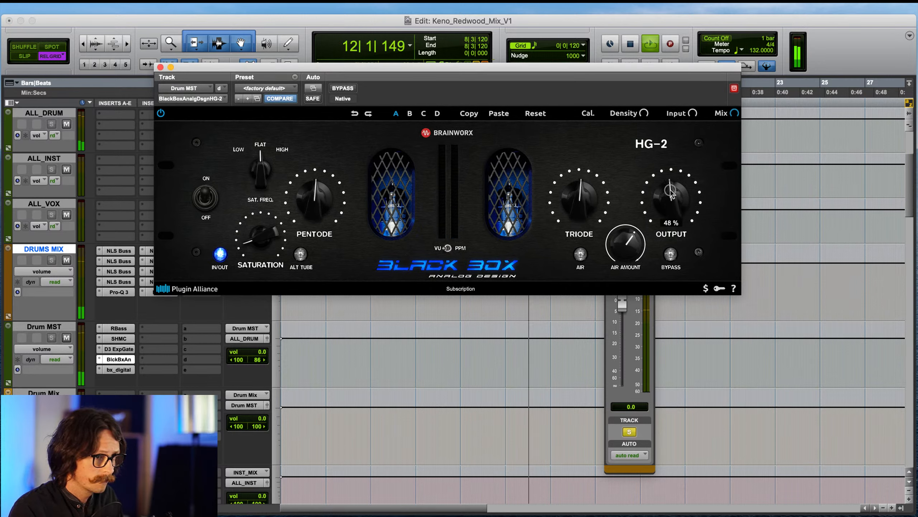
pyautogui.moveTo(670, 194); pyautogui.dragTo(671, 201)
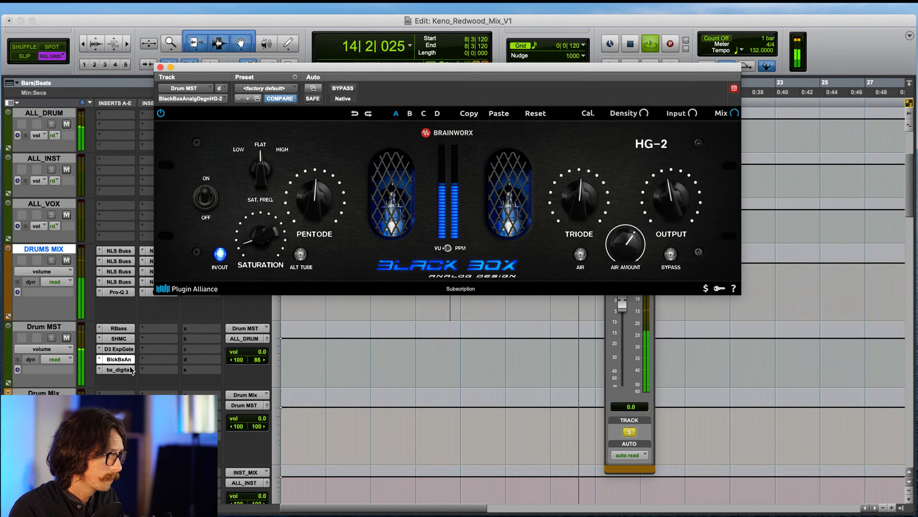
pyautogui.click(160, 67)
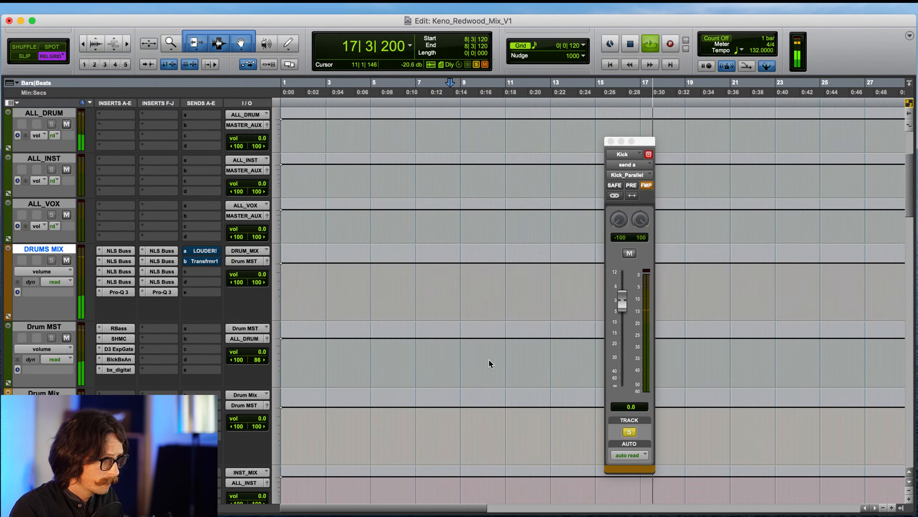
# - Solo the Bass GTR track along with the drums and play the section from 8|3|120
pyautogui.scroll(-10, 438, 275)
pyautogui.scroll(-15, 438, 275)
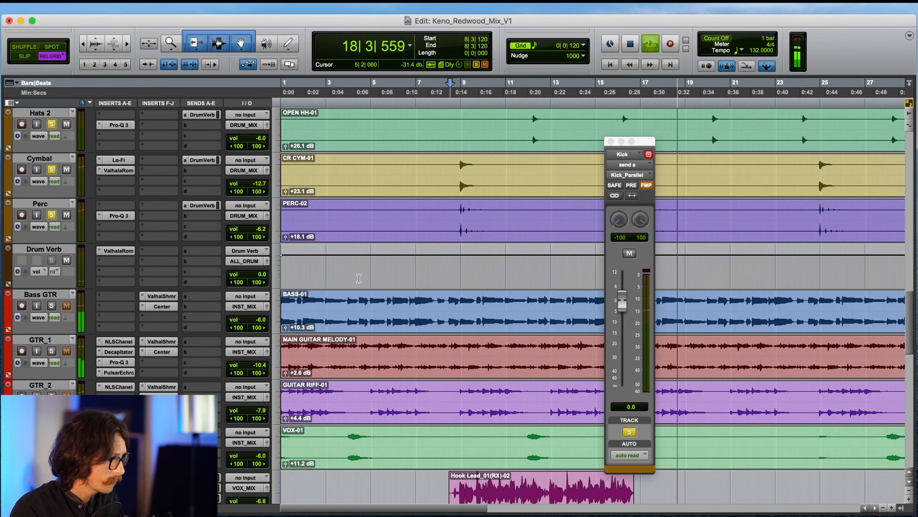
pyautogui.click(51, 305)
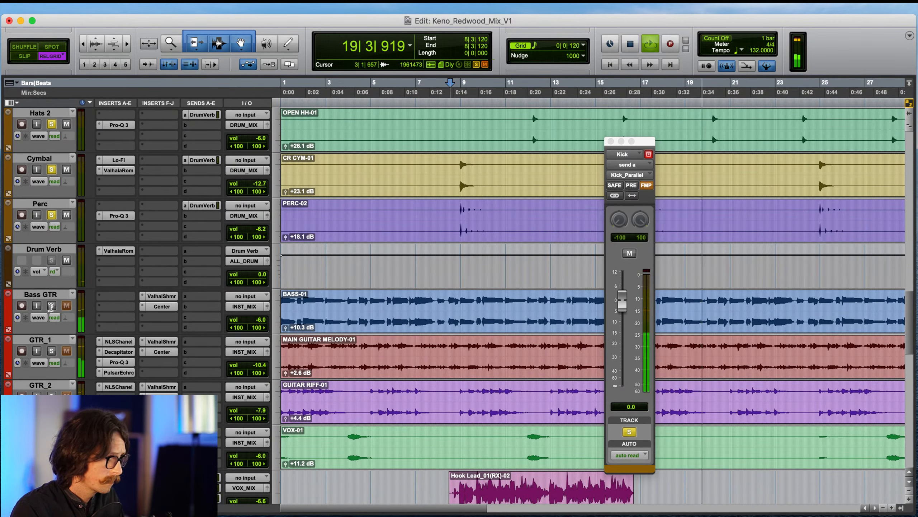
pyautogui.press('space')
pyautogui.press('space')
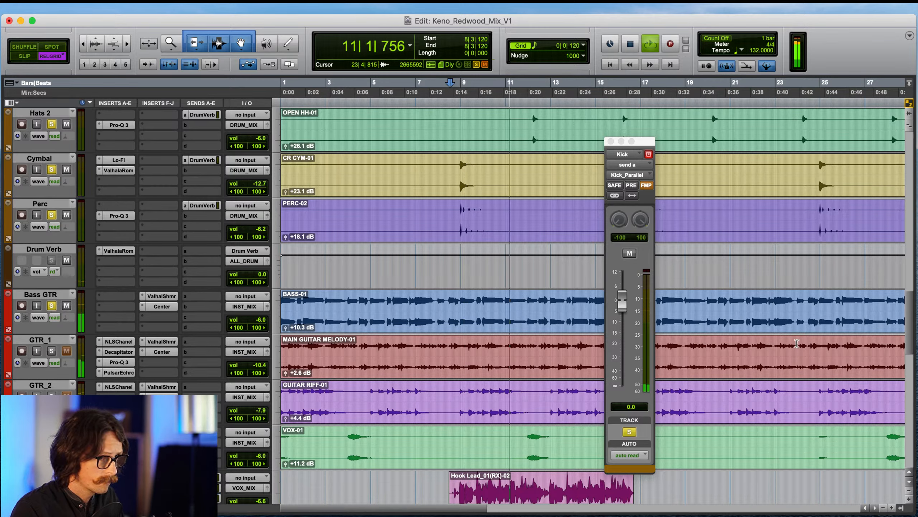
pyautogui.press('space')
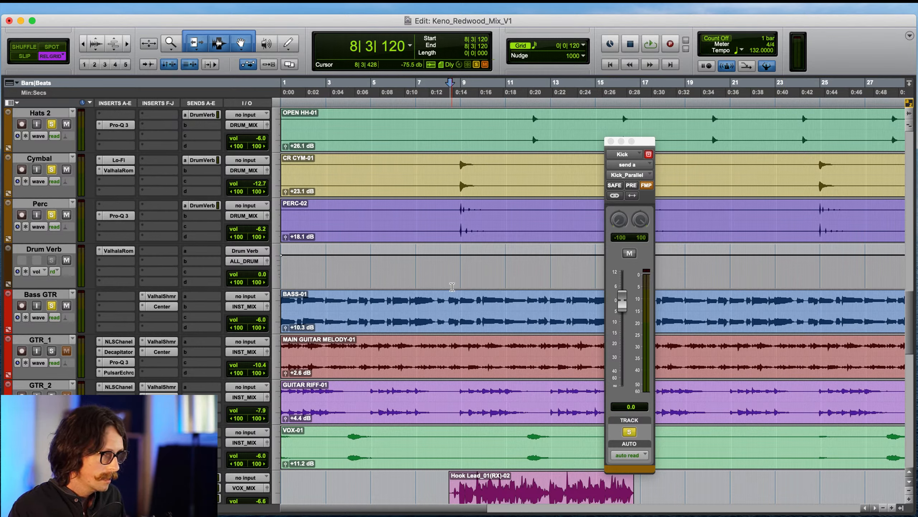
pyautogui.press('super+equal')
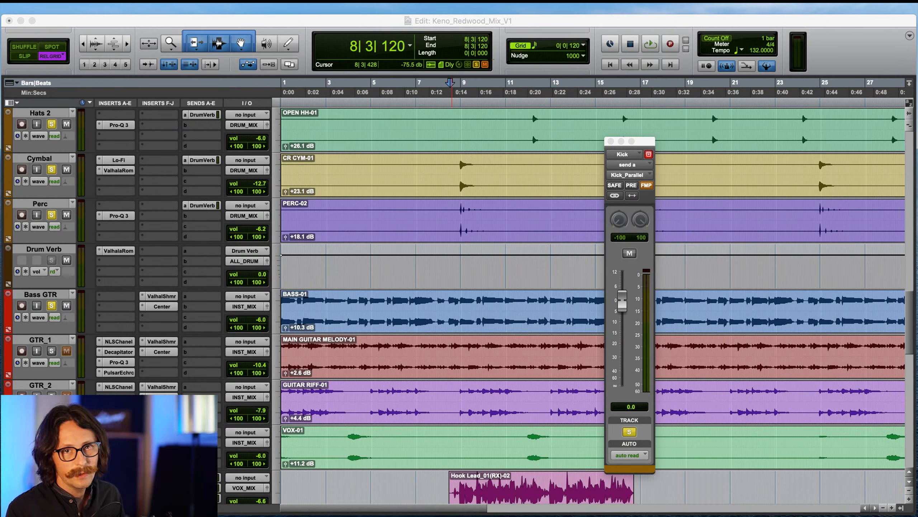
pyautogui.click(331, 23)
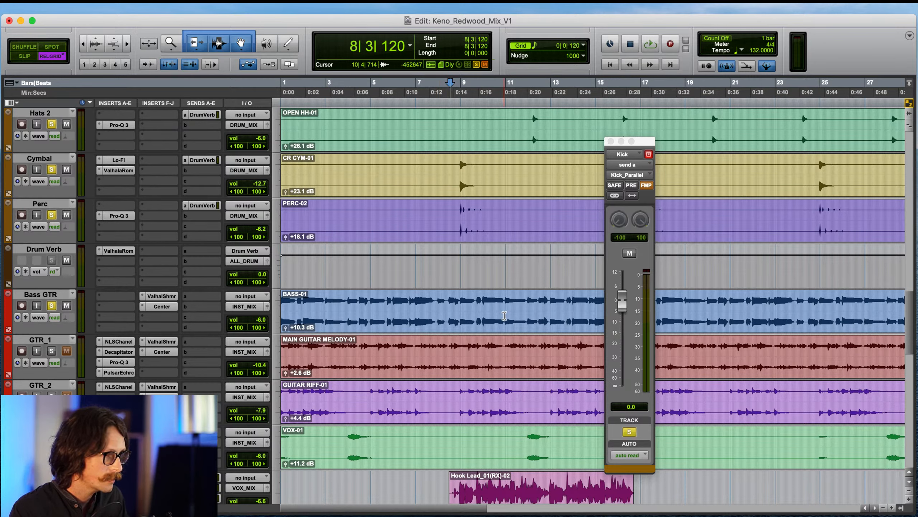
# - Insert FabFilter Pro-Q 3 in the Bass GTR track's first insert slot and move its window below the upper tracks
pyautogui.click(448, 300)
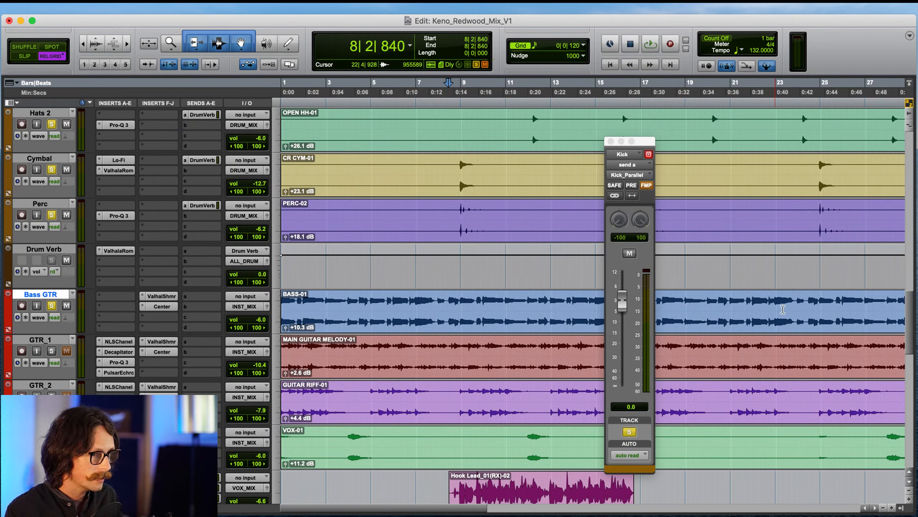
pyautogui.click(110, 297)
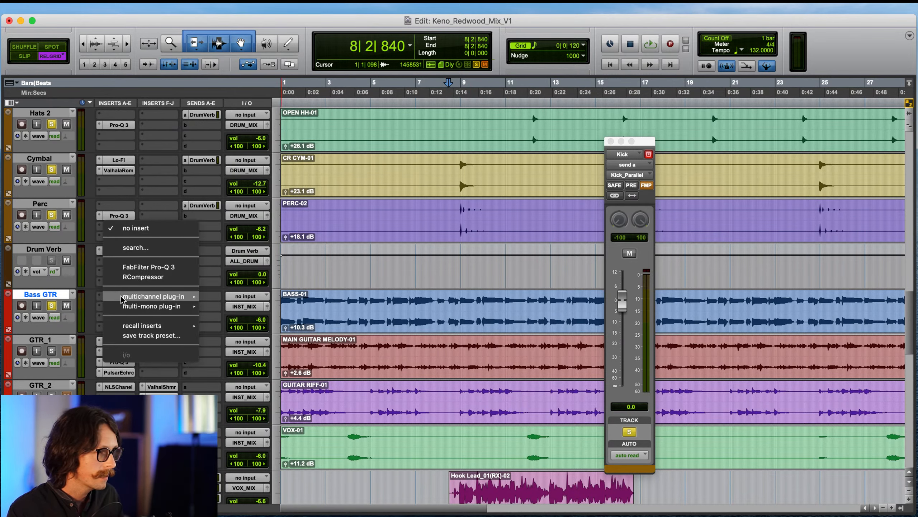
pyautogui.click(141, 267)
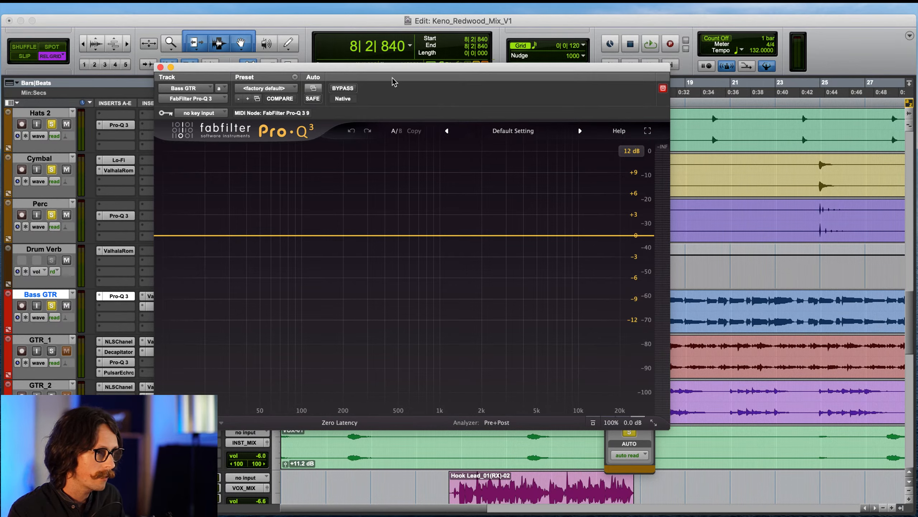
pyautogui.moveTo(396, 71); pyautogui.dragTo(496, 352)
# - Place the edit cursor on the 808 track at 15|4|480 and close the Kick send window
pyautogui.scroll(10, 452, 258)
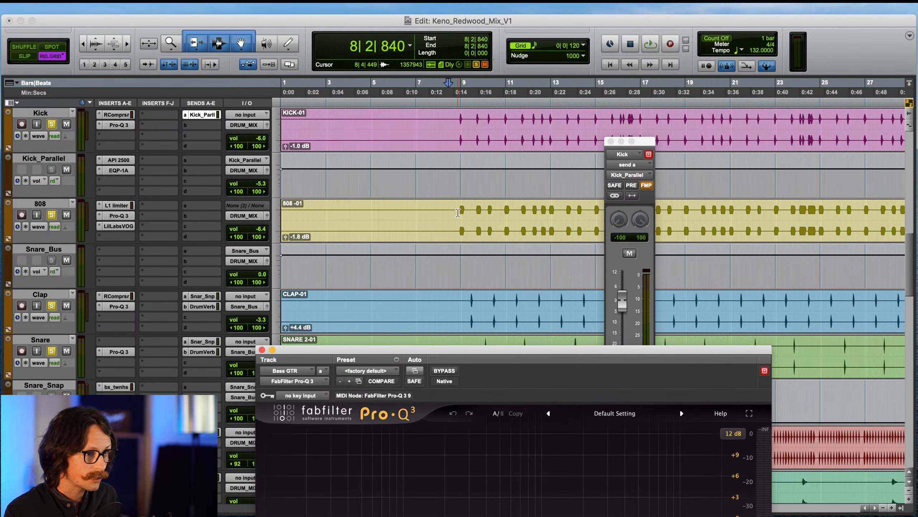
pyautogui.scroll(-8, 488, 214)
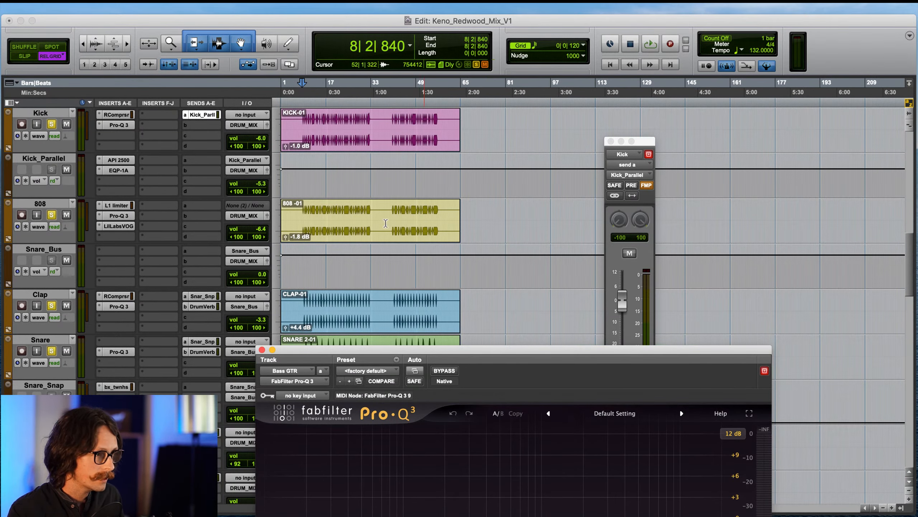
pyautogui.click(322, 210)
pyautogui.scroll(5, 322, 211)
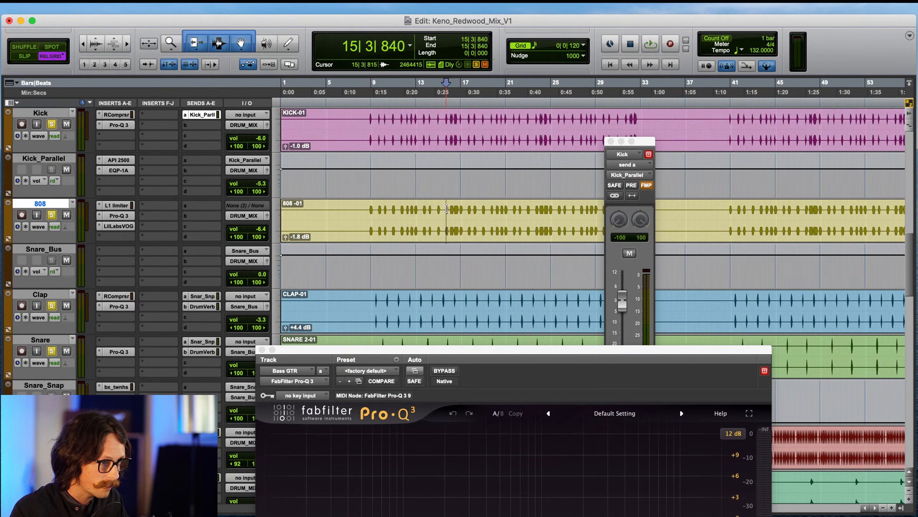
pyautogui.click(451, 210)
pyautogui.scroll(3, 524, 212)
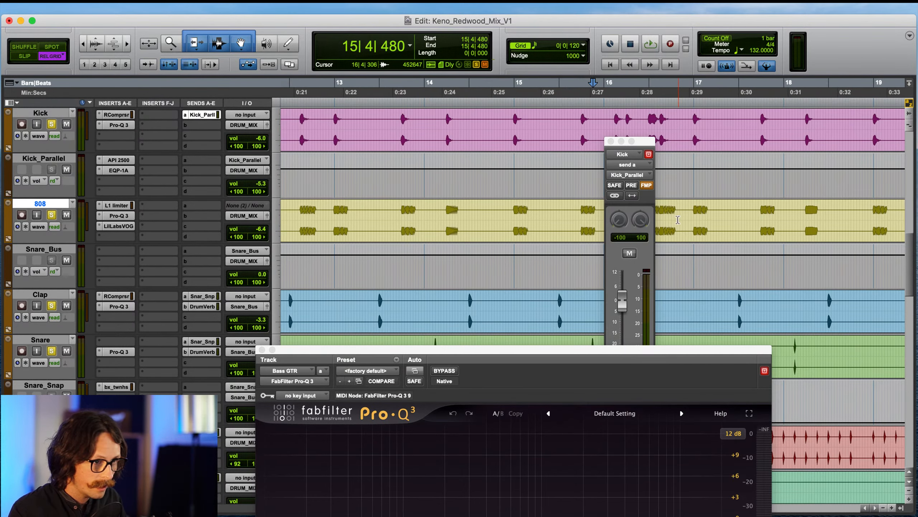
pyautogui.click(611, 141)
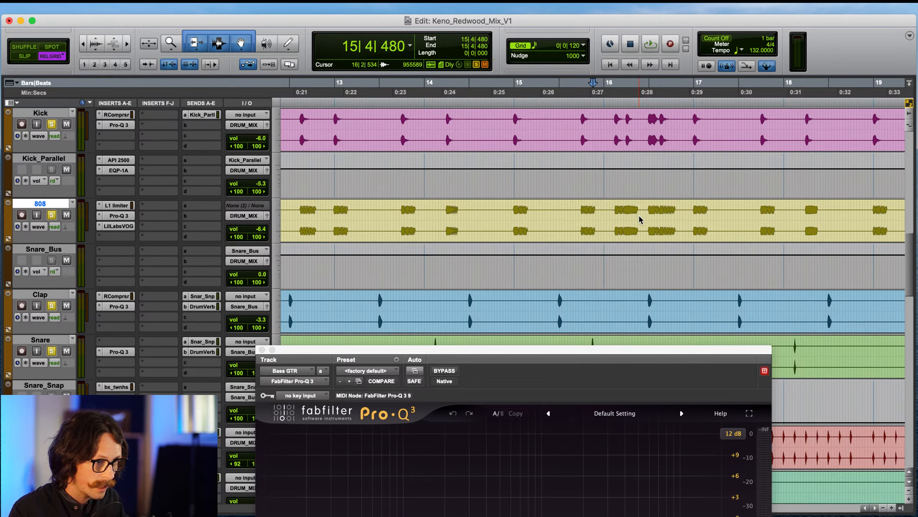
# - Play the 808 notes together with the bass guitar from 16|1|240, then stop playback
pyautogui.click(614, 214)
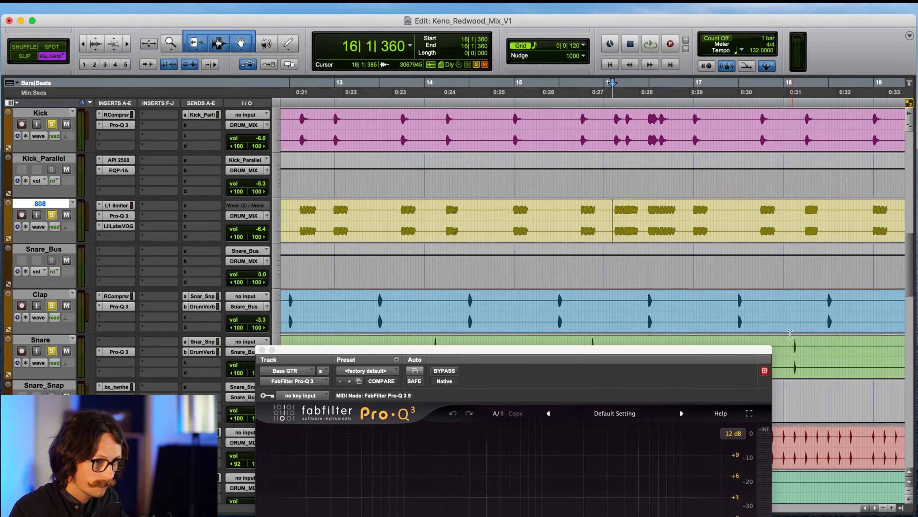
pyautogui.click(611, 213)
pyautogui.press('space')
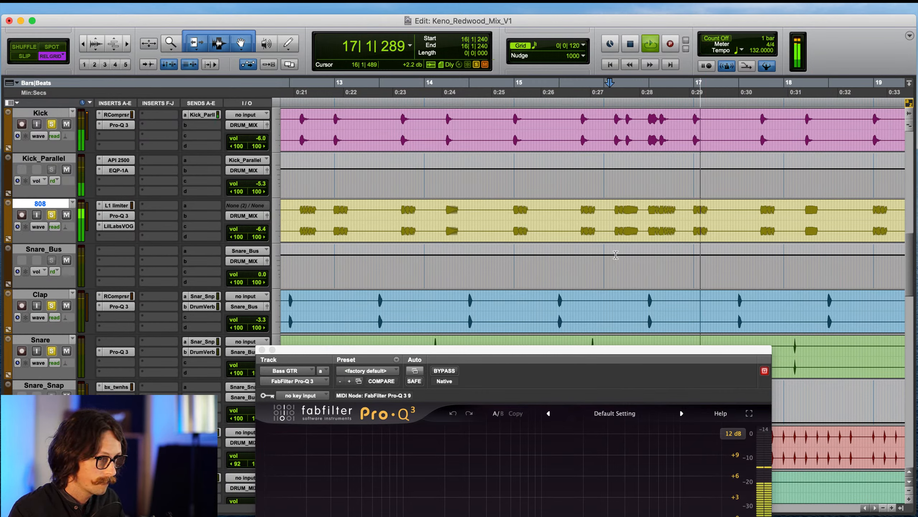
pyautogui.press('space')
pyautogui.press('space')
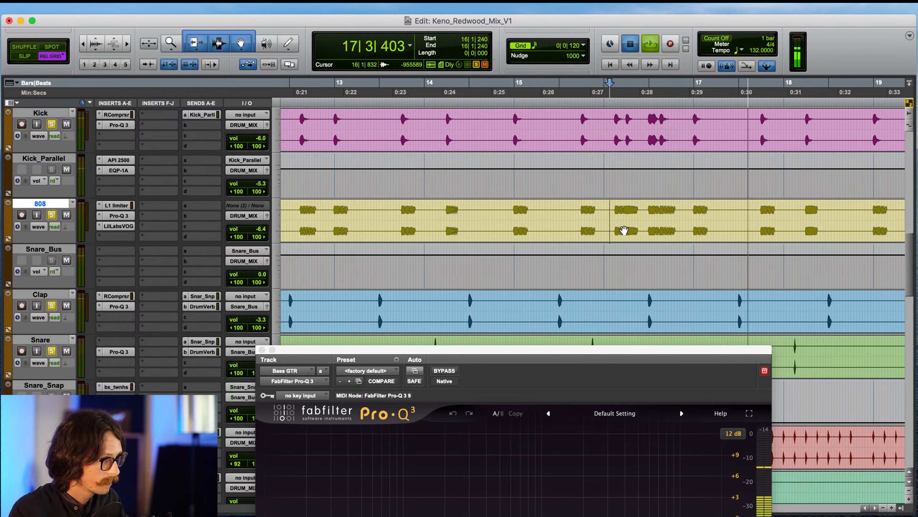
pyautogui.press('space')
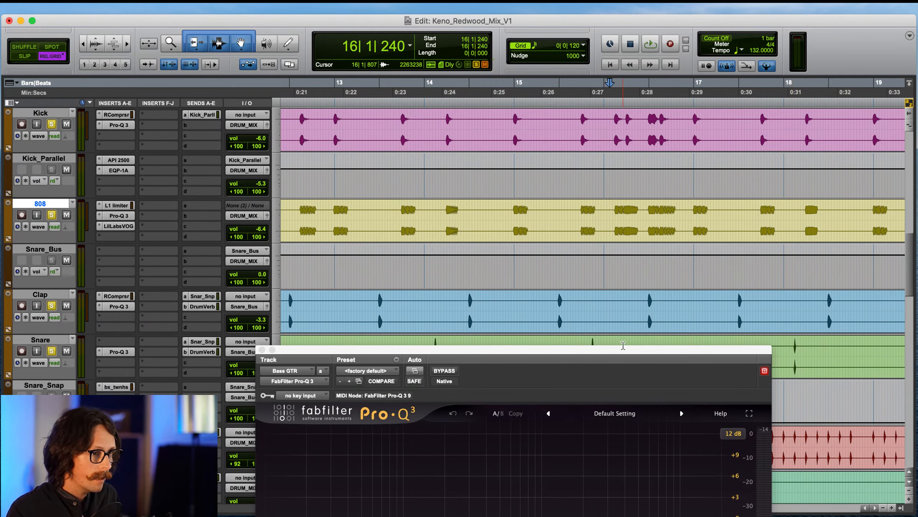
# - Move the Pro-Q 3 window aside and reorder the Bass GTR track to sit directly below the 808 track
pyautogui.moveTo(474, 359); pyautogui.dragTo(558, 290)
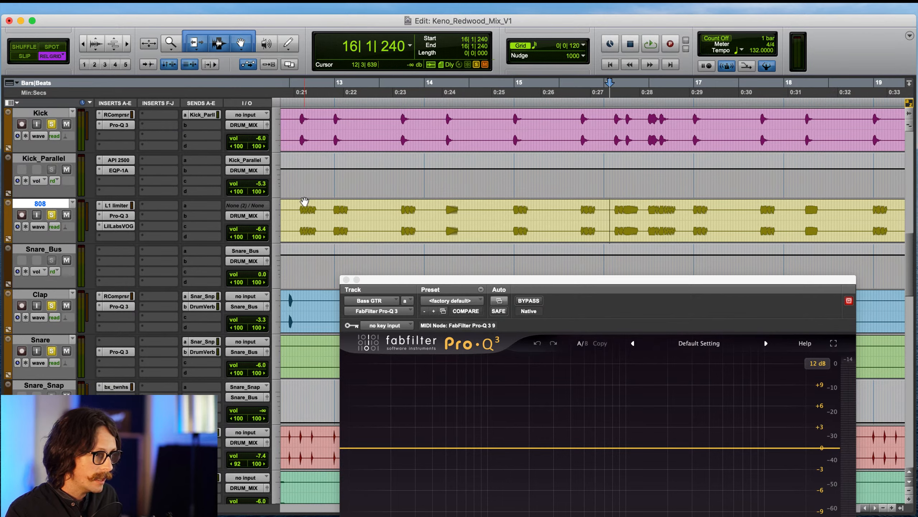
pyautogui.click(297, 209)
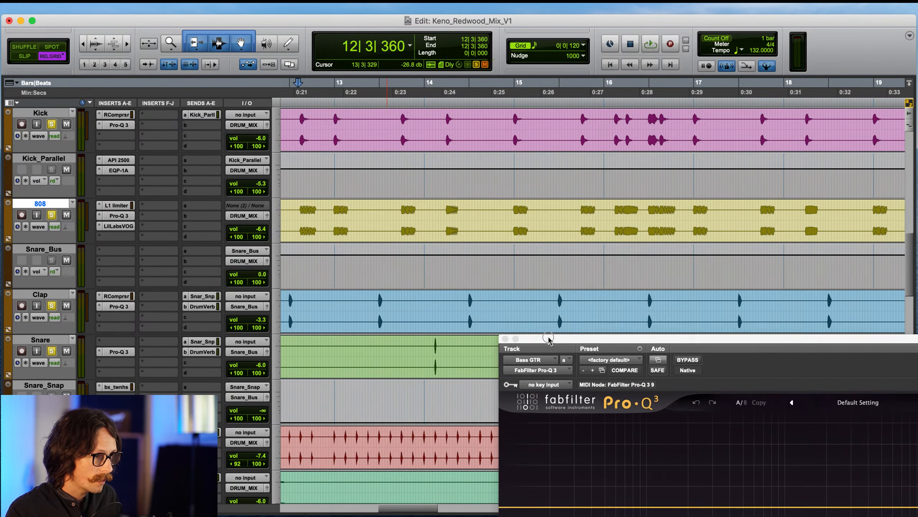
pyautogui.press('t')
pyautogui.press('t')
pyautogui.press('t')
pyautogui.press('t')
pyautogui.press('r')
pyautogui.press('r')
pyautogui.press('r')
pyautogui.press('r')
pyautogui.press('r')
pyautogui.press('r')
pyautogui.press('r')
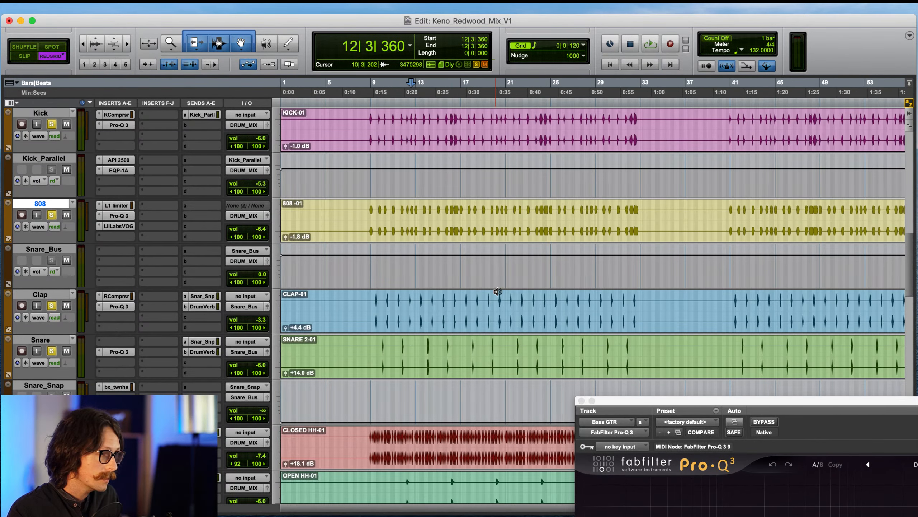
pyautogui.scroll(-10, 416, 295)
pyautogui.scroll(9, 414, 296)
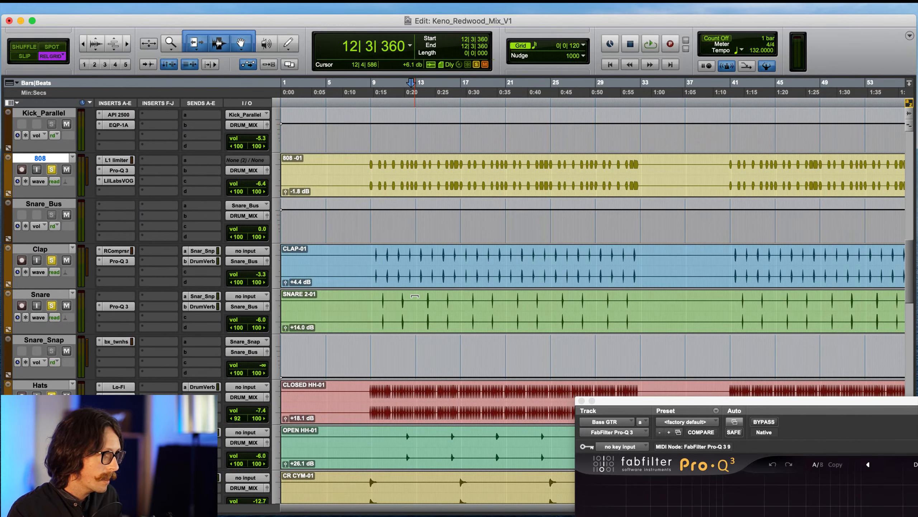
pyautogui.scroll(-4, 415, 296)
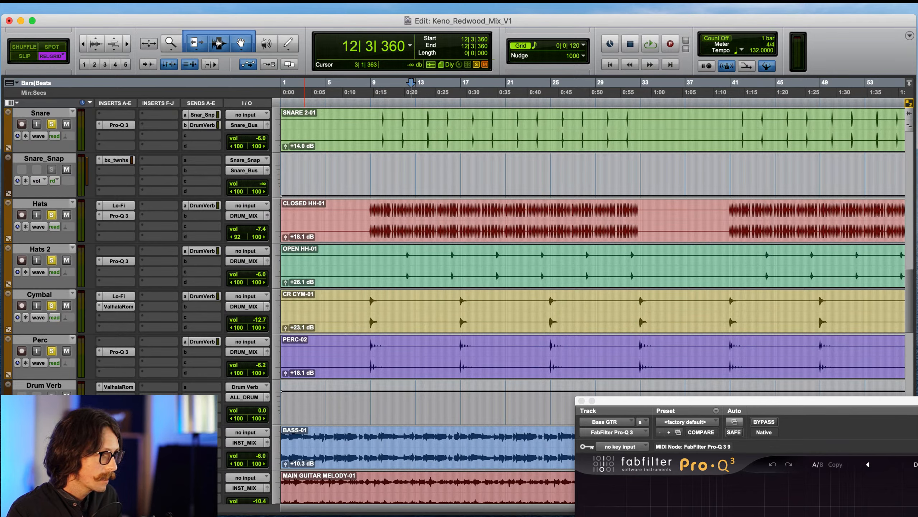
pyautogui.moveTo(59, 432); pyautogui.dragTo(93, 216)
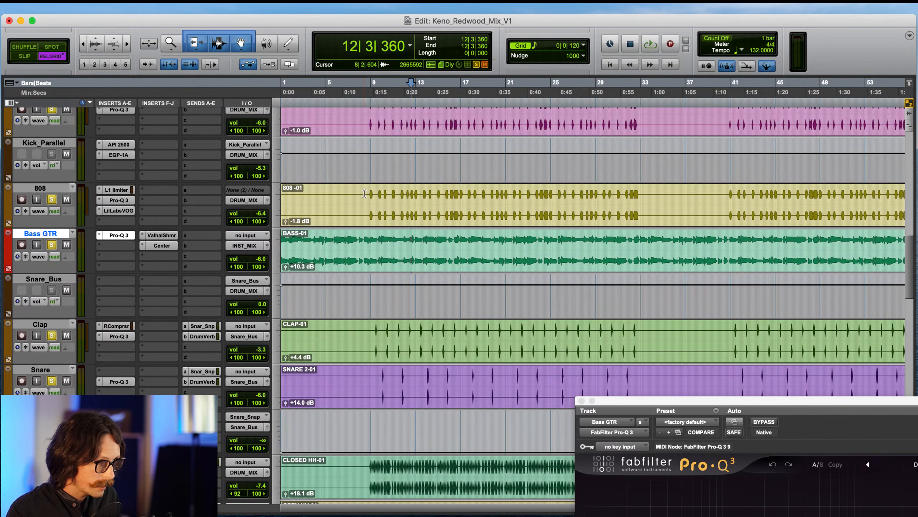
# - Set the playback start to 8|4|240 and examine the Bass GTR track's ValhallaShimmer and Center plug-in settings
pyautogui.click(368, 195)
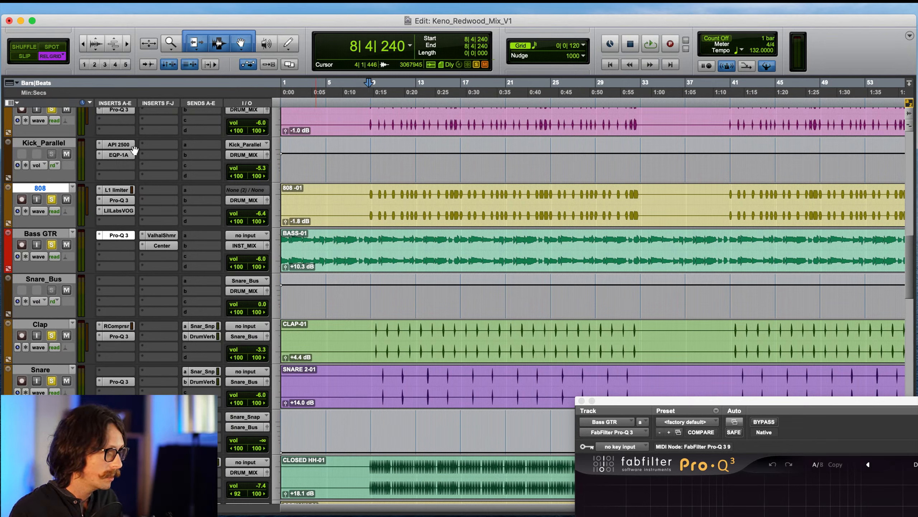
pyautogui.click(162, 235)
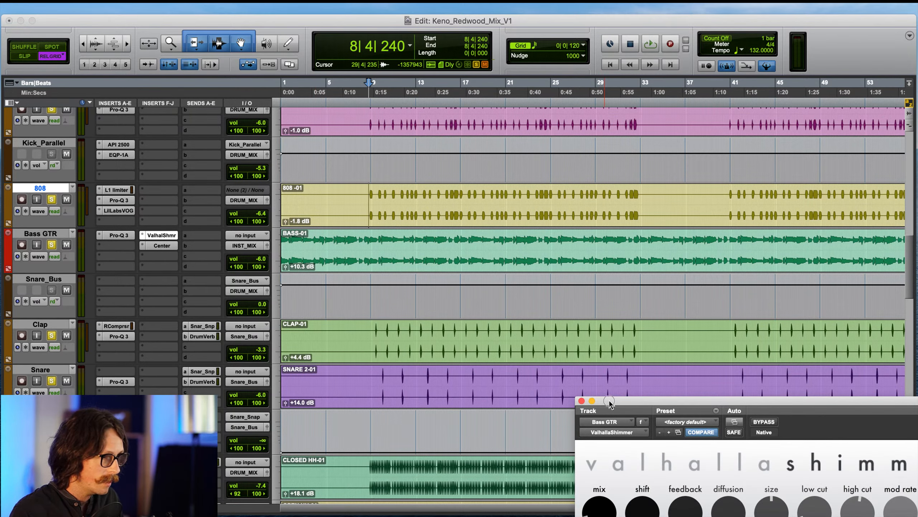
pyautogui.moveTo(610, 403); pyautogui.dragTo(298, 127)
pyautogui.click(162, 245)
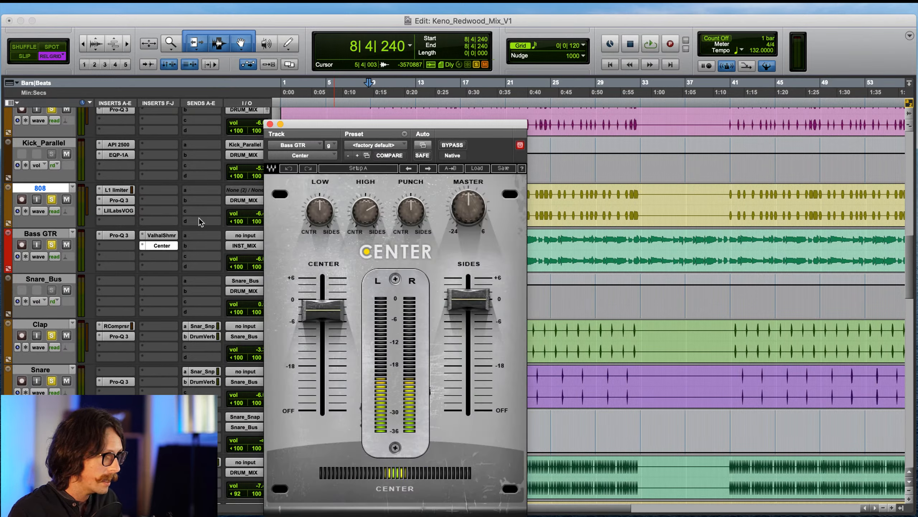
pyautogui.click(162, 245)
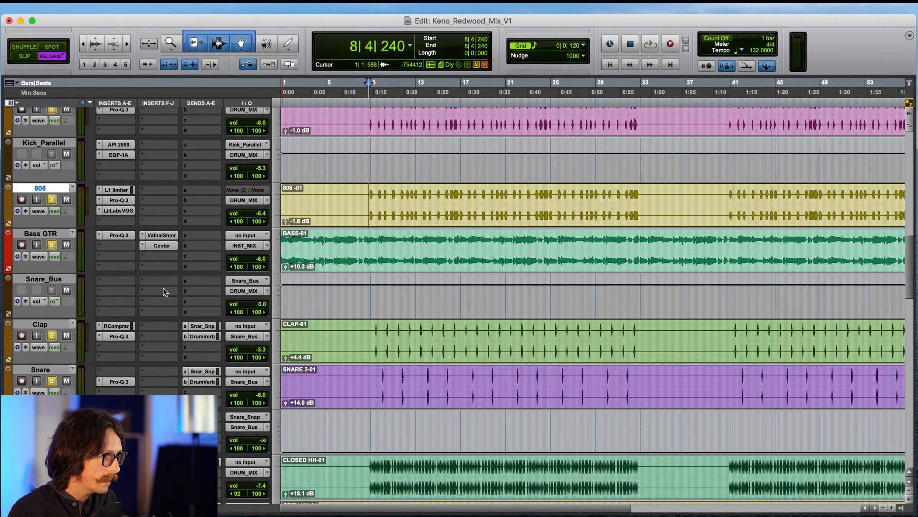
# - Bypass the ValhallaShimmer and Center inserts on the Bass GTR track and close the plug-in window
pyautogui.click(118, 235)
pyautogui.click(163, 236)
pyautogui.keyDown('super'); pyautogui.click(162, 236); pyautogui.keyUp('super')
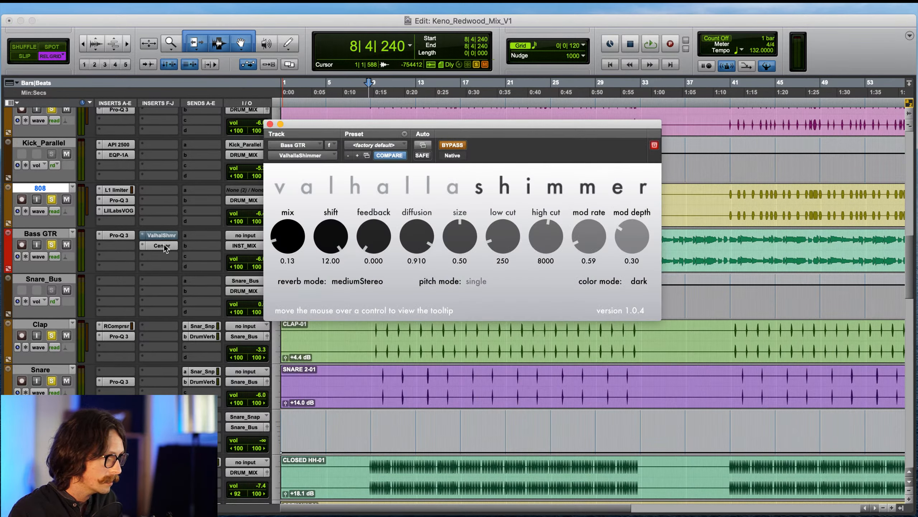
pyautogui.keyDown('super'); pyautogui.click(163, 246); pyautogui.keyUp('super')
pyautogui.click(270, 124)
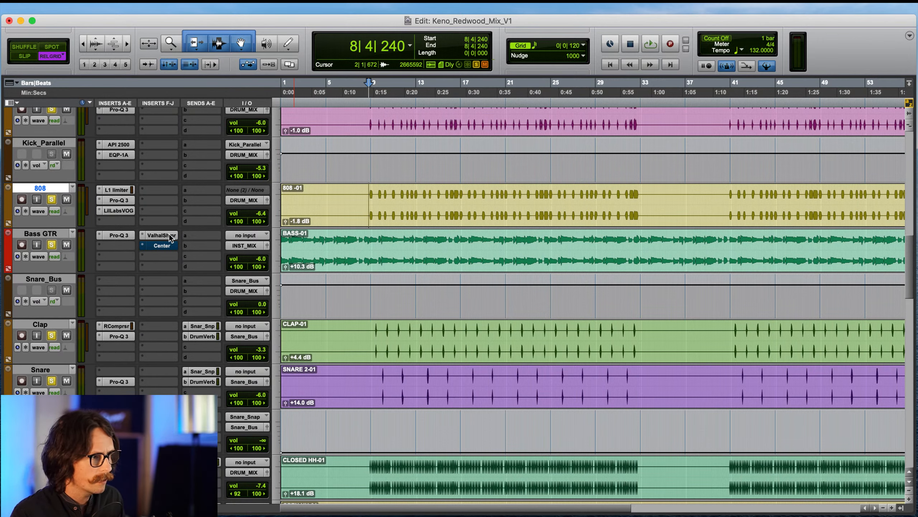
# - Reactivate the Bass GTR track's Center insert, check its settings and close the plug-in window
pyautogui.click(158, 234)
pyautogui.click(161, 246)
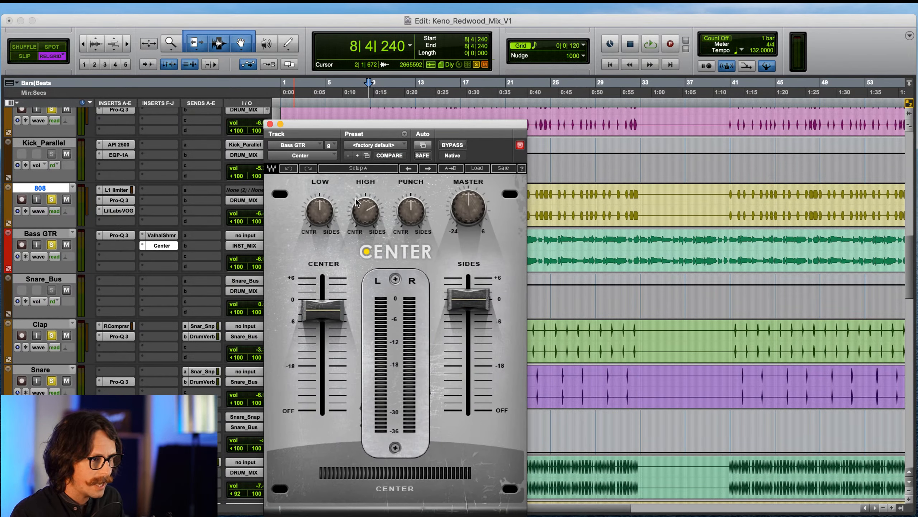
pyautogui.click(270, 124)
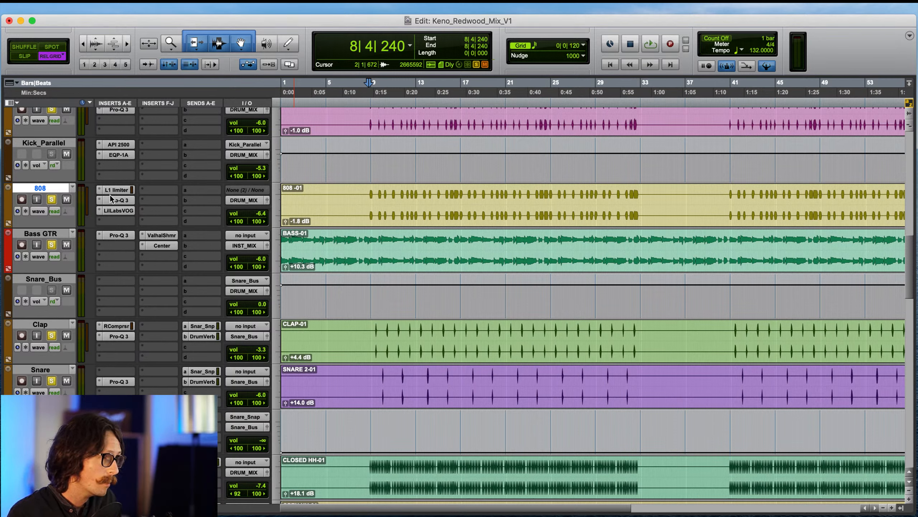
# - Insert the stereo UAD bx_digital V2 multichannel plug-in in the fourth insert slot of the 808 track
pyautogui.click(118, 221)
pyautogui.click(161, 124)
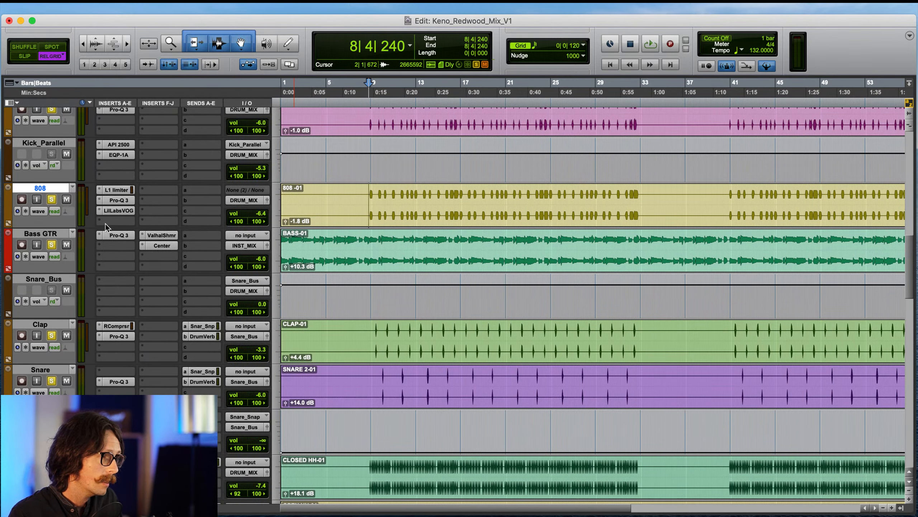
pyautogui.click(105, 224)
pyautogui.moveTo(175, 224)
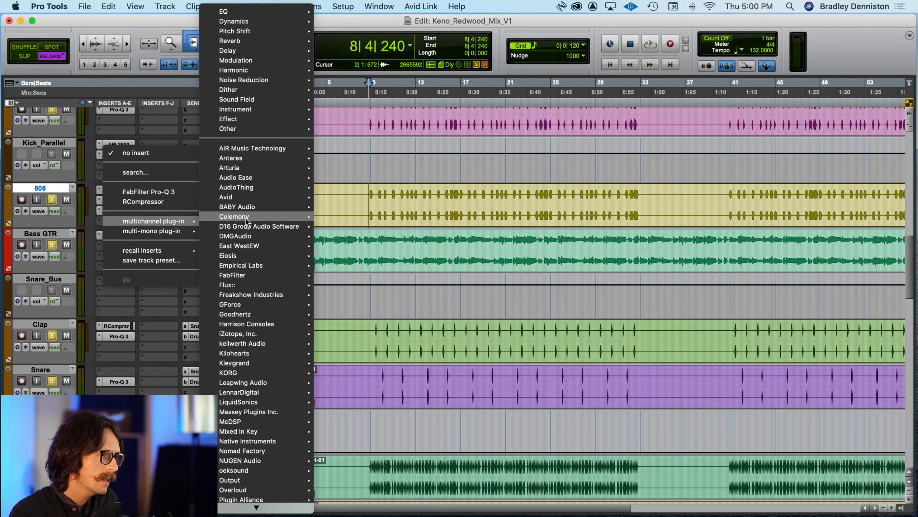
pyautogui.moveTo(261, 292)
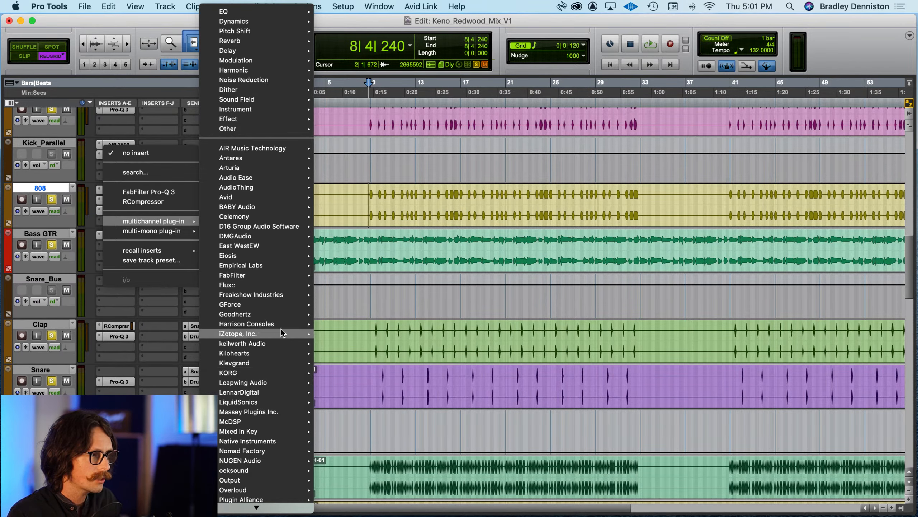
pyautogui.moveTo(272, 314)
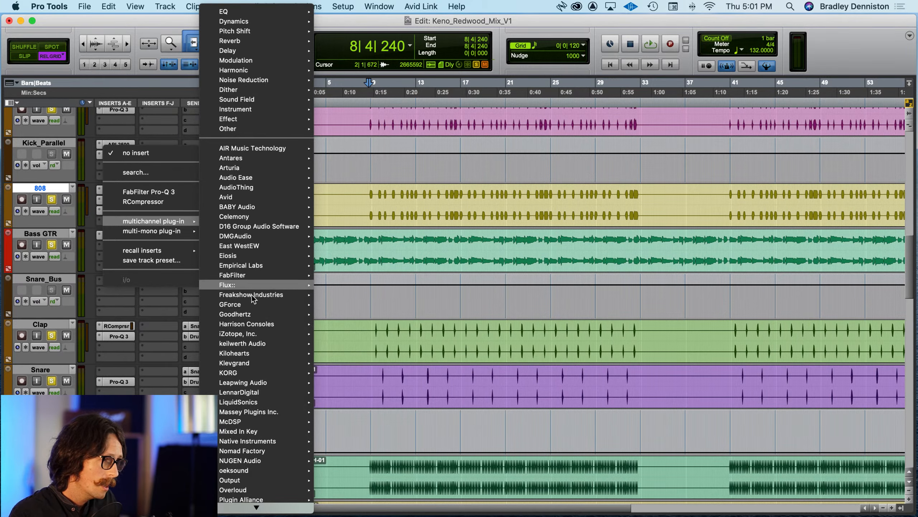
pyautogui.scroll(-5, 252, 369)
pyautogui.scroll(5, 251, 370)
pyautogui.moveTo(262, 204)
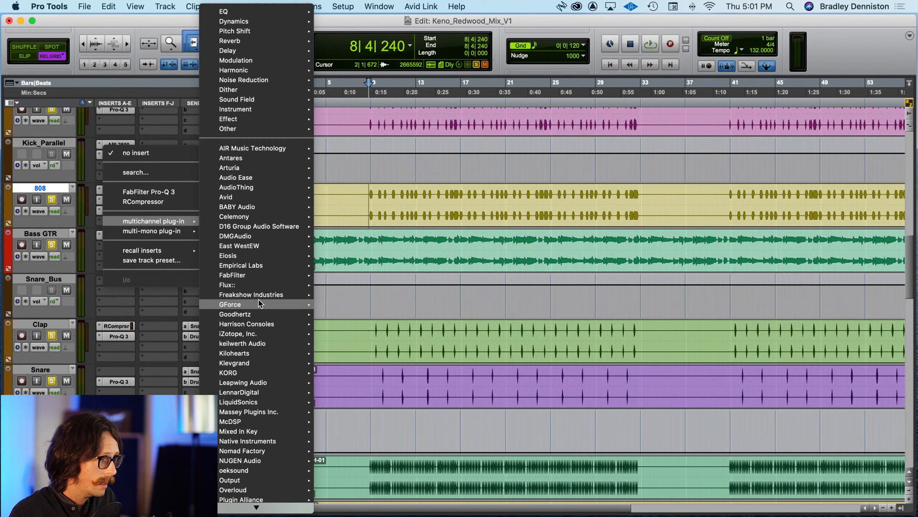
pyautogui.moveTo(259, 330)
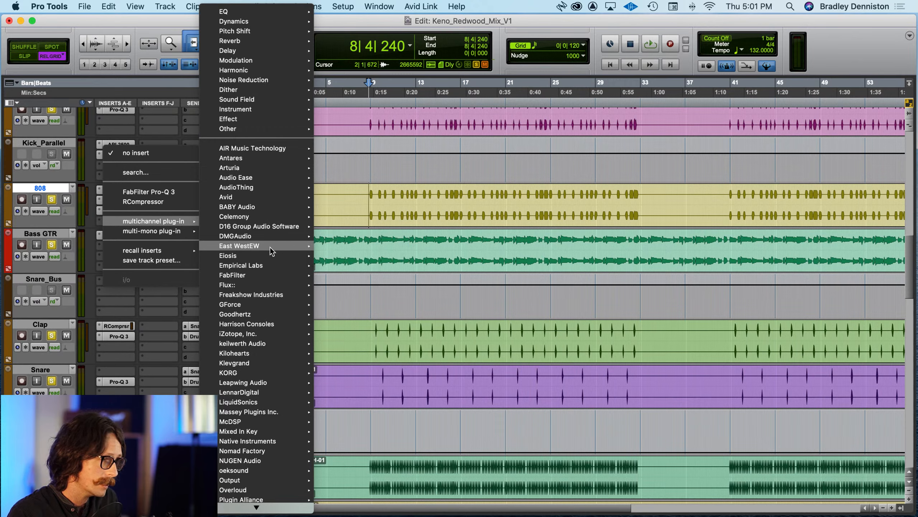
pyautogui.moveTo(118, 230)
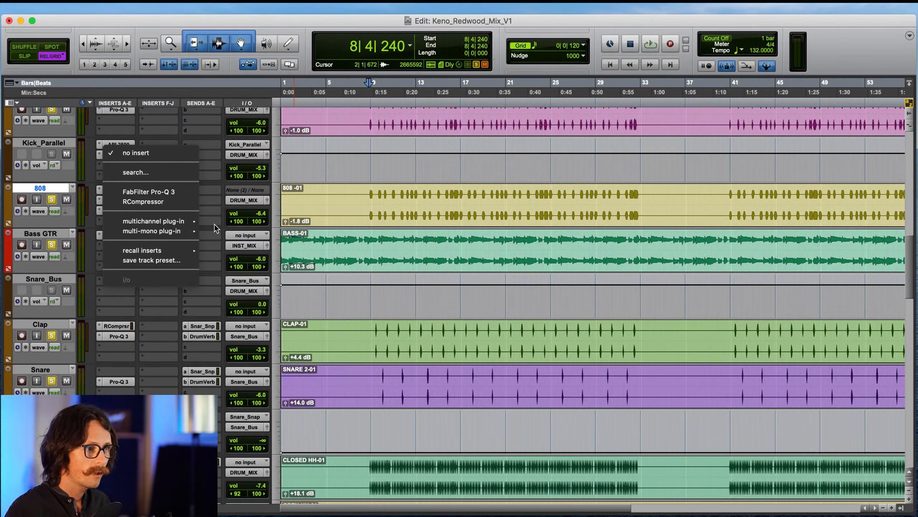
pyautogui.moveTo(146, 221)
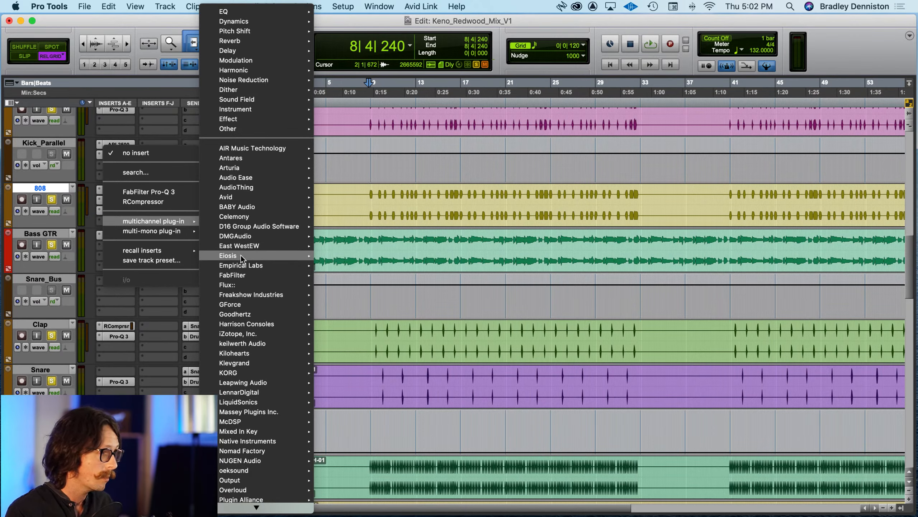
pyautogui.scroll(-3, 274, 389)
pyautogui.moveTo(274, 389)
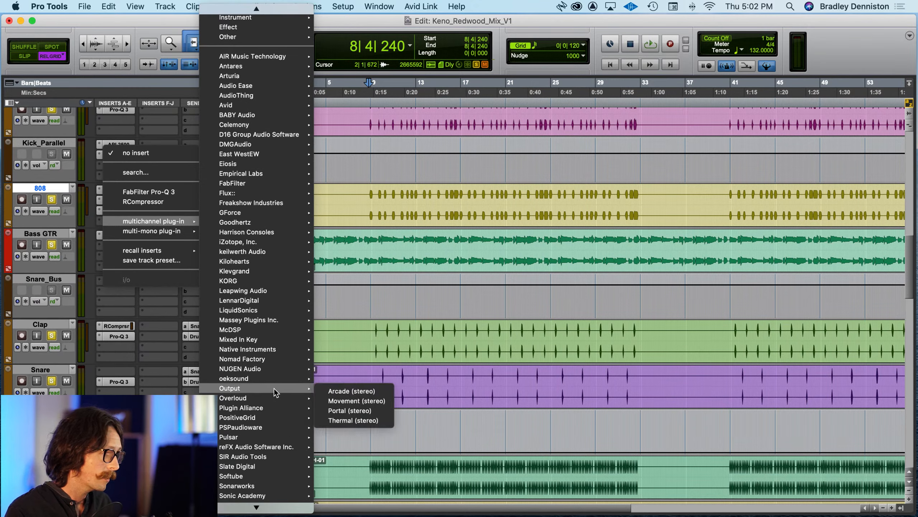
pyautogui.scroll(-6, 274, 389)
pyautogui.moveTo(259, 437)
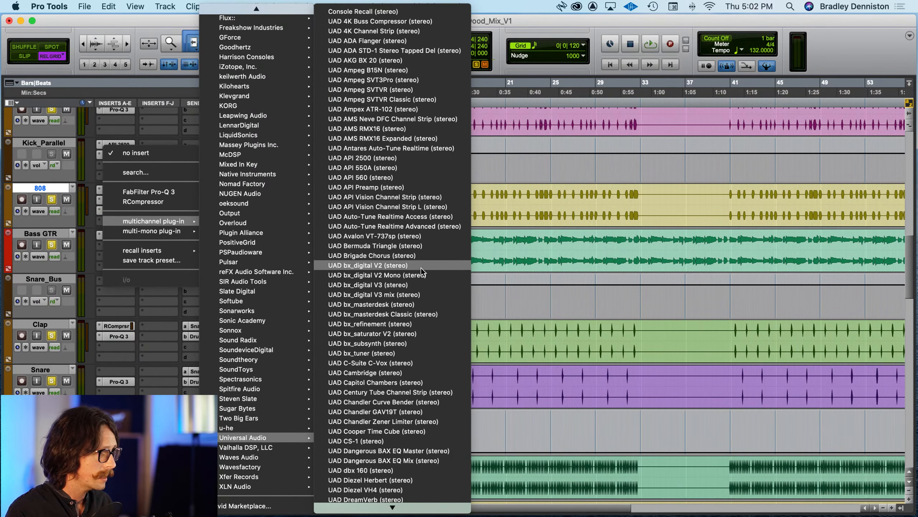
pyautogui.click(413, 268)
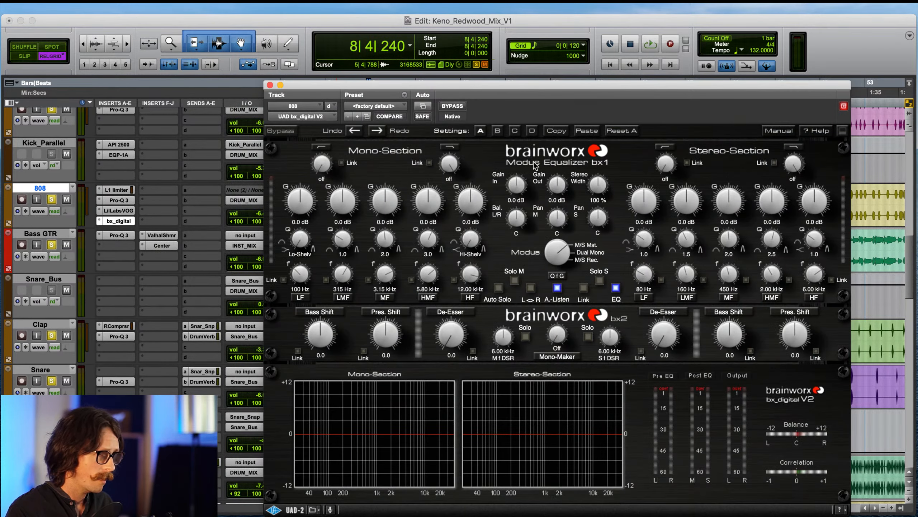
# - Move the bx_digital V2 window aside and set its Mono-Maker to 334 Hz
pyautogui.moveTo(570, 85); pyautogui.dragTo(424, 17)
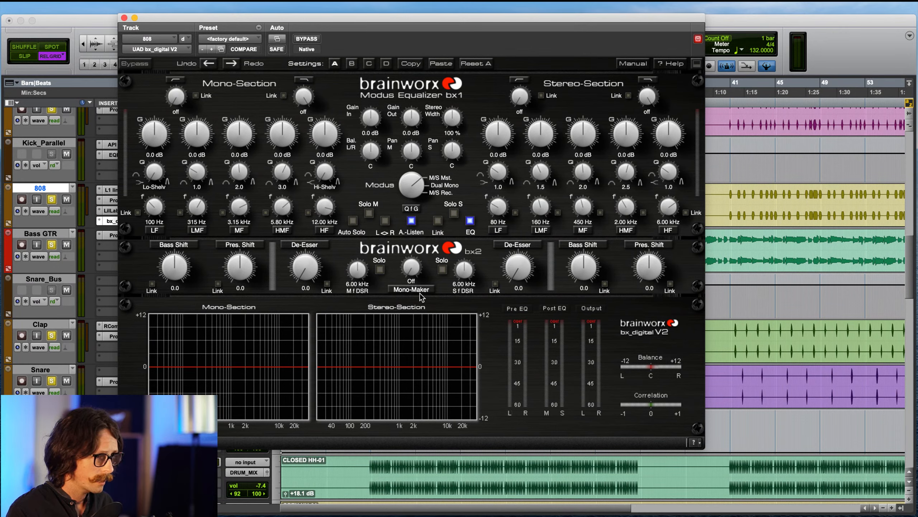
pyautogui.moveTo(411, 275); pyautogui.dragTo(403, 227)
pyautogui.moveTo(408, 272); pyautogui.dragTo(405, 260)
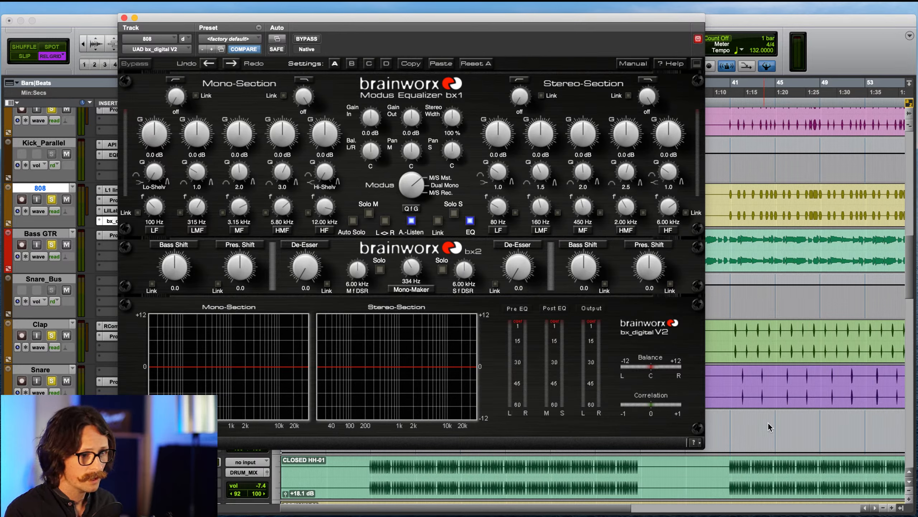
# - Play the mix from 8|3|240 and compare the 808 with bx_digital V2 bypassed and active
pyautogui.moveTo(462, 20); pyautogui.dragTo(492, 365)
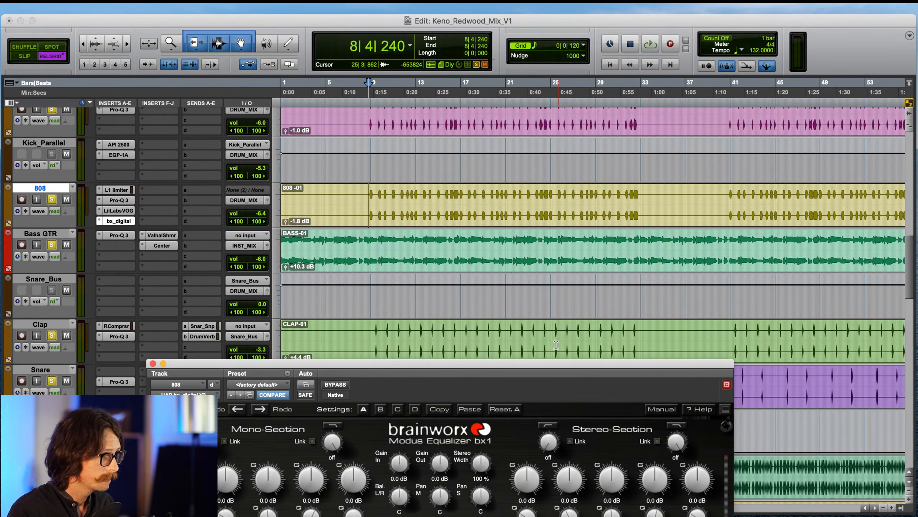
pyautogui.click(364, 192)
pyautogui.press('space')
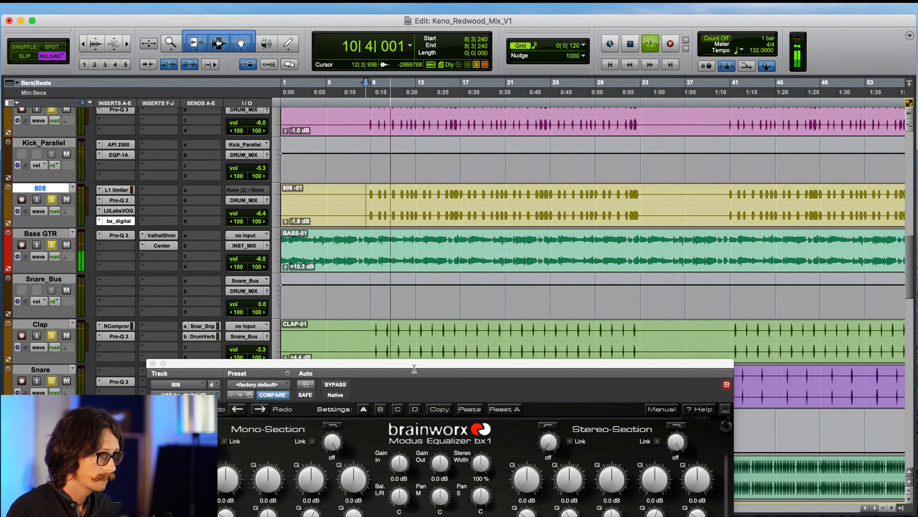
pyautogui.moveTo(418, 363); pyautogui.dragTo(382, 93)
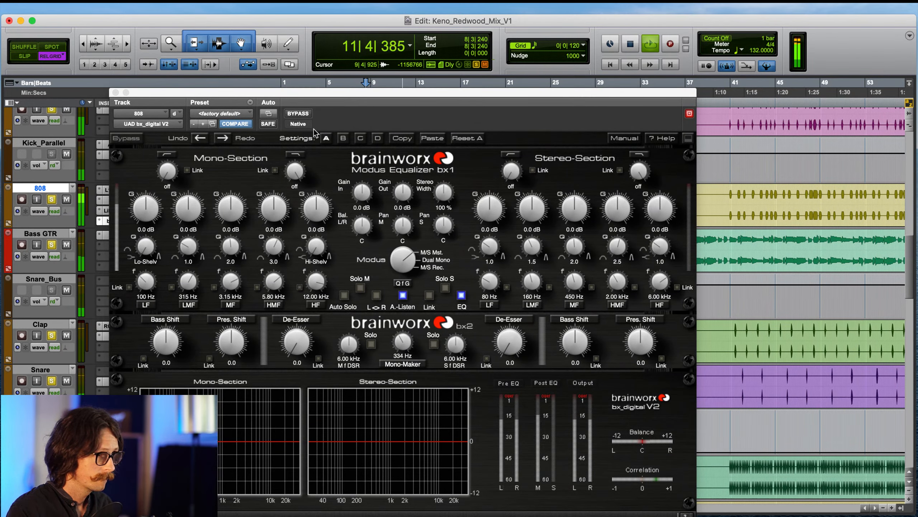
pyautogui.click(307, 113)
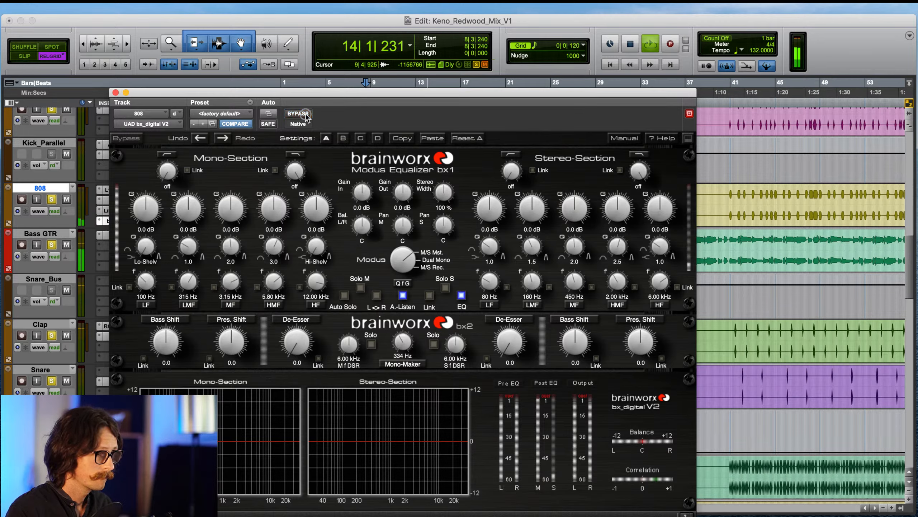
pyautogui.click(307, 114)
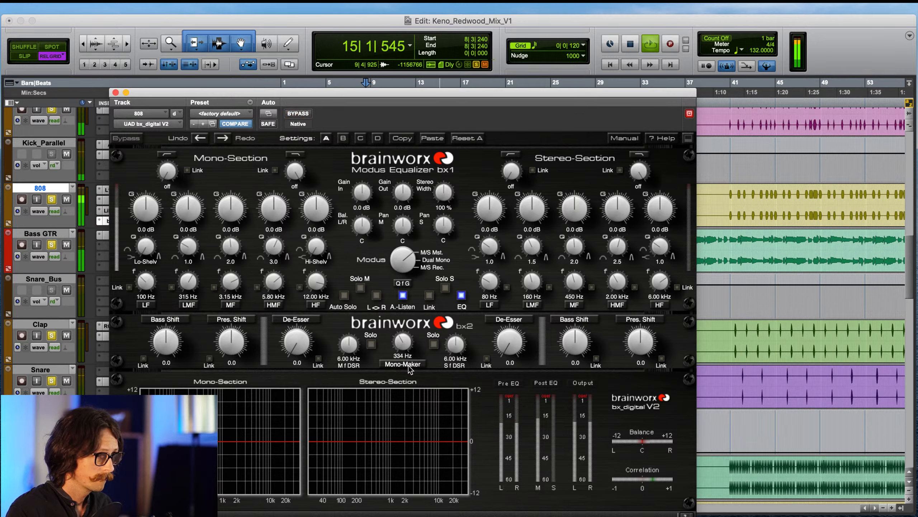
# - Lower the 808's bx_digital V2 Mono-Maker to 282 Hz and close the plug-in window
pyautogui.moveTo(408, 365); pyautogui.dragTo(407, 353)
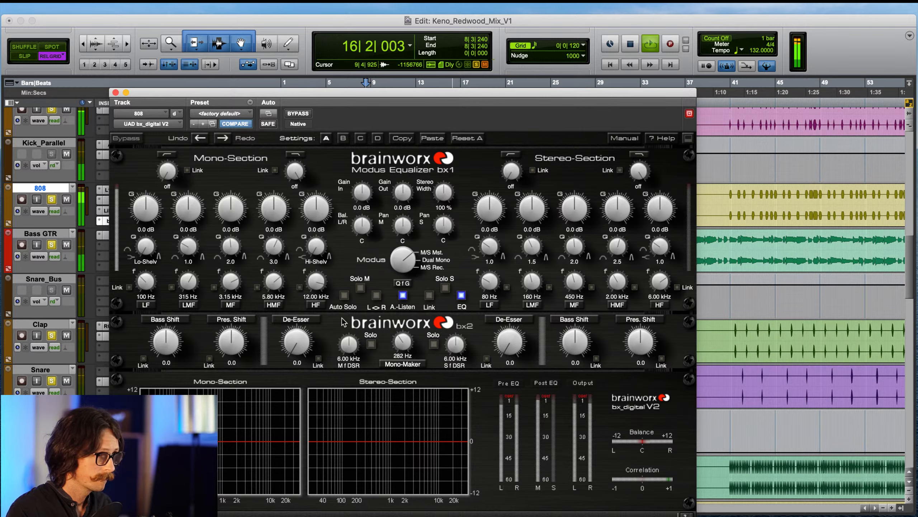
pyautogui.click(115, 92)
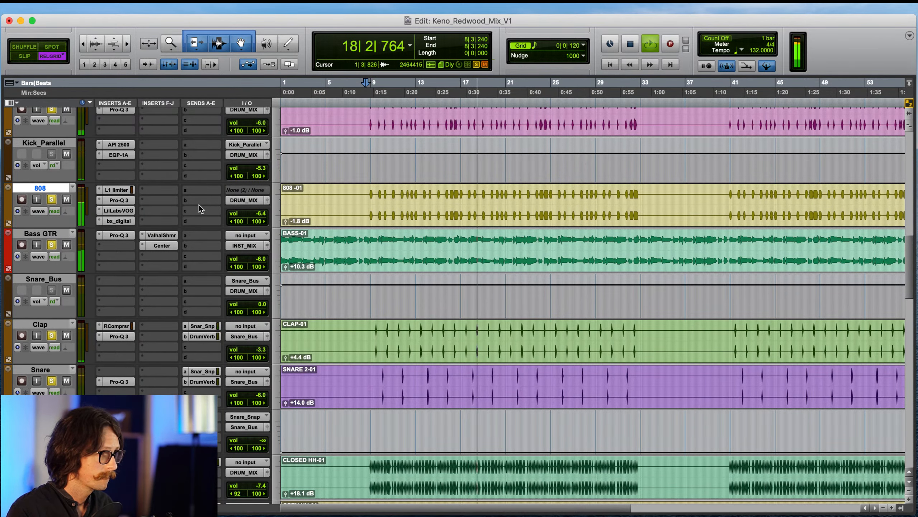
# - Compare the playing mix with the 808 track's solo off and on, and stop playback
pyautogui.click(51, 200)
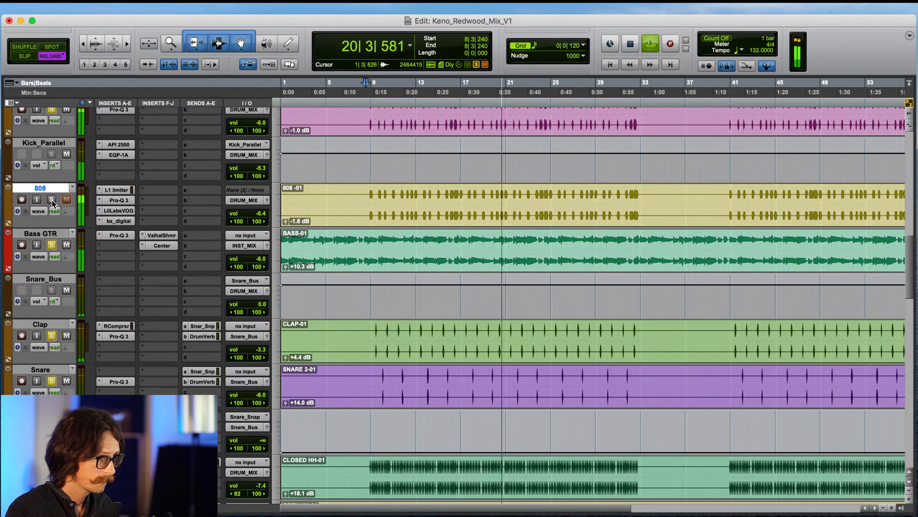
pyautogui.click(52, 200)
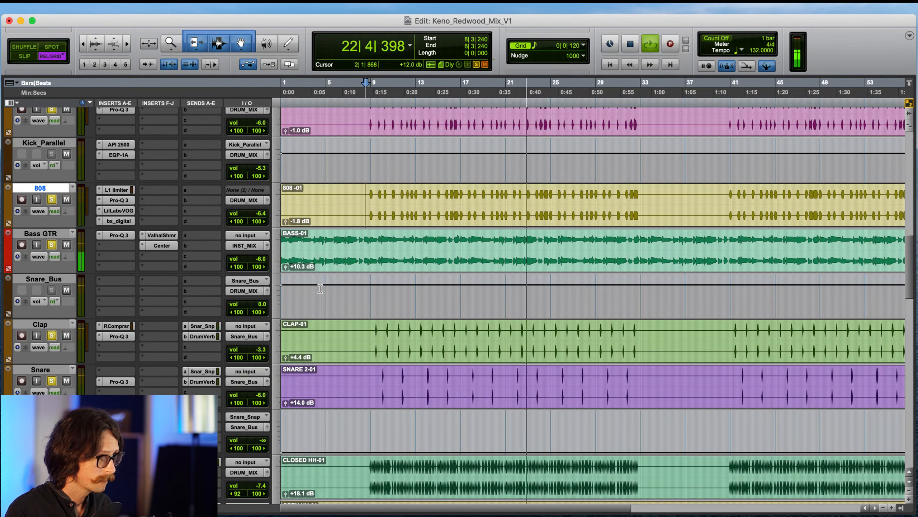
pyautogui.press('space')
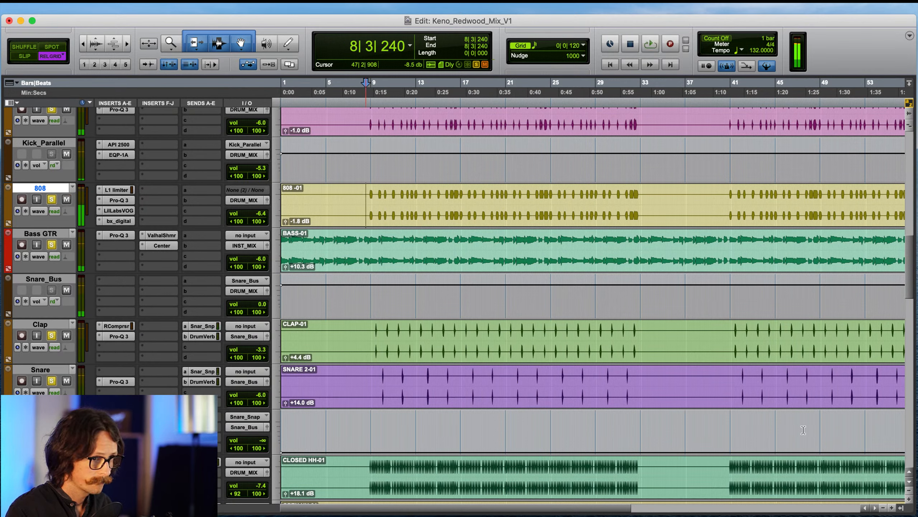
# - Remove the ValhallaShimmer and Center inserts from the Bass GTR track
pyautogui.click(144, 237)
pyautogui.click(175, 169)
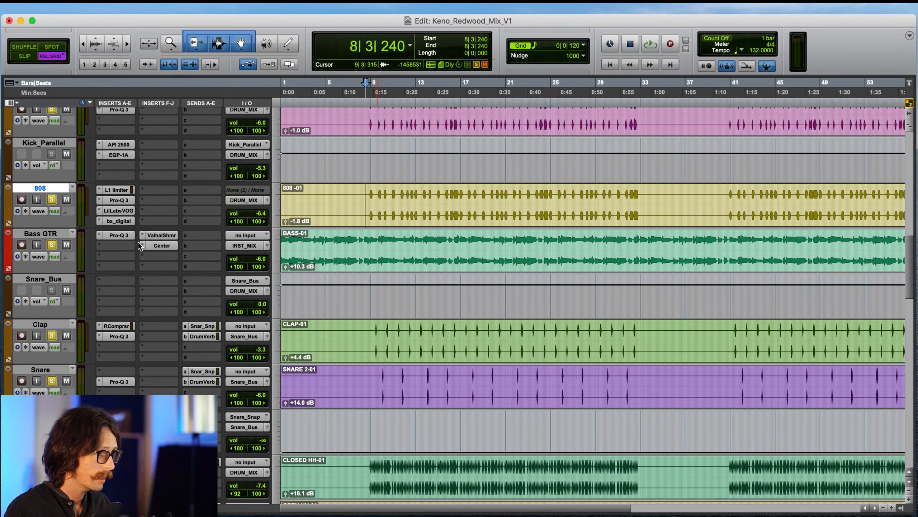
pyautogui.click(145, 247)
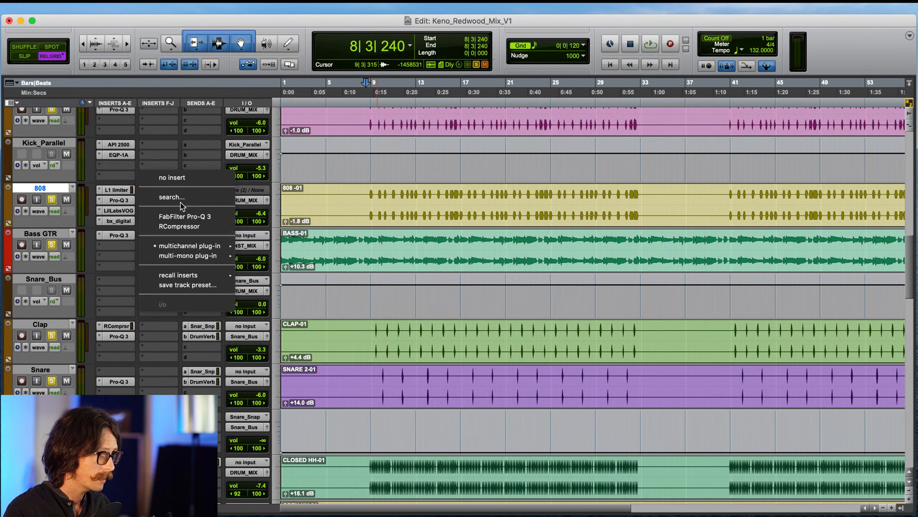
pyautogui.click(175, 180)
# - Open the Bass GTR track's Pro-Q 3 and play the mix from 8|3|840 with its window in view
pyautogui.click(113, 233)
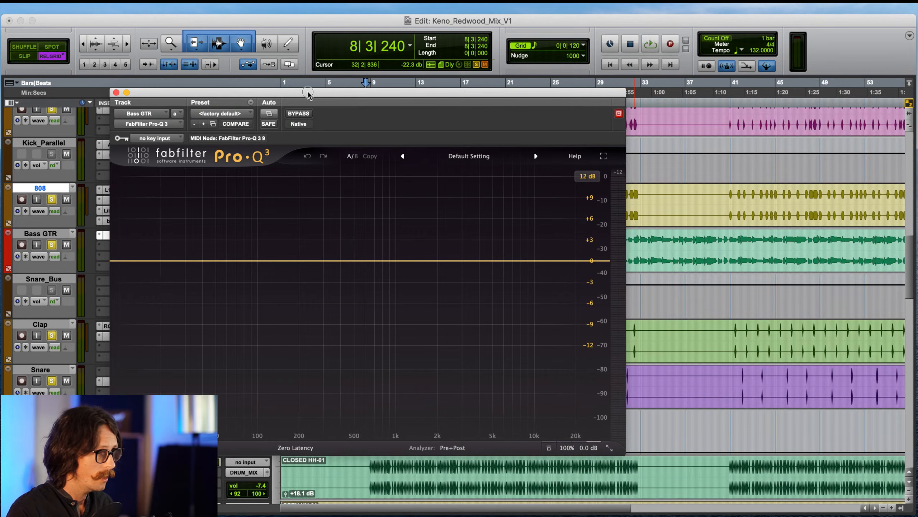
pyautogui.moveTo(308, 95); pyautogui.dragTo(359, 313)
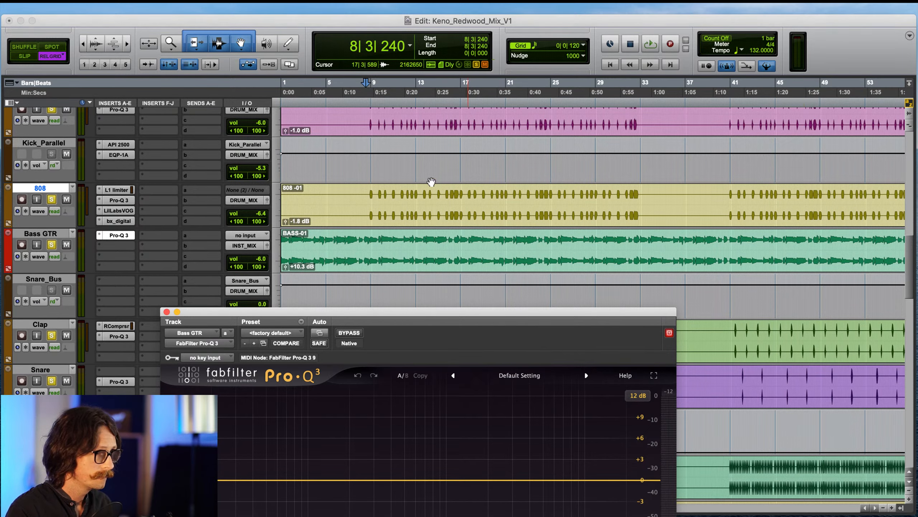
pyautogui.click(368, 205)
pyautogui.press('space')
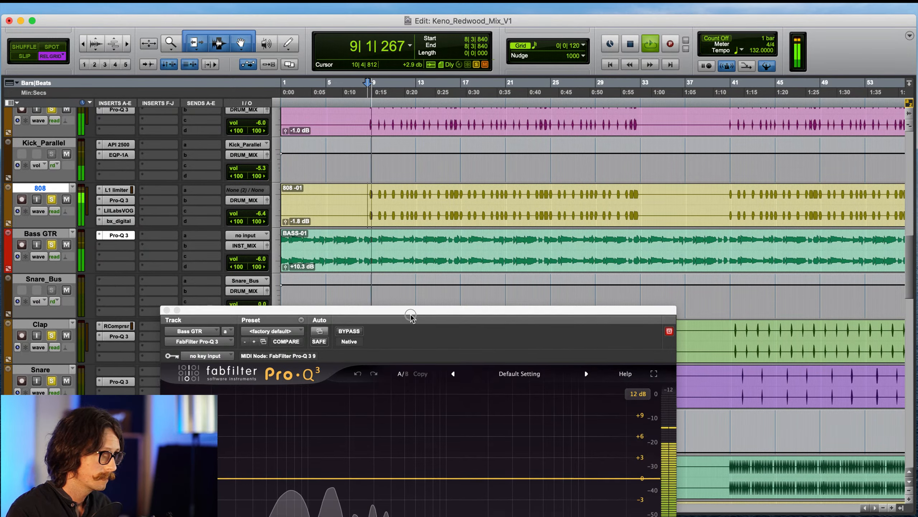
pyautogui.moveTo(411, 319); pyautogui.dragTo(433, 81)
# - Add a 30 dB/oct low cut at about 40 Hz in the Bass GTR track's Pro-Q 3
pyautogui.click(230, 241)
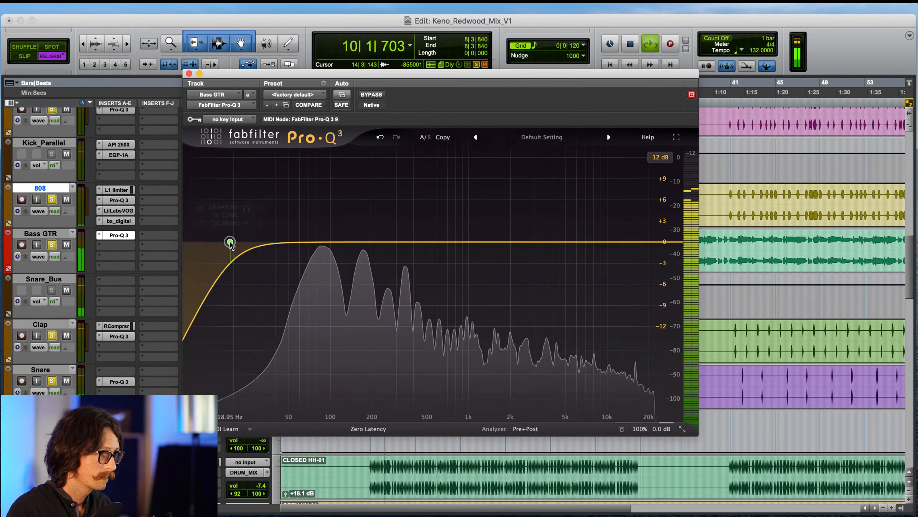
pyautogui.click(228, 223)
pyautogui.click(239, 279)
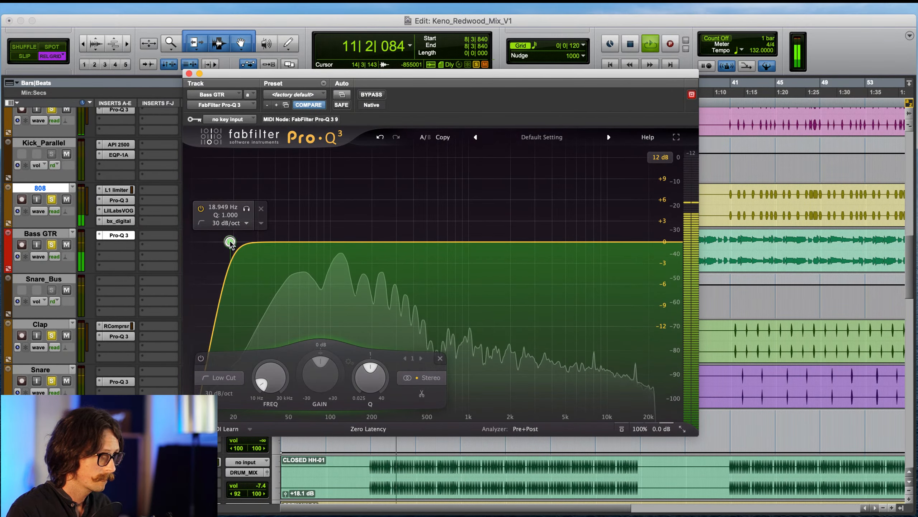
pyautogui.moveTo(230, 242); pyautogui.dragTo(275, 244)
# - Add a +2.20 dB bell at 140.57 Hz, audition the band alone, close Pro-Q 3 and stop playback
pyautogui.moveTo(341, 242)
pyautogui.mouseDown()
pyautogui.moveTo(353, 238)
pyautogui.moveTo(342, 230)
pyautogui.moveTo(349, 218)
pyautogui.moveTo(349, 233)
pyautogui.mouseUp()
pyautogui.click(366, 194)
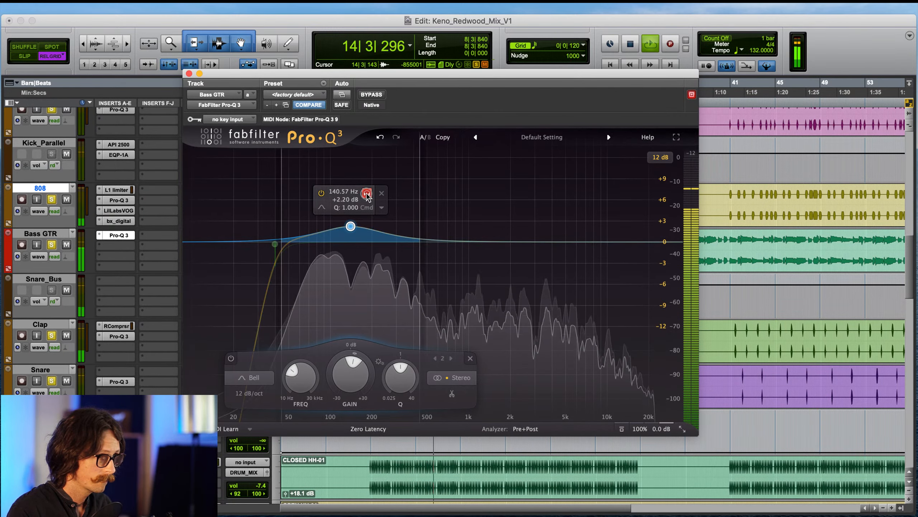
pyautogui.click(367, 195)
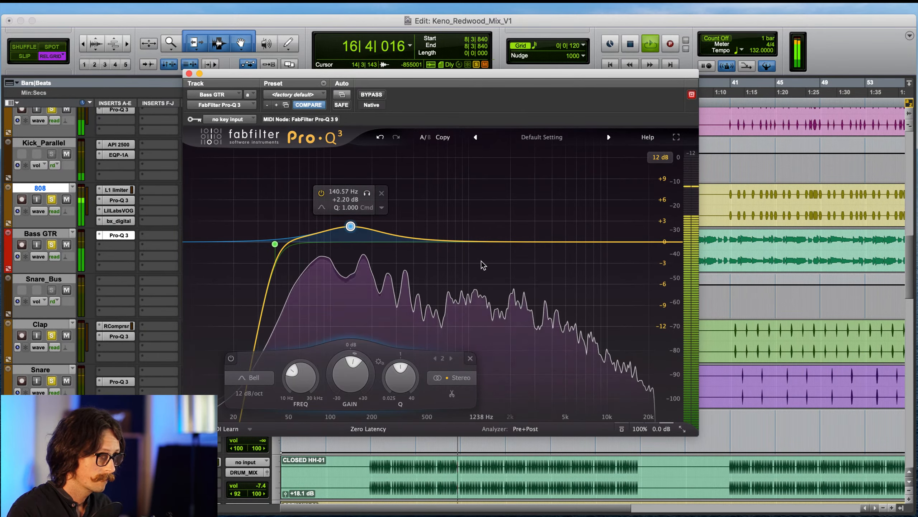
pyautogui.click(189, 73)
pyautogui.press('space')
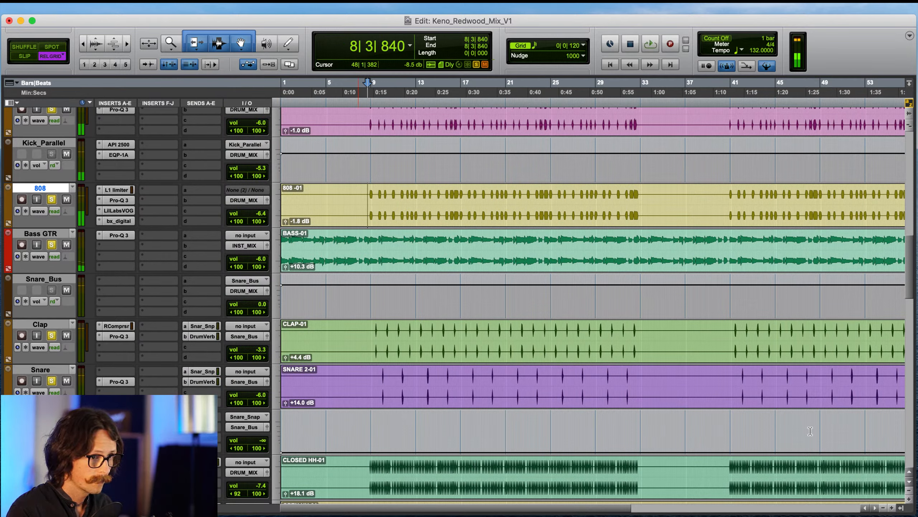
# - Insert UAD Empirical Labs FATSO Jr (stereo) below Pro-Q 3 on the Bass GTR track and place its window over the upper tracks
pyautogui.click(118, 247)
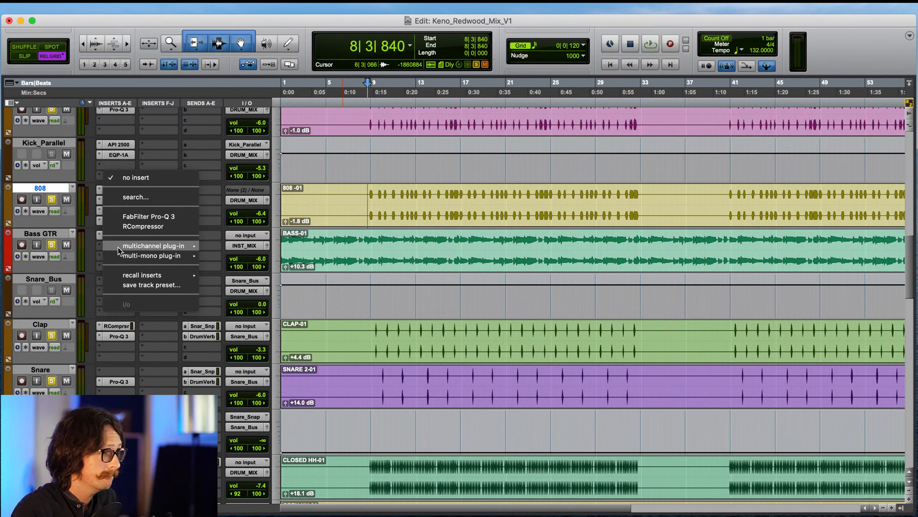
pyautogui.moveTo(139, 248)
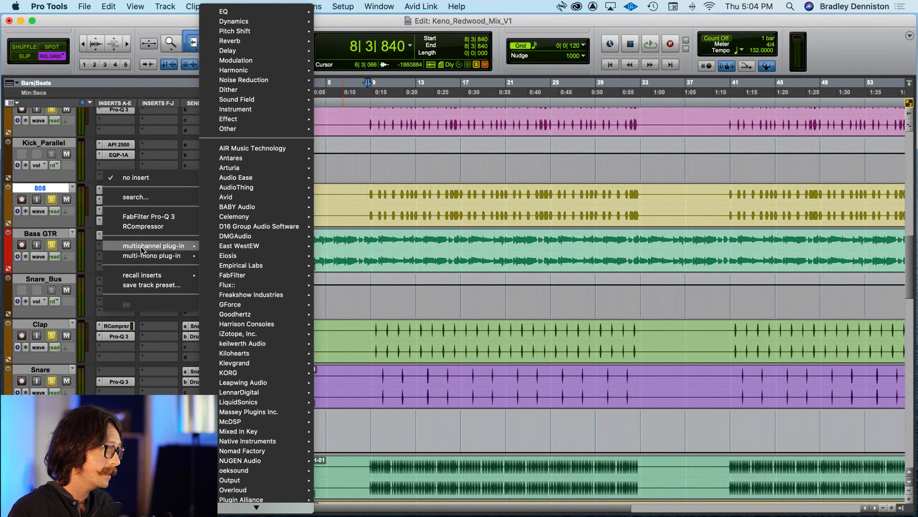
pyautogui.scroll(-10, 270, 475)
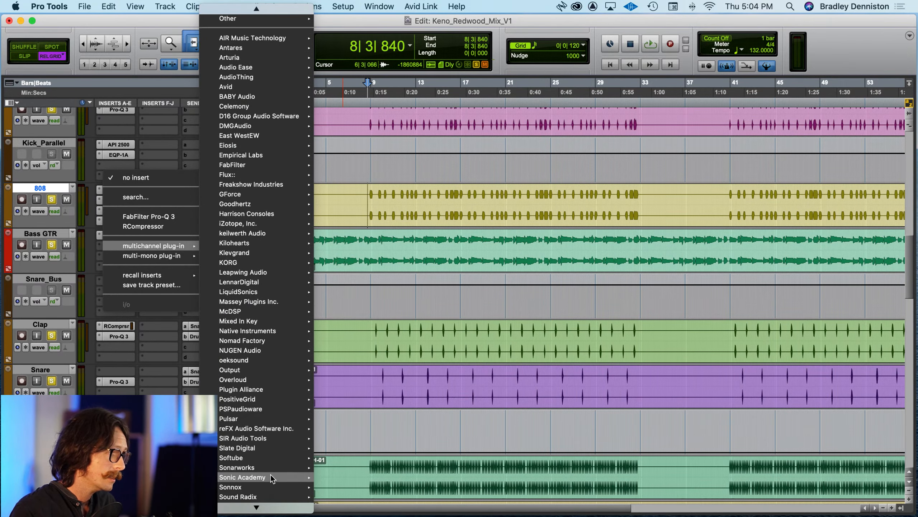
pyautogui.scroll(-1, 270, 474)
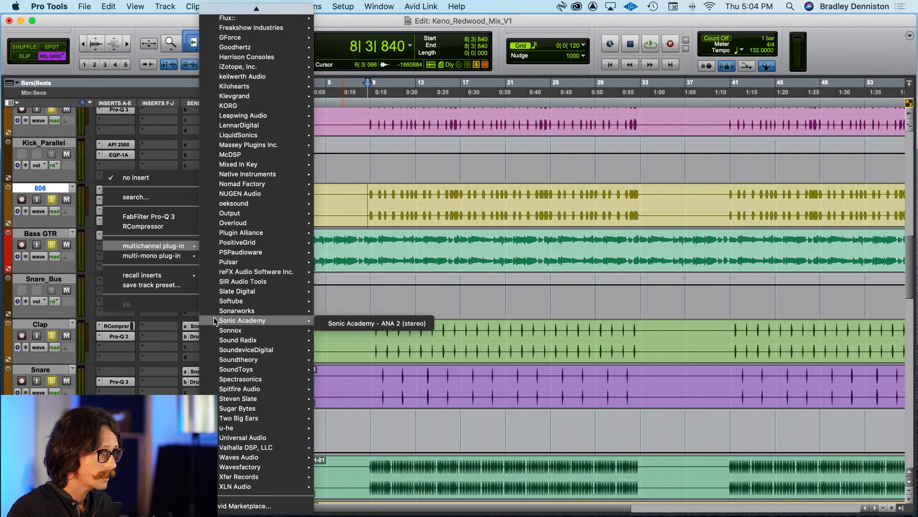
pyautogui.moveTo(283, 437)
pyautogui.scroll(-10, 411, 328)
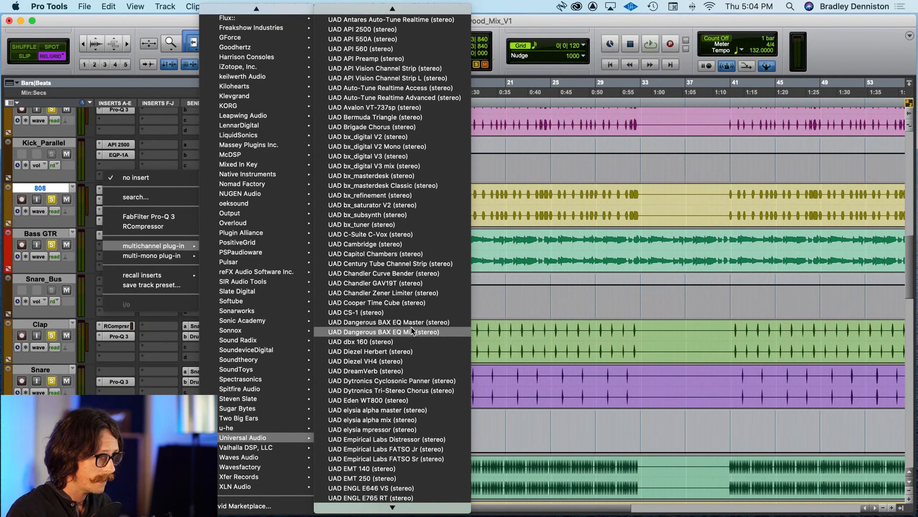
pyautogui.scroll(-3, 411, 337)
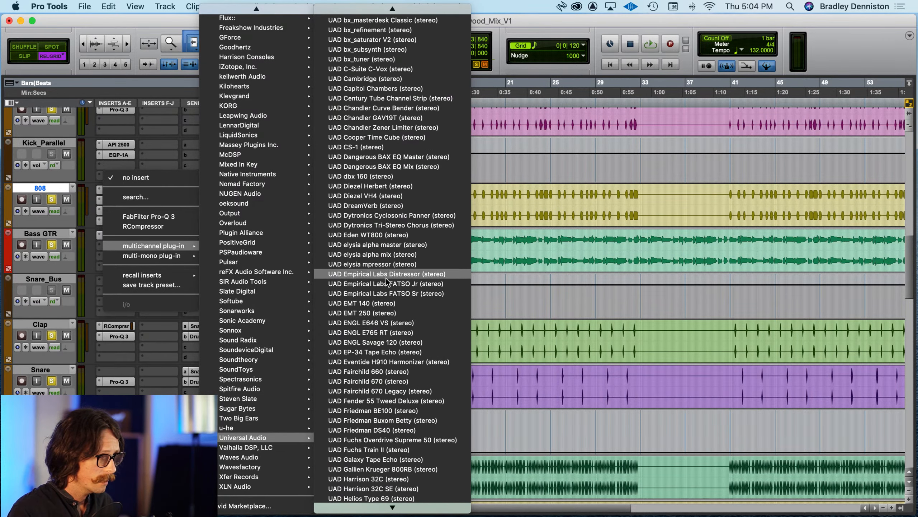
pyautogui.click(417, 285)
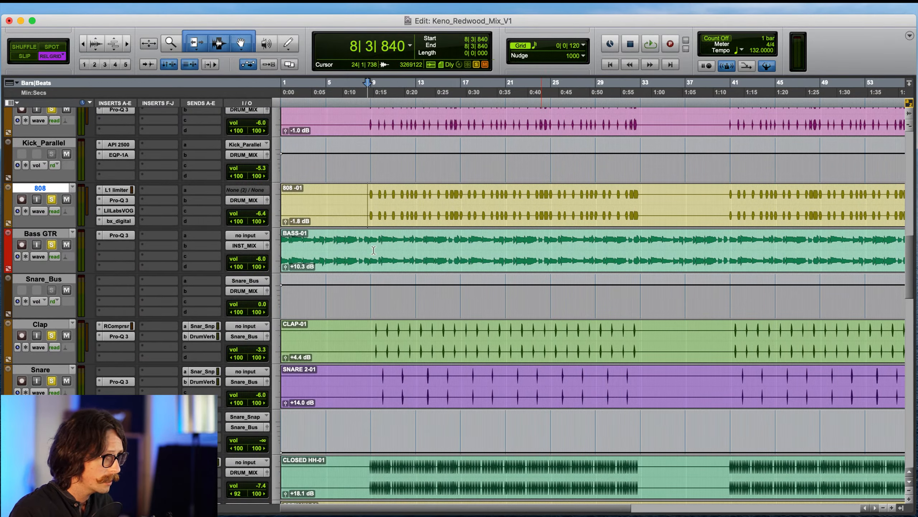
pyautogui.moveTo(541, 72); pyautogui.dragTo(493, 142)
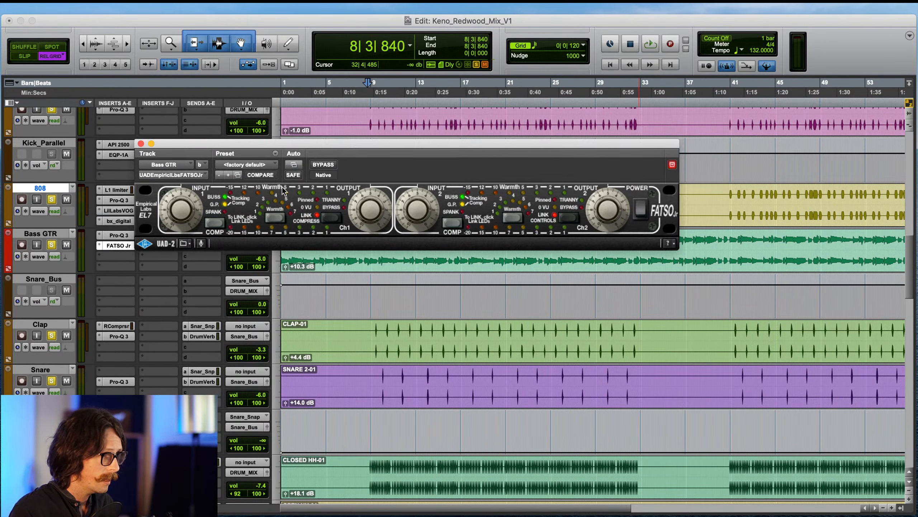
# - Load the EL7 Buss Glue preset in FATSO Jr, play the mix from 8|3|840 and step up the channel 1 Warmth
pyautogui.click(262, 163)
pyautogui.scroll(3, 242, 70)
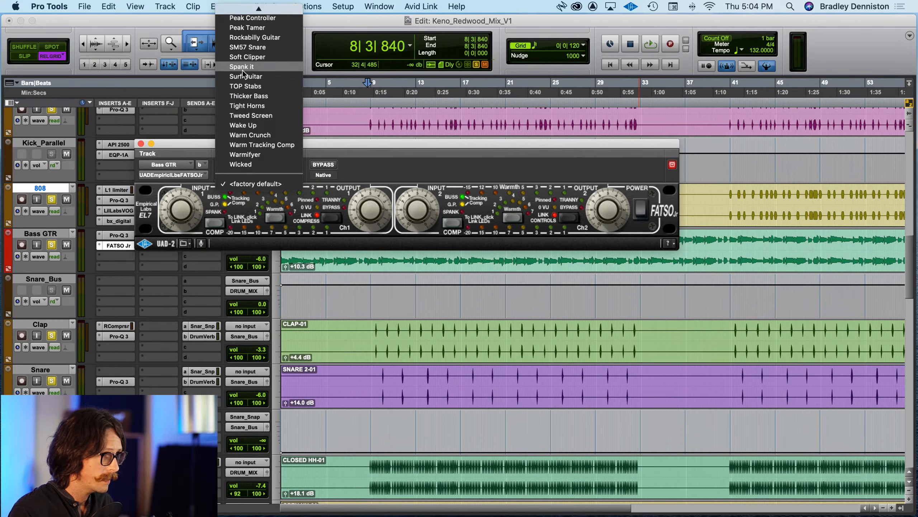
pyautogui.scroll(2, 249, 74)
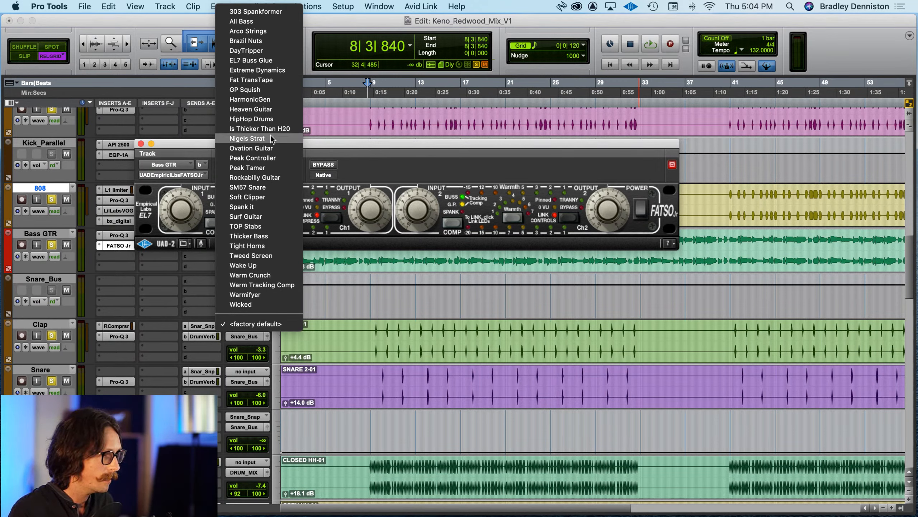
pyautogui.click(261, 61)
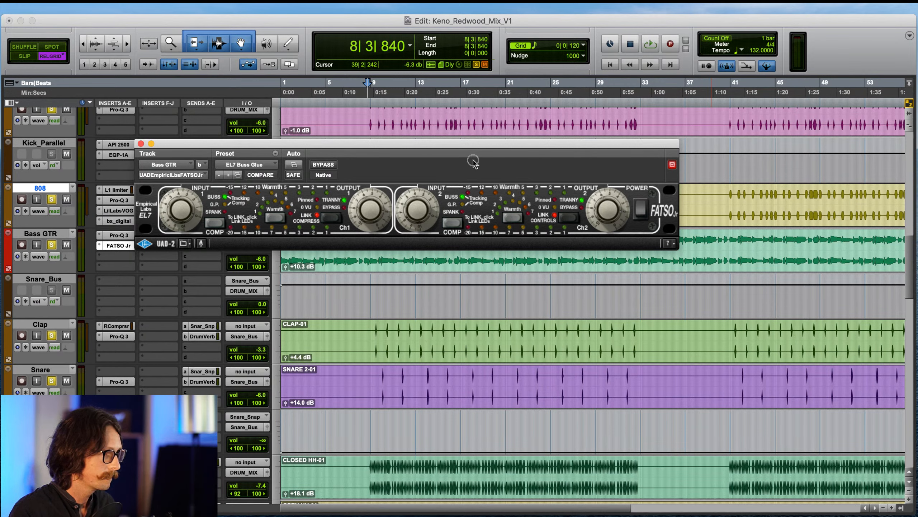
pyautogui.click(355, 25)
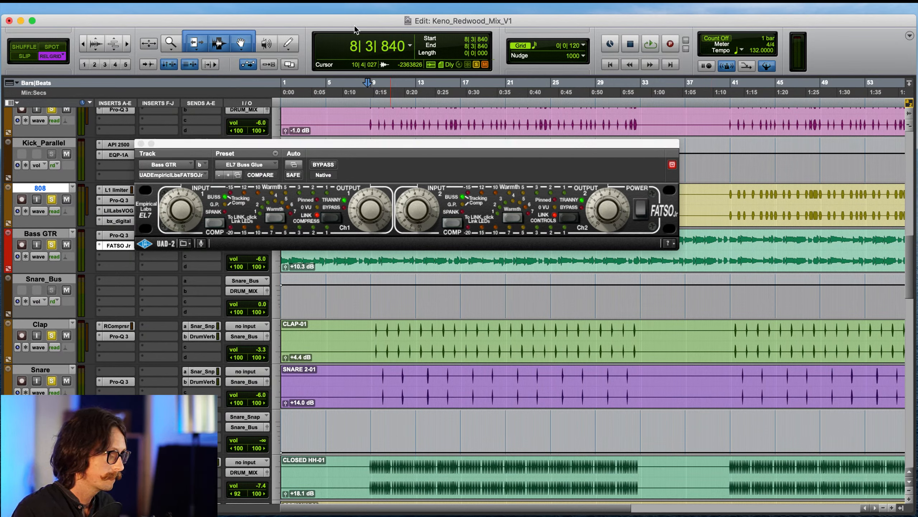
pyautogui.press('space')
pyautogui.click(274, 216)
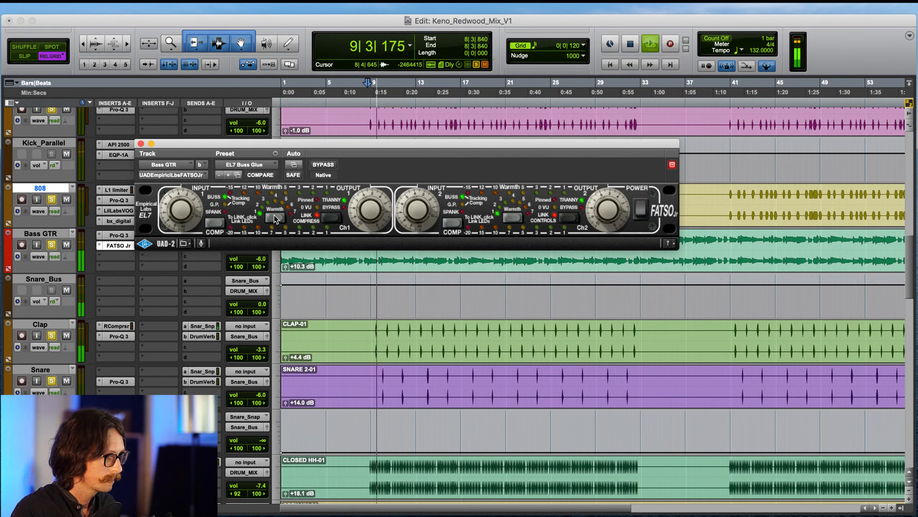
# - Audition the following FATSO Jr presets one by one during playback, ending on Heaven Guitar
pyautogui.click(228, 175)
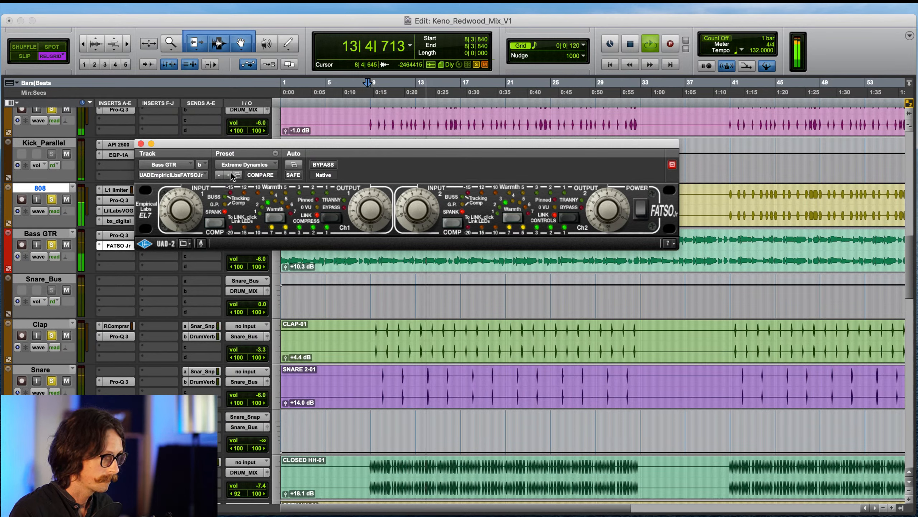
pyautogui.click(226, 174)
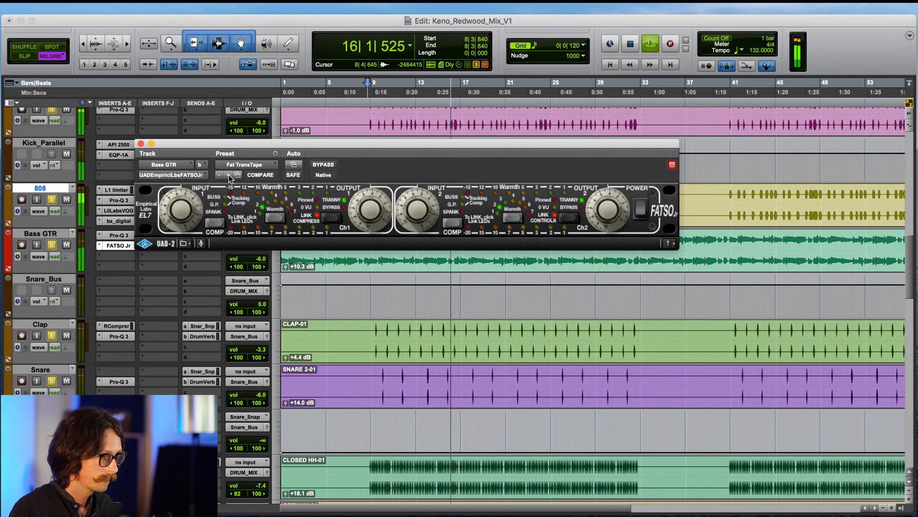
pyautogui.click(228, 175)
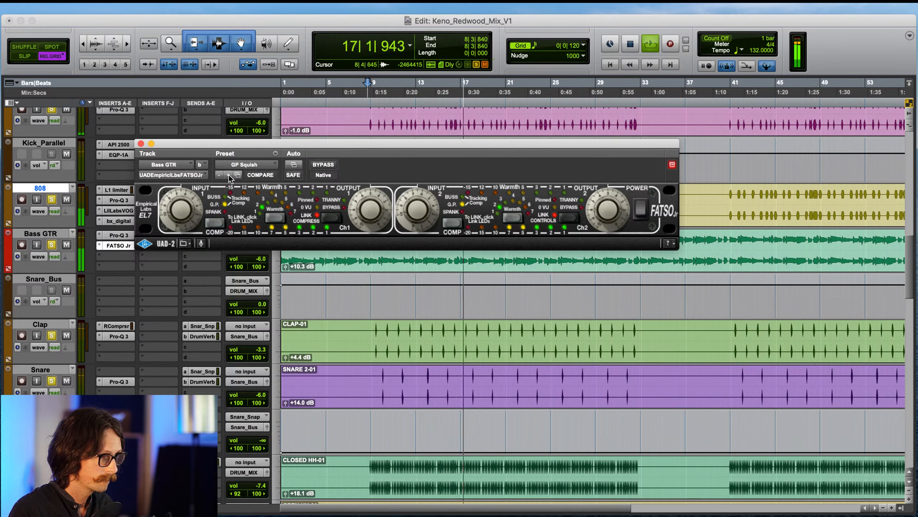
pyautogui.click(229, 175)
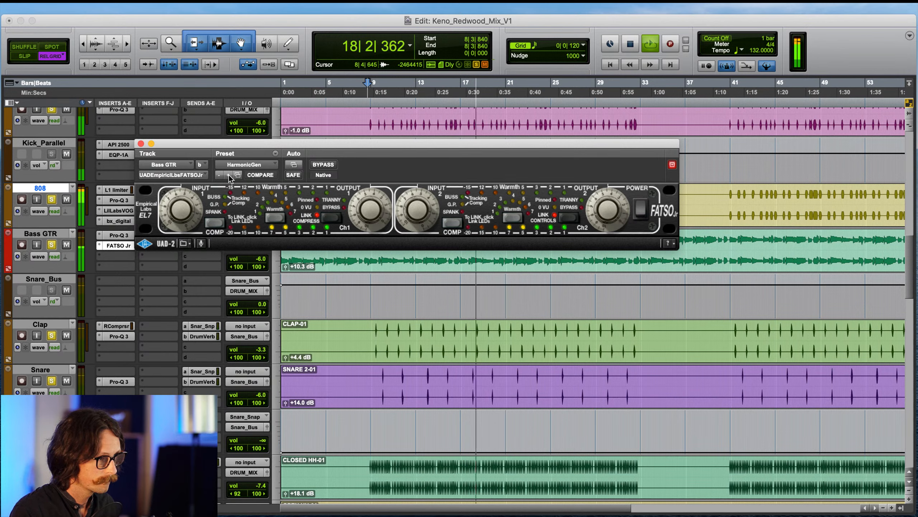
pyautogui.click(228, 175)
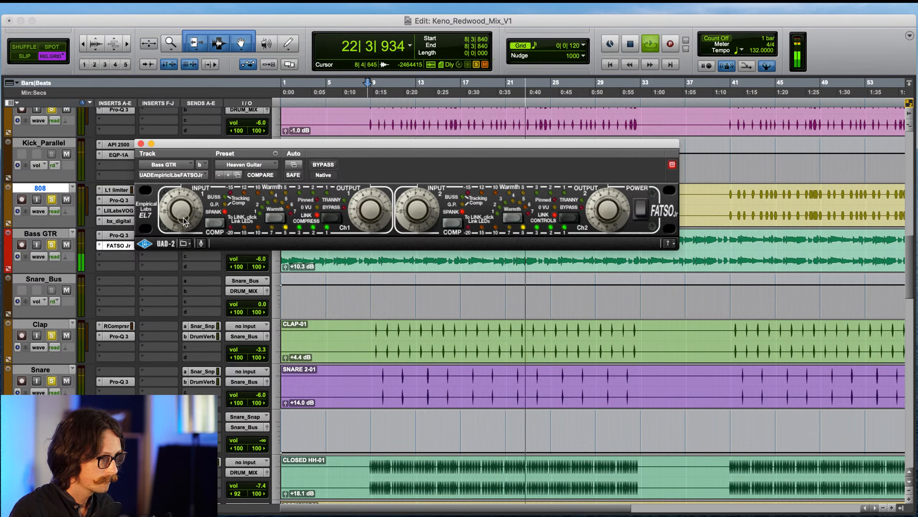
# - Lower FATSO Jr's input slightly and raise its output, close the plug-in window and stop playback
pyautogui.moveTo(185, 216); pyautogui.dragTo(187, 225)
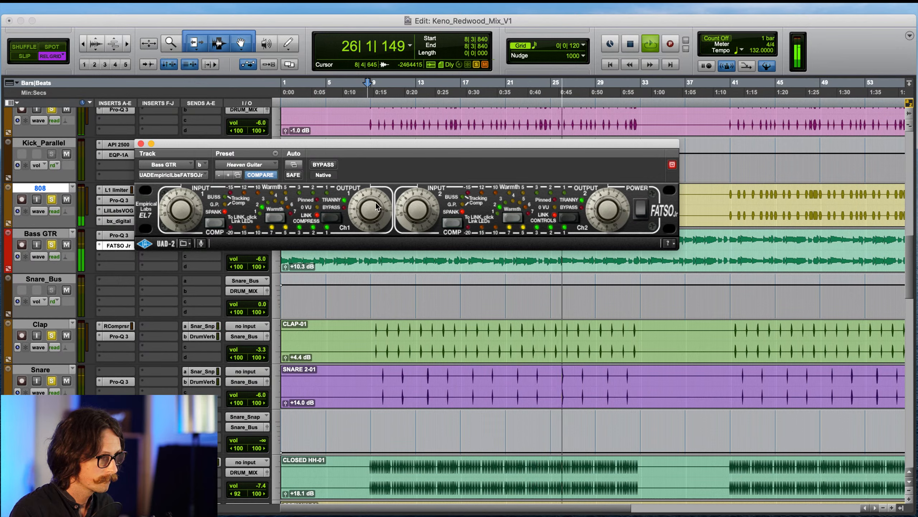
pyautogui.moveTo(374, 208); pyautogui.dragTo(375, 196)
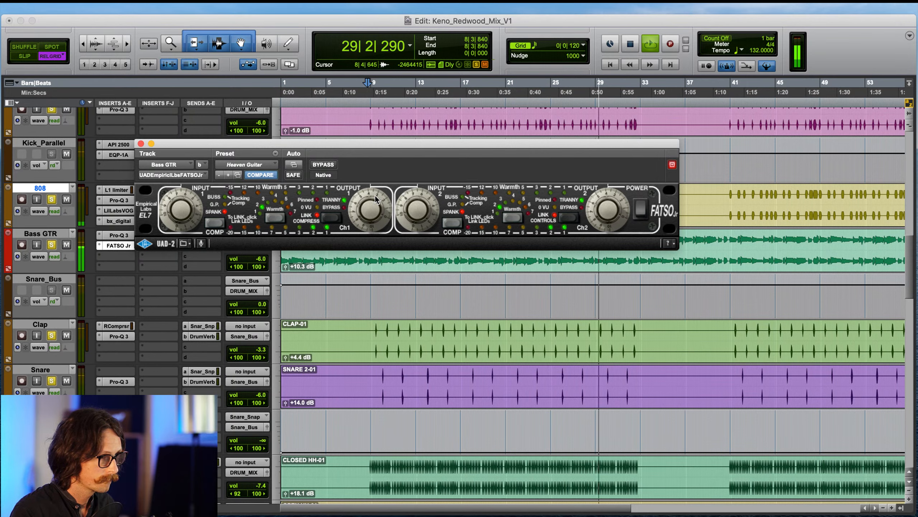
pyautogui.click(141, 143)
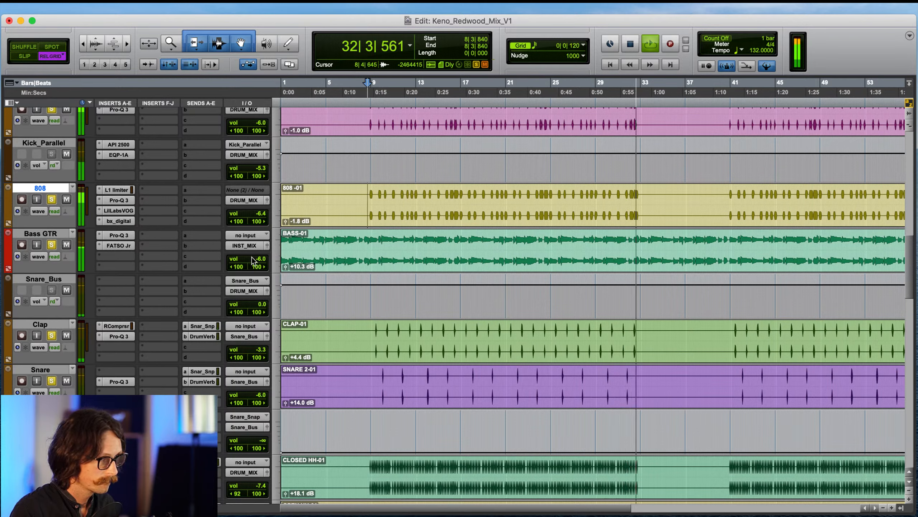
pyautogui.press('space')
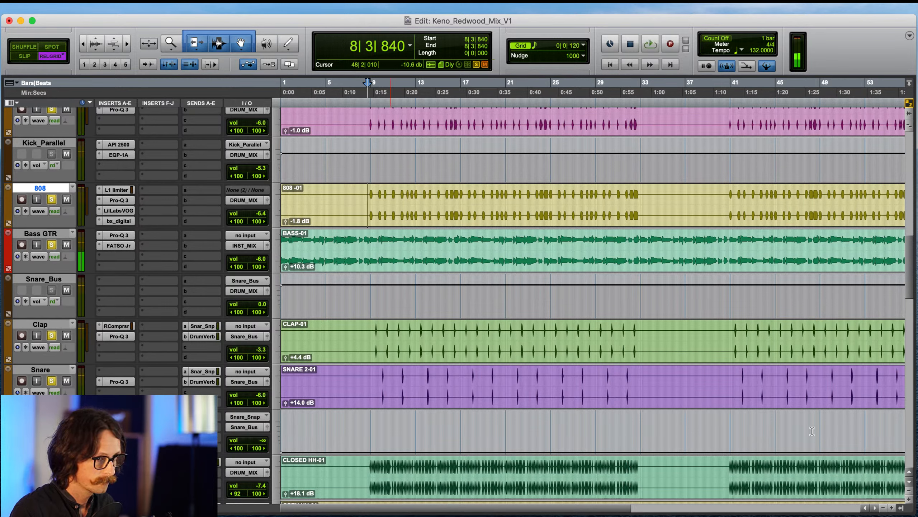
# - Insert Wavesfactory Trackspacer 2.5 below FATSO Jr on the Bass GTR track and move its window clear of the sends and I/O columns
pyautogui.click(105, 259)
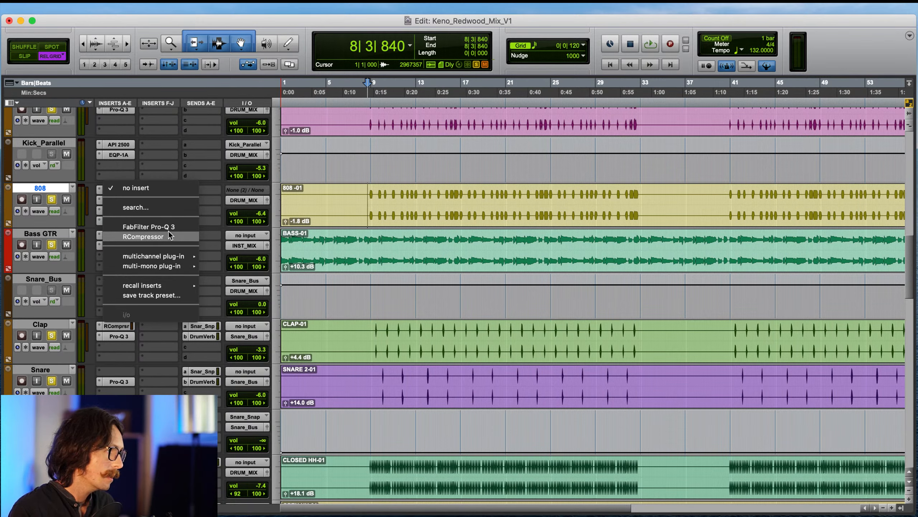
pyautogui.moveTo(155, 256)
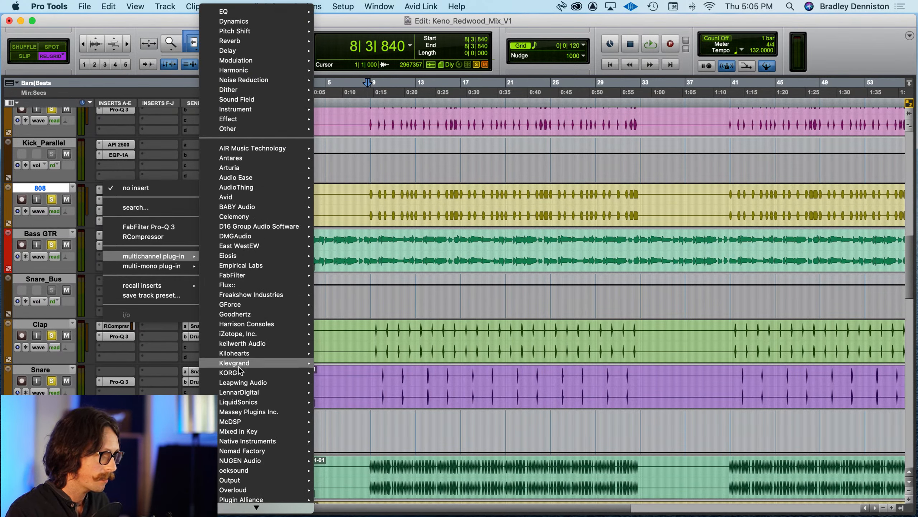
pyautogui.scroll(-2, 252, 434)
pyautogui.scroll(-8, 251, 433)
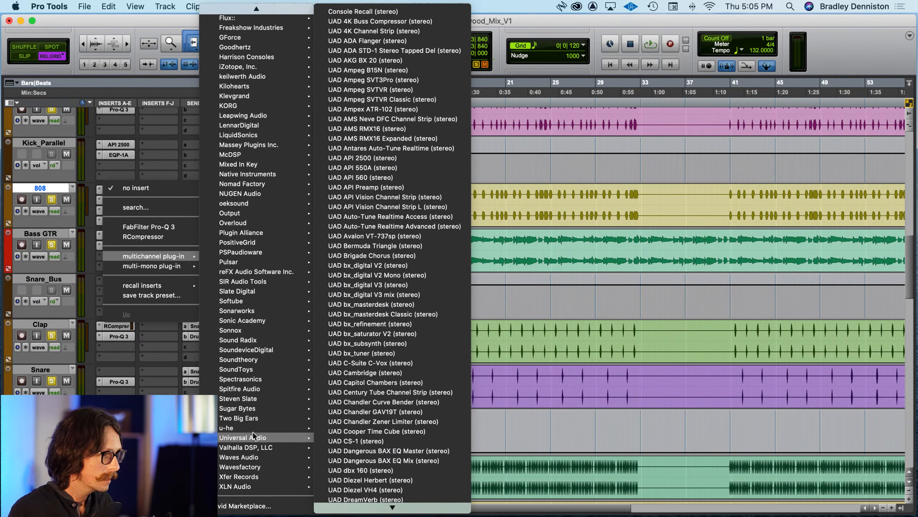
pyautogui.moveTo(264, 458)
pyautogui.click(376, 466)
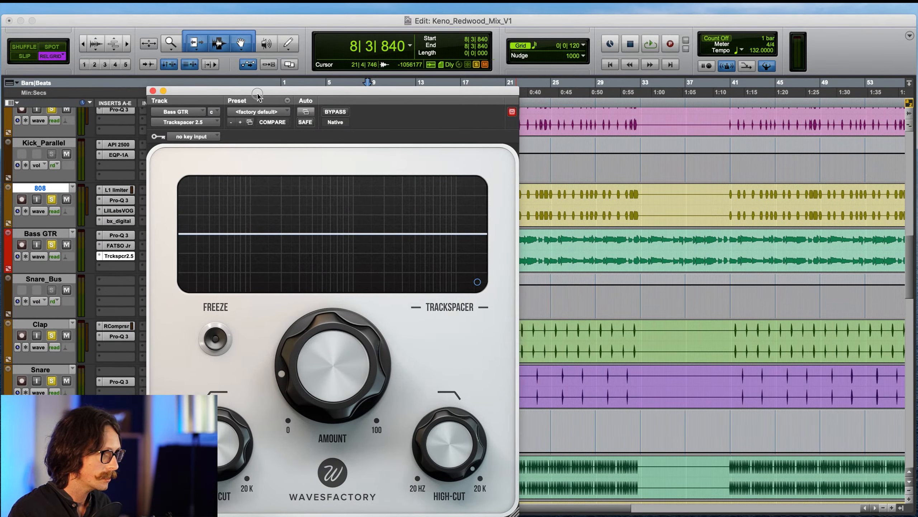
pyautogui.moveTo(245, 88); pyautogui.dragTo(409, 88)
# - Enlarge the 808 track slightly and add a send from it to a new stereo aux input track named Sidechain-KILL
pyautogui.moveTo(32, 228); pyautogui.dragTo(31, 240)
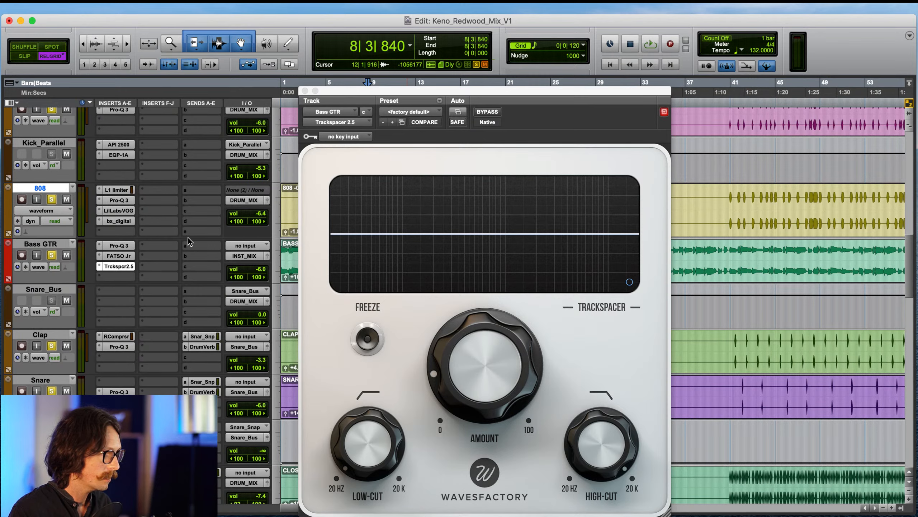
pyautogui.click(193, 190)
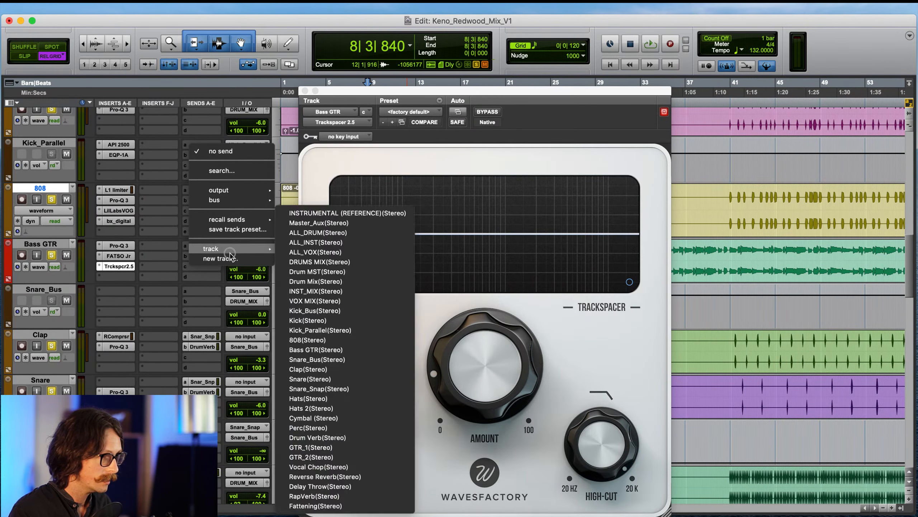
pyautogui.click(221, 258)
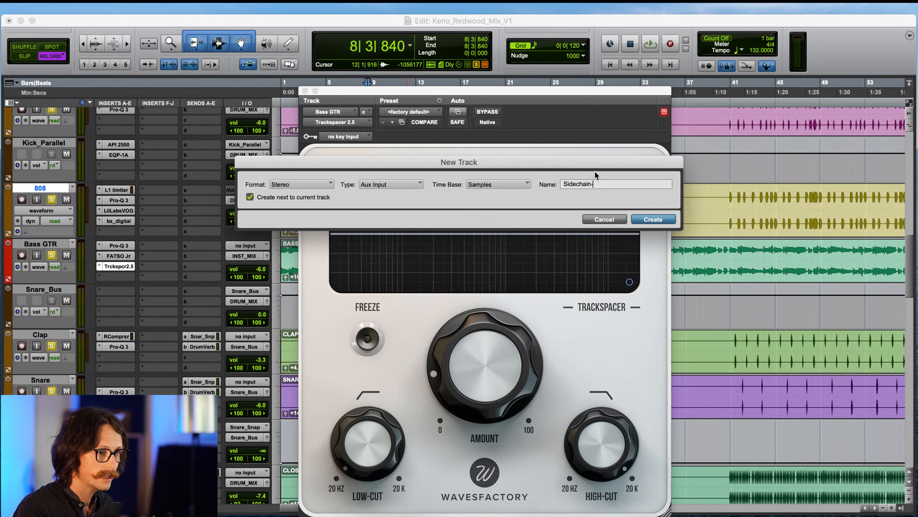
pyautogui.write('KILL')
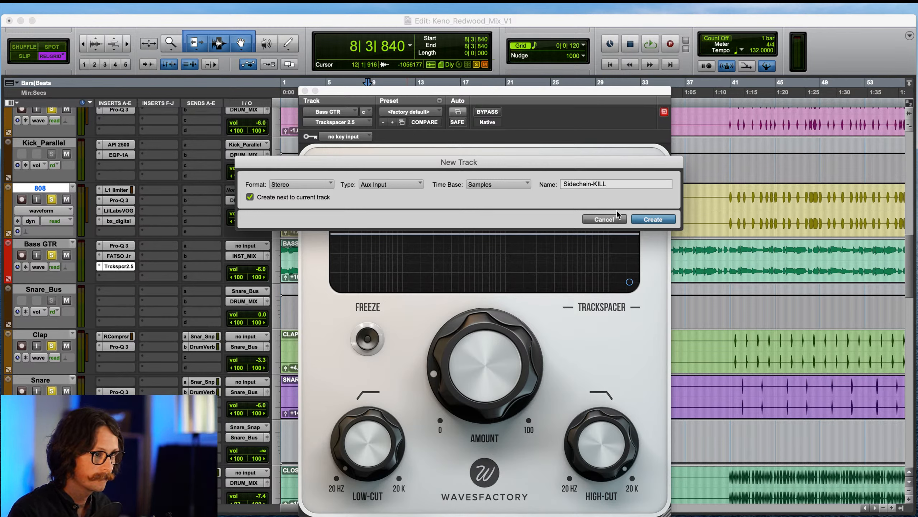
pyautogui.click(661, 219)
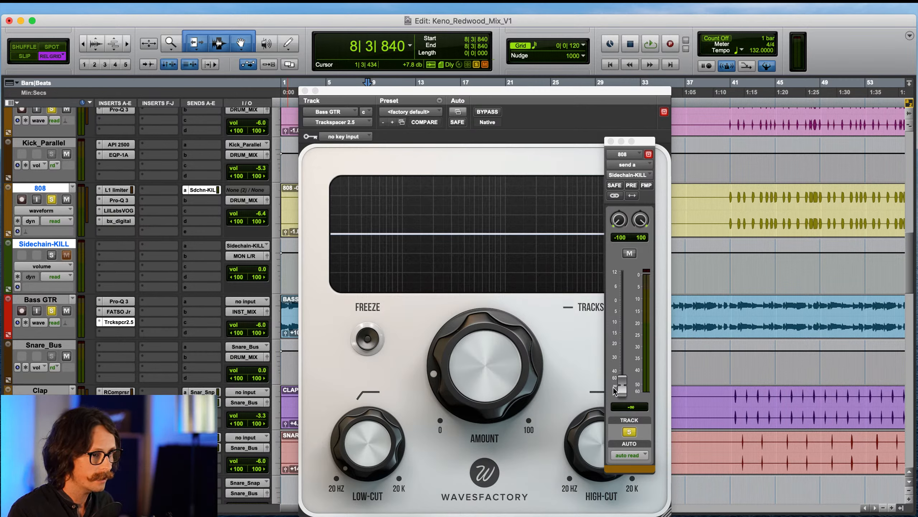
# - Set the 808's Sidechain-KILL send level to 0.0 dB and the Sidechain-KILL track's volume to -∞
pyautogui.keyDown('alt'); pyautogui.click(623, 388); pyautogui.keyUp('alt')
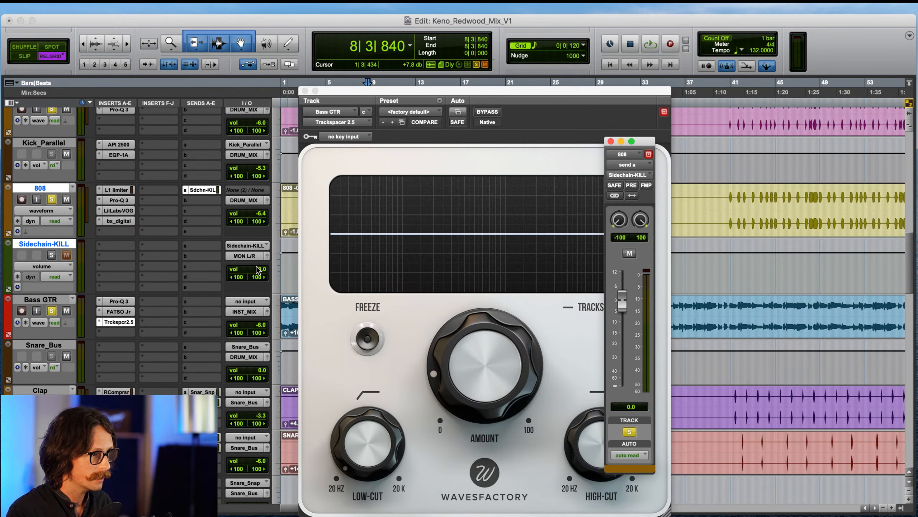
pyautogui.moveTo(257, 269); pyautogui.dragTo(263, 475)
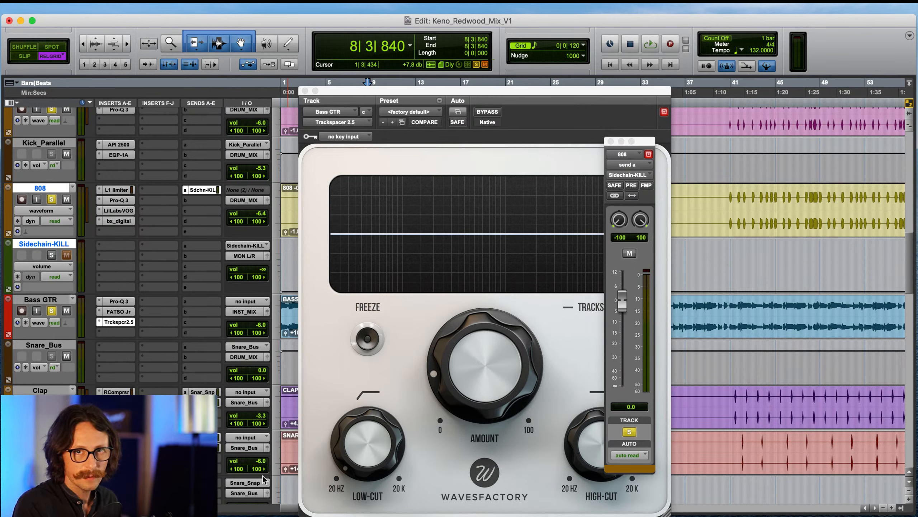
# - Bring the Bass GTR track's Trackspacer window back to the front and move it up so the whole plug-in fits on screen
pyautogui.click(124, 321)
pyautogui.click(116, 322)
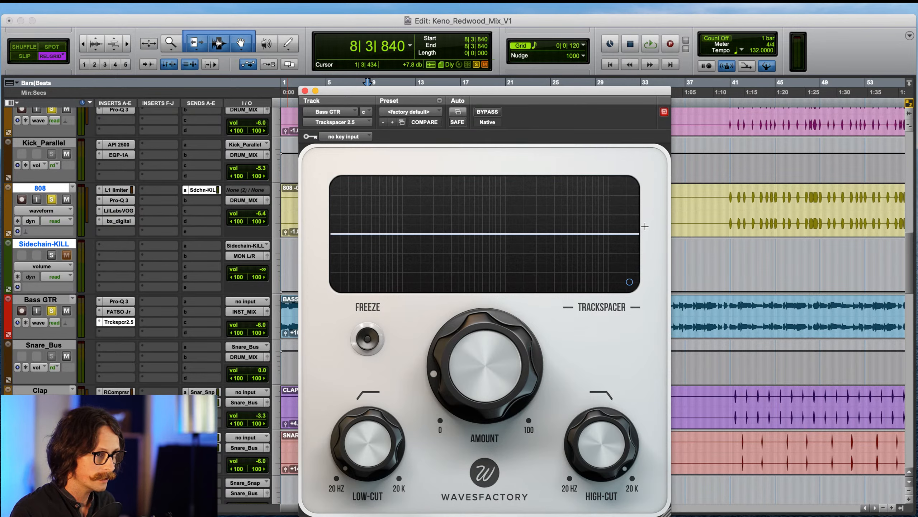
pyautogui.moveTo(607, 94); pyautogui.dragTo(582, 22)
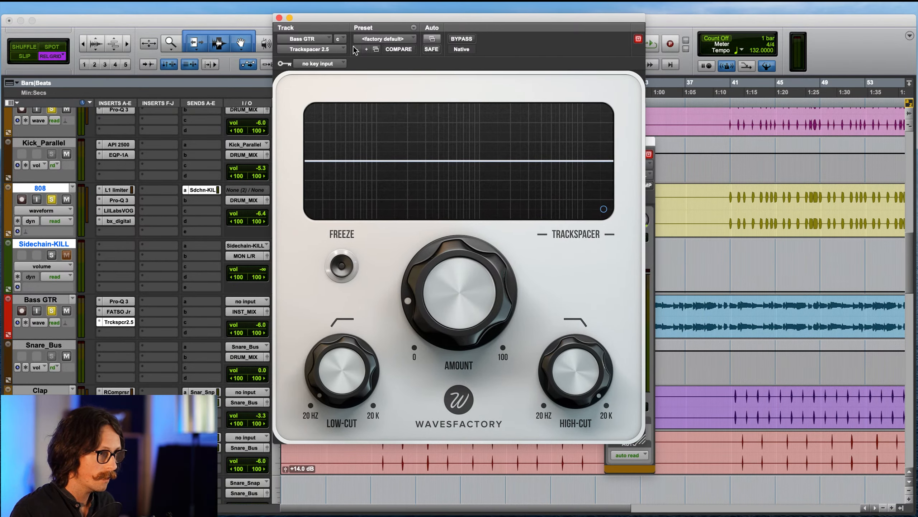
# - Set the key input of Trackspacer on the Bass GTR track to the mono bus Sidechain-KILL.L
pyautogui.click(328, 65)
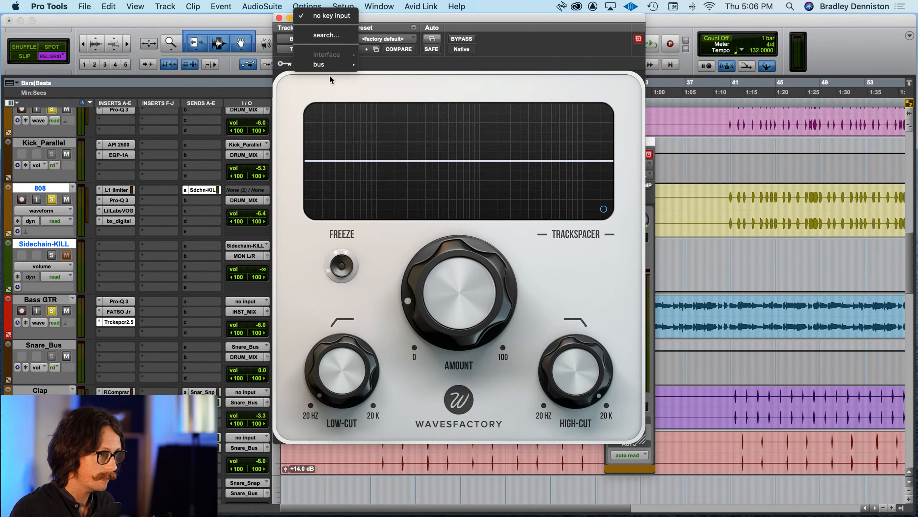
pyautogui.moveTo(327, 64)
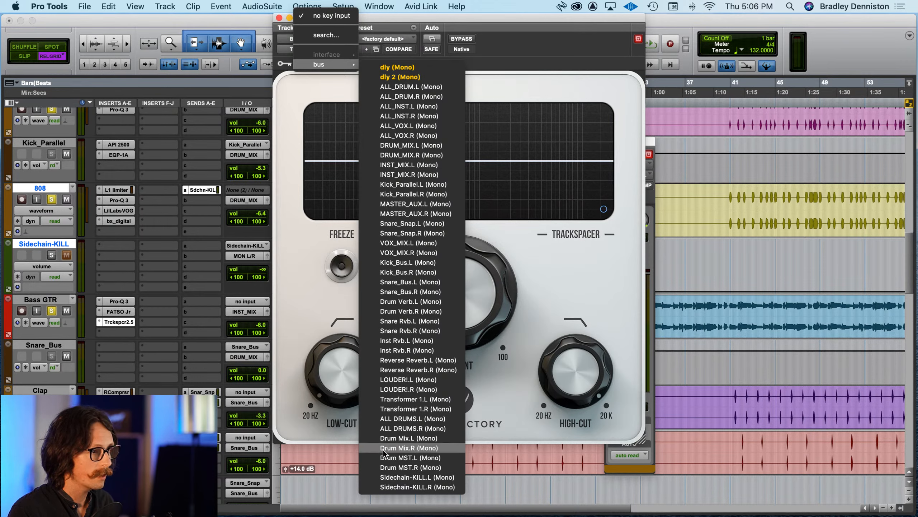
pyautogui.click(392, 477)
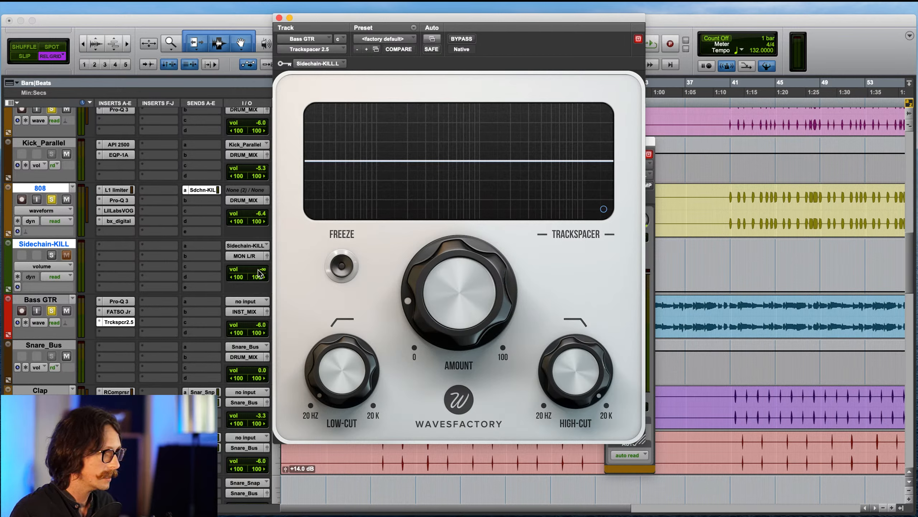
# - Review the 808's Sidechain-KILL send controls and return to the Bass GTR track's Trackspacer window
pyautogui.click(206, 189)
pyautogui.click(206, 190)
pyautogui.click(206, 189)
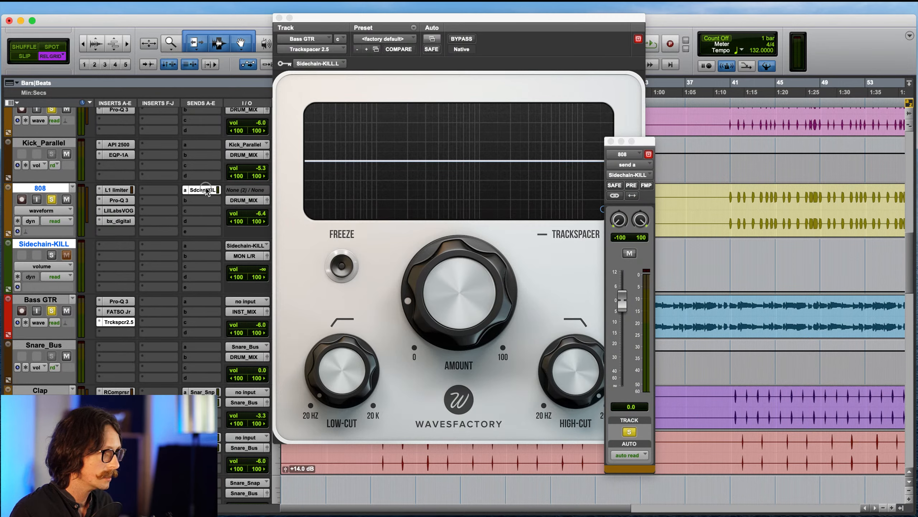
pyautogui.click(122, 321)
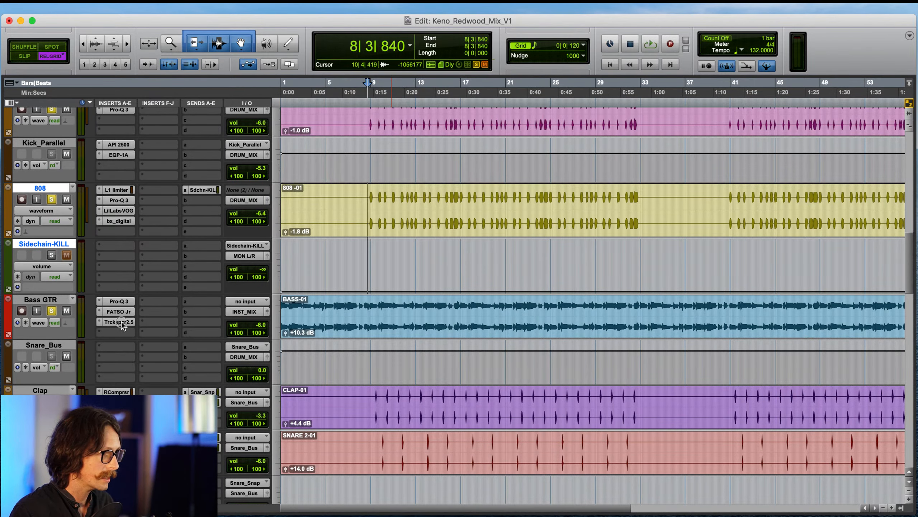
pyautogui.click(121, 320)
# - Narrow Trackspacer's working range to the low end by adjusting the low-cut and setting the high-cut to about 160 Hz
pyautogui.moveTo(353, 345)
pyautogui.moveTo(353, 344); pyautogui.dragTo(333, 355)
pyautogui.moveTo(576, 371); pyautogui.dragTo(522, 512)
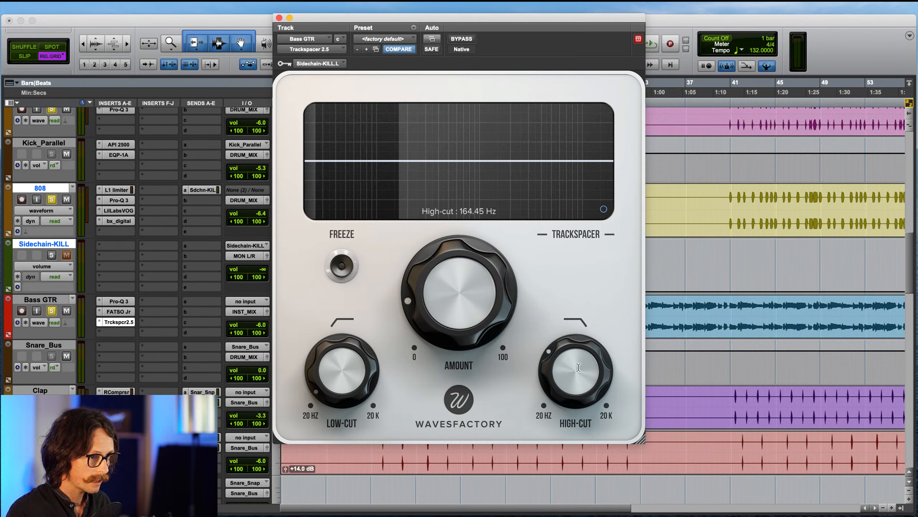
pyautogui.moveTo(575, 368)
pyautogui.mouseDown()
pyautogui.moveTo(578, 376)
pyautogui.moveTo(580, 367)
pyautogui.mouseUp()
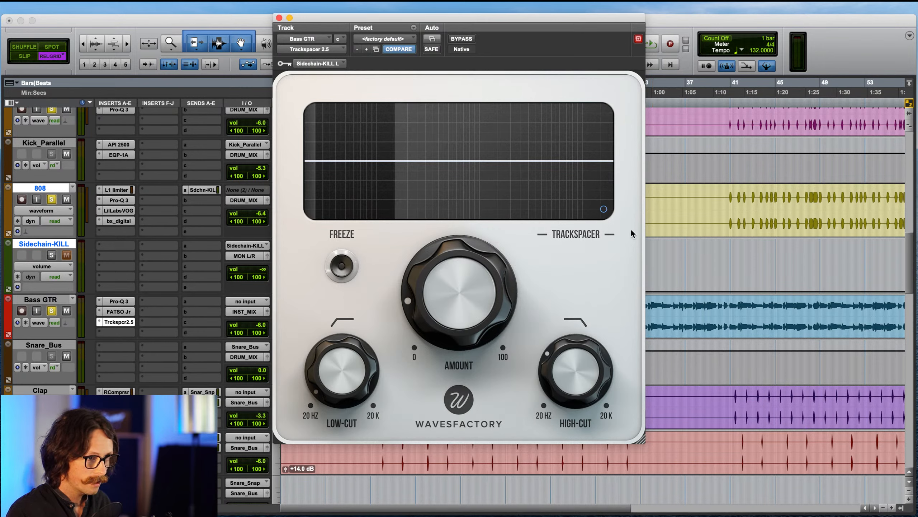
# - Shorten the attack and release times in Trackspacer's advanced settings
pyautogui.click(602, 209)
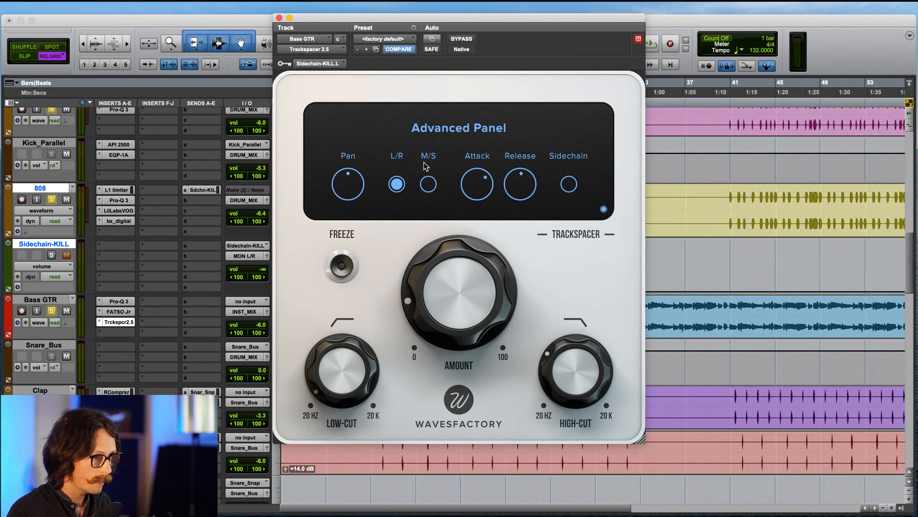
pyautogui.moveTo(467, 183)
pyautogui.moveTo(468, 180); pyautogui.dragTo(457, 229)
pyautogui.moveTo(522, 179)
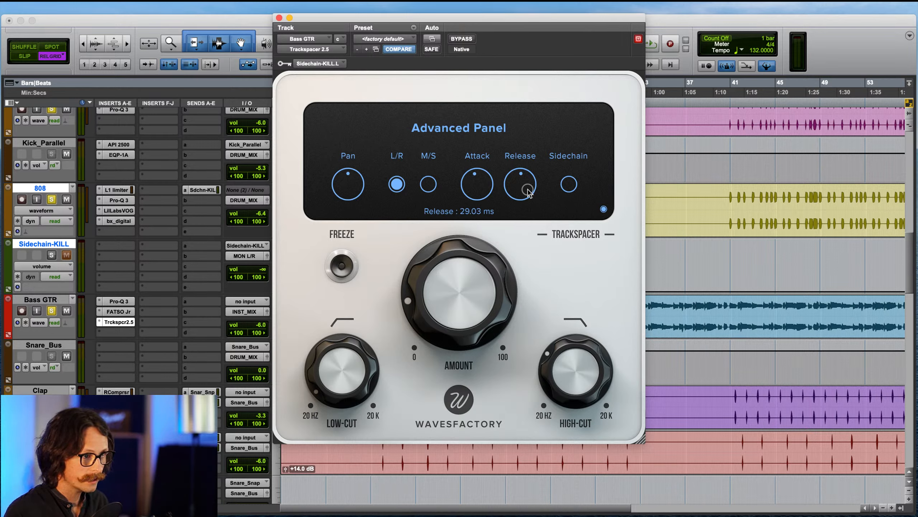
pyautogui.moveTo(527, 192); pyautogui.dragTo(506, 229)
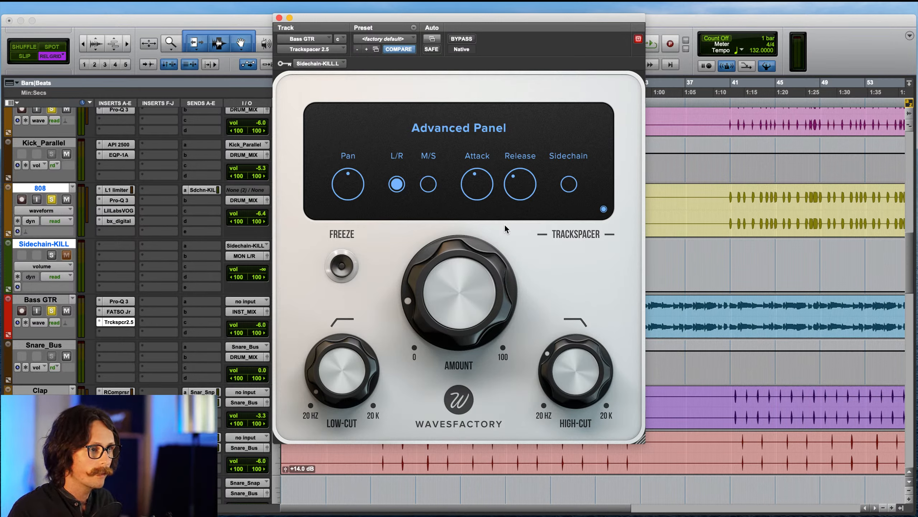
# - Move the Trackspacer window down, return to its spectrum display and raise the Amount slightly above 15% during playback
pyautogui.moveTo(443, 317)
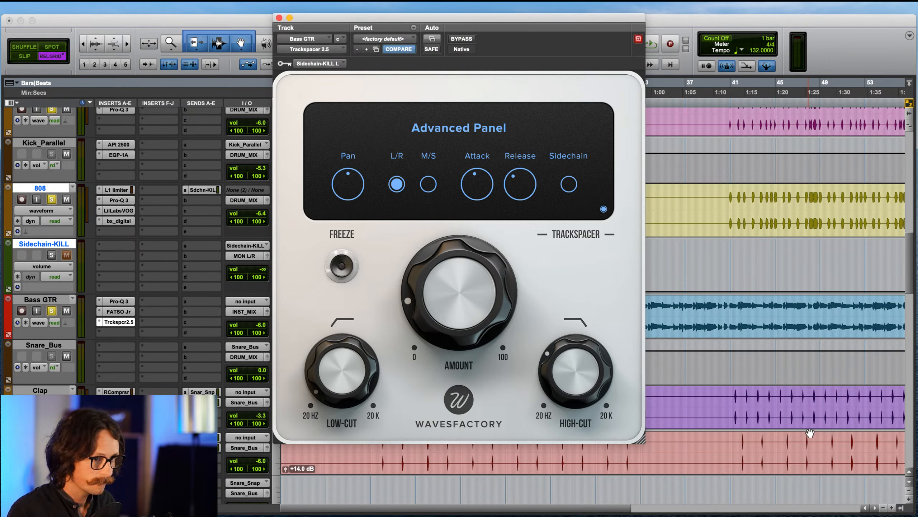
pyautogui.moveTo(459, 303)
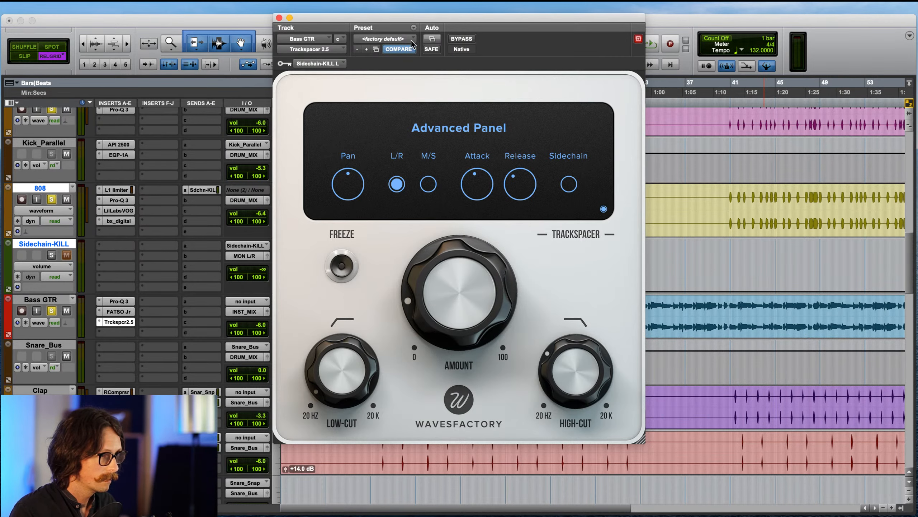
pyautogui.moveTo(468, 16); pyautogui.dragTo(499, 89)
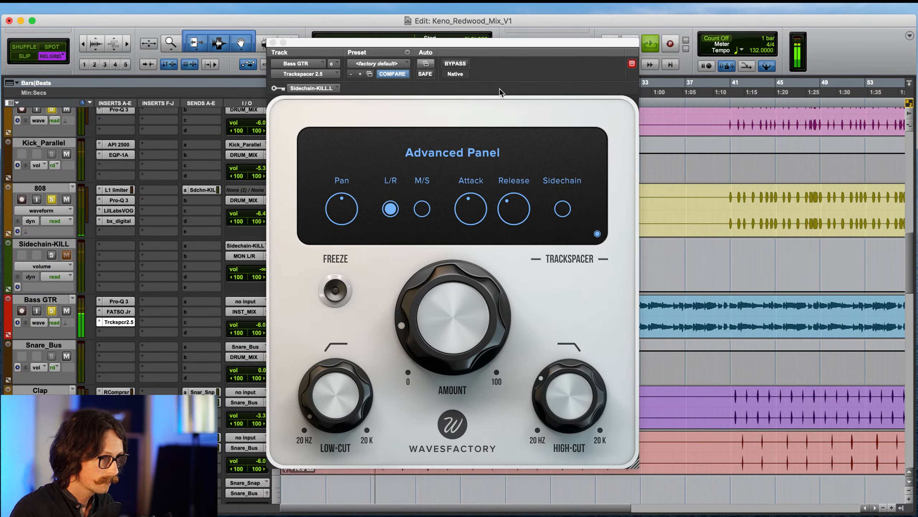
pyautogui.click(598, 233)
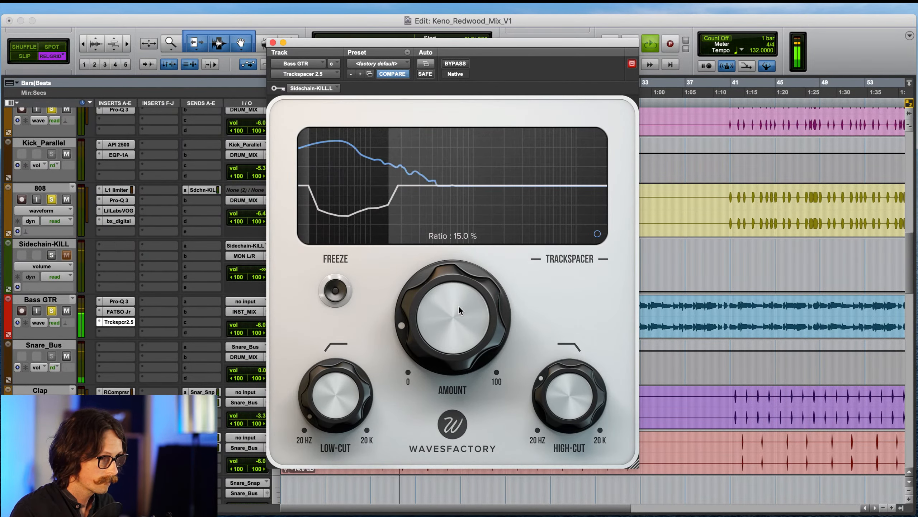
pyautogui.moveTo(459, 310)
pyautogui.mouseDown()
pyautogui.moveTo(455, 291)
pyautogui.moveTo(456, 299)
pyautogui.mouseUp()
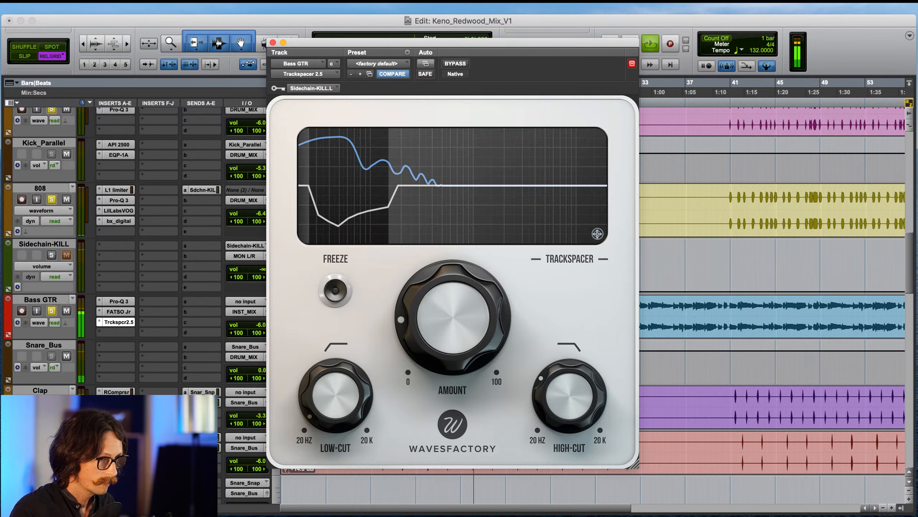
# - Fine-tune Trackspacer's release to about 10.5 ms in the advanced settings and return to the spectrum display
pyautogui.click(597, 233)
pyautogui.moveTo(519, 208); pyautogui.dragTo(515, 206)
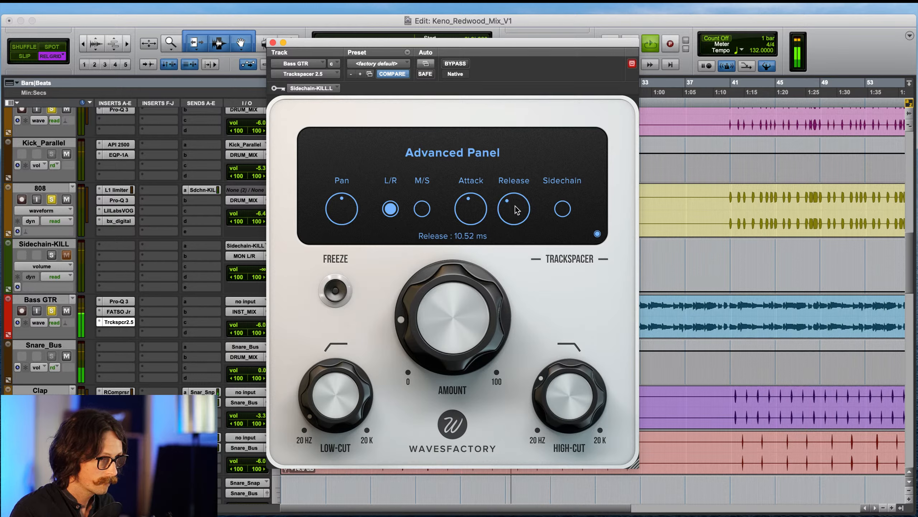
pyautogui.click(597, 233)
# - Raise Trackspacer's high-cut, push the Amount to about 75% as a test and bring it back to roughly a third
pyautogui.moveTo(568, 372)
pyautogui.mouseDown()
pyautogui.moveTo(574, 350)
pyautogui.moveTo(574, 368)
pyautogui.moveTo(562, 363)
pyautogui.mouseUp()
pyautogui.moveTo(502, 348); pyautogui.dragTo(515, 125)
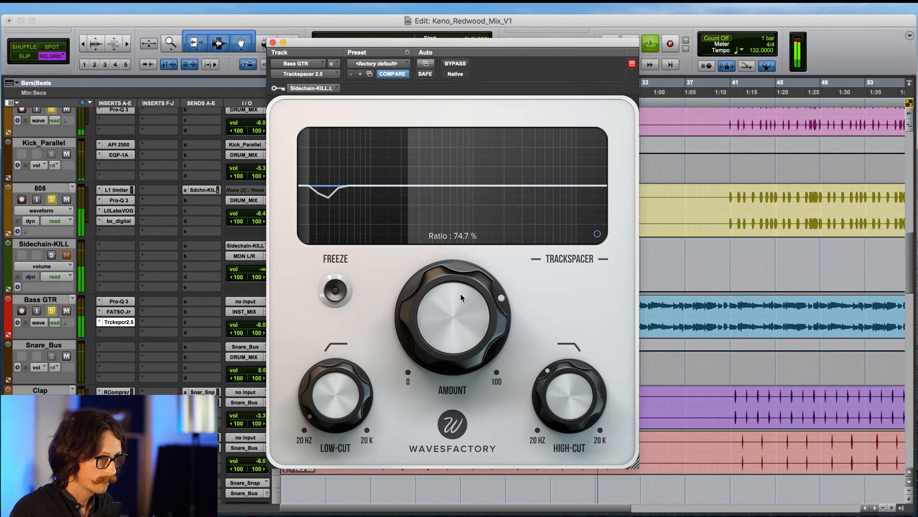
pyautogui.moveTo(461, 293); pyautogui.dragTo(437, 342)
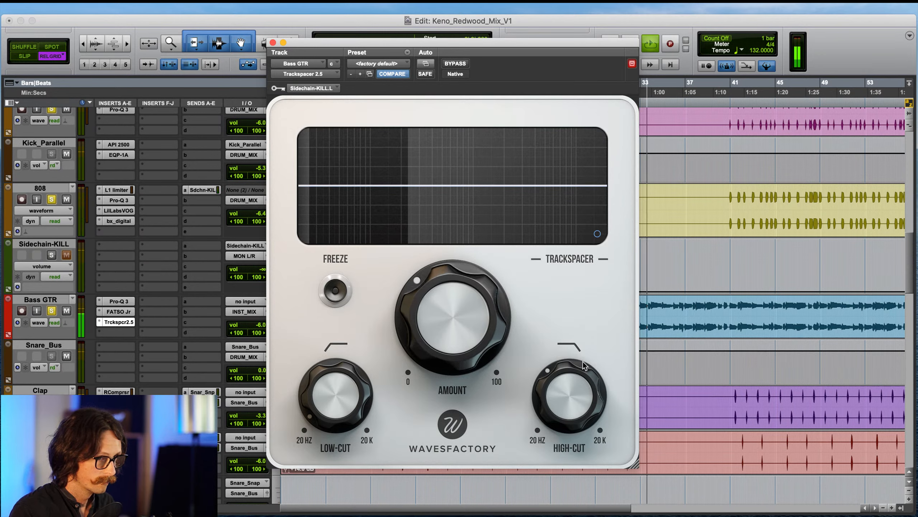
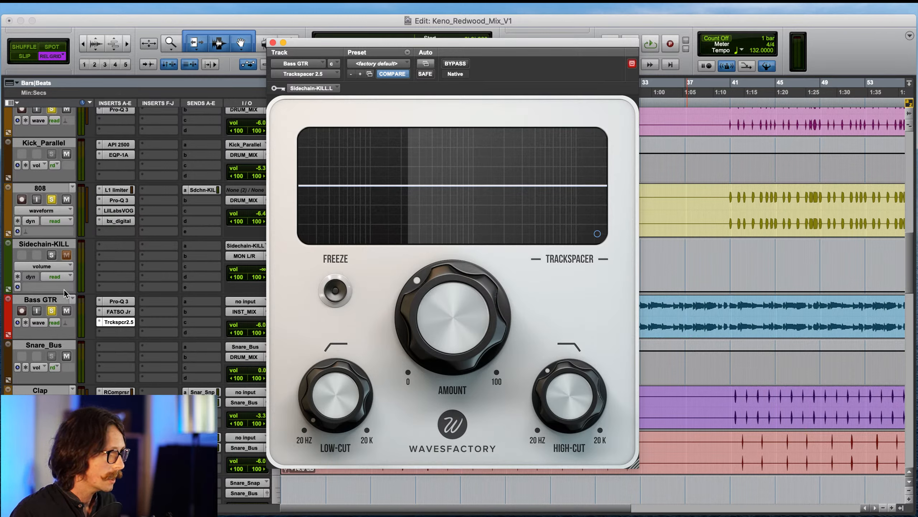
# - Route the Bass GTR track's output to the DRUM_MIX stereo bus
pyautogui.click(48, 299)
pyautogui.click(247, 314)
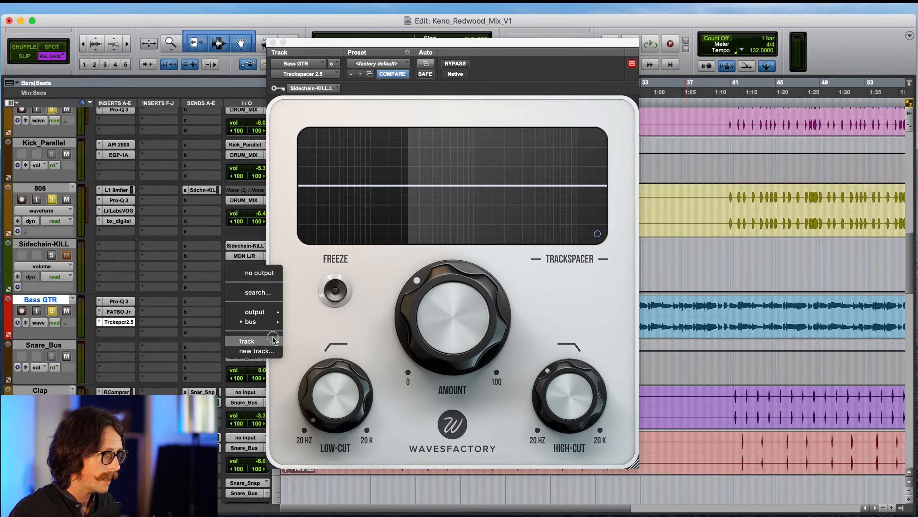
pyautogui.moveTo(259, 321)
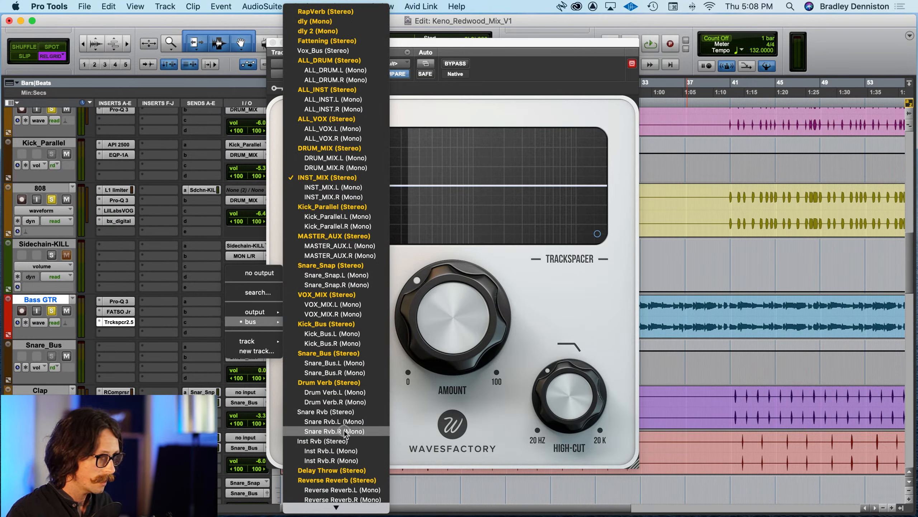
pyautogui.click(337, 149)
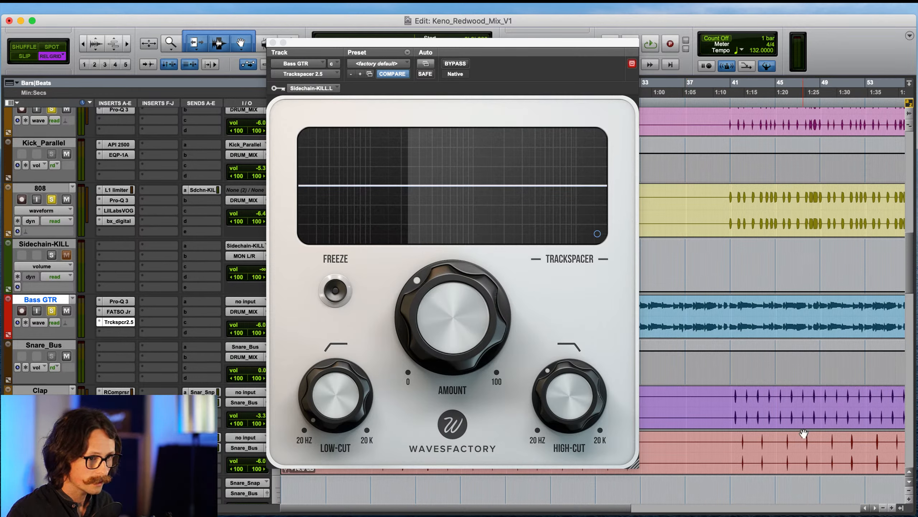
# - Start playback and lower the Bass GTR track's volume to -9.9 dB
pyautogui.click(533, 286)
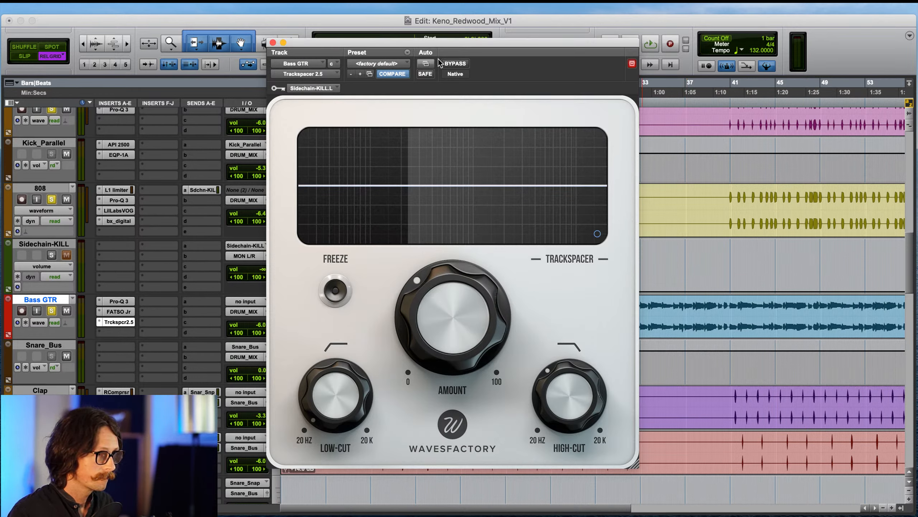
pyautogui.click(418, 23)
pyautogui.press('space')
pyautogui.moveTo(311, 367)
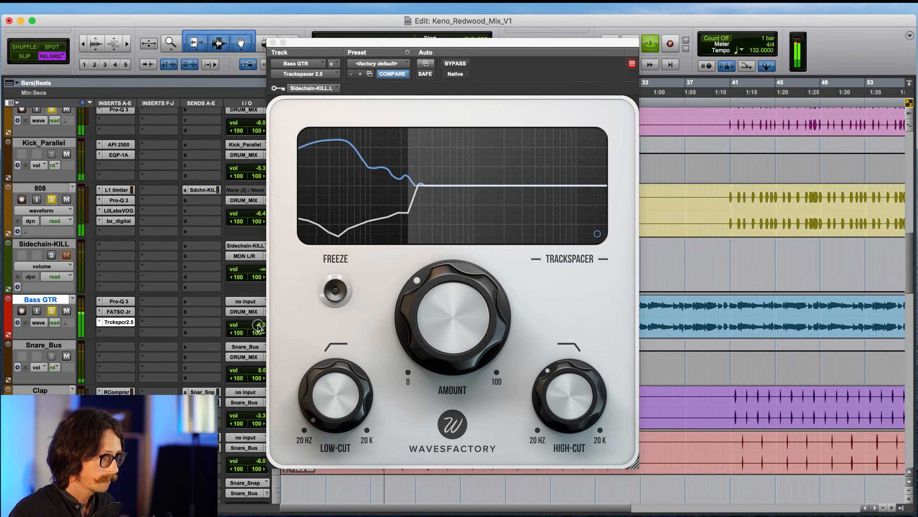
pyautogui.moveTo(258, 325); pyautogui.dragTo(258, 329)
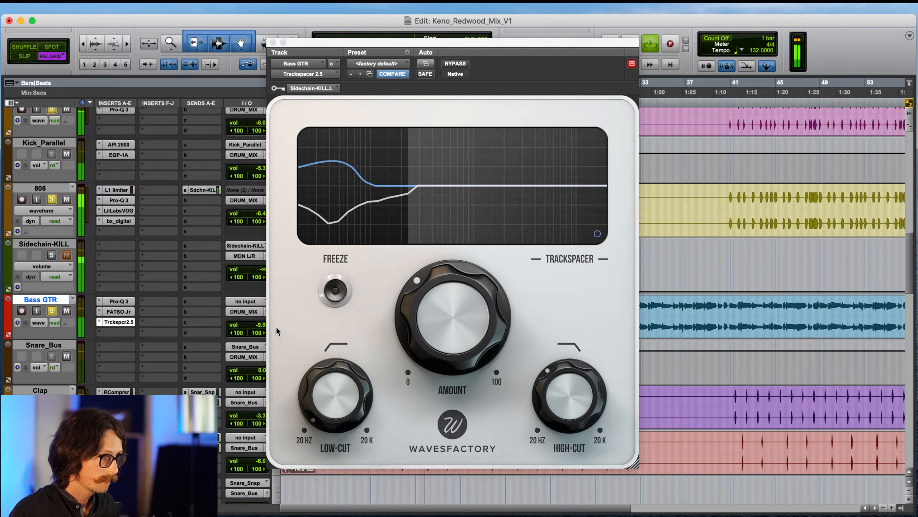
# - Lower Trackspacer's high-cut and fine-tune its Amount by ear, closing the plug-in and stopping playback when done
pyautogui.click(574, 382)
pyautogui.moveTo(574, 382); pyautogui.dragTo(568, 396)
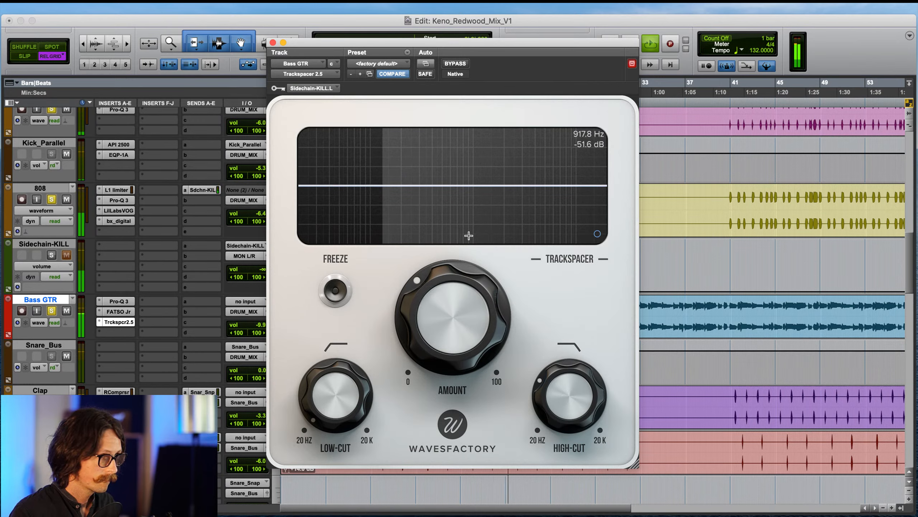
pyautogui.moveTo(464, 330); pyautogui.dragTo(463, 358)
pyautogui.moveTo(459, 321); pyautogui.dragTo(460, 332)
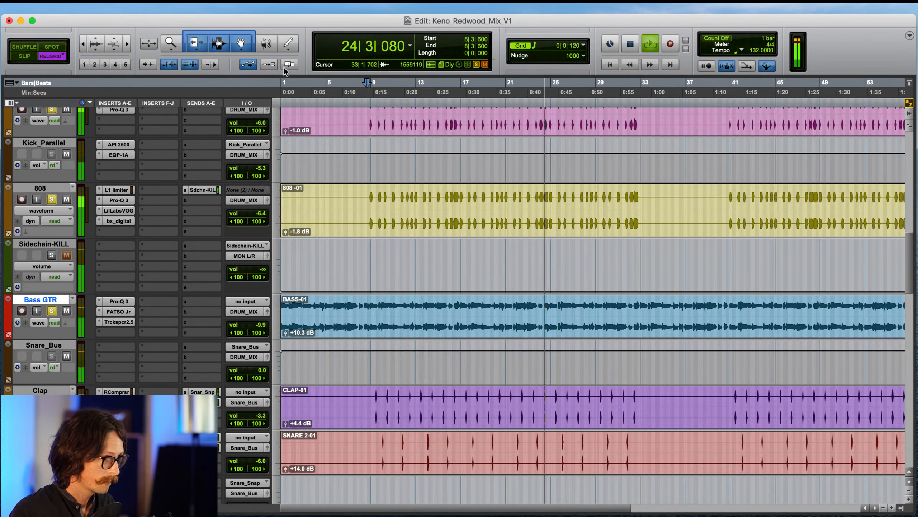
pyautogui.click(119, 321)
pyautogui.press('space')
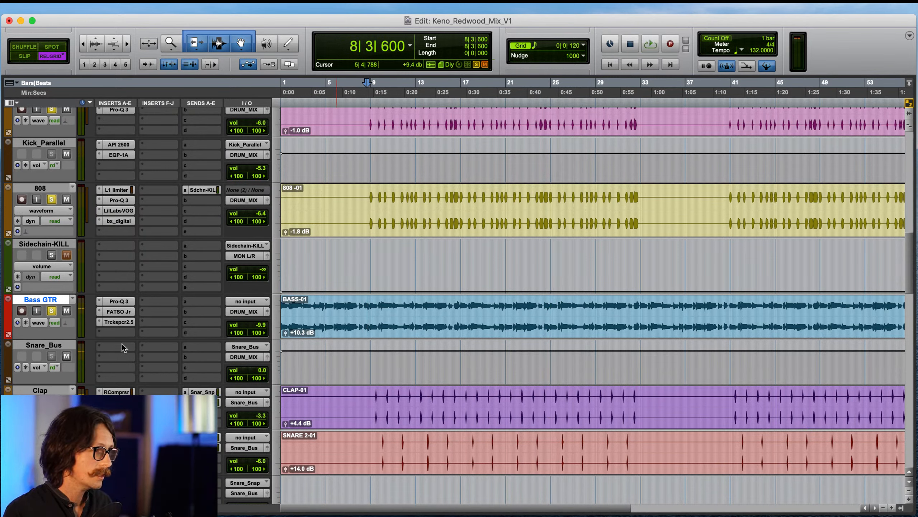
# - Insert iZotope's Ozone 9 Exciter (stereo) below Trackspacer on the Bass GTR track and move its window fully into view
pyautogui.click(109, 330)
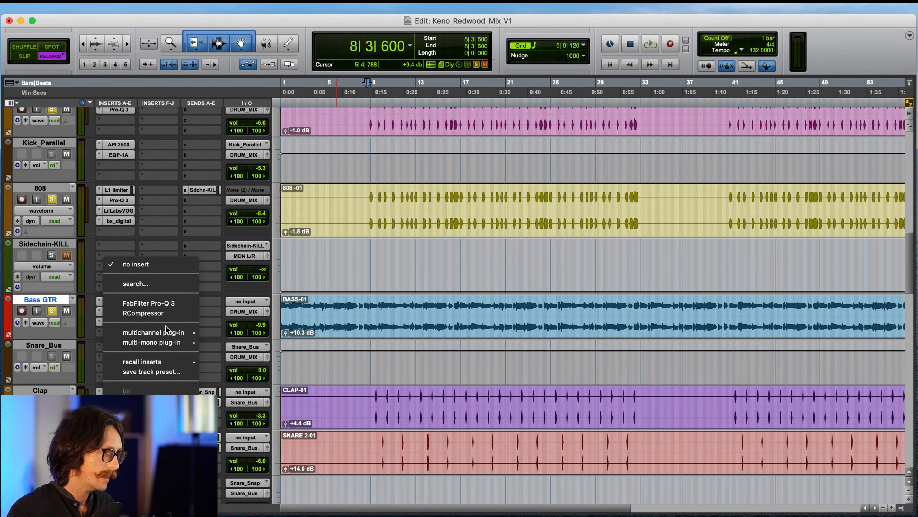
pyautogui.moveTo(163, 331)
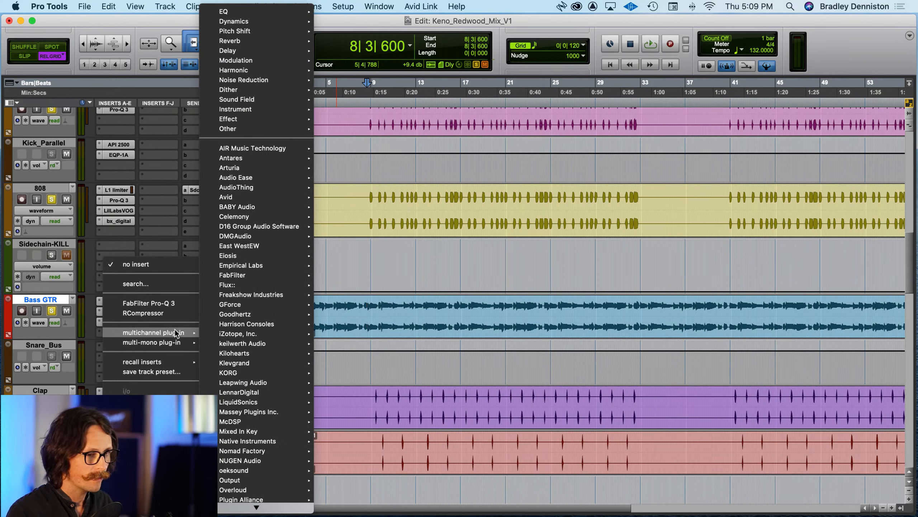
pyautogui.moveTo(266, 413)
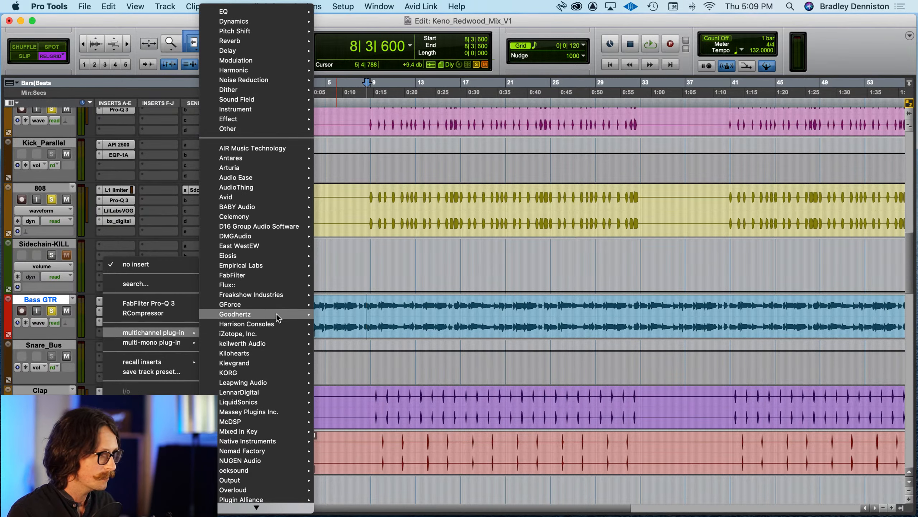
pyautogui.moveTo(262, 333)
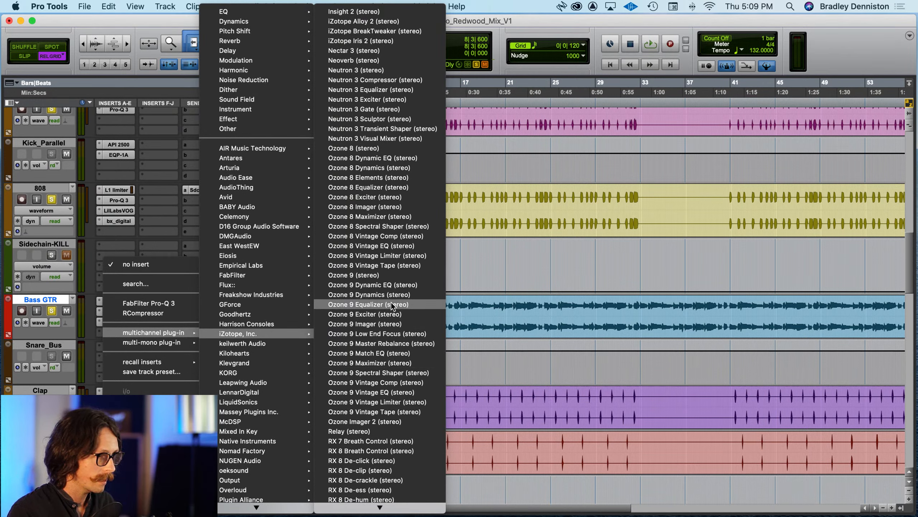
pyautogui.click(391, 313)
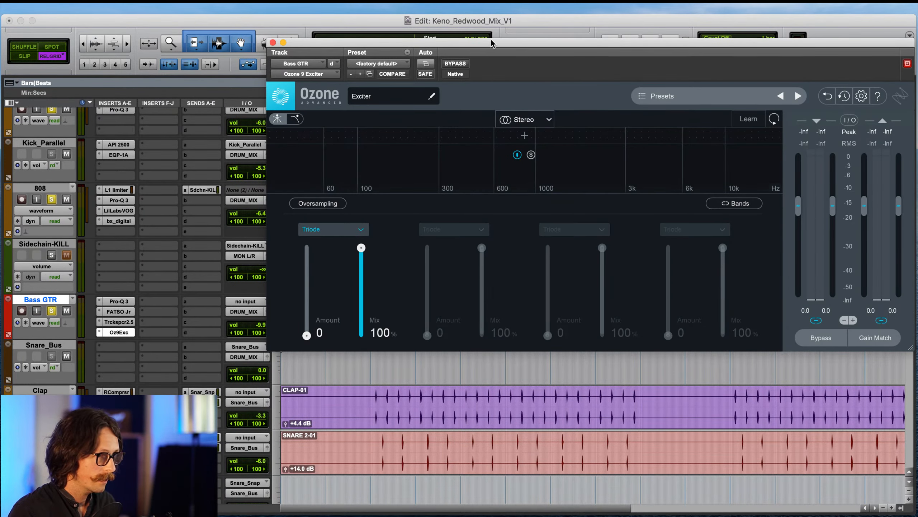
pyautogui.moveTo(493, 45); pyautogui.dragTo(352, 48)
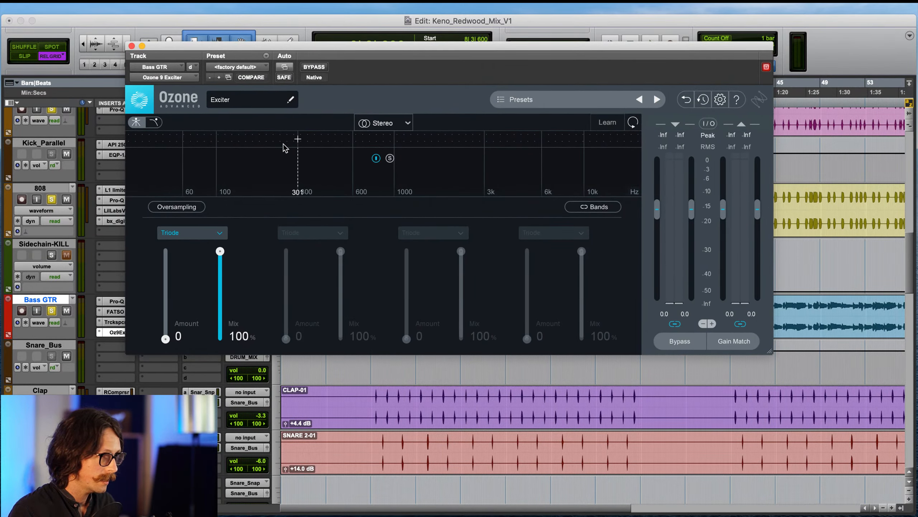
# - Split the Exciter into two bands with a crossover at about 121 Hz
pyautogui.click(217, 140)
pyautogui.moveTo(217, 141); pyautogui.dragTo(230, 142)
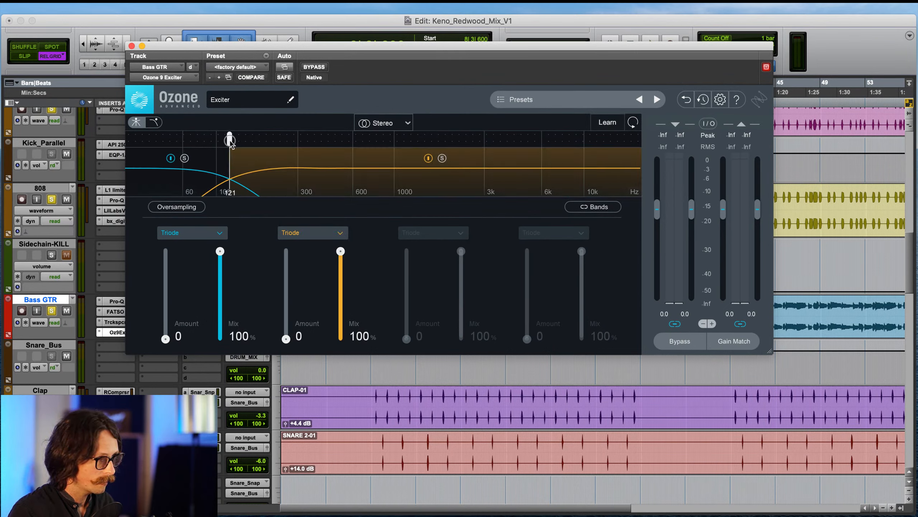
# - Add a second Exciter crossover between 300 and 600 Hz and set the middle band to Analog mode with Amount 9.0
pyautogui.click(366, 142)
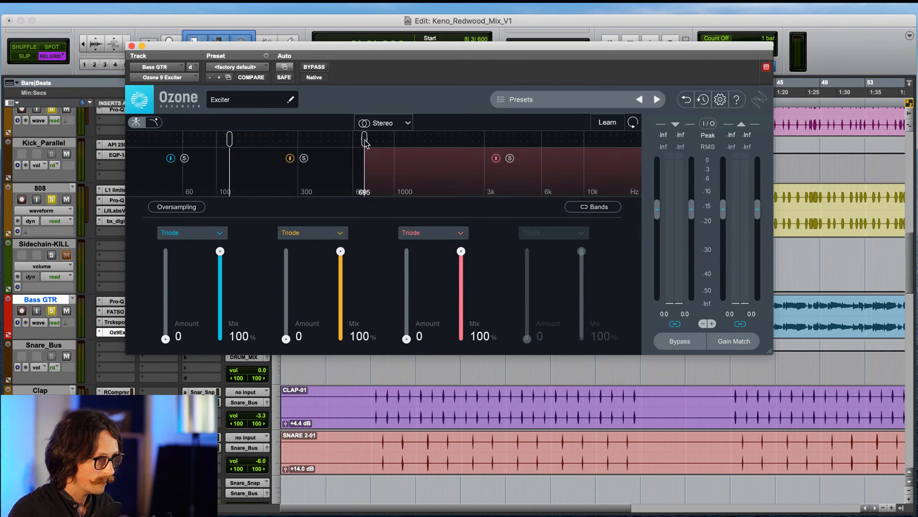
pyautogui.moveTo(366, 142); pyautogui.dragTo(341, 143)
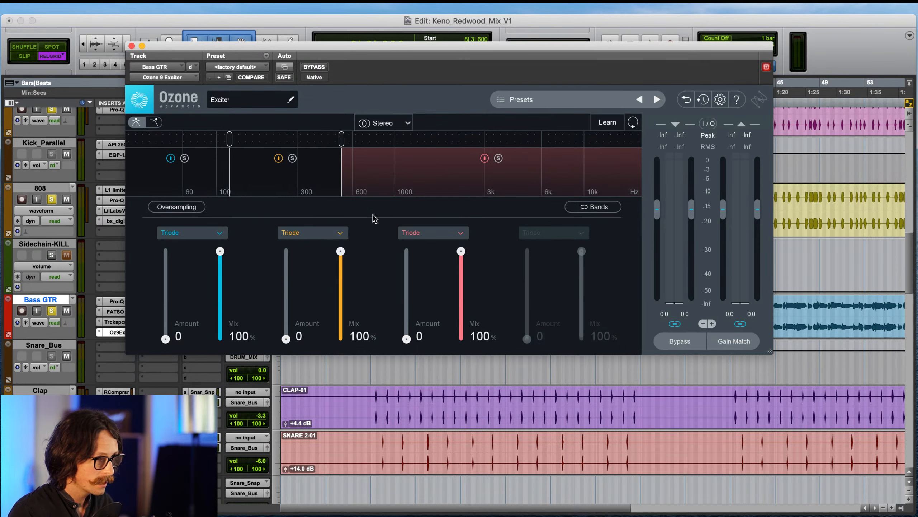
pyautogui.click(298, 233)
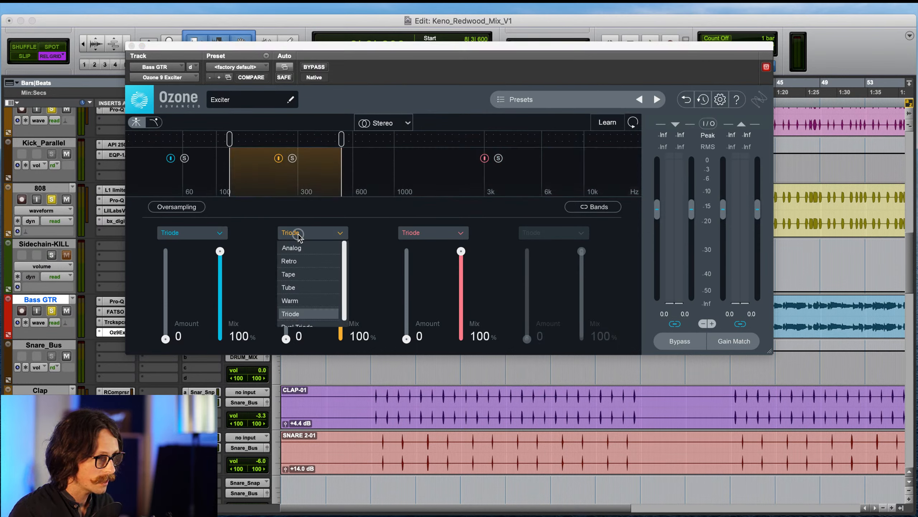
pyautogui.click(299, 292)
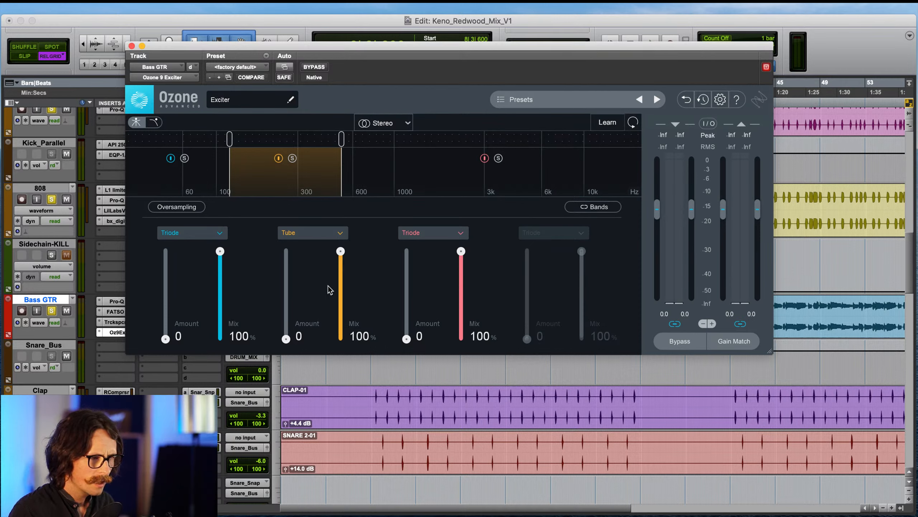
pyautogui.click(310, 234)
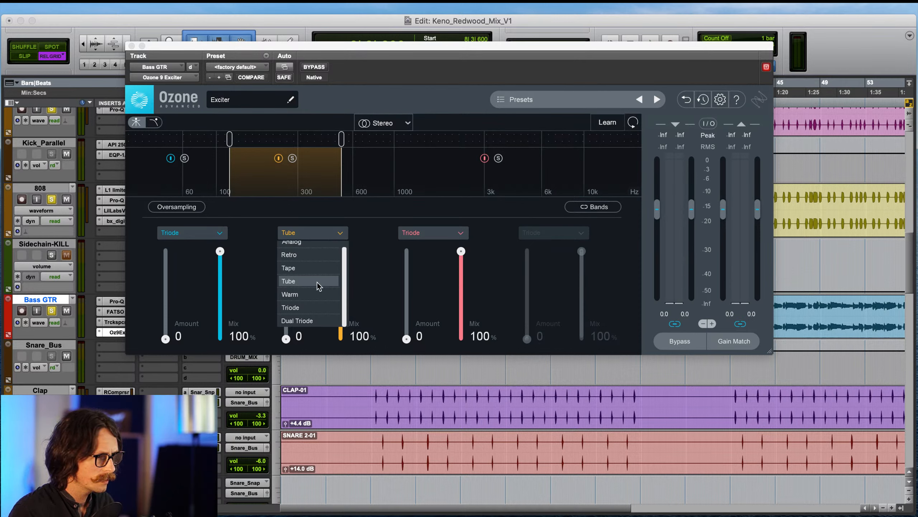
pyautogui.click(312, 248)
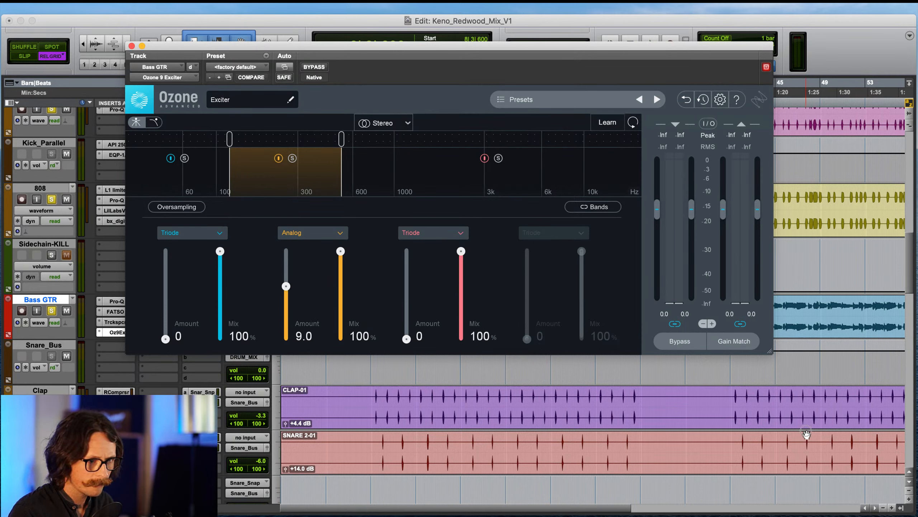
# - Start playback and raise the second band's Amount to 12.5
pyautogui.click(435, 27)
pyautogui.press('space')
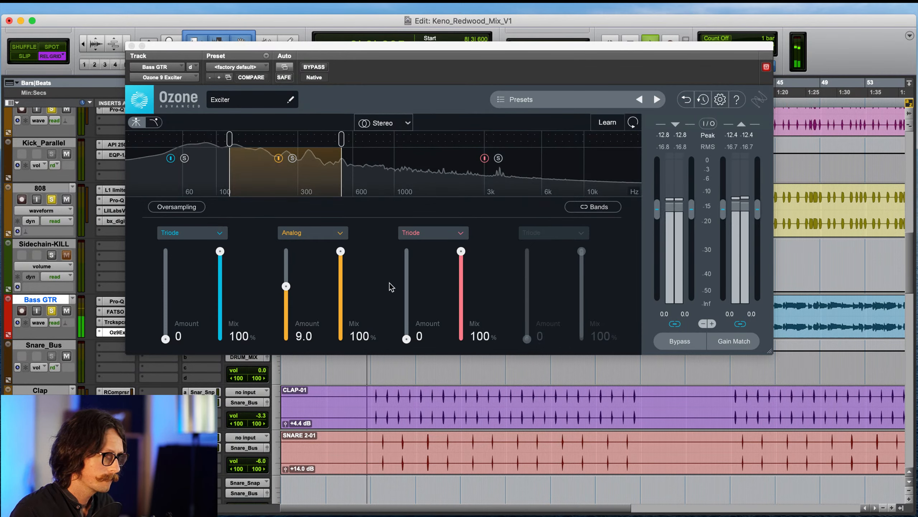
pyautogui.moveTo(286, 287); pyautogui.dragTo(287, 265)
# - Audition Warm, Triode, Dual Triode and Retro on the second band, settling on Tape with Amount 8.1 and Mix 34.0%
pyautogui.click(340, 232)
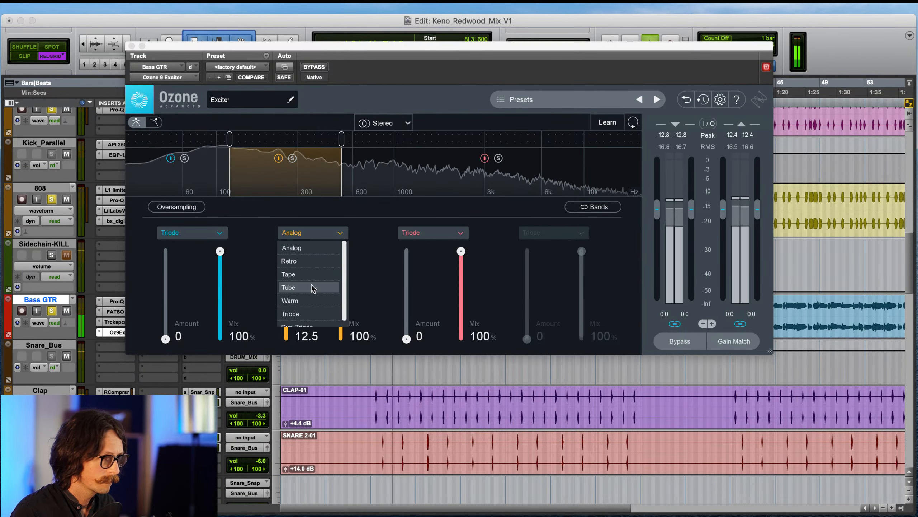
pyautogui.click(308, 300)
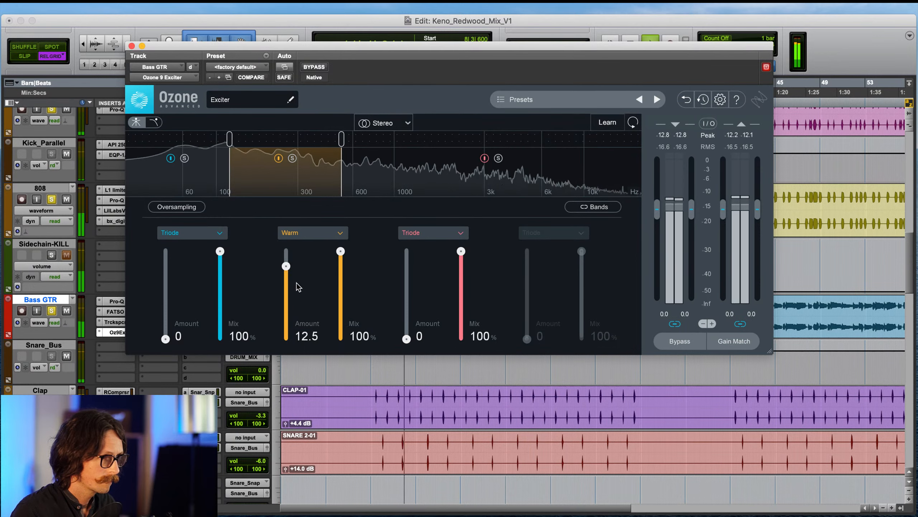
pyautogui.click(307, 232)
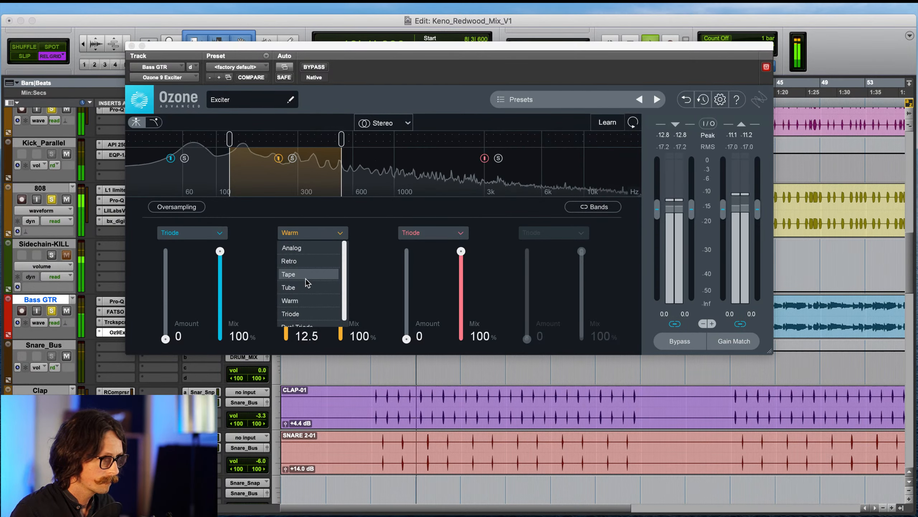
pyautogui.click(308, 312)
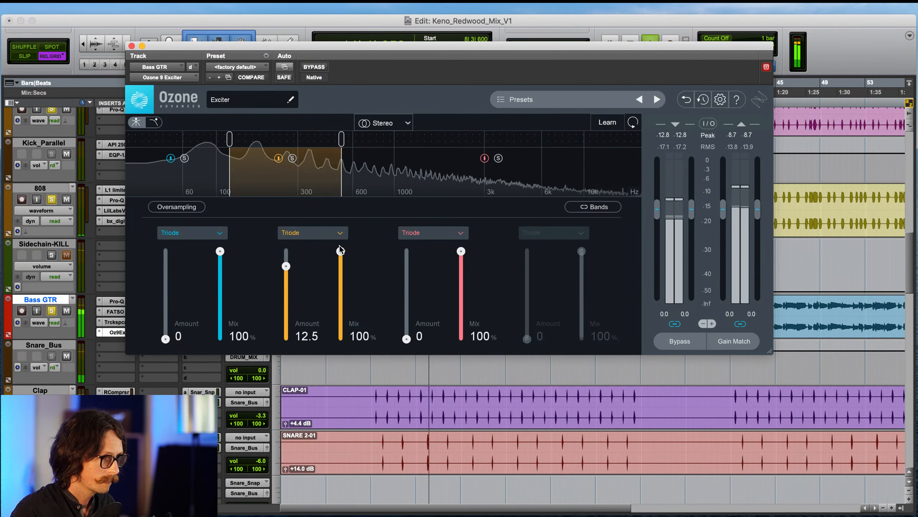
pyautogui.click(336, 236)
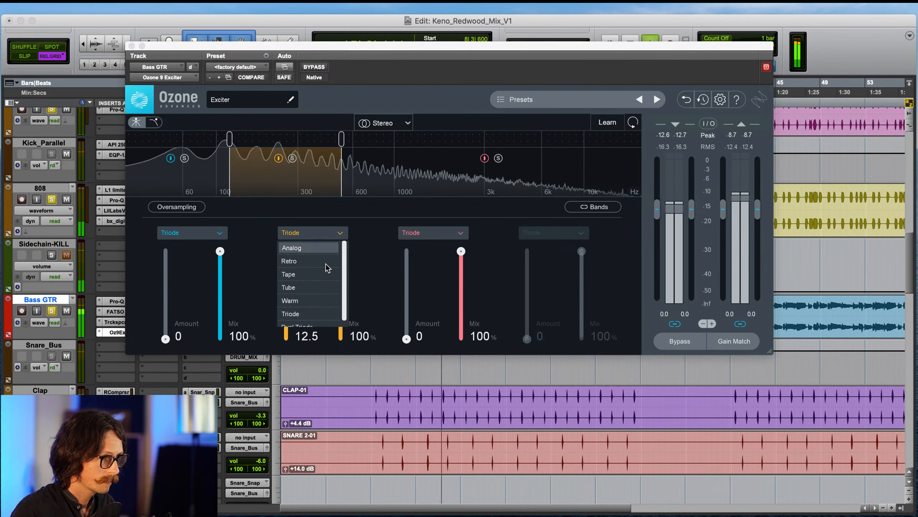
pyautogui.click(314, 320)
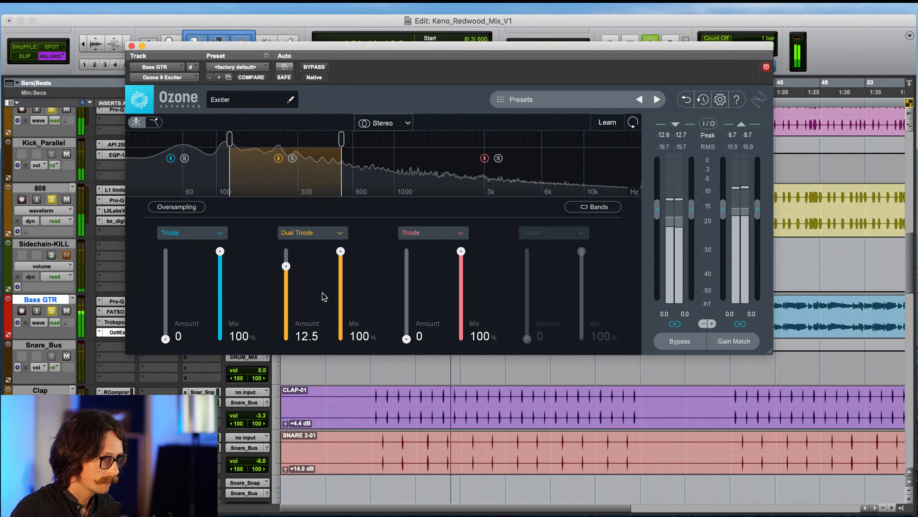
pyautogui.click(338, 233)
pyautogui.click(319, 266)
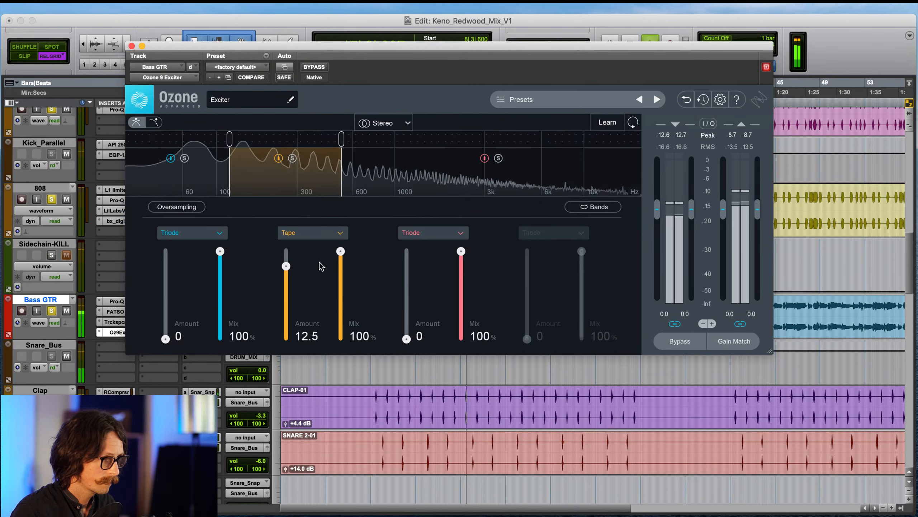
pyautogui.click(334, 236)
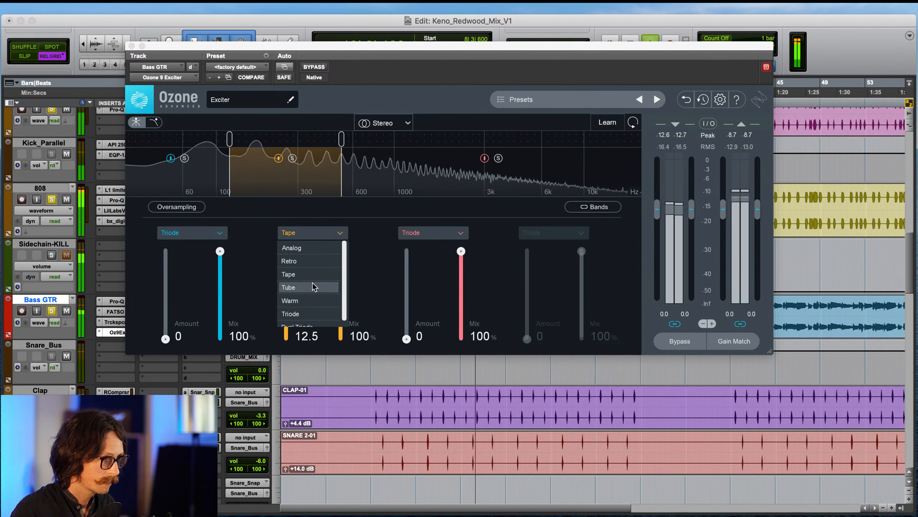
pyautogui.click(316, 261)
pyautogui.click(330, 238)
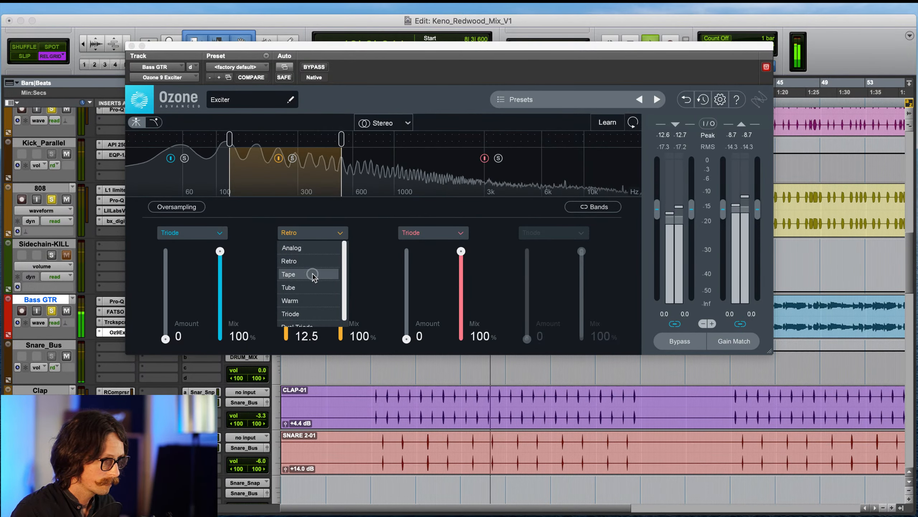
pyautogui.click(293, 270)
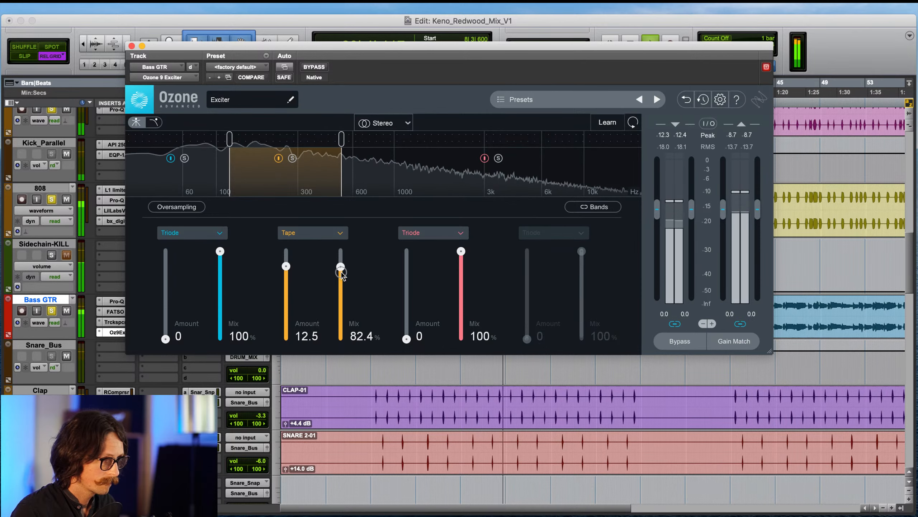
pyautogui.moveTo(285, 267); pyautogui.dragTo(286, 292)
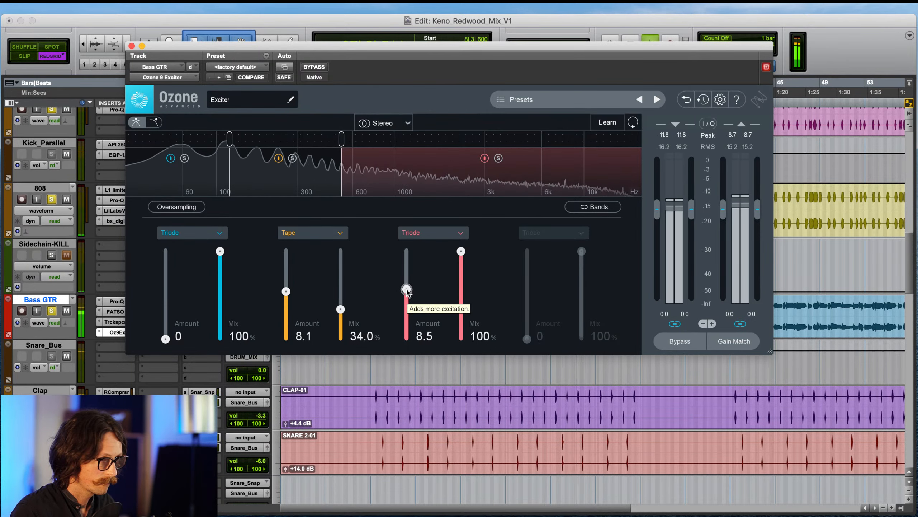
# - Add a third crossover just below 2 kHz, set the third band to Warm with Amount 8.3, and close the Exciter
pyautogui.click(516, 140)
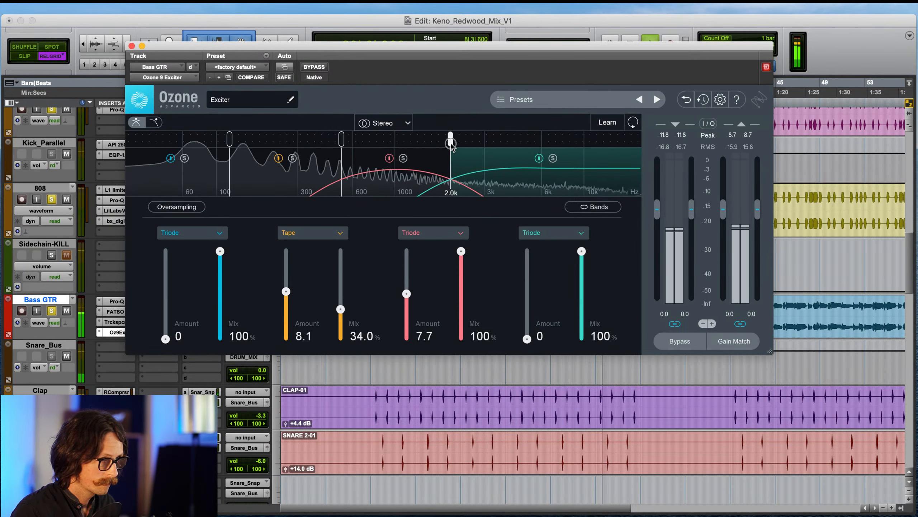
pyautogui.click(439, 237)
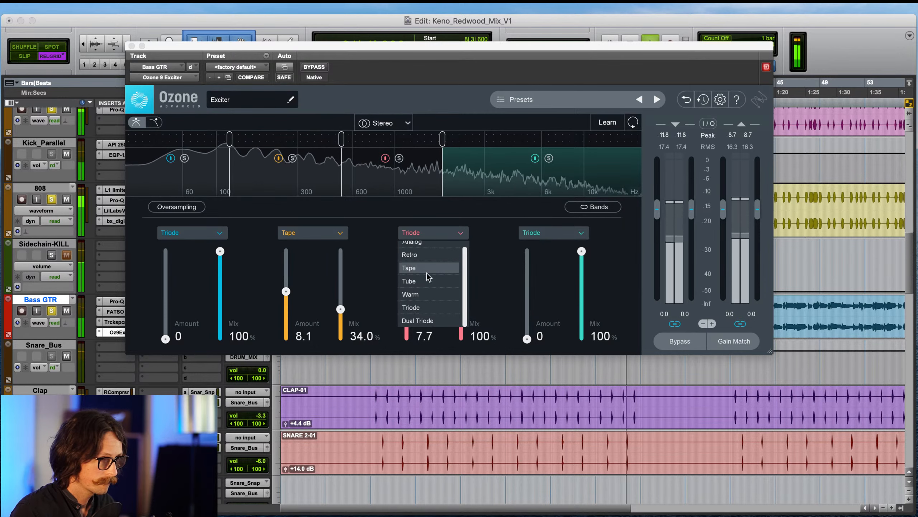
pyautogui.scroll(1, 428, 275)
pyautogui.click(425, 301)
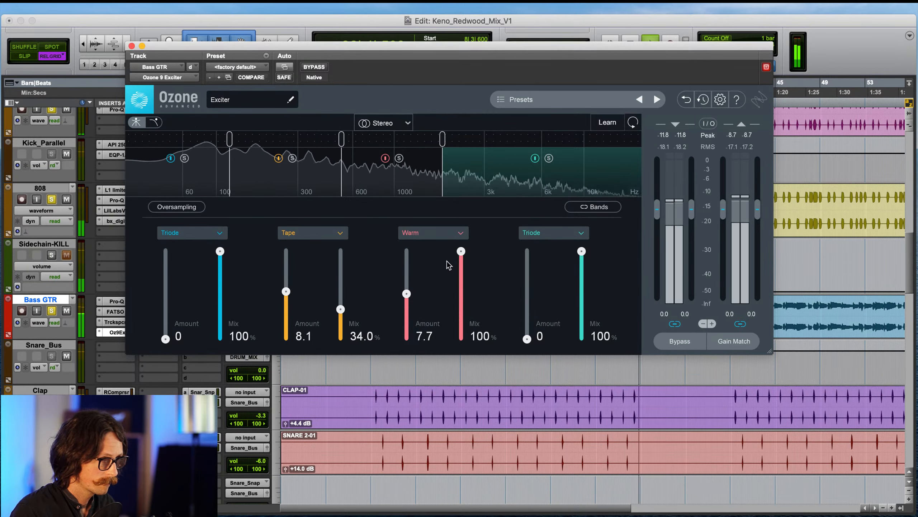
pyautogui.moveTo(407, 293); pyautogui.dragTo(407, 289)
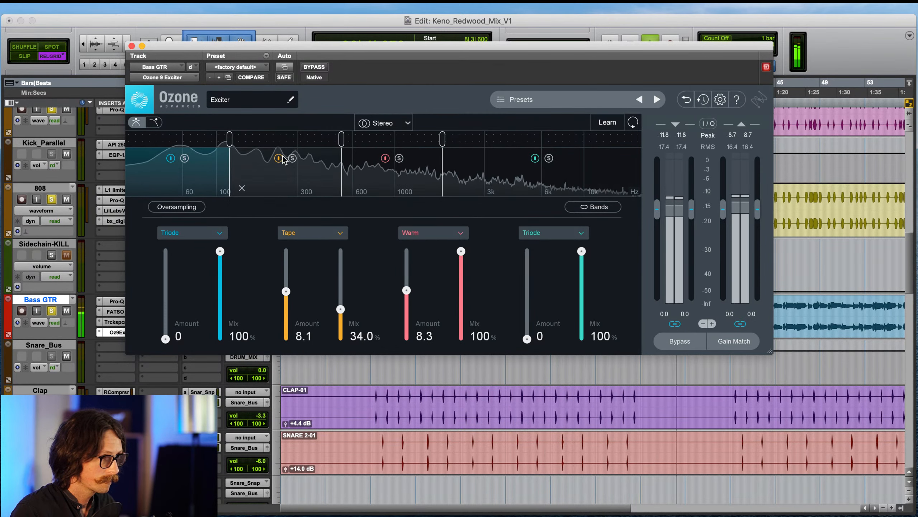
pyautogui.click(187, 182)
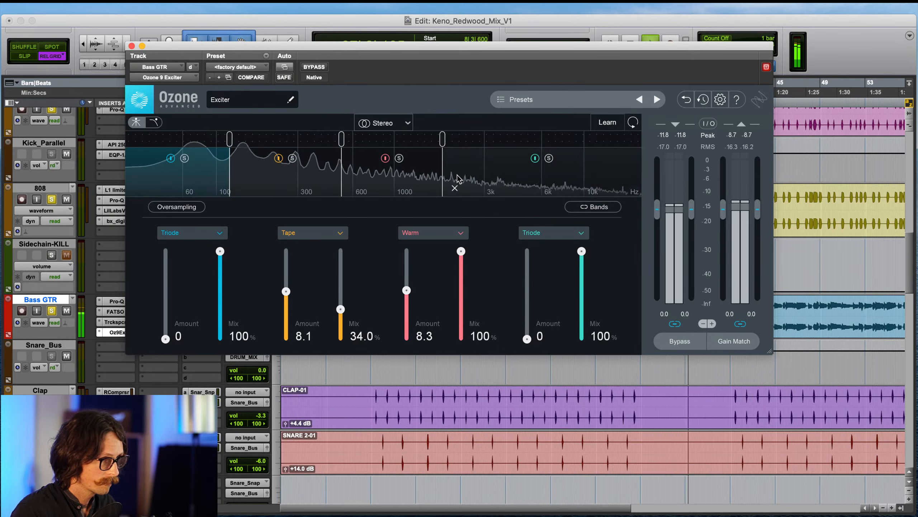
pyautogui.click(131, 46)
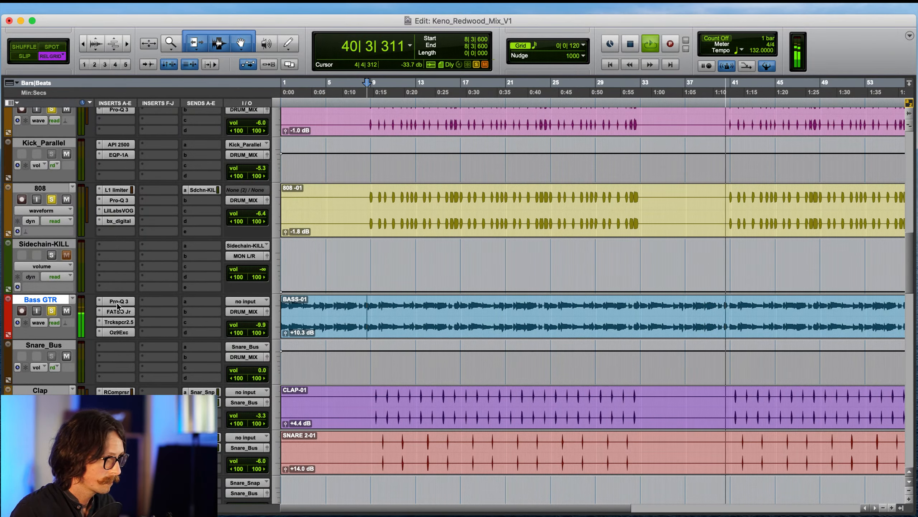
# - Copy the Bass GTR track's Pro-Q 3 into its insert slot F, setting the bell boost to +0.49 dB and the low cut to about 32 Hz
pyautogui.moveTo(118, 303); pyautogui.dragTo(155, 302)
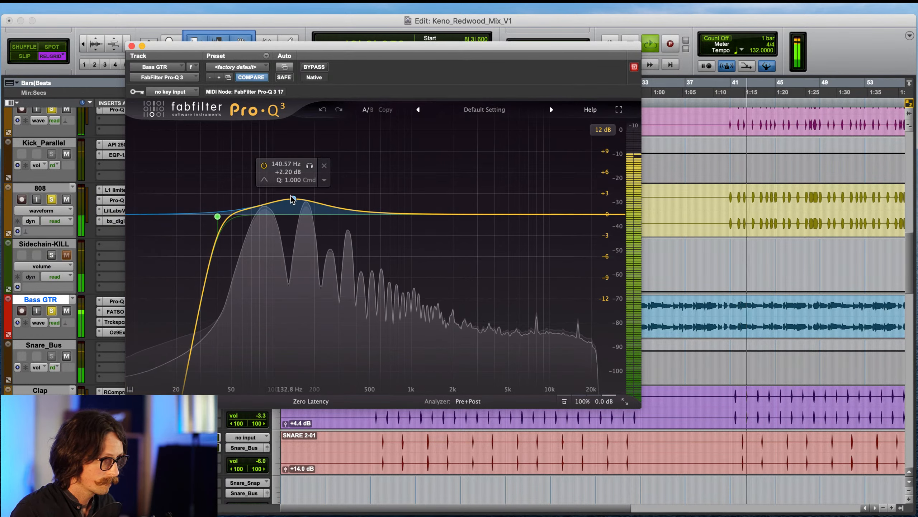
pyautogui.moveTo(291, 199); pyautogui.dragTo(297, 211)
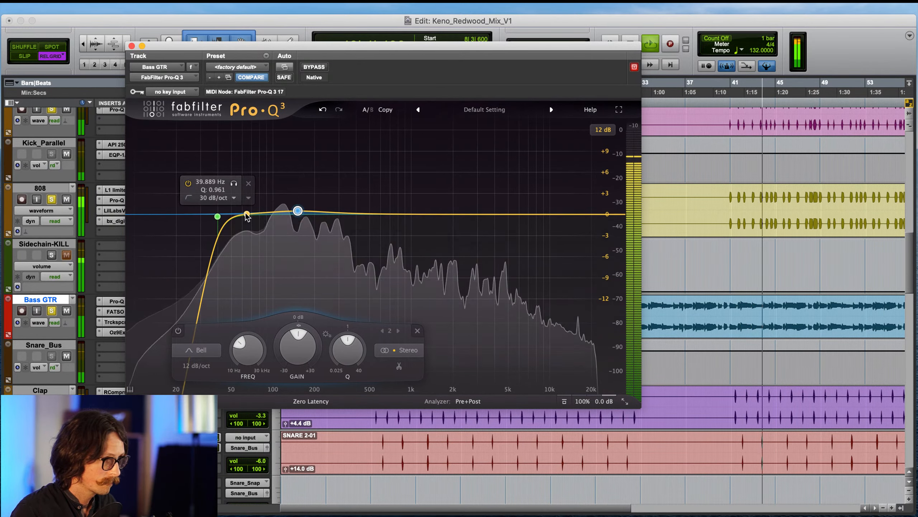
pyautogui.moveTo(217, 216); pyautogui.dragTo(205, 219)
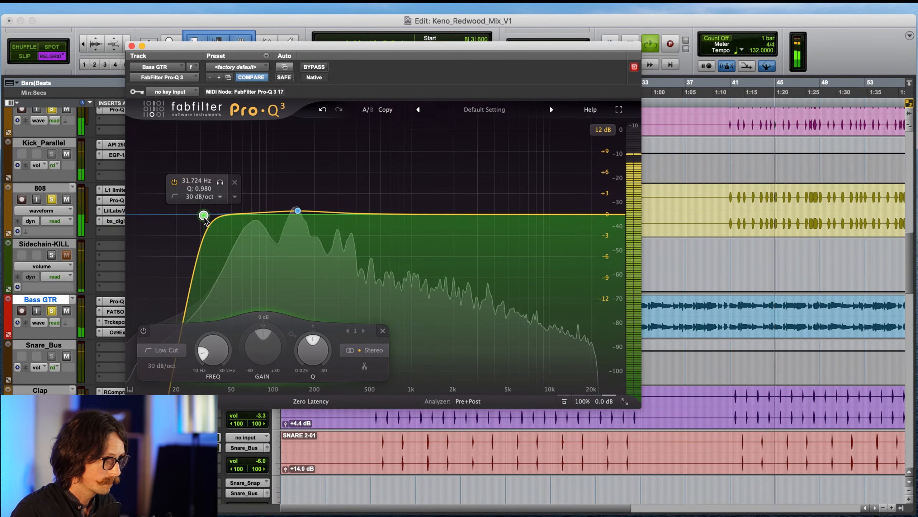
# - Add a bell boost of about 1 dB near 700 Hz and remove the 151.73 Hz bell band
pyautogui.moveTo(355, 217); pyautogui.dragTo(393, 211)
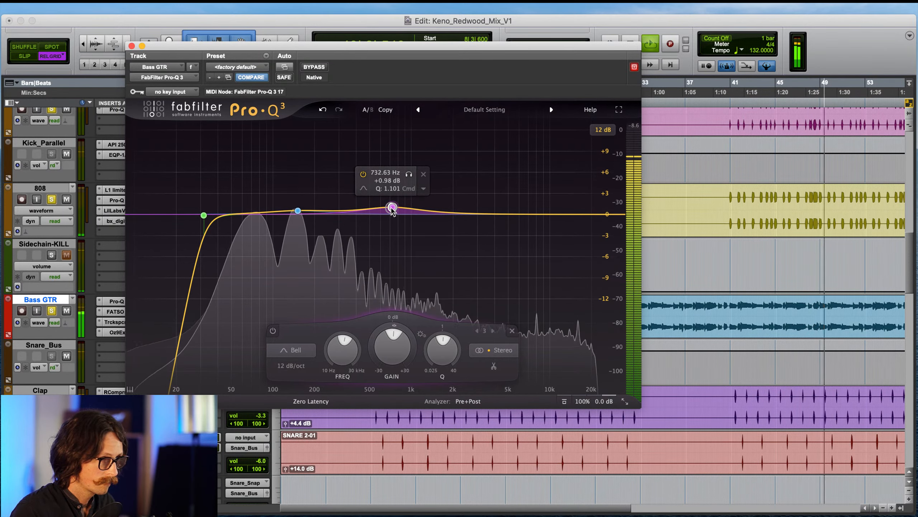
pyautogui.doubleClick(302, 215)
pyautogui.click(314, 177)
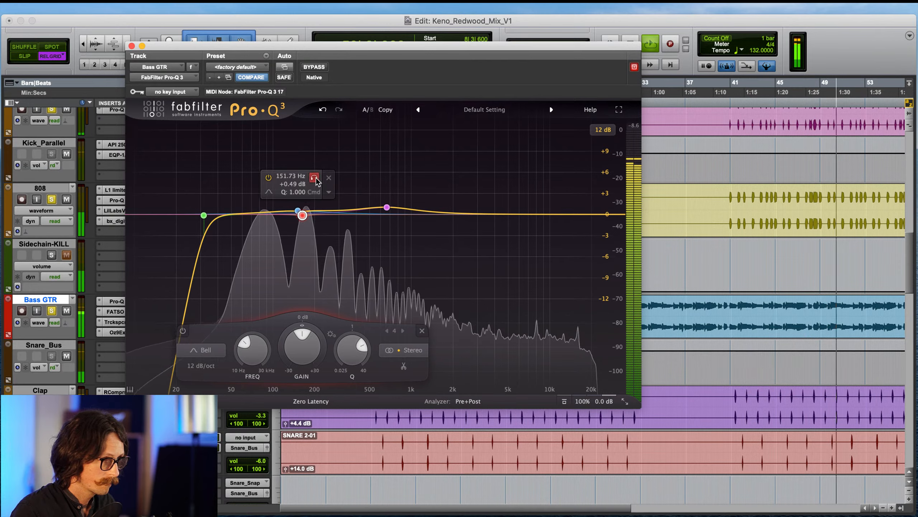
pyautogui.click(329, 177)
# - Shape a bell cut of about -1.7 dB near 280 Hz with a Q of about 1.14, fine-tune the low cut, and close Pro-Q 3
pyautogui.moveTo(303, 215); pyautogui.dragTo(334, 226)
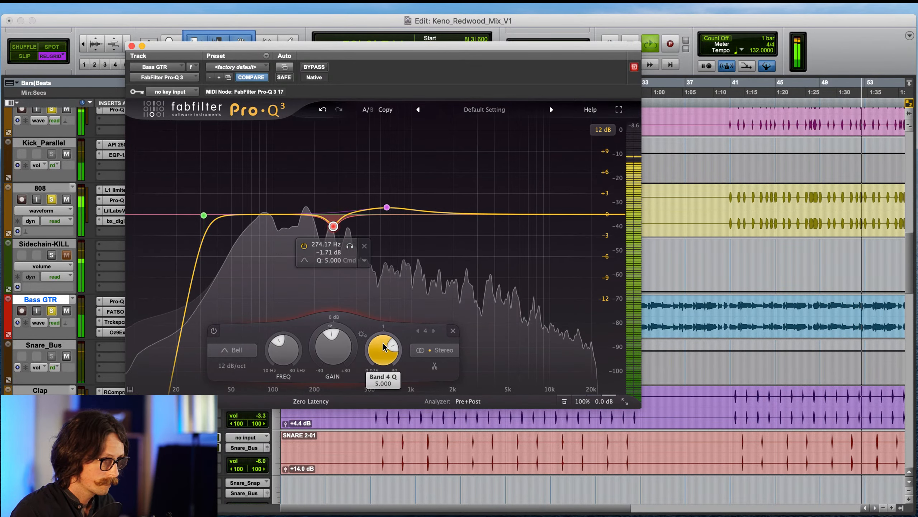
pyautogui.moveTo(383, 347); pyautogui.dragTo(375, 375)
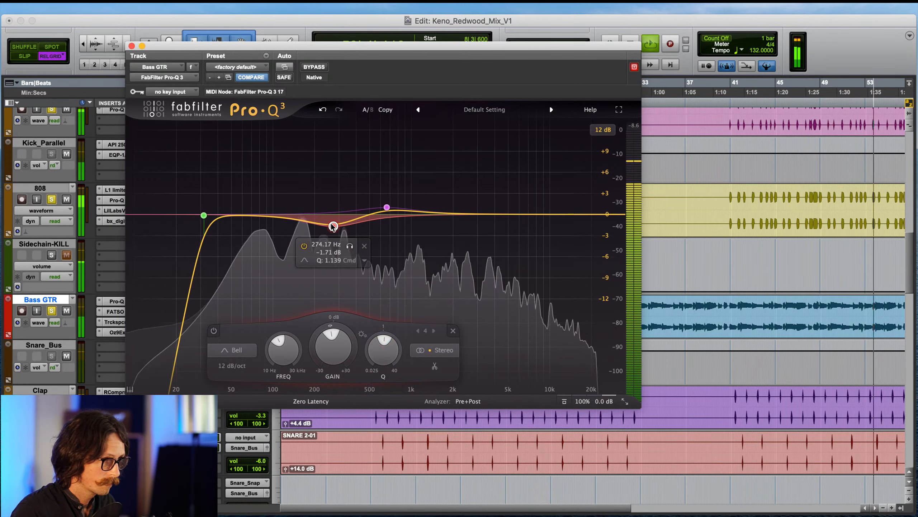
pyautogui.moveTo(333, 226); pyautogui.dragTo(335, 226)
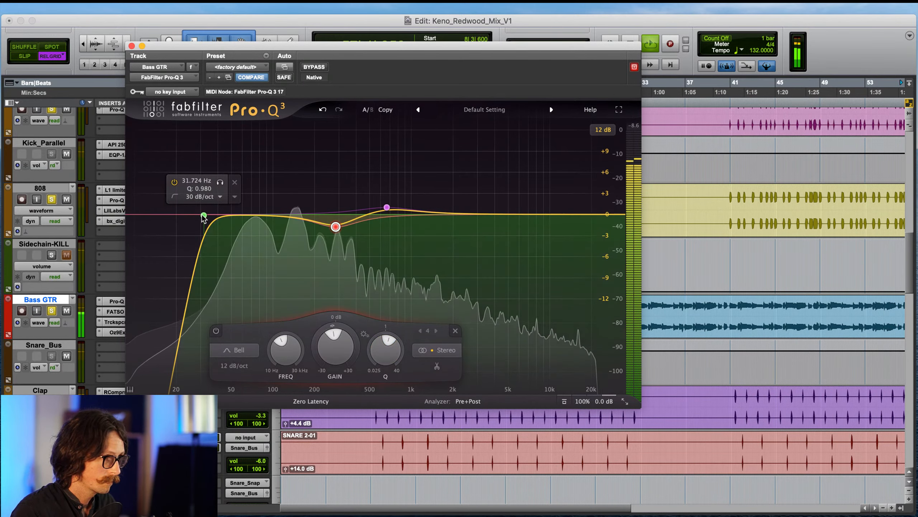
pyautogui.moveTo(202, 215); pyautogui.dragTo(205, 215)
pyautogui.click(131, 46)
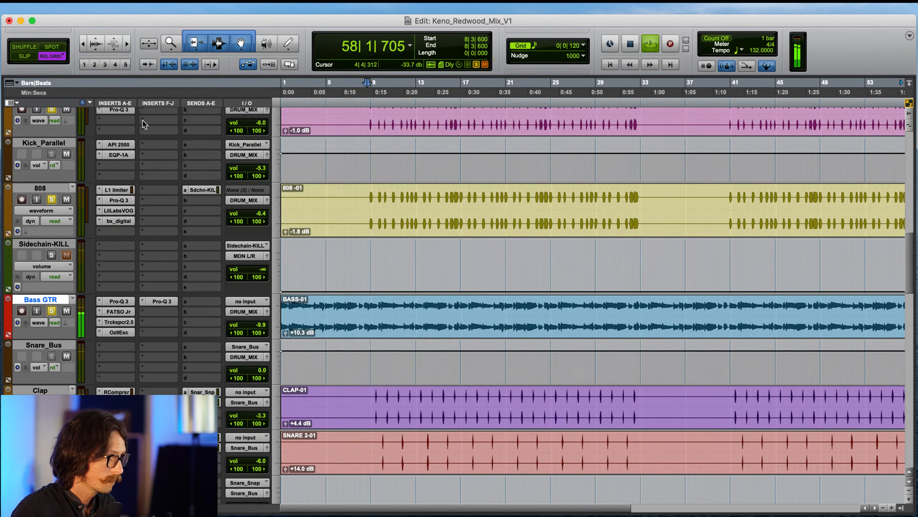
# - Raise the Bass GTR track's volume to -9.7 dB
pyautogui.click(259, 328)
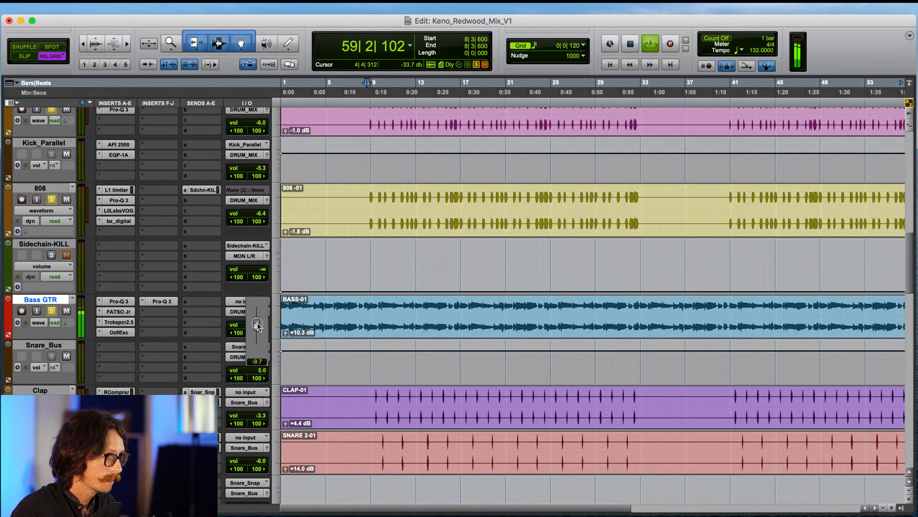
pyautogui.moveTo(257, 323); pyautogui.dragTo(258, 323)
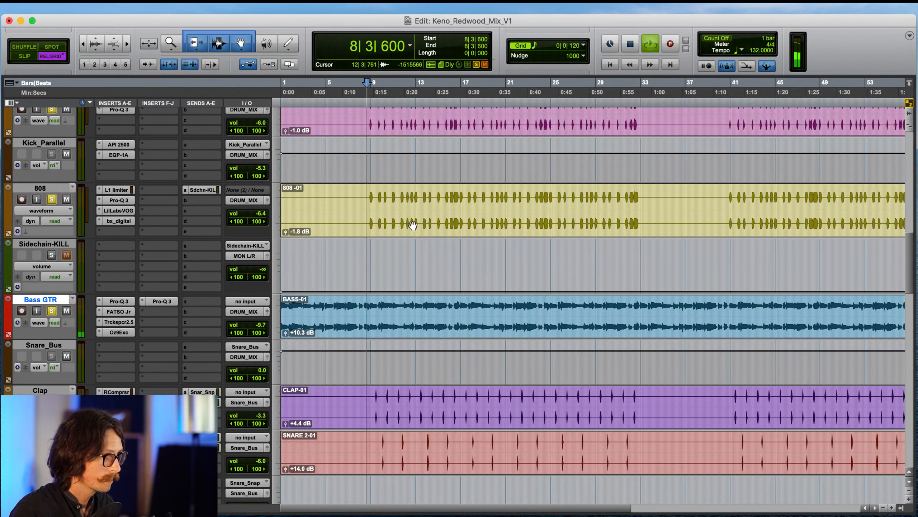
# - Lower the Bass GTR track's volume to -10.0 dB during playback
pyautogui.scroll(5, 413, 225)
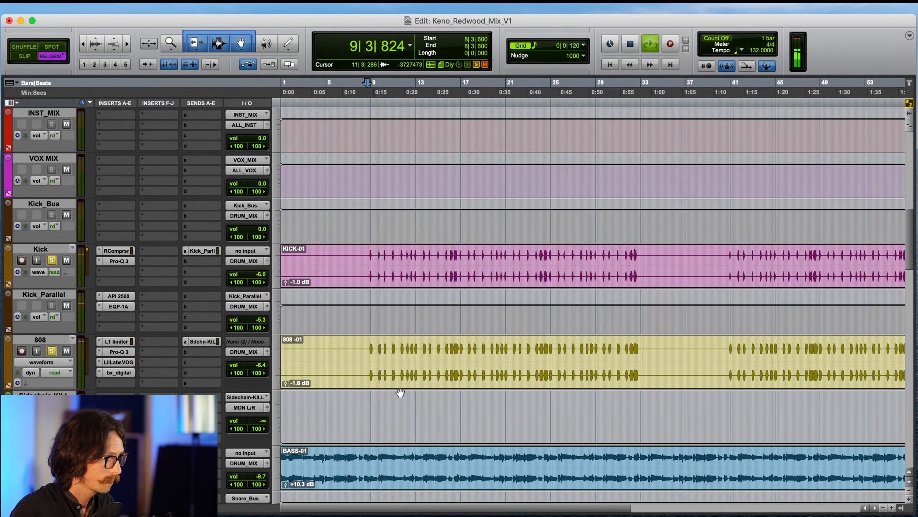
pyautogui.scroll(-6, 400, 392)
pyautogui.click(257, 295)
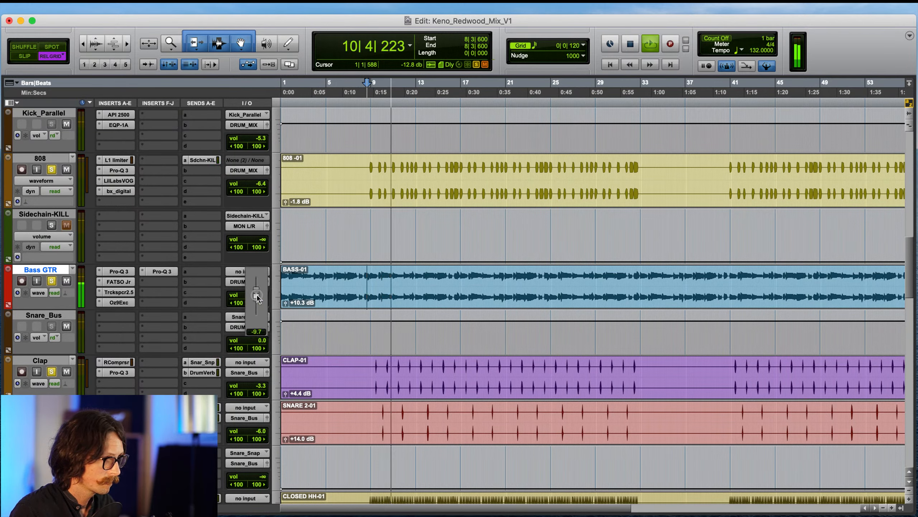
pyautogui.moveTo(256, 295); pyautogui.dragTo(257, 296)
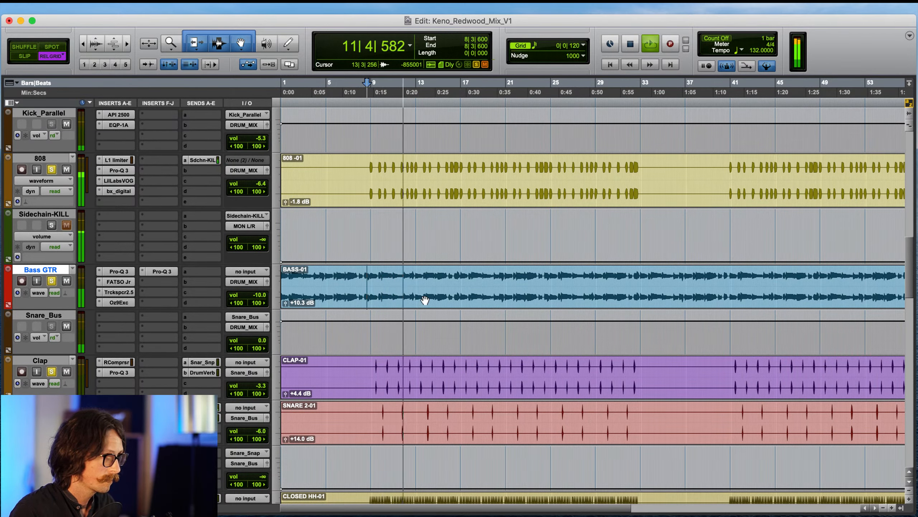
# - Hide the Sidechain-KILL track from the session view
pyautogui.scroll(3, 425, 300)
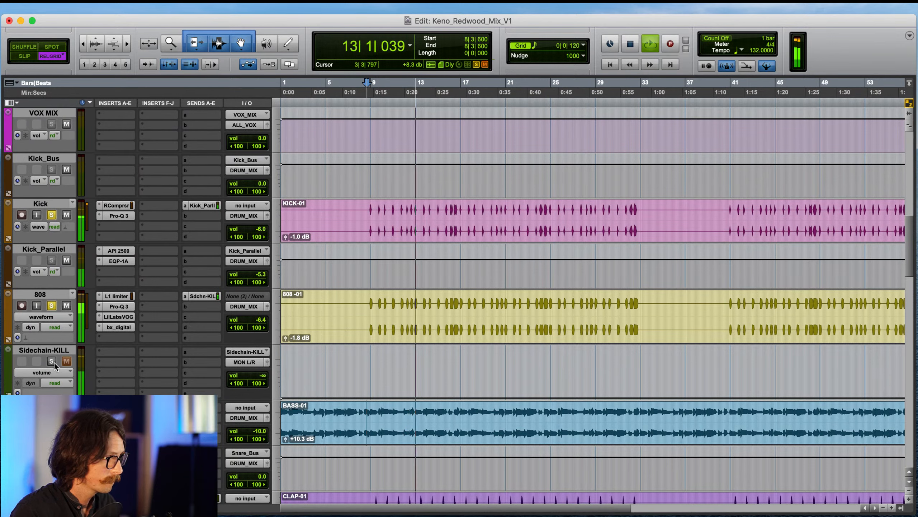
pyautogui.rightClick(56, 351)
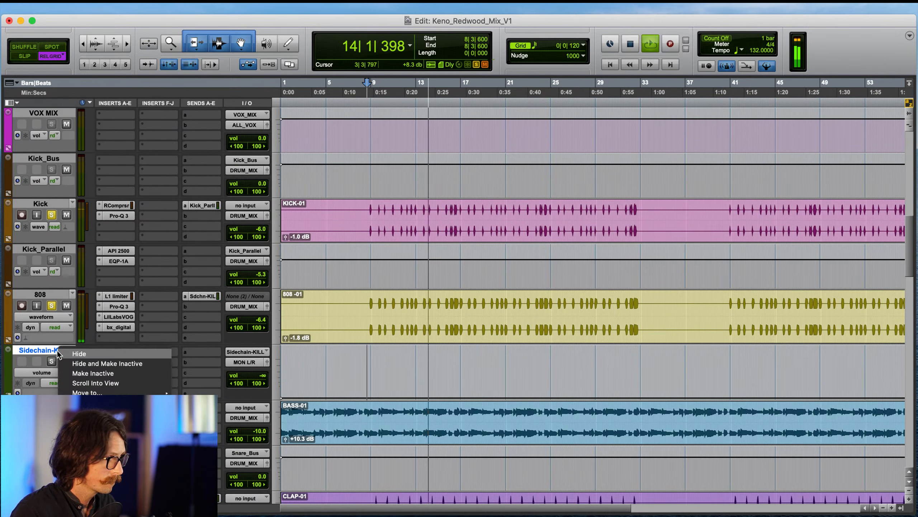
pyautogui.click(81, 354)
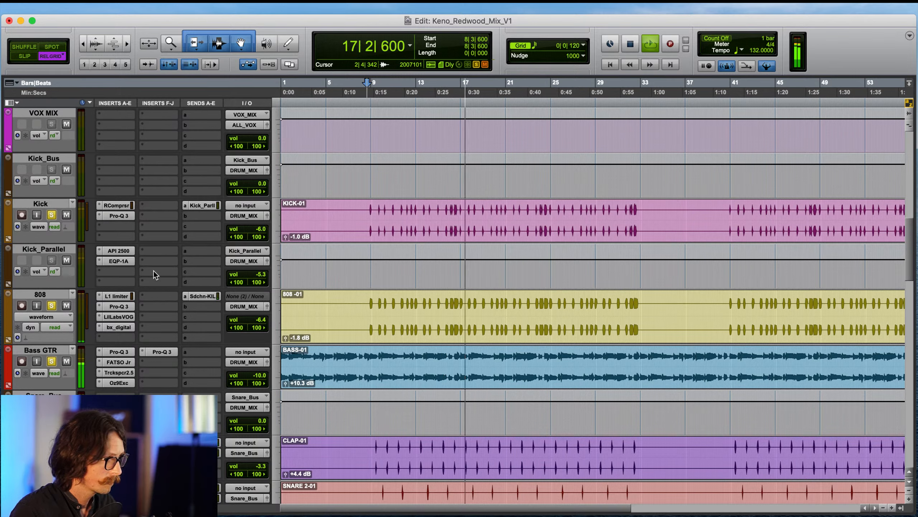
# - Reduce the amplitude of the Little Labs VOG on the 808 track slightly and close the plug-in
pyautogui.click(118, 317)
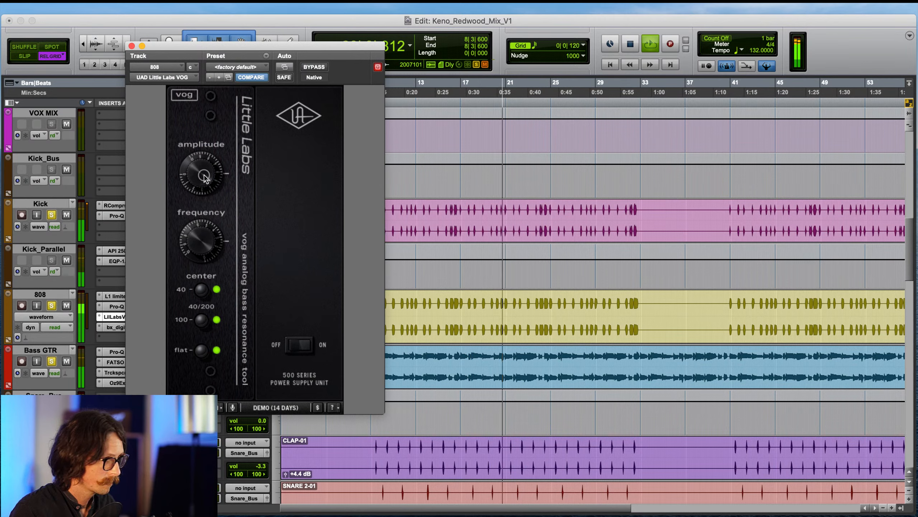
pyautogui.moveTo(203, 175); pyautogui.dragTo(200, 189)
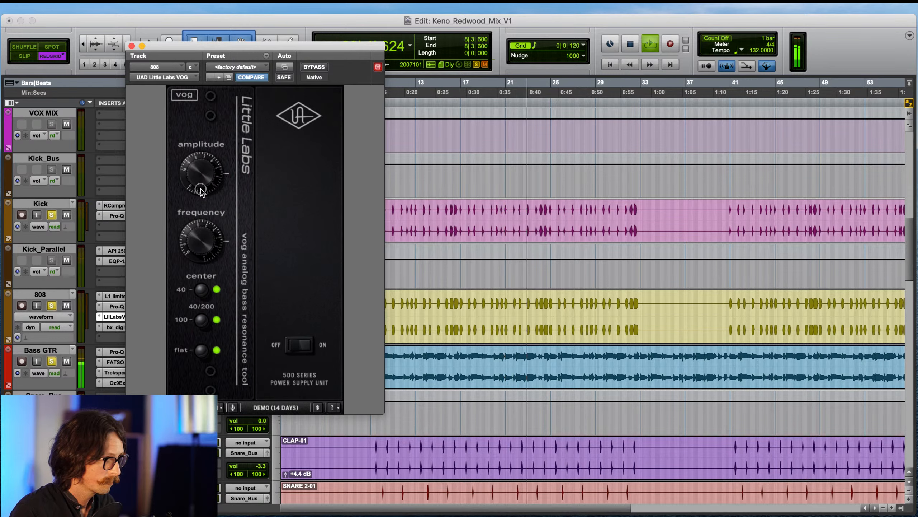
pyautogui.click(130, 45)
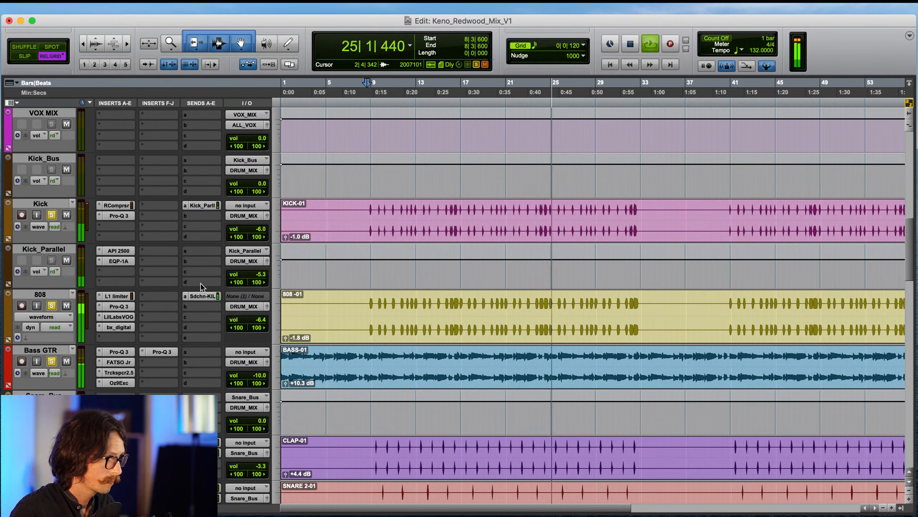
# - Raise the Kick_Parallel volume to -5.0 dB and the Kick volume to -5.8 dB
pyautogui.click(262, 274)
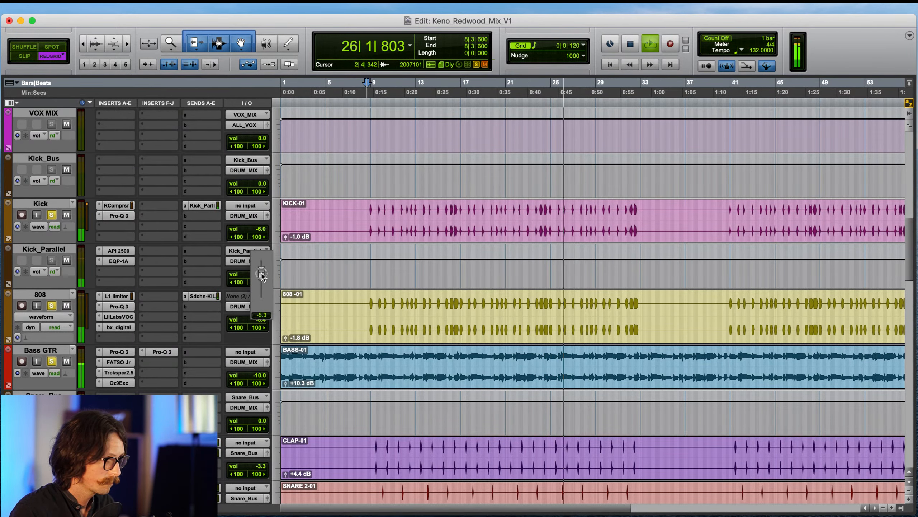
pyautogui.moveTo(261, 275); pyautogui.dragTo(262, 274)
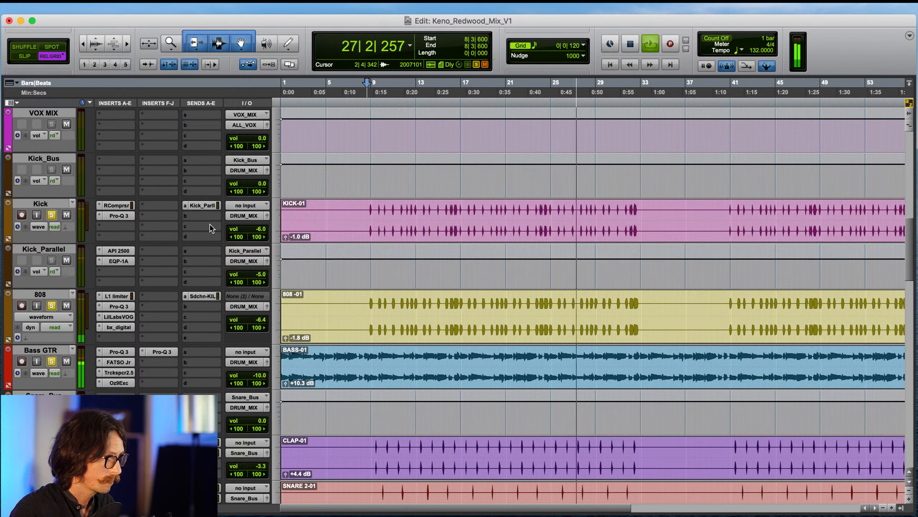
pyautogui.moveTo(262, 231); pyautogui.dragTo(262, 230)
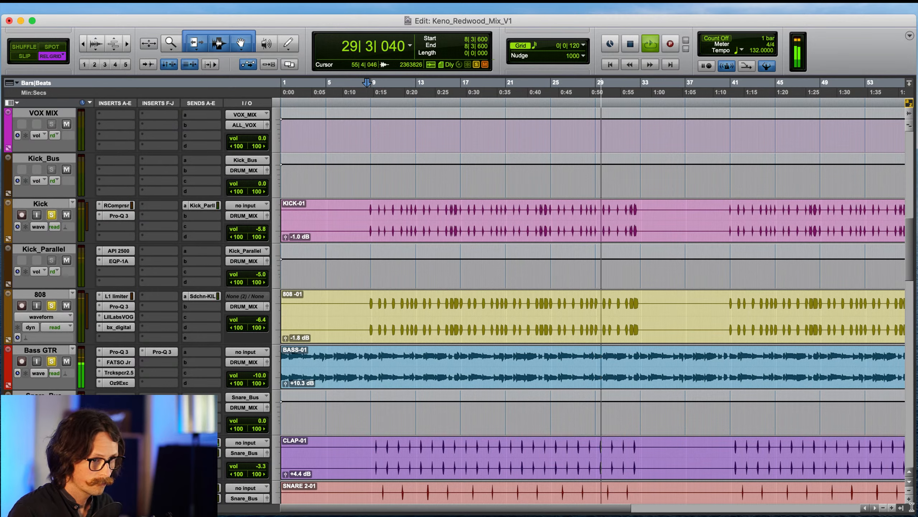
# - Remove the PAZ Analyzer and WLM Meter inserts from the Master 1 track and stop playback
pyautogui.scroll(15, 502, 399)
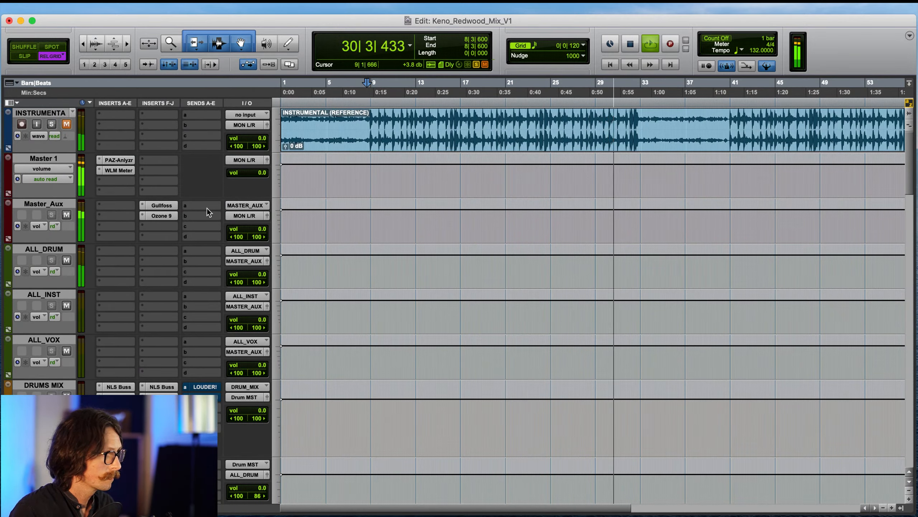
pyautogui.click(100, 160)
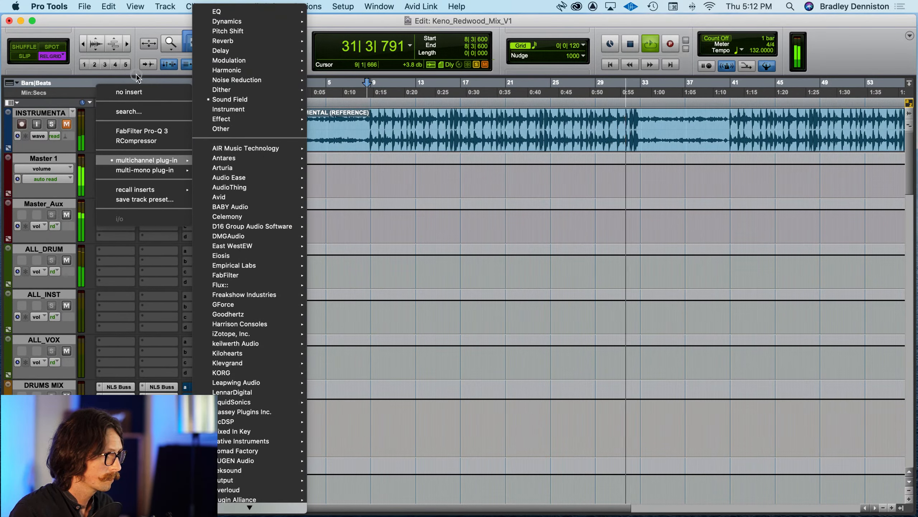
pyautogui.click(133, 90)
pyautogui.click(99, 171)
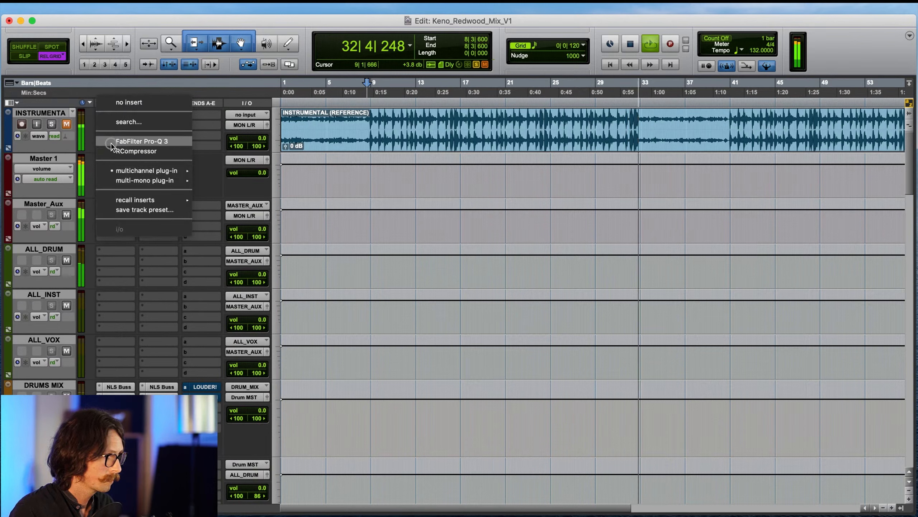
pyautogui.click(120, 102)
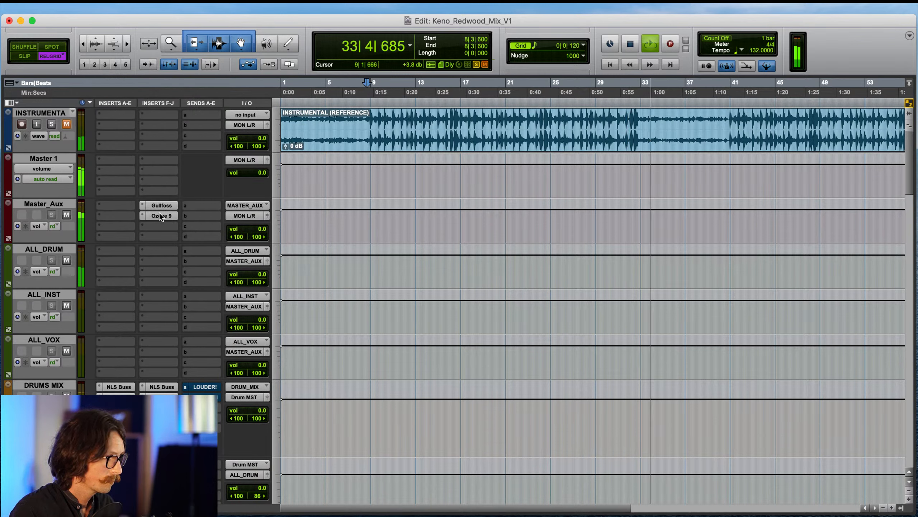
pyautogui.press('space')
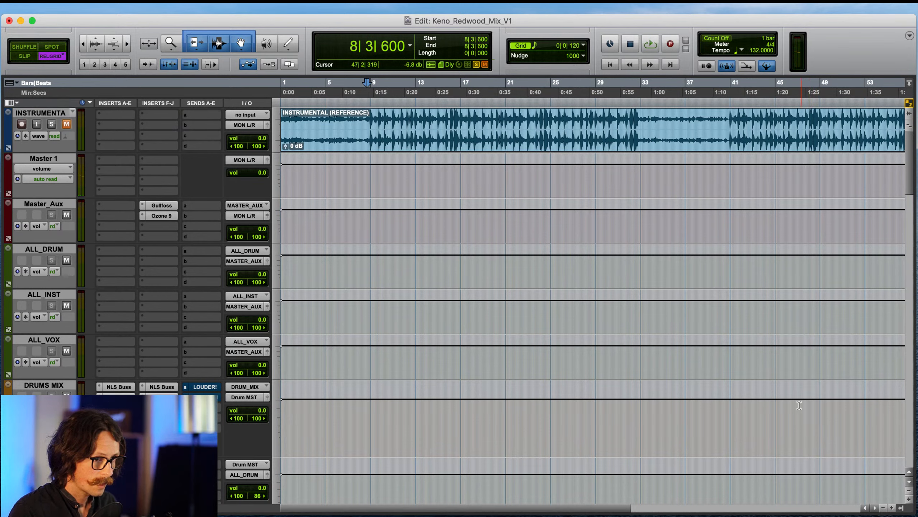
# - Check the Gullfoss settings on the Master_Aux track, then remove its Gullfoss and Ozone 9 inserts
pyautogui.click(34, 206)
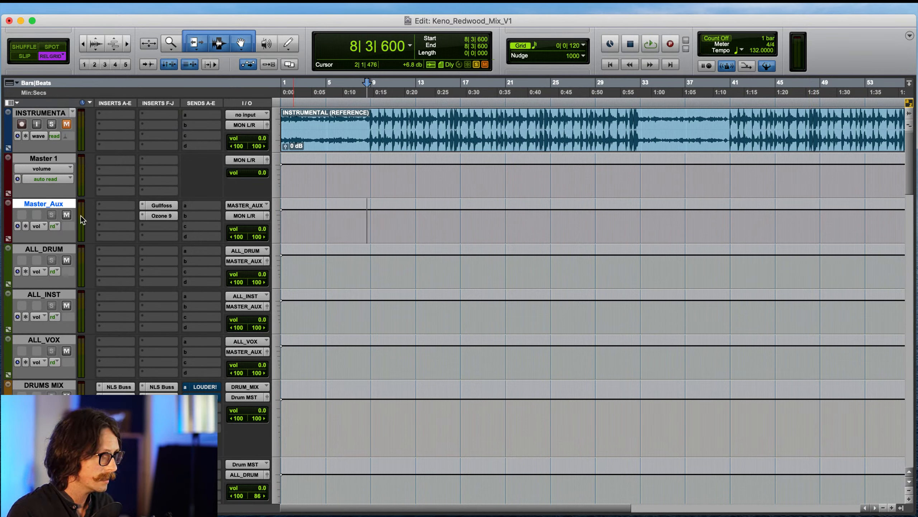
pyautogui.click(170, 205)
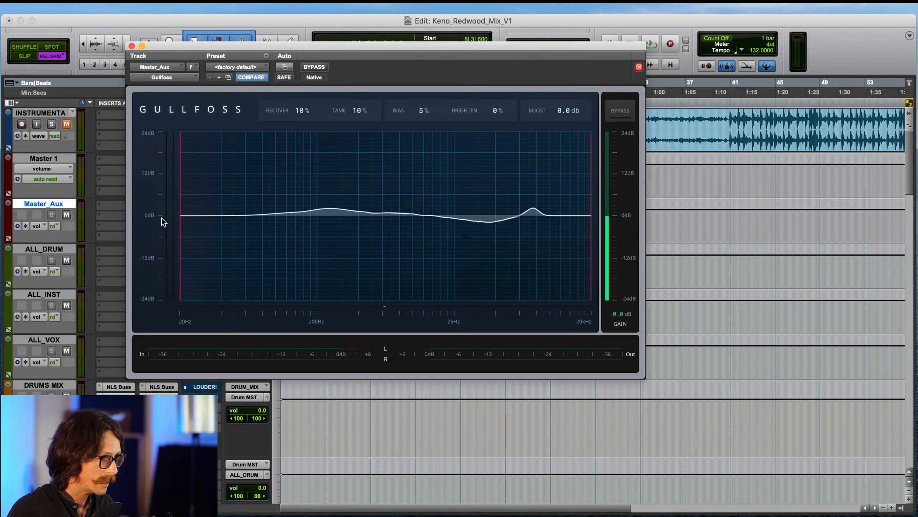
pyautogui.click(131, 45)
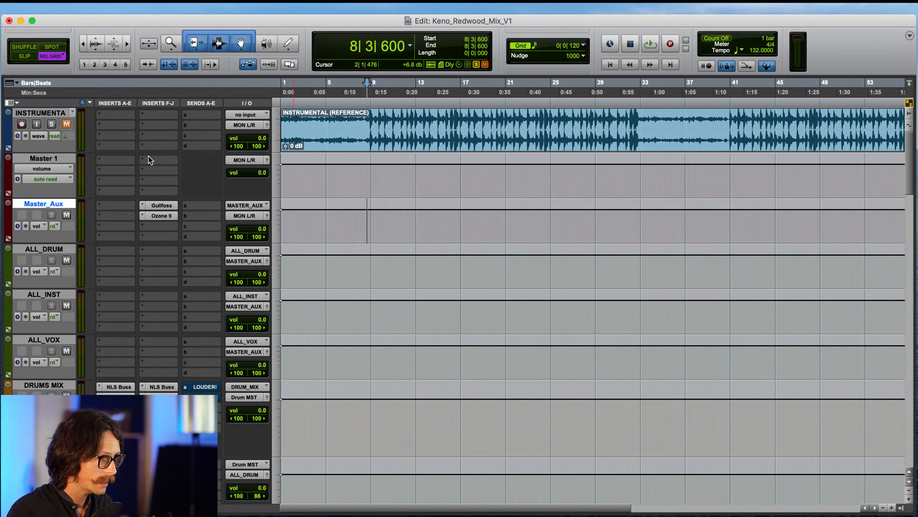
pyautogui.click(142, 204)
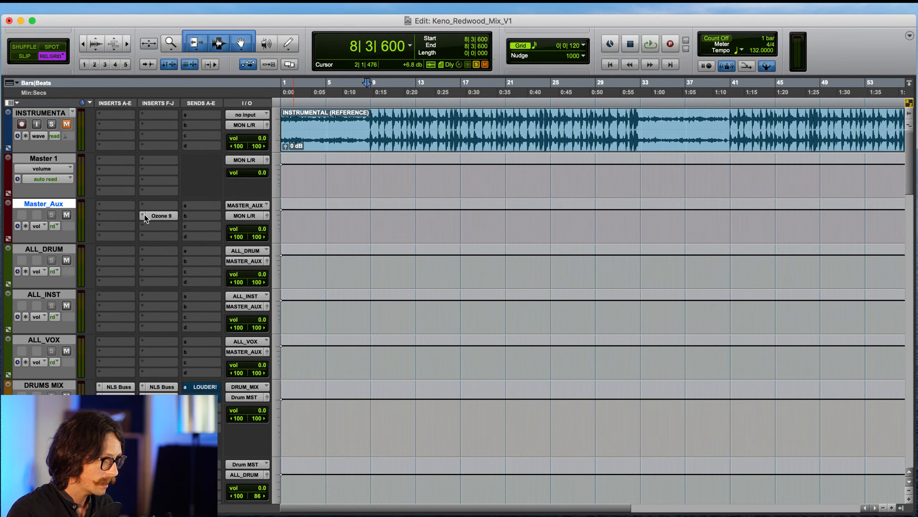
pyautogui.click(142, 216)
pyautogui.click(160, 147)
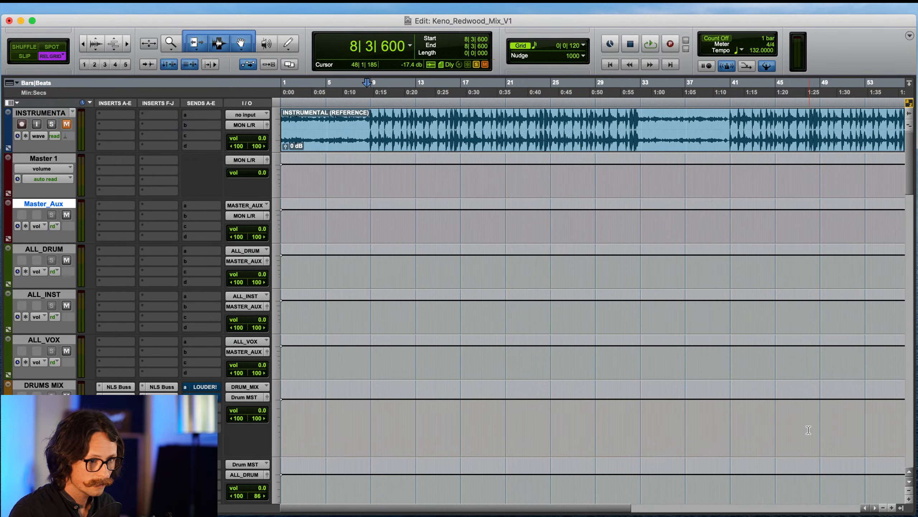
# - Play the mix and briefly mute and unmute the Master_Aux track
pyautogui.press('space')
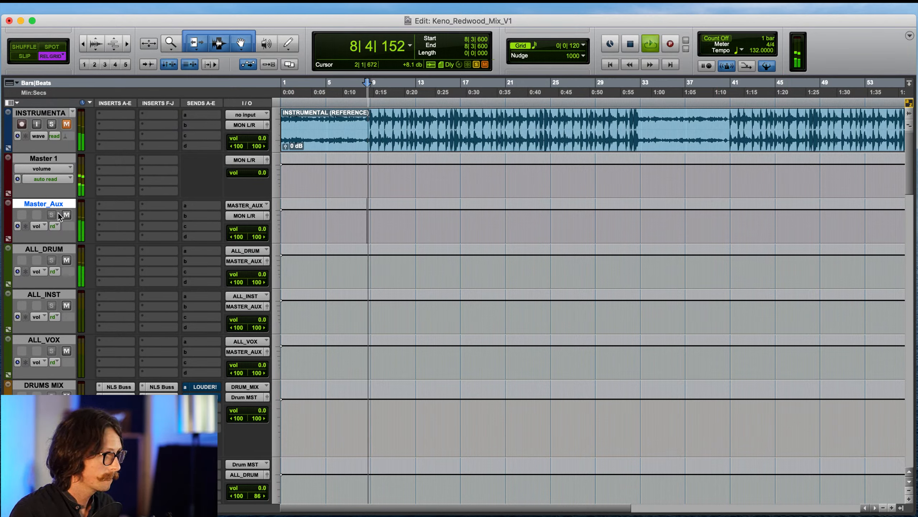
pyautogui.click(66, 215)
pyautogui.click(66, 214)
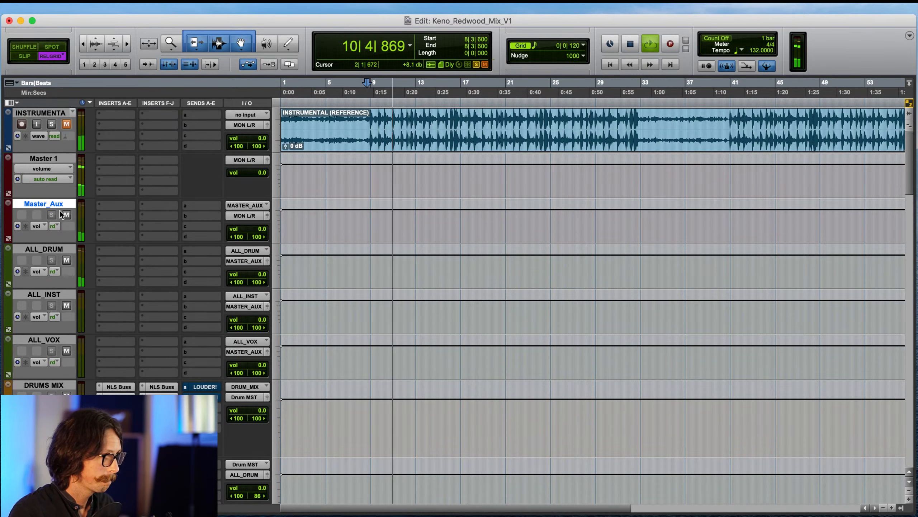
# - Review the Black Box HG-2 settings on the Drum MST track while the mix plays, close the plug-in and stop playback
pyautogui.scroll(-5, 379, 260)
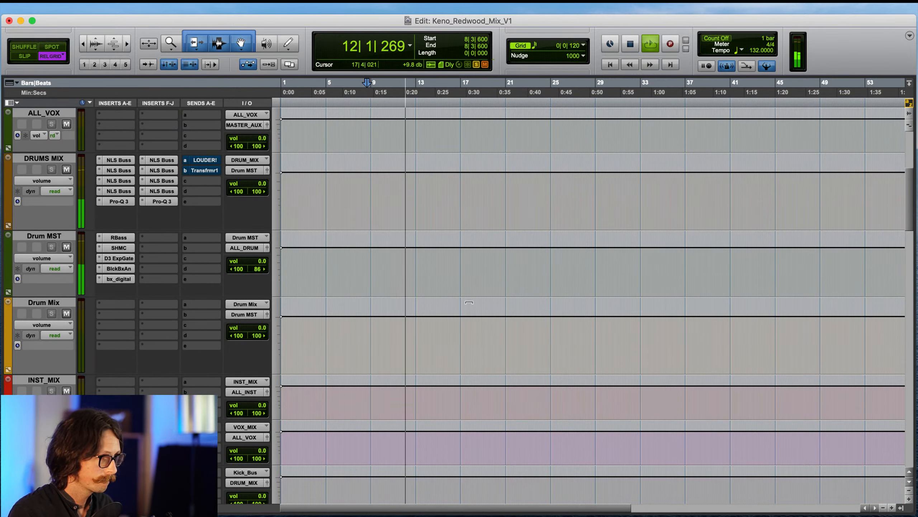
pyautogui.scroll(-8, 469, 304)
pyautogui.scroll(8, 468, 304)
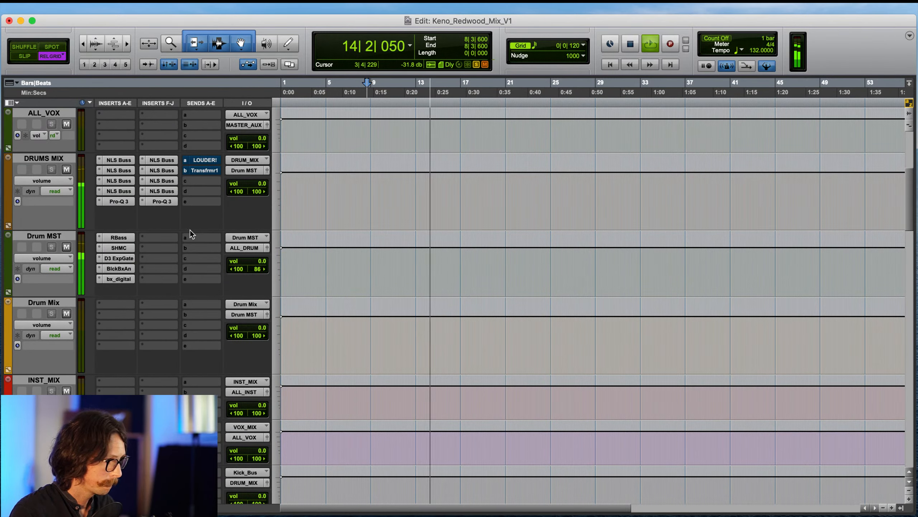
pyautogui.click(119, 268)
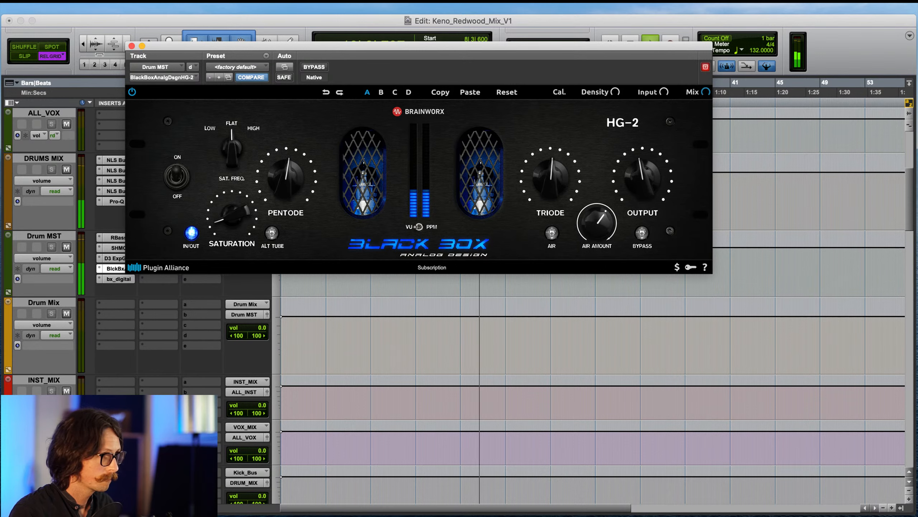
pyautogui.click(132, 46)
pyautogui.press('space')
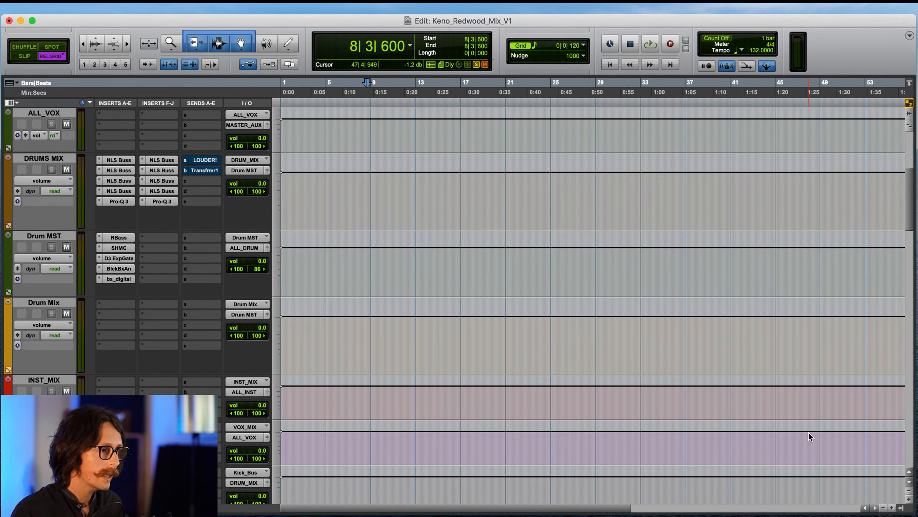
# - Increase the height of the Master_Aux track so that it shows five insert slots
pyautogui.scroll(1, 497, 323)
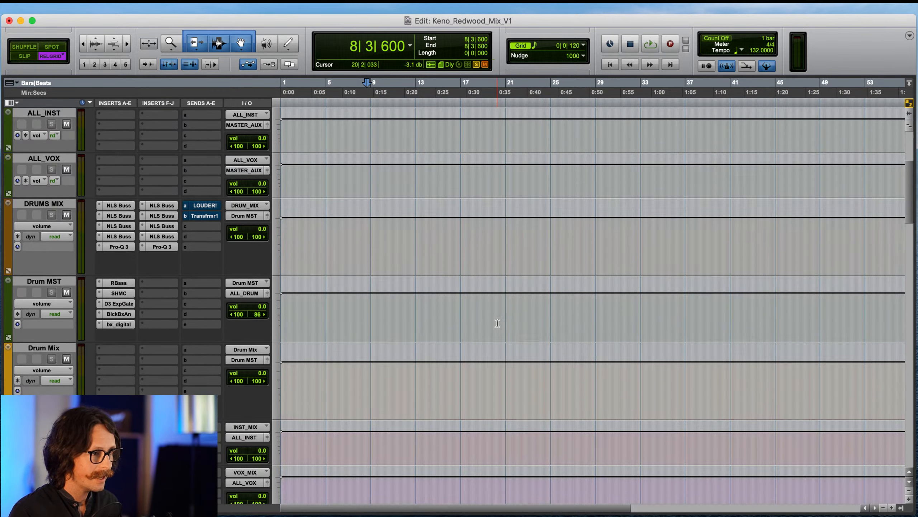
pyautogui.scroll(5, 498, 322)
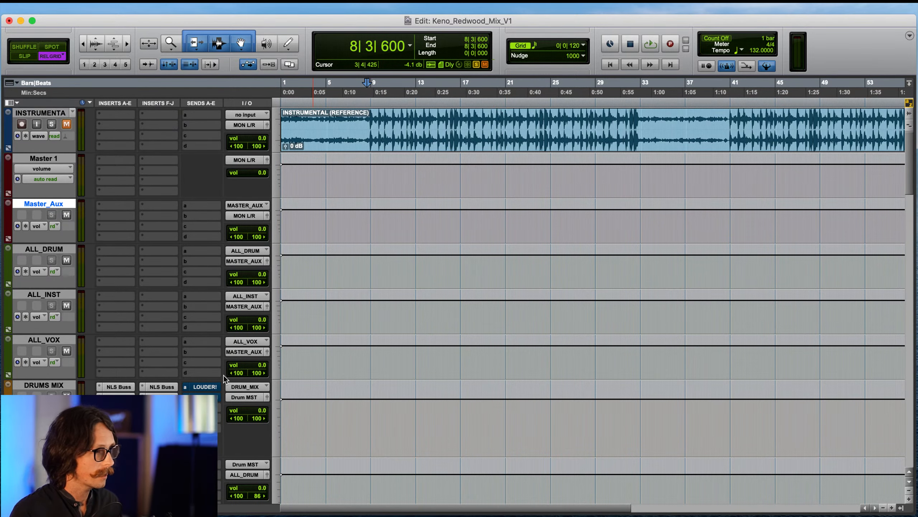
pyautogui.moveTo(56, 245); pyautogui.dragTo(46, 287)
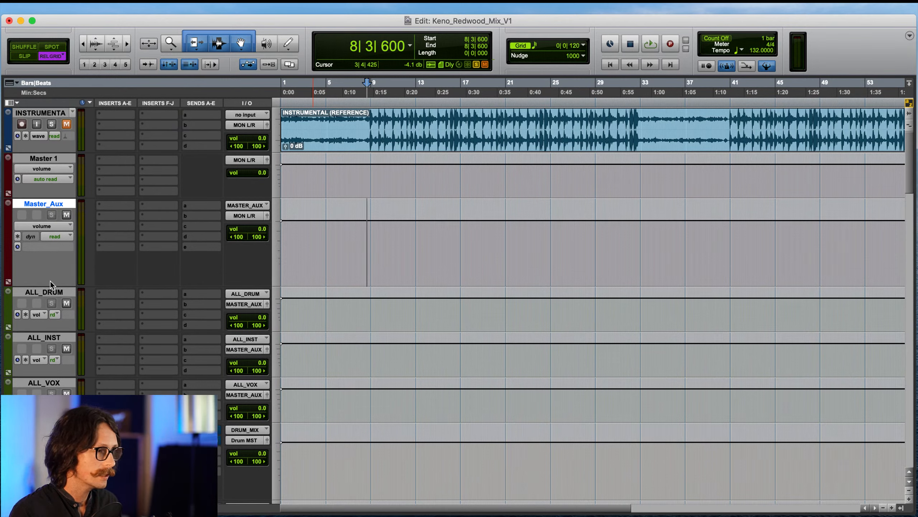
pyautogui.rightClick(47, 202)
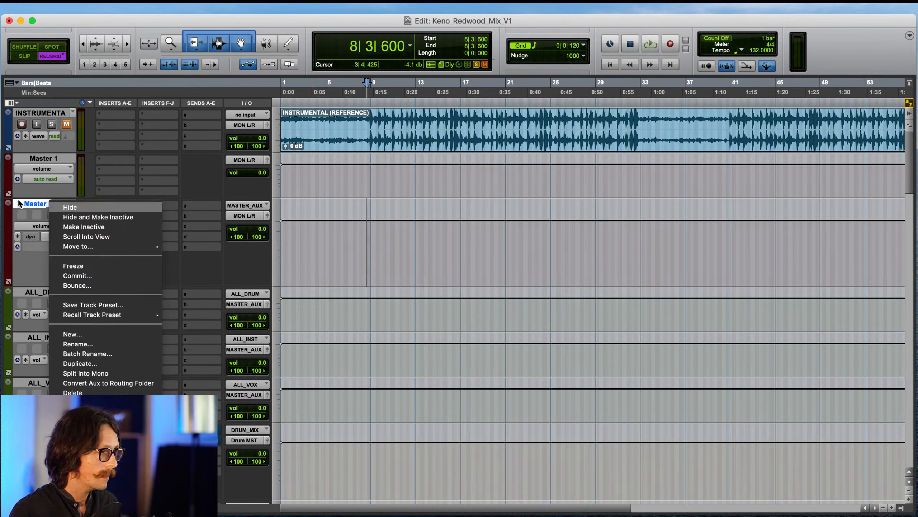
pyautogui.click(20, 204)
pyautogui.click(107, 206)
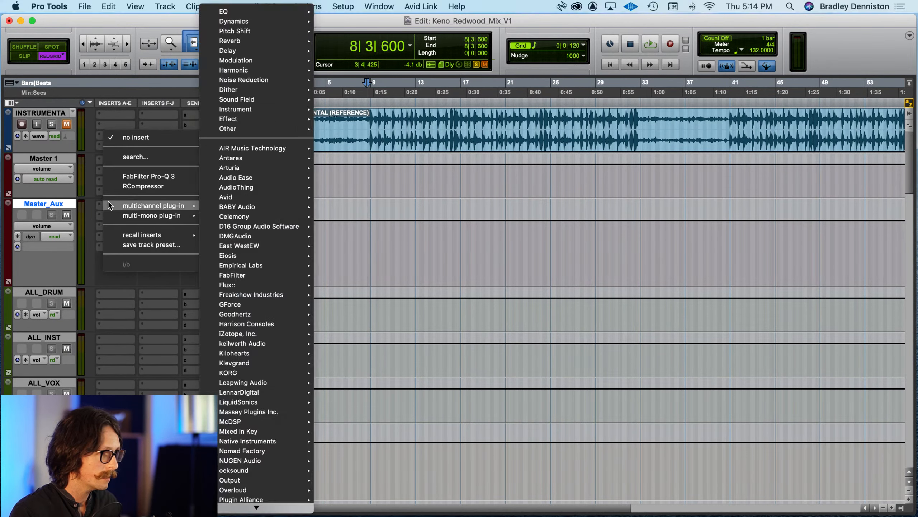
pyautogui.click(98, 206)
# - Insert the stereo bx_townhouse Buss Compressor in the first insert slot of the Master_Aux track and reposition its window
pyautogui.click(112, 207)
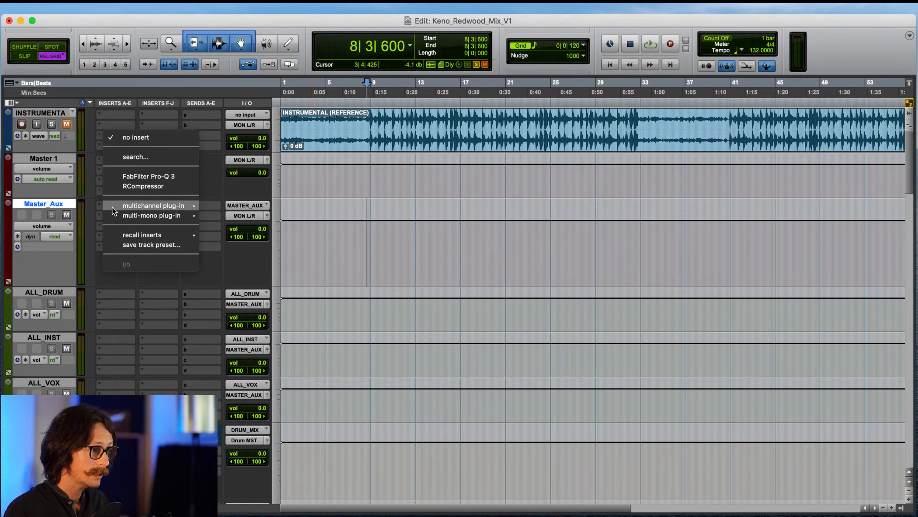
pyautogui.moveTo(143, 207)
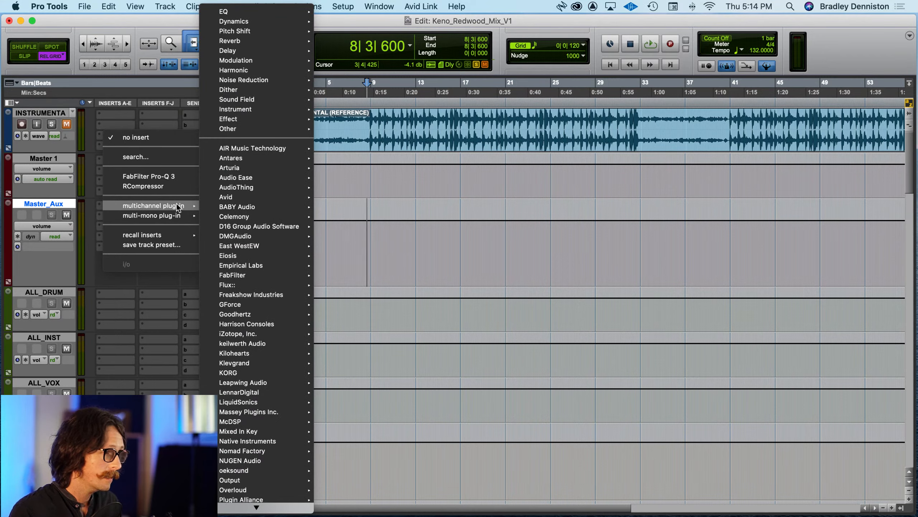
pyautogui.moveTo(247, 215)
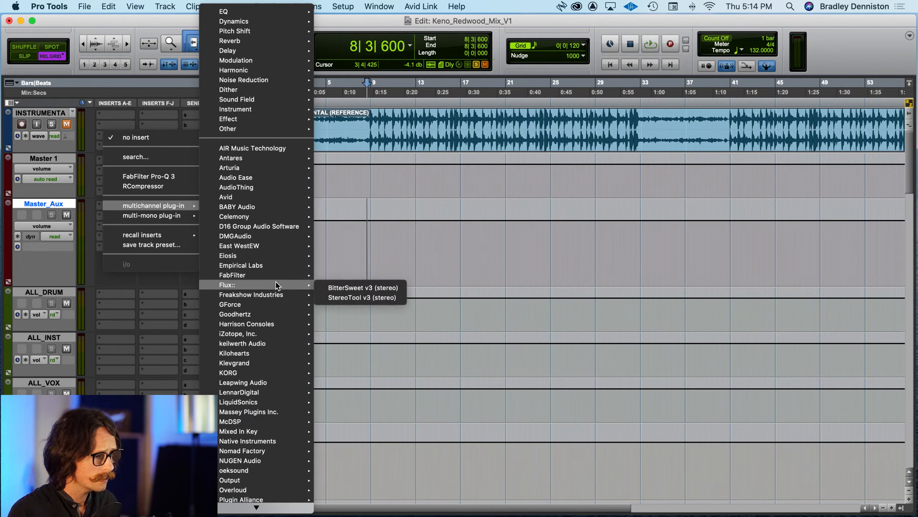
pyautogui.scroll(-6, 274, 365)
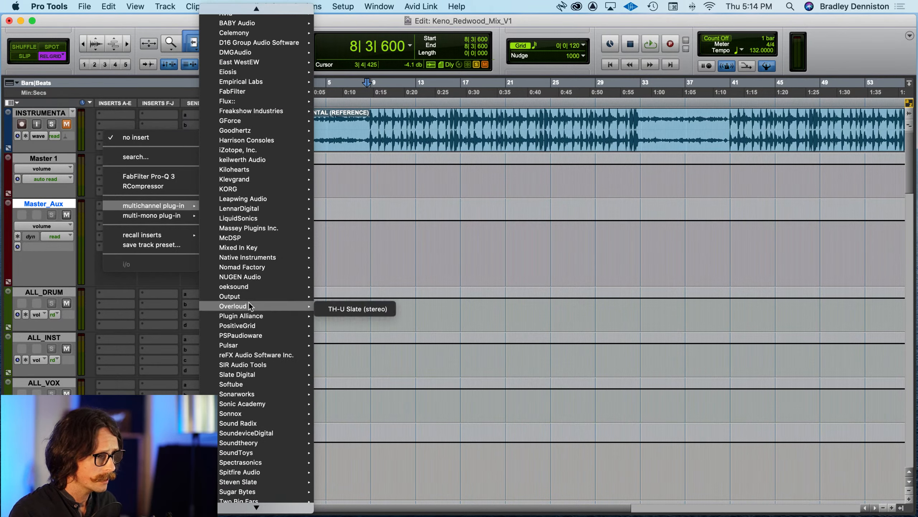
pyautogui.moveTo(250, 326)
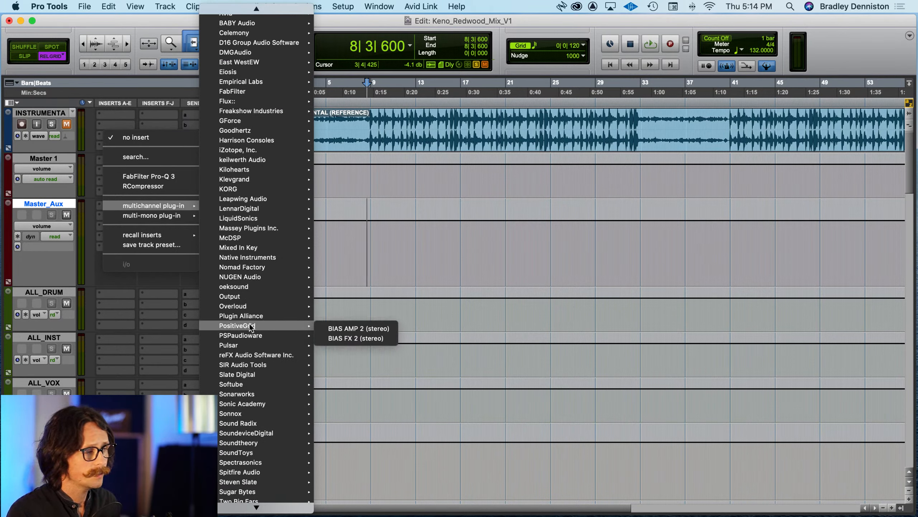
pyautogui.moveTo(258, 342)
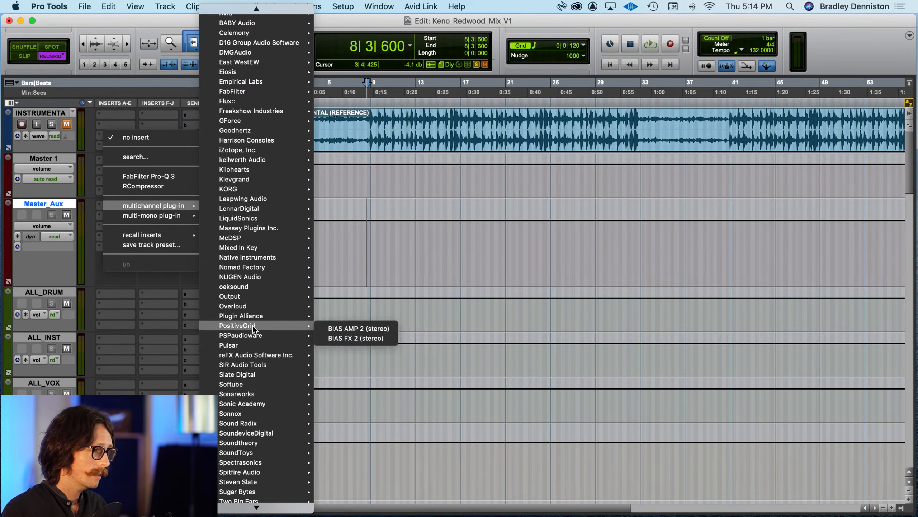
pyautogui.moveTo(269, 238)
pyautogui.write('to')
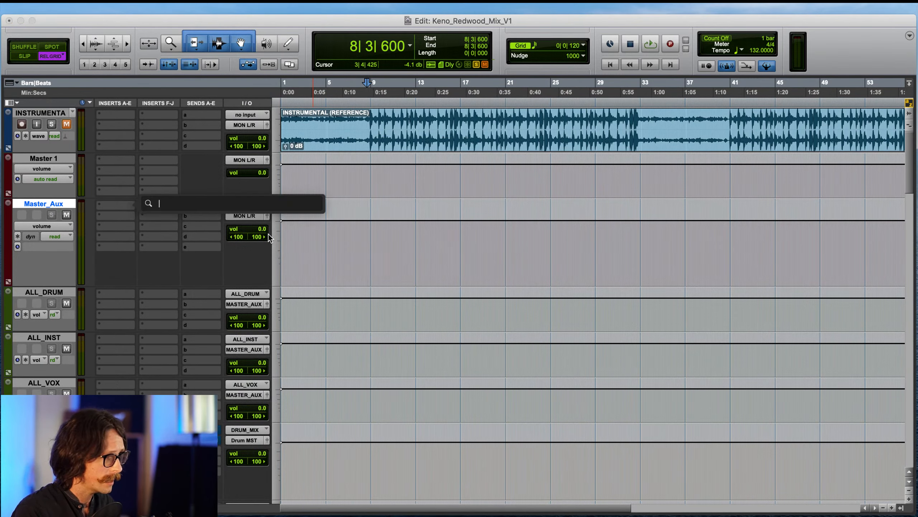
pyautogui.write('wn')
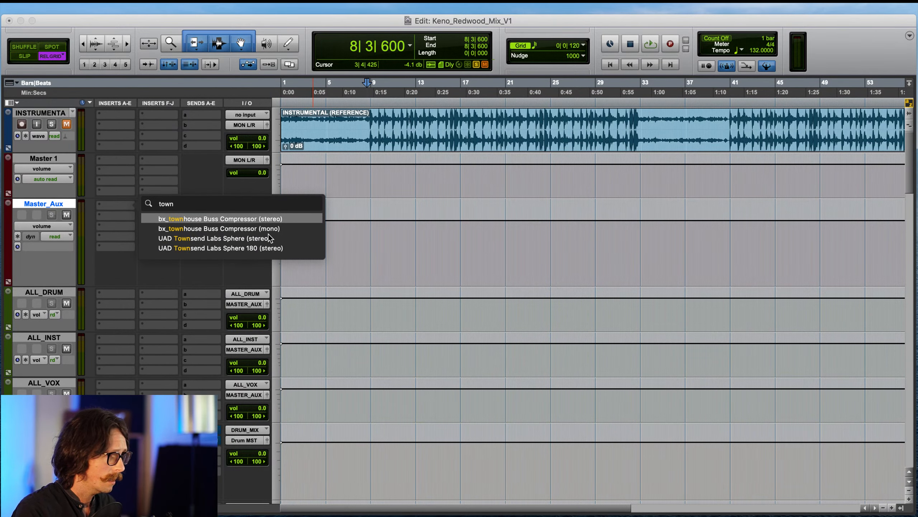
pyautogui.click(259, 217)
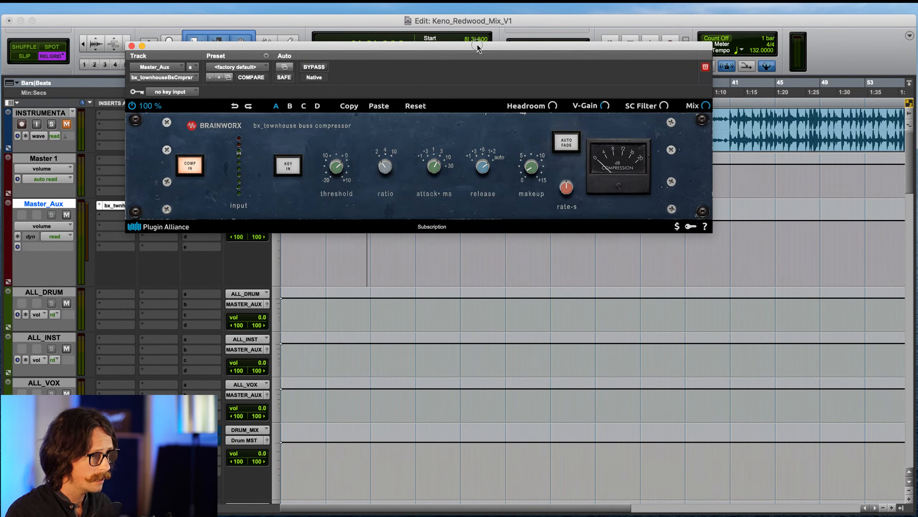
pyautogui.moveTo(477, 44); pyautogui.dragTo(462, 32)
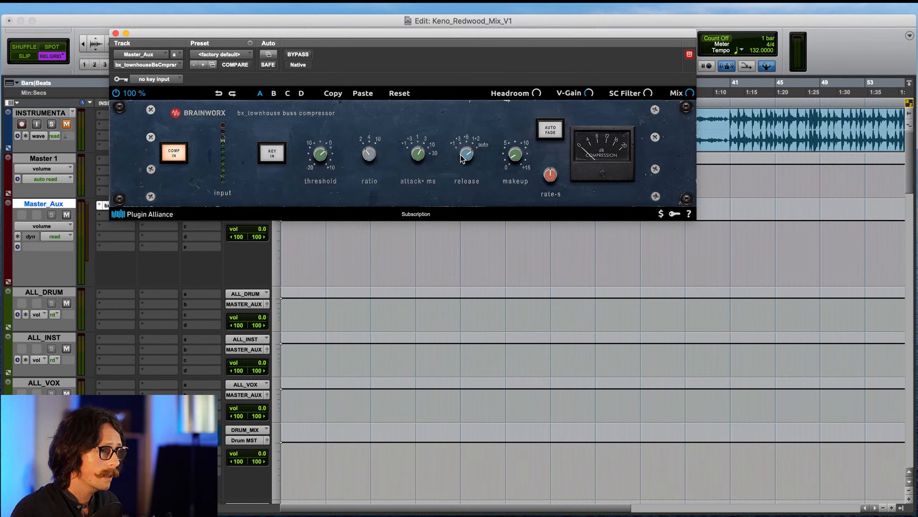
# - Slow the buss compressor's attack towards 30 ms, then play the mix and lower the threshold slightly
pyautogui.moveTo(418, 156)
pyautogui.moveTo(418, 157); pyautogui.dragTo(418, 138)
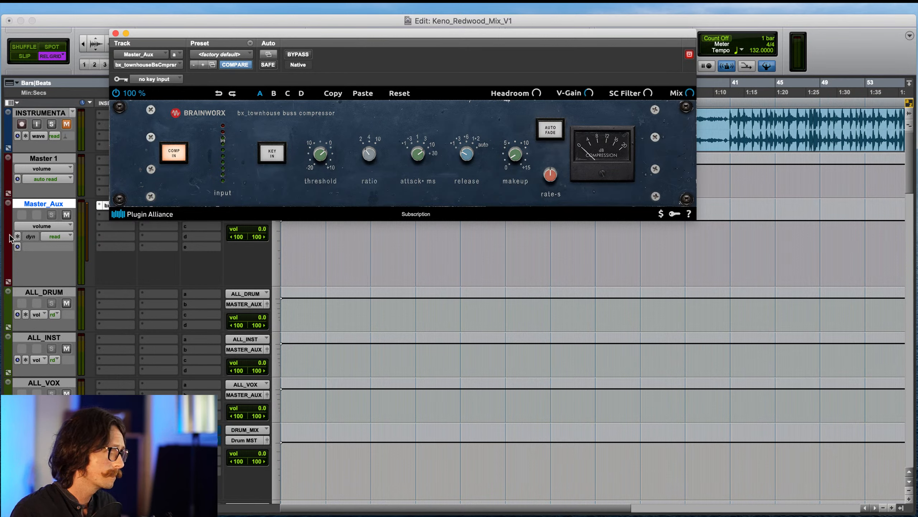
pyautogui.click(40, 270)
pyautogui.press('space')
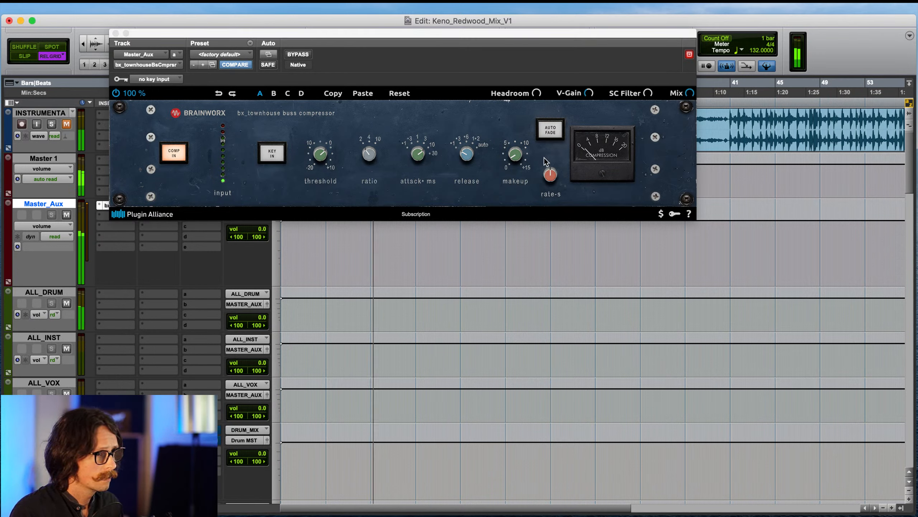
pyautogui.click(321, 163)
pyautogui.moveTo(321, 162); pyautogui.dragTo(321, 173)
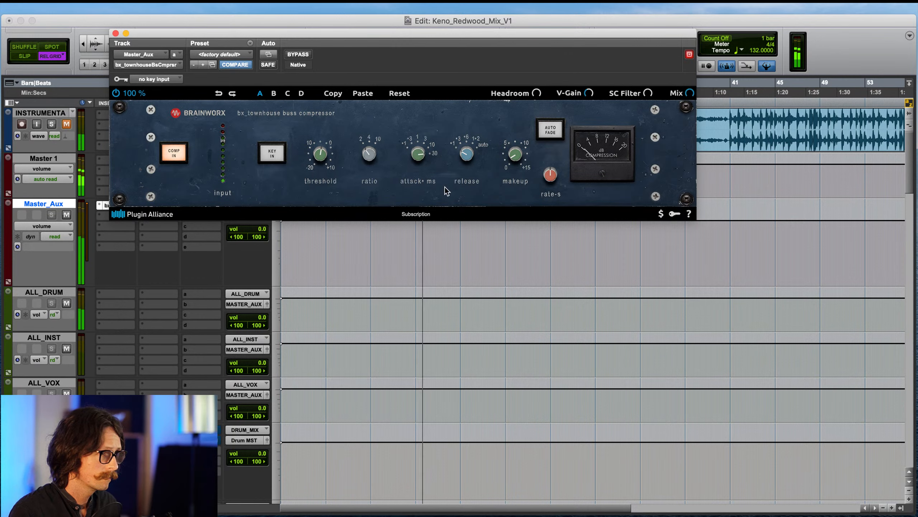
# - Raise the compressor's makeup gain to about 3.7 dB and adjust its side-chain filter while the mix plays
pyautogui.moveTo(320, 156)
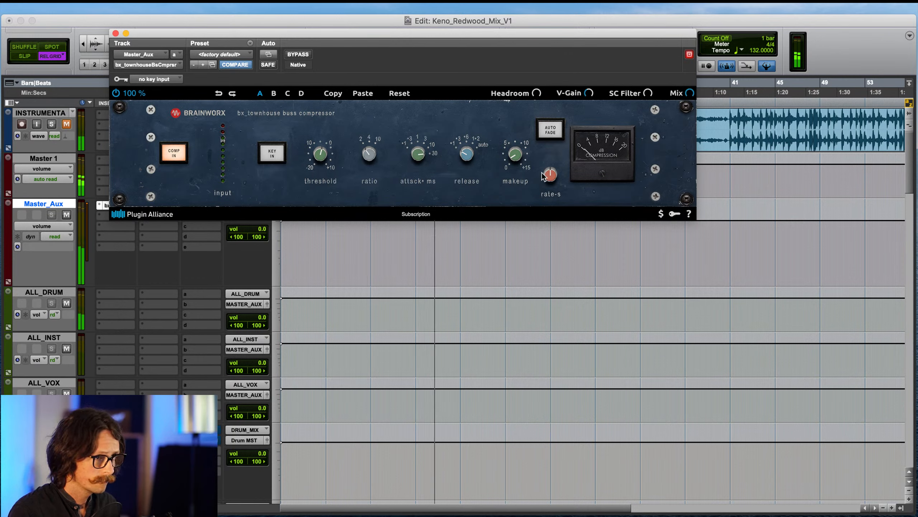
pyautogui.moveTo(512, 142)
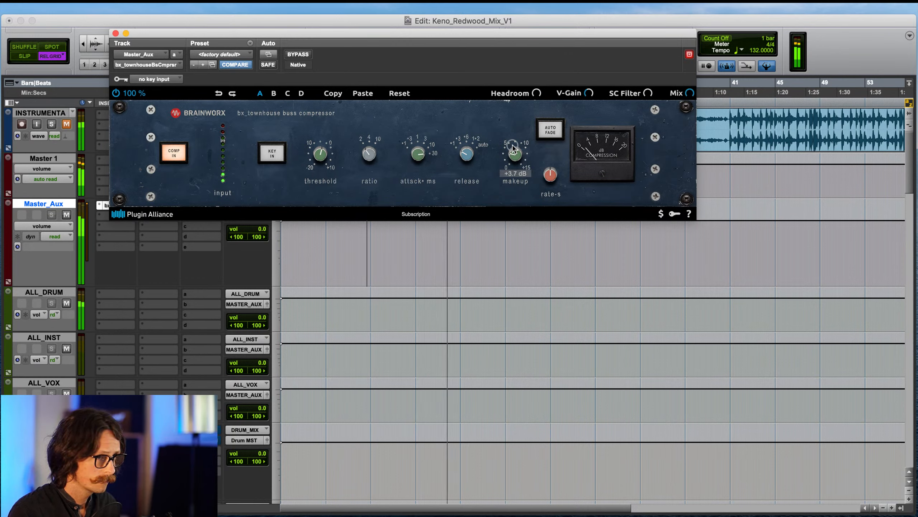
pyautogui.moveTo(512, 145); pyautogui.dragTo(512, 146)
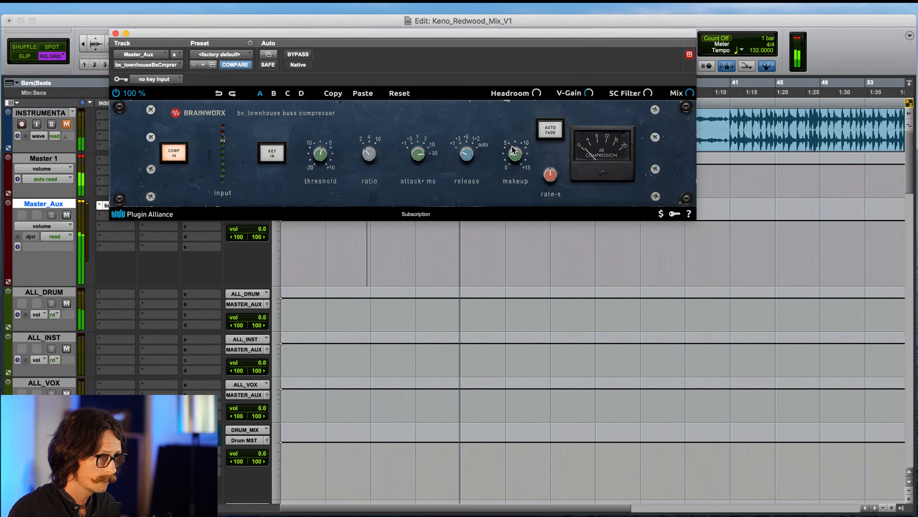
pyautogui.moveTo(691, 97)
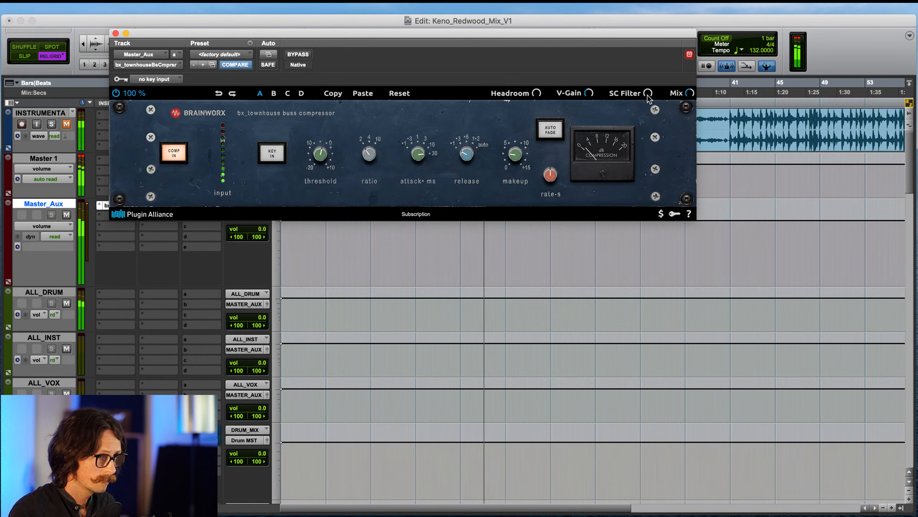
pyautogui.moveTo(648, 95); pyautogui.dragTo(652, 84)
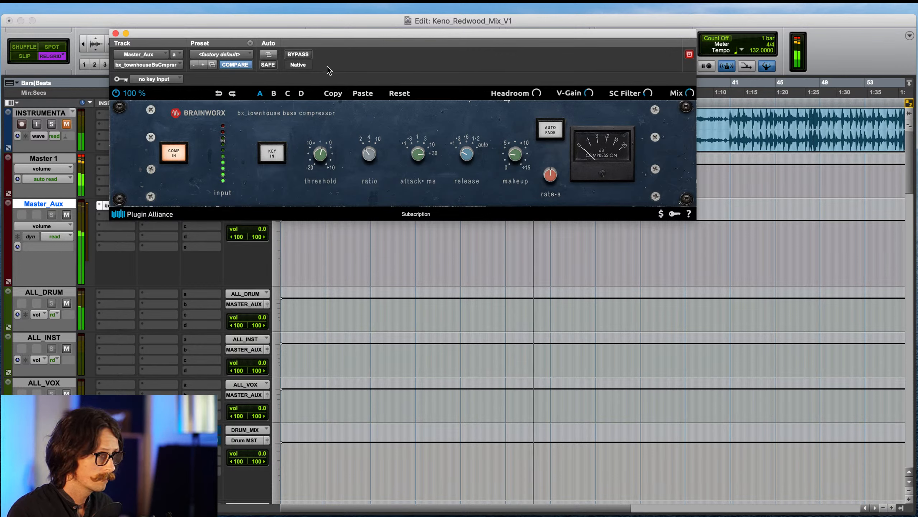
# - Compare the mix with the buss compressor bypassed and active, then stop playback and close the plug-in
pyautogui.click(294, 55)
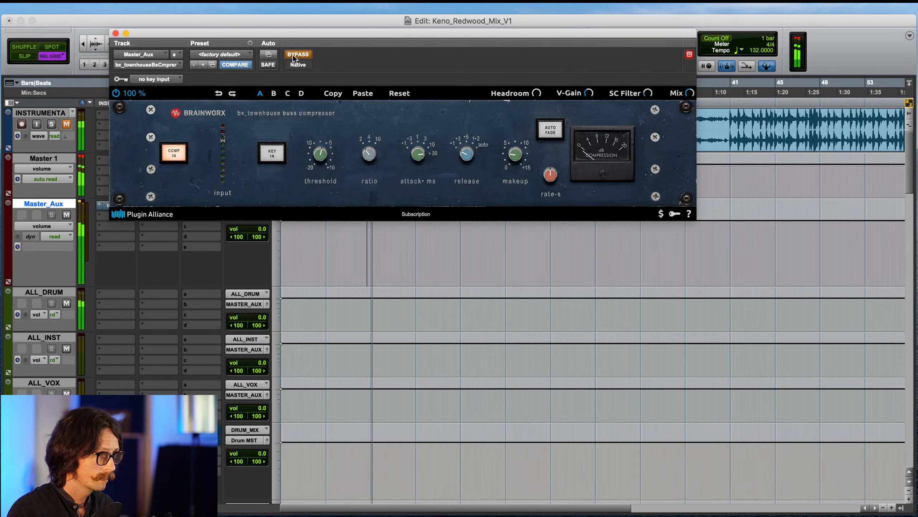
pyautogui.click(294, 55)
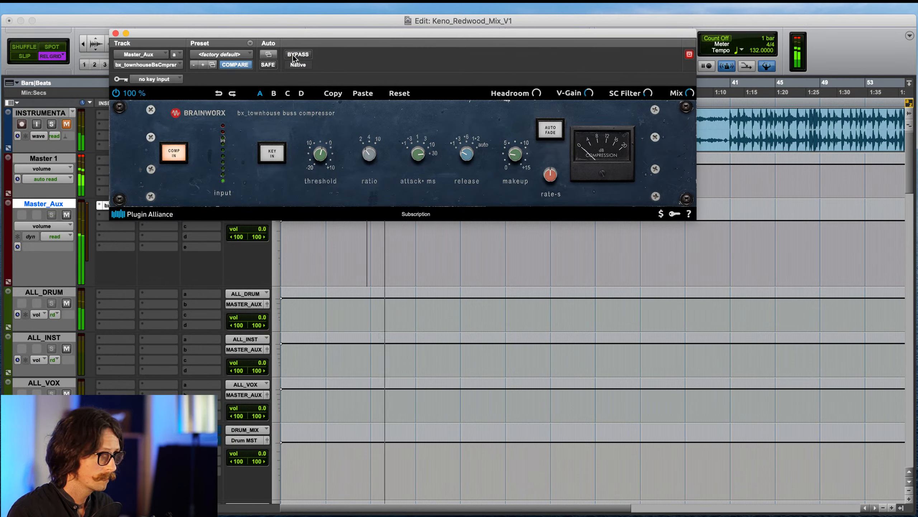
pyautogui.click(295, 54)
pyautogui.click(295, 54)
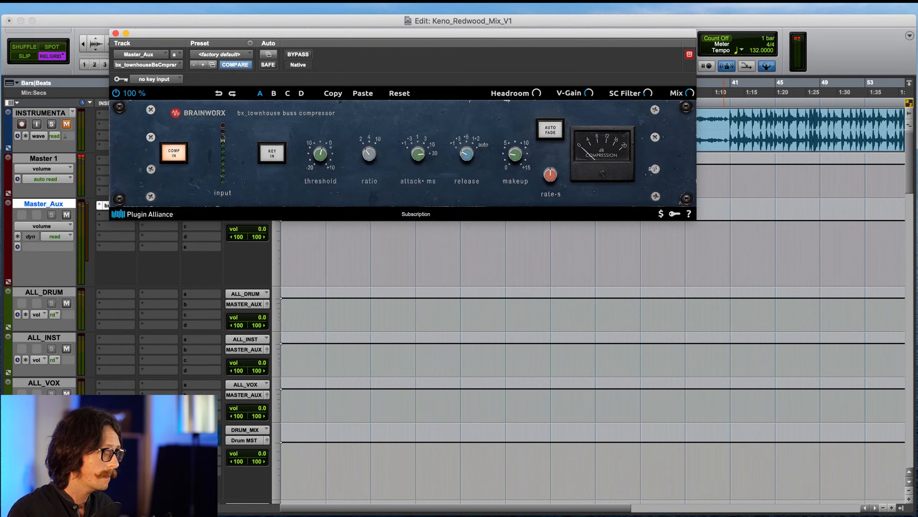
pyautogui.click(115, 33)
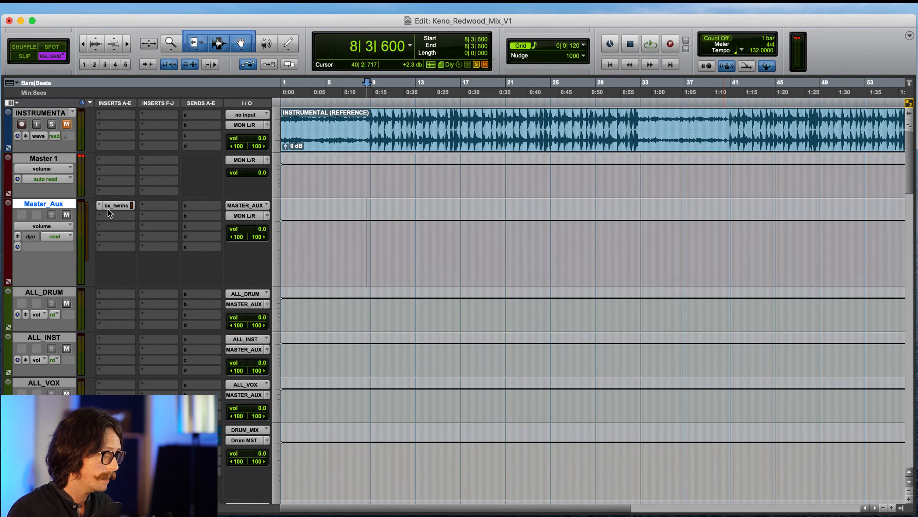
# - Insert bx_digital V3 in Master_Aux's second insert slot and set its mono-section high-pass filter to 28 Hz with a 12 dB slope
pyautogui.click(110, 215)
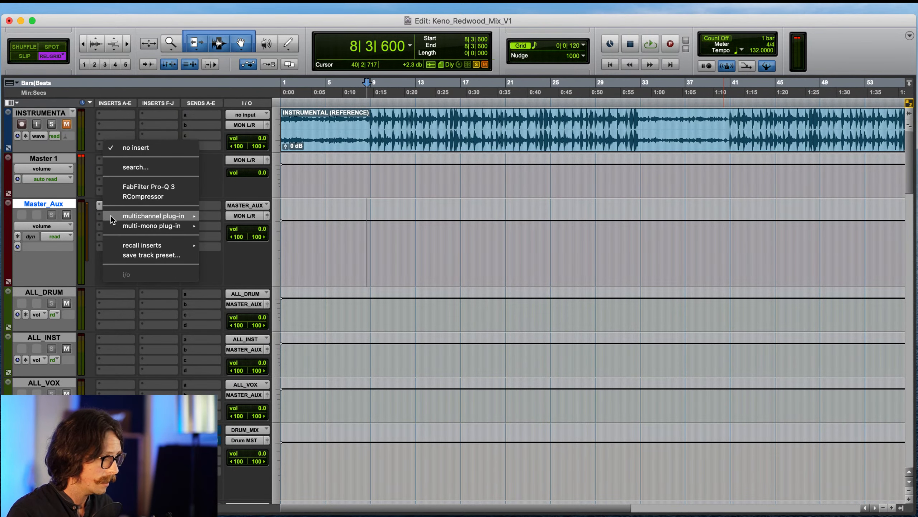
pyautogui.write('bx')
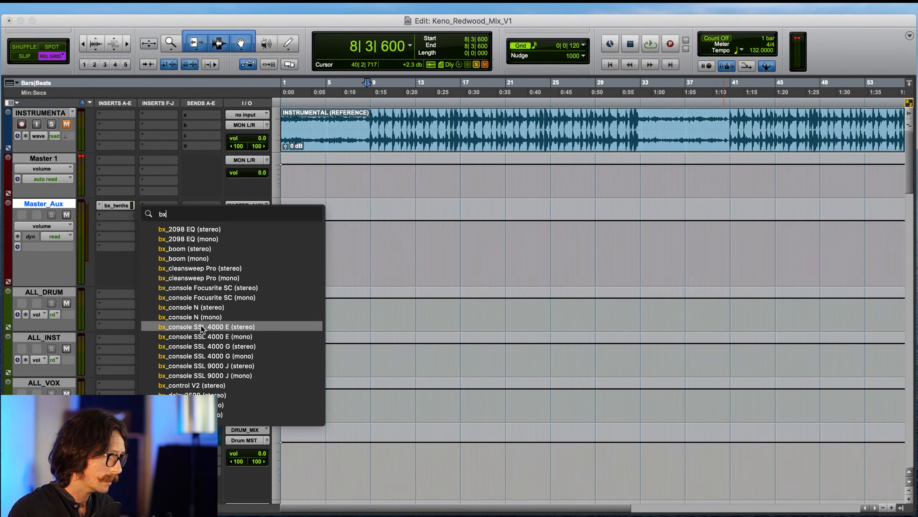
pyautogui.click(203, 414)
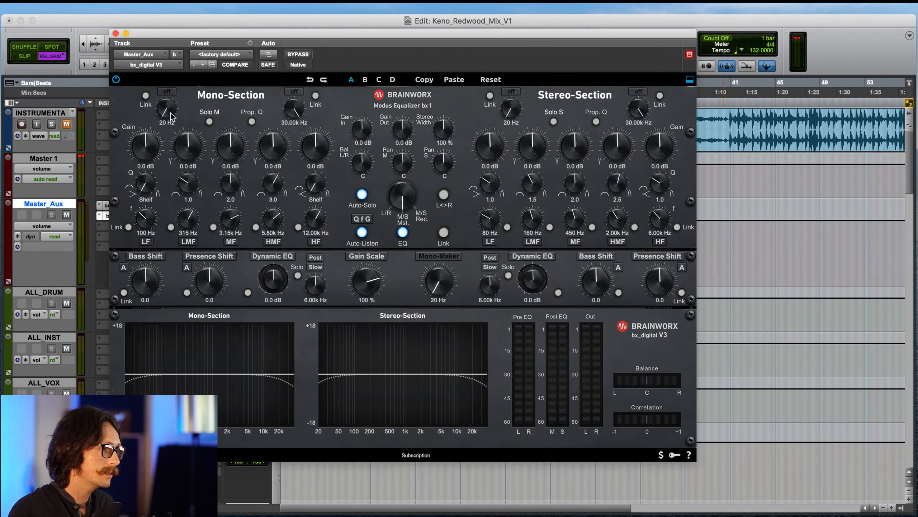
pyautogui.moveTo(170, 112); pyautogui.dragTo(167, 115)
pyautogui.click(170, 91)
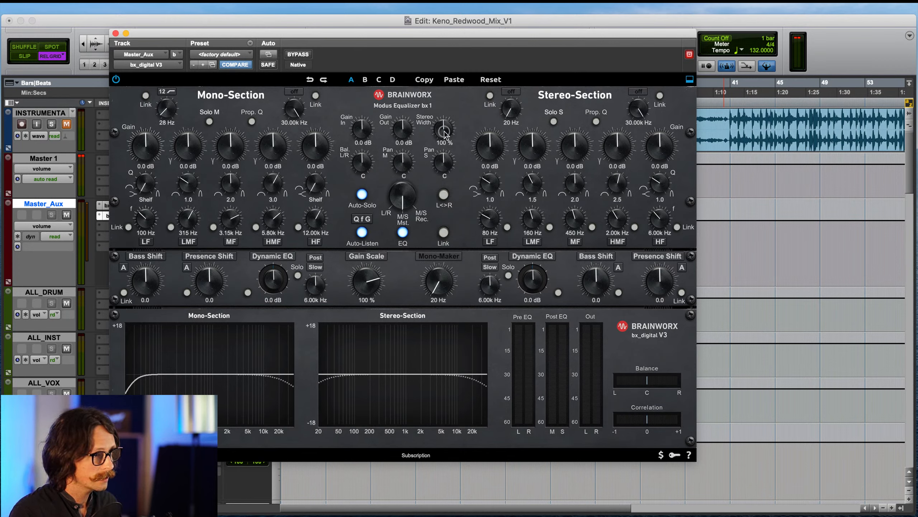
# - Set bx_digital V3's stereo width to 112 % and its stereo-section high-pass filter to 50 Hz, then close the plug-in
pyautogui.scroll(8, 445, 133)
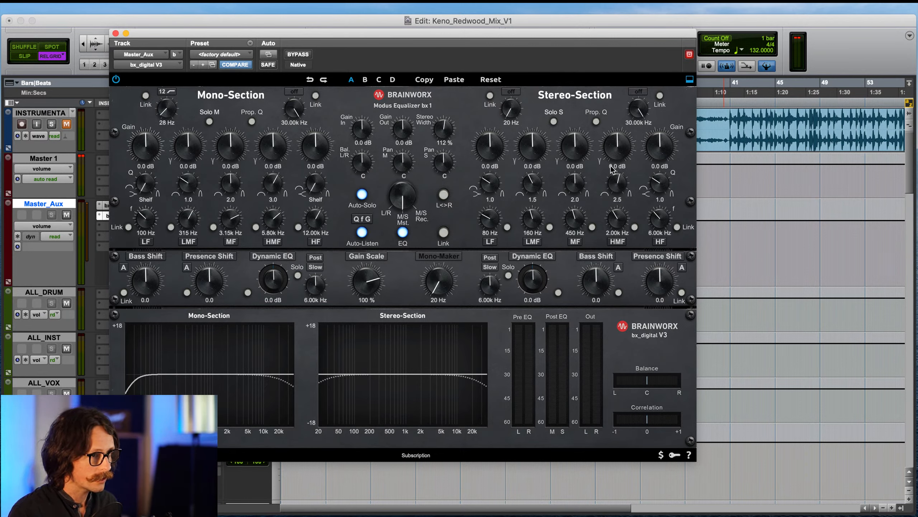
pyautogui.moveTo(511, 113); pyautogui.dragTo(509, 97)
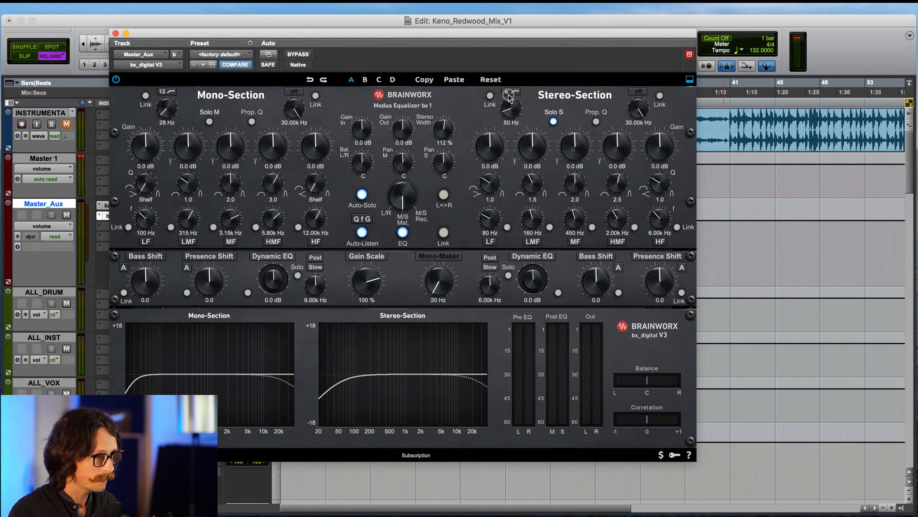
pyautogui.click(509, 94)
pyautogui.click(115, 33)
# - Insert the stereo UAD Manley Variable Mu in the third insert slot of the Master_Aux track
pyautogui.click(99, 226)
pyautogui.moveTo(153, 227)
pyautogui.scroll(-10, 257, 325)
pyautogui.moveTo(243, 438)
pyautogui.scroll(-10, 393, 217)
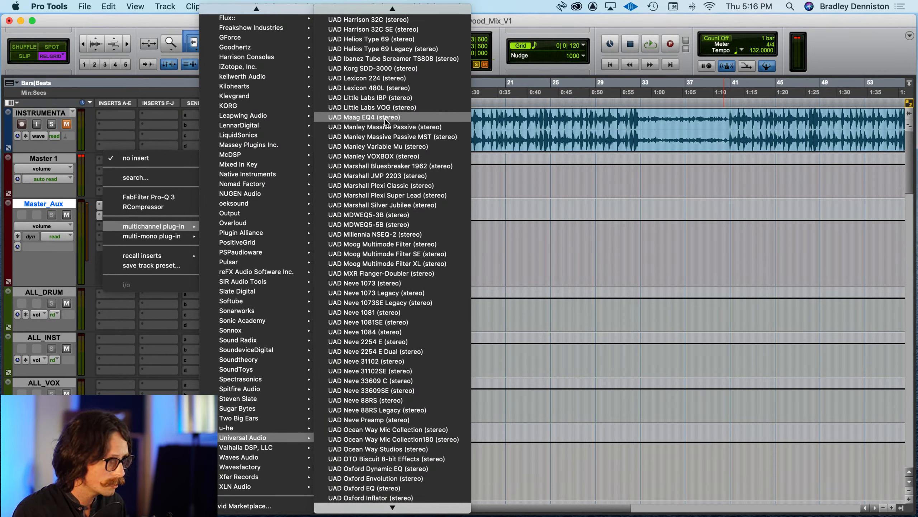
pyautogui.click(390, 147)
# - Load the stereo bus compression preset from the J.J. Blair folder into the Manley Variable Mu
pyautogui.click(481, 140)
pyautogui.click(468, 121)
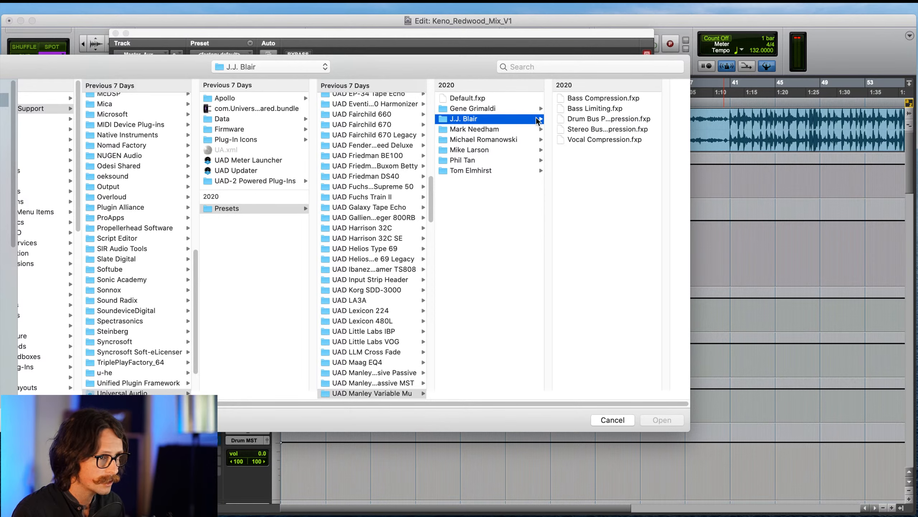
pyautogui.doubleClick(609, 130)
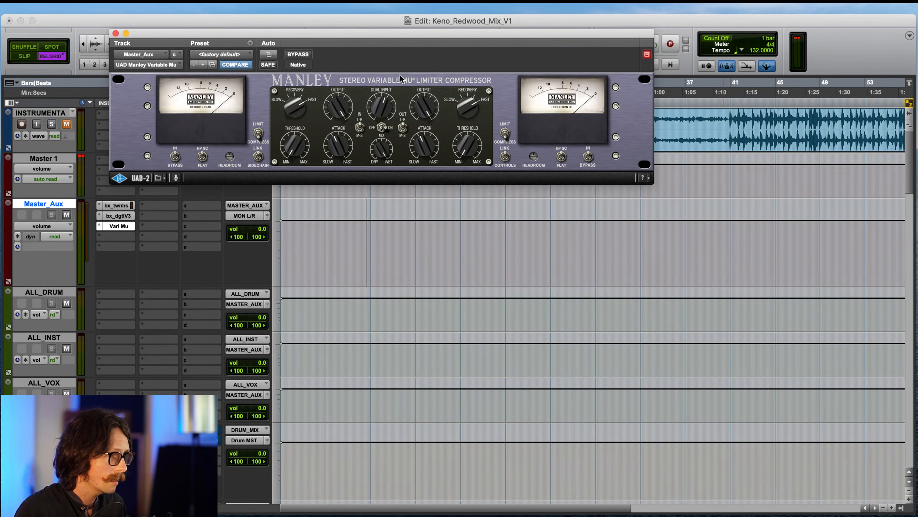
# - Play the mix from about bar 8 and adjust the left-channel threshold of the Manley Variable Mu on Master_Aux
pyautogui.click(368, 246)
pyautogui.press('space')
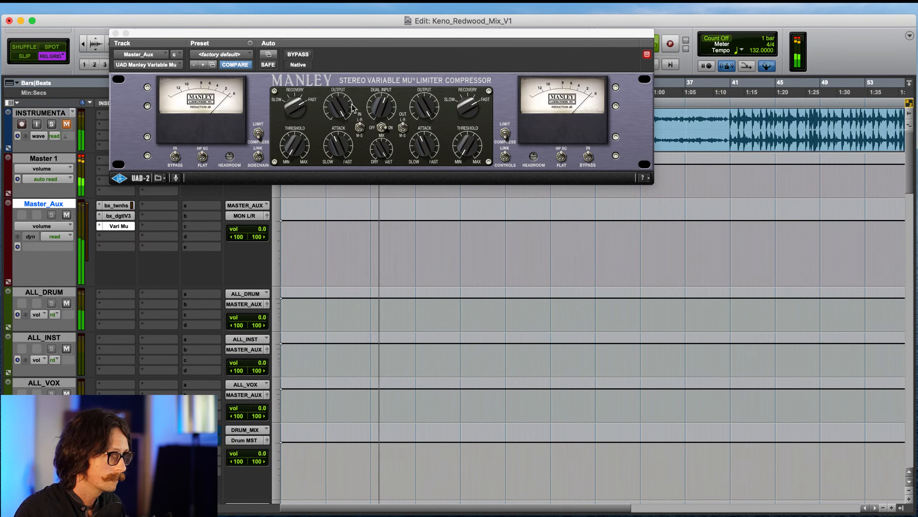
pyautogui.click(377, 108)
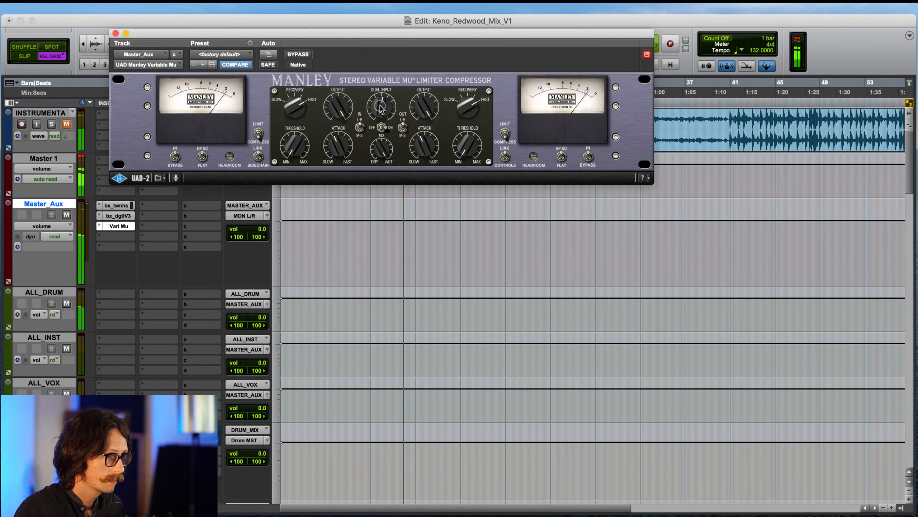
pyautogui.moveTo(298, 152); pyautogui.dragTo(289, 168)
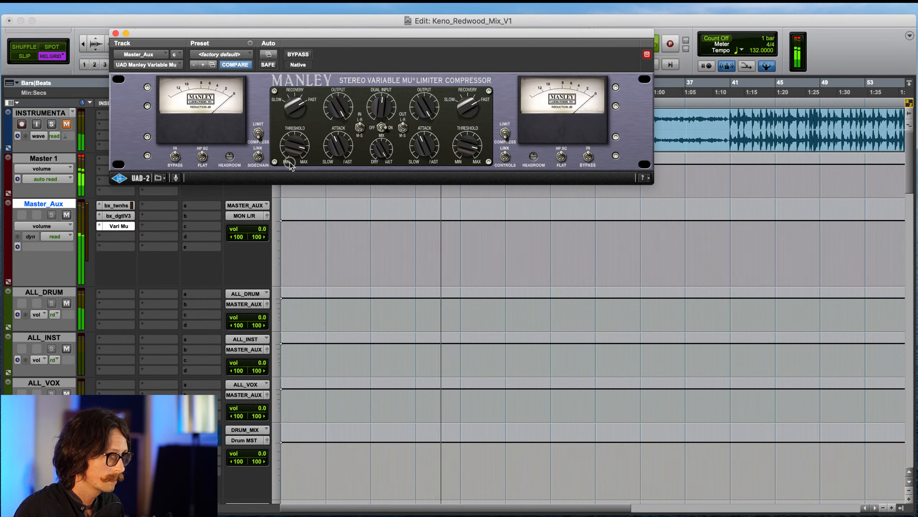
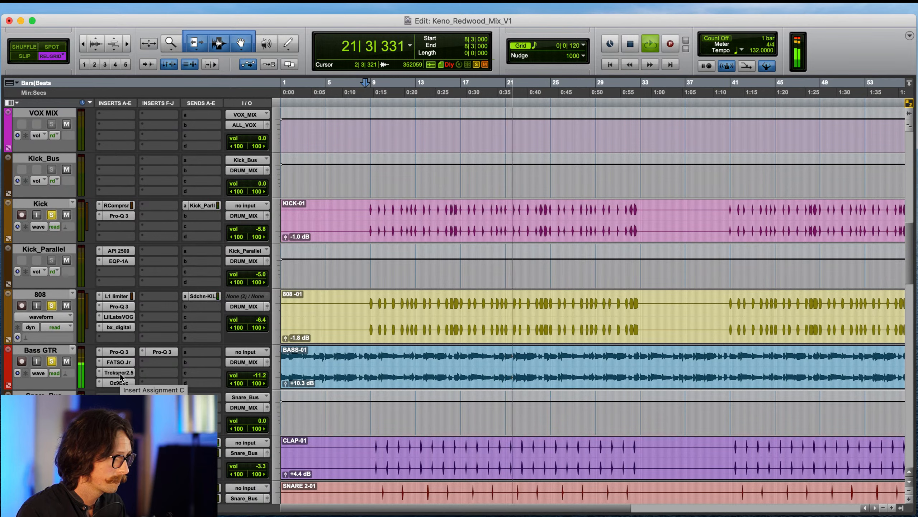
# - Move Trackspacer 2.5 to Bass GTR's second F-J insert slot and Oz9Exc up to its third A-E slot, then stop playback
pyautogui.moveTo(120, 373); pyautogui.dragTo(162, 362)
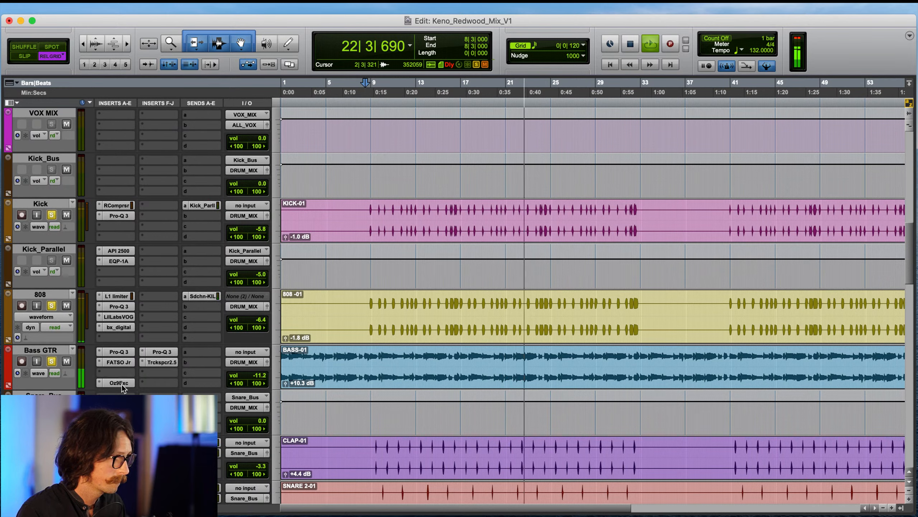
pyautogui.moveTo(122, 384); pyautogui.dragTo(120, 373)
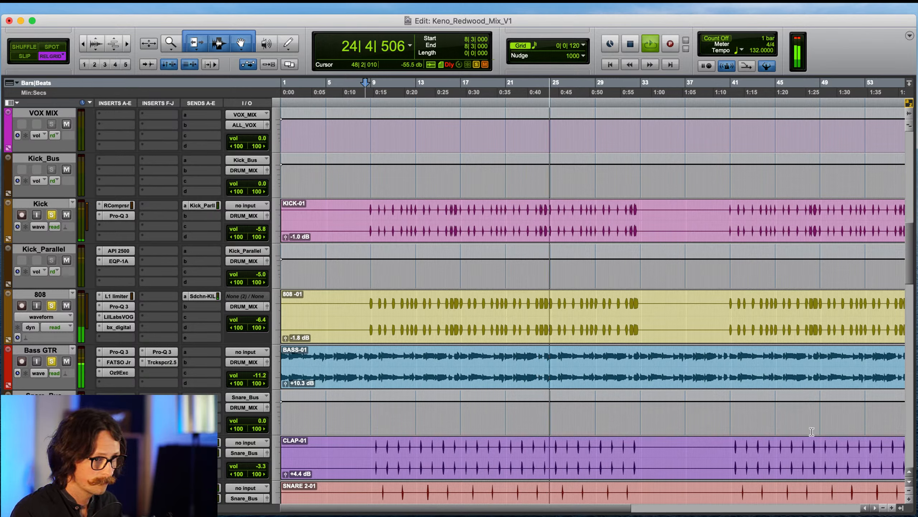
pyautogui.press('space')
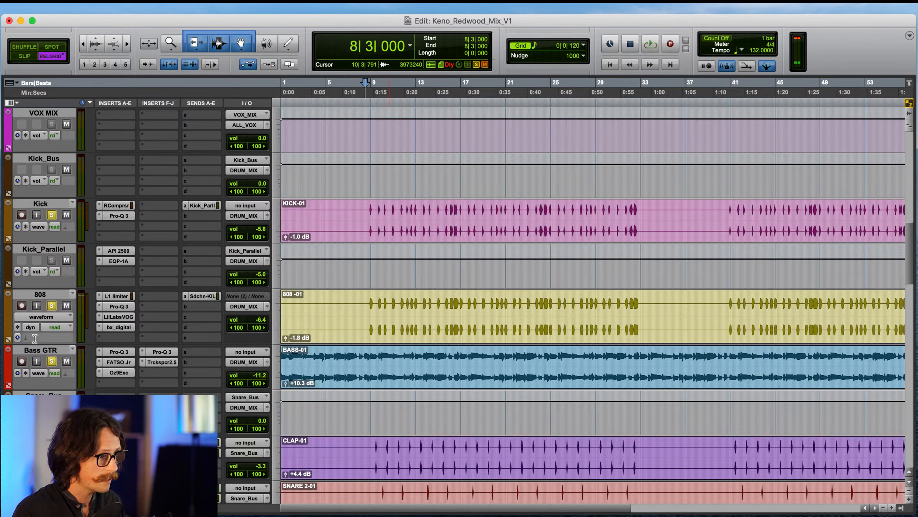
# - Insert the Renaissance Compressor in the fourth A-E insert slot of the Bass GTR track
pyautogui.click(114, 380)
pyautogui.click(143, 363)
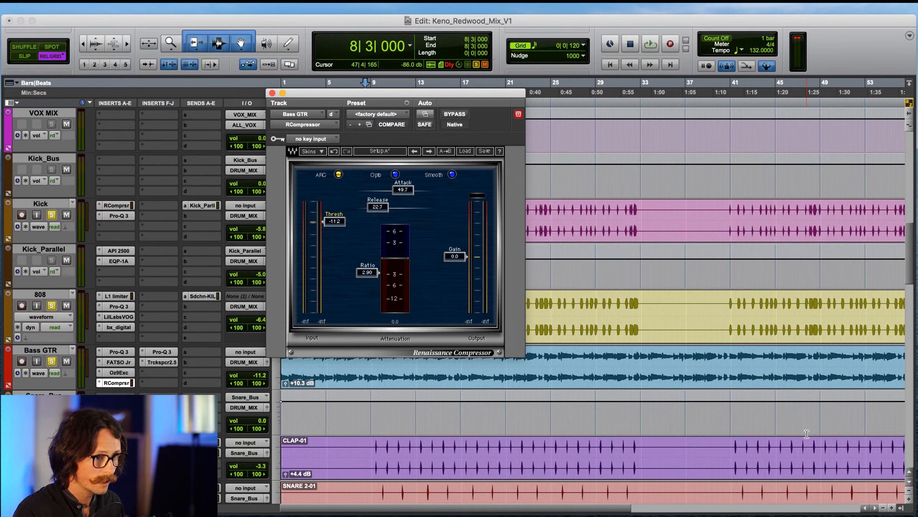
pyautogui.click(330, 25)
# - During playback, set Bass GTR's RCompressor threshold to -14.3 and attack to 74.7, raise its output gain, and close it
pyautogui.press('space')
pyautogui.moveTo(338, 222); pyautogui.dragTo(337, 229)
pyautogui.moveTo(403, 189); pyautogui.dragTo(436, 177)
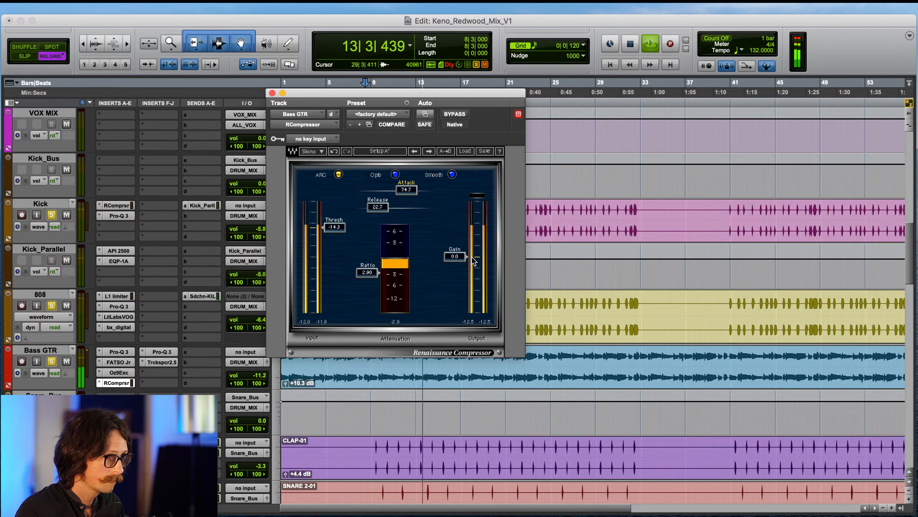
pyautogui.moveTo(459, 247); pyautogui.dragTo(462, 241)
pyautogui.click(273, 93)
# - Compare the 808 with and without LilLabsVOG, and add a Pro-Q 3 bell cut of 1.71 dB at 146.07 Hz with Q 1.345
pyautogui.keyDown('super'); pyautogui.click(119, 316); pyautogui.keyUp('super')
pyautogui.keyDown('super'); pyautogui.click(119, 315); pyautogui.keyUp('super')
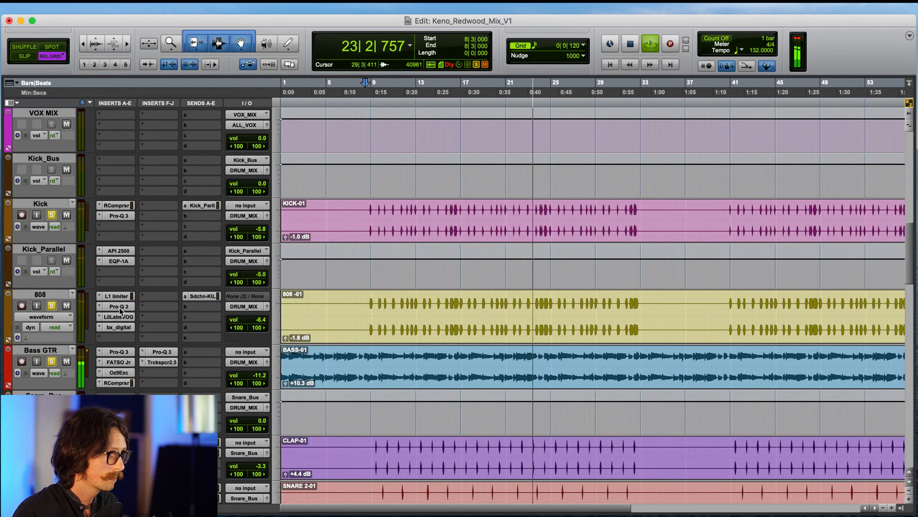
pyautogui.click(119, 305)
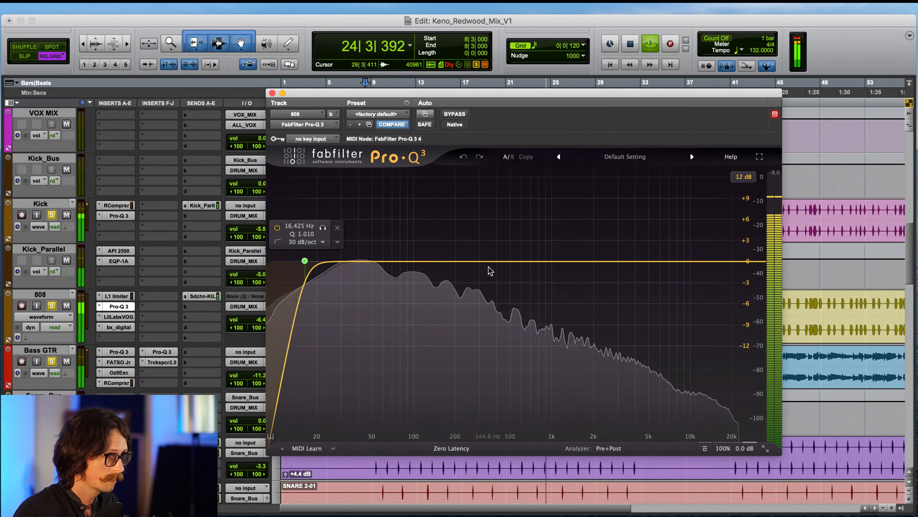
pyautogui.click(438, 261)
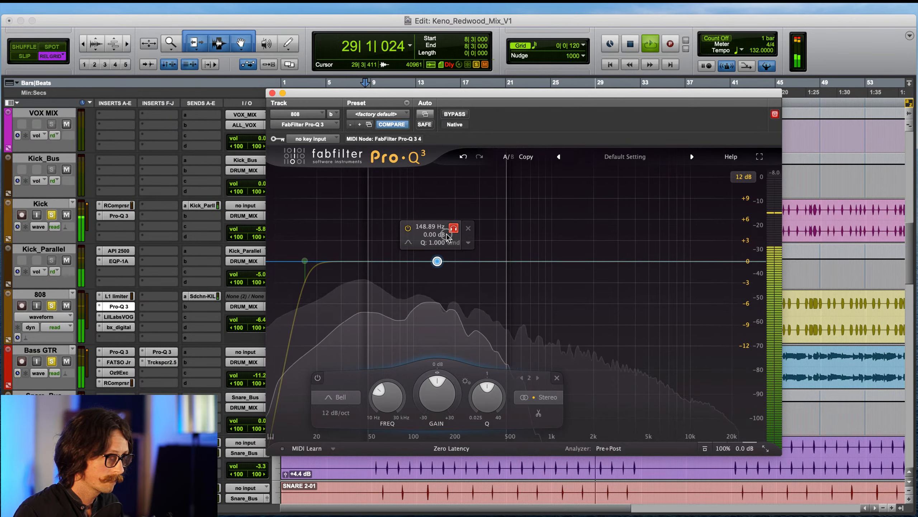
pyautogui.moveTo(437, 261); pyautogui.dragTo(436, 273)
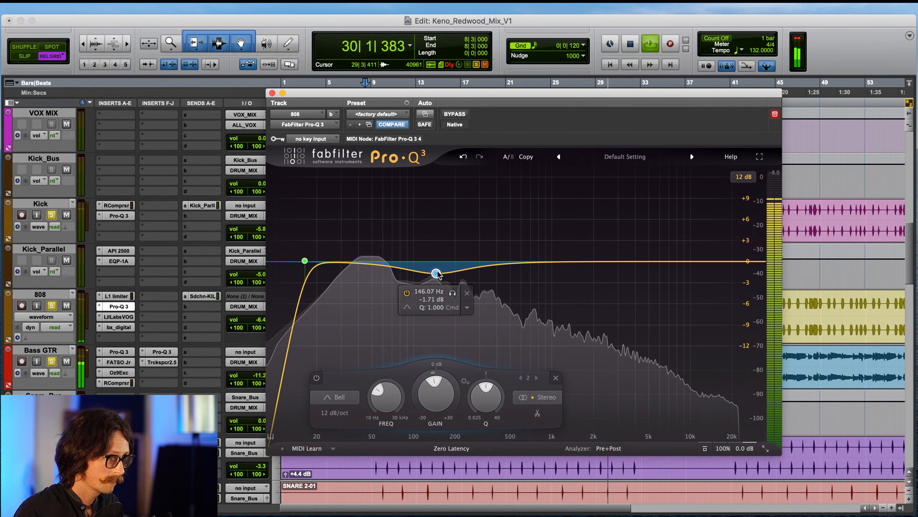
pyautogui.moveTo(481, 387); pyautogui.dragTo(482, 379)
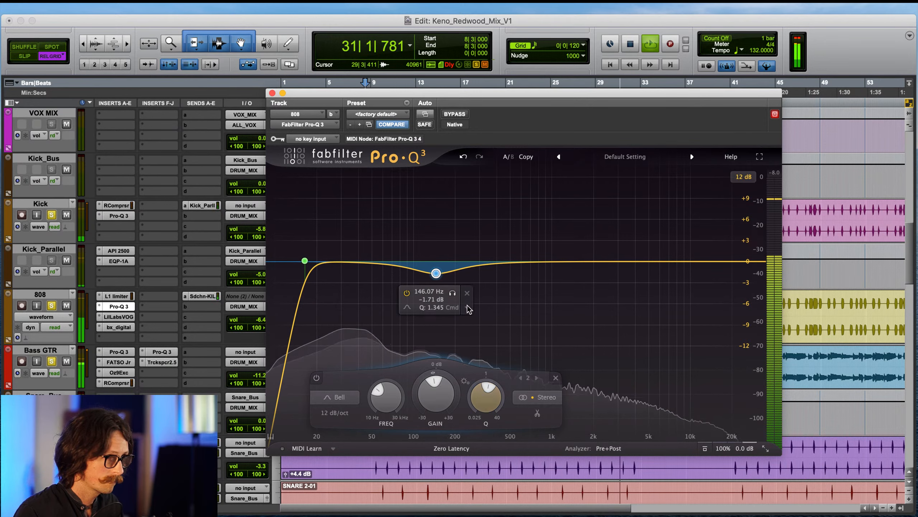
# - Add a slight bell boost between 20 and 50 Hz and a 2.53 dB bell cut at 829.55 Hz in the 808's Pro-Q 3
pyautogui.click(348, 260)
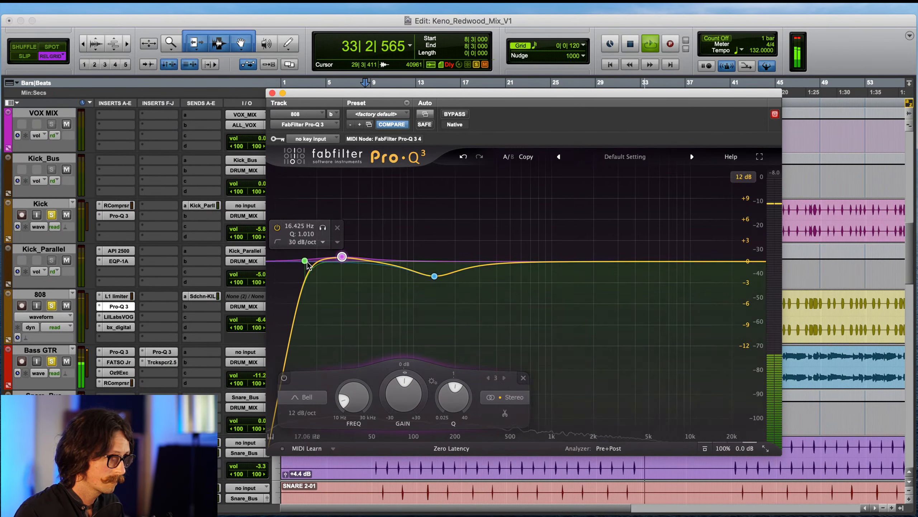
pyautogui.press('space')
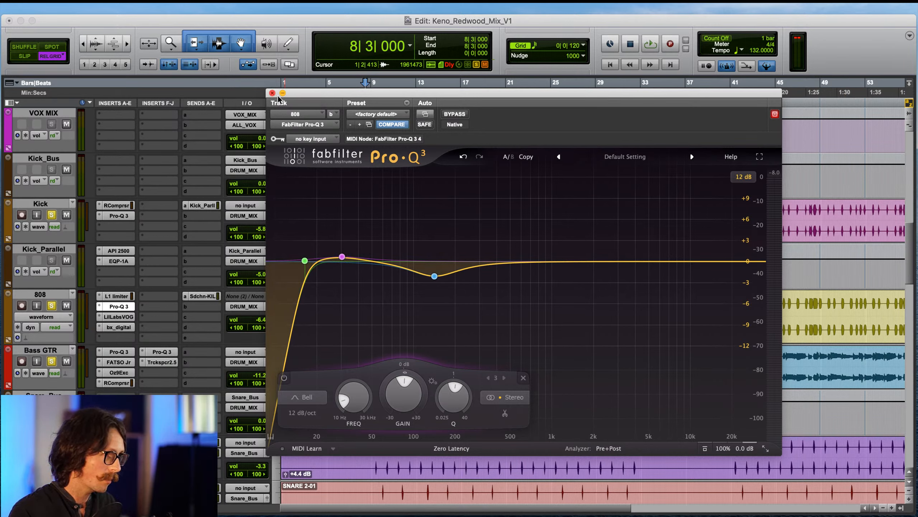
pyautogui.press('space')
pyautogui.doubleClick(540, 278)
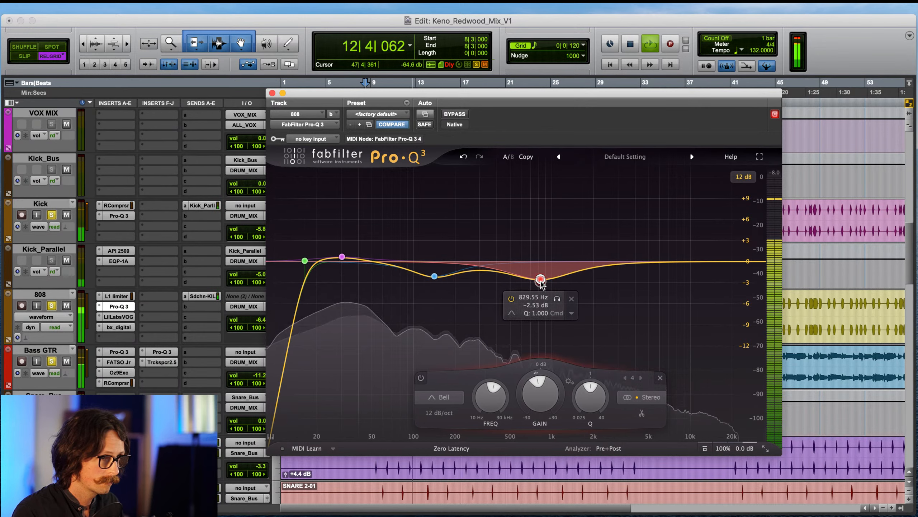
# - Set the 808 EQ's red bell to 806.13 Hz at -2.04 dB and add an 18 dB/oct high cut just above 2 kHz
pyautogui.moveTo(541, 279); pyautogui.dragTo(540, 279)
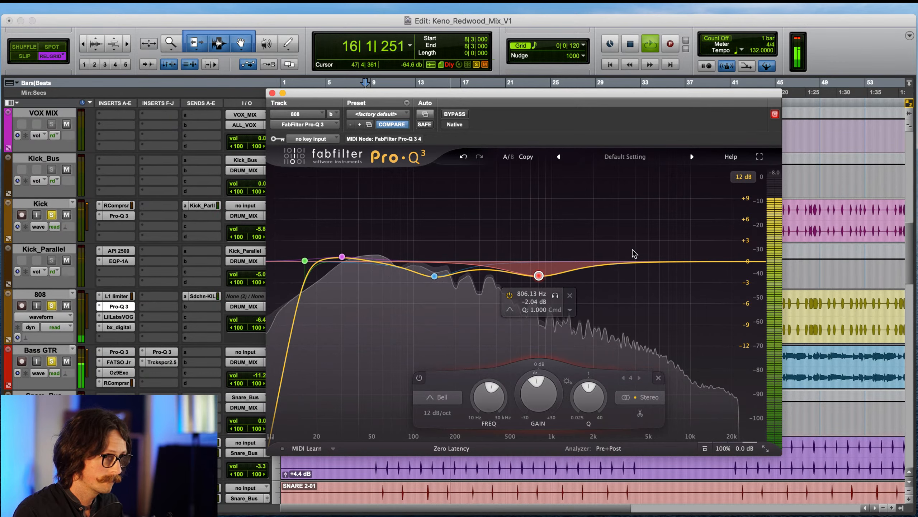
pyautogui.click(680, 261)
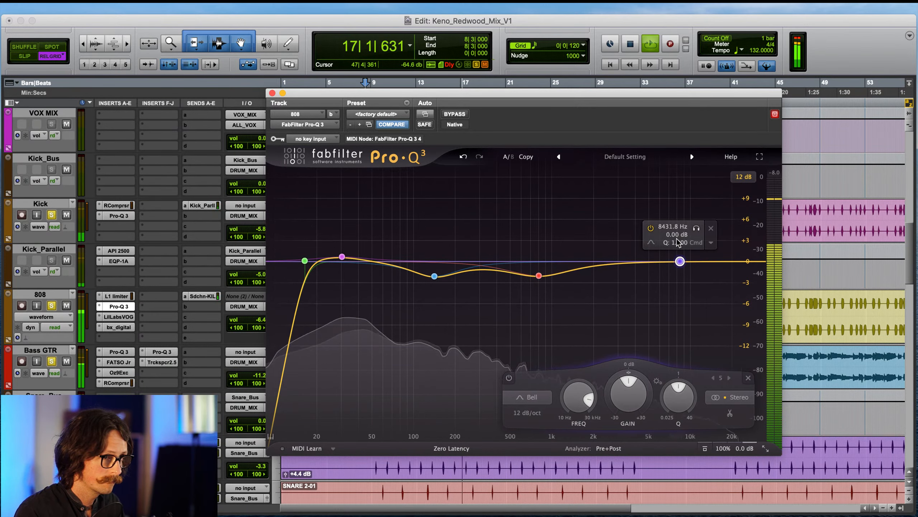
pyautogui.click(701, 255)
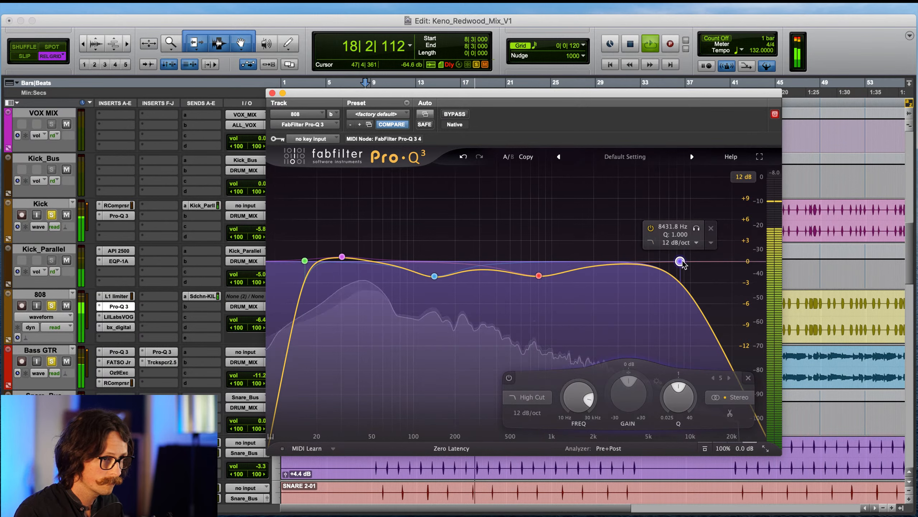
pyautogui.moveTo(680, 261); pyautogui.dragTo(607, 259)
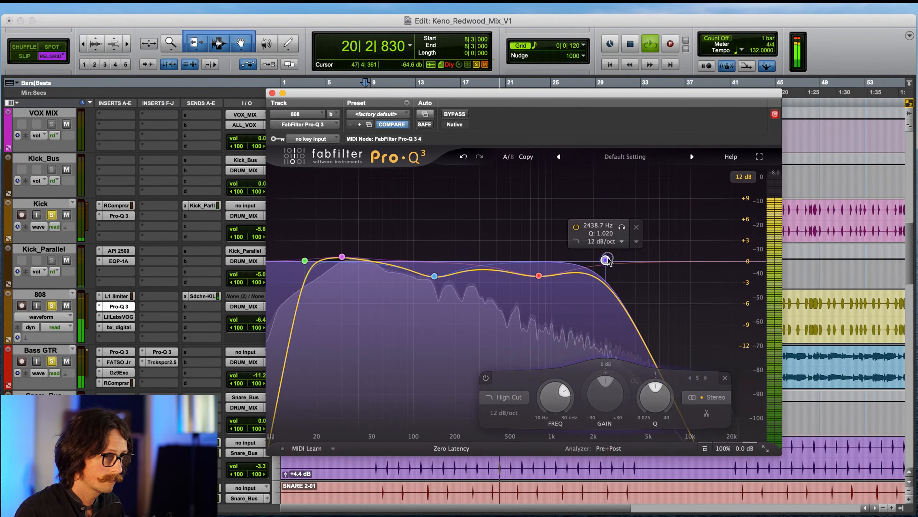
pyautogui.click(607, 242)
pyautogui.click(614, 275)
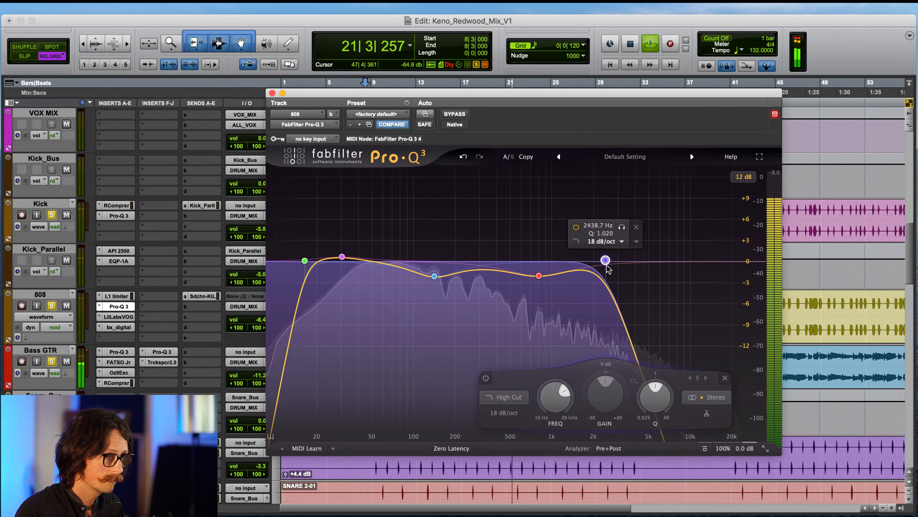
pyautogui.moveTo(607, 264); pyautogui.dragTo(599, 264)
# - Move the 808 EQ's low cut slightly below 16 Hz, then close the EQ and stop playback
pyautogui.click(305, 261)
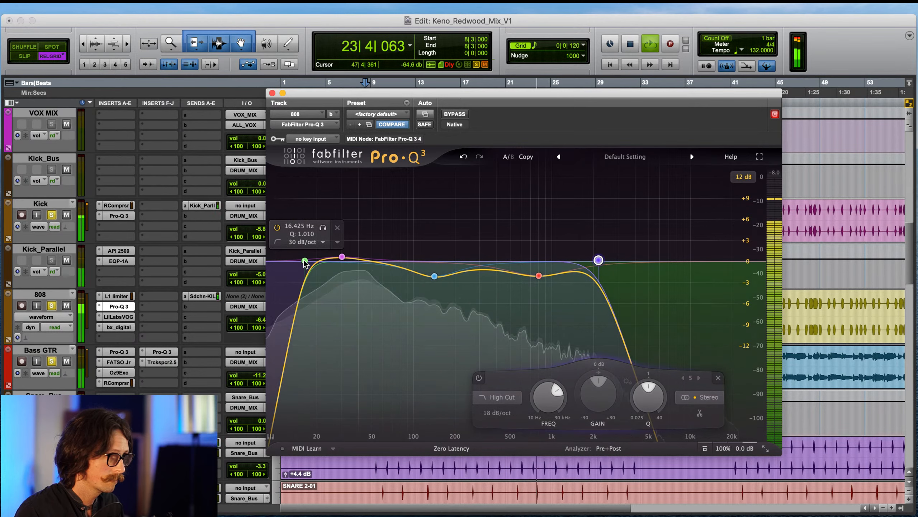
pyautogui.moveTo(305, 260); pyautogui.dragTo(303, 262)
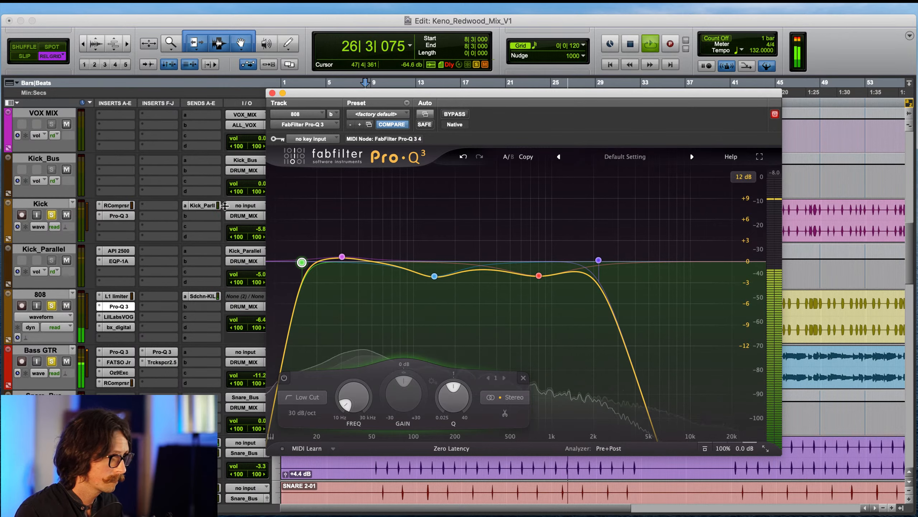
pyautogui.click(272, 93)
pyautogui.press('space')
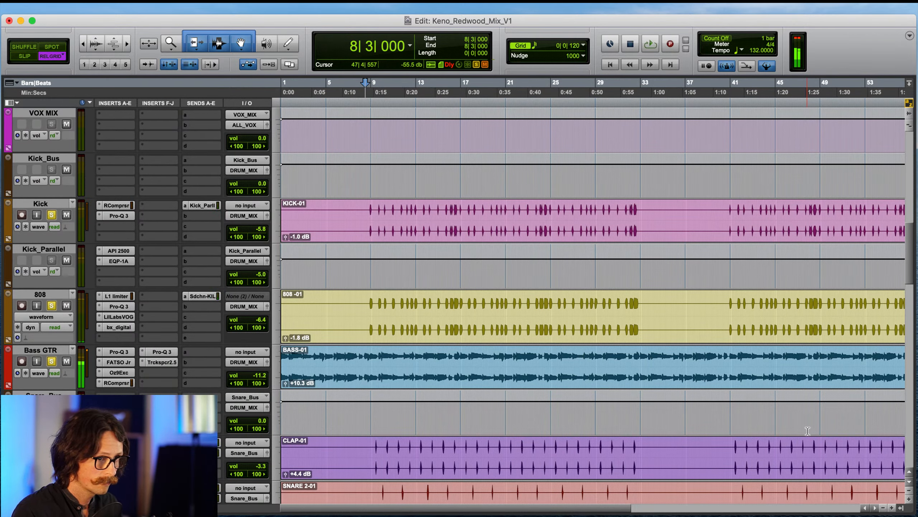
# - Insert McDSP's MC404 Multi-Band (stereo) in the 808 track's last free insert slot and move its window clear of the track
pyautogui.click(109, 340)
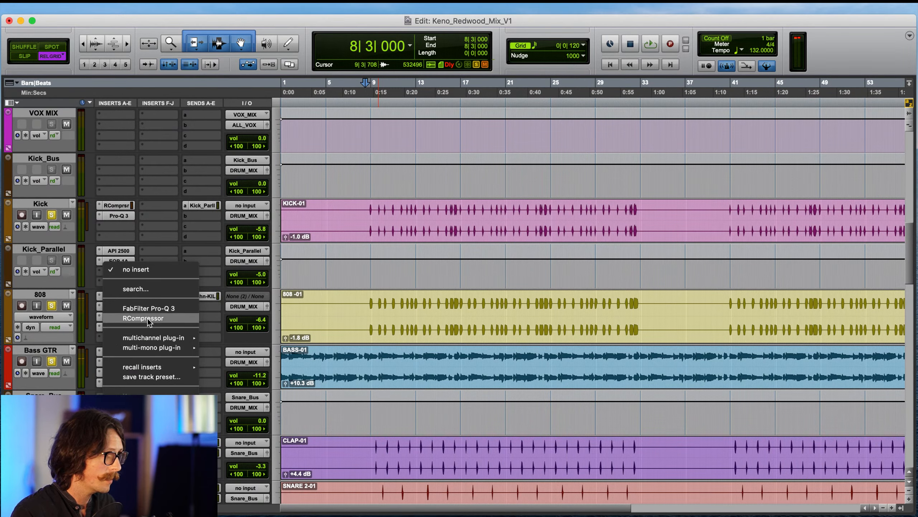
pyautogui.moveTo(171, 336)
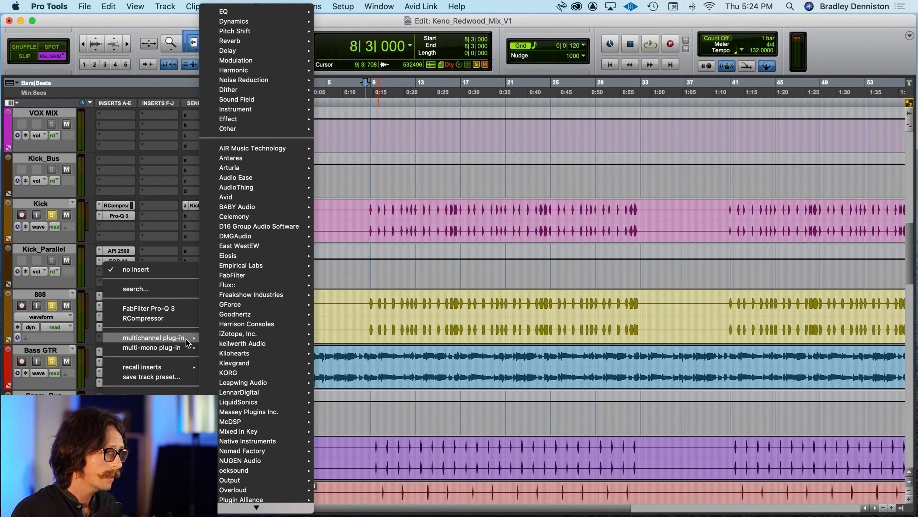
pyautogui.moveTo(274, 421)
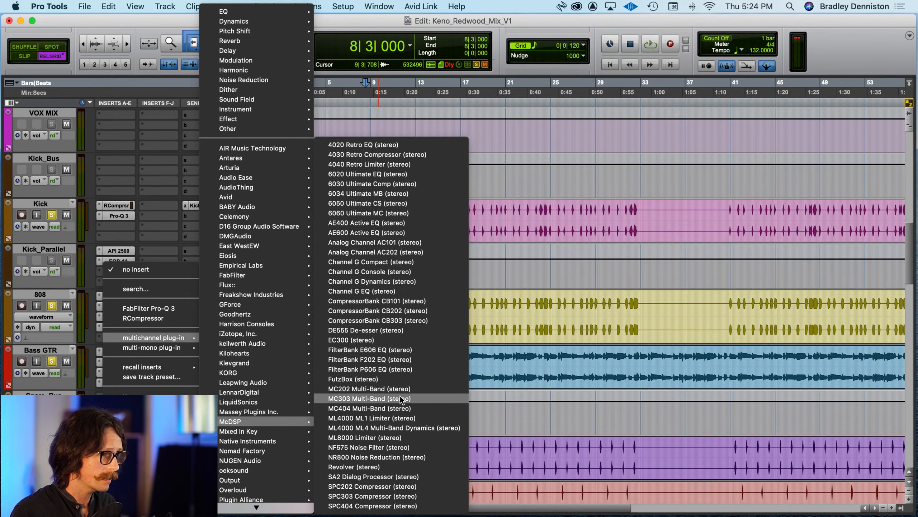
pyautogui.click(398, 408)
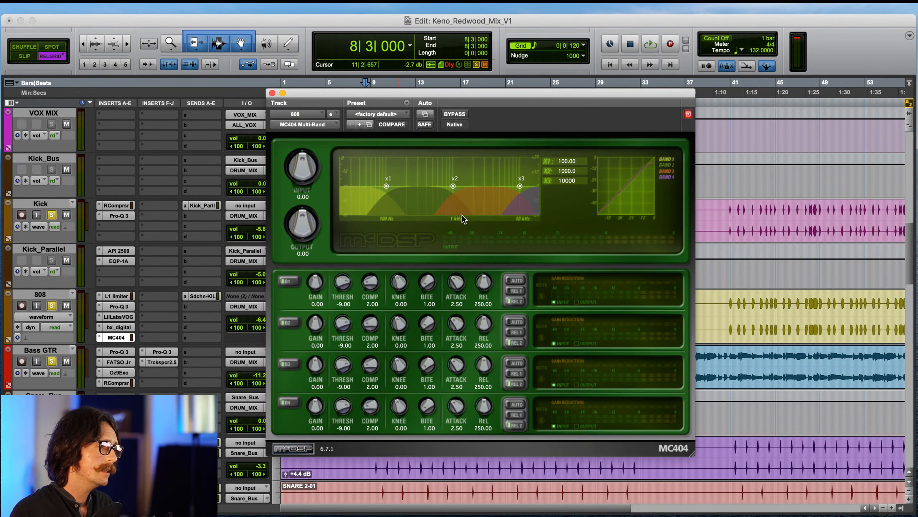
pyautogui.moveTo(506, 96); pyautogui.dragTo(488, 32)
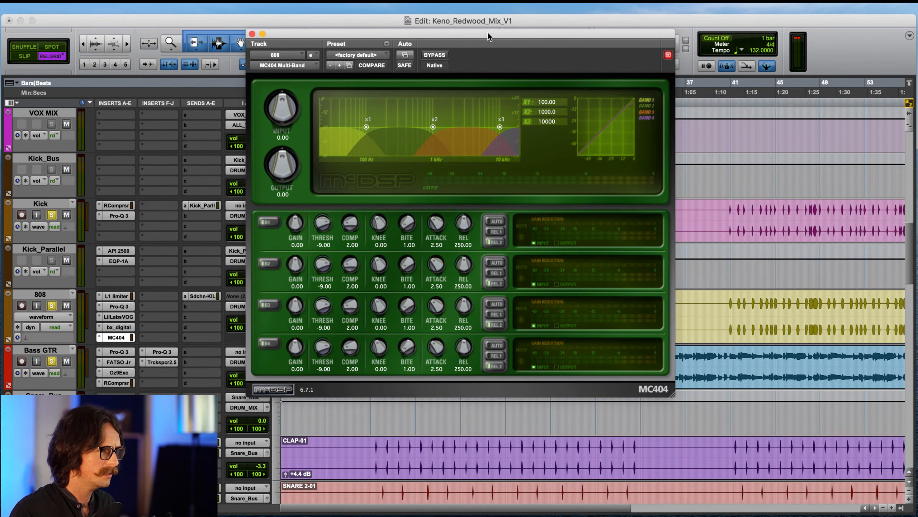
# - Examine the 808's frequency spectrum in its Pro-Q 3 during playback, then close the EQ
pyautogui.click(110, 306)
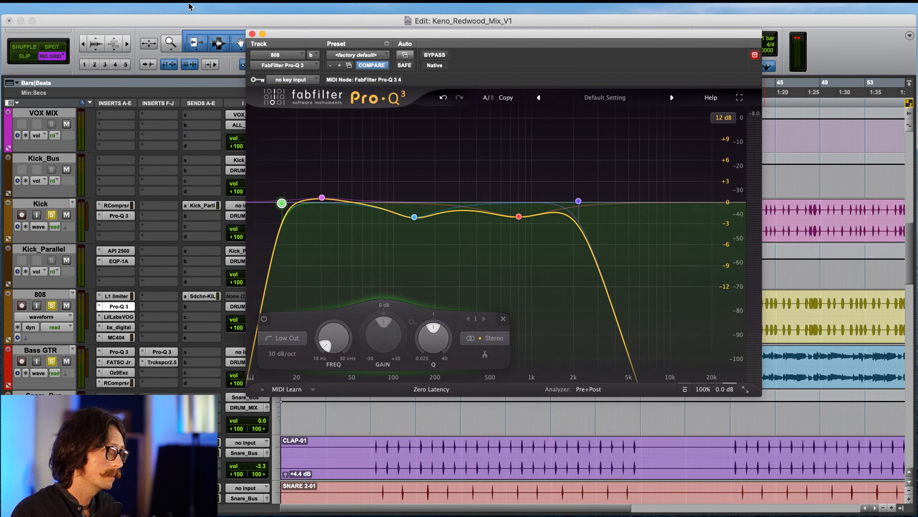
pyautogui.click(190, 20)
pyautogui.press('space')
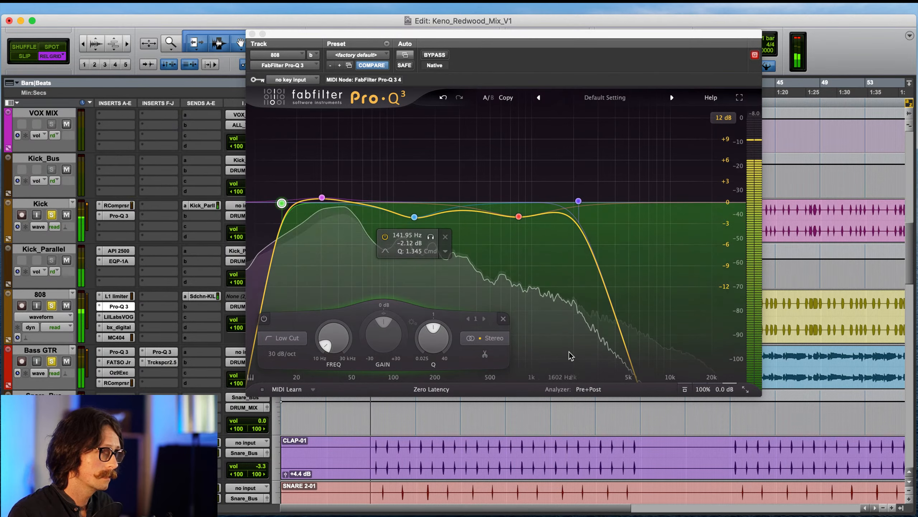
pyautogui.click(543, 358)
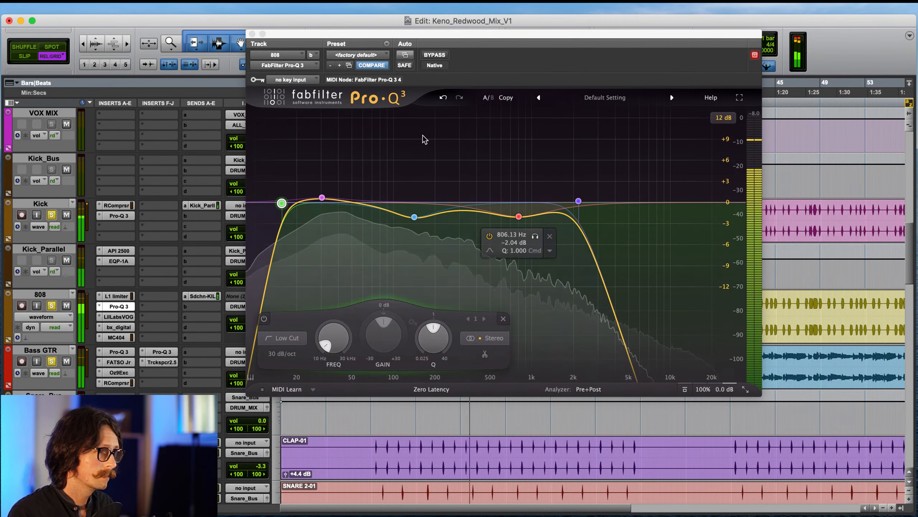
pyautogui.click(119, 306)
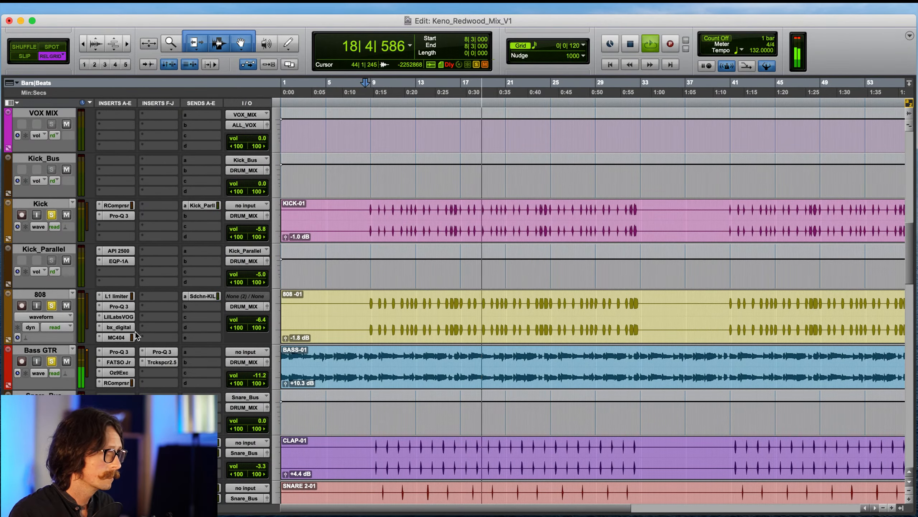
# - Set band 1's threshold to -9.38 in the 808's MC404, comparing the sound with the plug-in bypassed
pyautogui.click(118, 337)
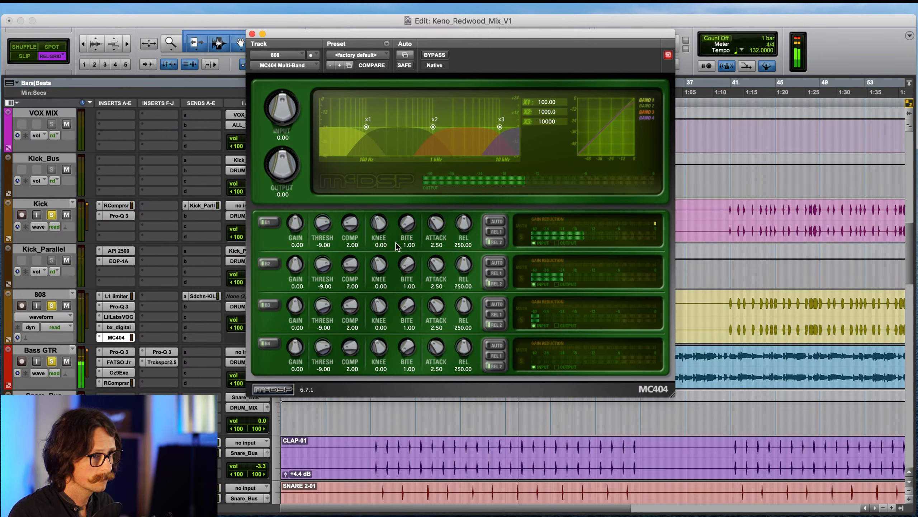
pyautogui.moveTo(322, 228); pyautogui.dragTo(321, 225)
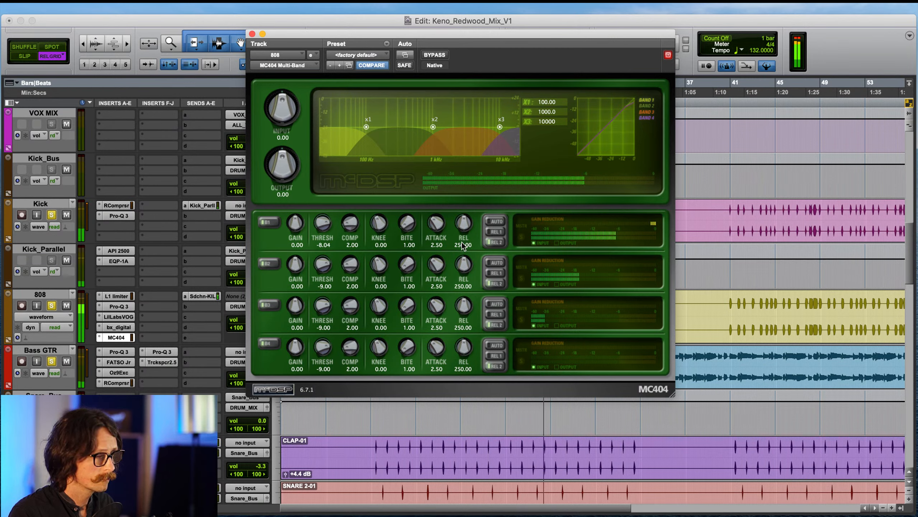
pyautogui.click(431, 56)
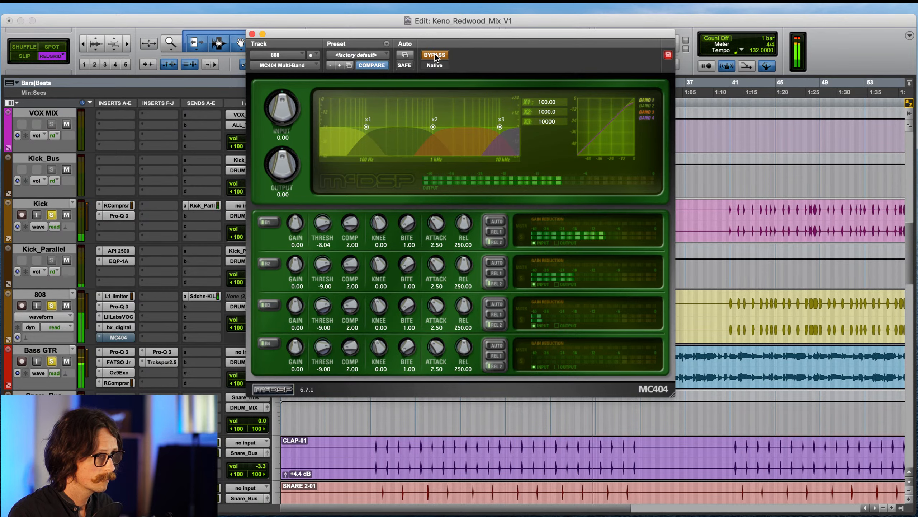
pyautogui.click(435, 55)
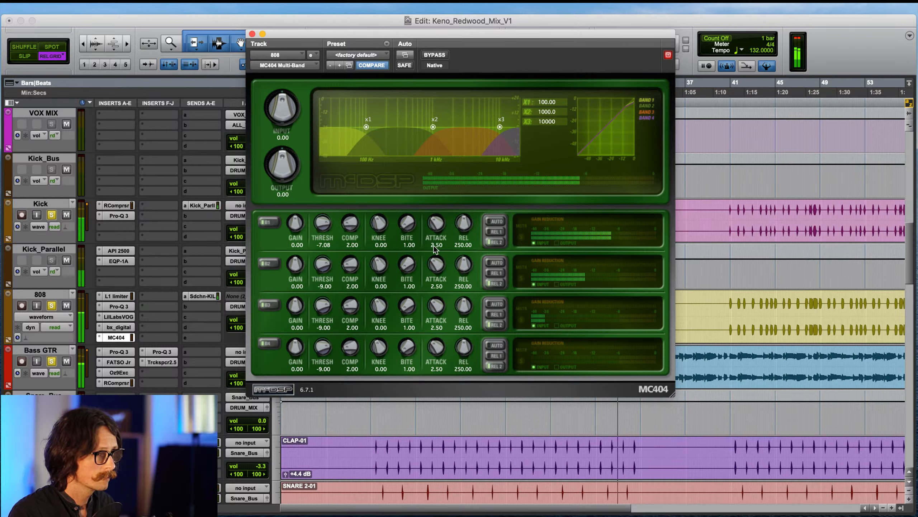
pyautogui.moveTo(324, 223)
pyautogui.mouseDown()
pyautogui.moveTo(318, 258)
pyautogui.moveTo(321, 233)
pyautogui.mouseUp()
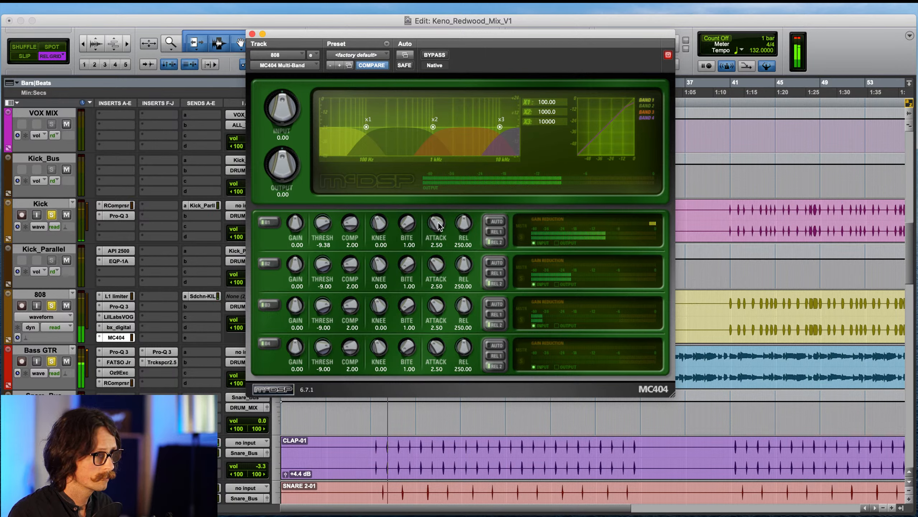
# - Set band 1's attack to 0.98 and release to 124.15, raise the MC404 output to 0.96, and close the plug-in after stopping playback
pyautogui.moveTo(437, 232); pyautogui.dragTo(465, 242)
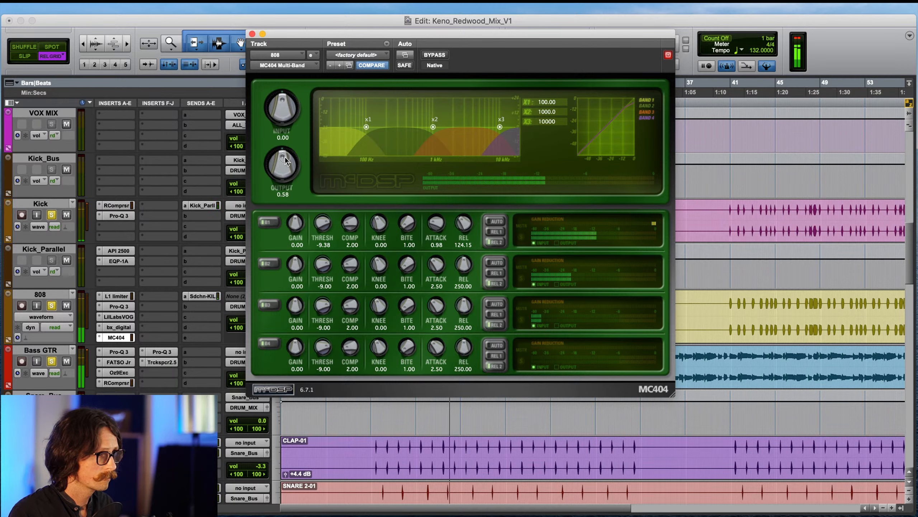
pyautogui.moveTo(284, 159); pyautogui.dragTo(284, 165)
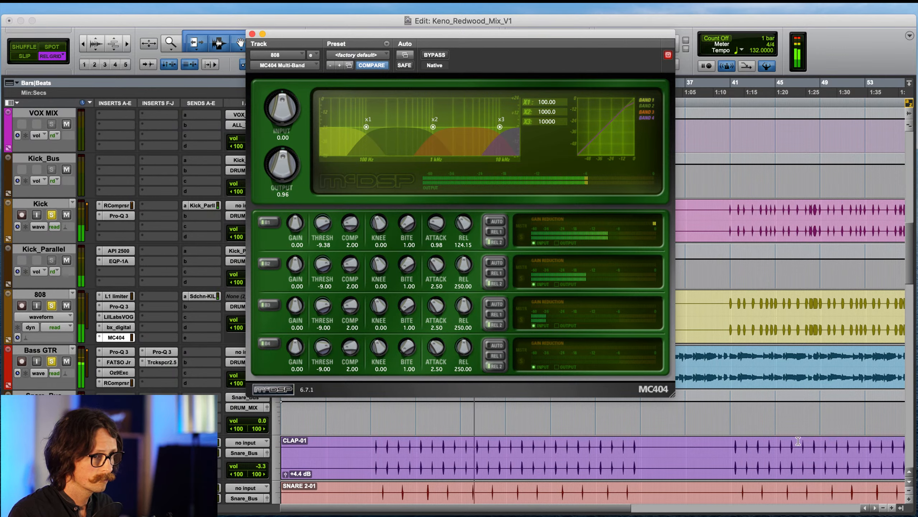
pyautogui.press('space')
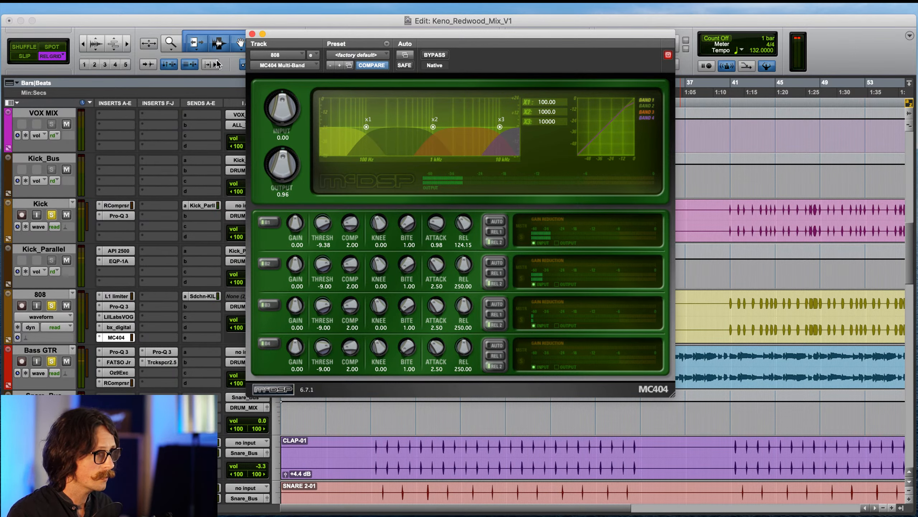
pyautogui.click(252, 34)
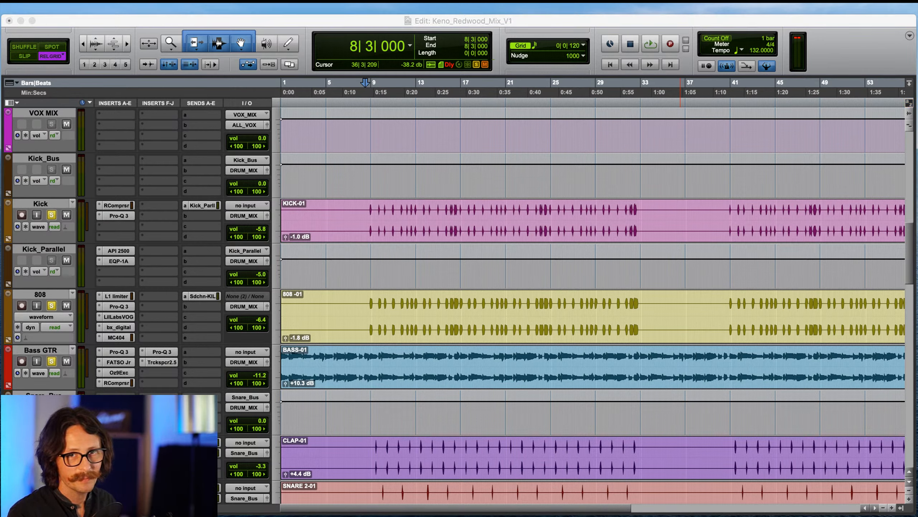
# - Place the edit cursor at 8|4|480 on the Hats track
pyautogui.click(543, 24)
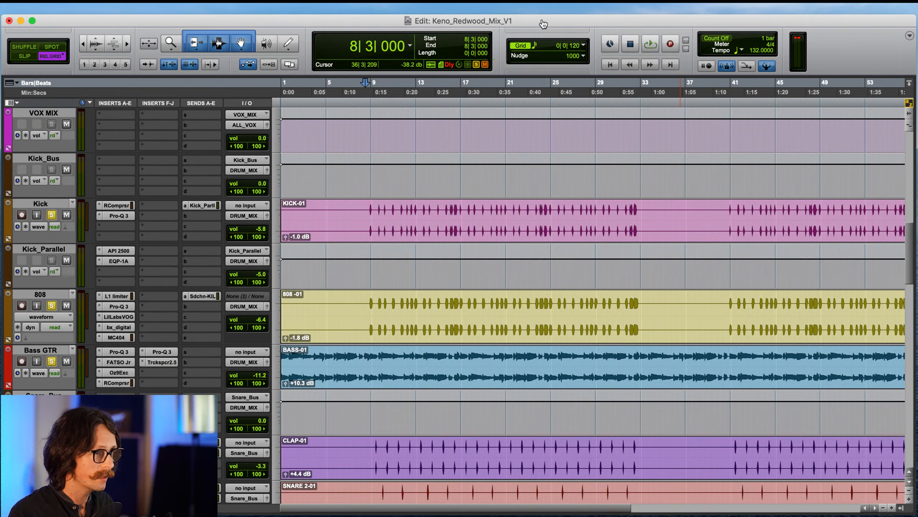
pyautogui.scroll(-5, 398, 237)
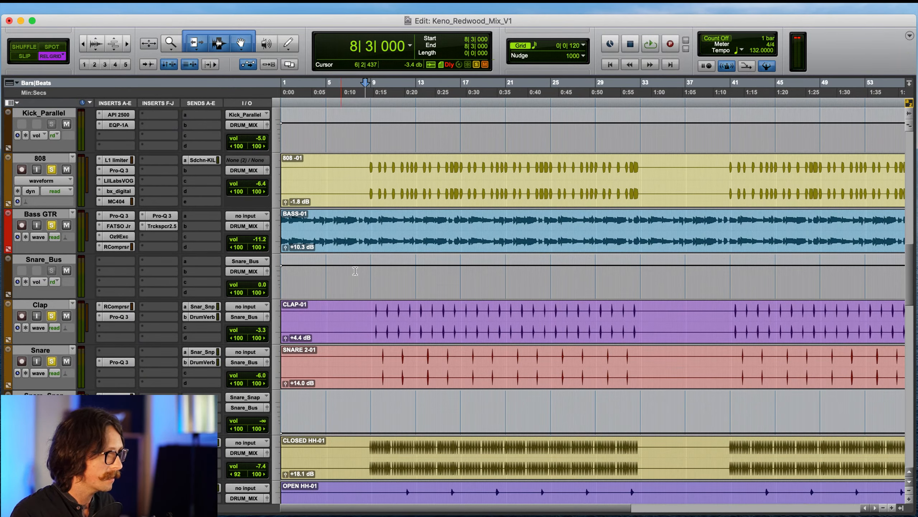
pyautogui.scroll(-3, 355, 271)
pyautogui.scroll(-3, 413, 296)
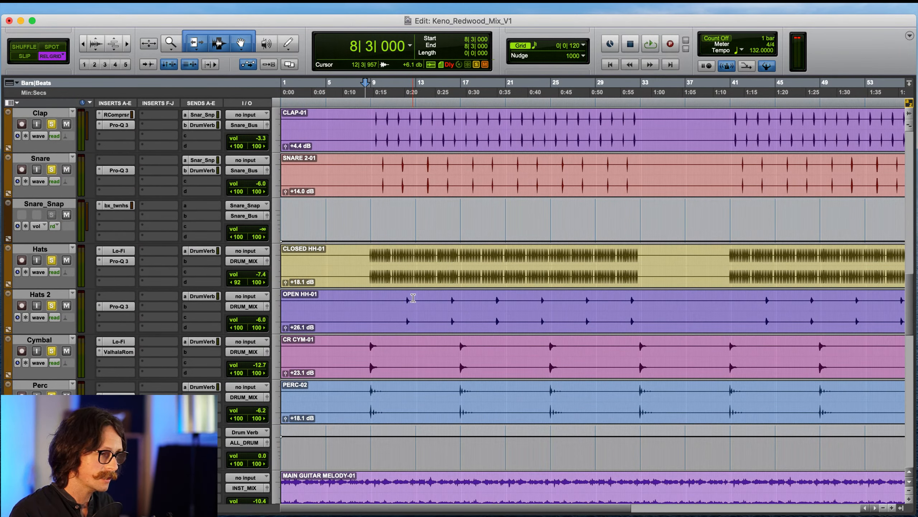
pyautogui.click(369, 259)
# - Place the edit cursor at 8|4|480 on the Bass GTR track
pyautogui.scroll(-8, 325, 307)
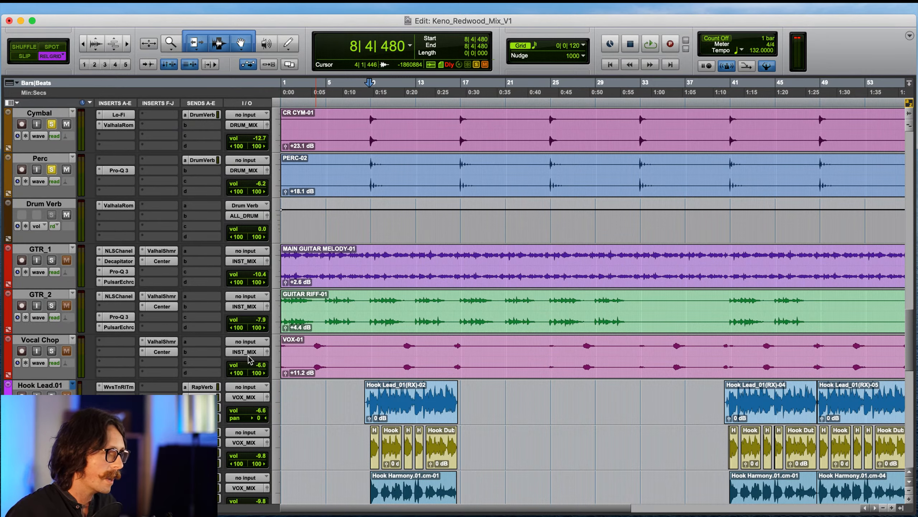
pyautogui.scroll(10, 425, 319)
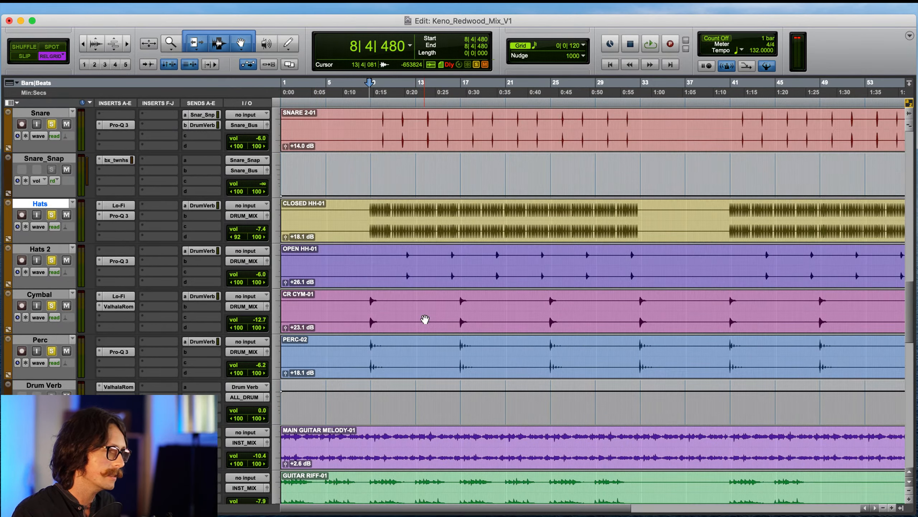
pyautogui.scroll(3, 387, 336)
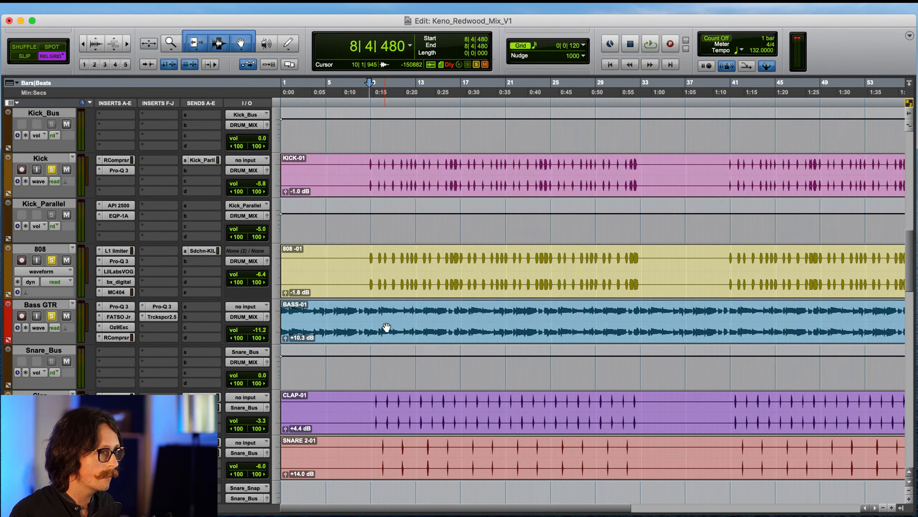
pyautogui.click(370, 303)
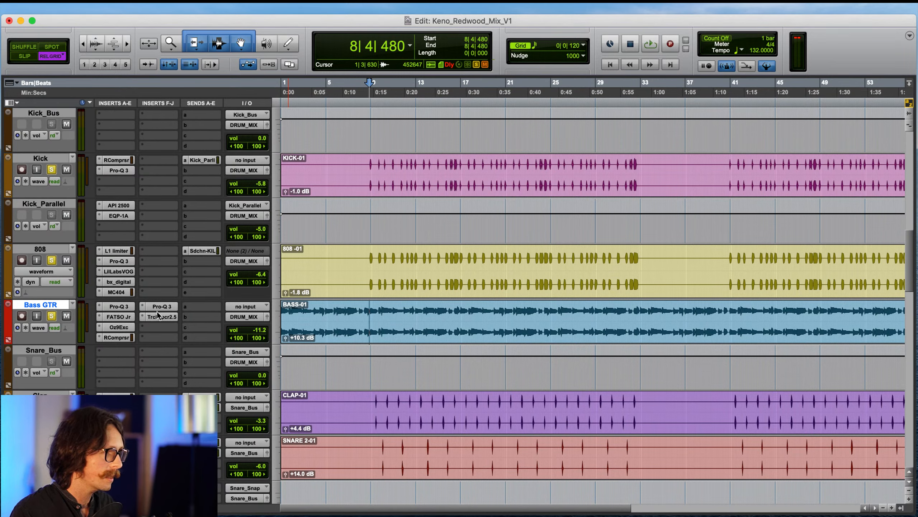
# - Open the Bass GTR track's FATSO Jr plug-in, move its window above the track, and start playback to hear it
pyautogui.click(119, 317)
pyautogui.moveTo(506, 32); pyautogui.dragTo(419, 93)
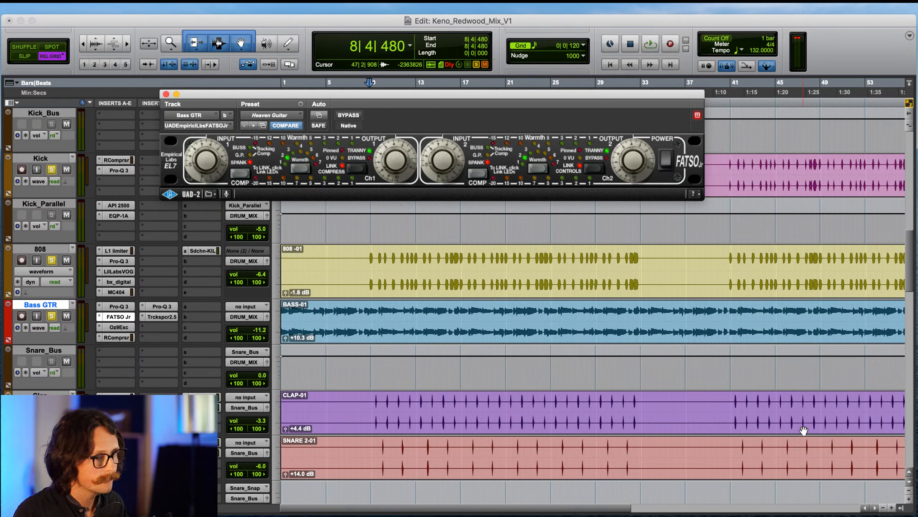
pyautogui.click(320, 22)
pyautogui.press('space')
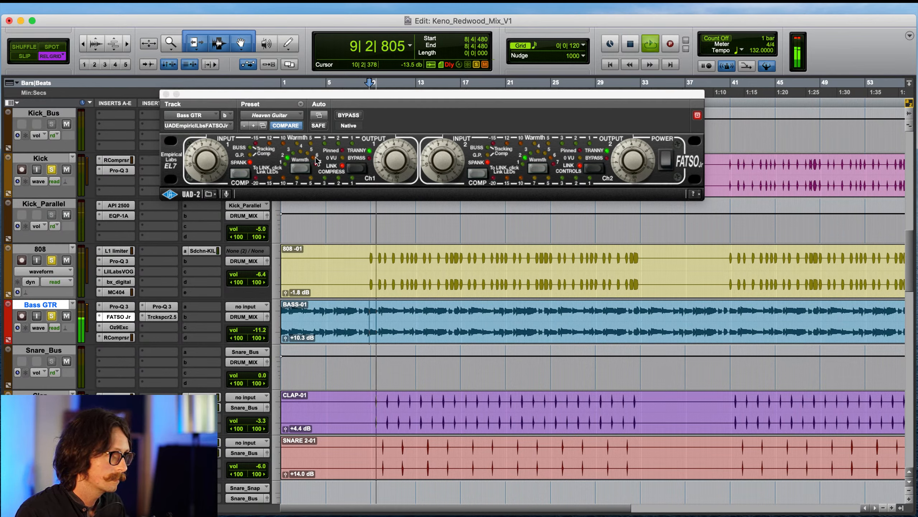
# - Fine-tune the channel 1 input and output levels of the Bass GTR track's FATSO Jr during playback
pyautogui.moveTo(209, 153); pyautogui.dragTo(210, 133)
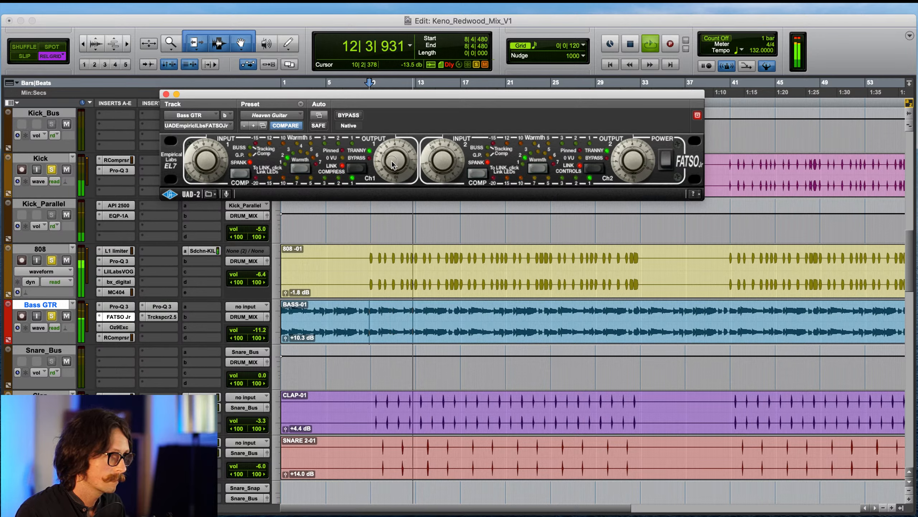
pyautogui.moveTo(392, 161); pyautogui.dragTo(392, 163)
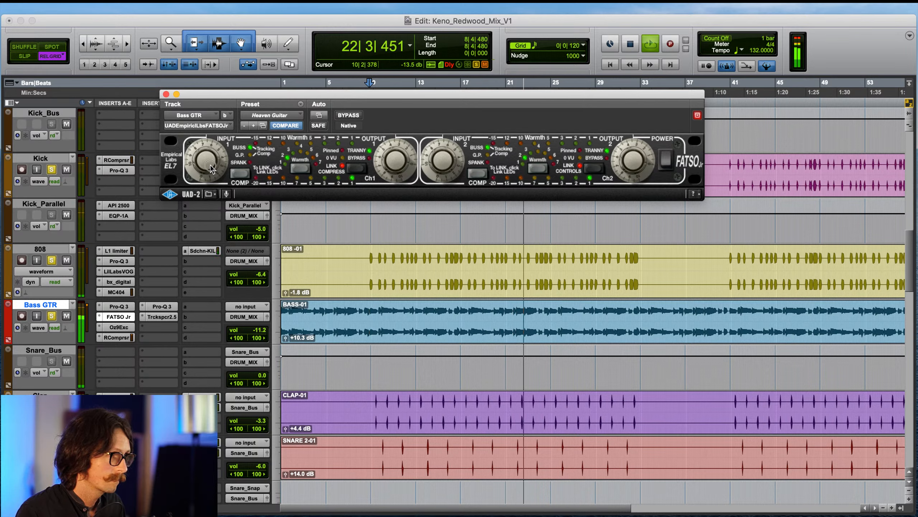
pyautogui.moveTo(211, 166); pyautogui.dragTo(209, 171)
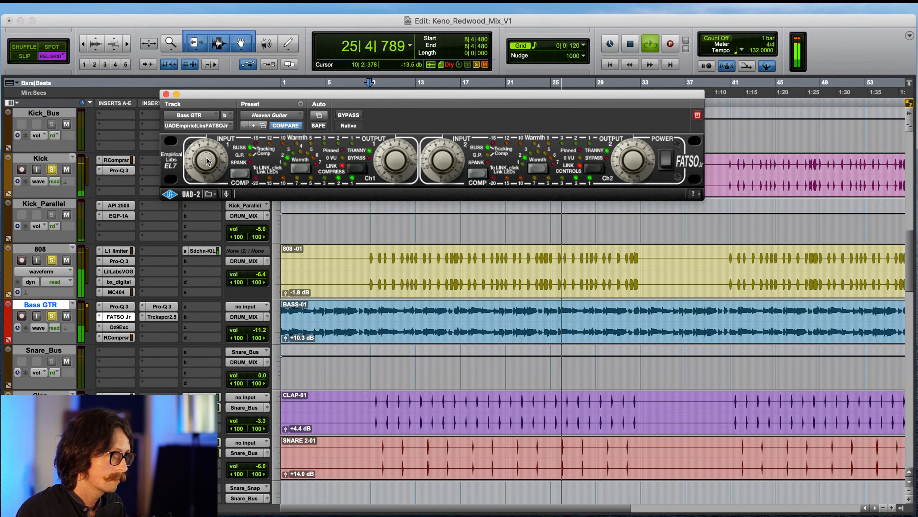
# - In the Bass GTR track's RCompressor, set the ratio to 3.43, threshold to -13.9, attack to 78.9 and release to 27.3
pyautogui.click(119, 337)
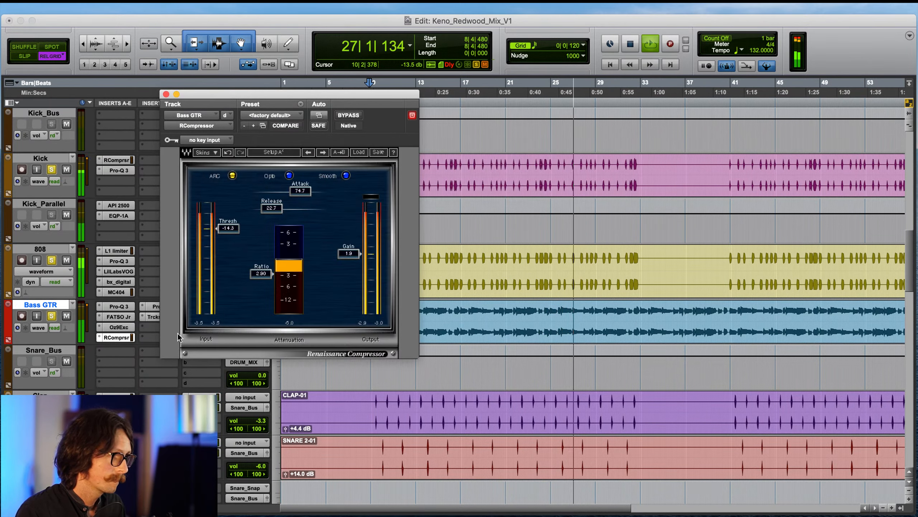
pyautogui.moveTo(259, 272); pyautogui.dragTo(258, 289)
pyautogui.moveTo(228, 227); pyautogui.dragTo(228, 225)
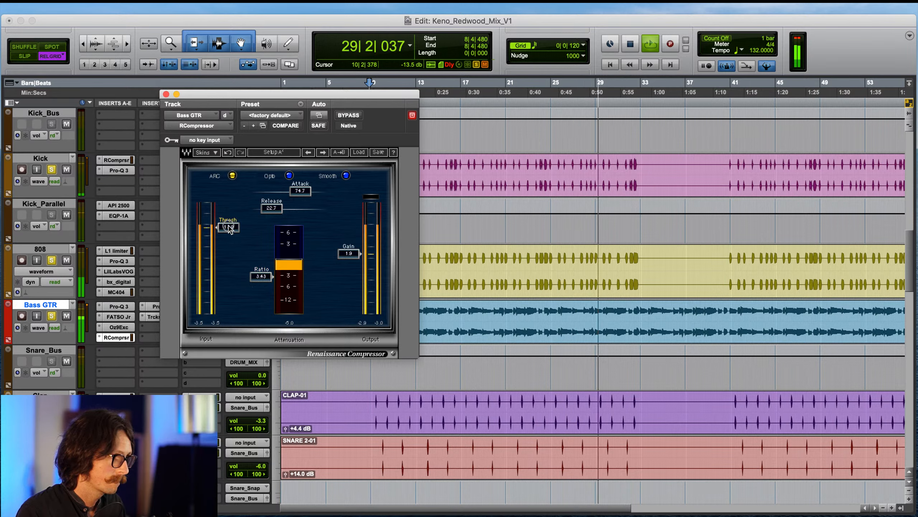
pyautogui.moveTo(297, 192); pyautogui.dragTo(293, 219)
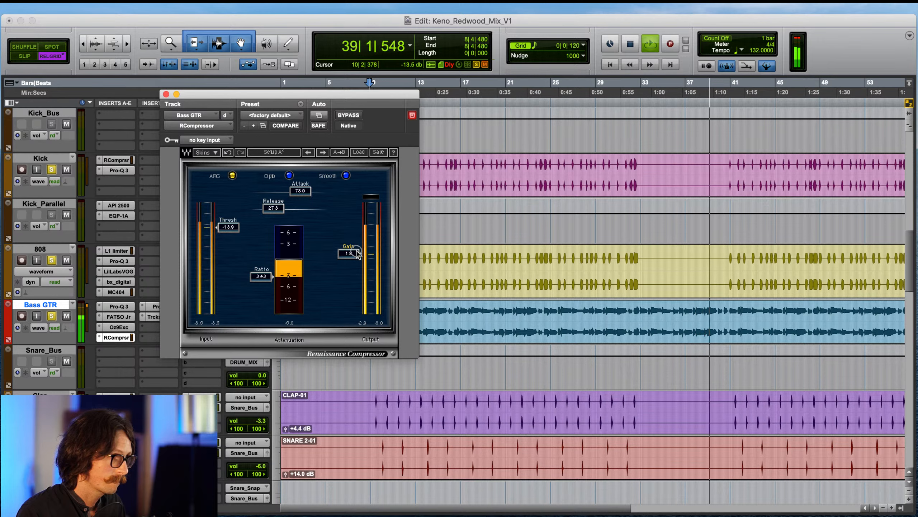
# - Fine-tune the RCompressor's output gain, close the plug-in and stop playback
pyautogui.moveTo(358, 254); pyautogui.dragTo(358, 252)
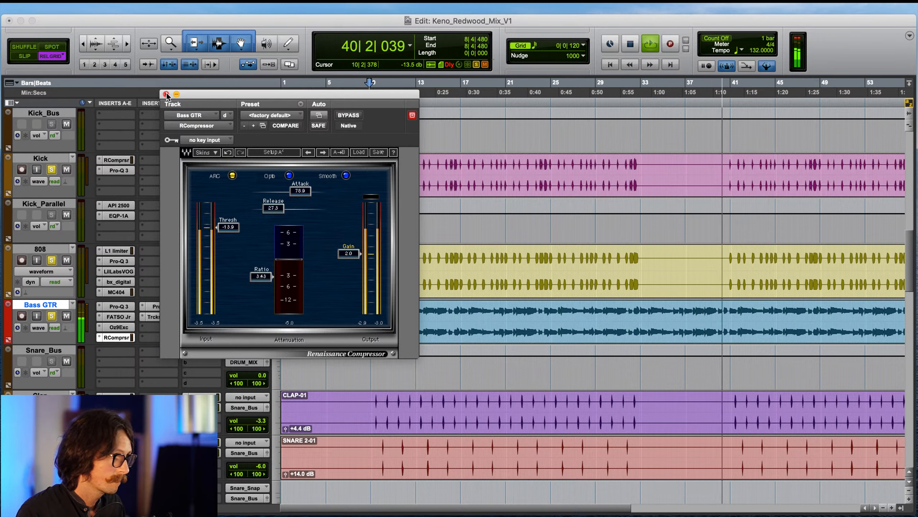
pyautogui.moveTo(347, 254); pyautogui.dragTo(347, 255)
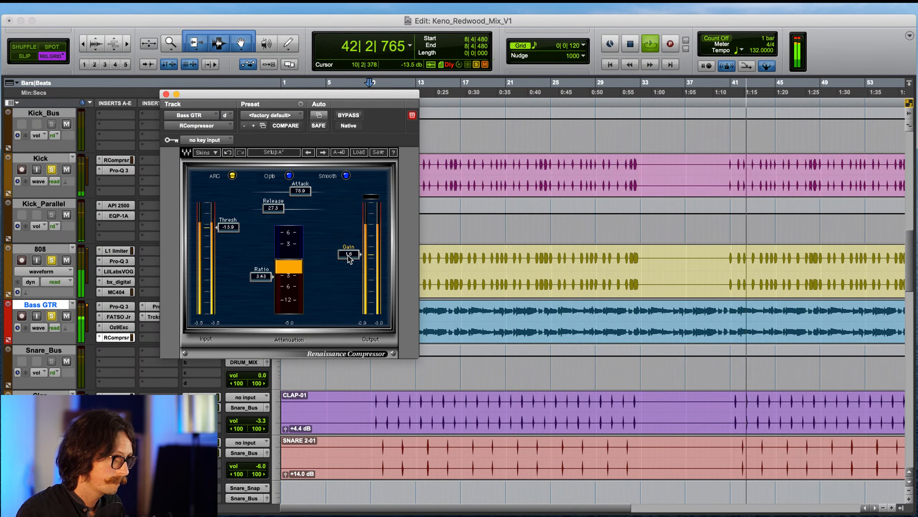
pyautogui.click(166, 94)
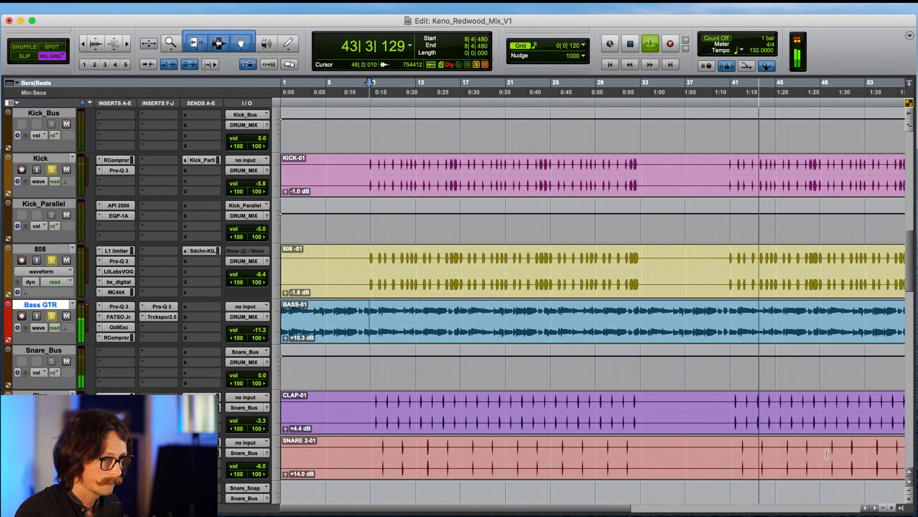
pyautogui.press('space')
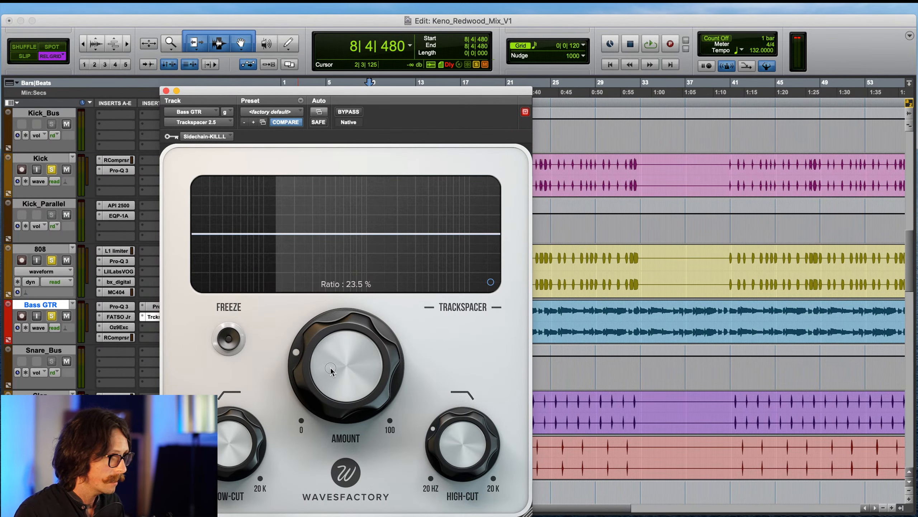
# - Lower the amount slightly and set the release to 7.70 ms in the Bass GTR track's Trackspacer, and close the plug-in
pyautogui.moveTo(330, 367); pyautogui.dragTo(328, 375)
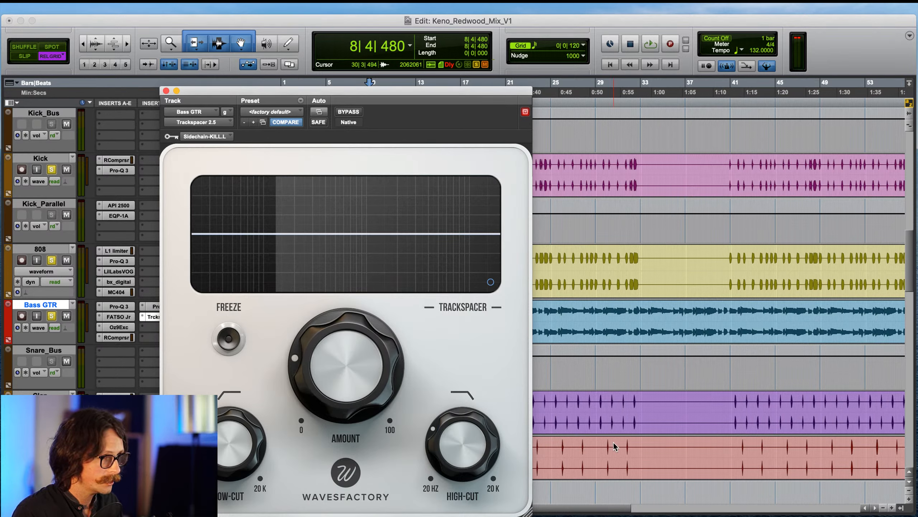
pyautogui.click(490, 282)
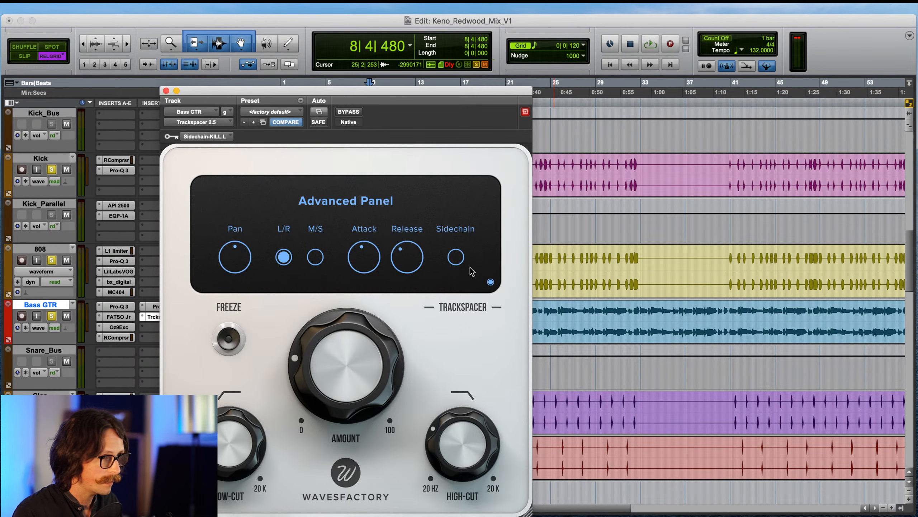
pyautogui.moveTo(404, 254); pyautogui.dragTo(403, 266)
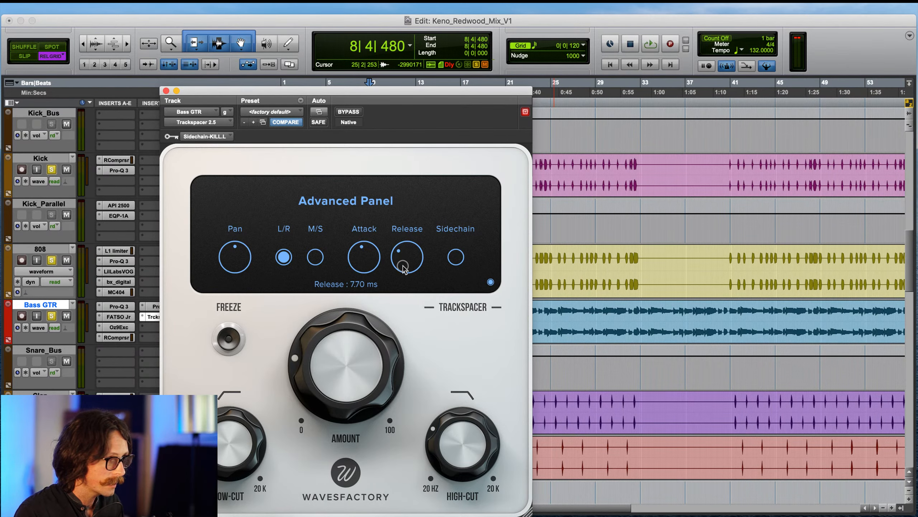
pyautogui.click(166, 91)
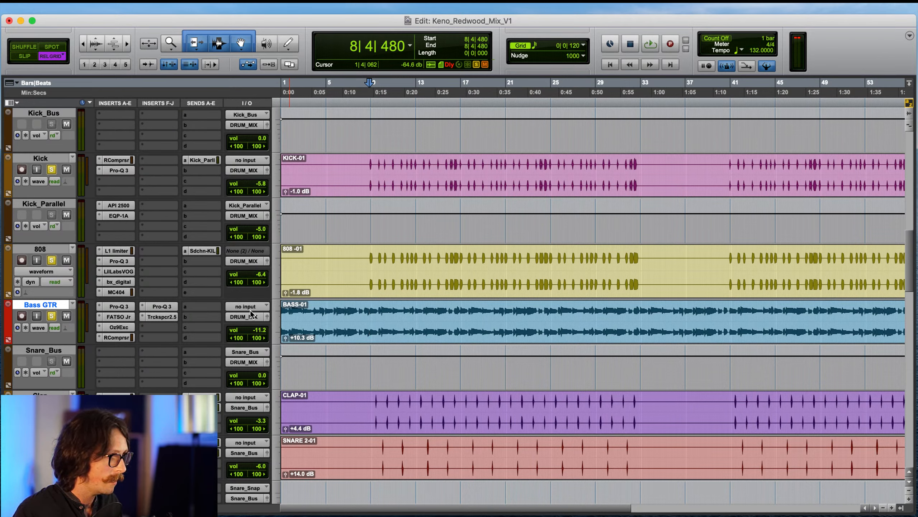
# - Insert a FabFilter Pro-Q 3 on the Bass GTR track in the empty slot below Trackspacer
pyautogui.click(168, 329)
pyautogui.click(168, 226)
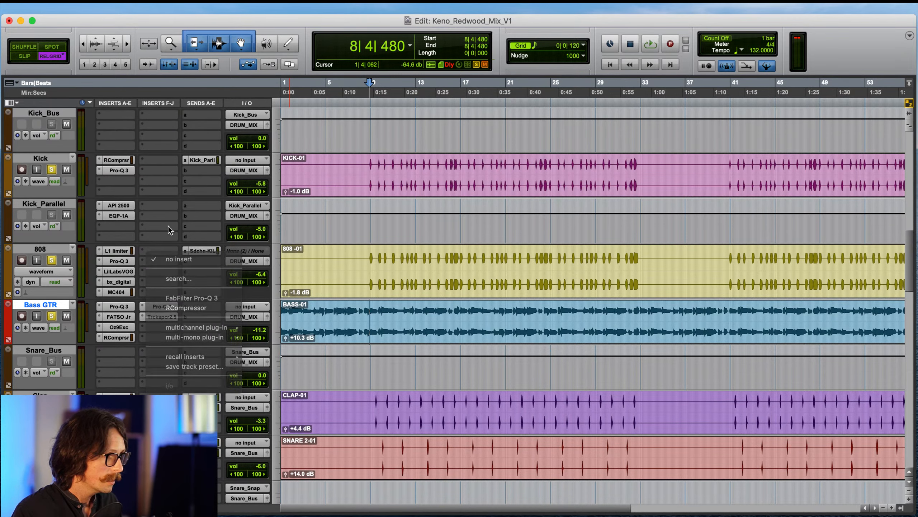
pyautogui.click(150, 330)
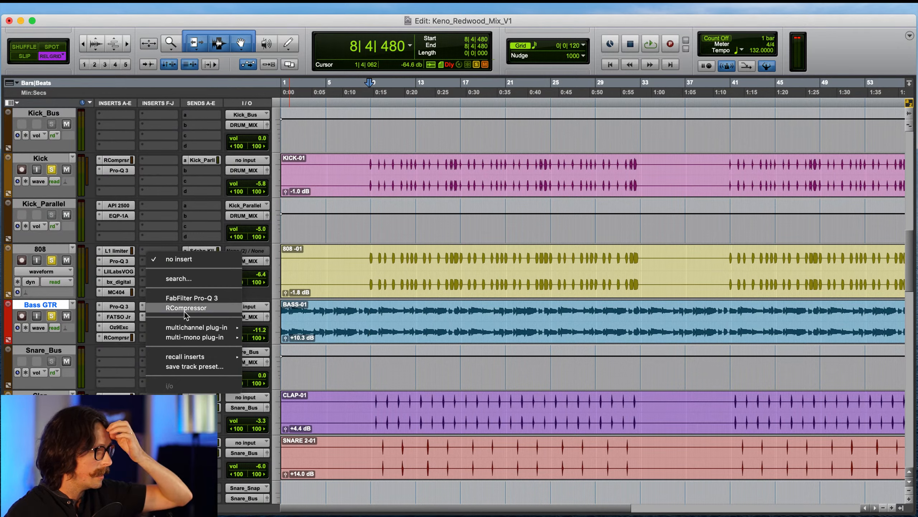
pyautogui.click(188, 297)
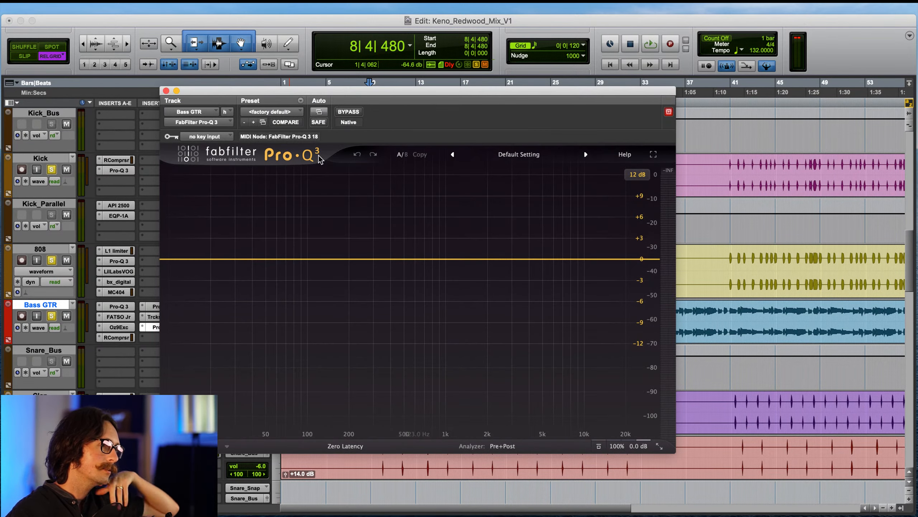
# - Add a low-cut band with a 24 dB/oct slope just above 20 Hz in the new Pro-Q 3
pyautogui.click(185, 260)
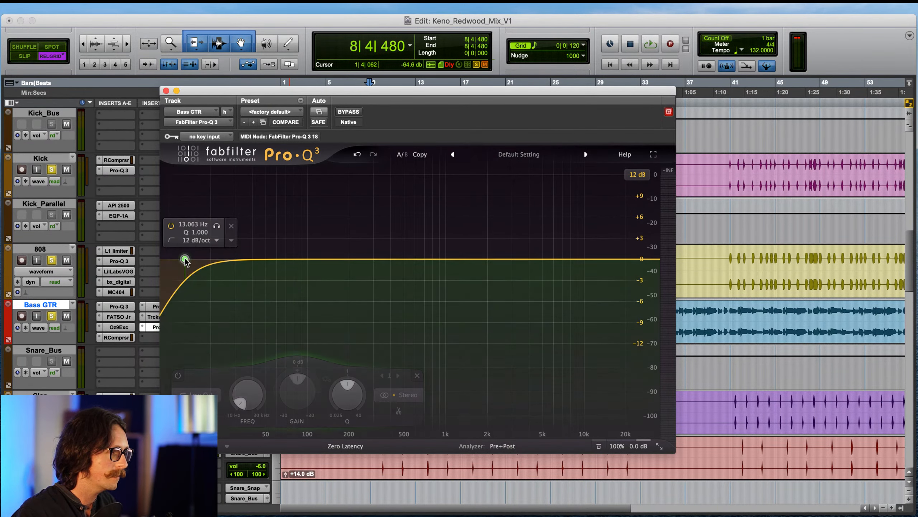
pyautogui.click(200, 241)
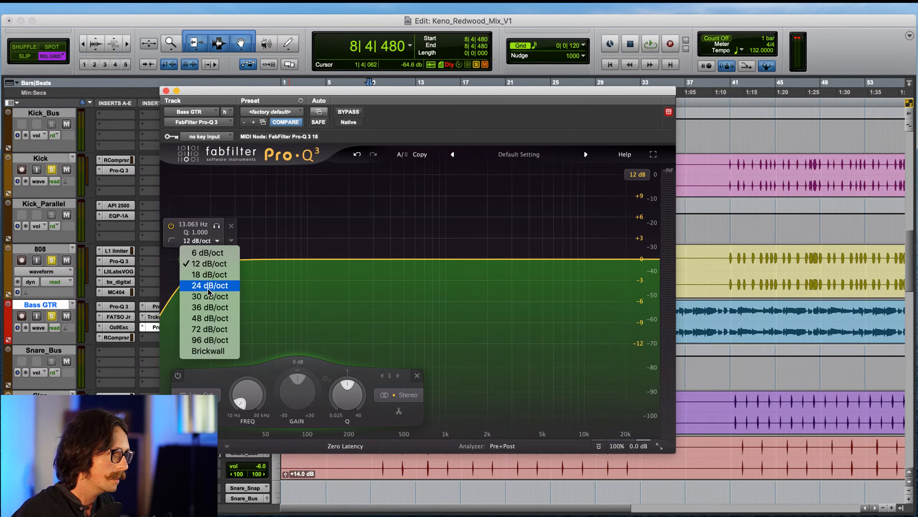
pyautogui.click(212, 292)
pyautogui.moveTo(185, 260); pyautogui.dragTo(212, 260)
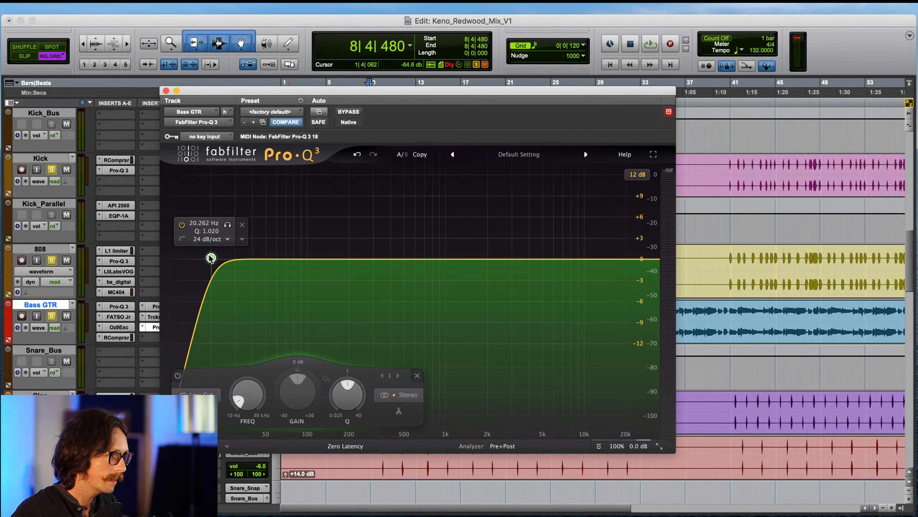
pyautogui.moveTo(211, 258); pyautogui.dragTo(215, 259)
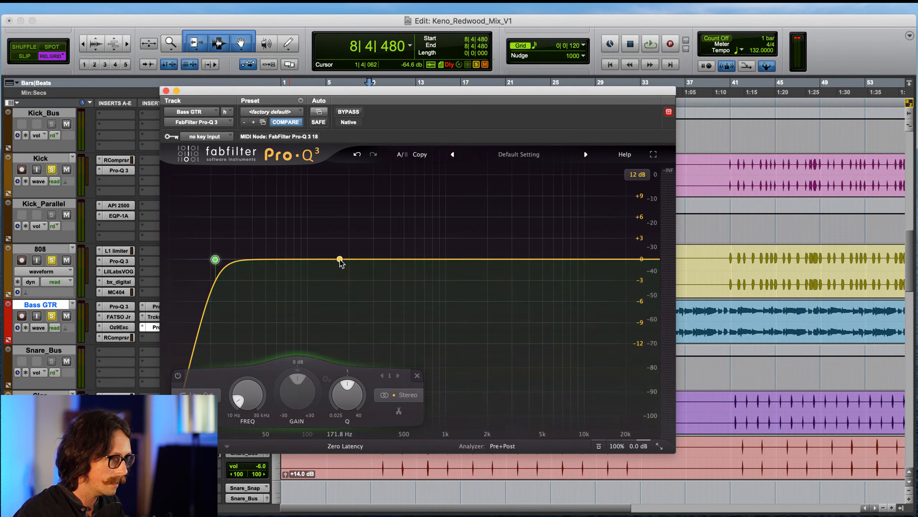
# - Add a second band, a bell at 118.41 Hz, and set its stereo placement to Side
pyautogui.moveTo(340, 263); pyautogui.dragTo(319, 265)
pyautogui.click(317, 263)
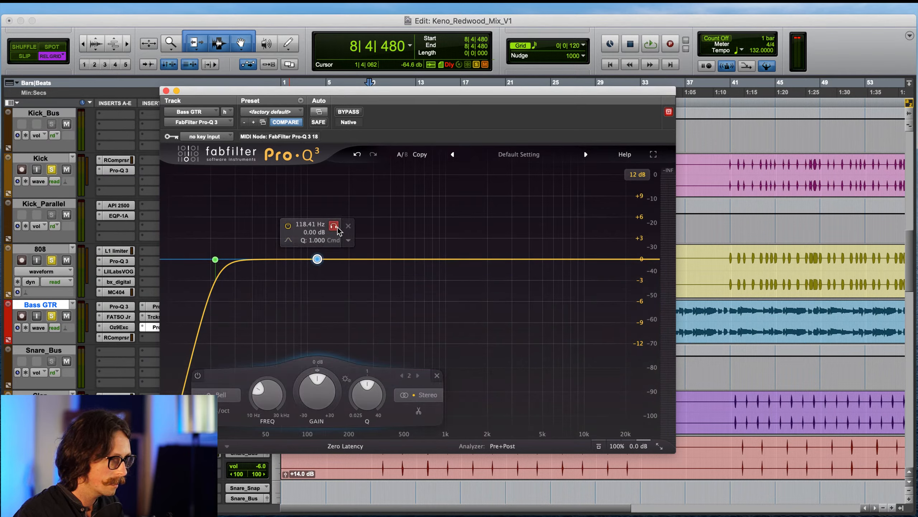
pyautogui.click(349, 242)
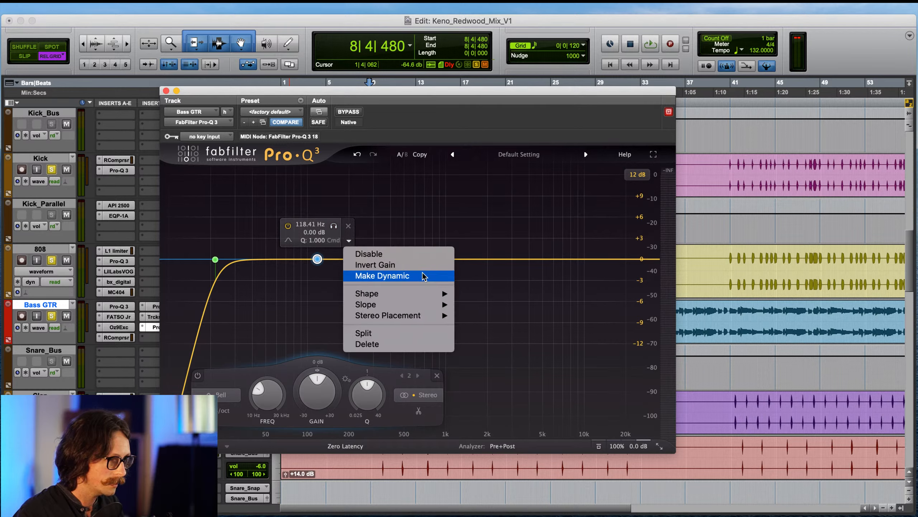
pyautogui.moveTo(452, 315)
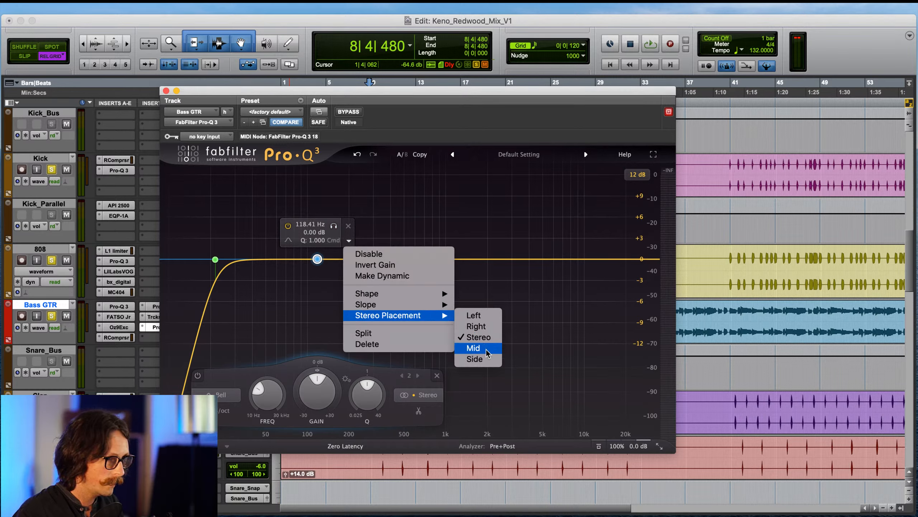
pyautogui.click(476, 358)
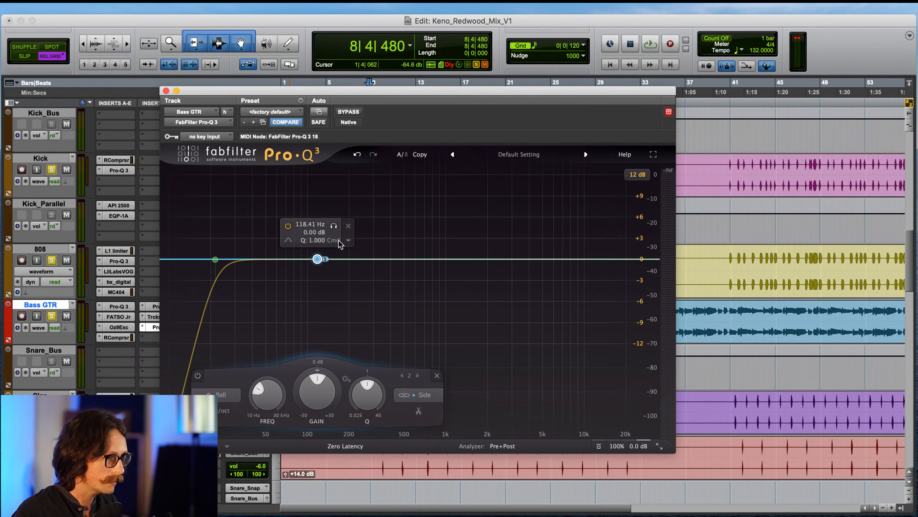
# - Change the 118.41 Hz band's stereo placement to Mid
pyautogui.rightClick(318, 259)
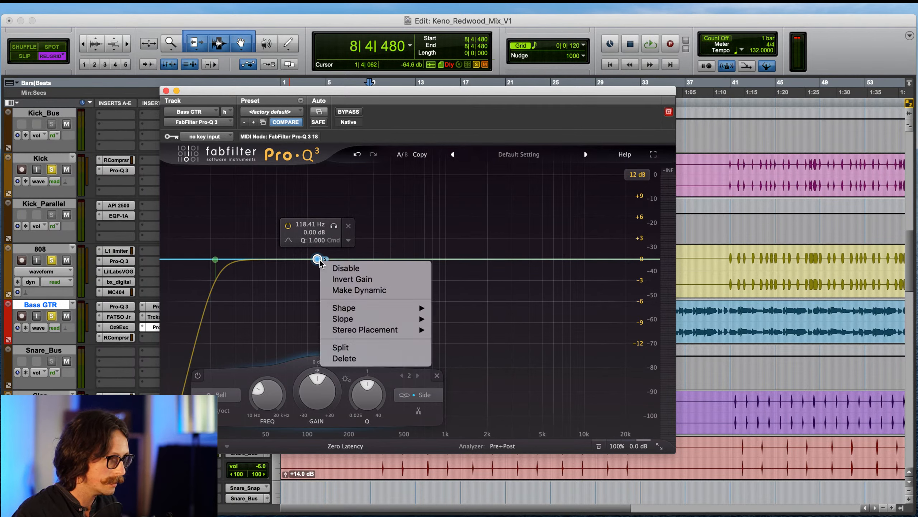
pyautogui.click(320, 258)
pyautogui.click(349, 241)
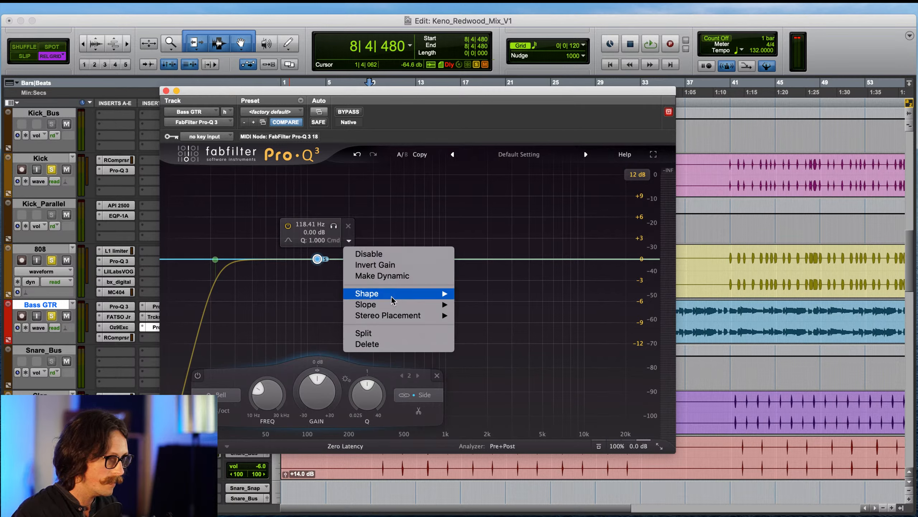
pyautogui.moveTo(418, 317)
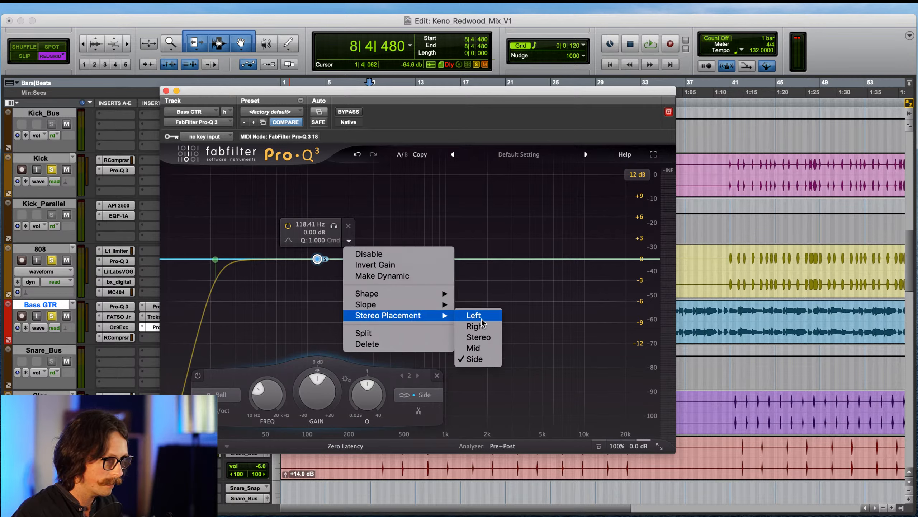
pyautogui.click(474, 348)
# - Turn the Mid band into a low shelf at 131.52 Hz with a gain of -2.53 dB
pyautogui.moveTo(316, 260); pyautogui.dragTo(302, 277)
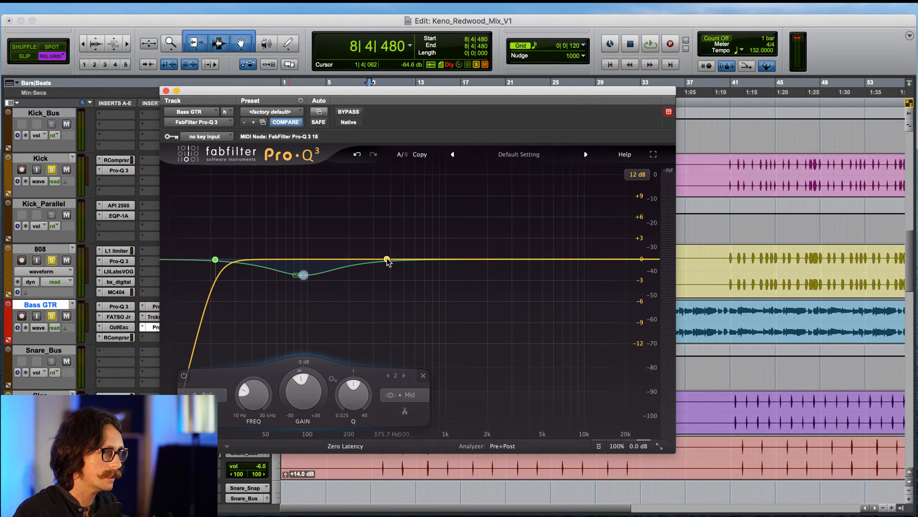
pyautogui.moveTo(305, 276)
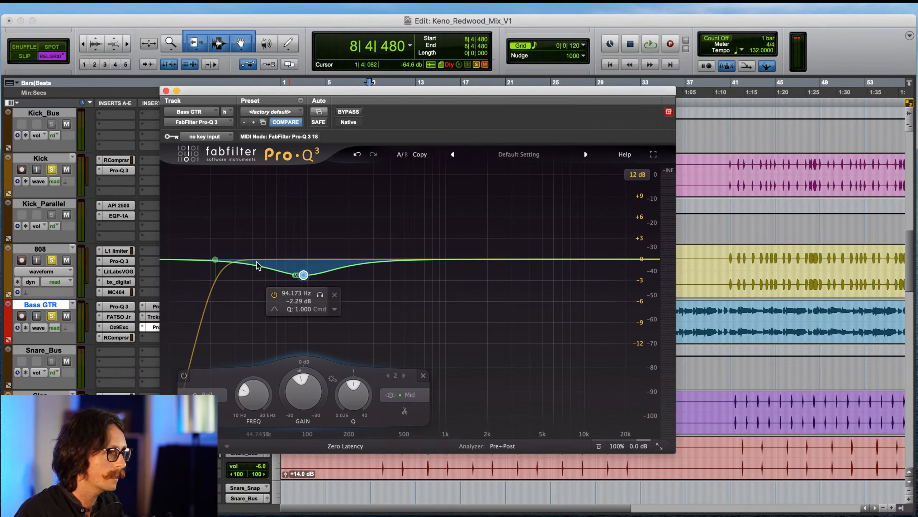
pyautogui.click(274, 309)
pyautogui.click(290, 322)
pyautogui.moveTo(303, 268); pyautogui.dragTo(322, 270)
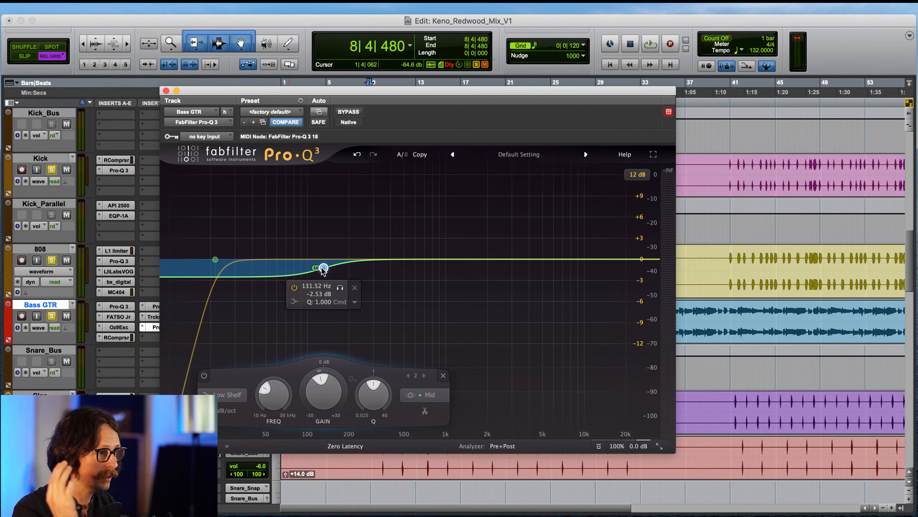
# - Add a third bell band placed on the Side signal, boosting about 2.1 dB at about 845 Hz
pyautogui.click(375, 259)
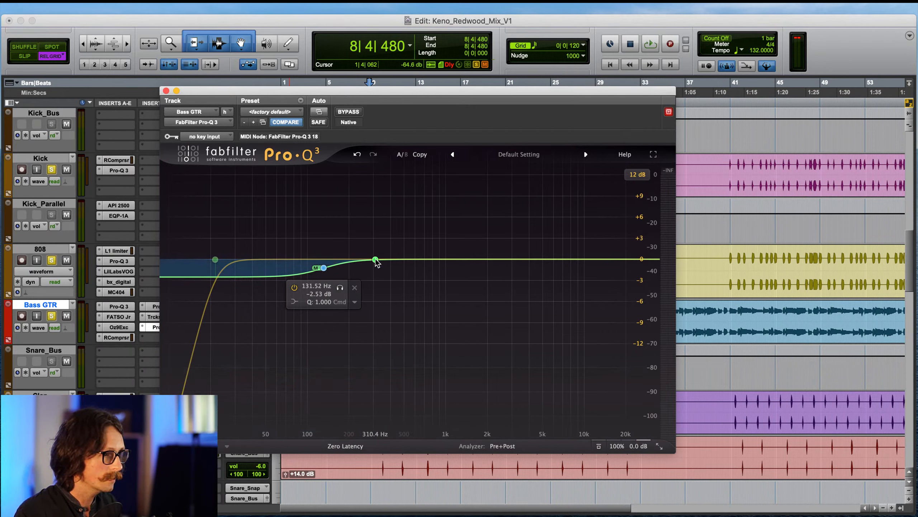
pyautogui.rightClick(375, 259)
pyautogui.moveTo(455, 339)
pyautogui.click(531, 359)
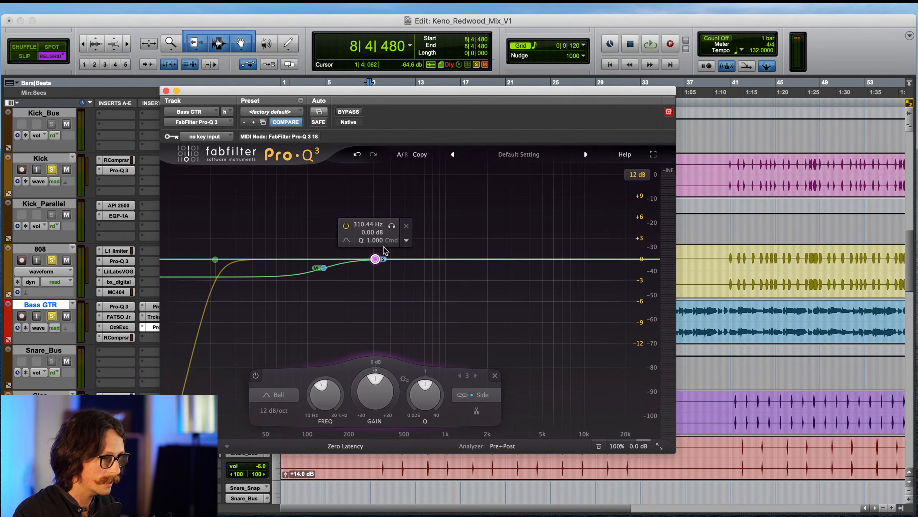
pyautogui.moveTo(375, 259); pyautogui.dragTo(437, 248)
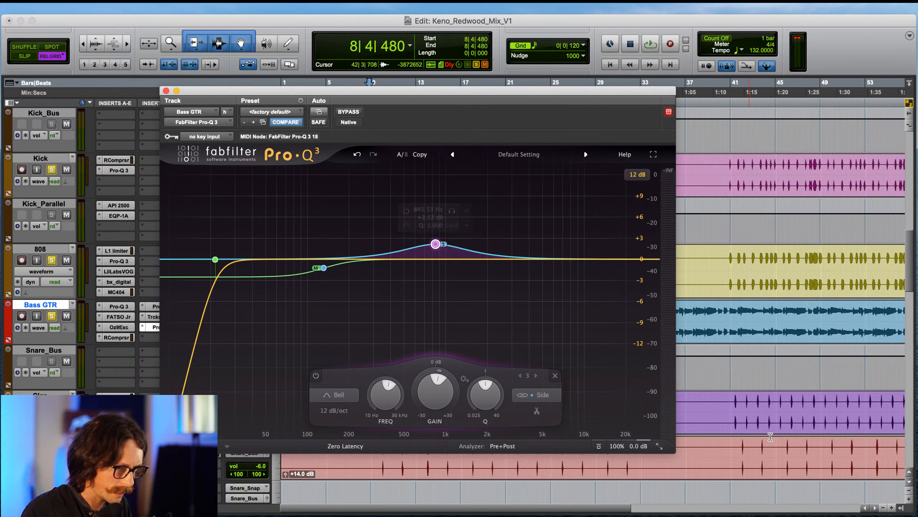
pyautogui.click(408, 76)
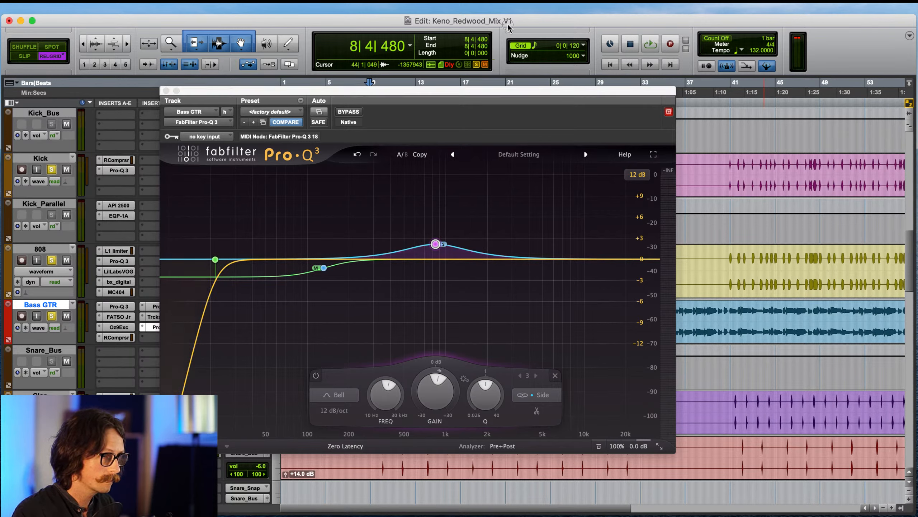
# - During playback, move the Mid low shelf to 171.80 Hz at -2.29 dB and the Side bell to 1729.6 Hz at +5.63 dB
pyautogui.press('space')
pyautogui.moveTo(323, 268)
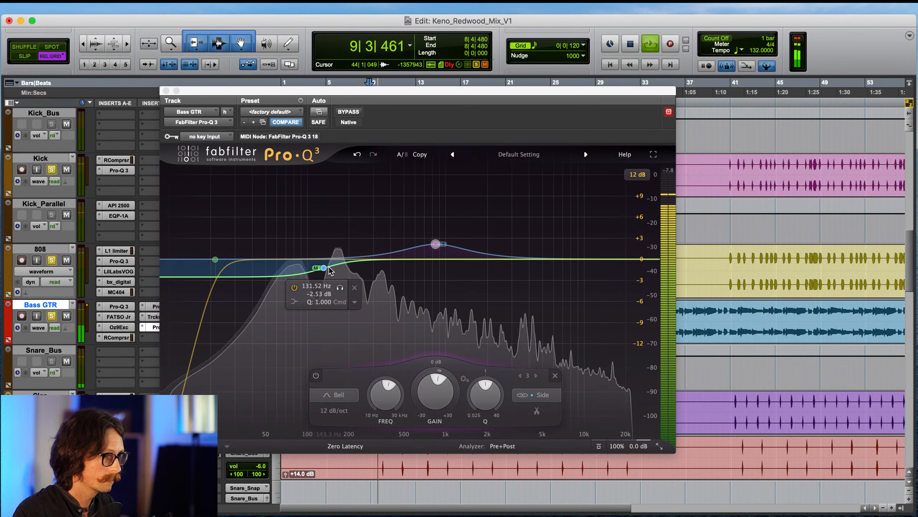
pyautogui.moveTo(323, 269)
pyautogui.mouseDown()
pyautogui.moveTo(352, 269)
pyautogui.moveTo(358, 290)
pyautogui.moveTo(358, 277)
pyautogui.moveTo(338, 266)
pyautogui.mouseUp()
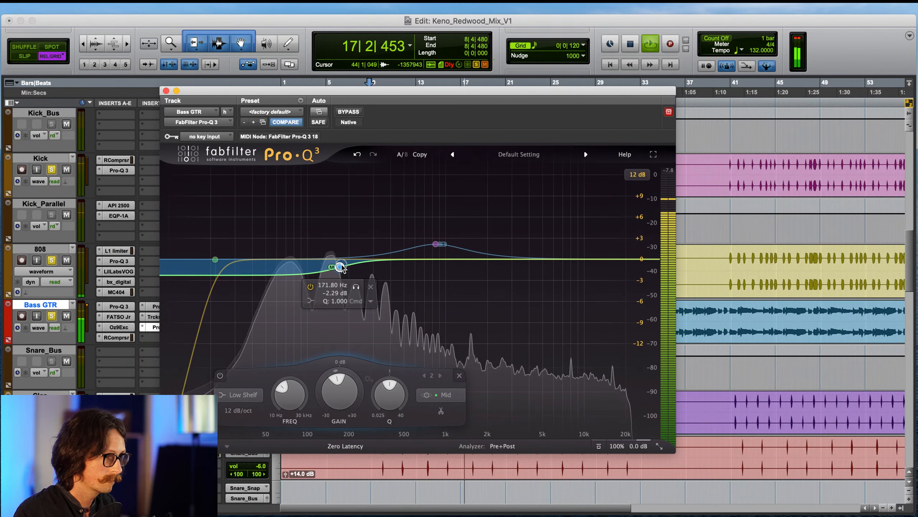
pyautogui.click(435, 244)
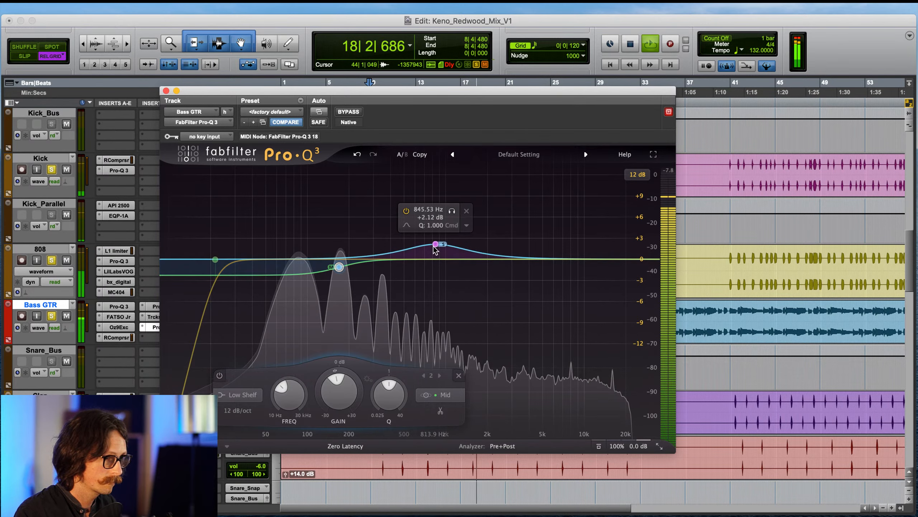
pyautogui.moveTo(442, 241); pyautogui.dragTo(479, 223)
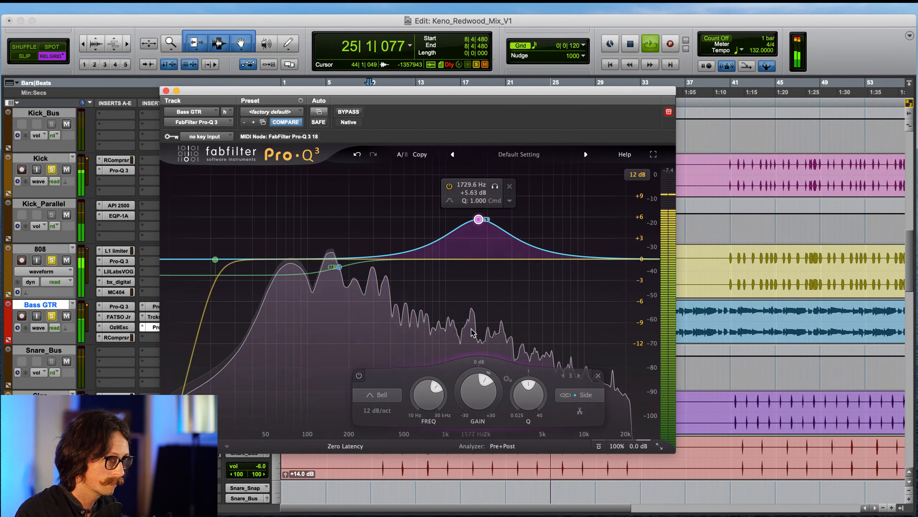
# - Compare the bass guitar with the mid/side EQ bypassed and active, and close the EQ after stopping playback
pyautogui.click(352, 114)
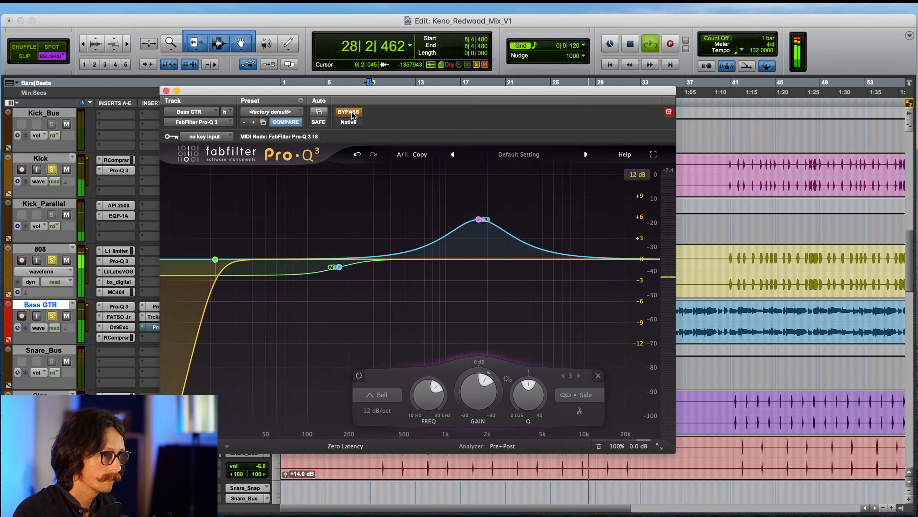
pyautogui.click(352, 113)
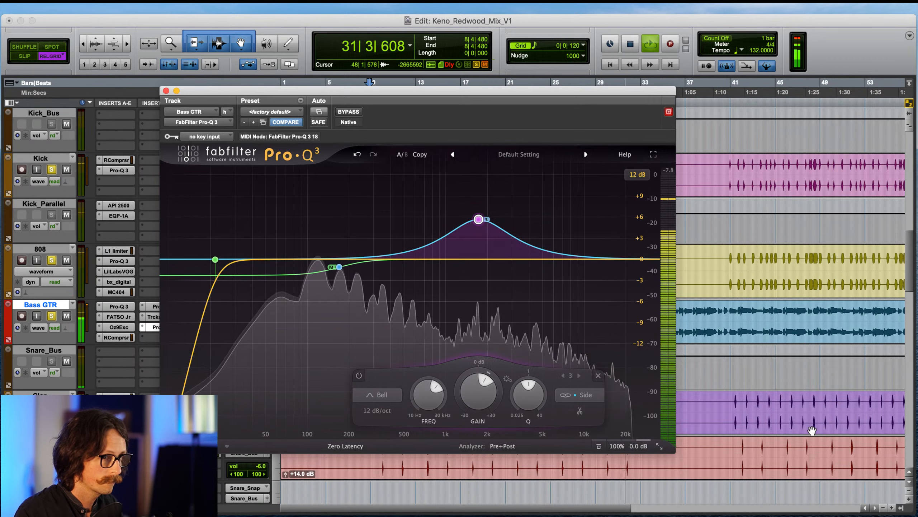
pyautogui.press('space')
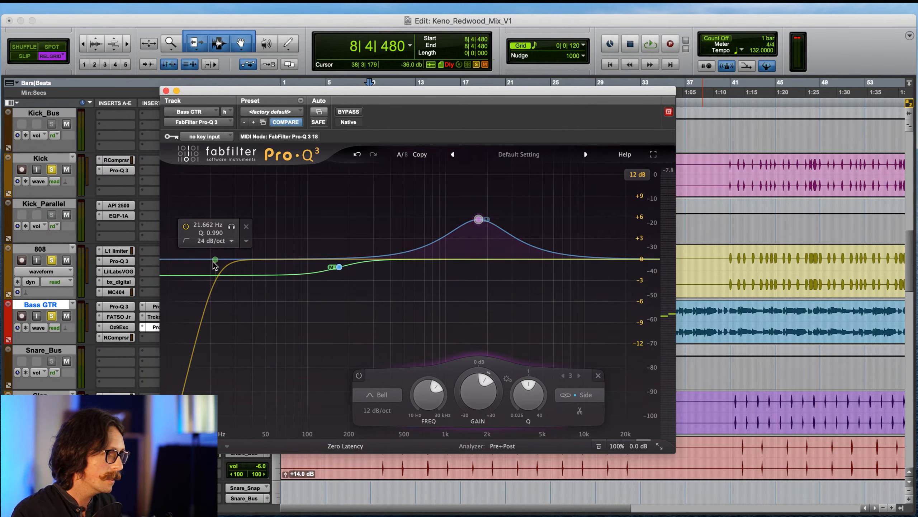
pyautogui.click(166, 91)
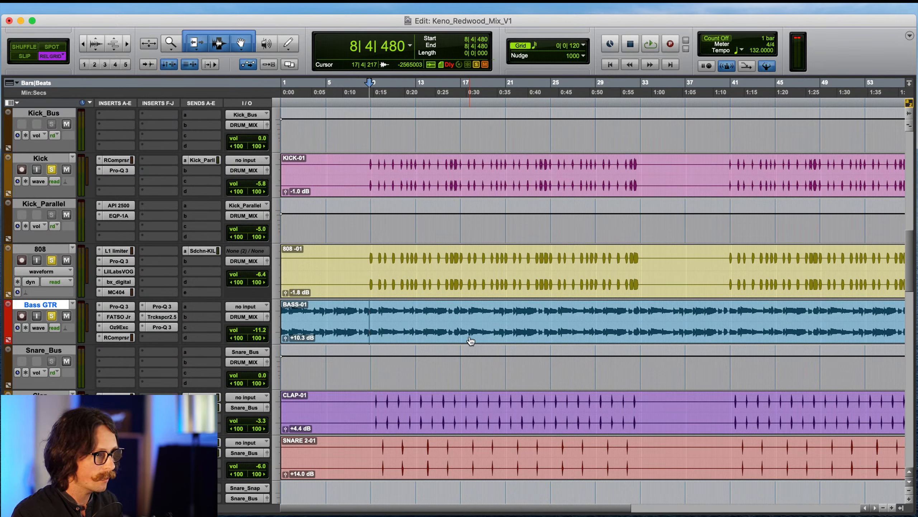
# - Insert the stereo iZotope Alloy 2 plug-in on the Bass GTR track, in the free slot after the last Pro-Q 3
pyautogui.press('super+equal')
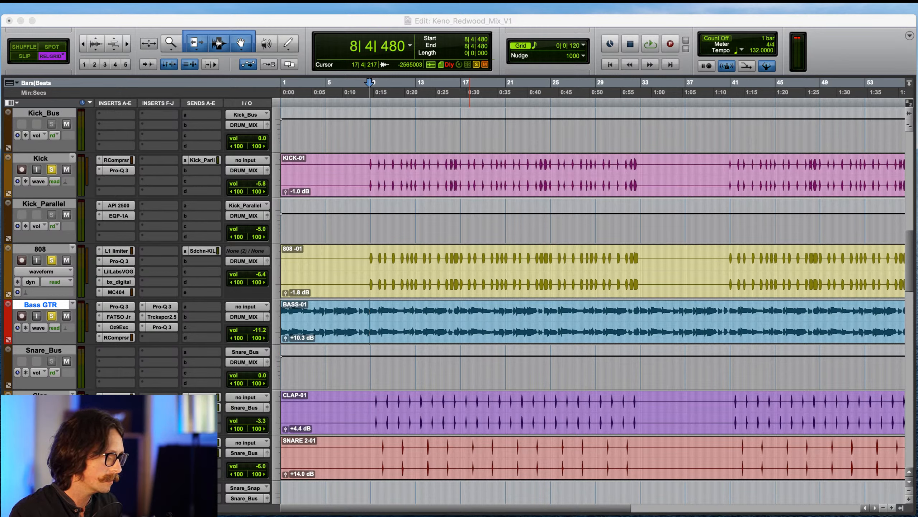
pyautogui.click(214, 25)
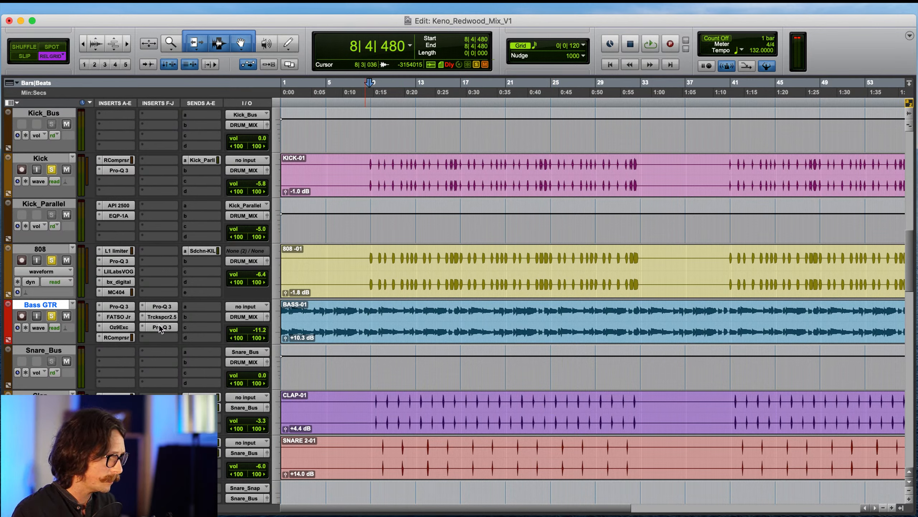
pyautogui.click(152, 336)
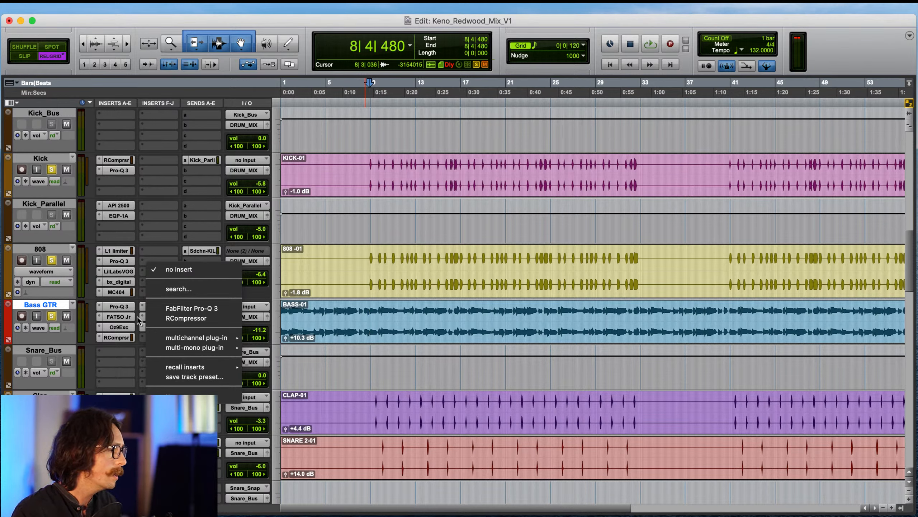
pyautogui.moveTo(197, 339)
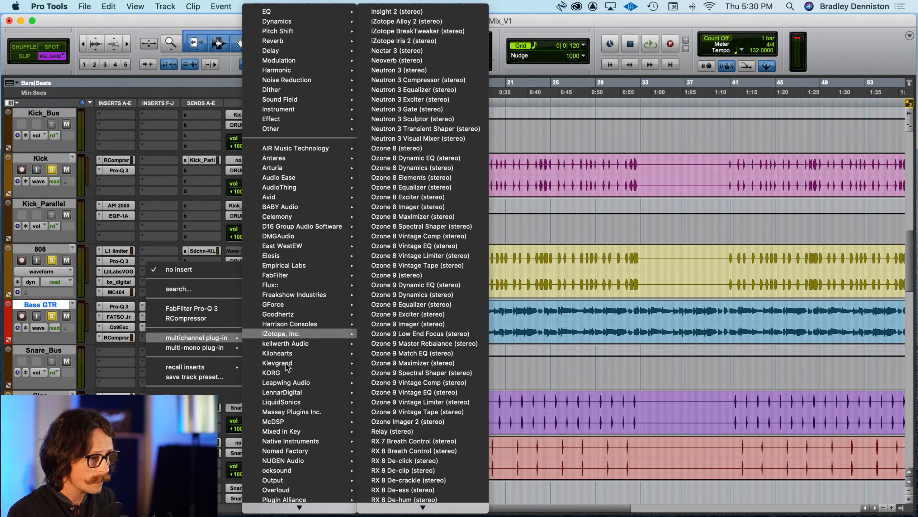
pyautogui.scroll(-10, 316, 470)
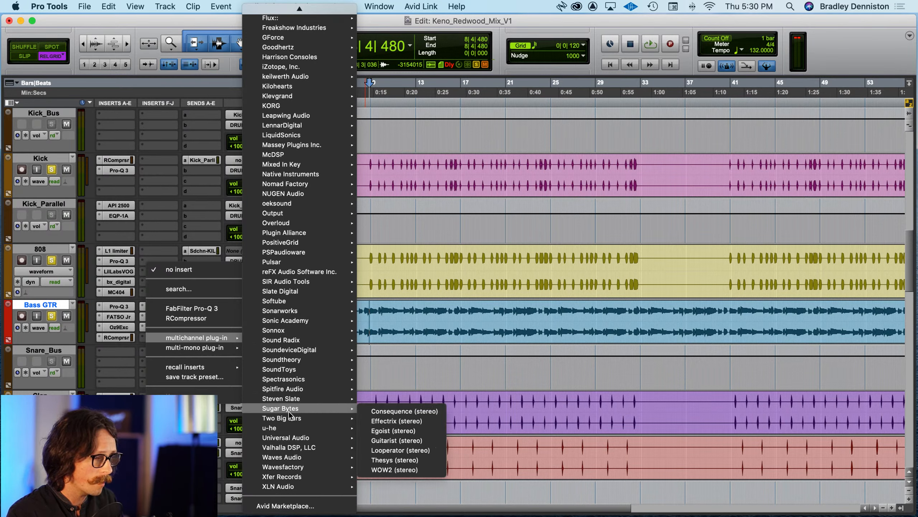
pyautogui.moveTo(310, 389)
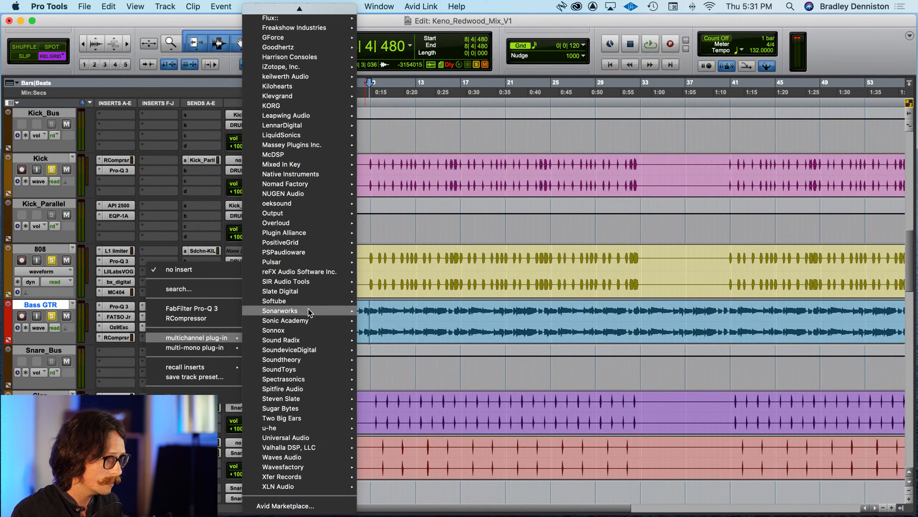
pyautogui.scroll(5, 310, 211)
pyautogui.moveTo(299, 160)
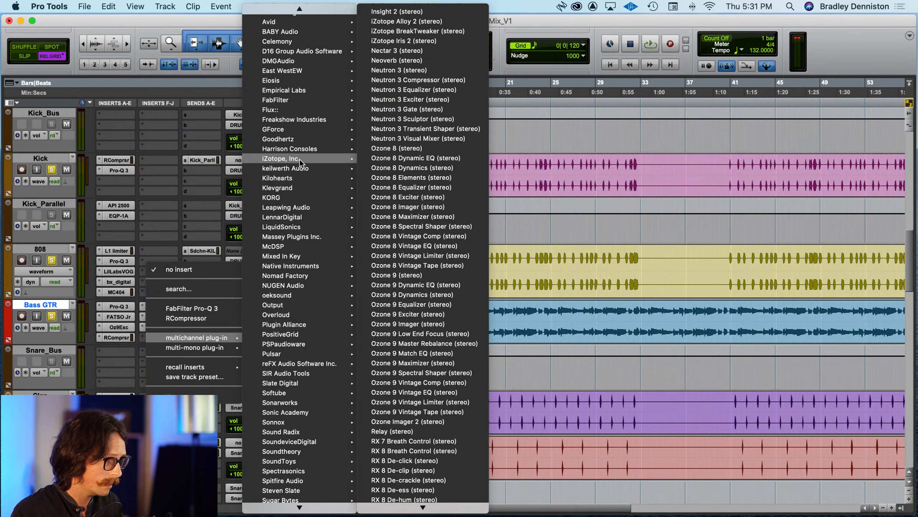
pyautogui.scroll(-2, 419, 334)
pyautogui.scroll(-2, 417, 331)
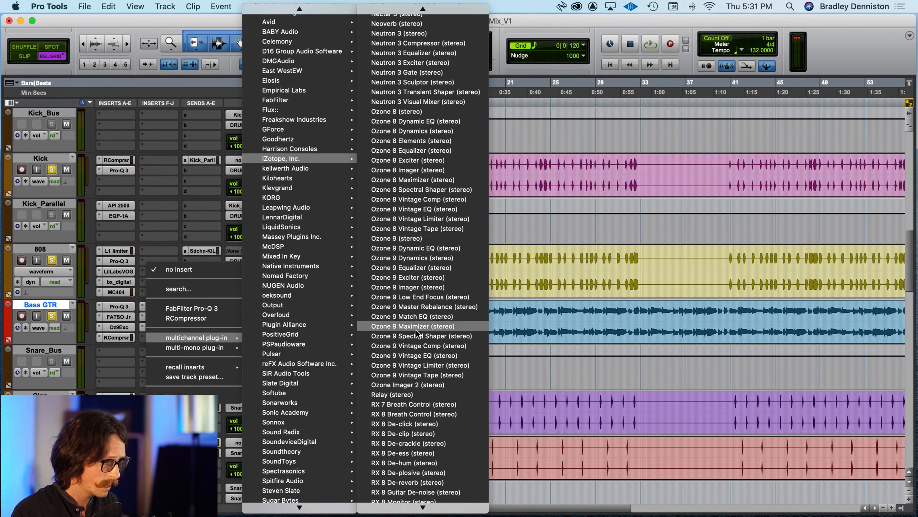
pyautogui.scroll(3, 416, 331)
pyautogui.scroll(-6, 442, 383)
pyautogui.scroll(6, 442, 384)
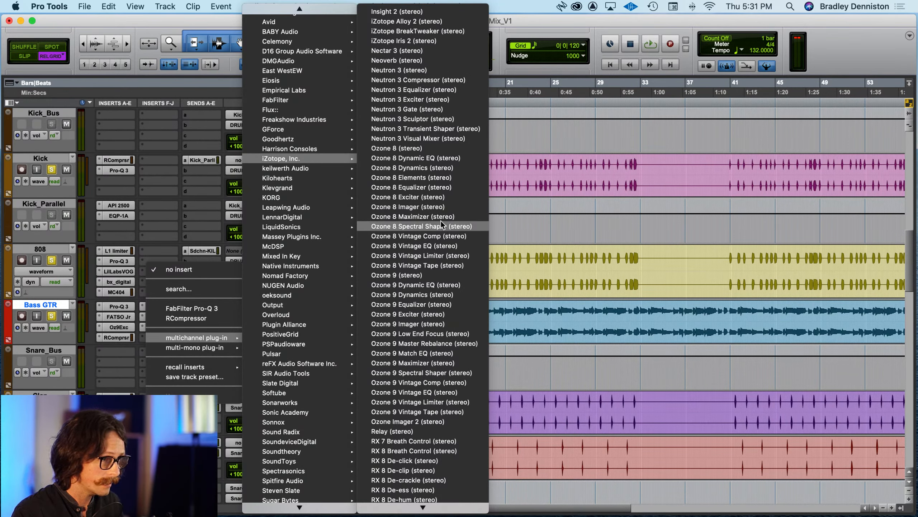
pyautogui.scroll(-5, 419, 179)
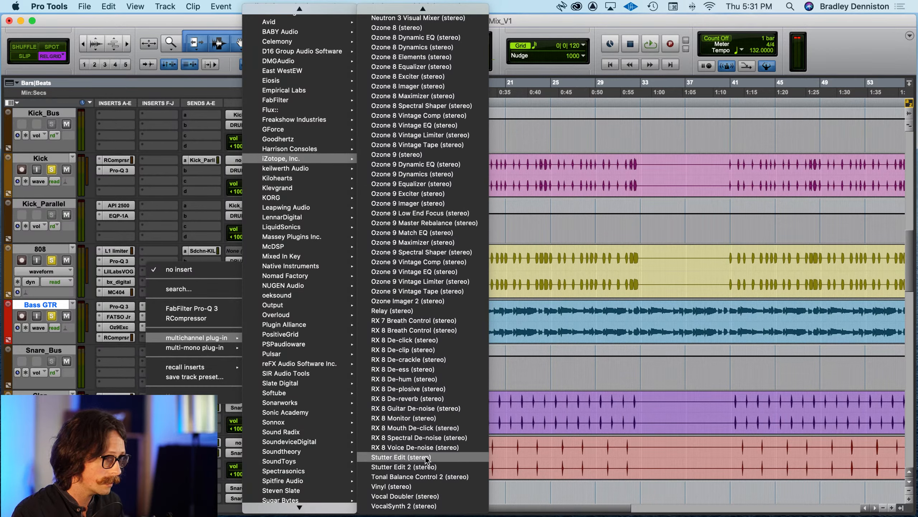
pyautogui.scroll(5, 424, 296)
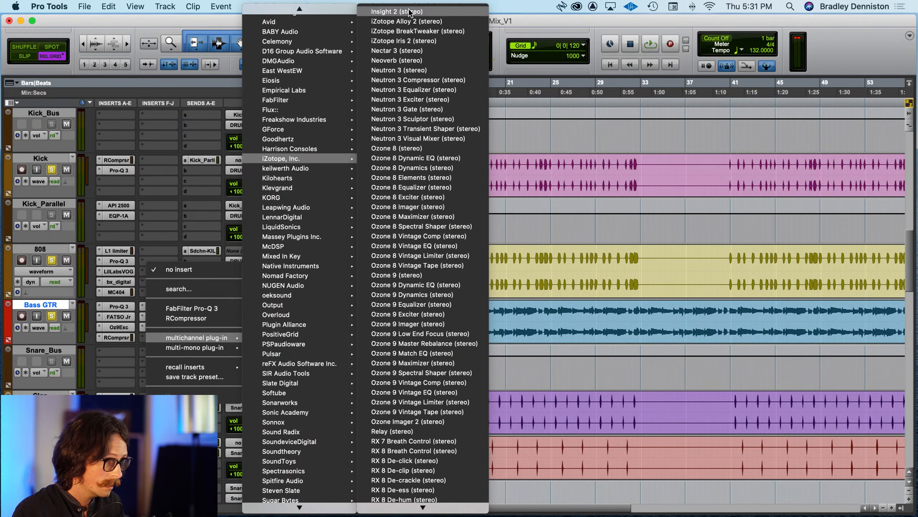
pyautogui.press('Escape')
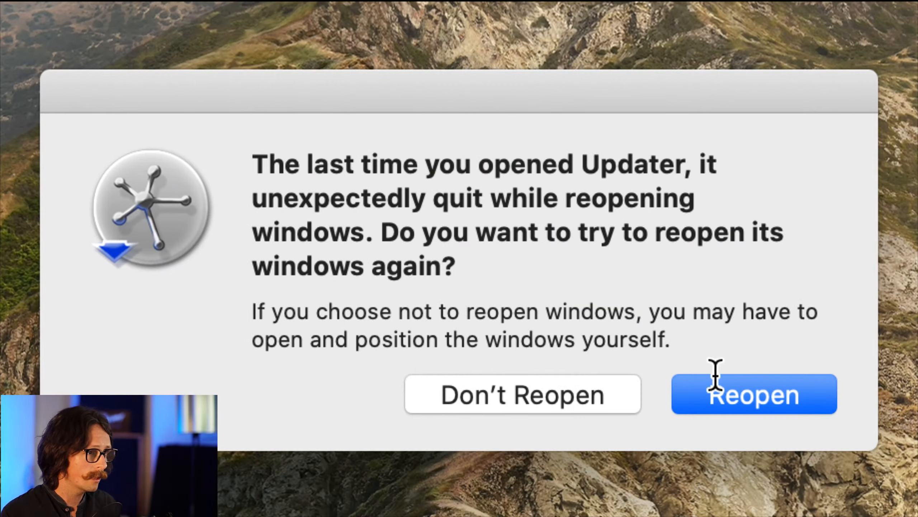
# - Dismiss the Updater crash dialogs without reopening it, and close Alloy 2's Preset Manager
pyautogui.click(577, 398)
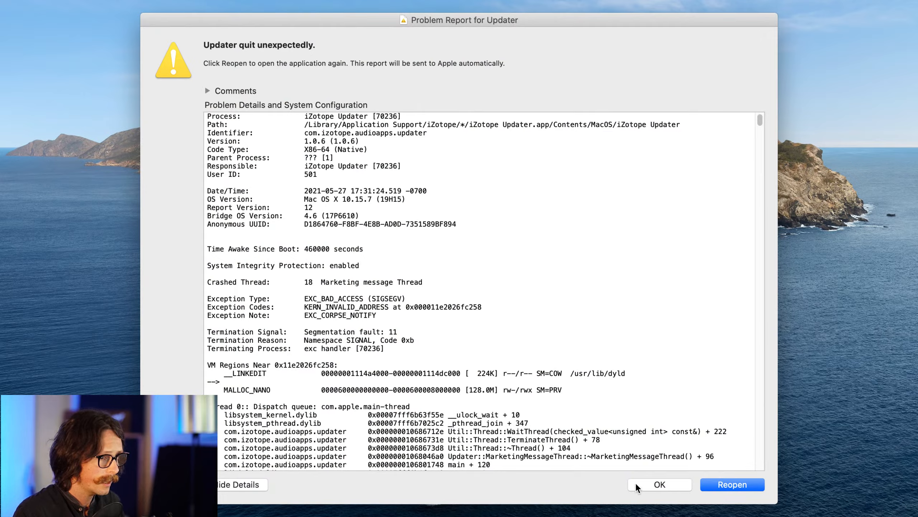
pyautogui.click(637, 486)
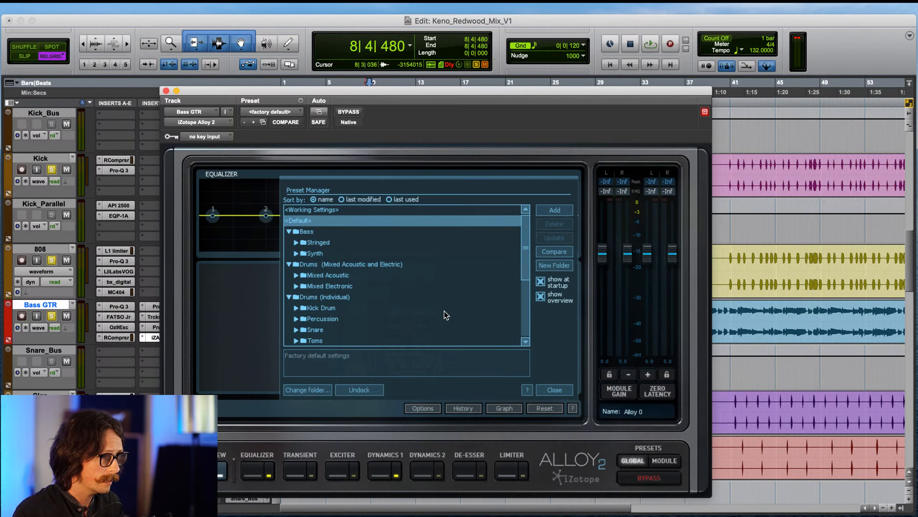
pyautogui.click(564, 392)
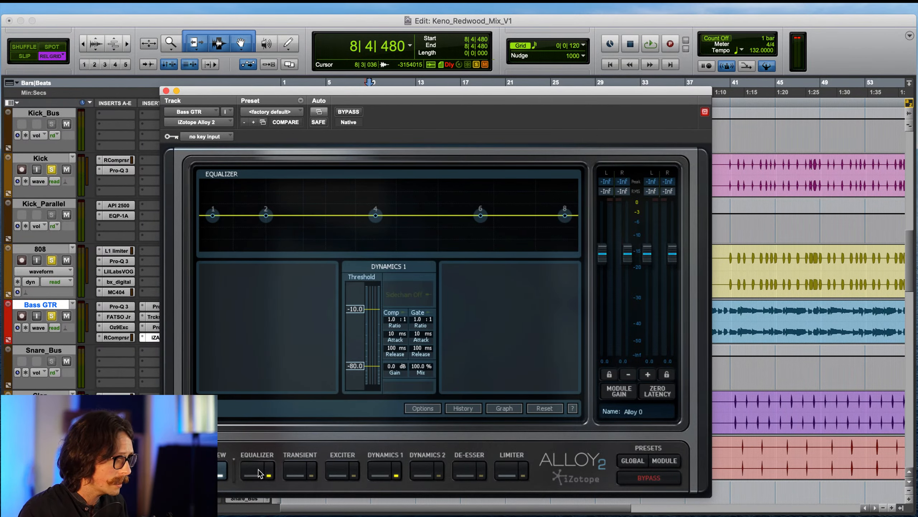
# - Disable Alloy 2's Equalizer and Dynamics 1 modules and enable only the Exciter
pyautogui.click(268, 474)
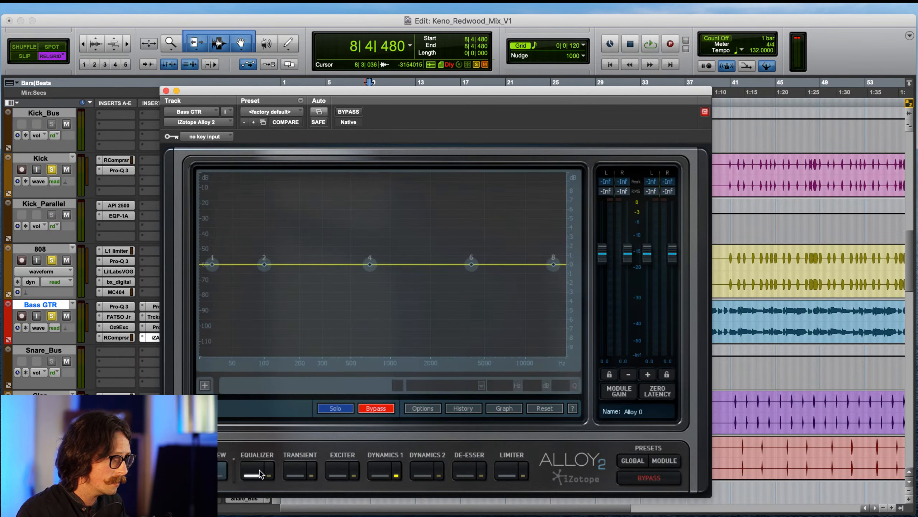
pyautogui.click(386, 478)
pyautogui.click(343, 463)
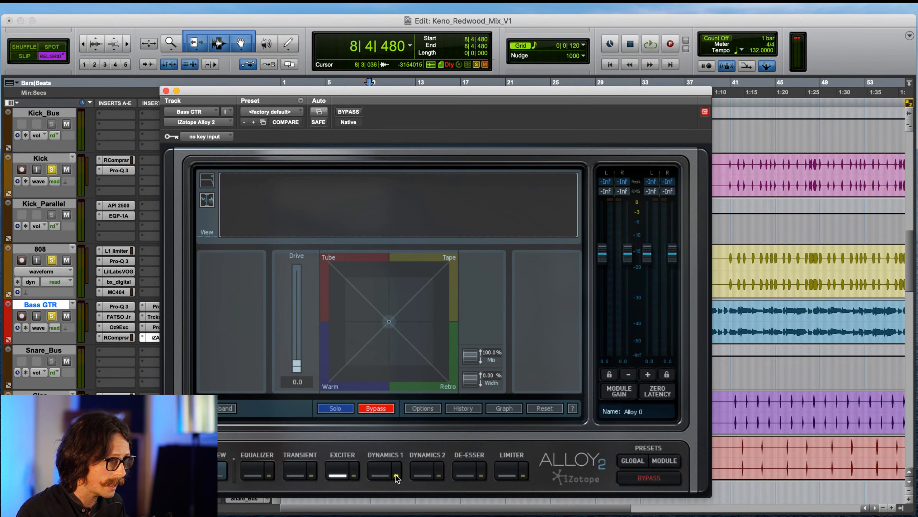
pyautogui.click(353, 475)
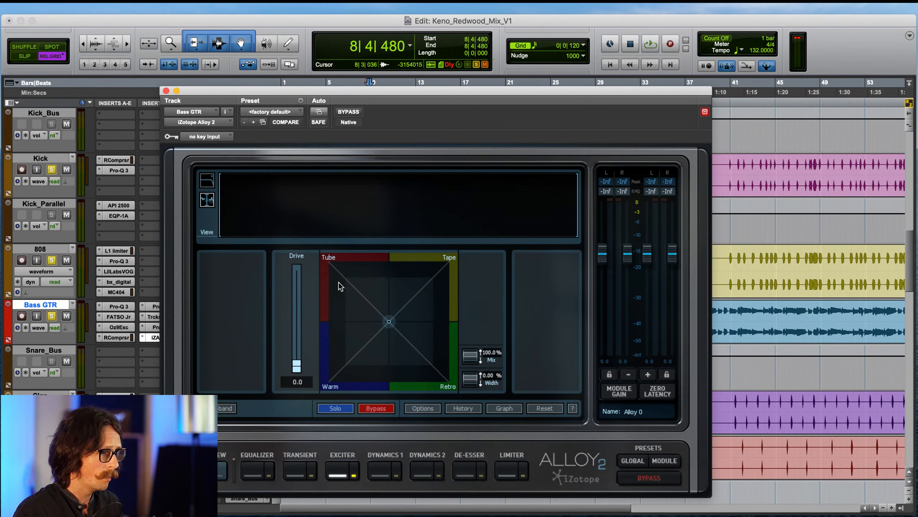
# - Switch the Exciter to multiband and set its crossovers to 114 Hz and 1.12 kHz
pyautogui.click(226, 407)
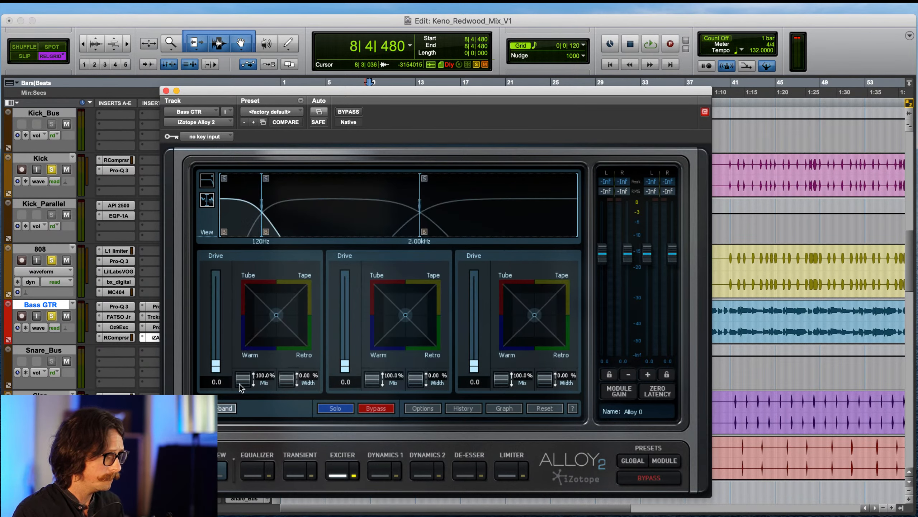
pyautogui.moveTo(262, 201)
pyautogui.mouseDown()
pyautogui.moveTo(280, 198)
pyautogui.moveTo(260, 204)
pyautogui.mouseUp()
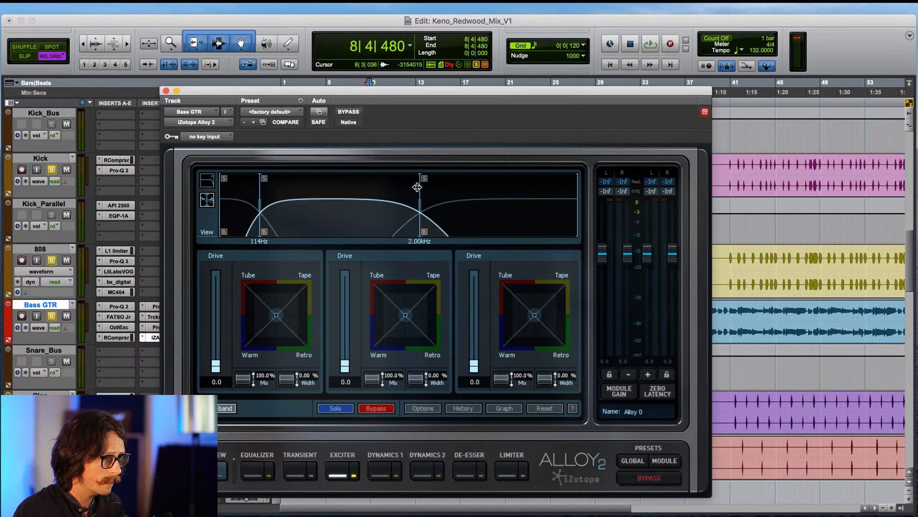
pyautogui.moveTo(419, 204); pyautogui.dragTo(382, 217)
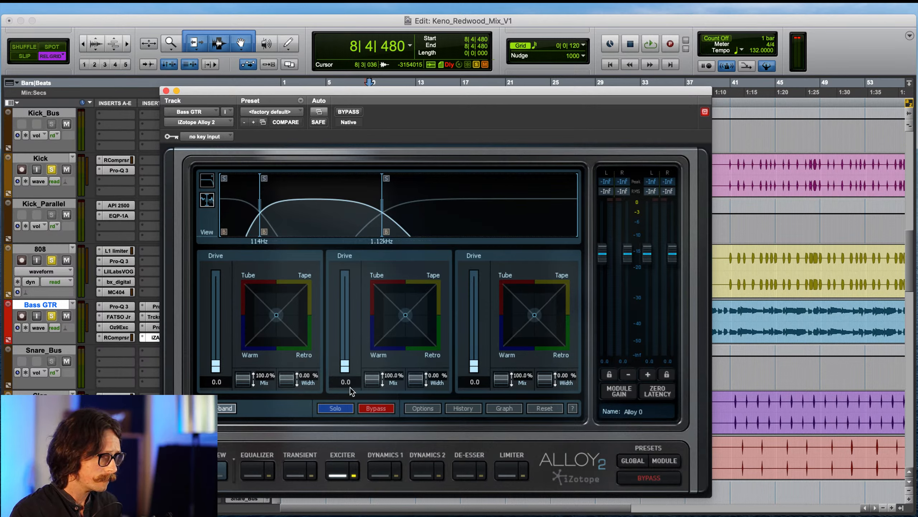
# - On the Exciter's middle band, set Drive to 7.7, shift the saturation blend toward Tape and set Width to 88.0 % during playback
pyautogui.moveTo(346, 374); pyautogui.dragTo(344, 327)
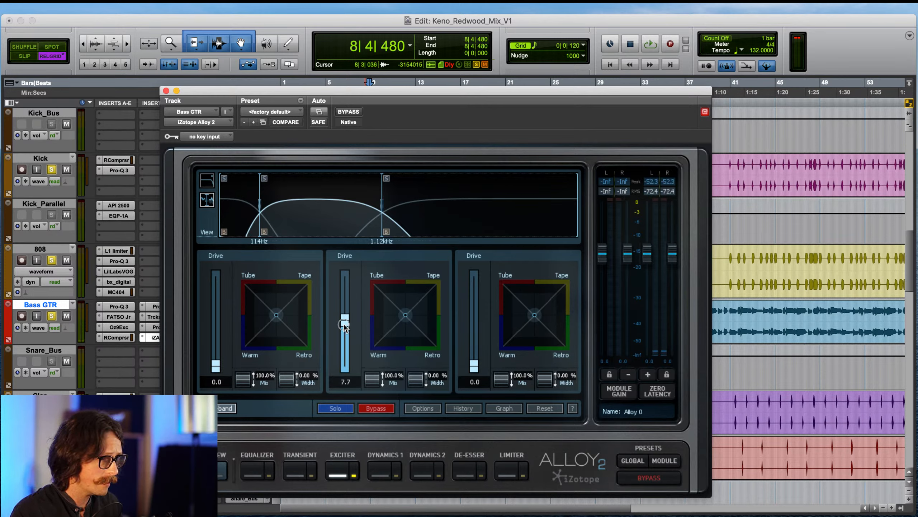
pyautogui.moveTo(407, 318); pyautogui.dragTo(393, 302)
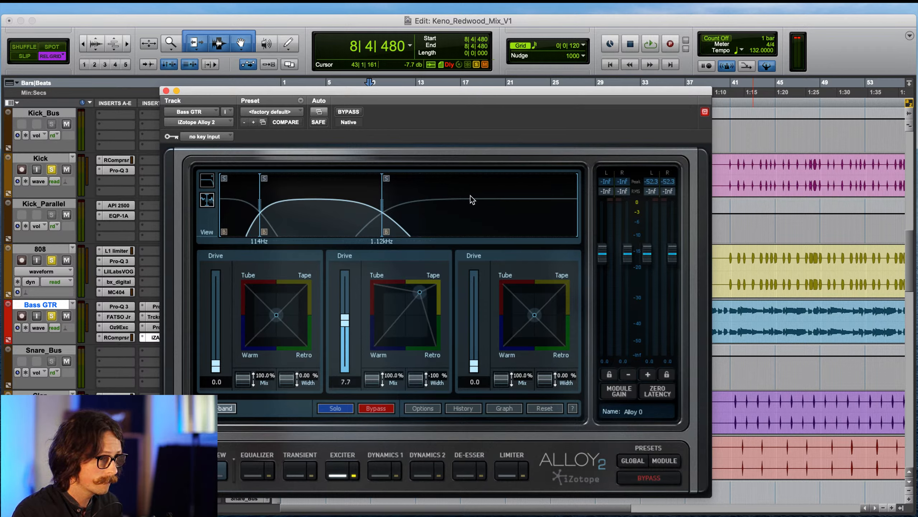
pyautogui.click(444, 16)
pyautogui.press('space')
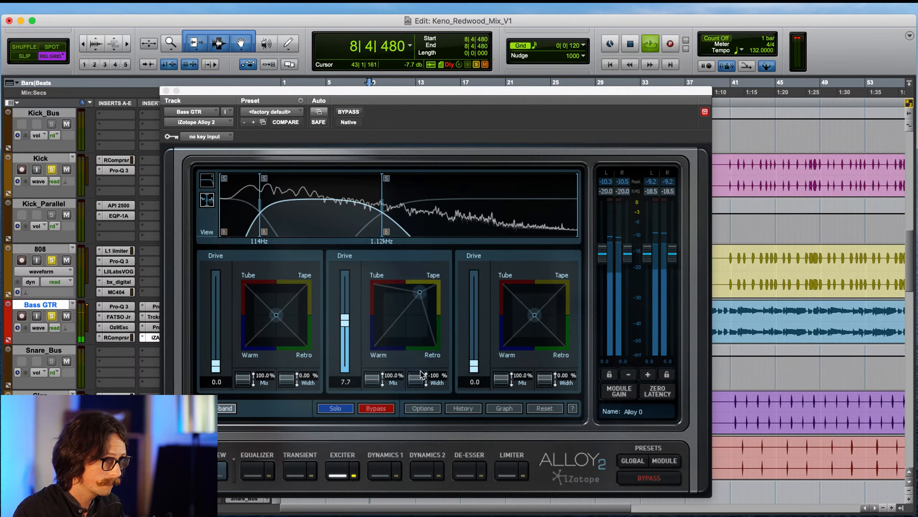
pyautogui.moveTo(421, 383); pyautogui.dragTo(419, 266)
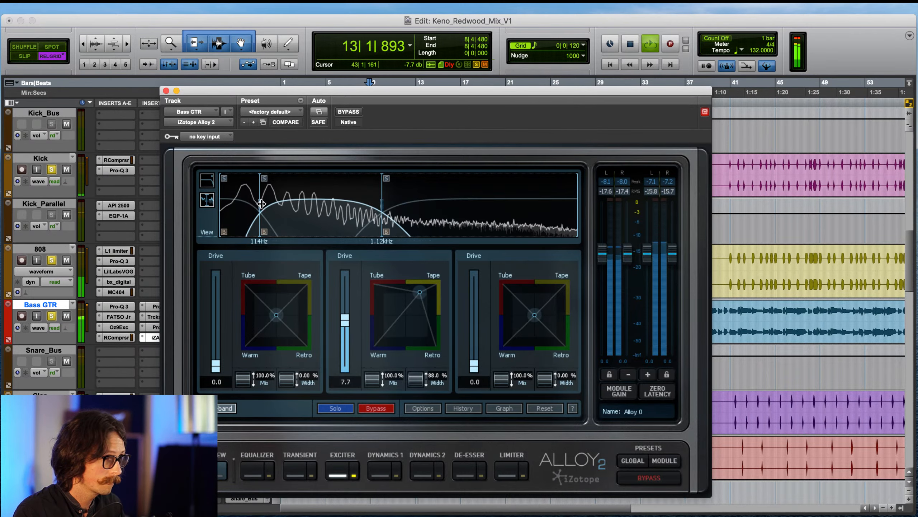
# - Move the Exciter's lower crossover to 134 Hz and set the low band's Drive to 4.8
pyautogui.moveTo(261, 207)
pyautogui.mouseDown()
pyautogui.moveTo(288, 204)
pyautogui.moveTo(258, 217)
pyautogui.moveTo(268, 220)
pyautogui.mouseUp()
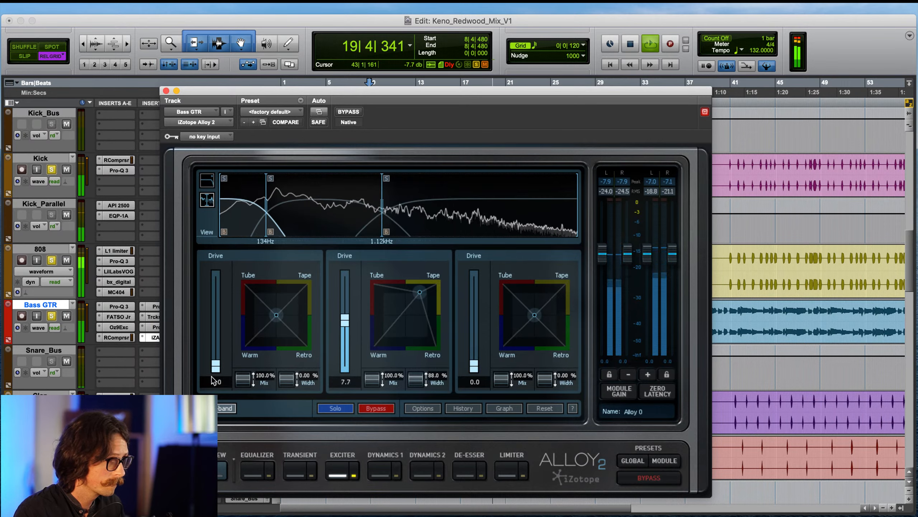
pyautogui.moveTo(216, 367); pyautogui.dragTo(216, 334)
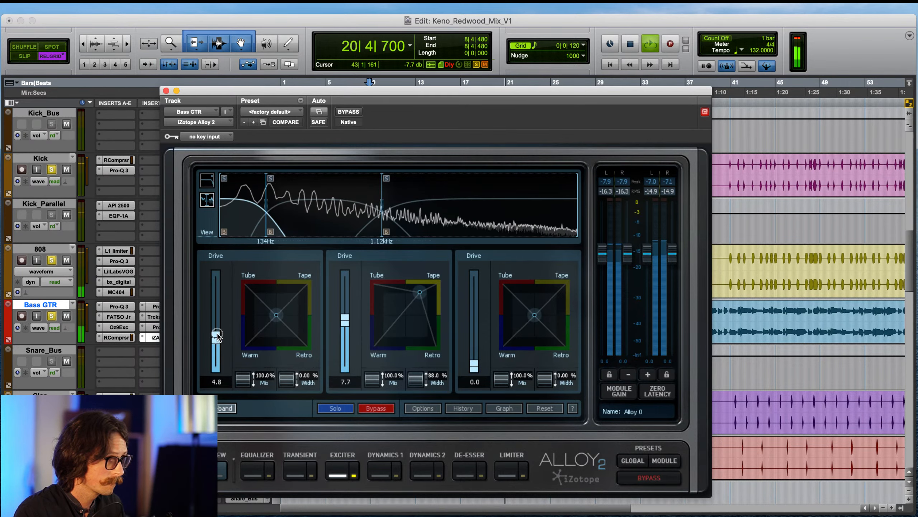
# - On the Exciter's low band, set Width to -54.0 %, Drive to 11.2 and Mix to 22.0 %, and shift the saturation blend toward Warm
pyautogui.moveTo(283, 380); pyautogui.dragTo(283, 383)
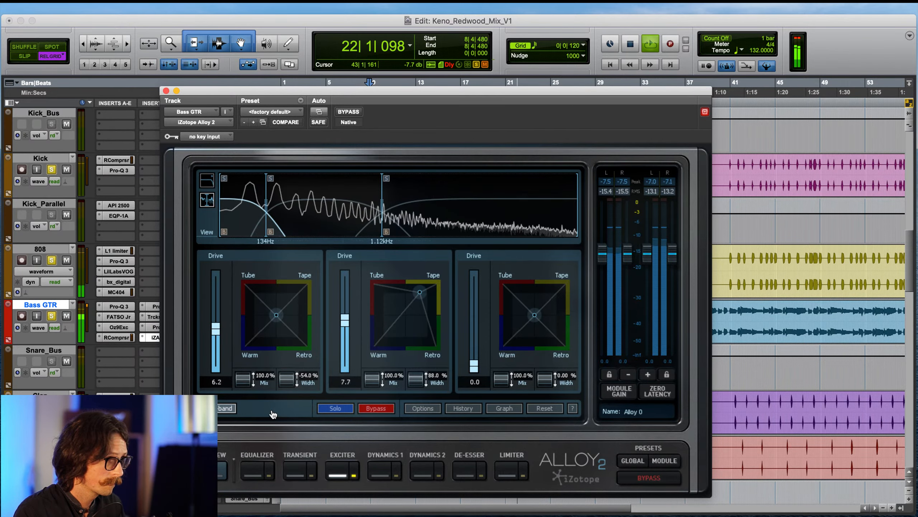
pyautogui.moveTo(280, 317); pyautogui.dragTo(252, 338)
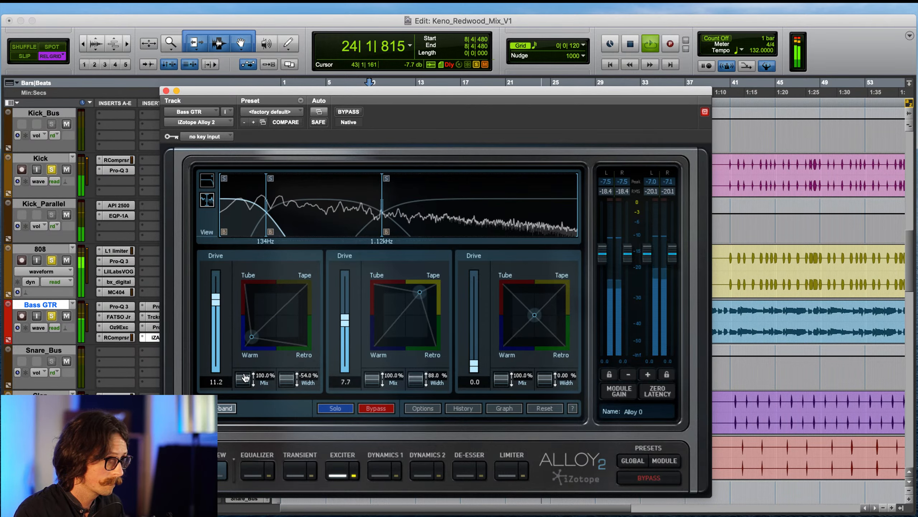
pyautogui.moveTo(234, 402); pyautogui.dragTo(230, 419)
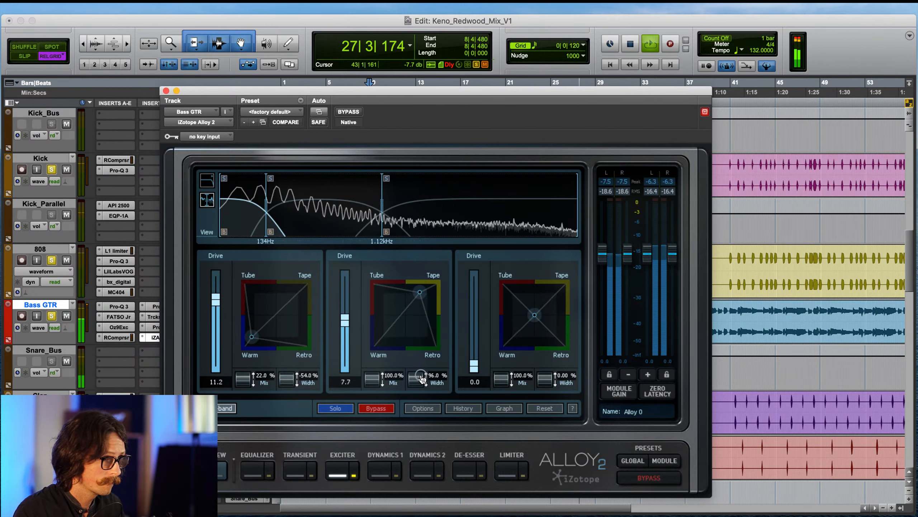
# - On the Exciter's middle band, centre the saturation blend and set Drive to 6.7, Mix to 96.0 % and Width to 92.0 %
pyautogui.moveTo(419, 292); pyautogui.dragTo(346, 294)
pyautogui.moveTo(416, 381); pyautogui.dragTo(370, 390)
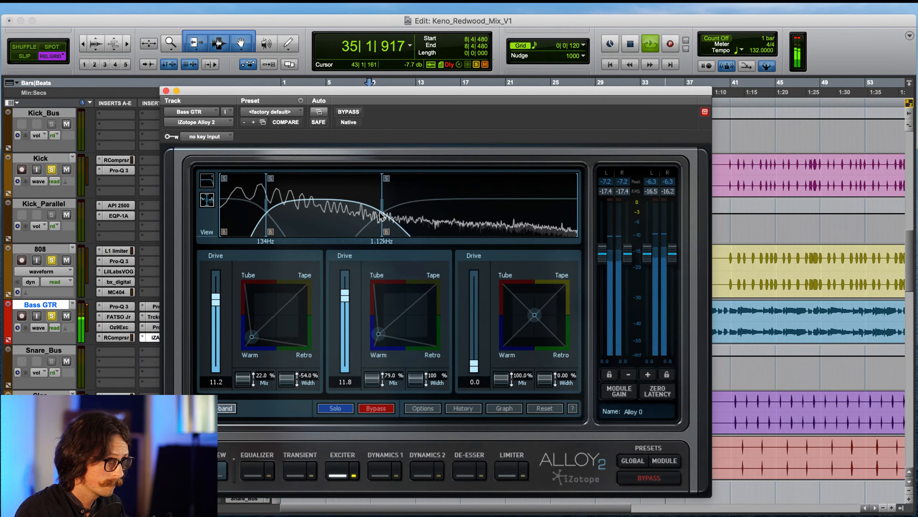
pyautogui.moveTo(379, 334); pyautogui.dragTo(393, 314)
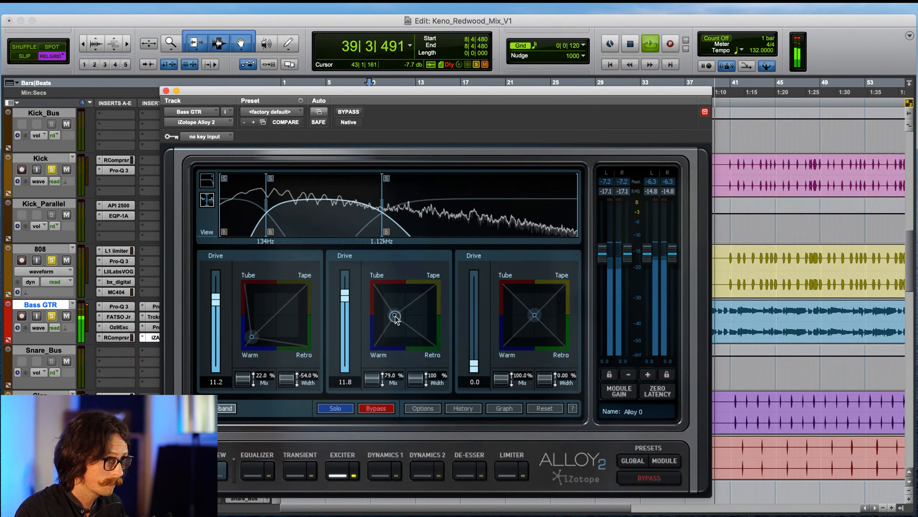
pyautogui.moveTo(351, 300); pyautogui.dragTo(347, 323)
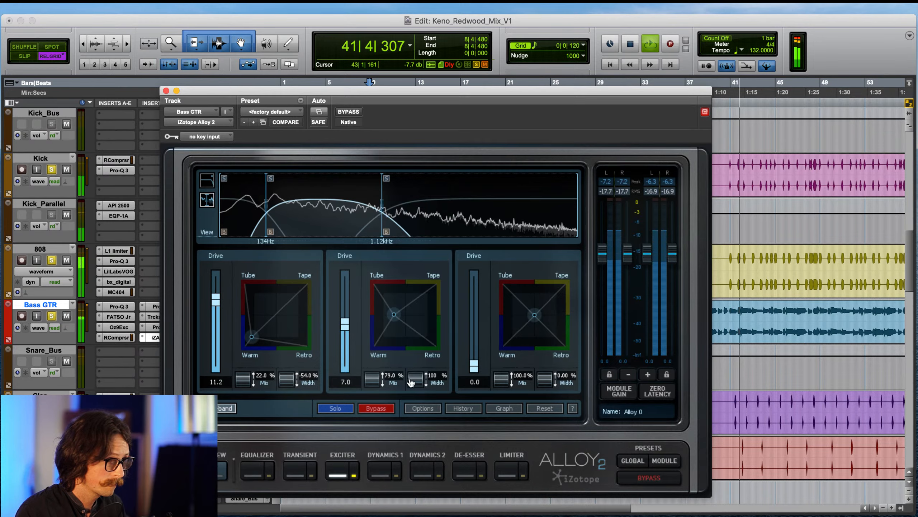
pyautogui.moveTo(413, 371); pyautogui.dragTo(373, 364)
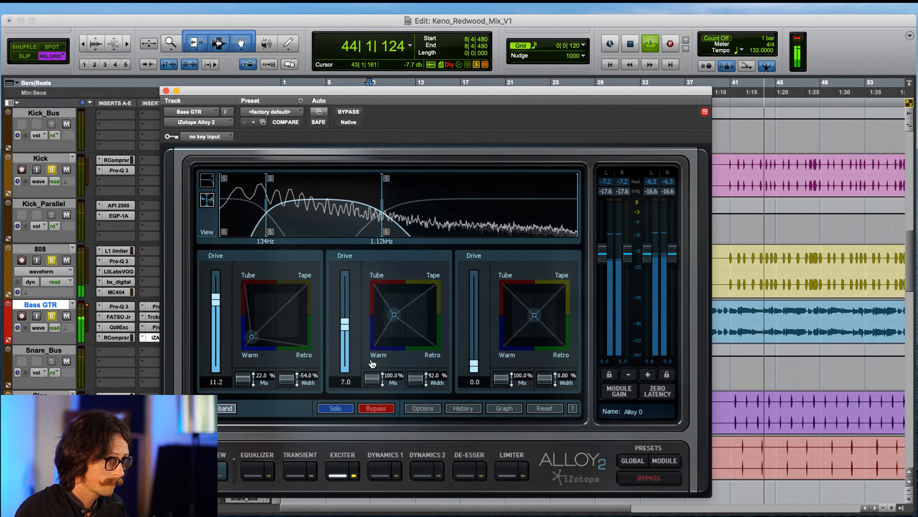
pyautogui.moveTo(343, 324); pyautogui.dragTo(343, 325)
pyautogui.moveTo(364, 378); pyautogui.dragTo(365, 381)
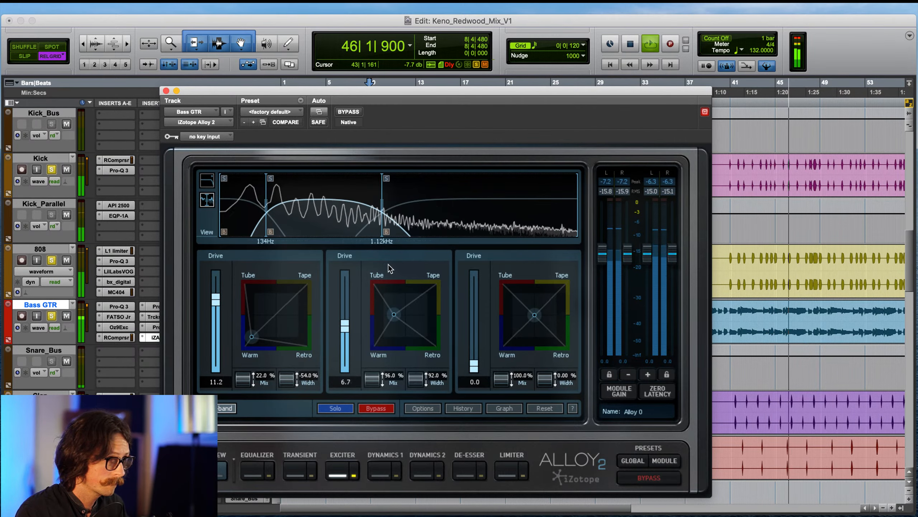
# - Move the Exciter's crossovers to 385 Hz and 2.74 kHz, set the middle band's Width to 100 %, and compare against the bypassed sound
pyautogui.moveTo(382, 203); pyautogui.dragTo(439, 203)
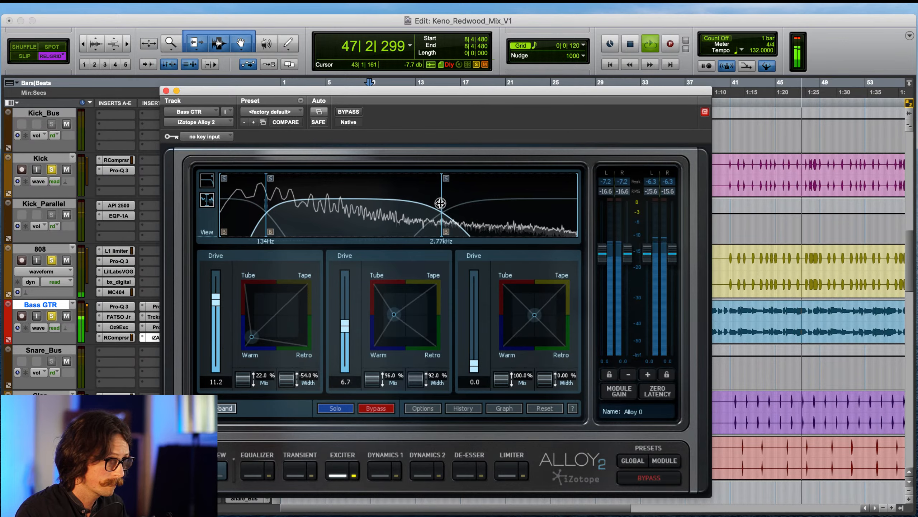
pyautogui.moveTo(267, 204); pyautogui.dragTo(318, 206)
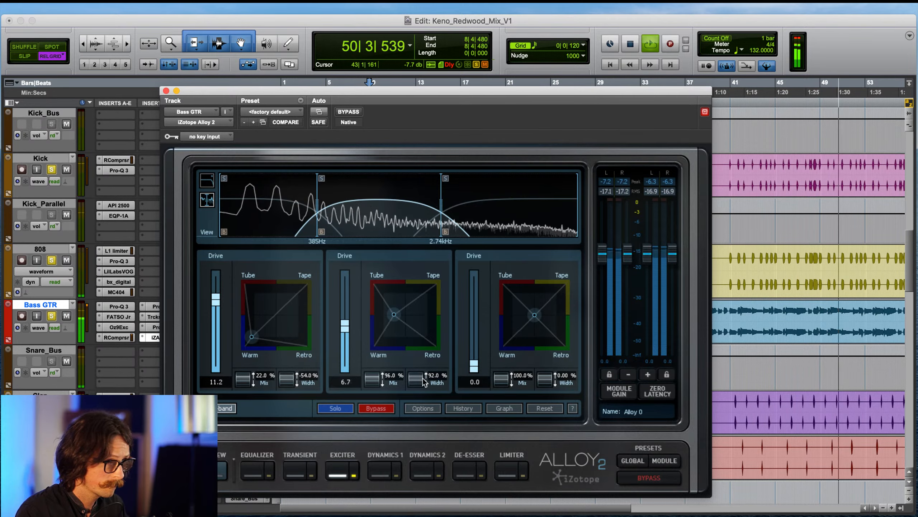
pyautogui.moveTo(415, 378); pyautogui.dragTo(417, 359)
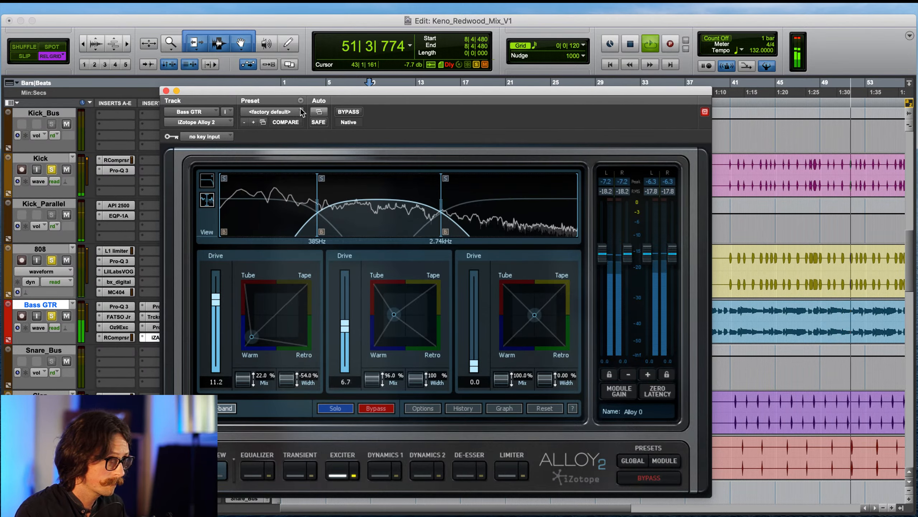
pyautogui.click(342, 114)
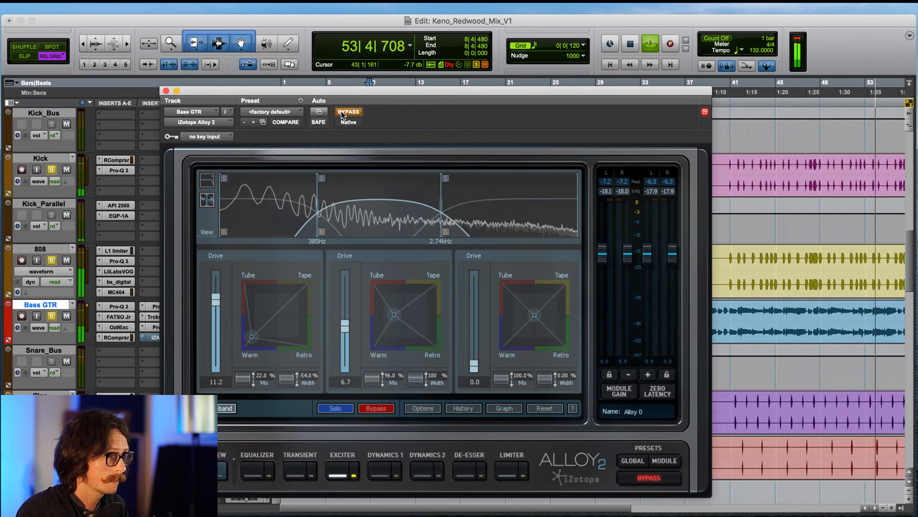
pyautogui.click(342, 113)
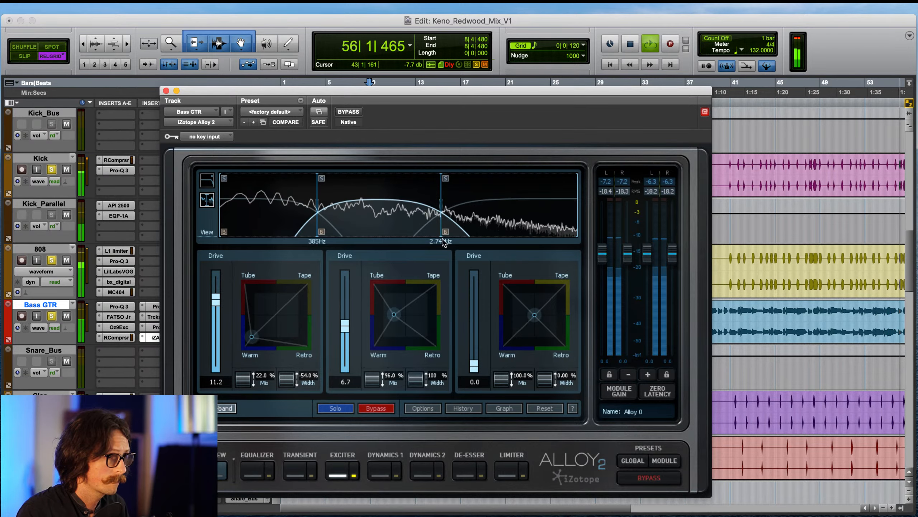
# - Lower the upper crossover to 2.39 kHz, set the middle band's Drive to 8.5 and Mix to 64.0 %, and compare with the plug-in bypassed
pyautogui.moveTo(441, 213); pyautogui.dragTo(432, 212)
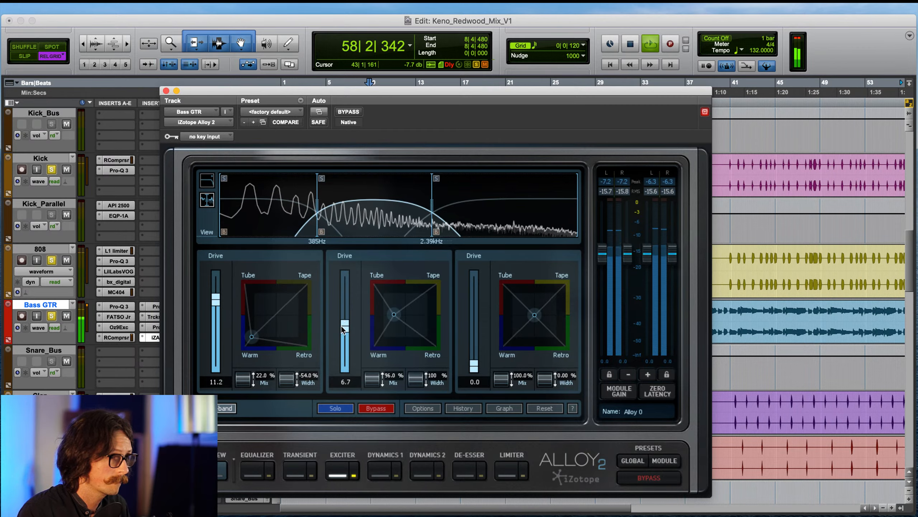
pyautogui.moveTo(342, 326); pyautogui.dragTo(344, 316)
pyautogui.moveTo(373, 380); pyautogui.dragTo(372, 401)
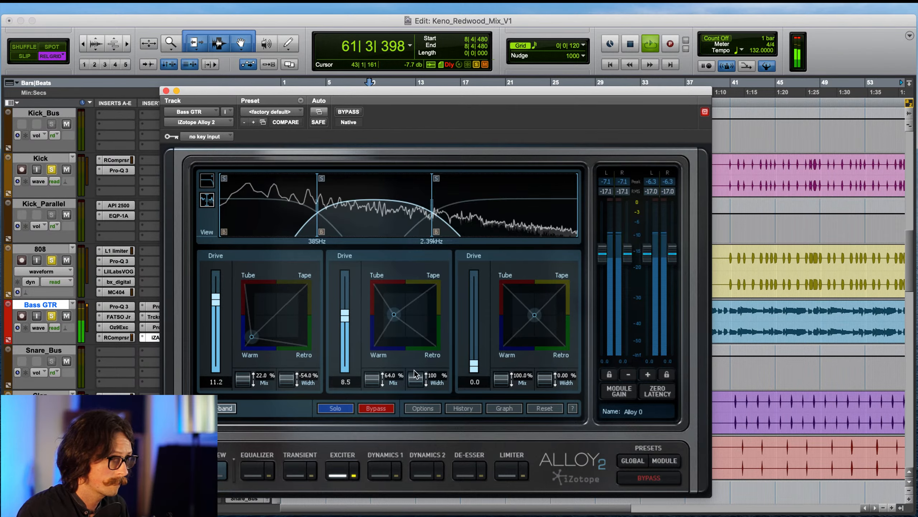
pyautogui.click(346, 113)
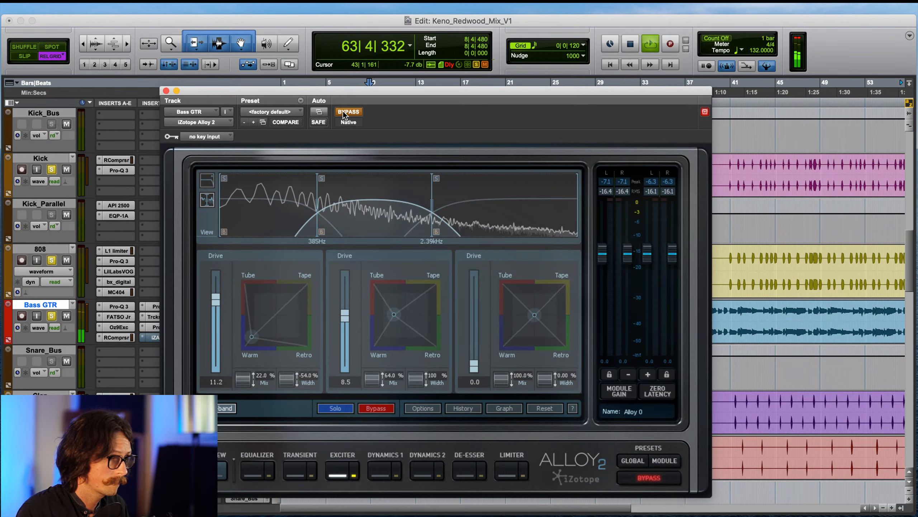
pyautogui.click(346, 113)
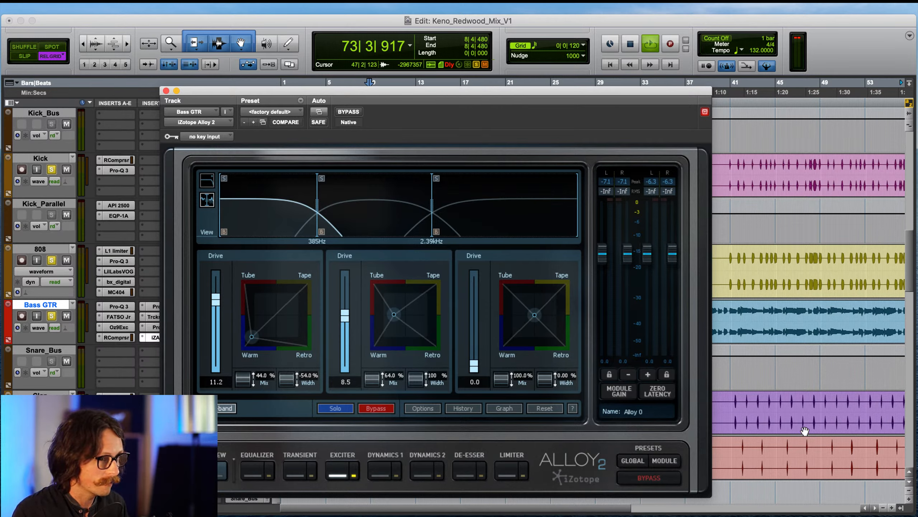
# - Restart playback, set the low band's Width to 50.0 %, Mix to 63.0 % and Drive to 6.9, and compare with the plug-in bypassed
pyautogui.click(303, 20)
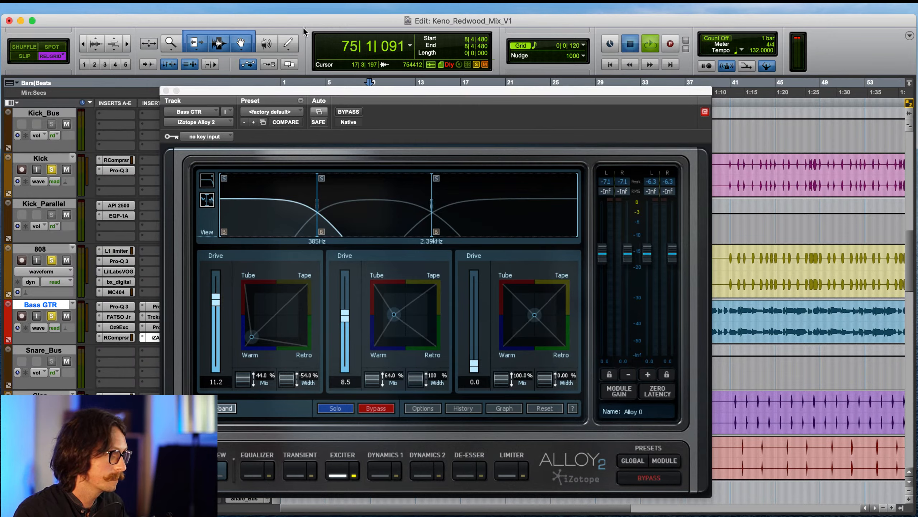
pyautogui.press('space')
pyautogui.press('space')
pyautogui.click(259, 145)
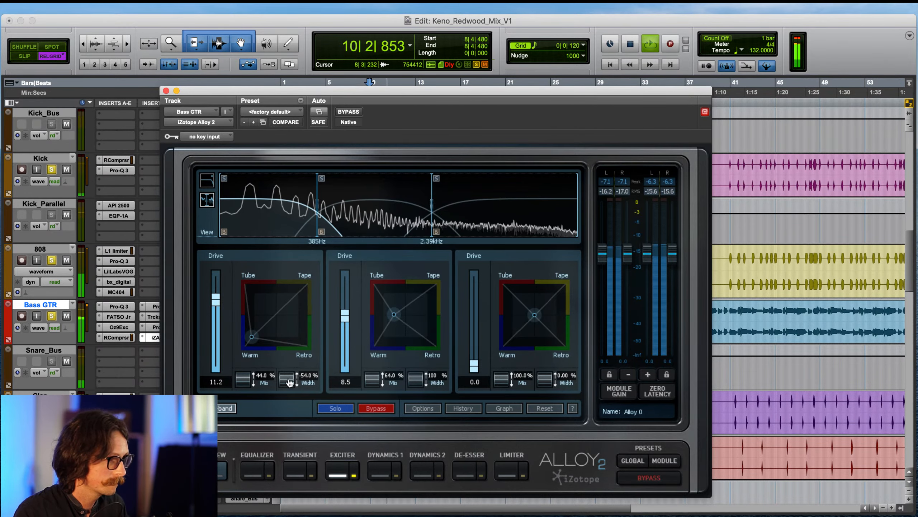
pyautogui.moveTo(287, 378); pyautogui.dragTo(284, 348)
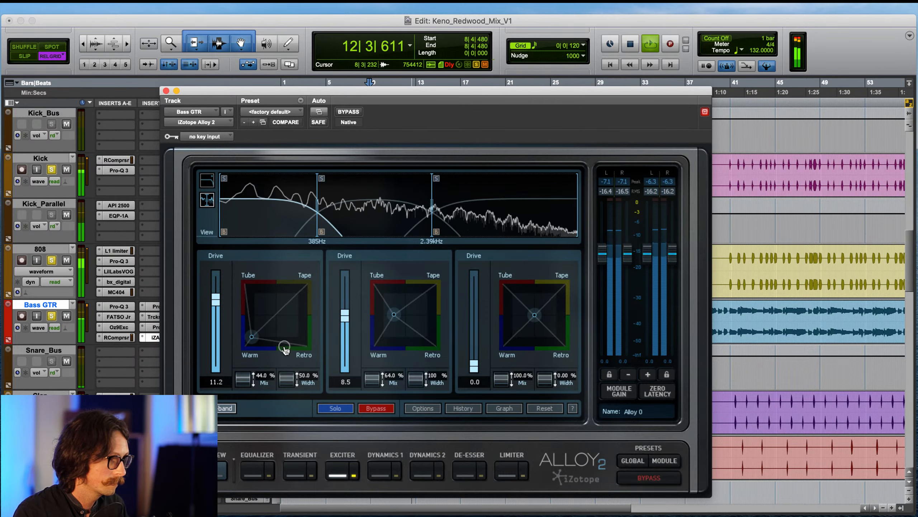
pyautogui.moveTo(253, 376); pyautogui.dragTo(244, 344)
pyautogui.moveTo(211, 299); pyautogui.dragTo(220, 320)
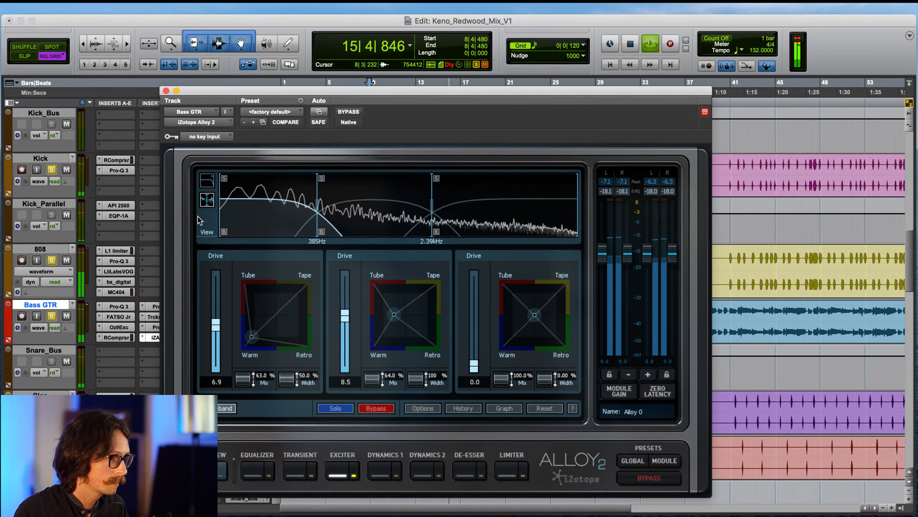
pyautogui.click(343, 113)
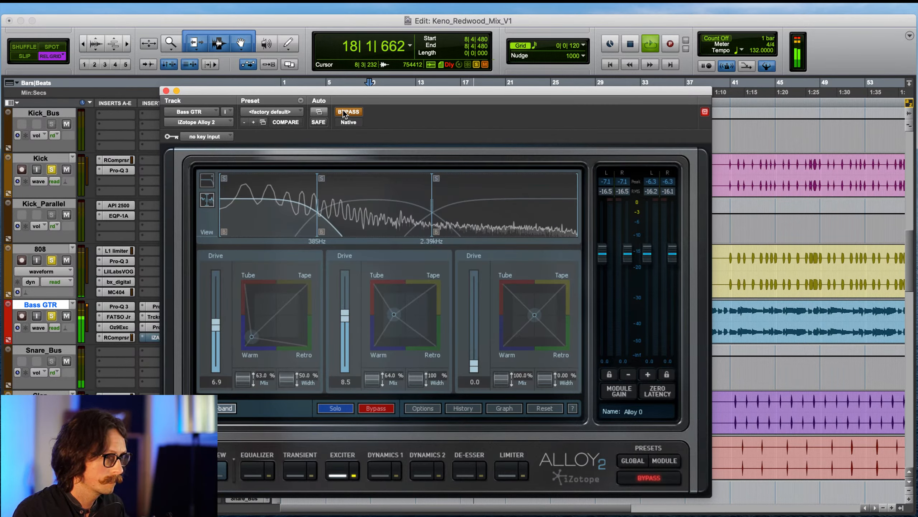
pyautogui.click(344, 113)
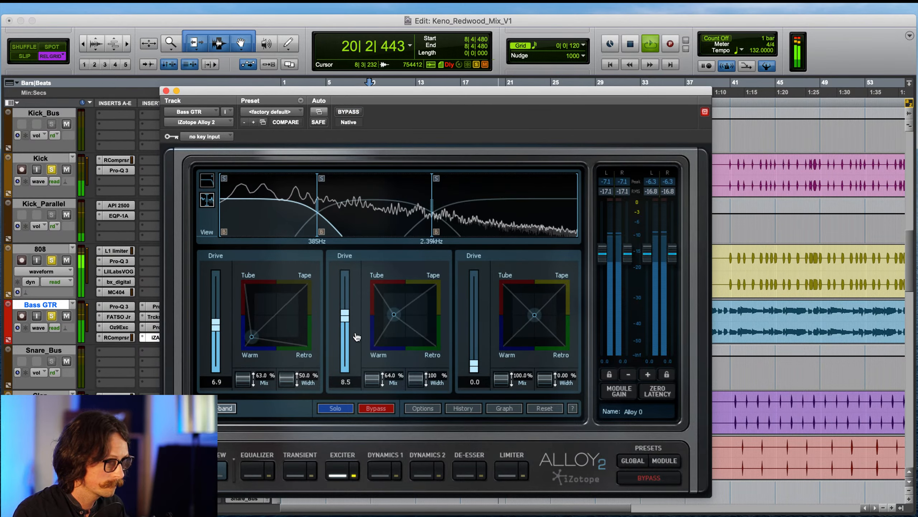
# - Set the middle band to Drive 7.8, Mix 55.0 %, Width 96.0 % and the low band to Drive 6.6, Width 65.0 %; compare bypassed and close Alloy 2
pyautogui.moveTo(348, 316); pyautogui.dragTo(346, 320)
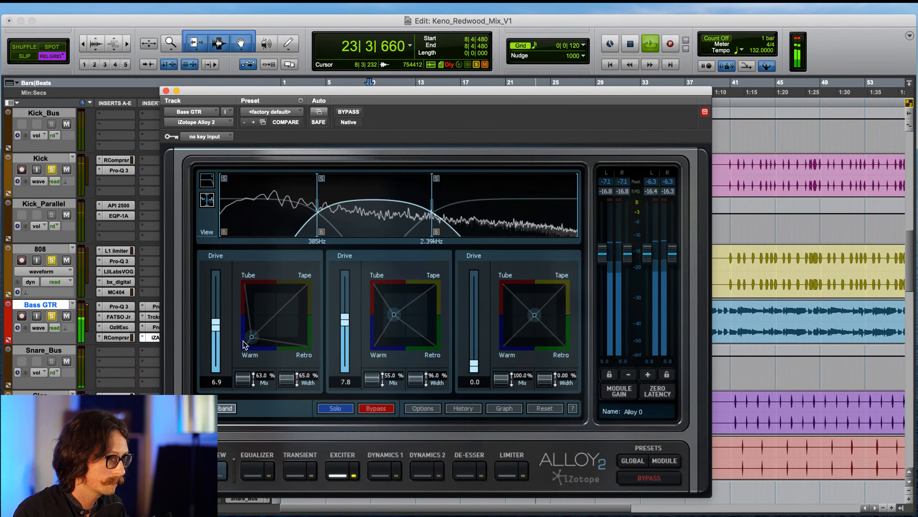
pyautogui.moveTo(215, 325); pyautogui.dragTo(217, 328)
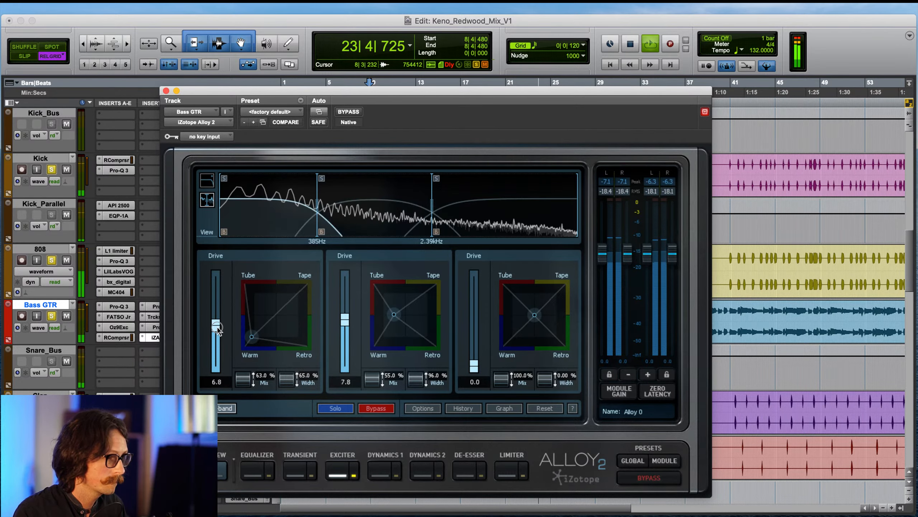
pyautogui.click(347, 112)
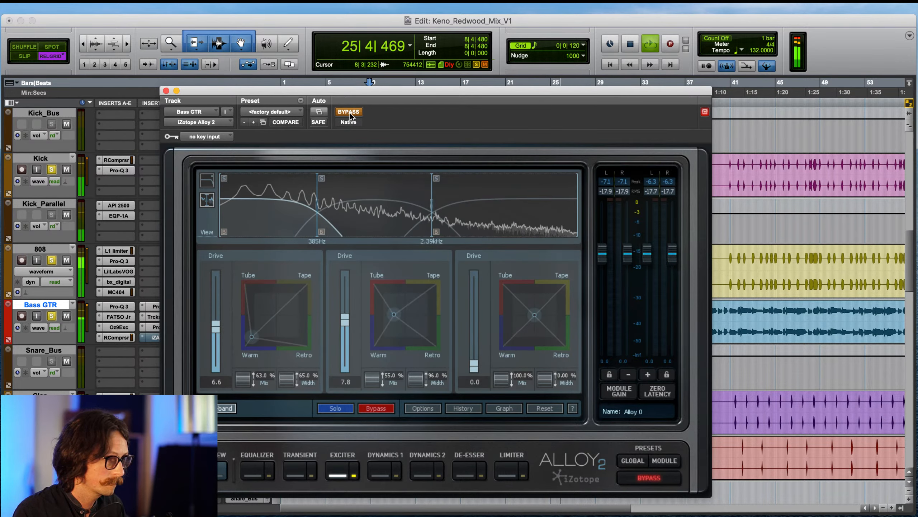
pyautogui.click(350, 113)
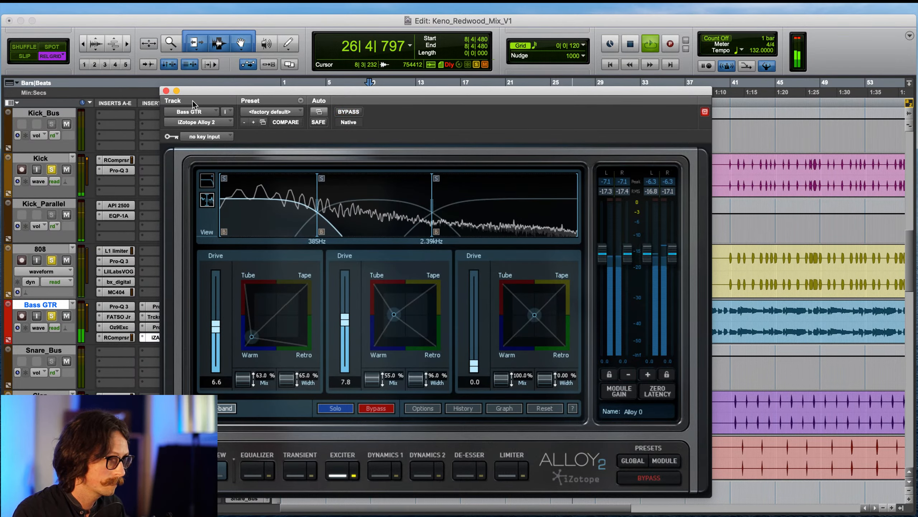
pyautogui.click(167, 91)
# - In the bass guitar's mid/side Pro-Q 3, set the side bell to 1779.9 Hz, +3.18 dB and the mid low shelf to -1.63 dB, and stop playback
pyautogui.moveTo(266, 330); pyautogui.dragTo(259, 334)
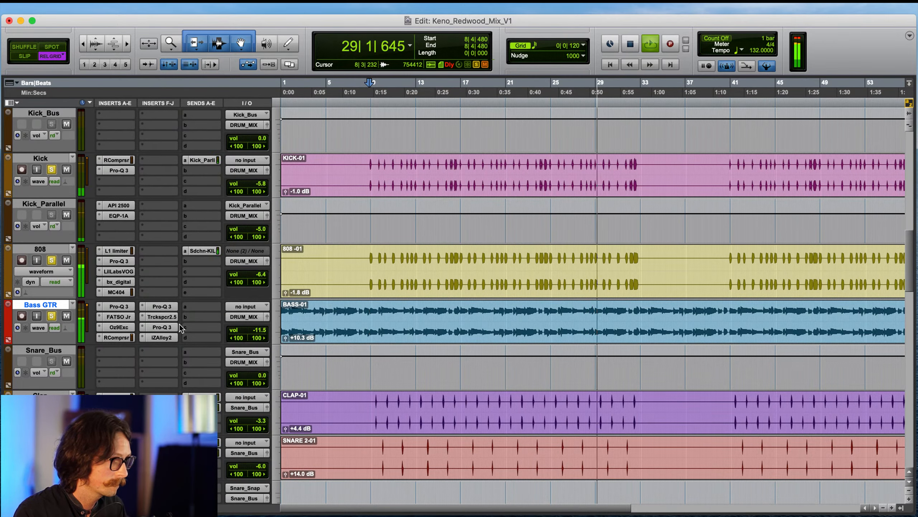
pyautogui.click(162, 327)
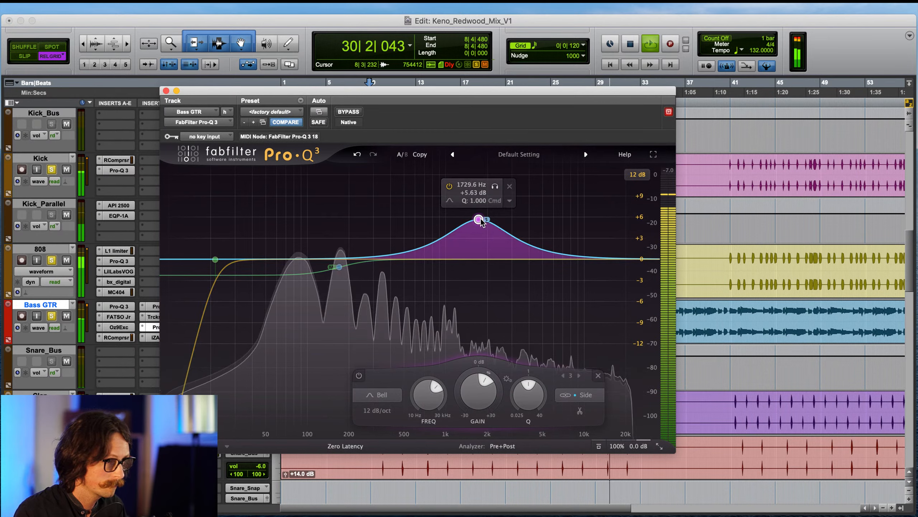
pyautogui.moveTo(479, 219); pyautogui.dragTo(483, 240)
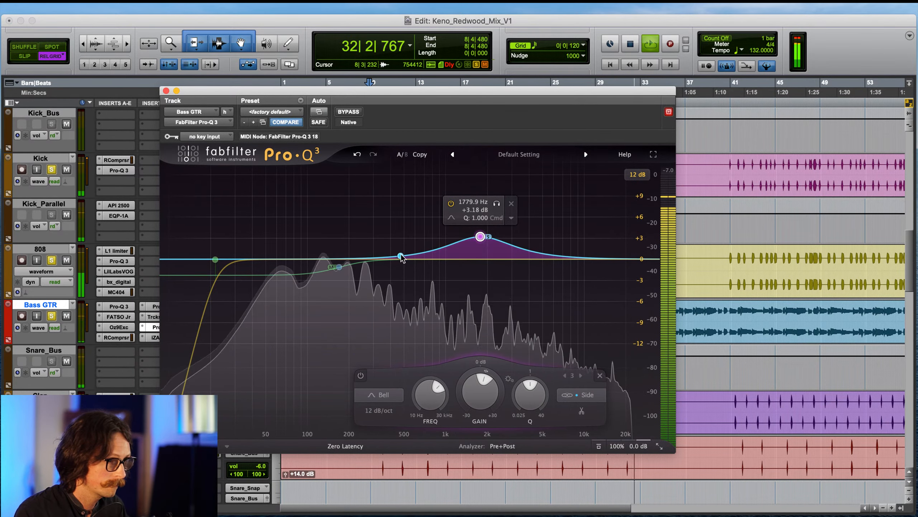
pyautogui.moveTo(338, 267); pyautogui.dragTo(336, 265)
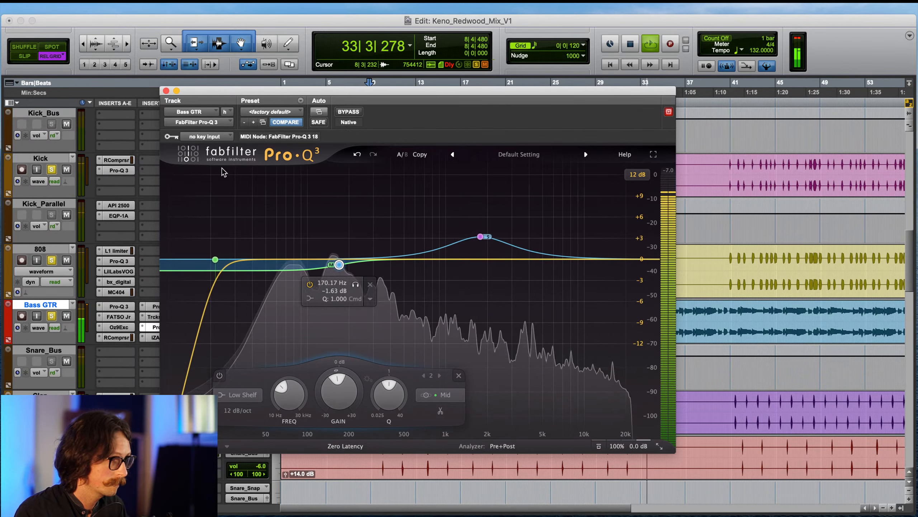
pyautogui.click(167, 91)
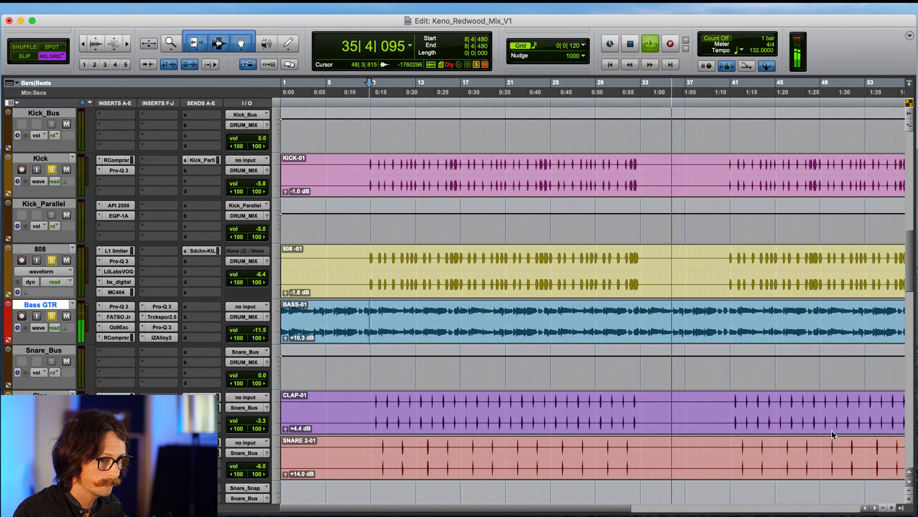
pyautogui.press('space')
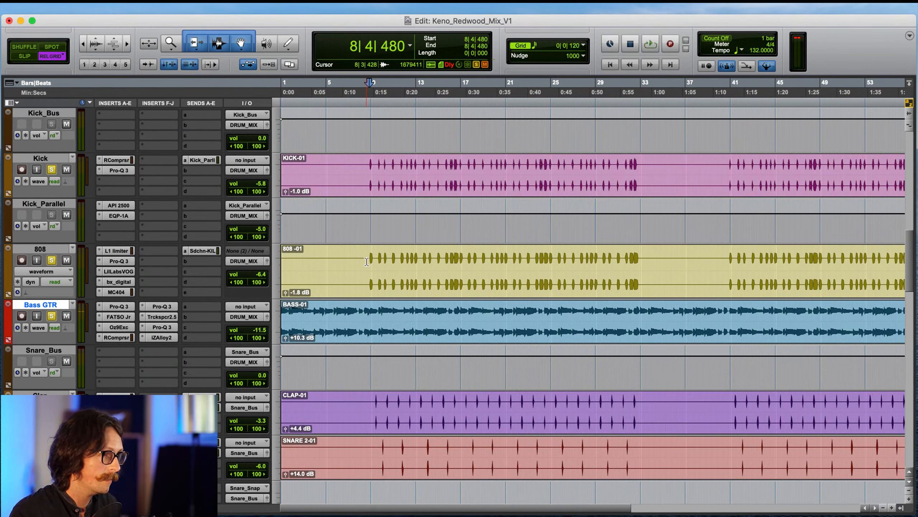
# - Add Hook Lead.01 and GTR_1 to the soloed tracks and play from position 8|3|480, just before the first hook
pyautogui.scroll(-10, 365, 259)
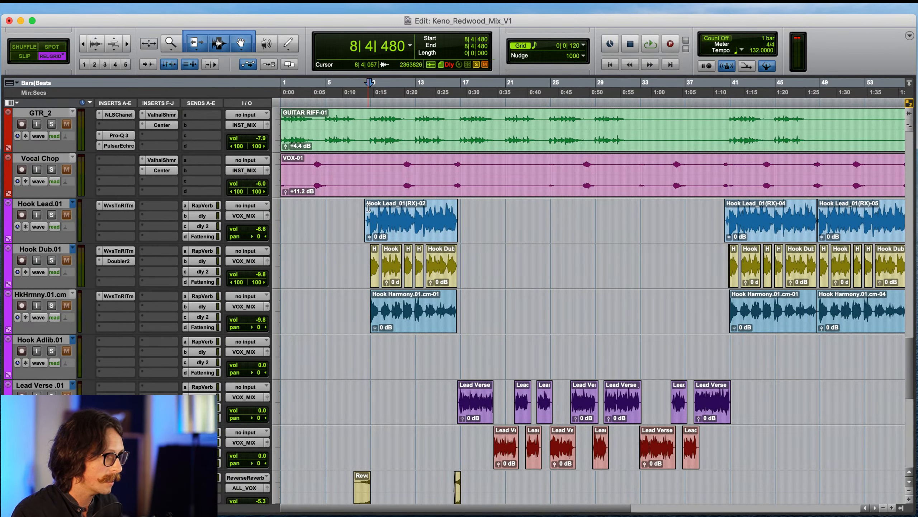
pyautogui.moveTo(365, 207); pyautogui.dragTo(370, 207)
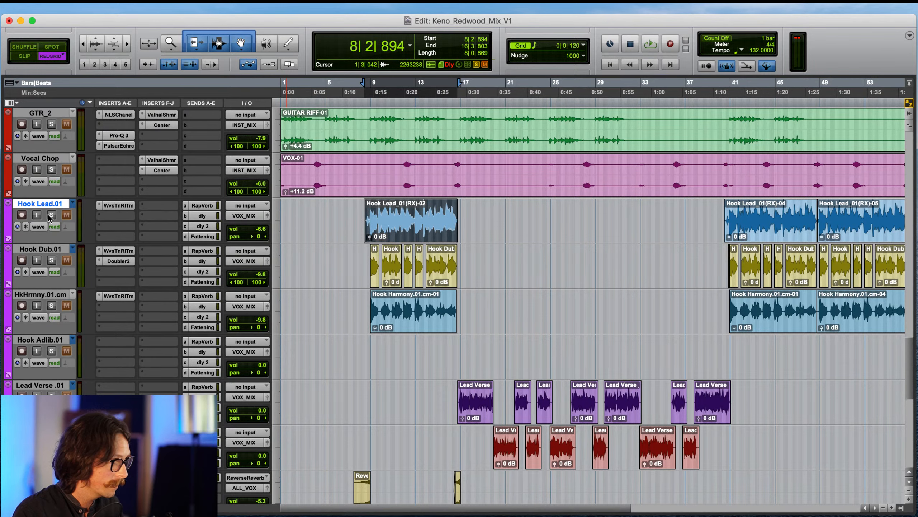
pyautogui.scroll(2, 377, 261)
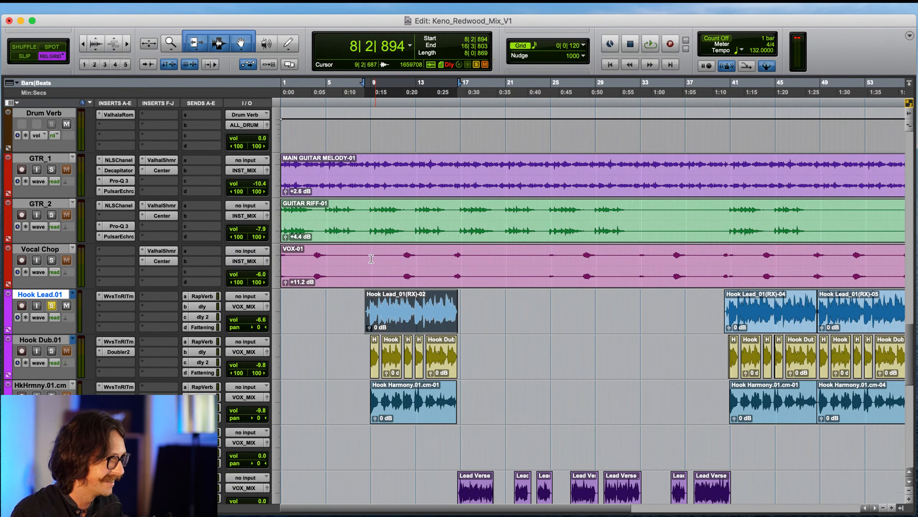
pyautogui.scroll(3, 345, 269)
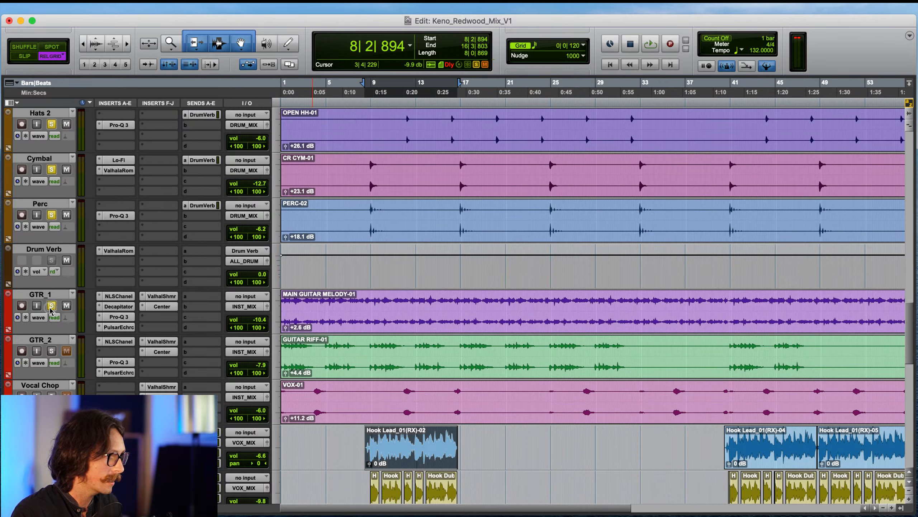
pyautogui.press('space')
pyautogui.press('space')
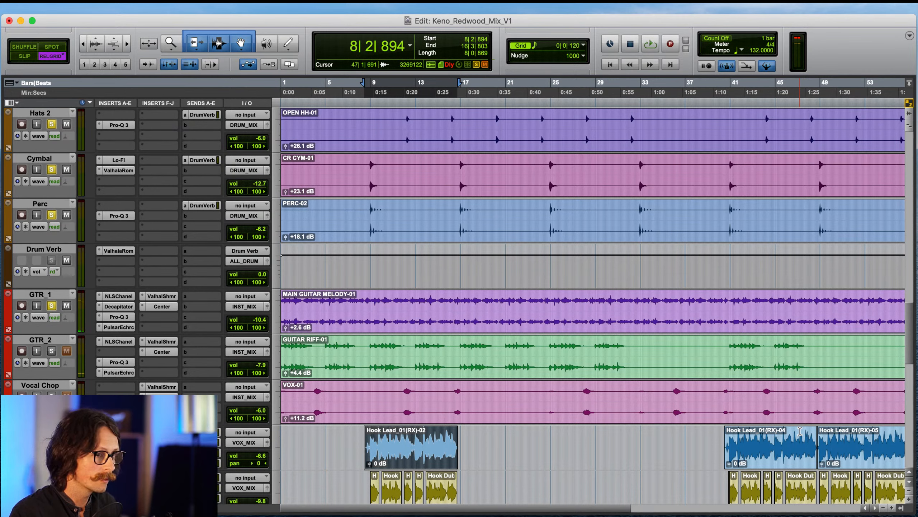
pyautogui.click(366, 304)
pyautogui.press('space')
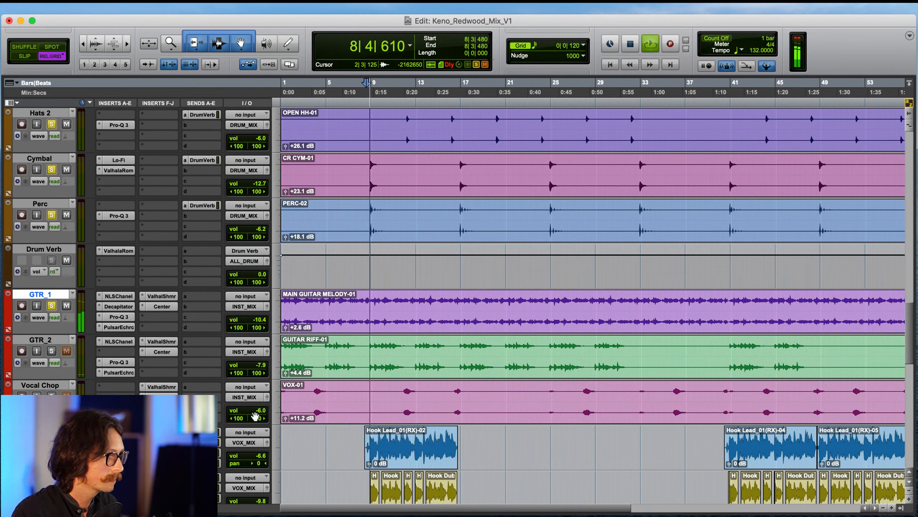
# - Take GTR_1 out of solo, lower the Hook Lead.01 send to RapVerb to -31.0 dB, and restart playback
pyautogui.scroll(-2, 343, 407)
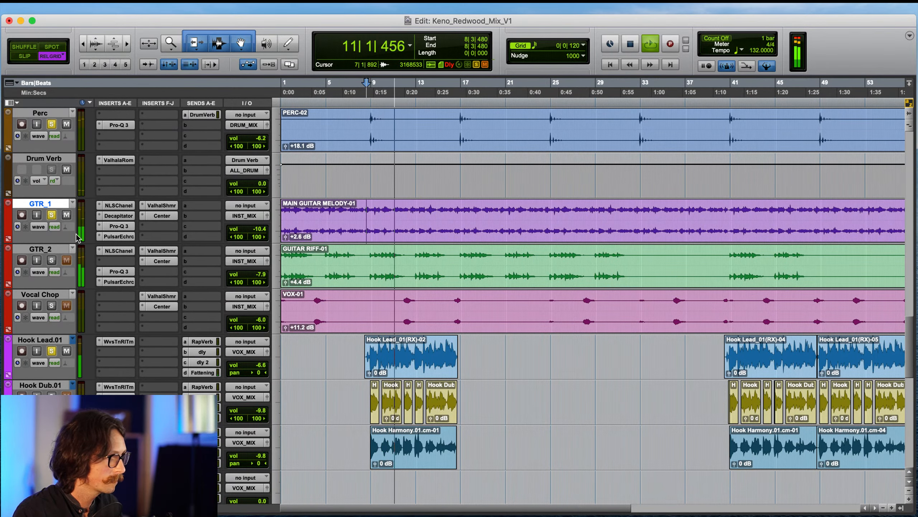
pyautogui.click(52, 215)
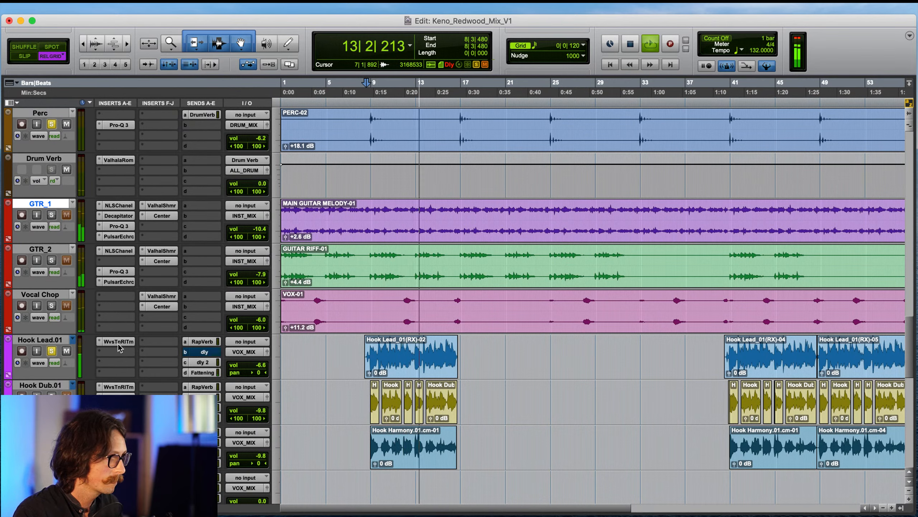
pyautogui.click(214, 344)
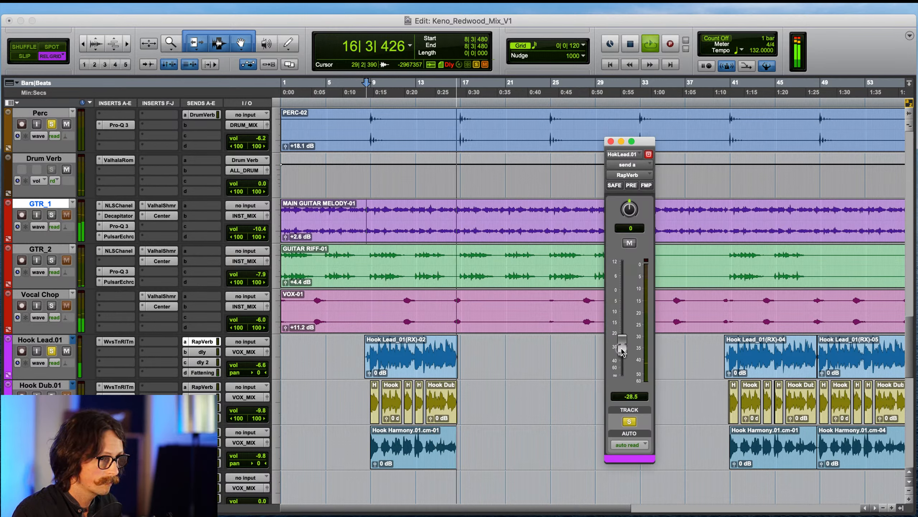
pyautogui.moveTo(623, 347); pyautogui.dragTo(622, 354)
pyautogui.press('space')
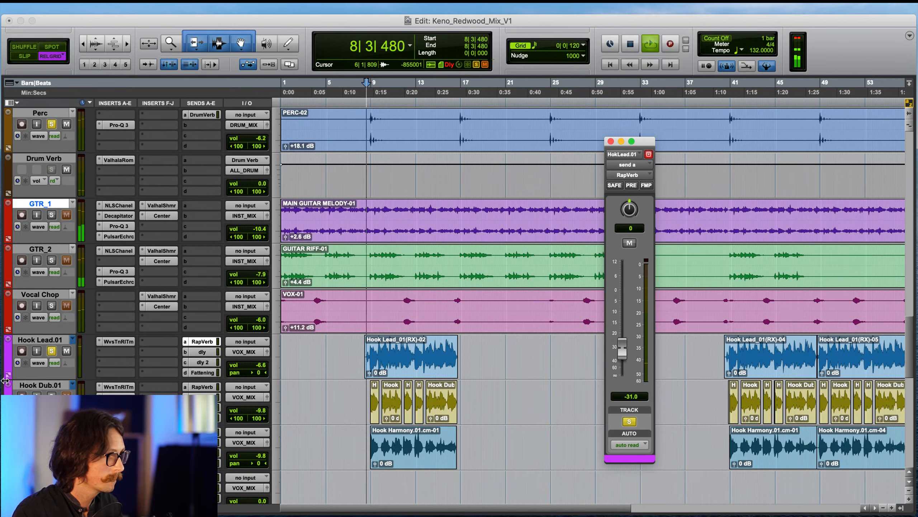
pyautogui.press('space')
# - Expand Hook Lead.01 to show its fifth send, lower the Delay Throw track's volume to -7.3 dB, and restart playback
pyautogui.scroll(-3, 201, 224)
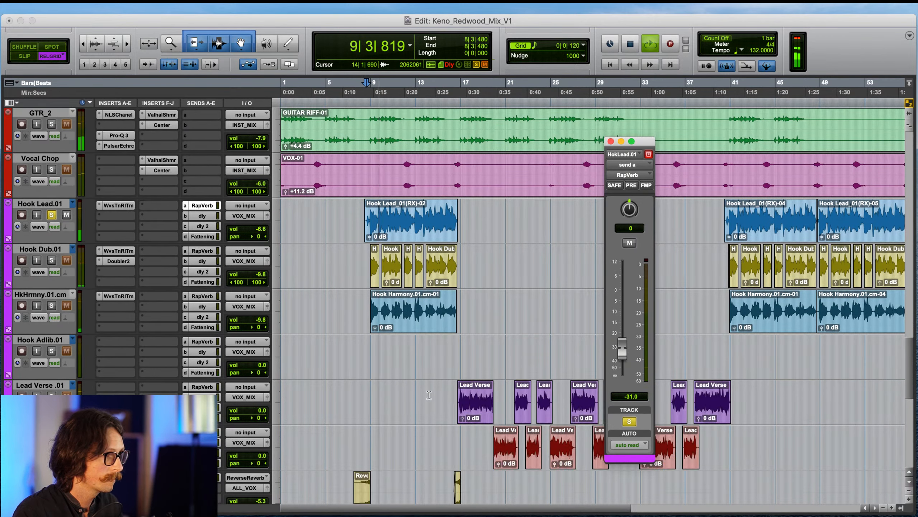
pyautogui.moveTo(40, 243); pyautogui.dragTo(40, 284)
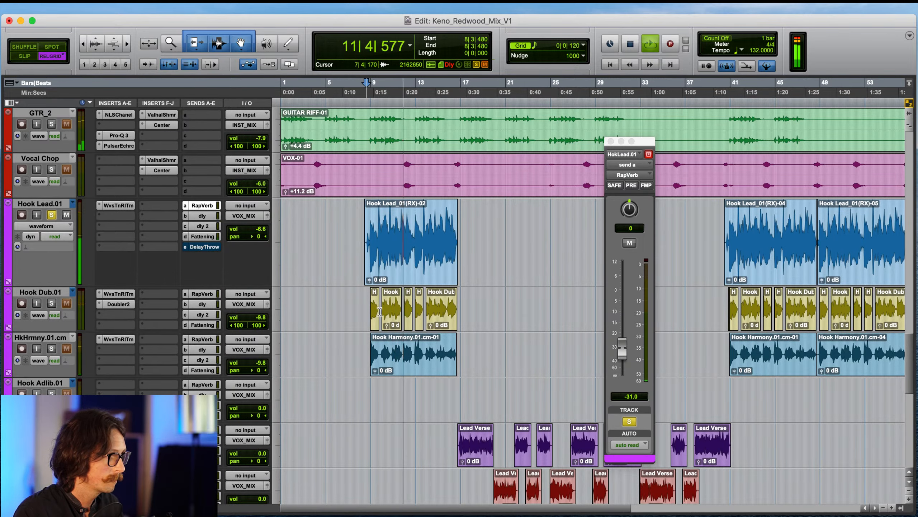
pyautogui.scroll(-10, 398, 321)
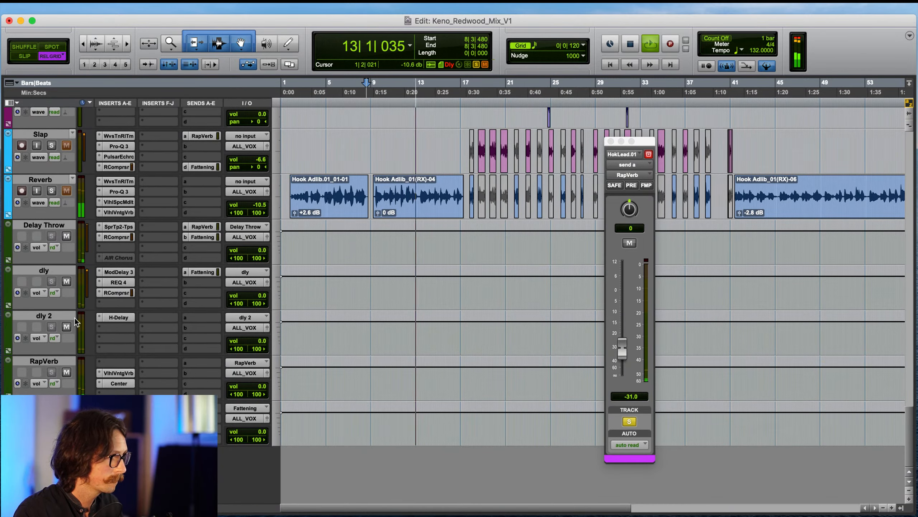
pyautogui.click(66, 236)
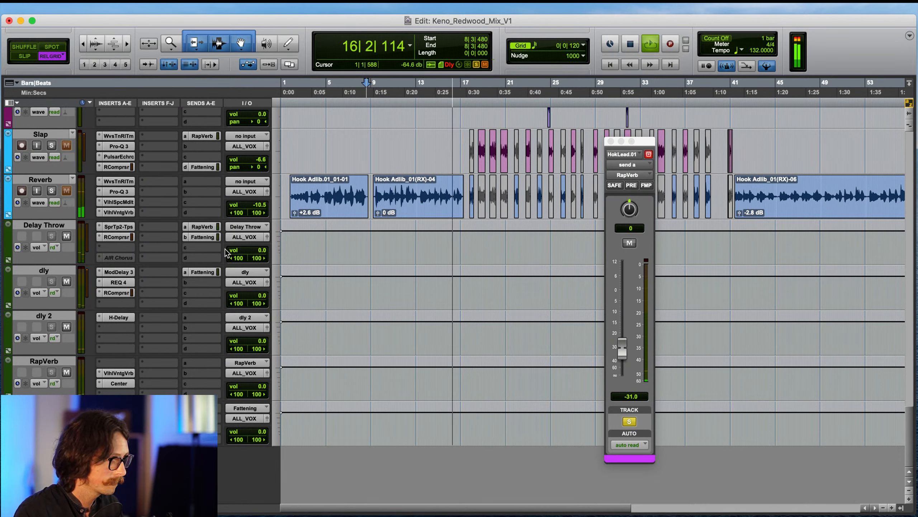
pyautogui.moveTo(249, 254); pyautogui.dragTo(249, 259)
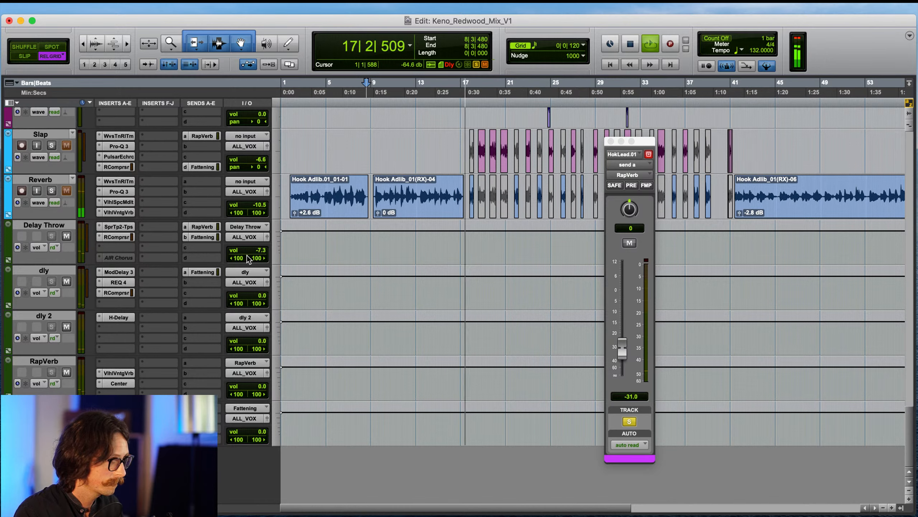
pyautogui.press('space')
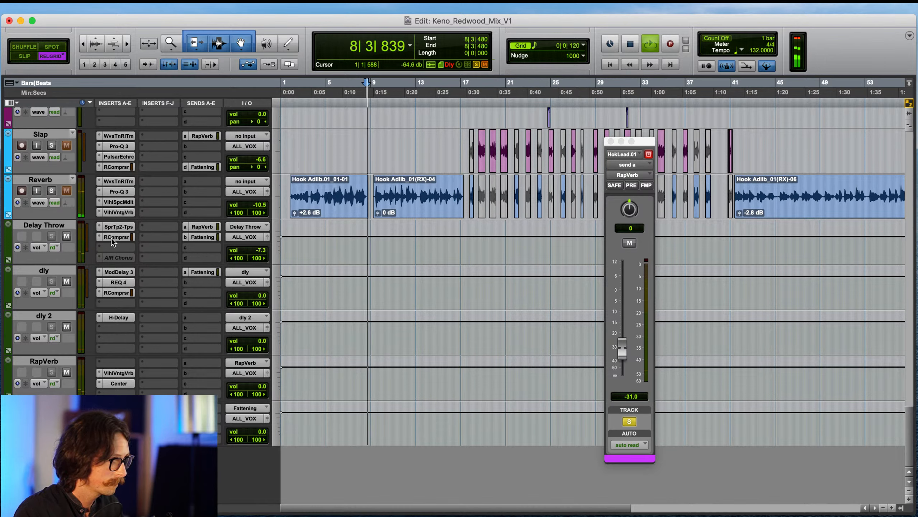
# - Show the RapVerb send level automation on the expanded Delay Throw track and lower its opening section to -8.9 dB
pyautogui.click(202, 226)
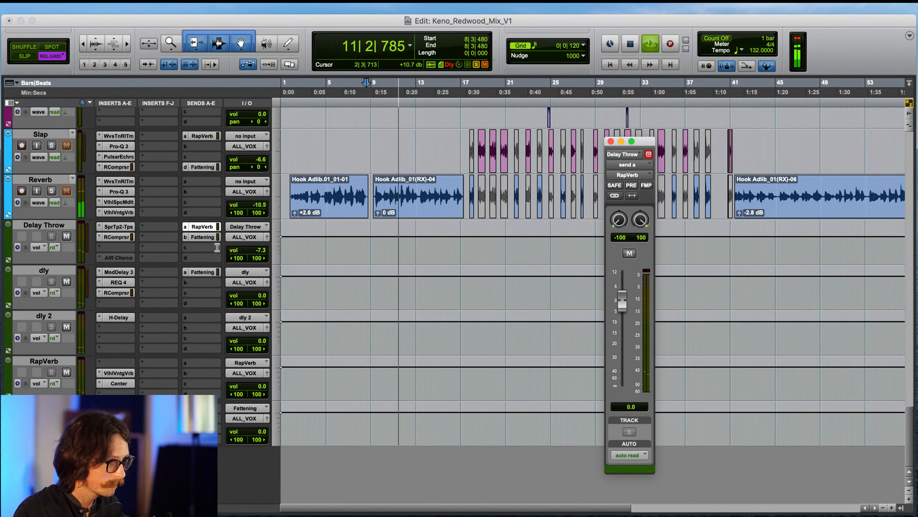
pyautogui.moveTo(40, 264); pyautogui.dragTo(34, 298)
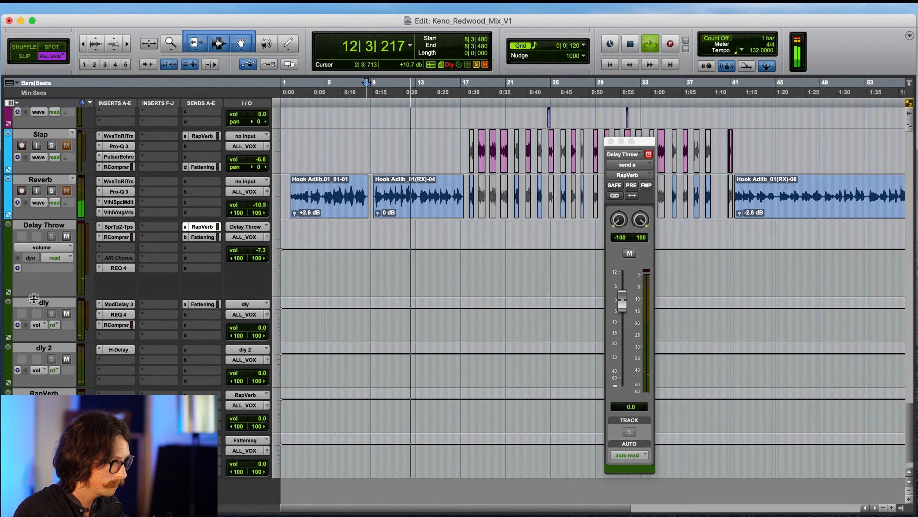
pyautogui.click(61, 247)
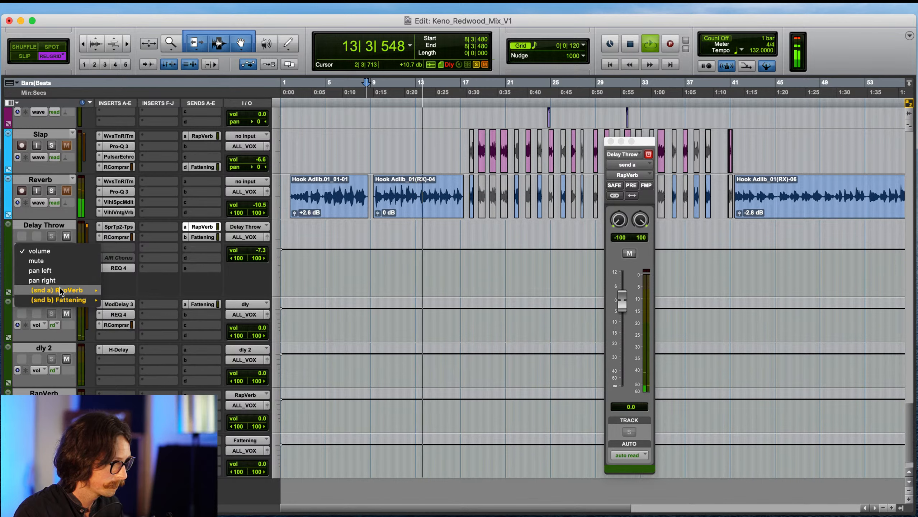
pyautogui.moveTo(61, 294)
pyautogui.click(143, 292)
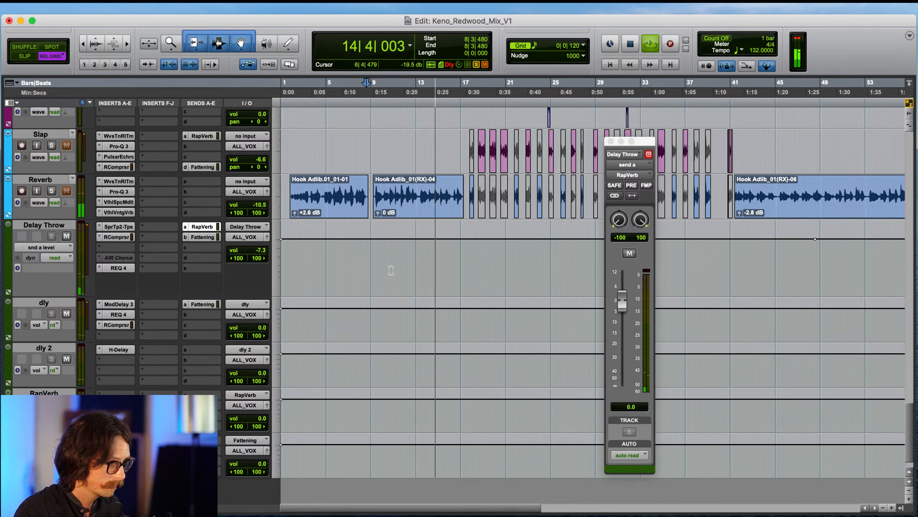
pyautogui.moveTo(437, 245); pyautogui.dragTo(437, 248)
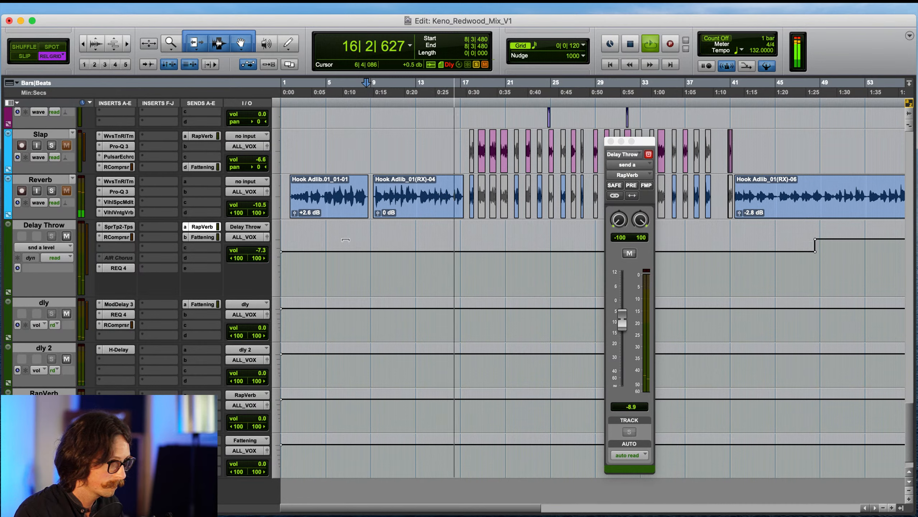
# - Replay the hook, set the Delay Throw track's volume to -2.6 dB, and close its send window
pyautogui.click(258, 249)
pyautogui.press('space')
pyautogui.press('space')
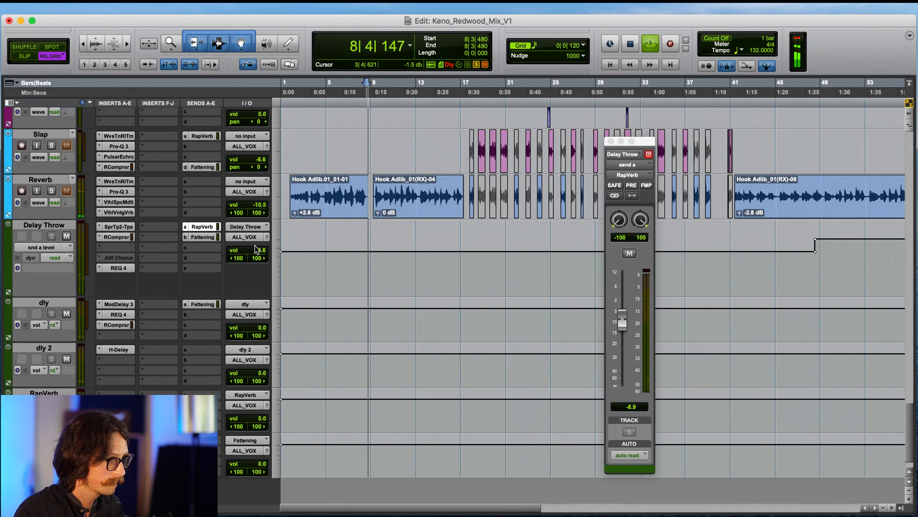
pyautogui.moveTo(259, 255); pyautogui.dragTo(258, 253)
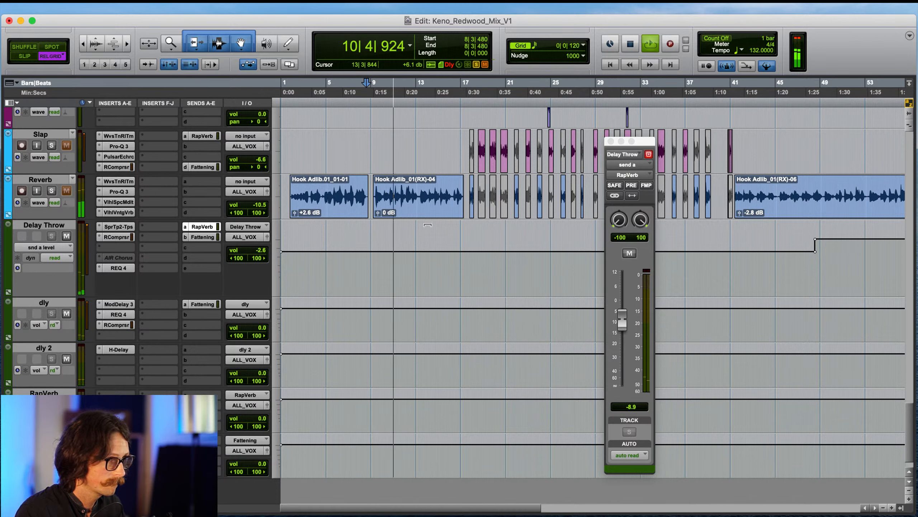
pyautogui.click(611, 141)
# - Solo GTR_1 again alongside the hook vocal and lower its volume to -10.8 dB
pyautogui.scroll(15, 367, 235)
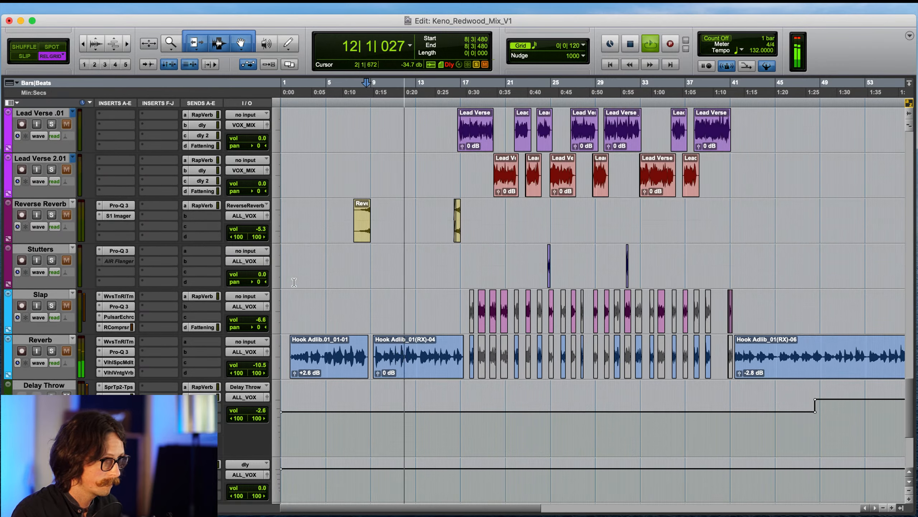
pyautogui.scroll(-5, 506, 310)
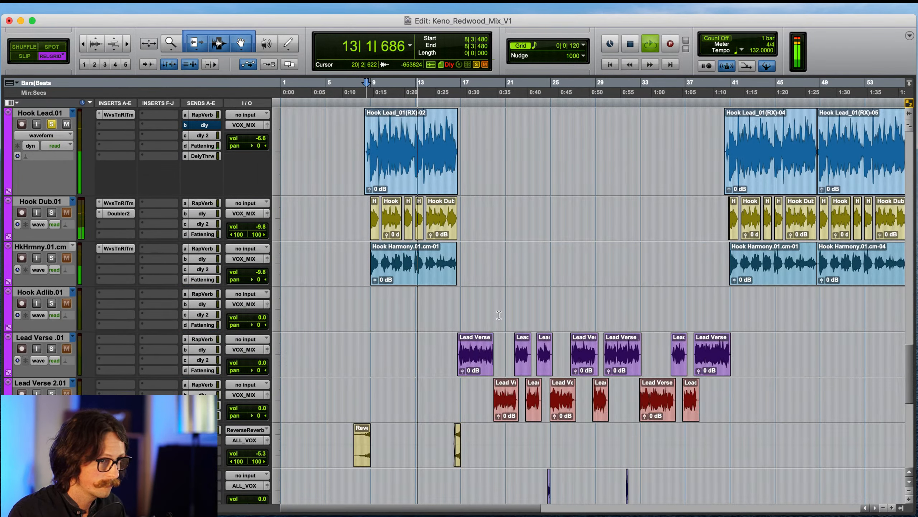
pyautogui.scroll(6, 499, 317)
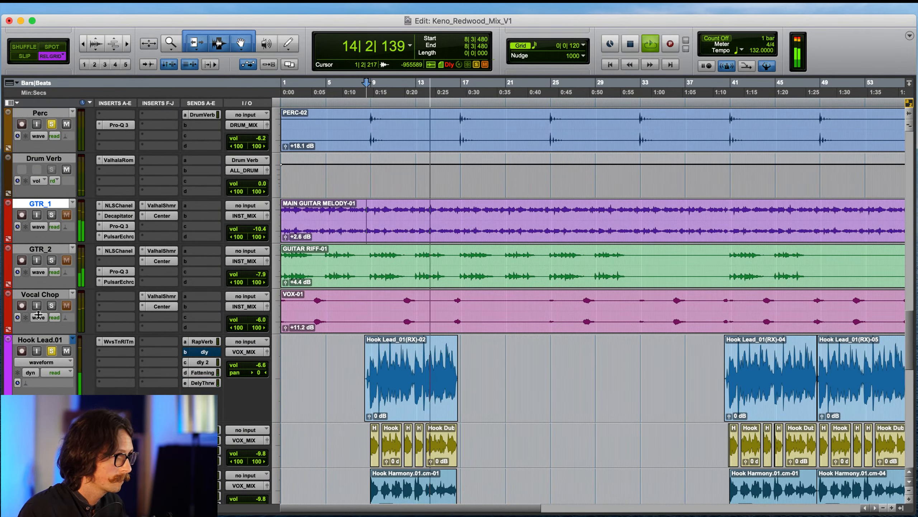
pyautogui.click(52, 214)
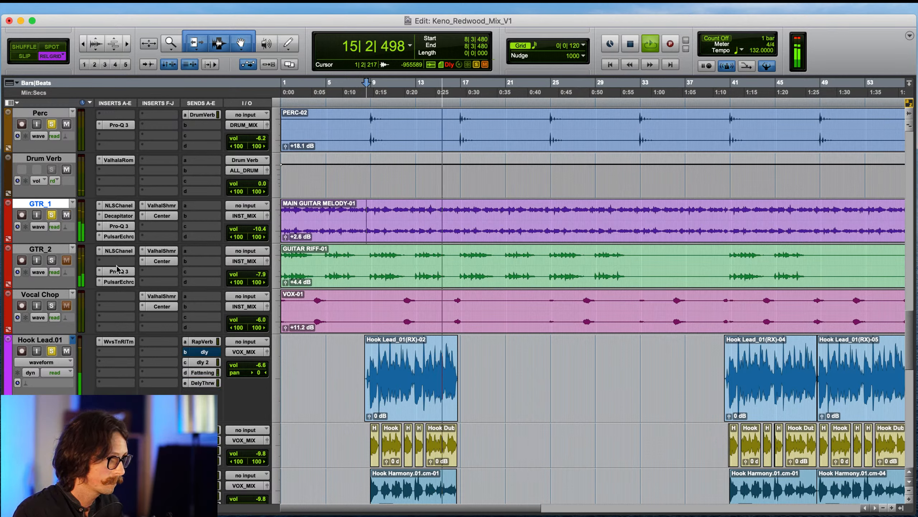
pyautogui.click(258, 231)
pyautogui.moveTo(258, 231); pyautogui.dragTo(257, 232)
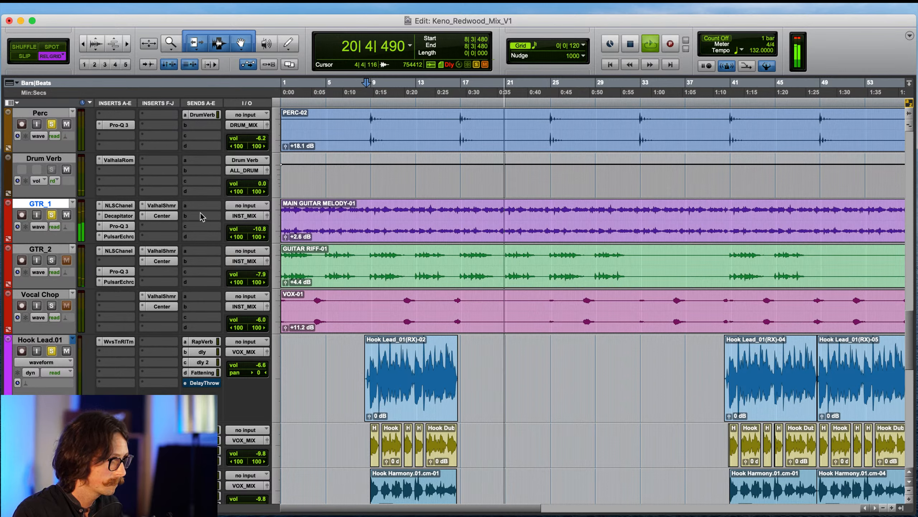
# - In GTR_1's Center plug-in, raise the Center level slightly, lower Sides to about -0.4, and close the plug-in
pyautogui.click(161, 217)
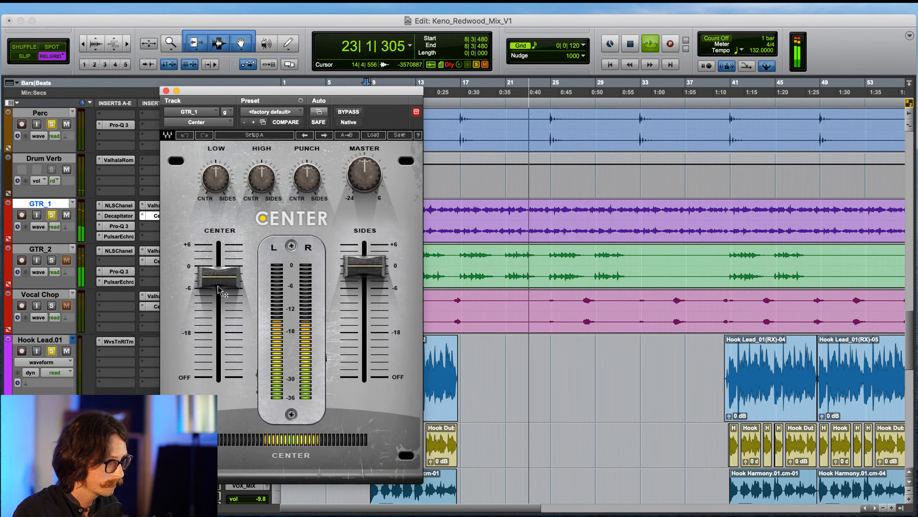
pyautogui.moveTo(238, 269); pyautogui.dragTo(237, 265)
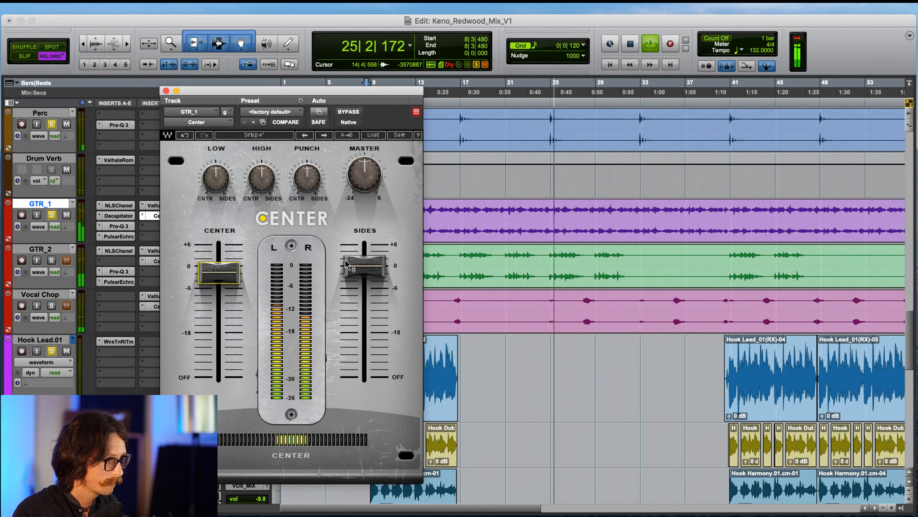
pyautogui.moveTo(345, 258); pyautogui.dragTo(345, 260)
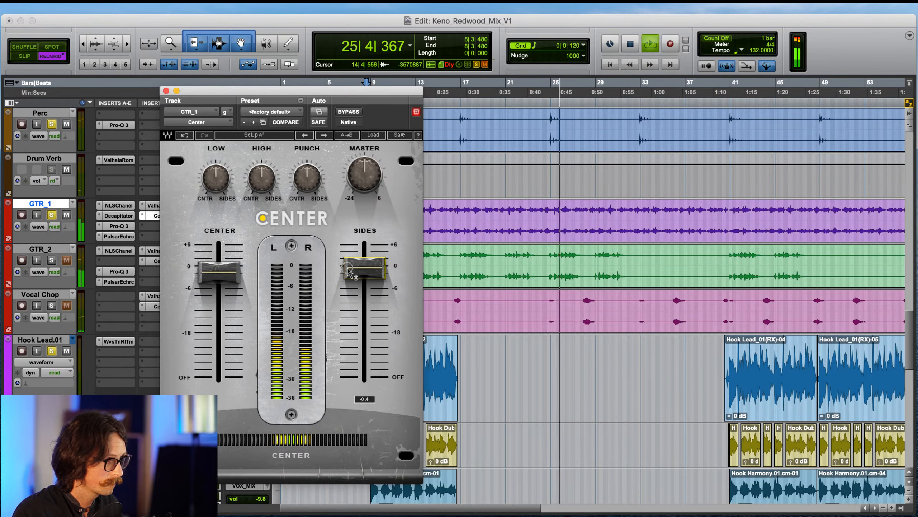
pyautogui.click(166, 91)
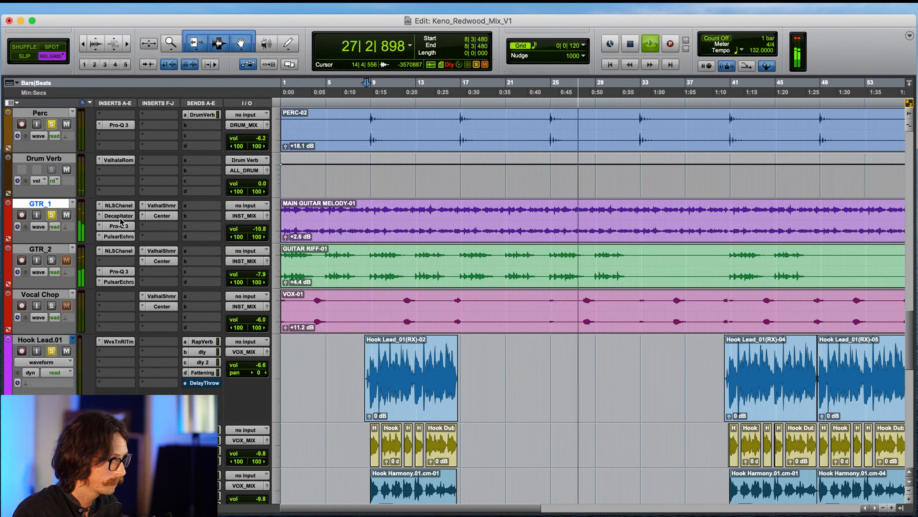
# - Open Pulsar Echorec on GTR_1 and set its Mix to 2.60
pyautogui.click(118, 236)
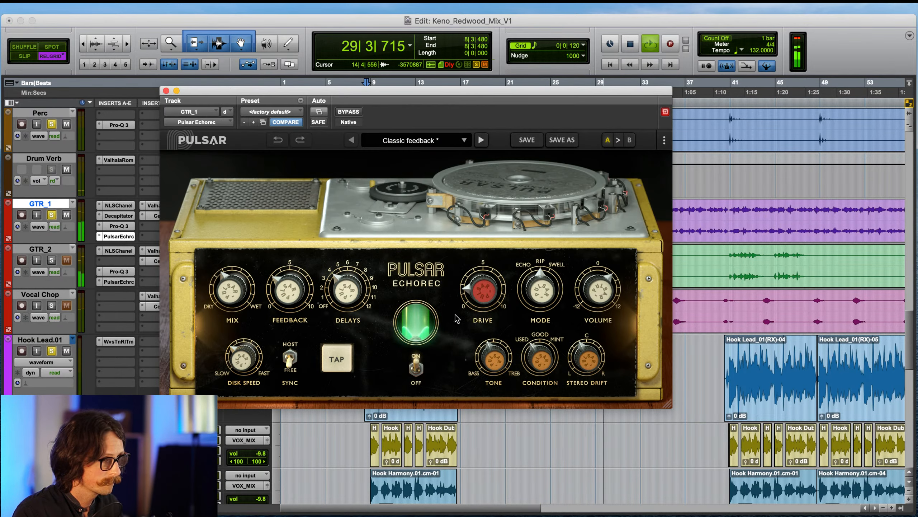
pyautogui.moveTo(542, 300)
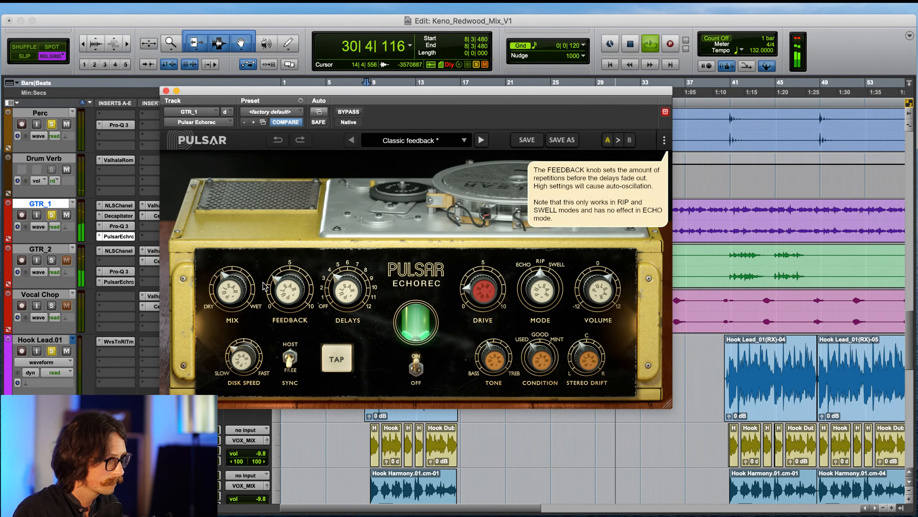
pyautogui.moveTo(233, 305)
pyautogui.moveTo(238, 285); pyautogui.dragTo(242, 288)
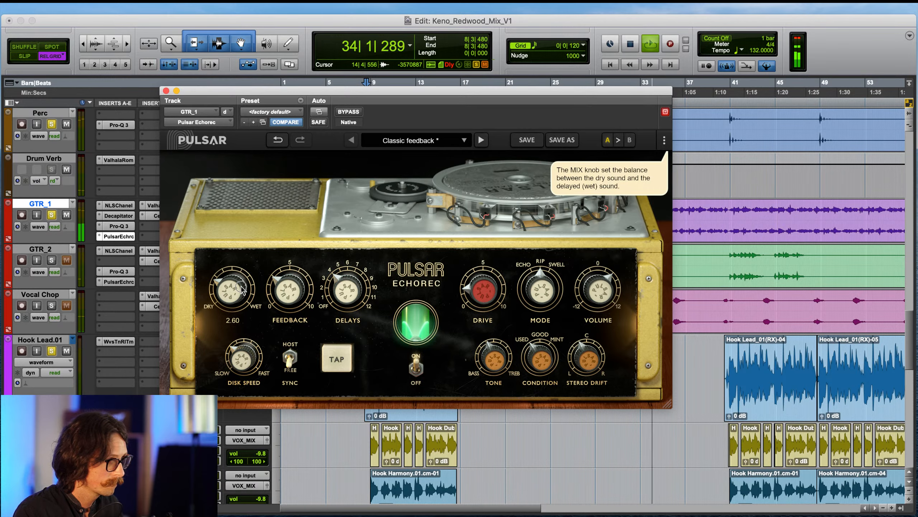
# - Shift GTR_1's Valhalla Shimmer and Center inserts down one slot and insert RCompressor ahead of them
pyautogui.moveTo(328, 290)
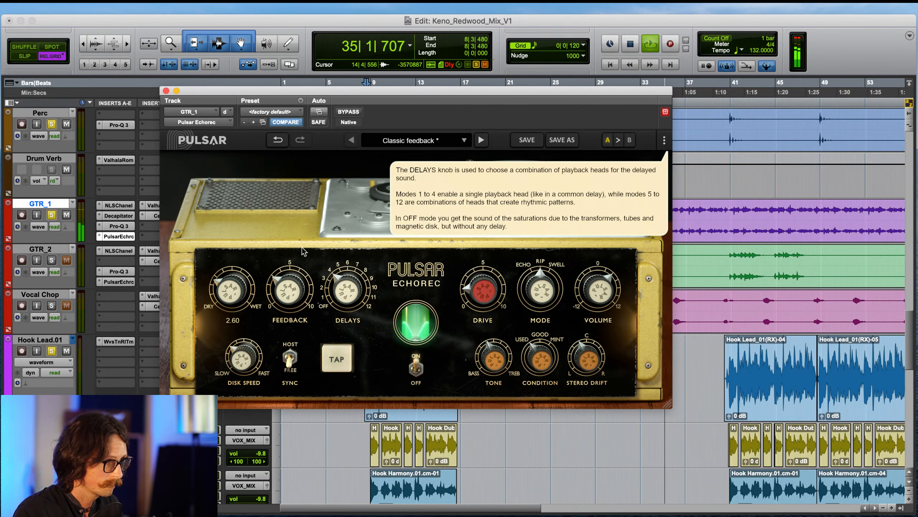
pyautogui.click(166, 91)
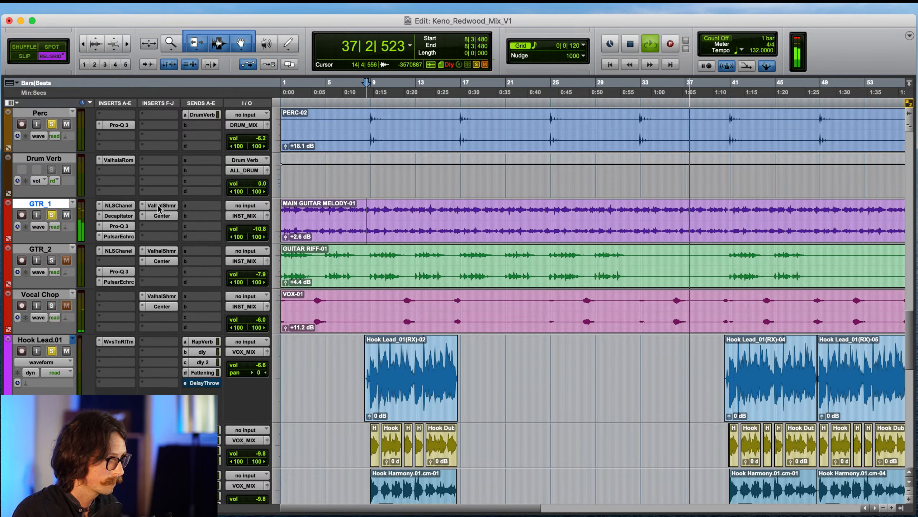
pyautogui.moveTo(160, 217)
pyautogui.mouseDown()
pyautogui.moveTo(156, 229)
pyautogui.moveTo(157, 217)
pyautogui.mouseUp()
pyautogui.press('space')
pyautogui.click(146, 207)
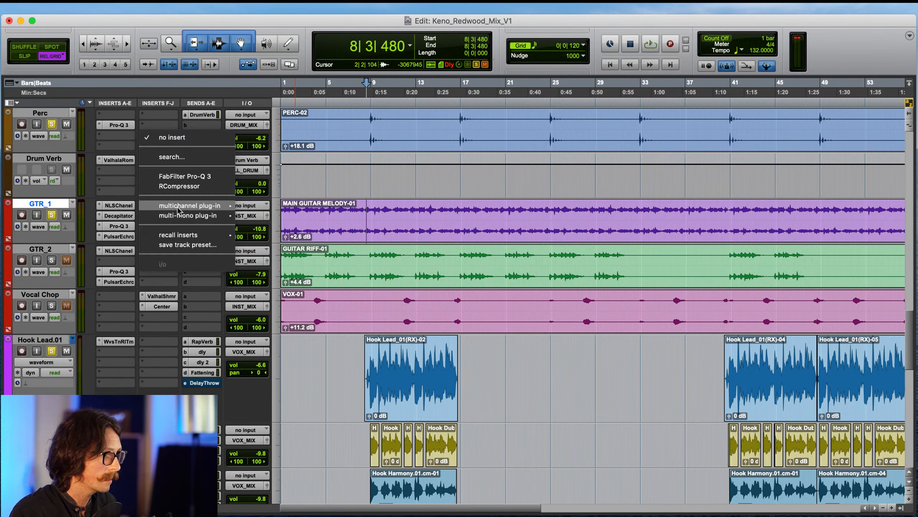
pyautogui.moveTo(216, 206)
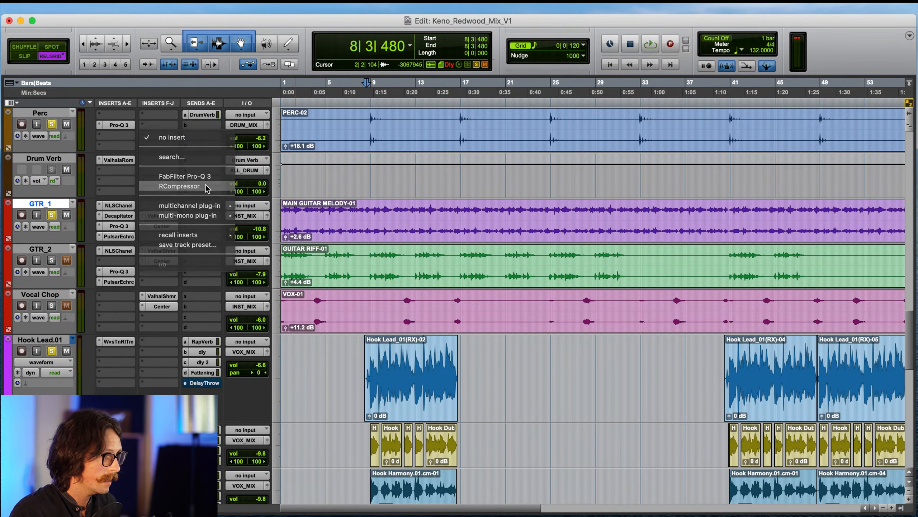
pyautogui.click(203, 186)
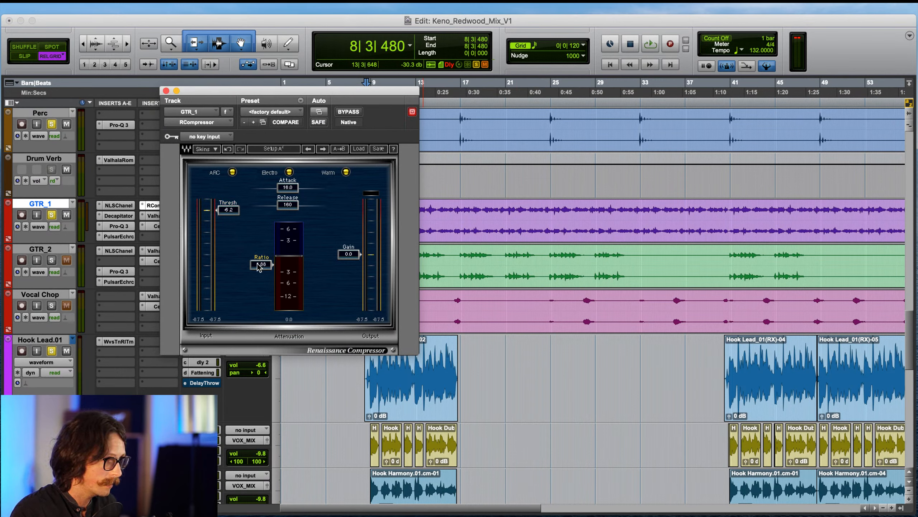
# - Over the hook, set GTR_1's RCompressor to Opto, ratio 2.30, threshold -15.7, attack 47.7 and release 17.7, and raise its gain slightly
pyautogui.moveTo(287, 204); pyautogui.dragTo(269, 205)
pyautogui.moveTo(287, 187); pyautogui.dragTo(296, 187)
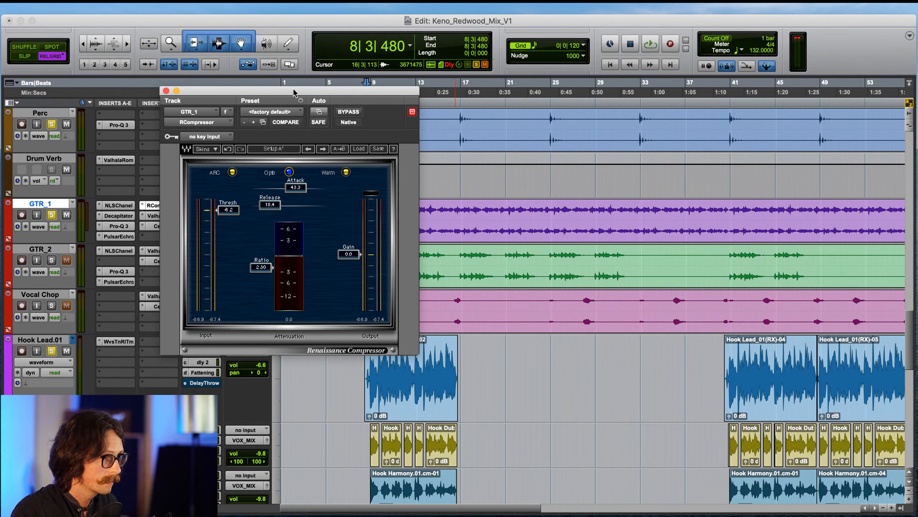
pyautogui.click(402, 397)
pyautogui.press('space')
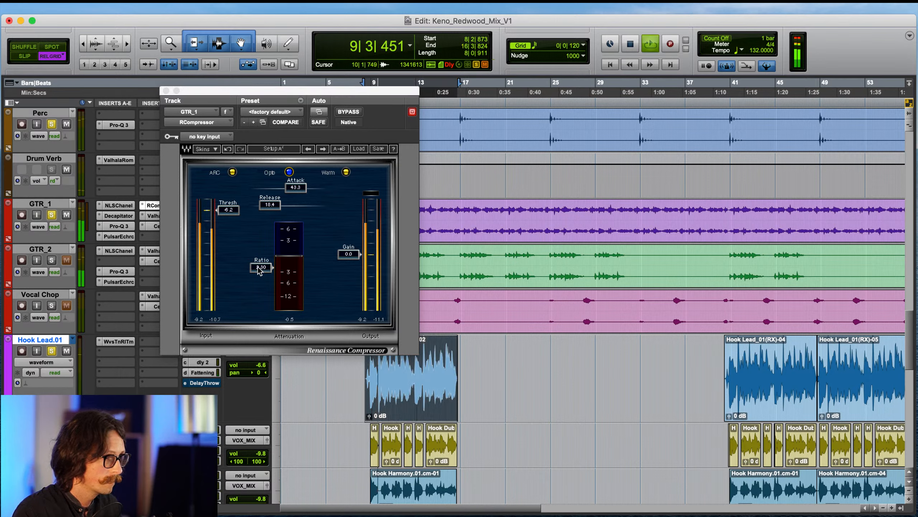
pyautogui.moveTo(229, 210); pyautogui.dragTo(228, 227)
pyautogui.moveTo(296, 187); pyautogui.dragTo(296, 188)
pyautogui.moveTo(270, 205); pyautogui.dragTo(269, 204)
pyautogui.moveTo(349, 254); pyautogui.dragTo(349, 252)
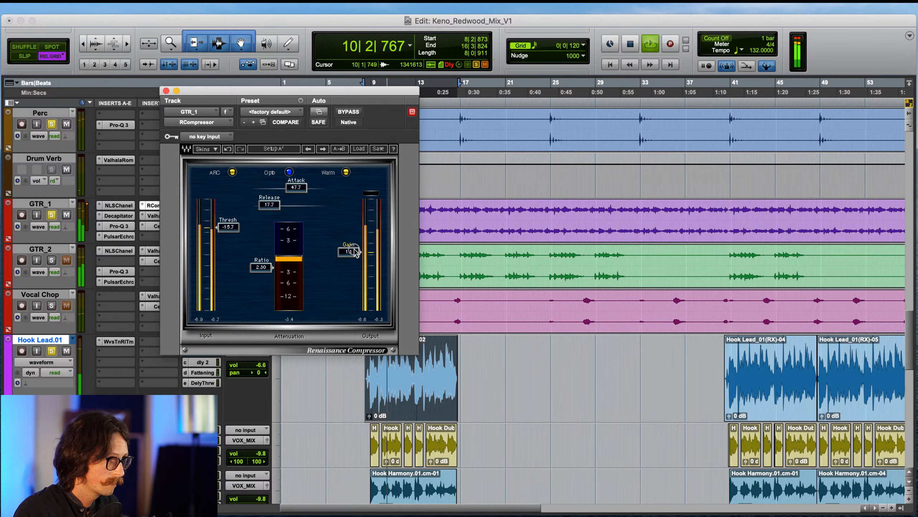
pyautogui.click(166, 91)
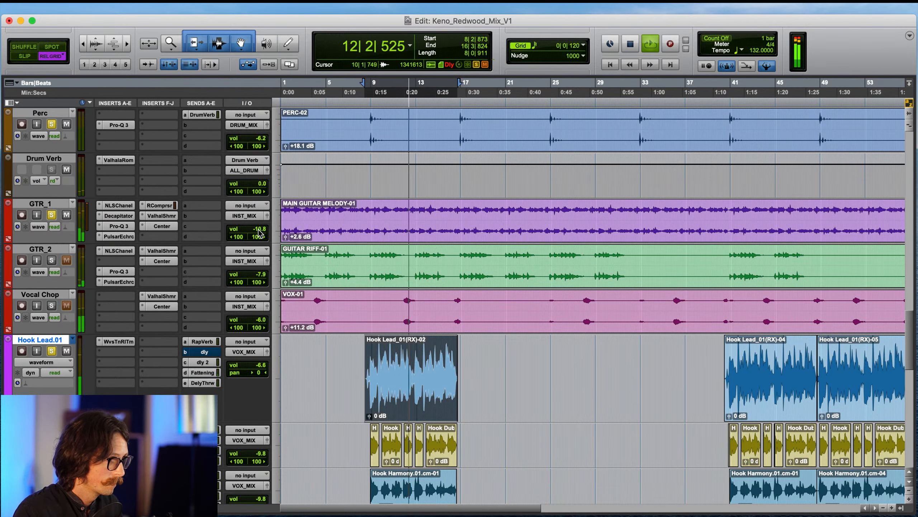
pyautogui.press('space')
# - Move the VOX MIX track so that it sits between Vocal Chop and Hook Lead.01
pyautogui.scroll(15, 121, 315)
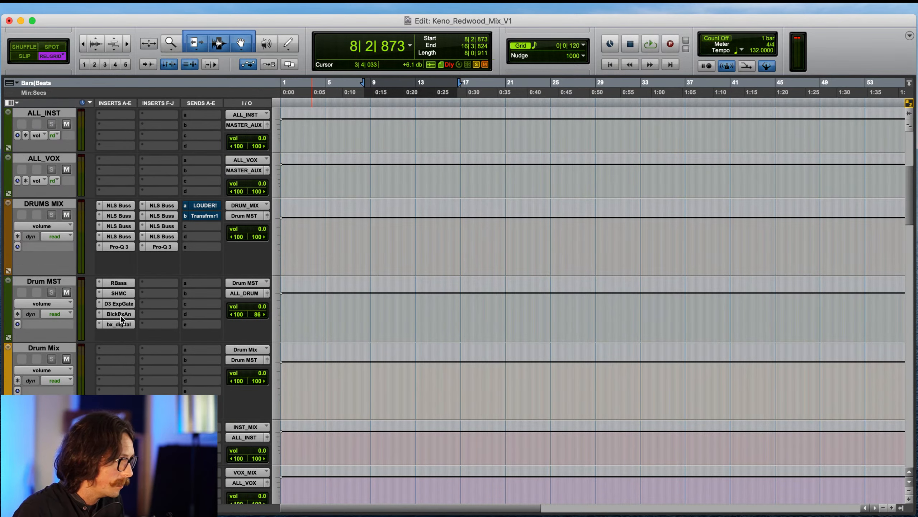
pyautogui.scroll(5, 88, 353)
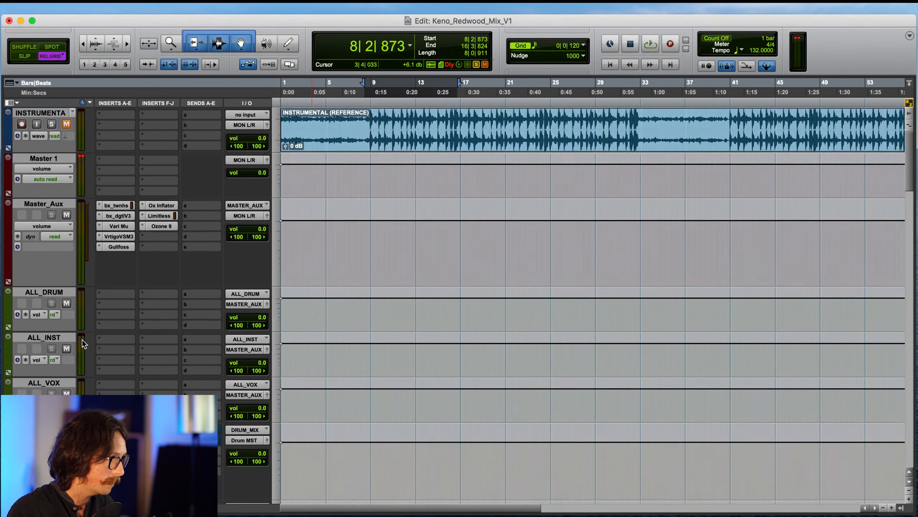
pyautogui.scroll(-10, 120, 362)
pyautogui.scroll(-3, 72, 297)
pyautogui.scroll(-15, 136, 344)
pyautogui.scroll(5, 136, 342)
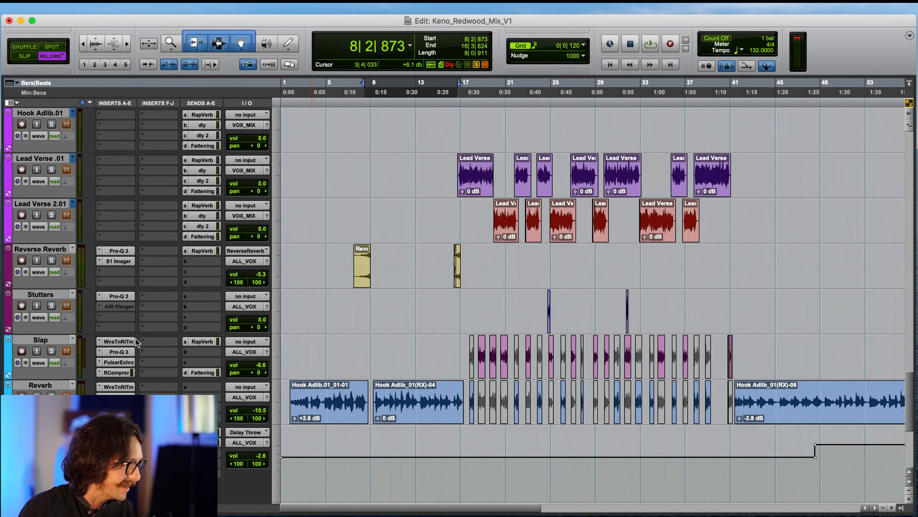
pyautogui.scroll(8, 134, 299)
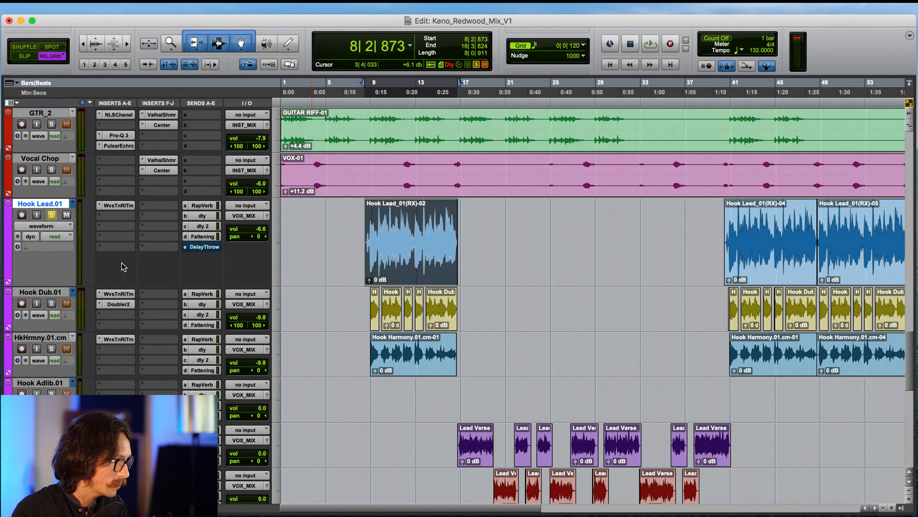
pyautogui.scroll(7, 120, 228)
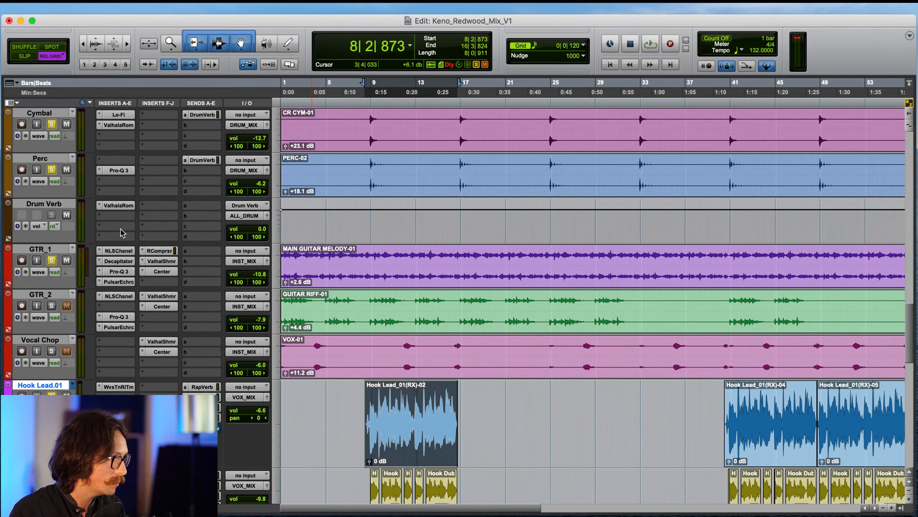
pyautogui.scroll(5, 122, 232)
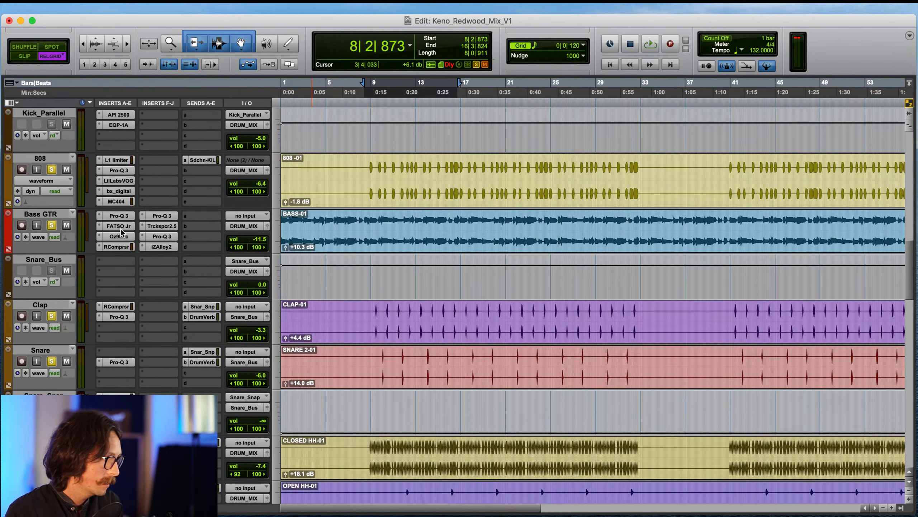
pyautogui.scroll(6, 121, 233)
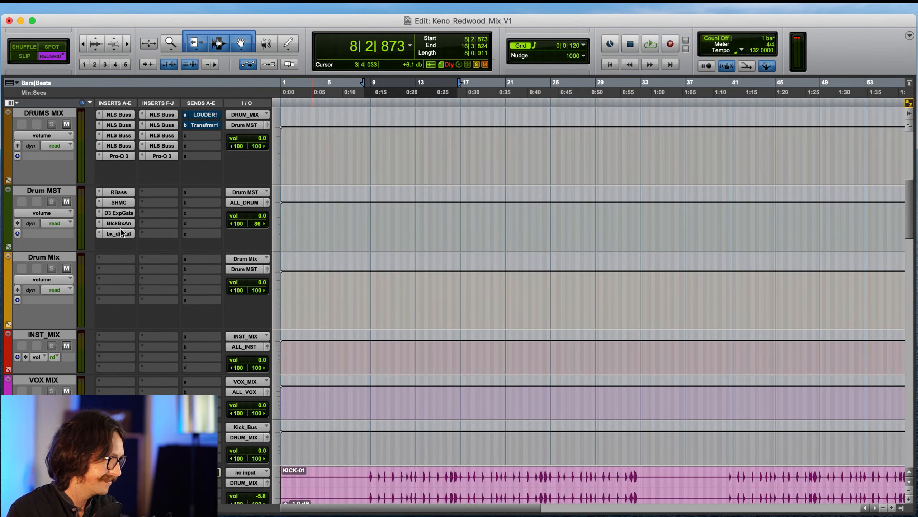
pyautogui.moveTo(27, 383); pyautogui.dragTo(32, 376)
# - Insert FabFilter Pro-Q 3 on VOX MIX, add a low-cut band at about 15 Hz, and open its slope choices
pyautogui.click(107, 309)
pyautogui.click(143, 276)
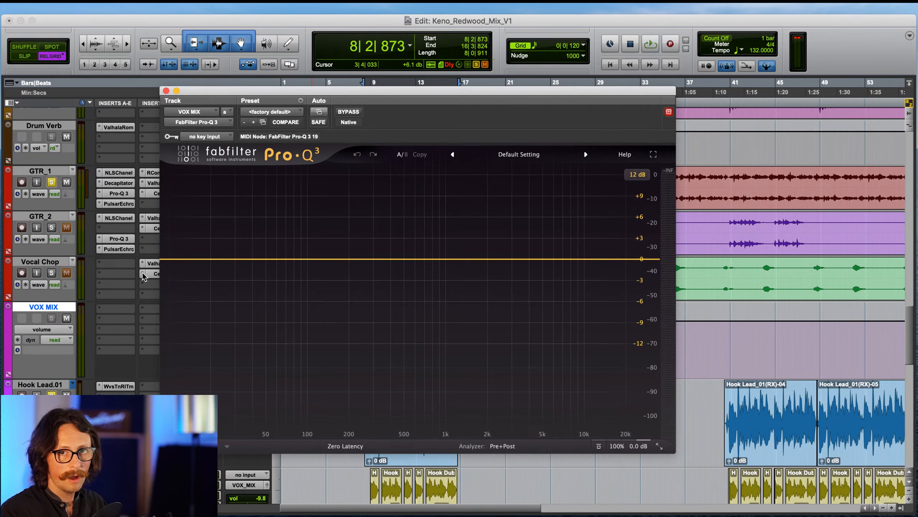
pyautogui.click(194, 259)
pyautogui.click(199, 241)
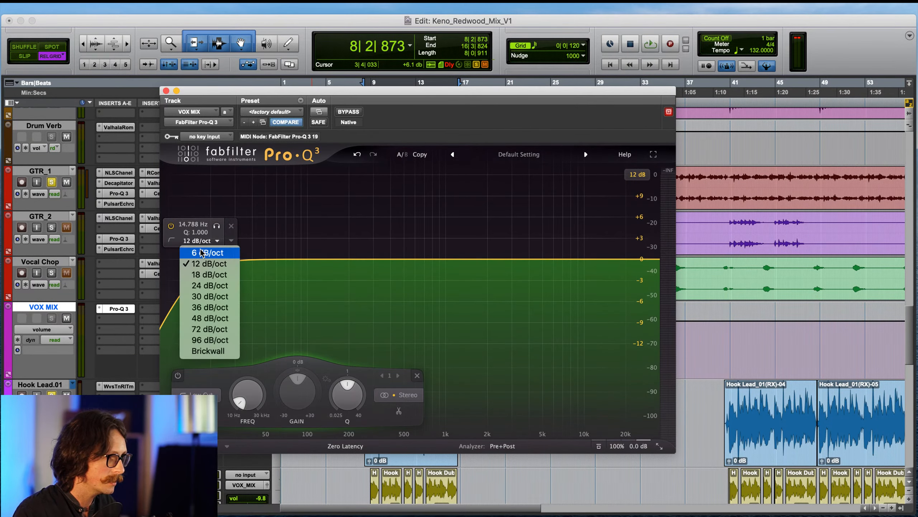
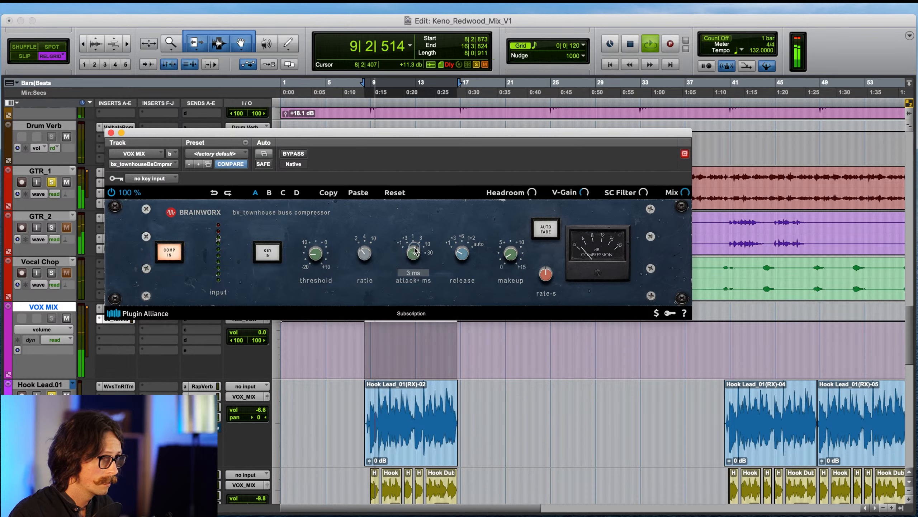
# - Adjust the attack of VOX MIX's bx_townhouse compressor during playback, stop playback, and close the plug-in
pyautogui.moveTo(415, 255)
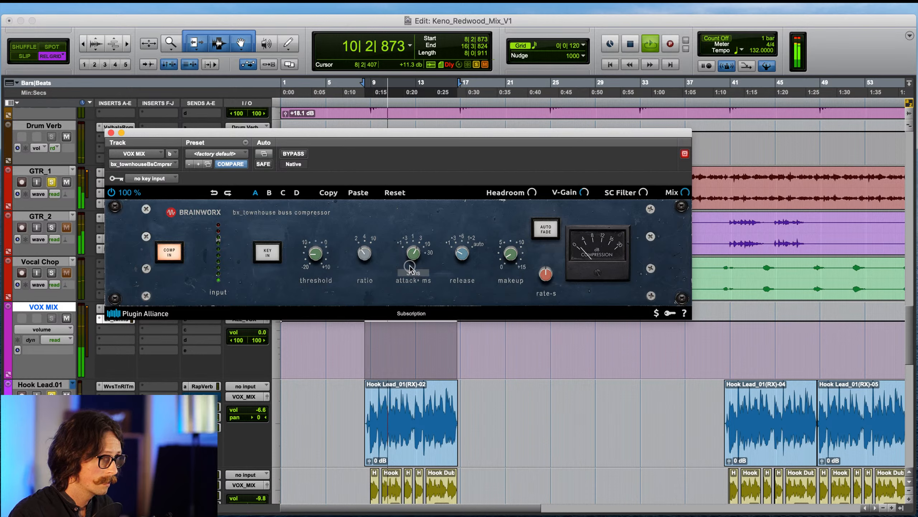
pyautogui.press('space')
pyautogui.click(111, 133)
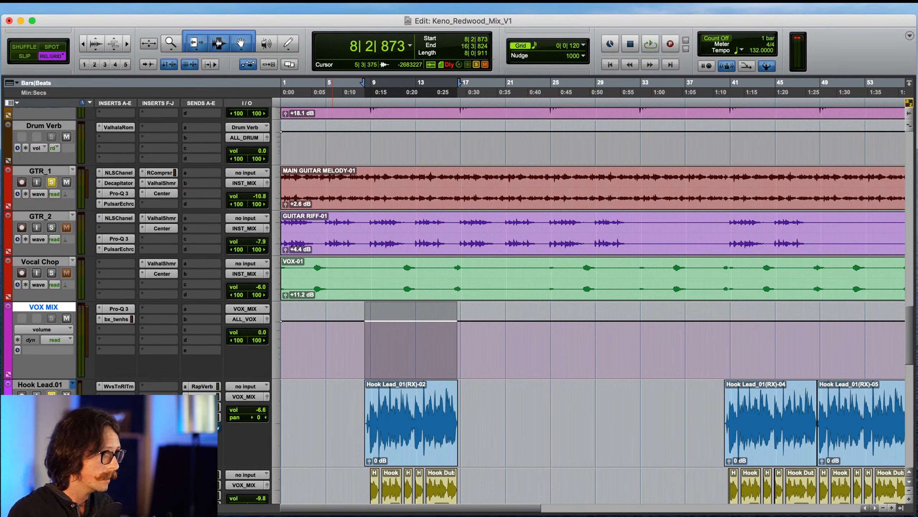
# - Insert FabFilter Pro-Q 3 on Hook Lead.01, play the hook, and shape a 24 dB/oct low cut slightly above 100 Hz
pyautogui.click(116, 329)
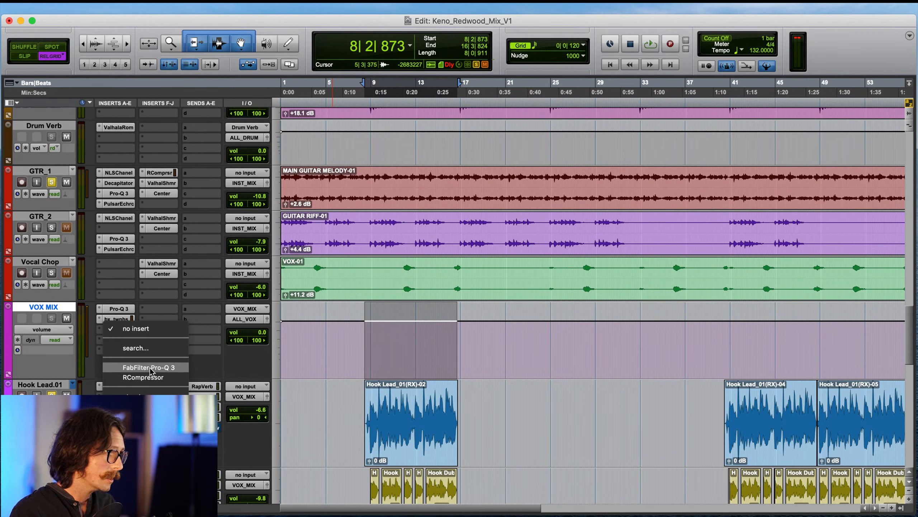
pyautogui.click(150, 367)
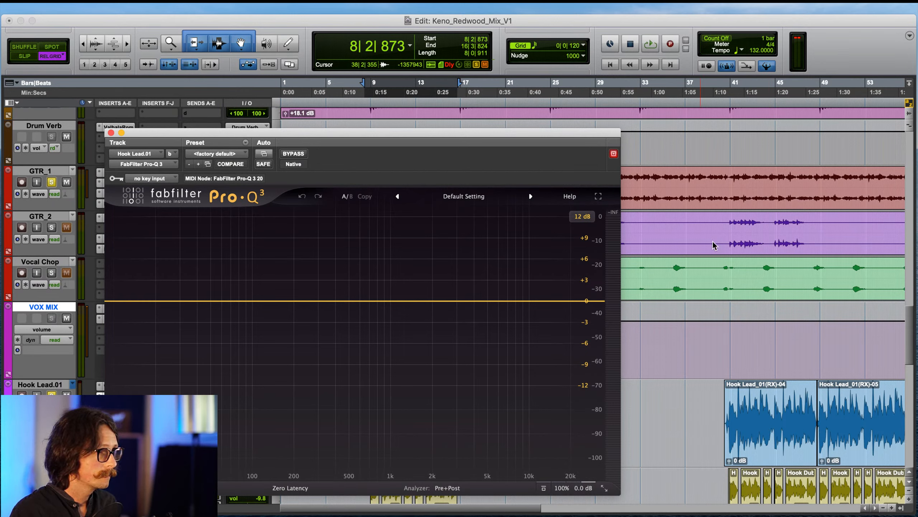
pyautogui.press('space')
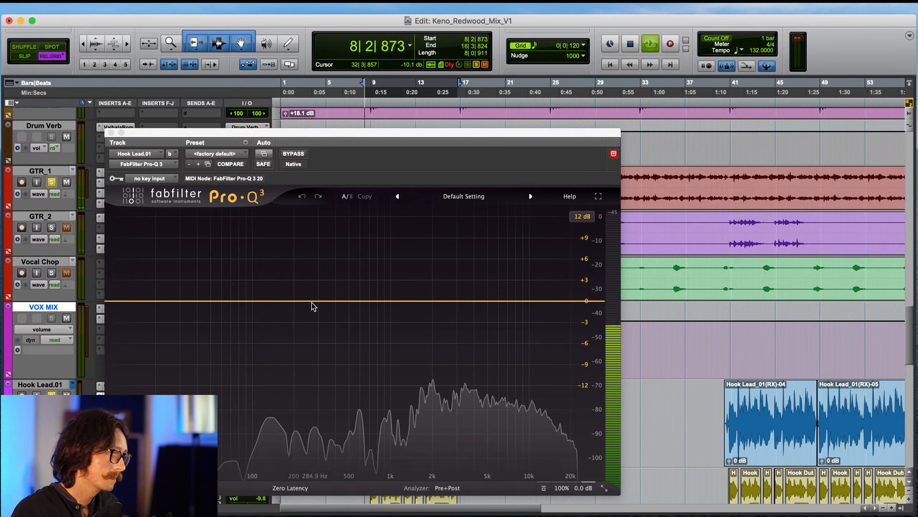
pyautogui.click(144, 301)
pyautogui.click(143, 282)
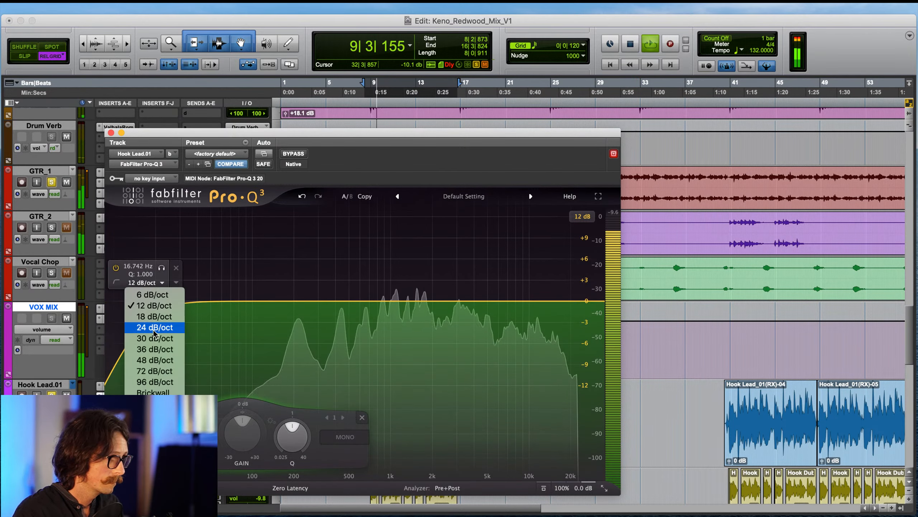
pyautogui.click(144, 323)
pyautogui.moveTo(150, 298); pyautogui.dragTo(260, 303)
# - Add narrowed EQ dips of about -1.7 dB at 712 Hz and -0.9 dB at 417 Hz on Hook Lead.01, and lower the low-cut frequency slightly
pyautogui.moveTo(368, 301); pyautogui.dragTo(371, 314)
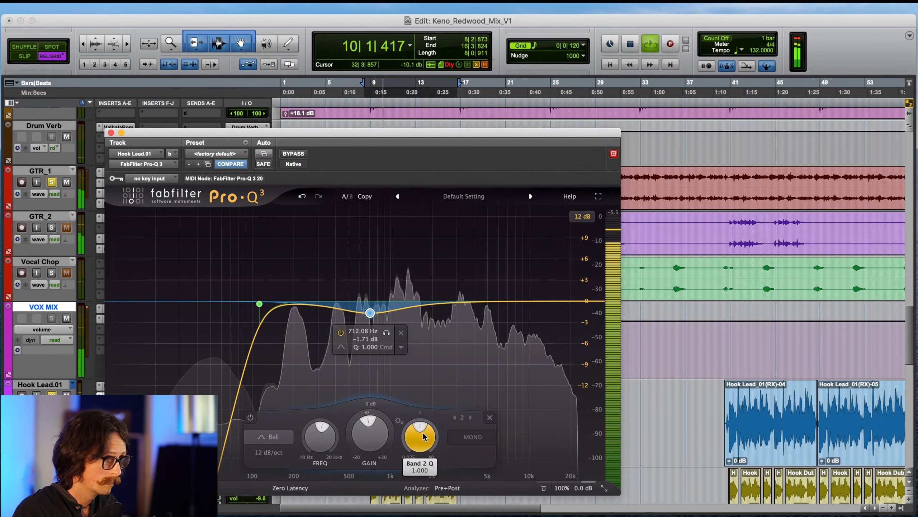
pyautogui.moveTo(423, 425); pyautogui.dragTo(423, 421)
pyautogui.moveTo(337, 303); pyautogui.dragTo(337, 307)
pyautogui.moveTo(389, 427); pyautogui.dragTo(389, 424)
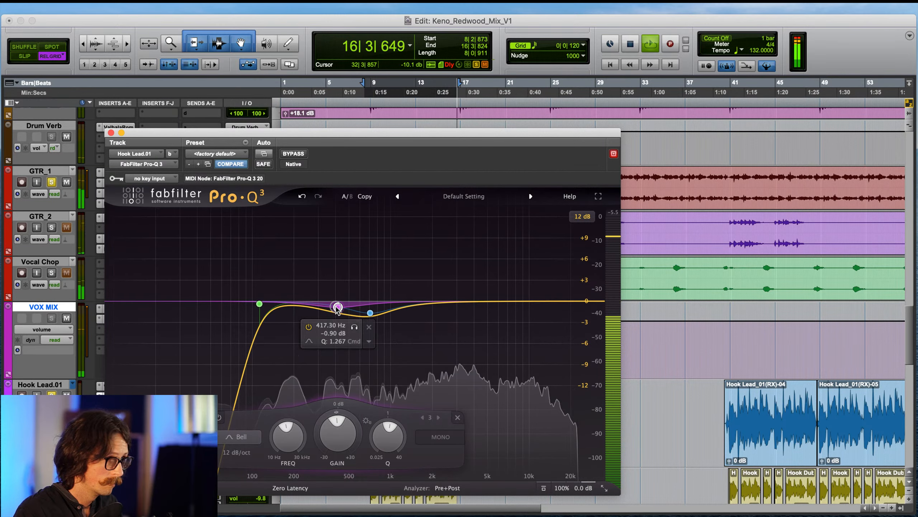
pyautogui.moveTo(260, 303); pyautogui.dragTo(249, 302)
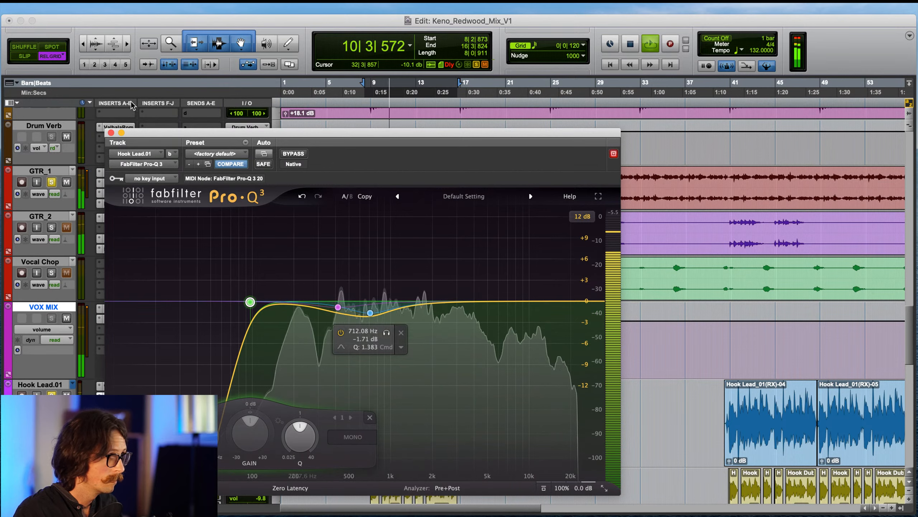
pyautogui.click(111, 133)
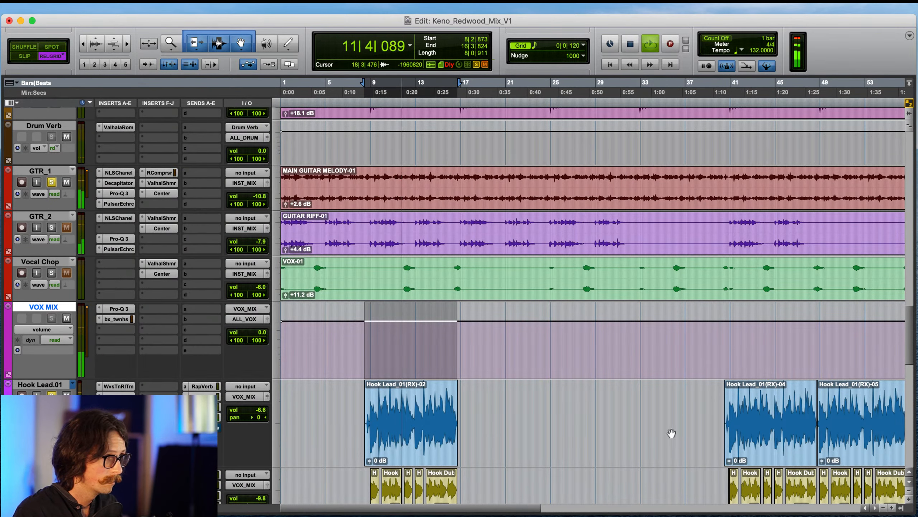
# - Reopen Hook Lead.01's Pro-Q 3, add a boost of about 1 dB at 1.4 kHz, stop playback, and close the plug-in
pyautogui.click(118, 397)
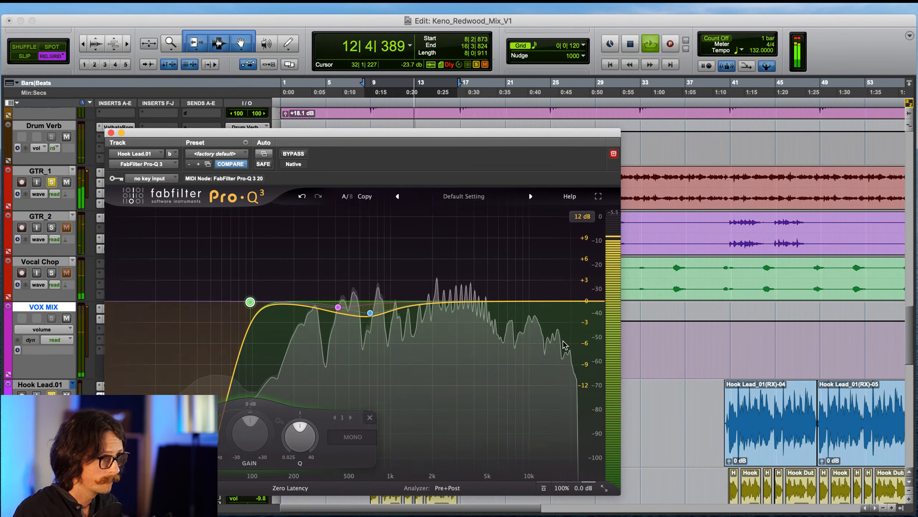
pyautogui.moveTo(376, 311)
pyautogui.moveTo(428, 303); pyautogui.dragTo(429, 286)
pyautogui.moveTo(444, 253); pyautogui.dragTo(411, 295)
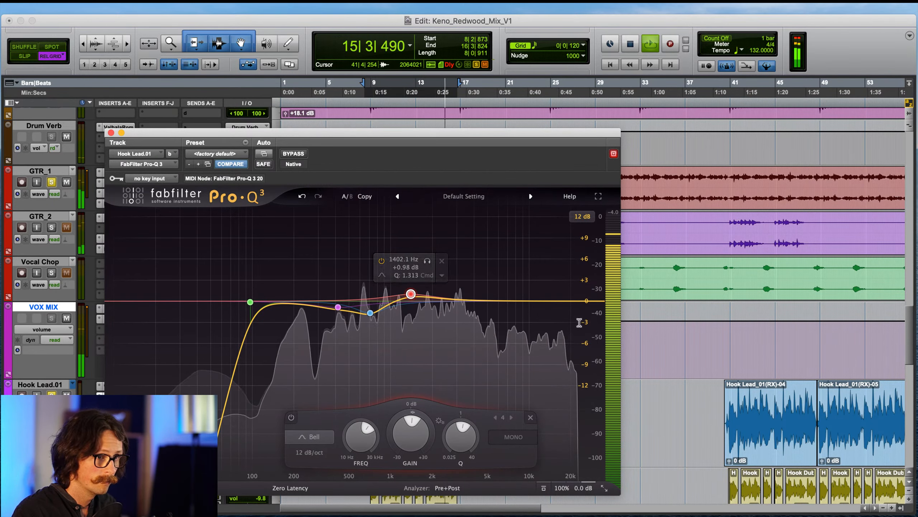
pyautogui.press('space')
pyautogui.click(110, 133)
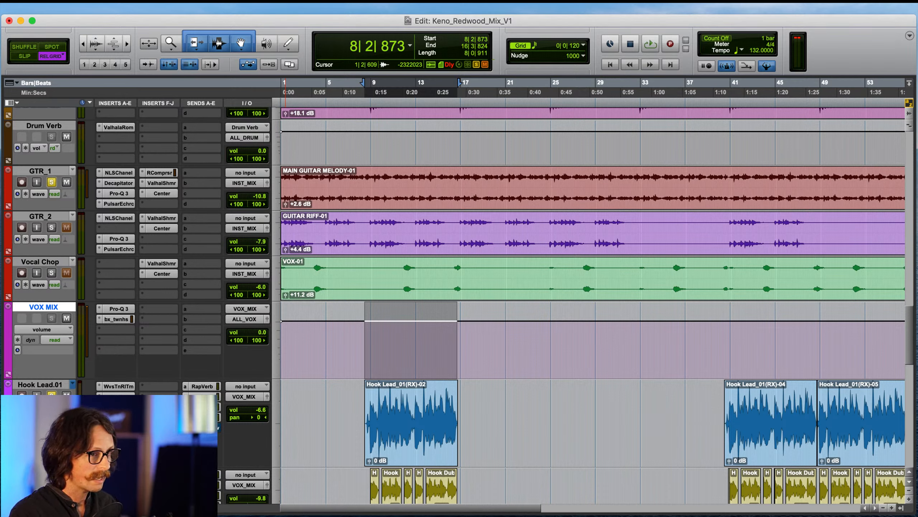
# - Insert the mono UAD Tube-Tech CL 1B compressor on Hook Lead.01 and reposition its window clear of the track's insert slots
pyautogui.click(104, 330)
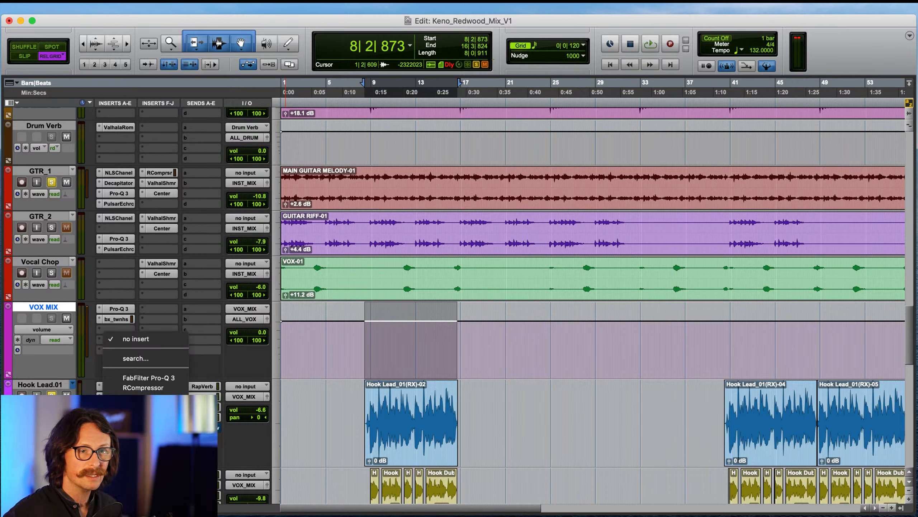
pyautogui.moveTo(151, 407)
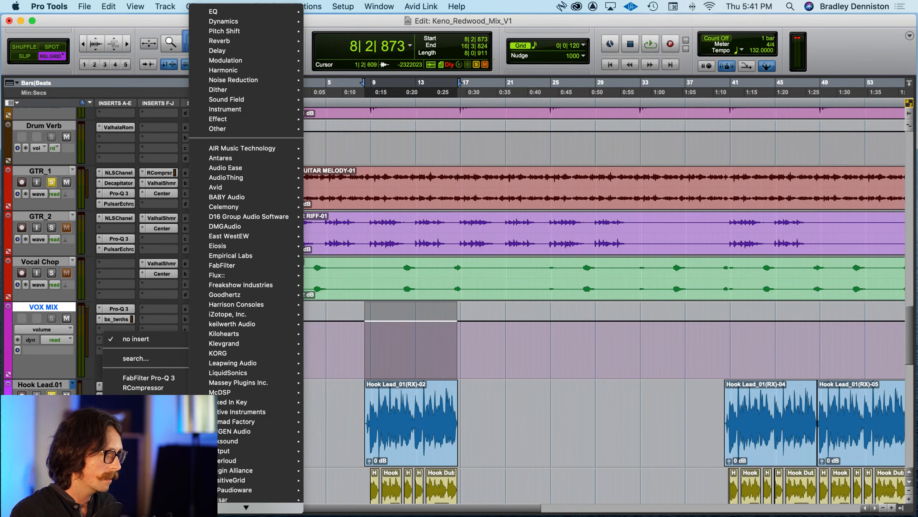
pyautogui.scroll(-5, 267, 438)
pyautogui.scroll(-3, 267, 439)
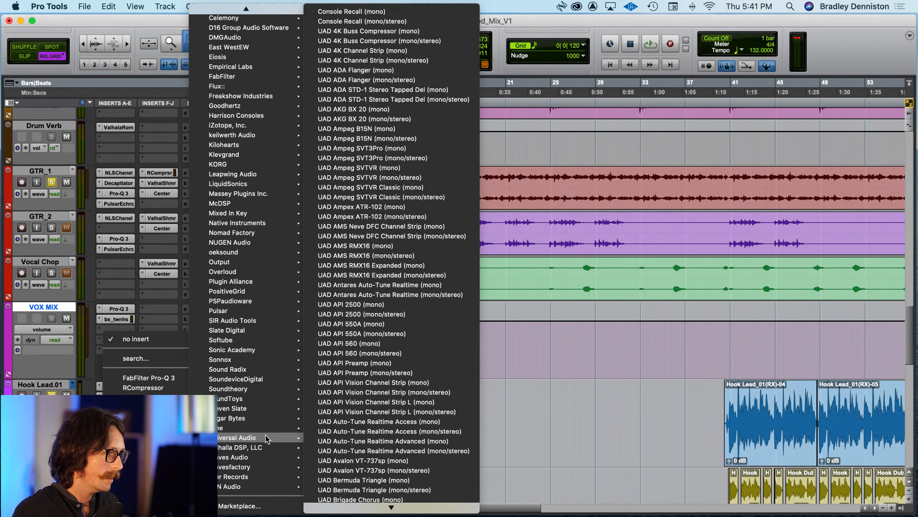
pyautogui.moveTo(267, 438)
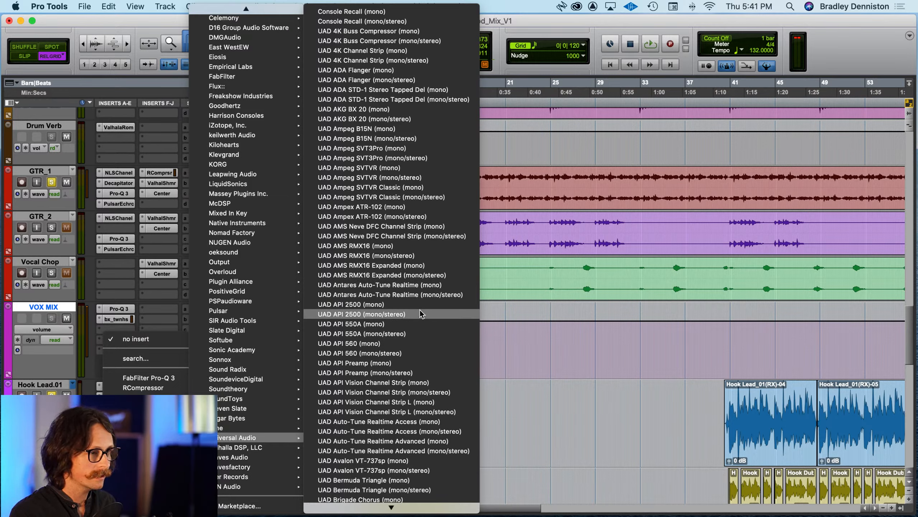
pyautogui.scroll(-2, 420, 314)
pyautogui.scroll(-15, 421, 317)
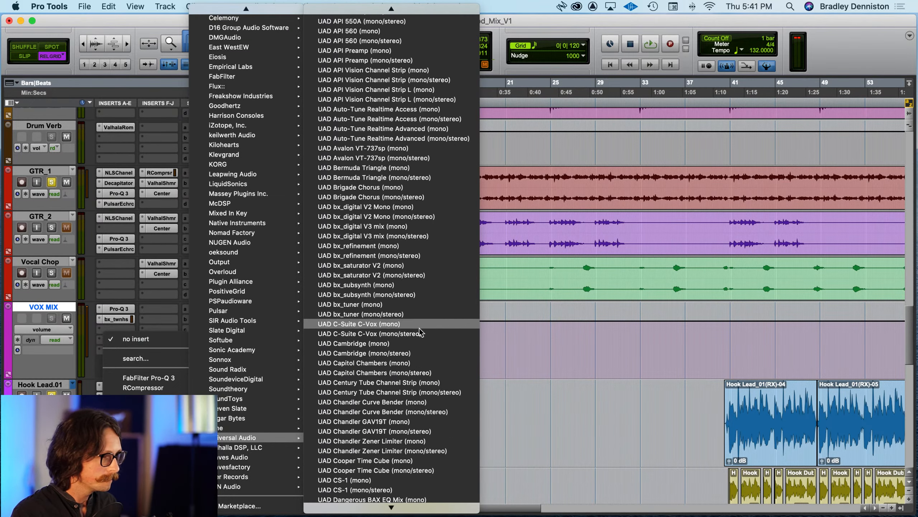
pyautogui.scroll(-10, 419, 341)
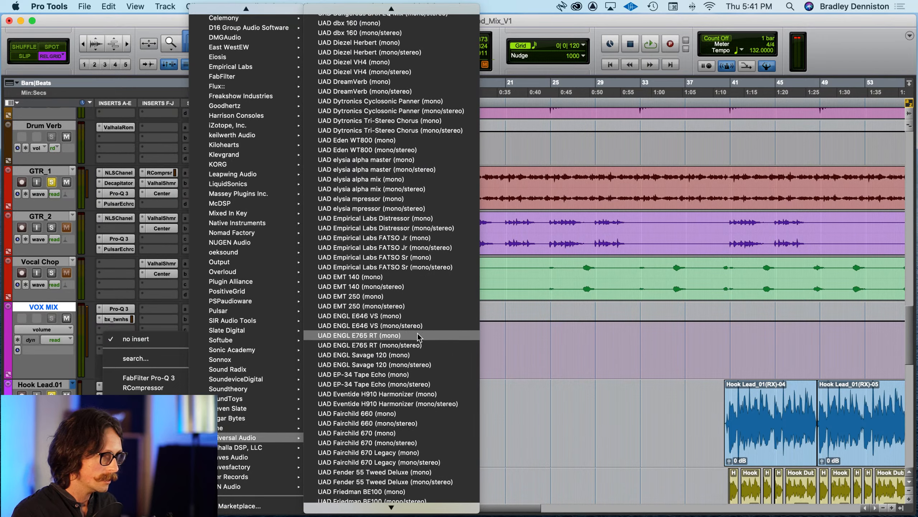
pyautogui.scroll(-20, 419, 338)
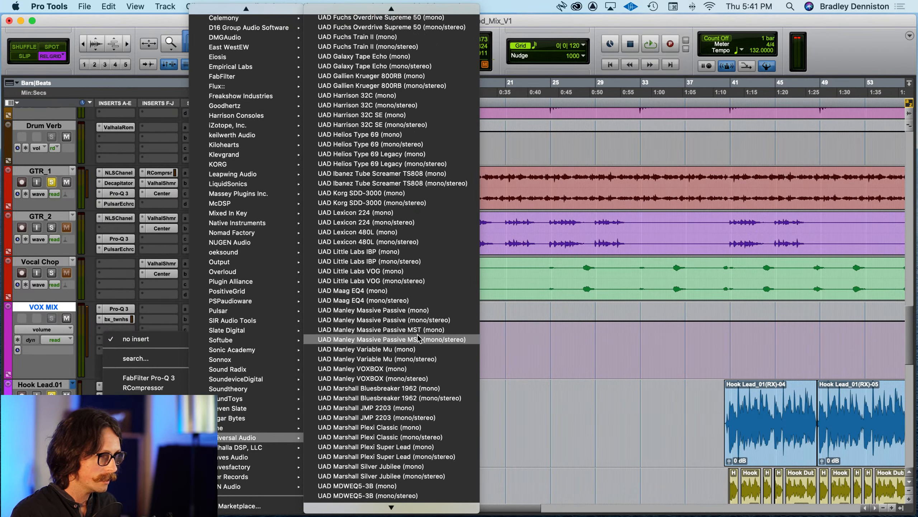
pyautogui.scroll(-14, 418, 336)
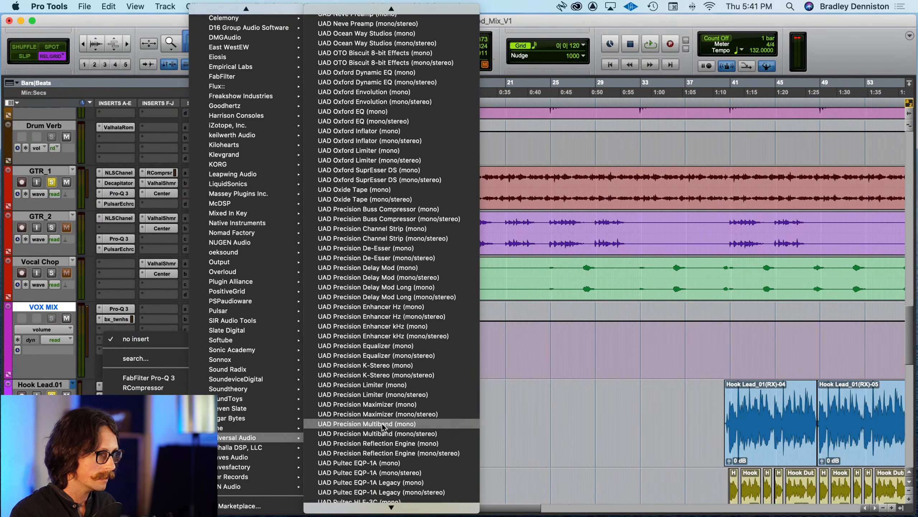
pyautogui.scroll(-20, 383, 425)
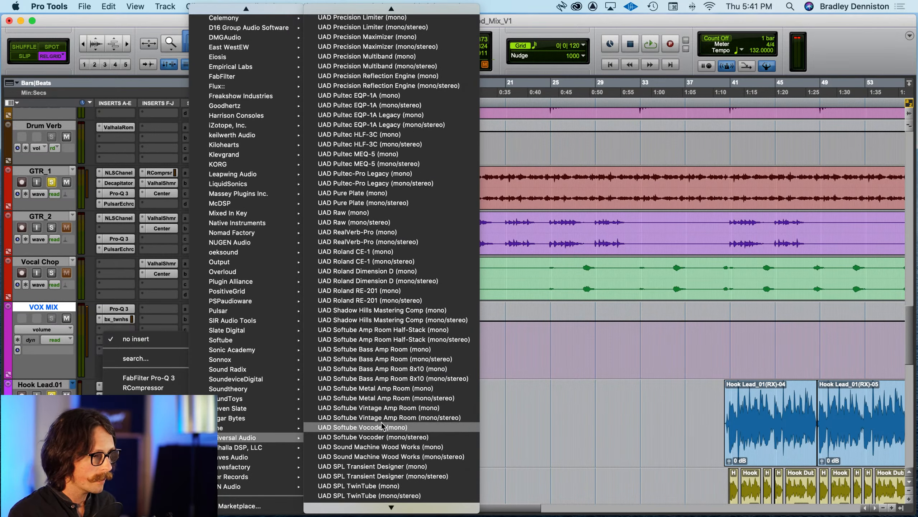
pyautogui.scroll(-5, 382, 425)
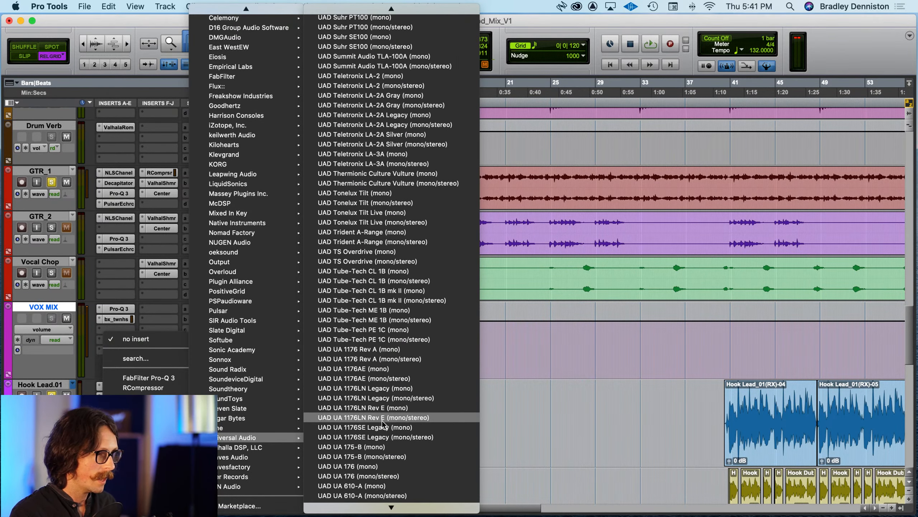
pyautogui.click(395, 270)
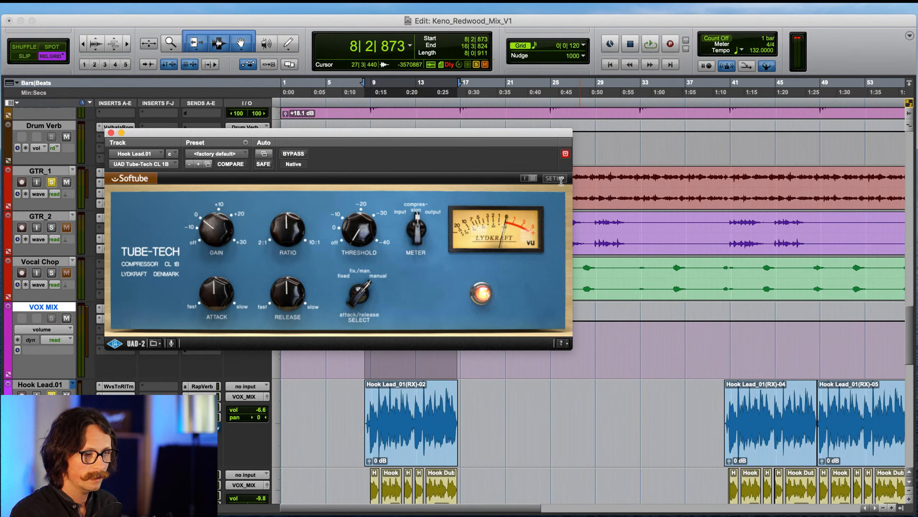
pyautogui.moveTo(349, 134); pyautogui.dragTo(462, 116)
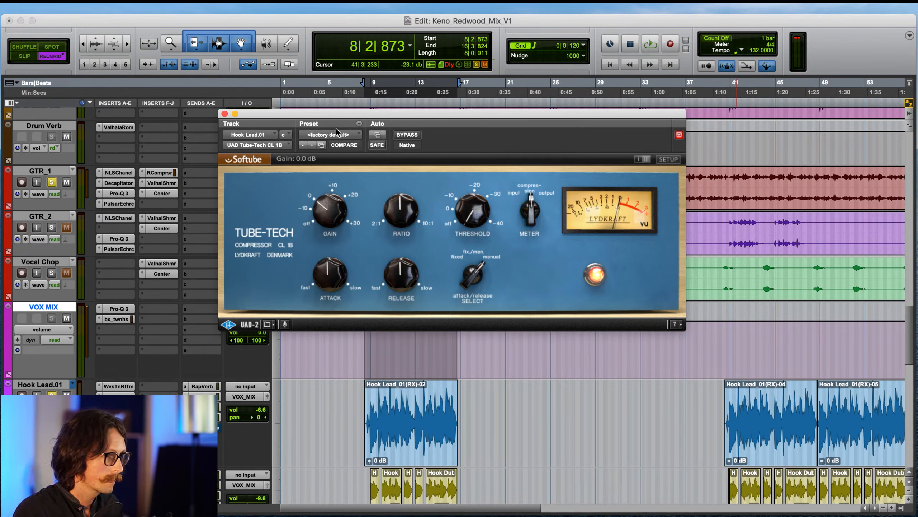
# - Play the hook and set the CL 1B's threshold to about -4.1 dB, ratio to 4.2, release to 1.9, and attack to 6.2
pyautogui.click(224, 48)
pyautogui.press('space')
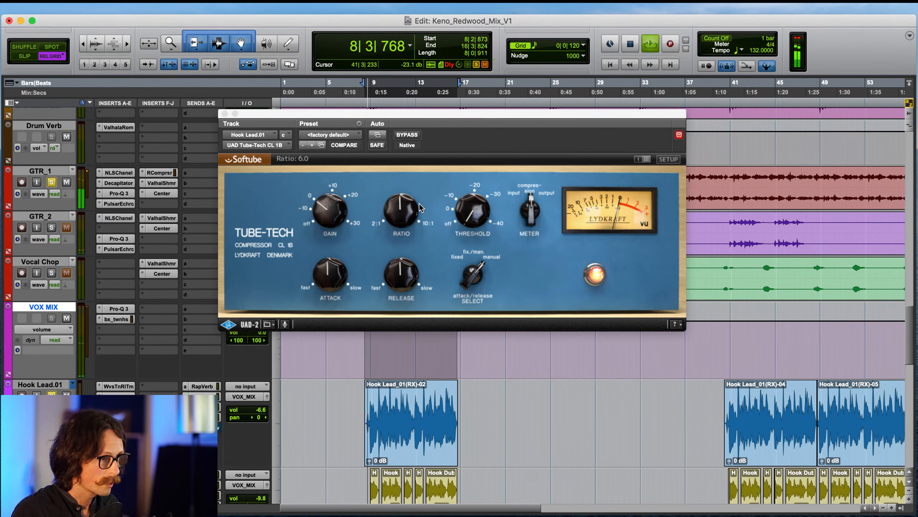
pyautogui.moveTo(476, 222); pyautogui.dragTo(470, 189)
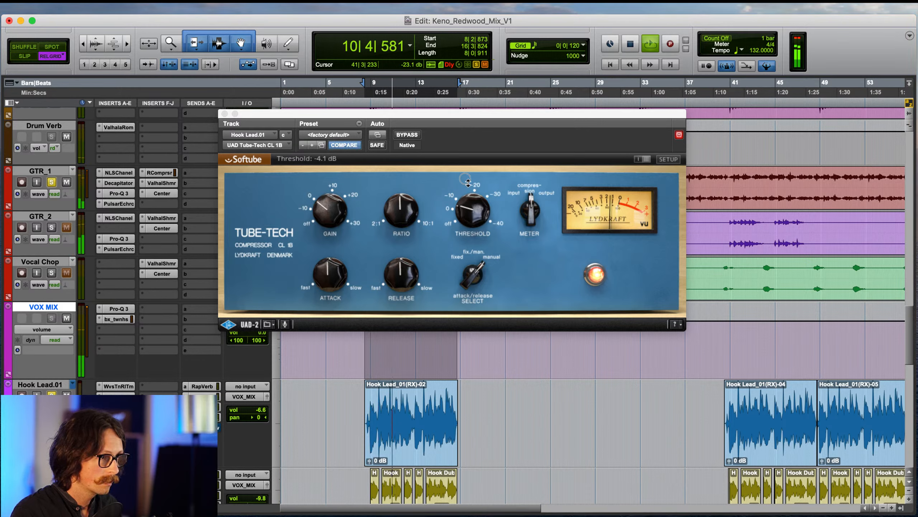
pyautogui.moveTo(409, 211); pyautogui.dragTo(402, 229)
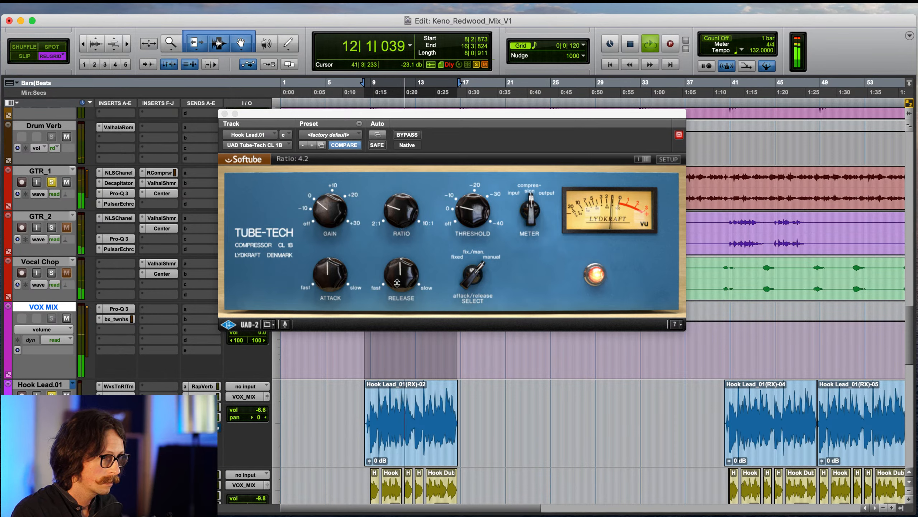
pyautogui.moveTo(398, 280); pyautogui.dragTo(394, 300)
pyautogui.moveTo(327, 279); pyautogui.dragTo(332, 269)
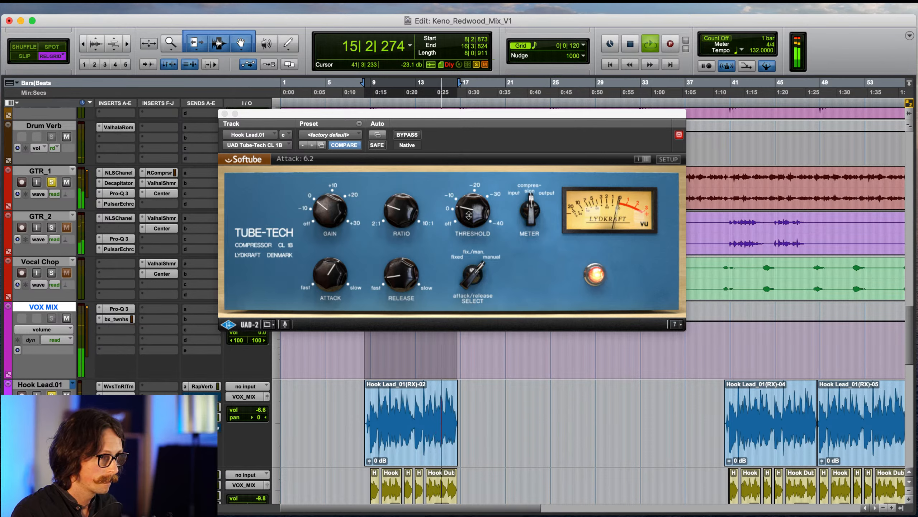
# - Refine Hook Lead.01's CL 1B with a -17.7 dB threshold, some make-up gain, a lower ratio, and attack at 5.2, and stop playback
pyautogui.moveTo(472, 212); pyautogui.dragTo(472, 198)
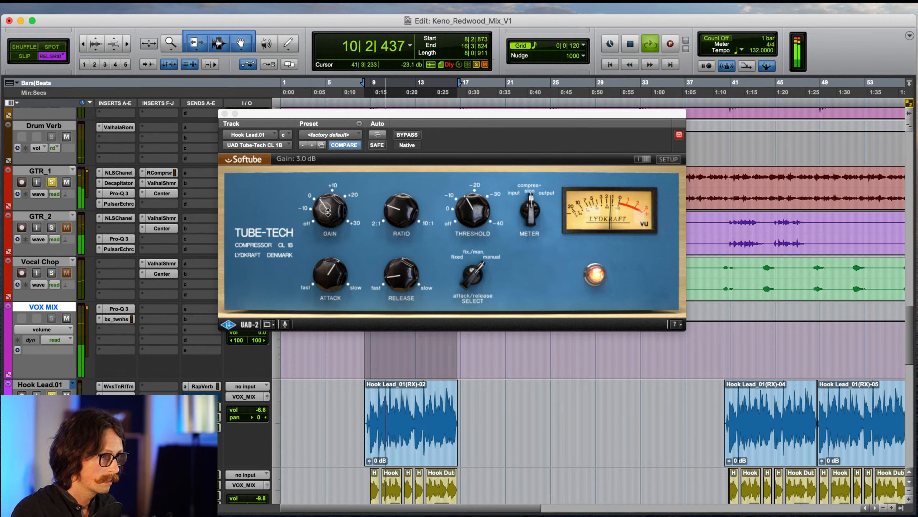
pyautogui.moveTo(328, 212); pyautogui.dragTo(328, 214)
pyautogui.moveTo(469, 214); pyautogui.dragTo(470, 210)
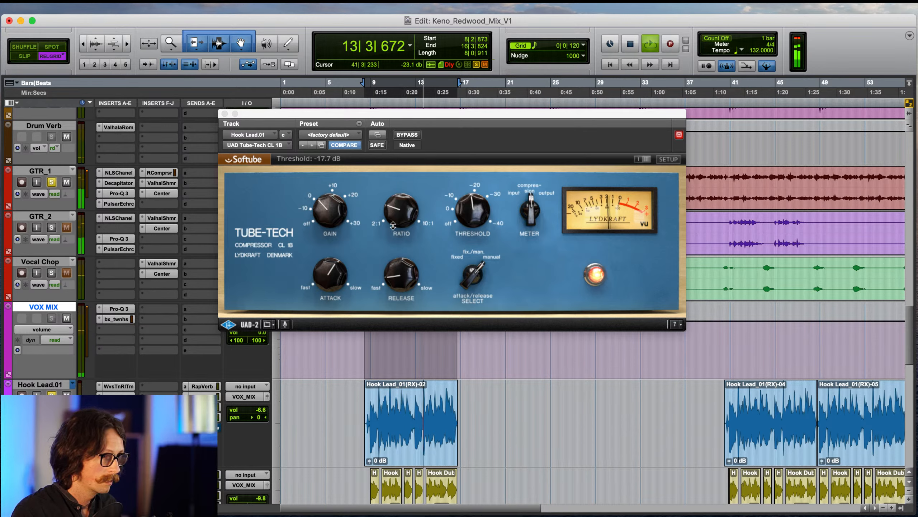
pyautogui.moveTo(407, 212); pyautogui.dragTo(401, 221)
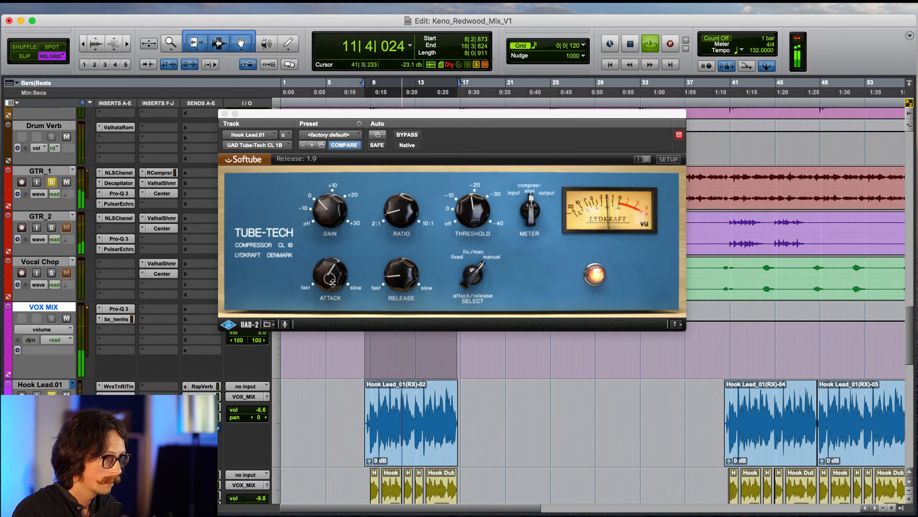
pyautogui.moveTo(327, 286); pyautogui.dragTo(332, 273)
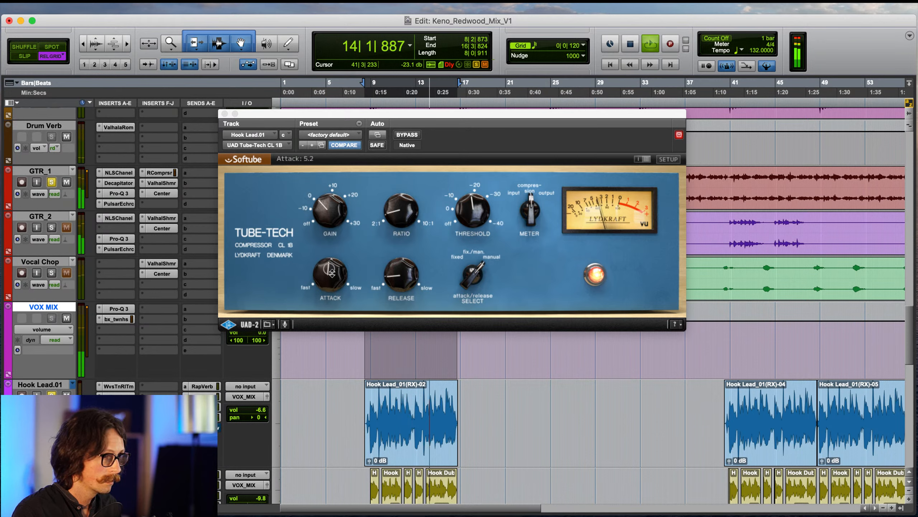
pyautogui.press('space')
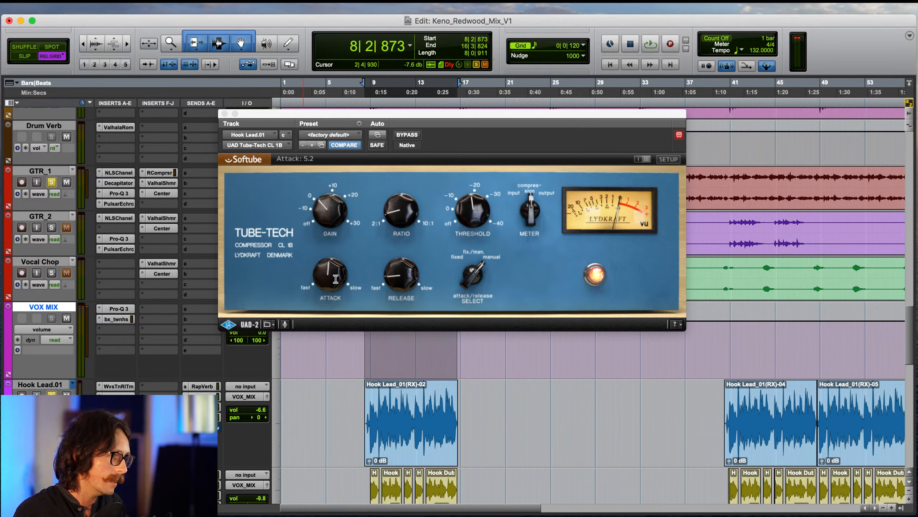
# - Try the CL 1B's ratio at 6.6, settle it at 3.9, and set the threshold to -28.5 dB with playback stopped
pyautogui.moveTo(402, 216); pyautogui.dragTo(409, 173)
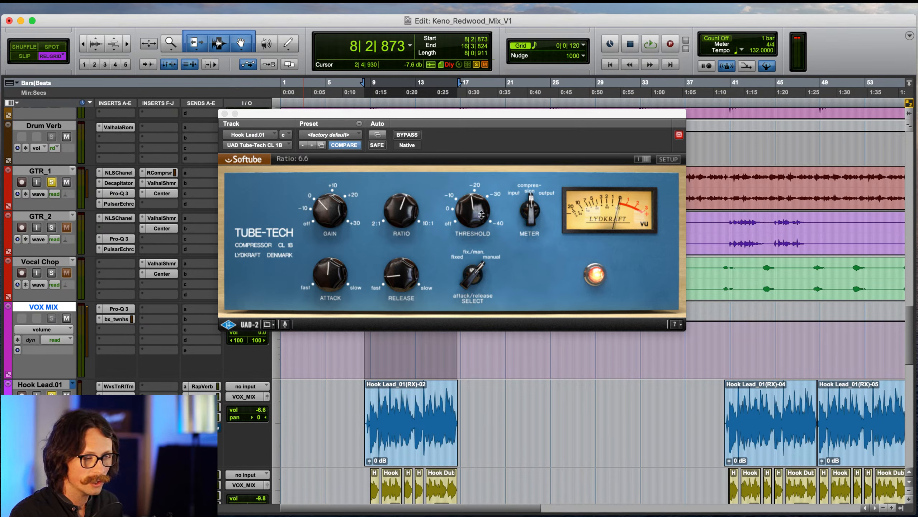
pyautogui.moveTo(406, 215); pyautogui.dragTo(396, 249)
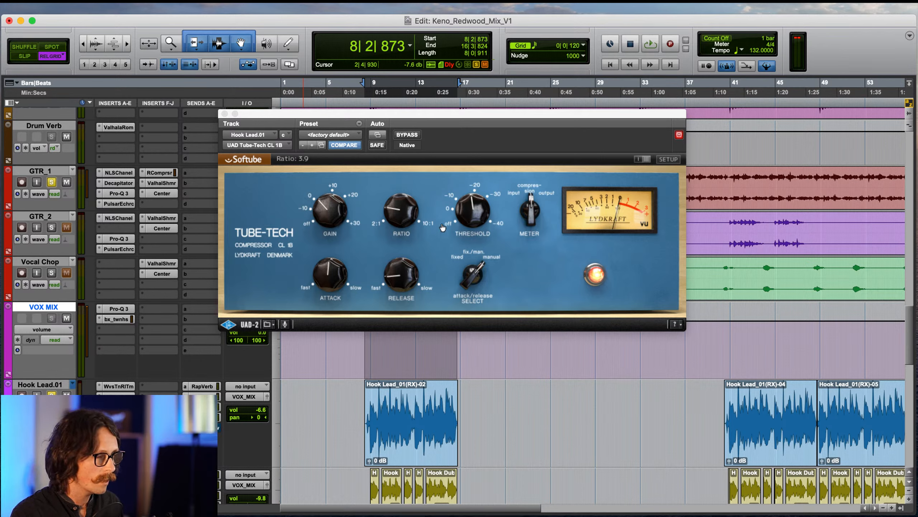
pyautogui.moveTo(471, 217); pyautogui.dragTo(487, 207)
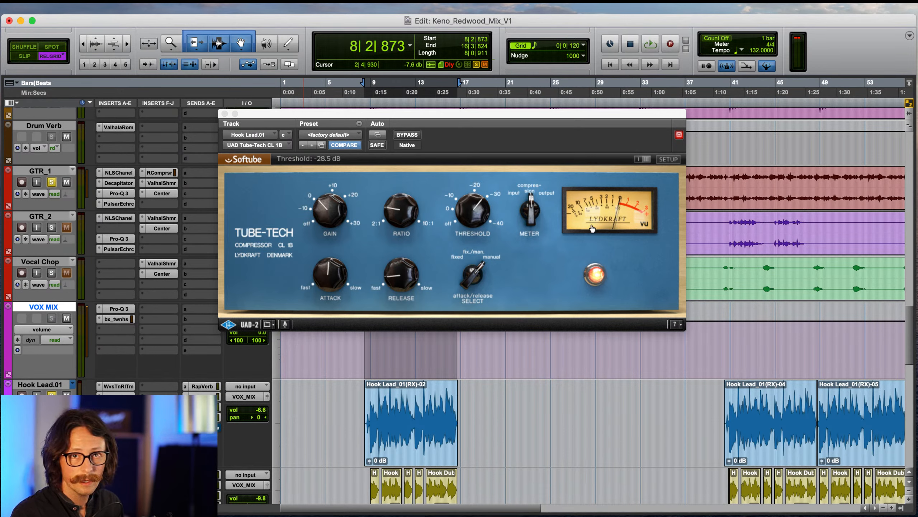
pyautogui.click(385, 271)
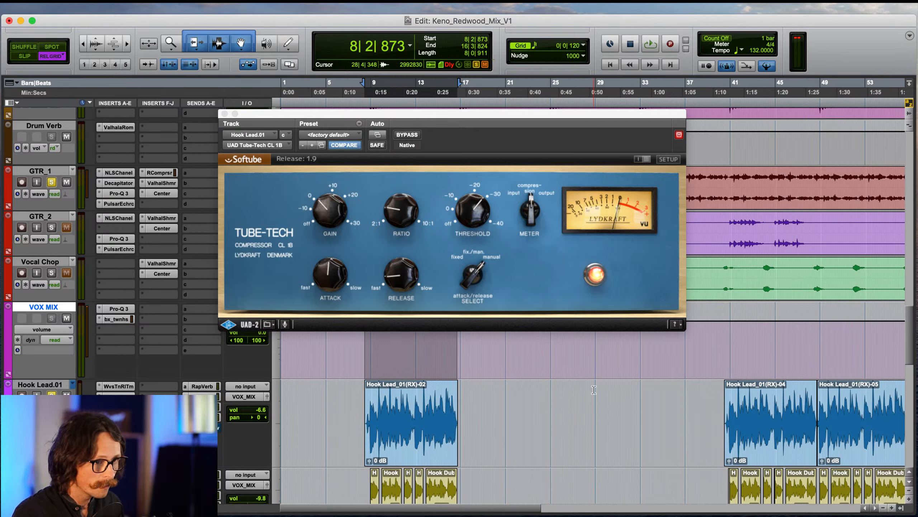
# - Play the hook again, make the CL 1B's attack slightly faster, and set its release to 0.9
pyautogui.press('space')
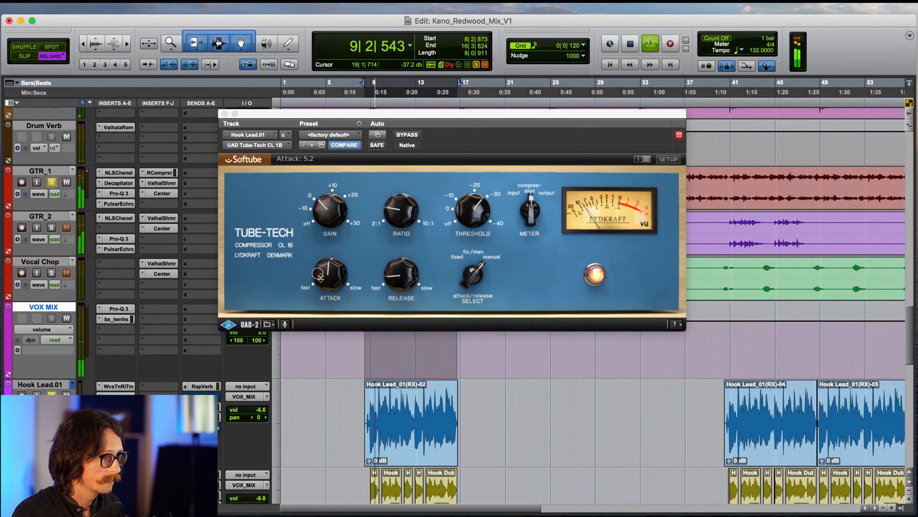
pyautogui.moveTo(319, 275); pyautogui.dragTo(299, 256)
pyautogui.moveTo(392, 270); pyautogui.dragTo(373, 269)
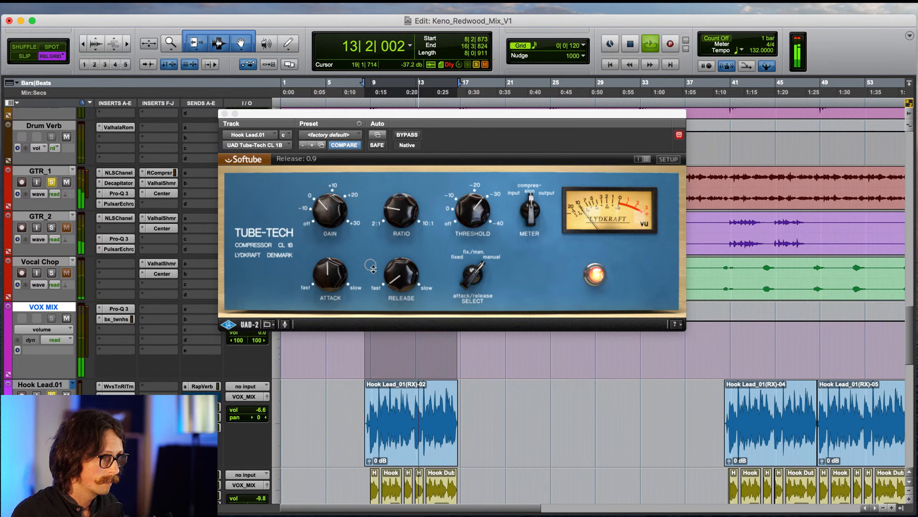
# - Balance the CL 1B's threshold at -17.8 dB against 3.0 dB of gain while the hook plays, and stop playback
pyautogui.moveTo(480, 202); pyautogui.dragTo(466, 198)
pyautogui.moveTo(323, 204); pyautogui.dragTo(322, 202)
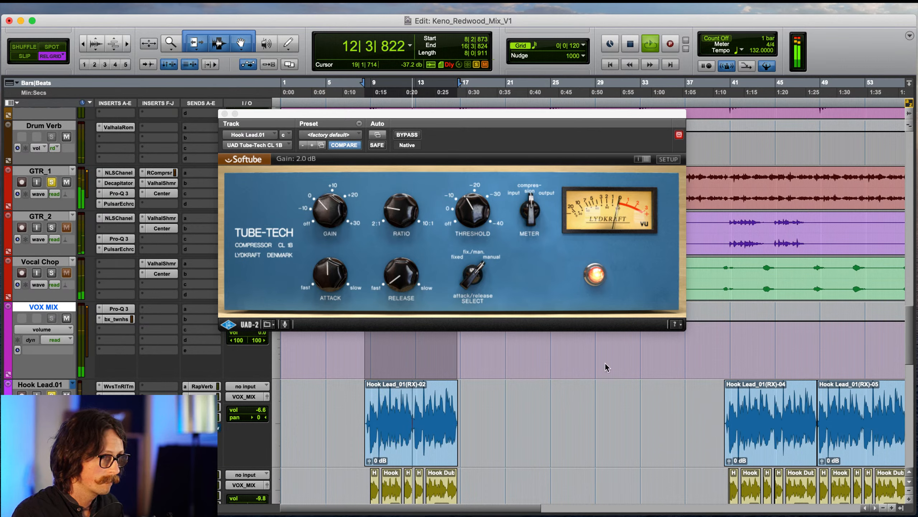
pyautogui.moveTo(470, 219); pyautogui.dragTo(476, 210)
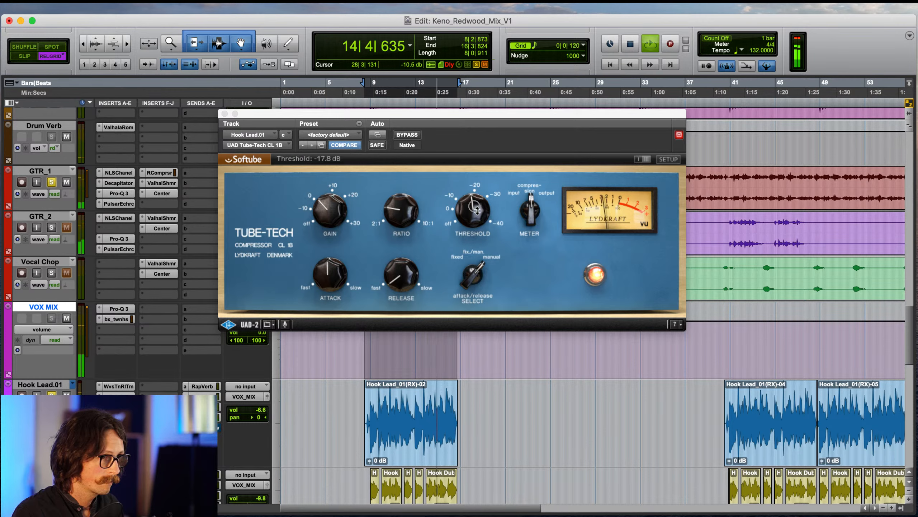
pyautogui.moveTo(337, 212); pyautogui.dragTo(338, 206)
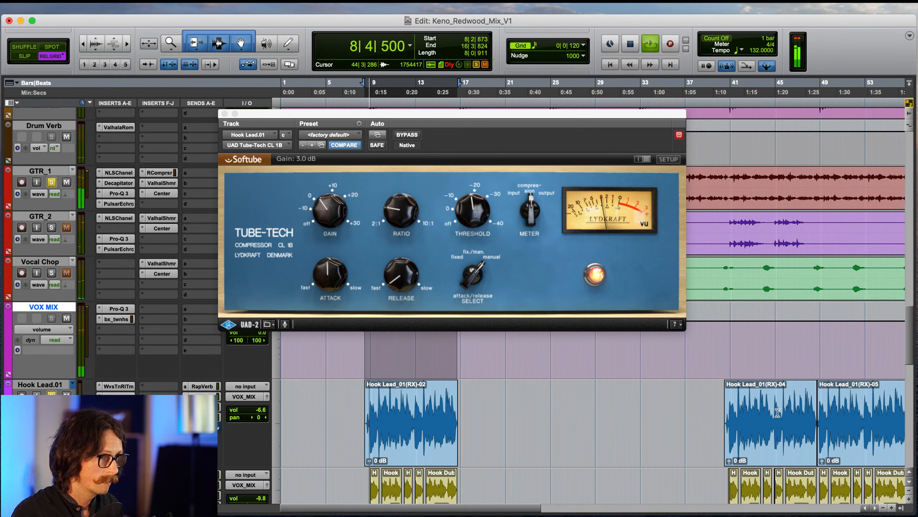
pyautogui.press('space')
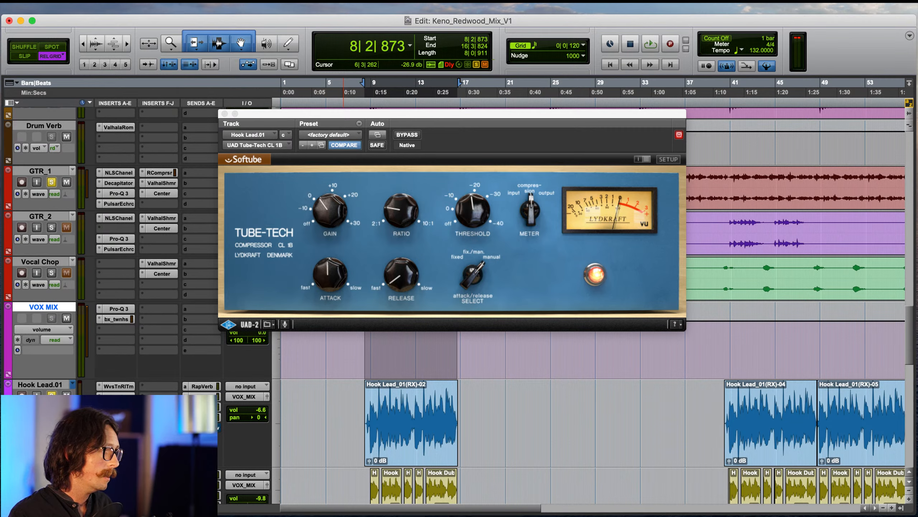
# - Insert the mono UAD Teletronix LA-2A Silver after the CL 1B on Hook Lead.01 and reposition its window
pyautogui.click(116, 349)
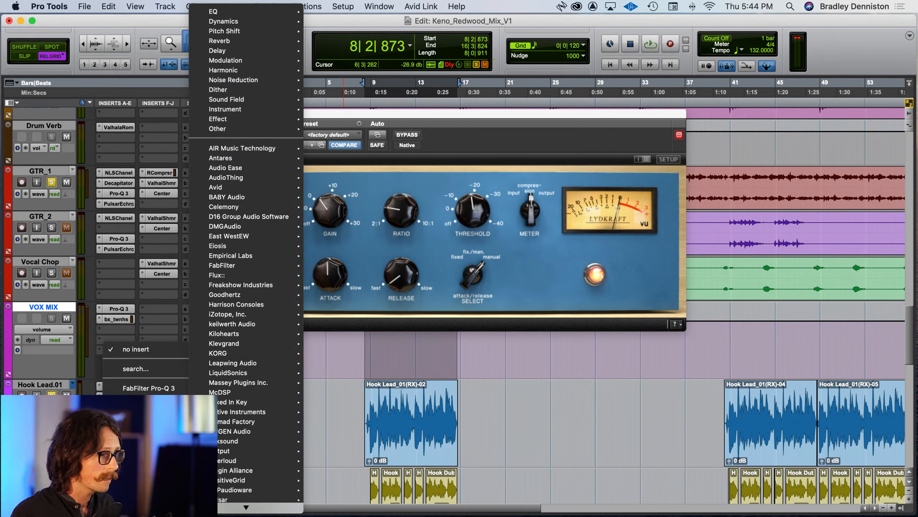
pyautogui.moveTo(255, 422)
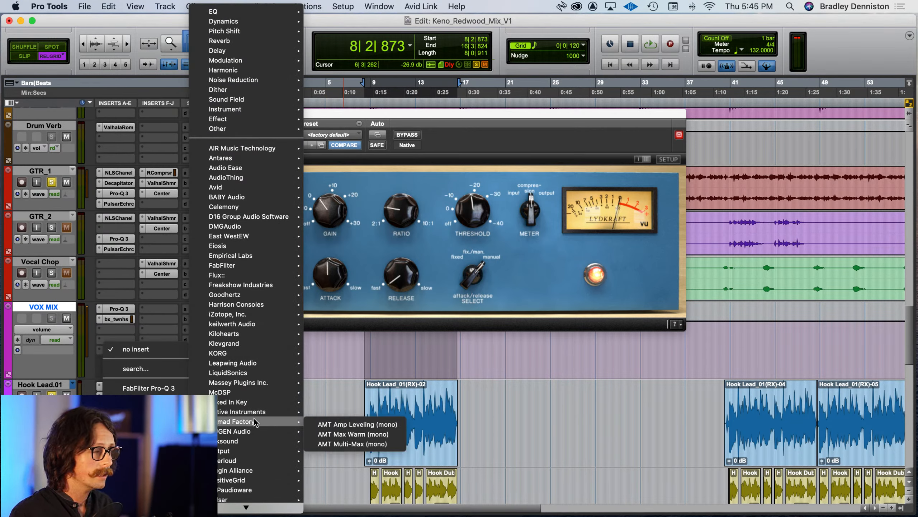
pyautogui.scroll(-10, 254, 421)
pyautogui.moveTo(259, 438)
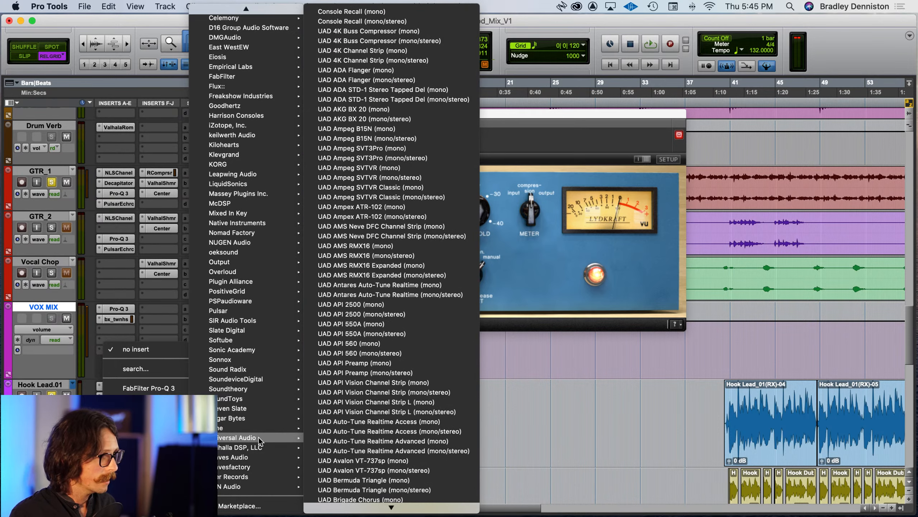
pyautogui.scroll(-5, 387, 426)
pyautogui.scroll(-20, 387, 427)
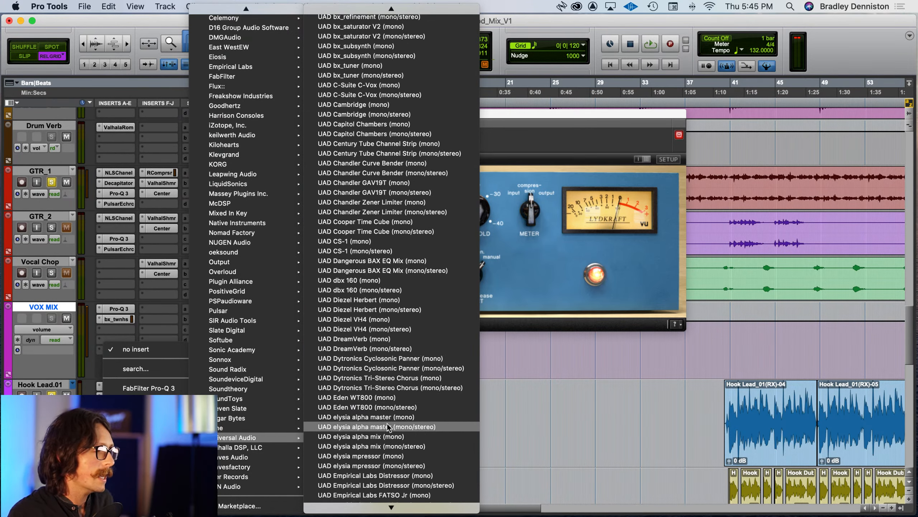
pyautogui.scroll(-20, 387, 427)
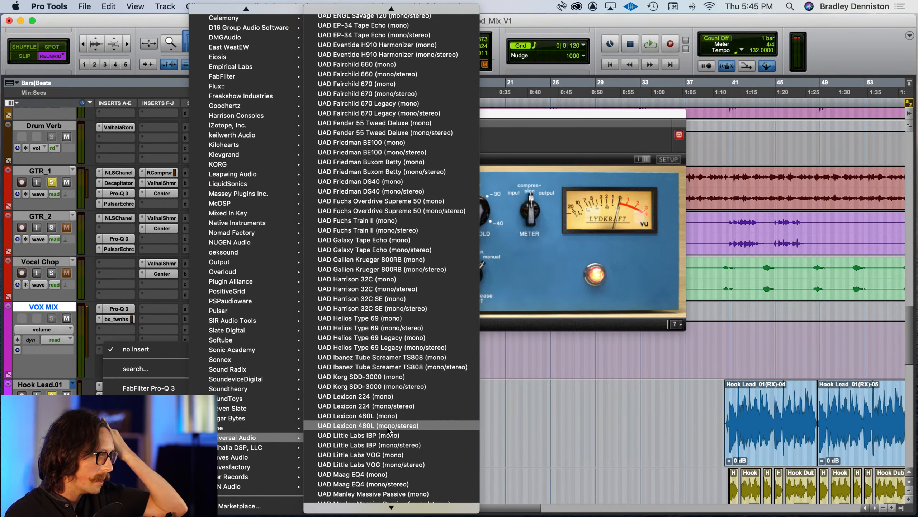
pyautogui.scroll(-20, 387, 430)
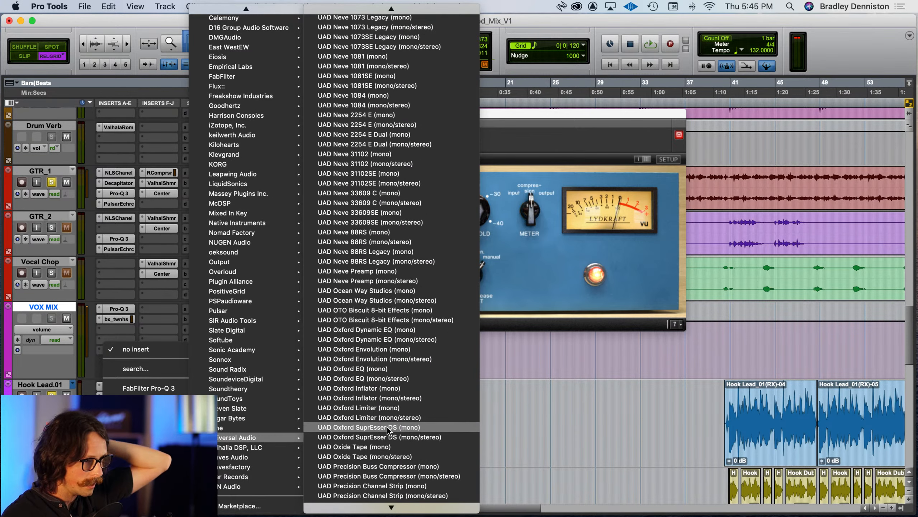
pyautogui.scroll(-20, 388, 430)
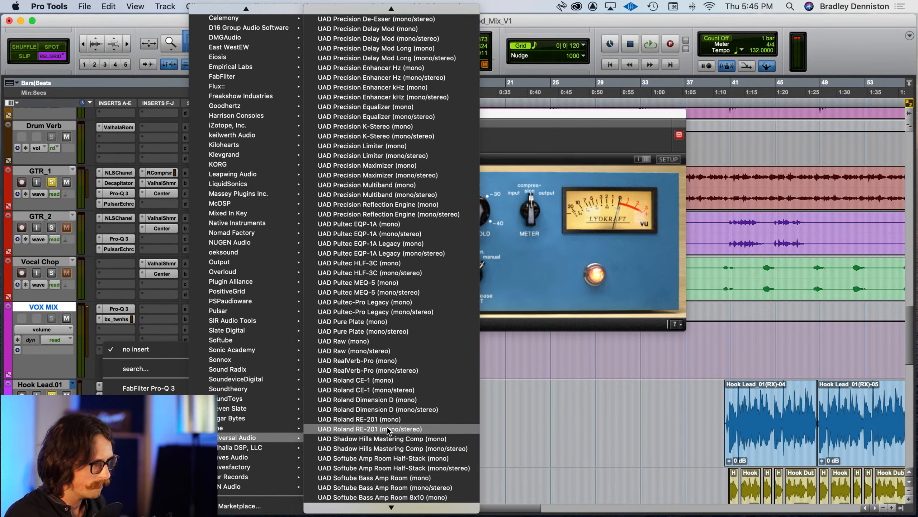
pyautogui.scroll(-20, 387, 430)
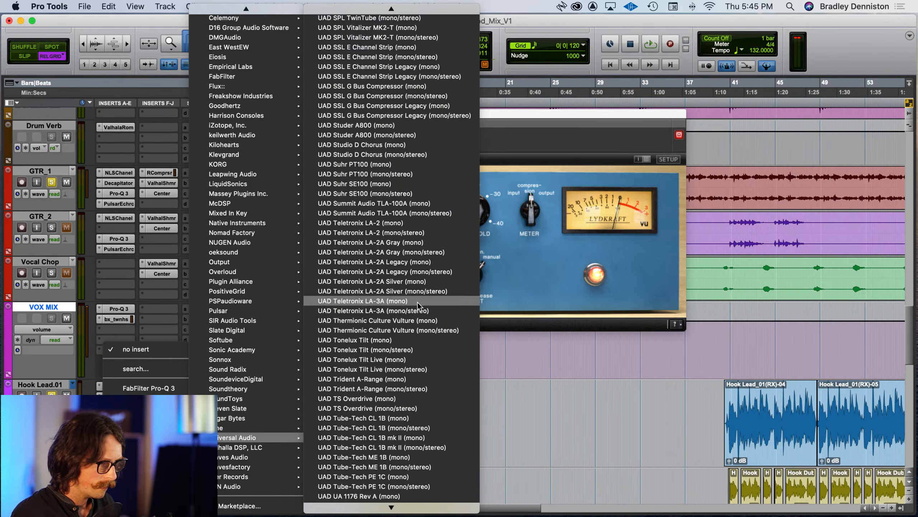
pyautogui.click(400, 283)
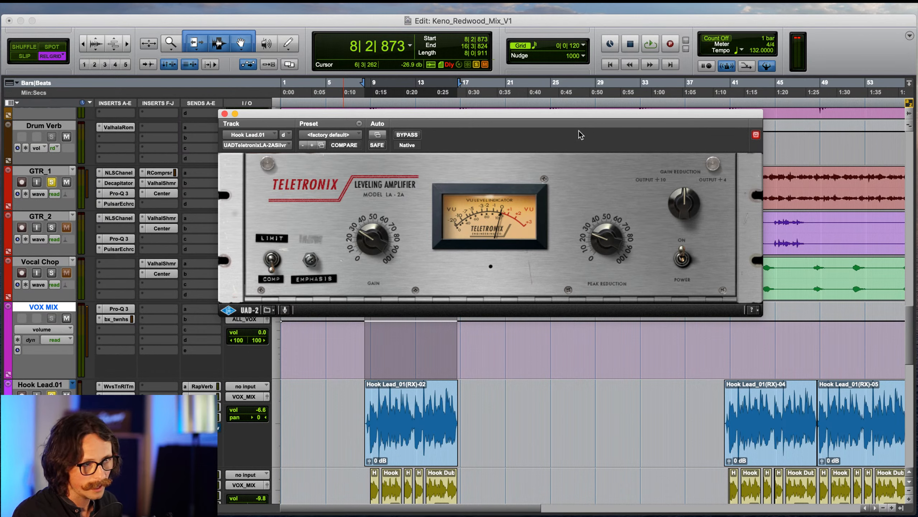
pyautogui.moveTo(621, 120); pyautogui.dragTo(570, 122)
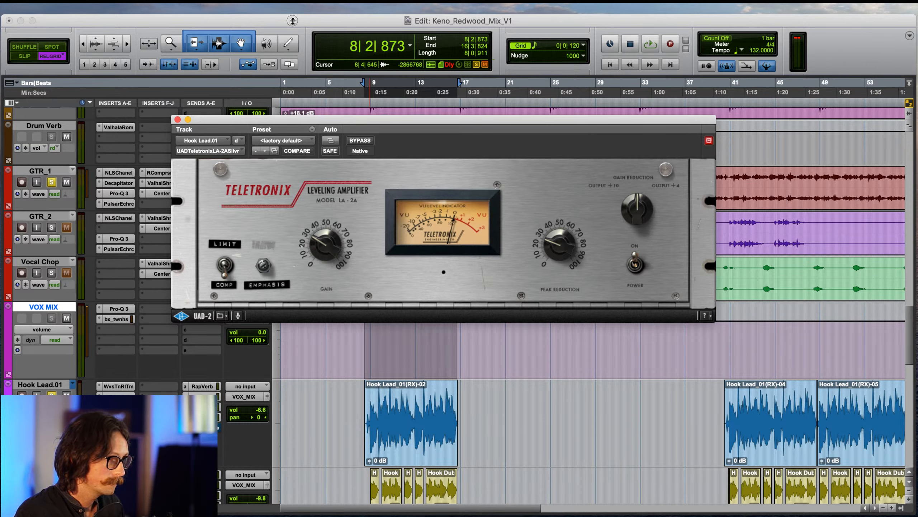
# - Play the hook, raise the LA-2A's peak reduction slightly, compare it with the plug-in bypassed, and stop playback
pyautogui.press('space')
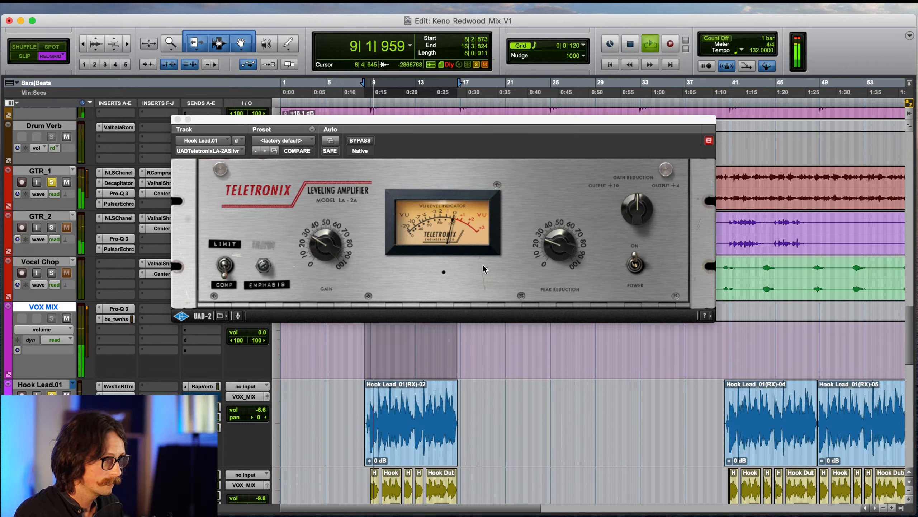
pyautogui.click(566, 237)
pyautogui.moveTo(566, 238); pyautogui.dragTo(562, 231)
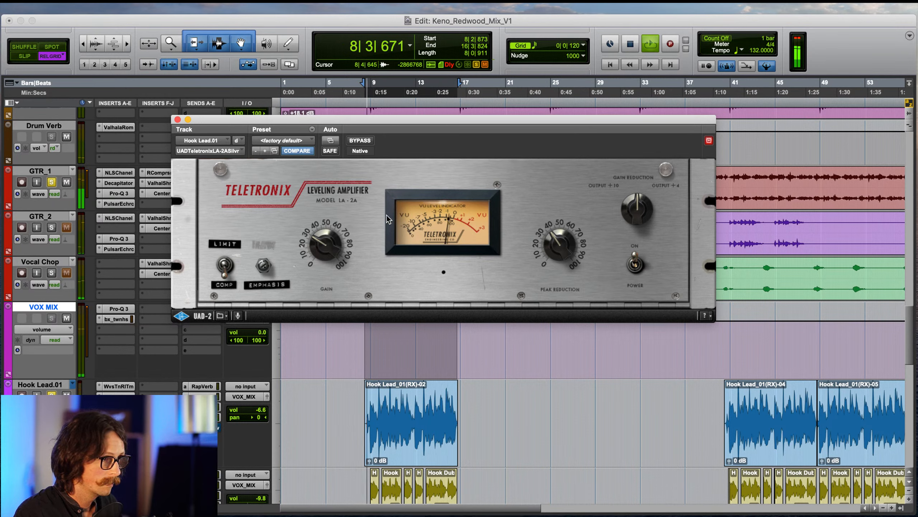
pyautogui.click(367, 144)
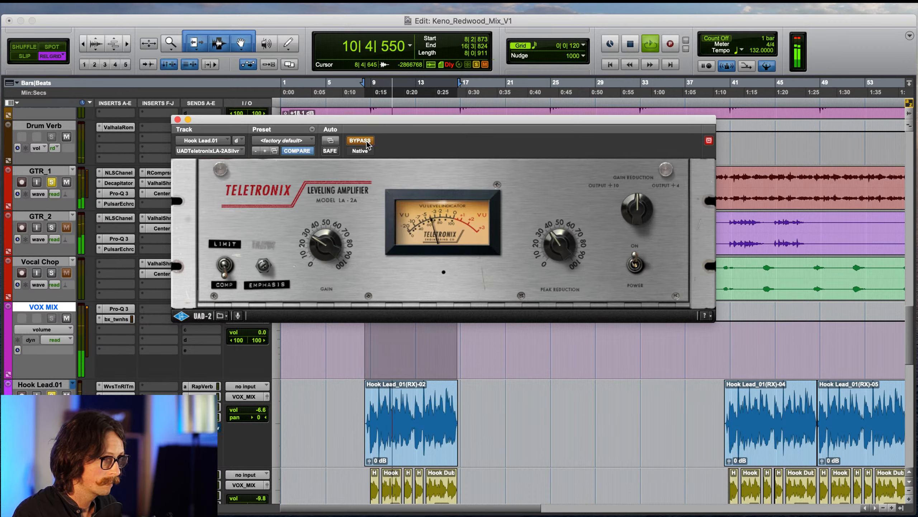
pyautogui.click(367, 143)
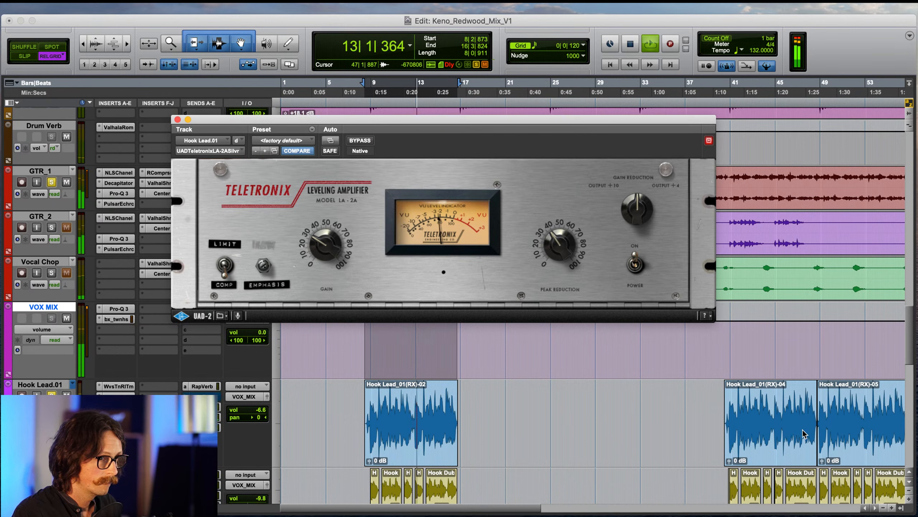
pyautogui.press('space')
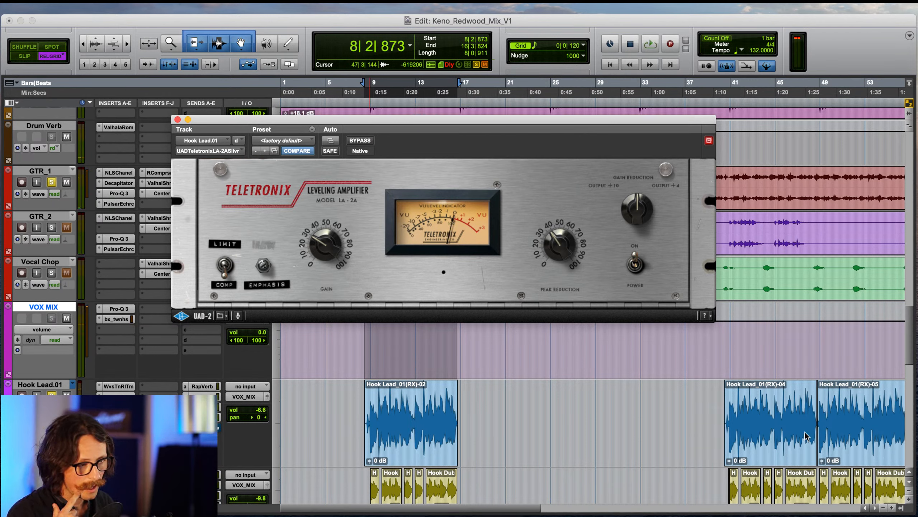
pyautogui.press('super+Tab')
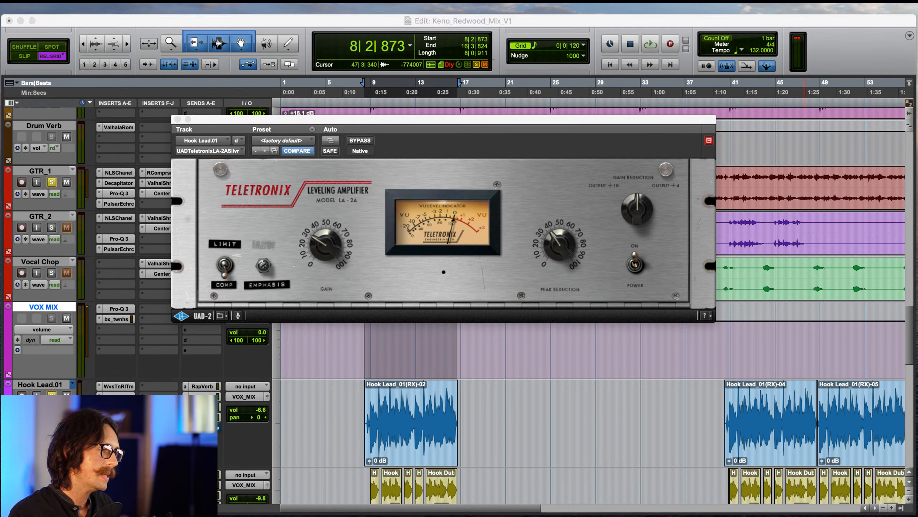
pyautogui.click(330, 21)
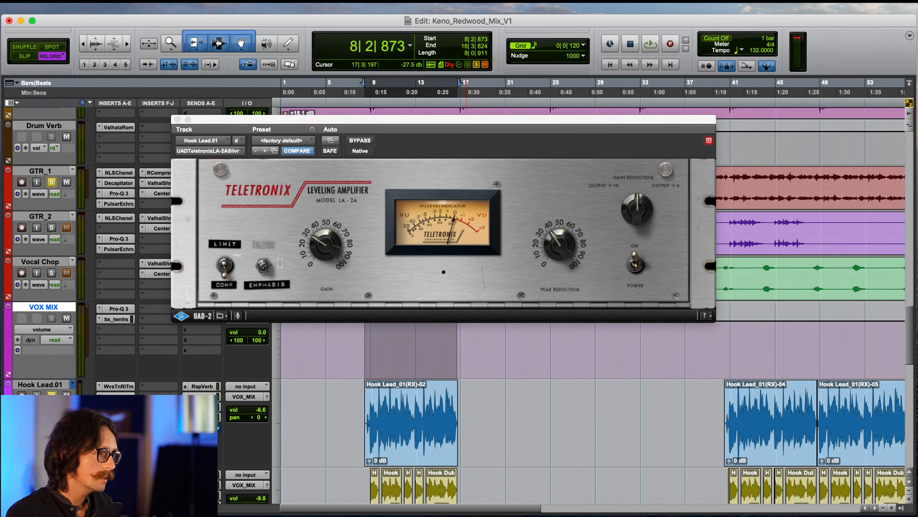
pyautogui.click(268, 231)
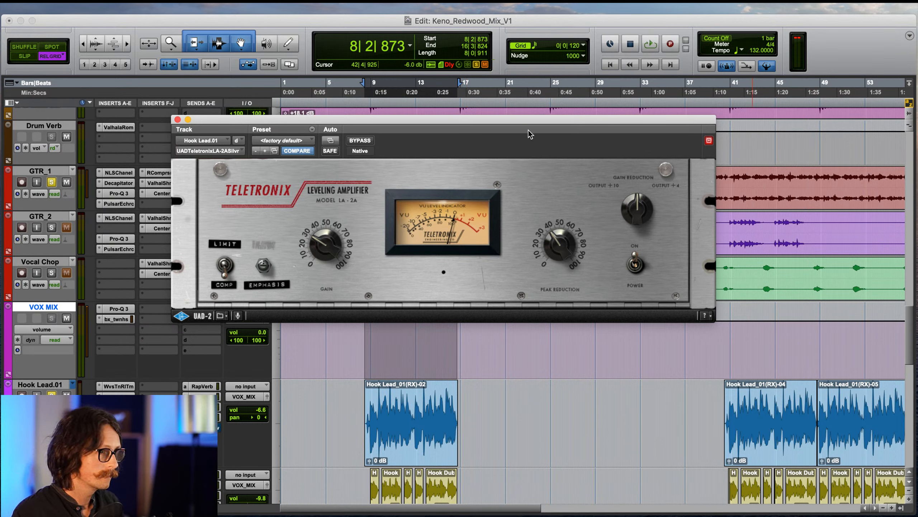
# - Play the hook again, raise the LA-2A's peak reduction to just above 50, and close the plug-in
pyautogui.click(415, 26)
pyautogui.press('space')
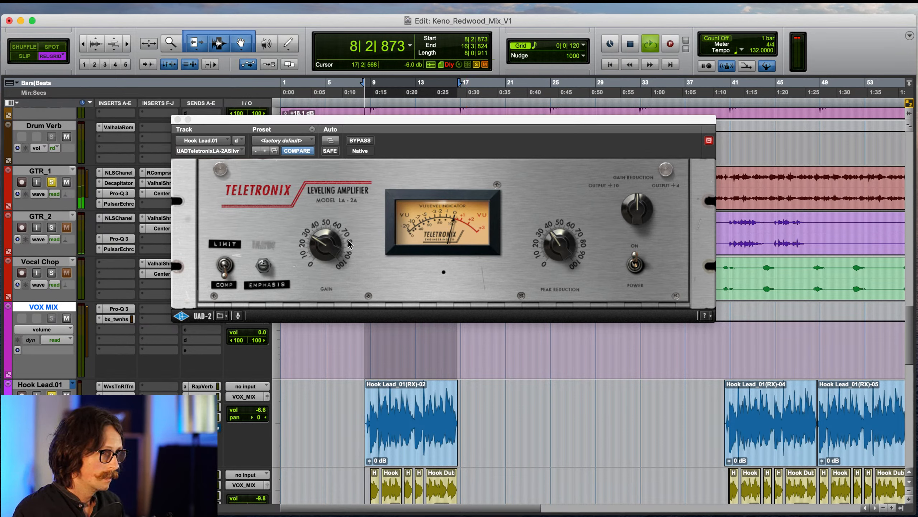
pyautogui.click(264, 258)
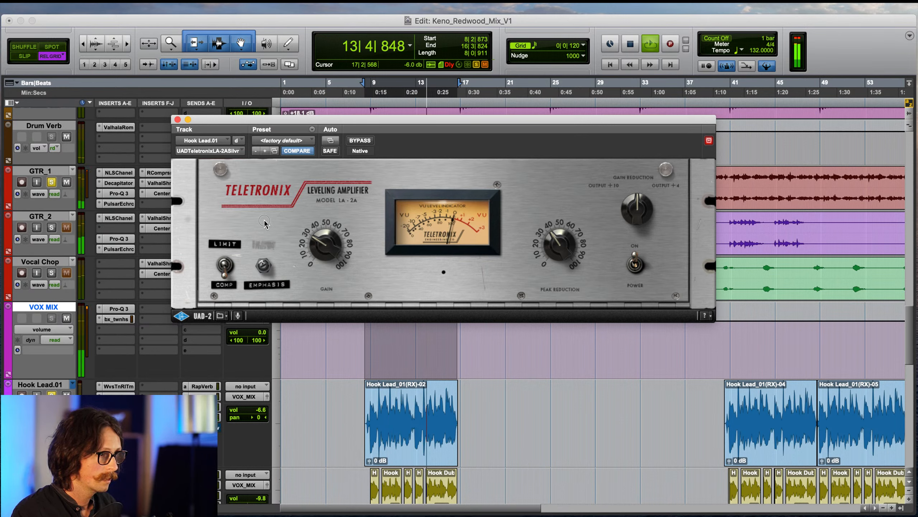
pyautogui.moveTo(560, 240); pyautogui.dragTo(569, 229)
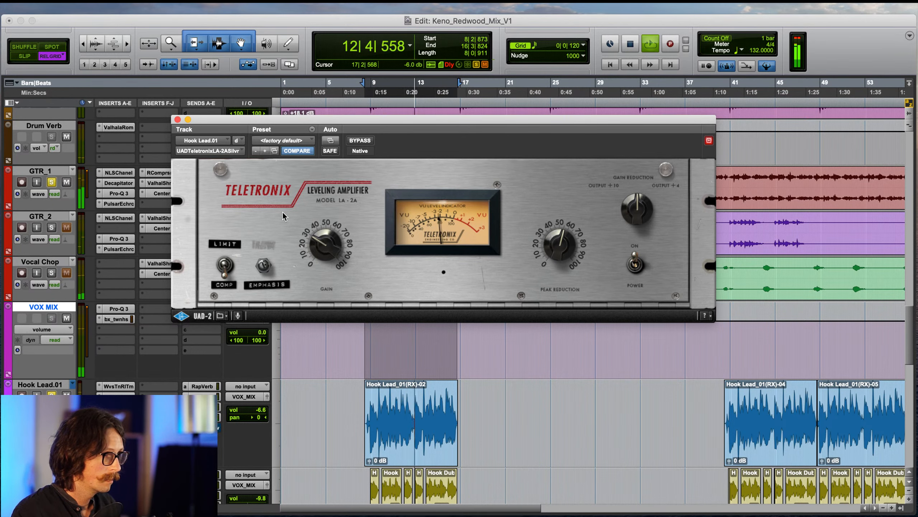
pyautogui.click(178, 120)
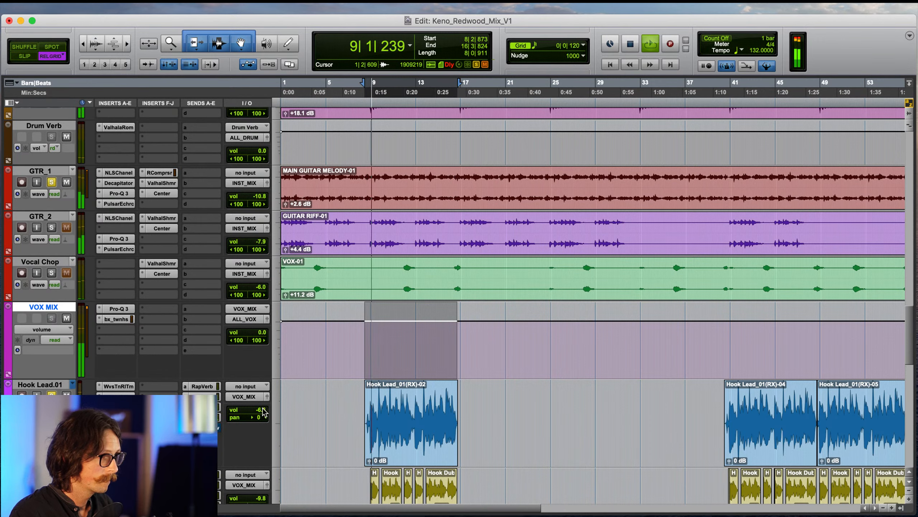
# - Lower Hook Lead.01's volume to -7.2 dB and recheck its LA-2A during playback
pyautogui.moveTo(262, 409); pyautogui.dragTo(262, 414)
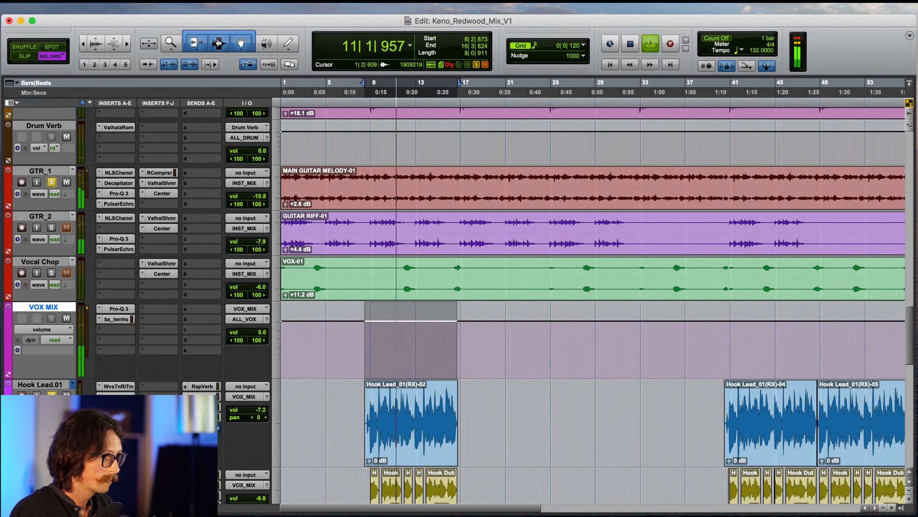
pyautogui.click(119, 418)
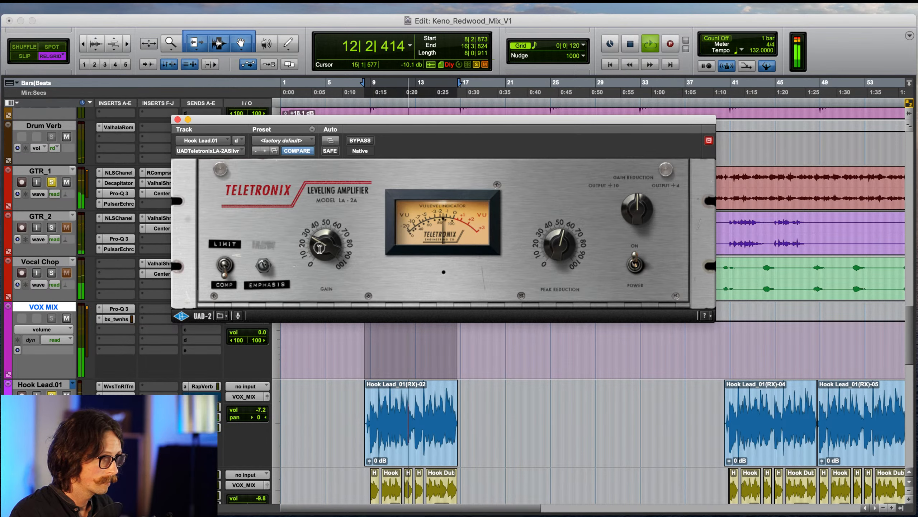
pyautogui.click(178, 120)
# - Solo the hook harmony and Lead Verse .01 tracks, and restart playback from bar 15, just before the first verse
pyautogui.scroll(-2, 401, 369)
pyautogui.scroll(-7, 401, 369)
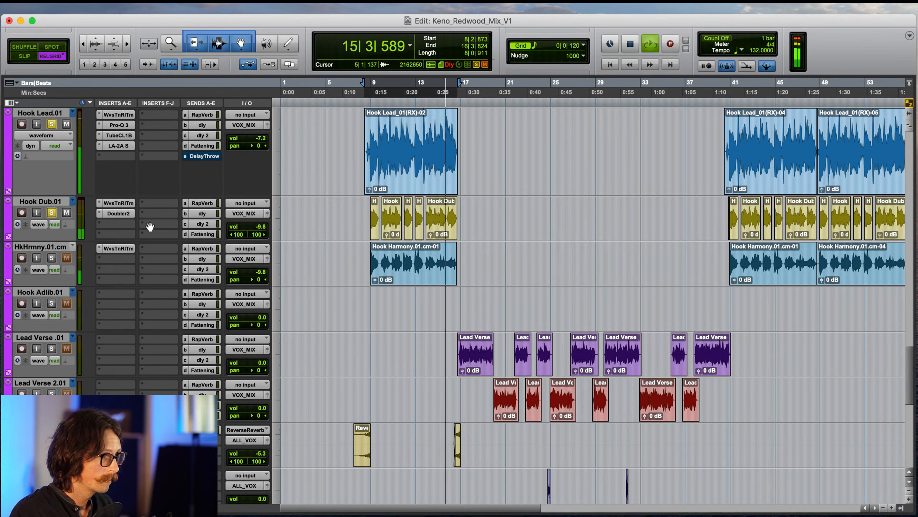
pyautogui.click(52, 258)
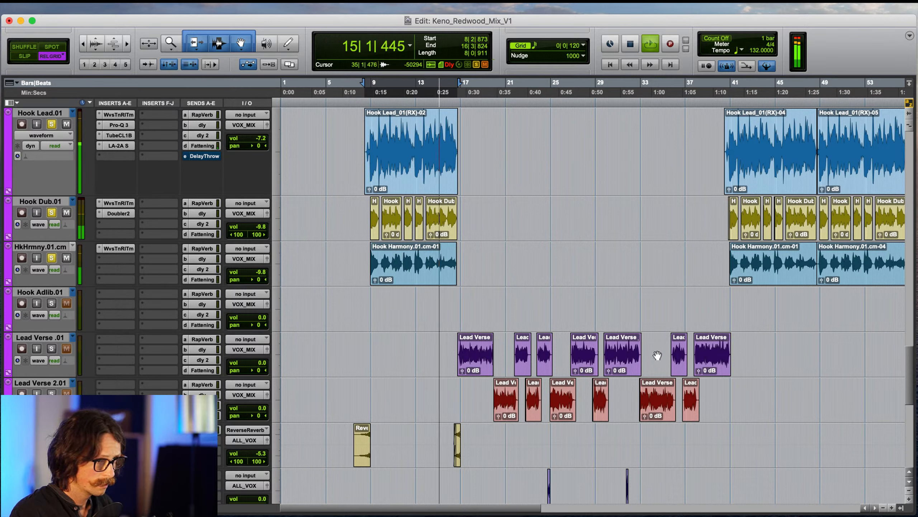
pyautogui.click(51, 348)
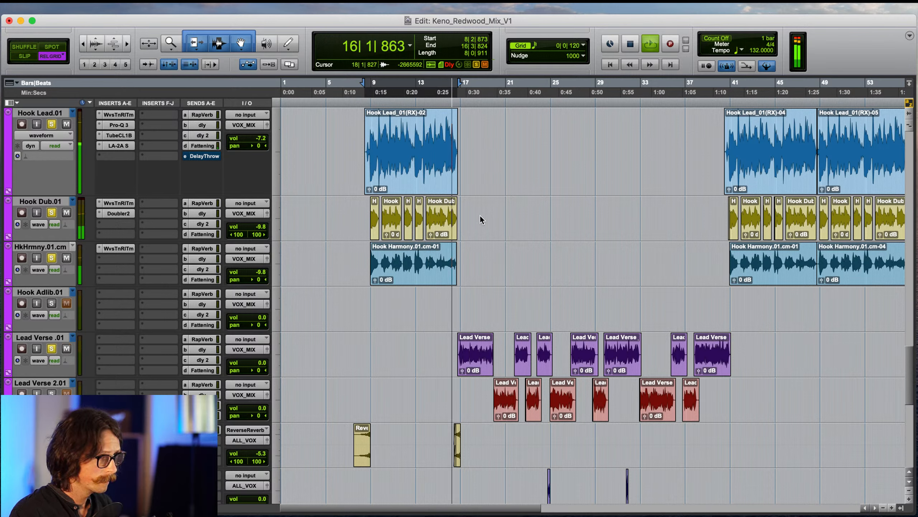
pyautogui.press('space')
pyautogui.click(443, 290)
pyautogui.press('space')
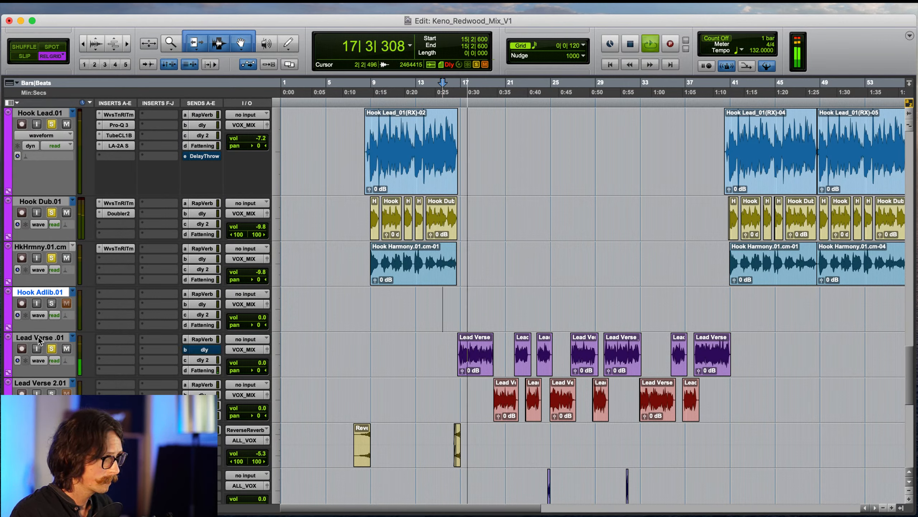
# - Move the Lead Verse .01 and Lead Verse 2.01 tracks directly below VOX MIX, above Hook Lead.01
pyautogui.moveTo(54, 337); pyautogui.dragTo(68, 115)
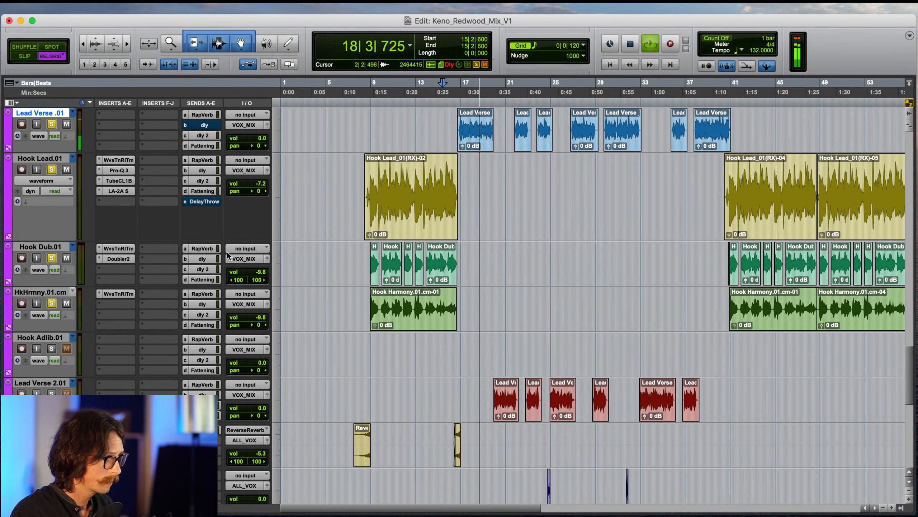
pyautogui.scroll(2, 195, 173)
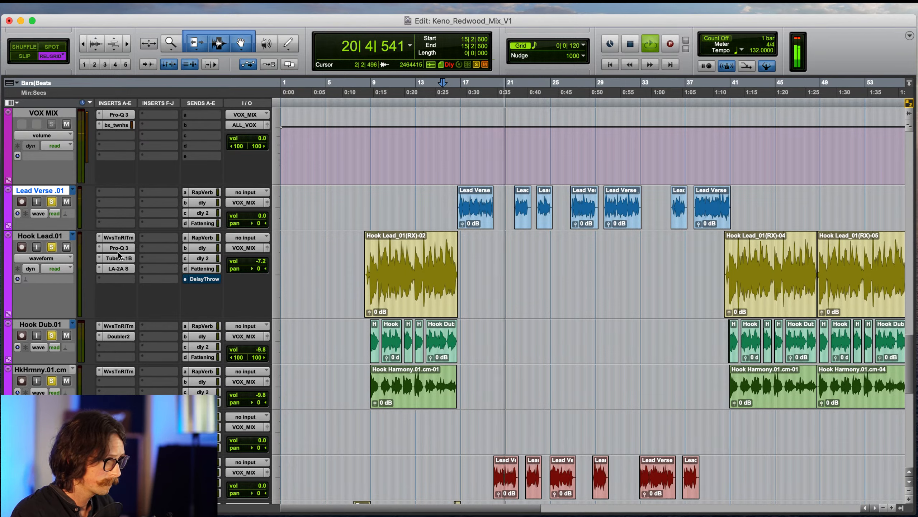
pyautogui.scroll(-6, 336, 316)
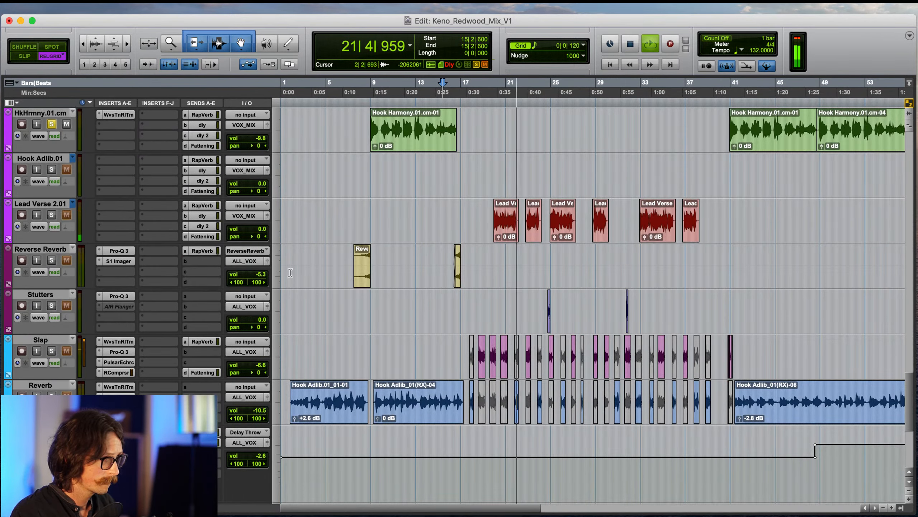
pyautogui.press('space')
pyautogui.moveTo(49, 202); pyautogui.dragTo(41, 155)
pyautogui.scroll(3, 347, 232)
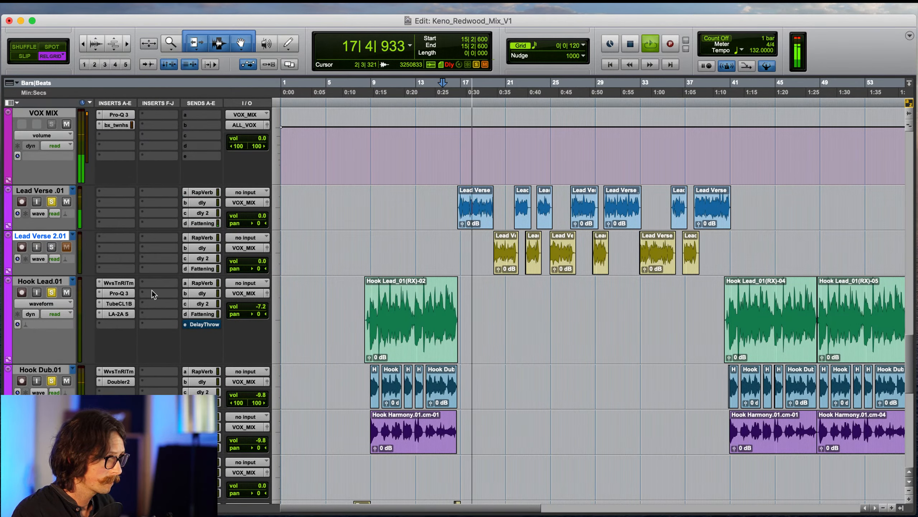
# - Copy the Pro-Q 3, Tube-Tech CL 1B and LA-2A inserts from Hook Lead.01 to Lead Verse .01
pyautogui.press('space')
pyautogui.moveTo(118, 293); pyautogui.dragTo(113, 201)
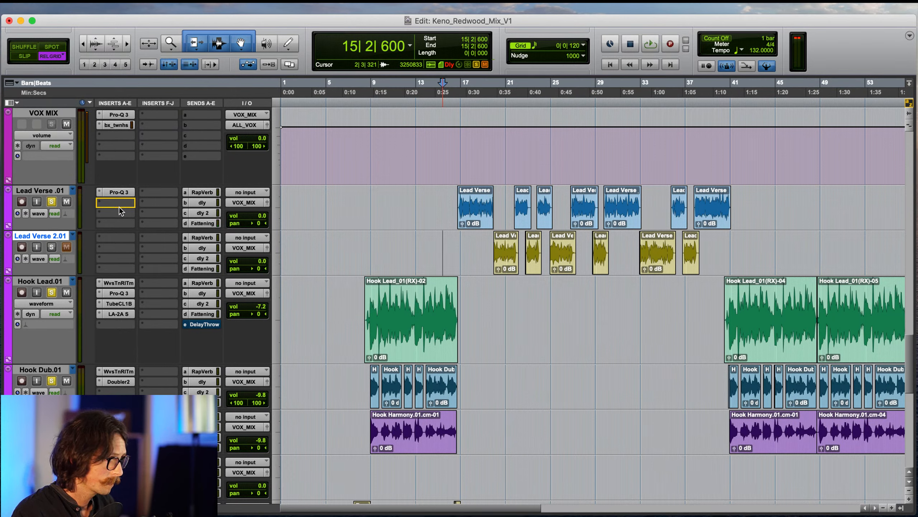
pyautogui.press('space')
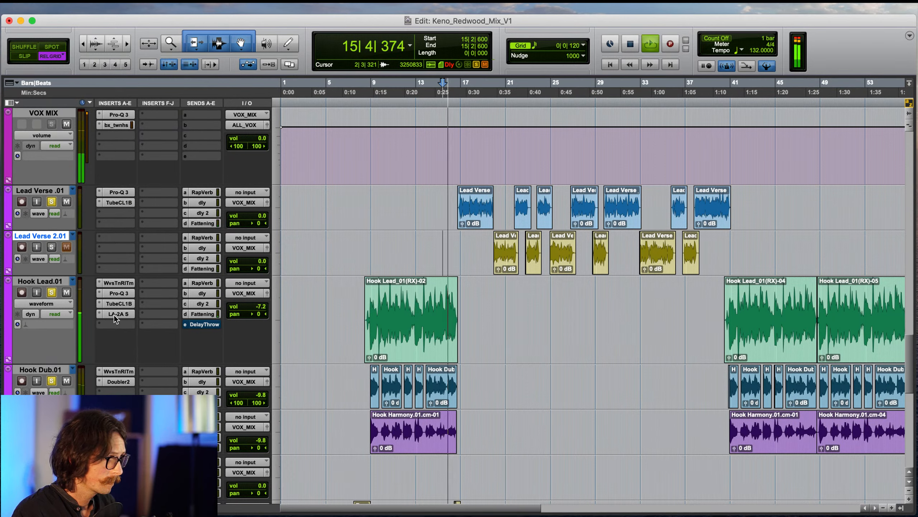
pyautogui.moveTo(113, 315); pyautogui.dragTo(118, 212)
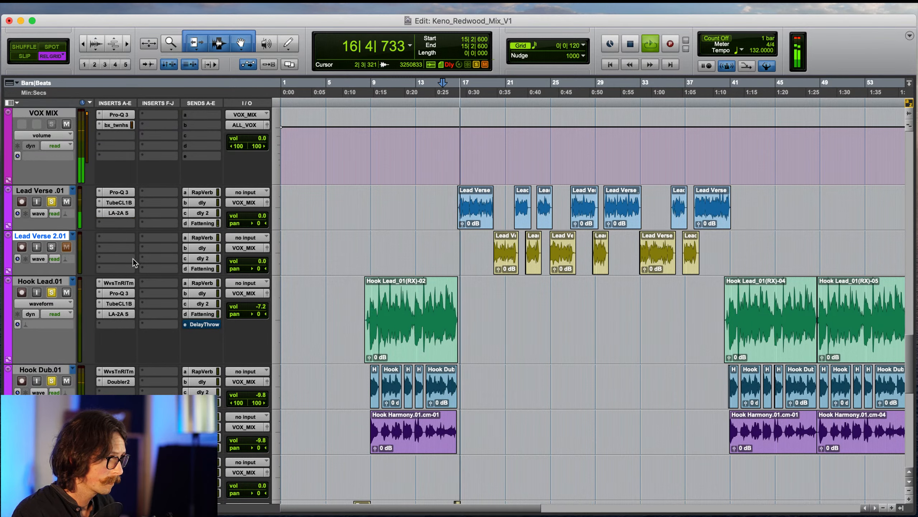
# - Play back Lead Verse .01 and check the settings of its Tube-Tech CL 1B and LA-2A
pyautogui.click(118, 203)
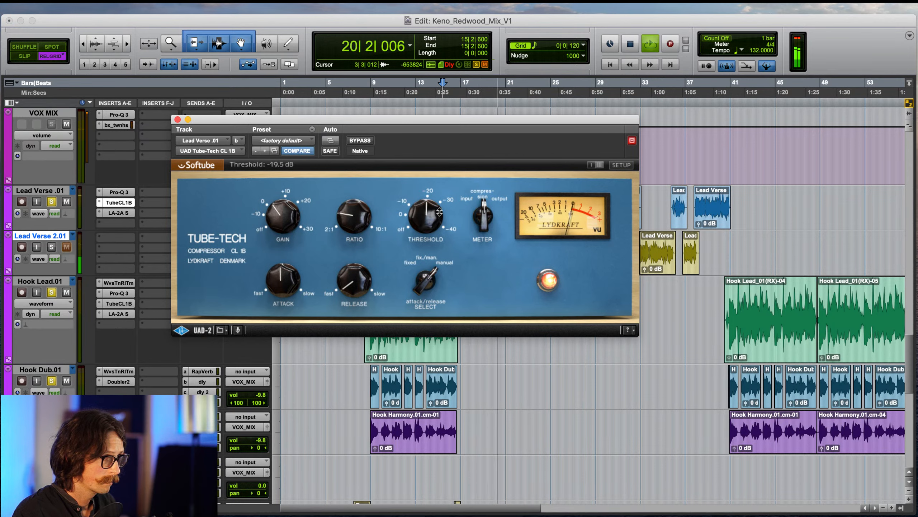
pyautogui.press('space')
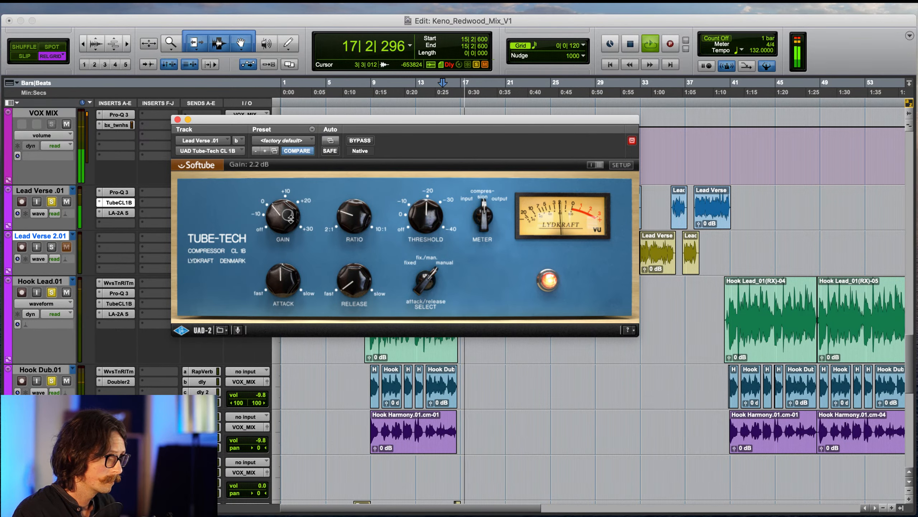
pyautogui.click(105, 215)
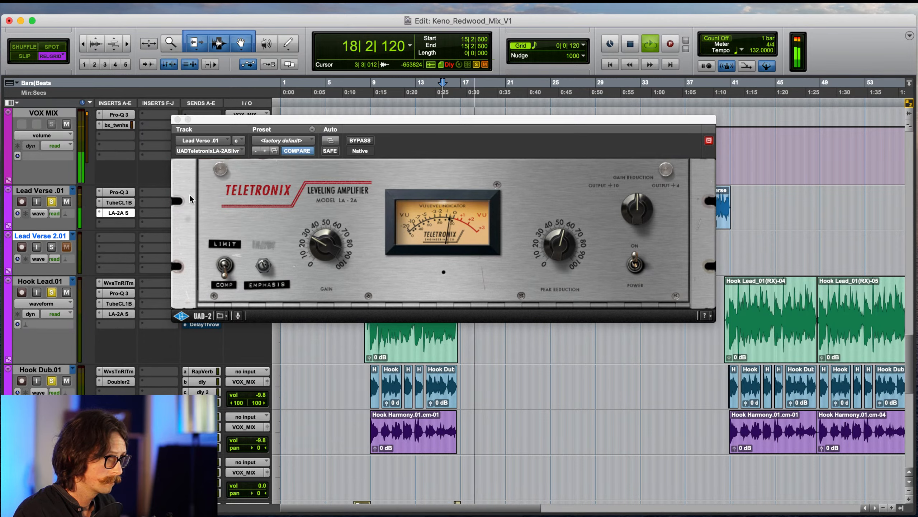
# - In Lead Verse .01's Pro-Q 3, set the low cut to about 100 Hz, the low-mid bell to -0.57 dB at 417 Hz and the 1.4 kHz bell near 0 dB
pyautogui.click(116, 191)
pyautogui.moveTo(477, 282); pyautogui.dragTo(405, 291)
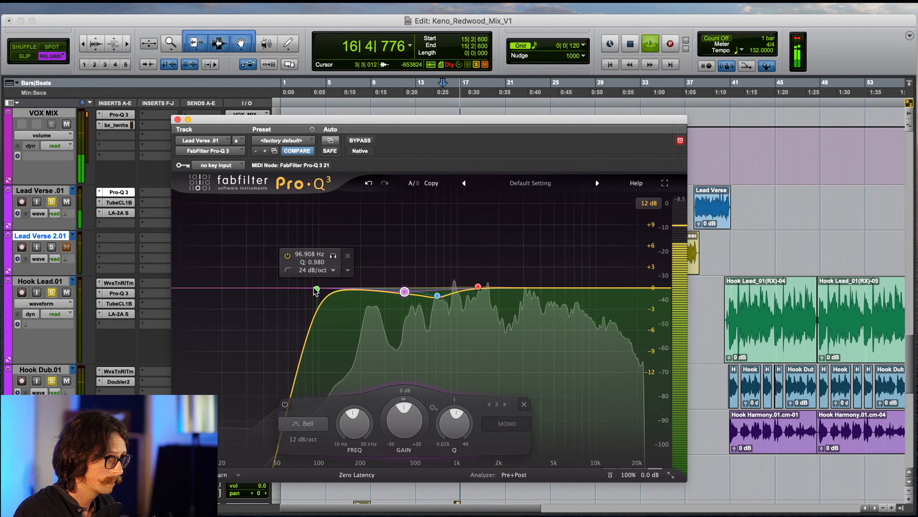
pyautogui.moveTo(317, 289); pyautogui.dragTo(318, 288)
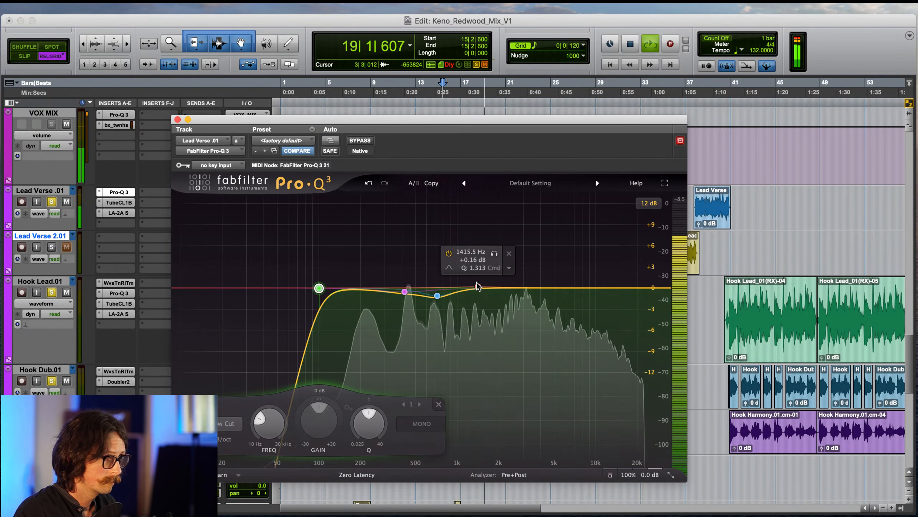
pyautogui.moveTo(478, 289); pyautogui.dragTo(478, 288)
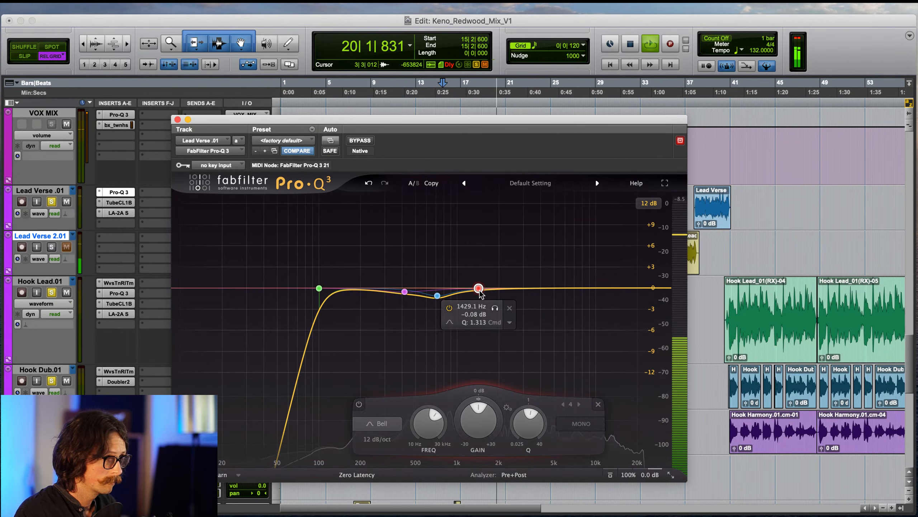
pyautogui.press('space')
pyautogui.click(121, 192)
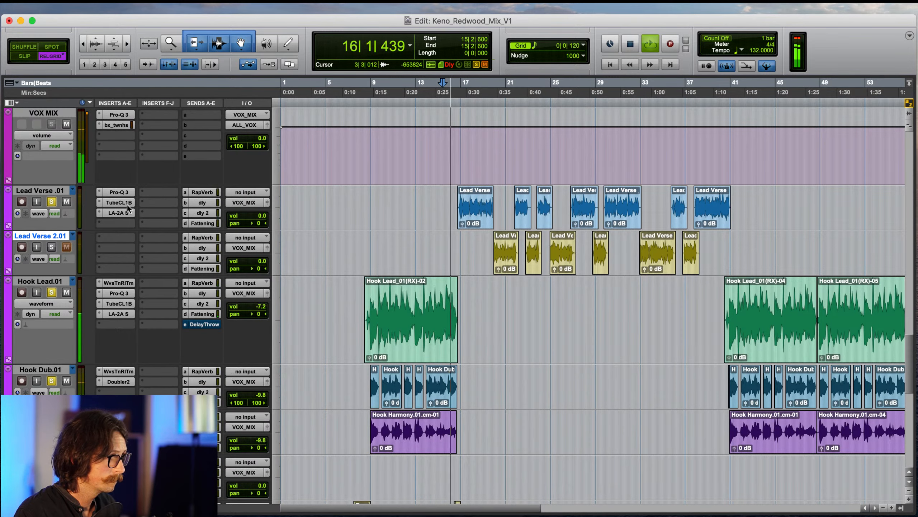
# - Check the LA-2A on Lead Verse .01 during playback of the verse, and close it
pyautogui.click(124, 212)
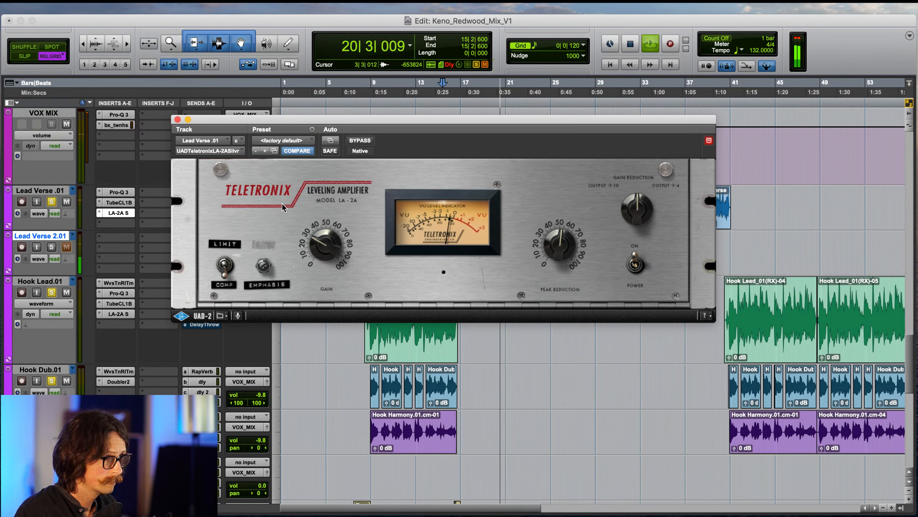
pyautogui.press('space')
pyautogui.click(177, 120)
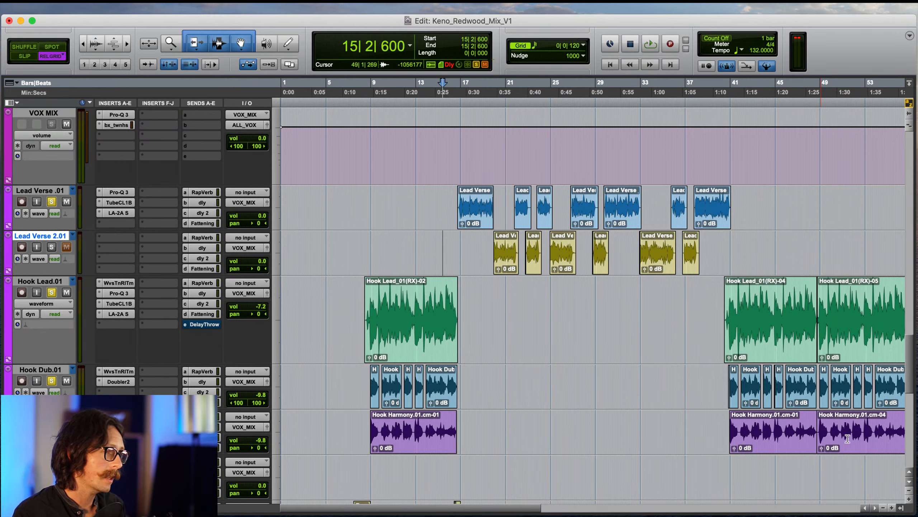
# - Loop the first Lead Verse .01 clip and fine-tune the Emphasis and Gain of the track's LA-2A
pyautogui.click(114, 213)
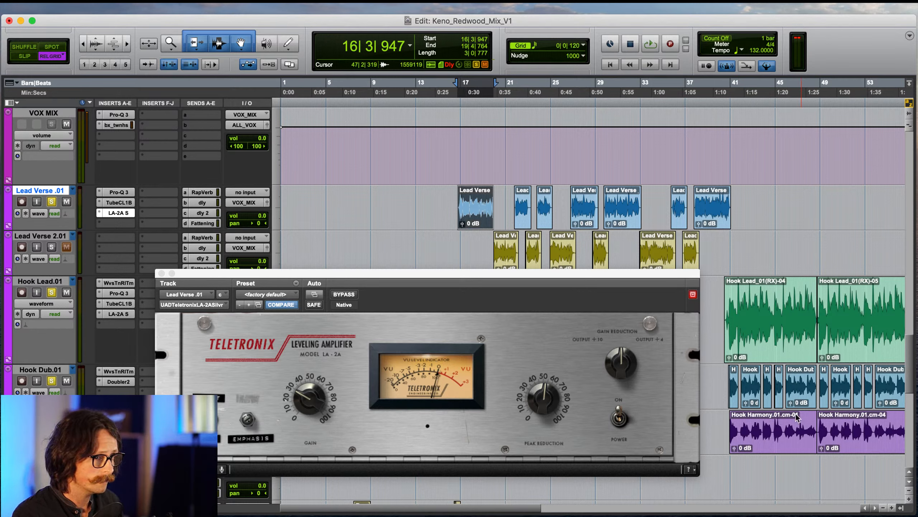
pyautogui.press('space')
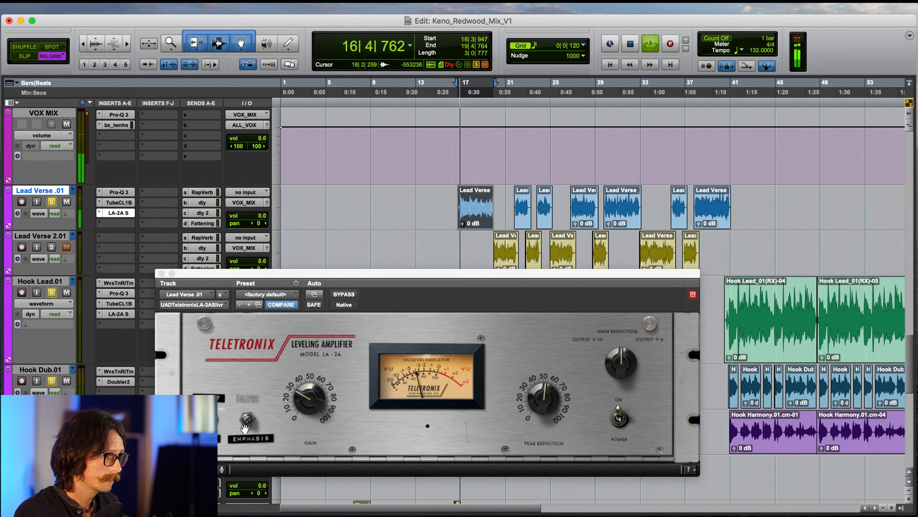
pyautogui.click(235, 439)
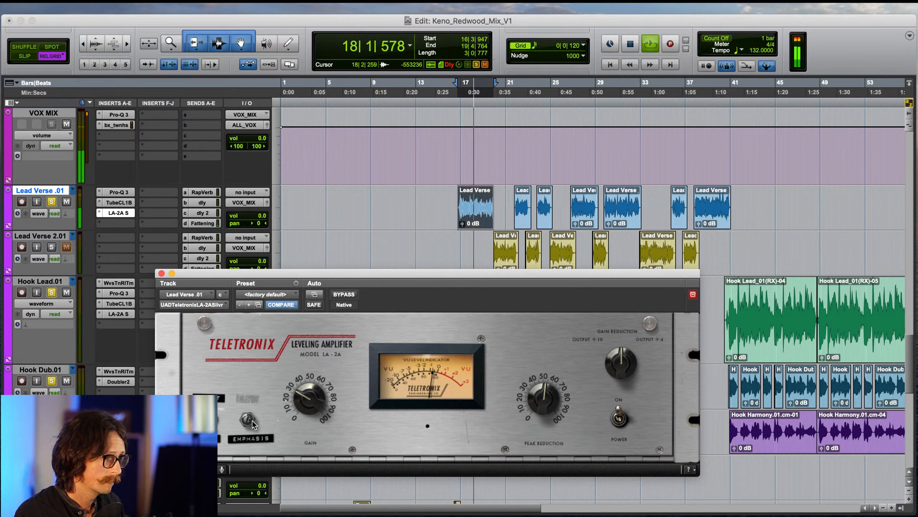
pyautogui.moveTo(248, 420); pyautogui.dragTo(246, 416)
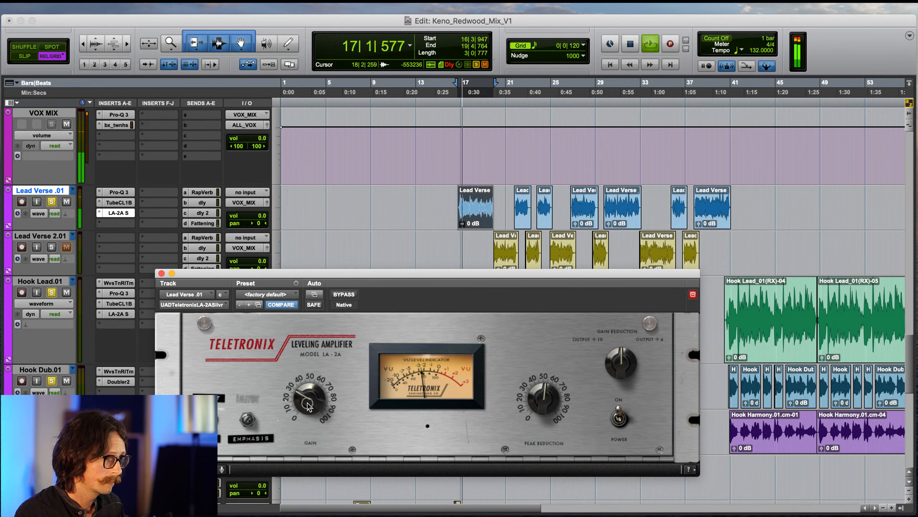
pyautogui.moveTo(307, 405); pyautogui.dragTo(310, 399)
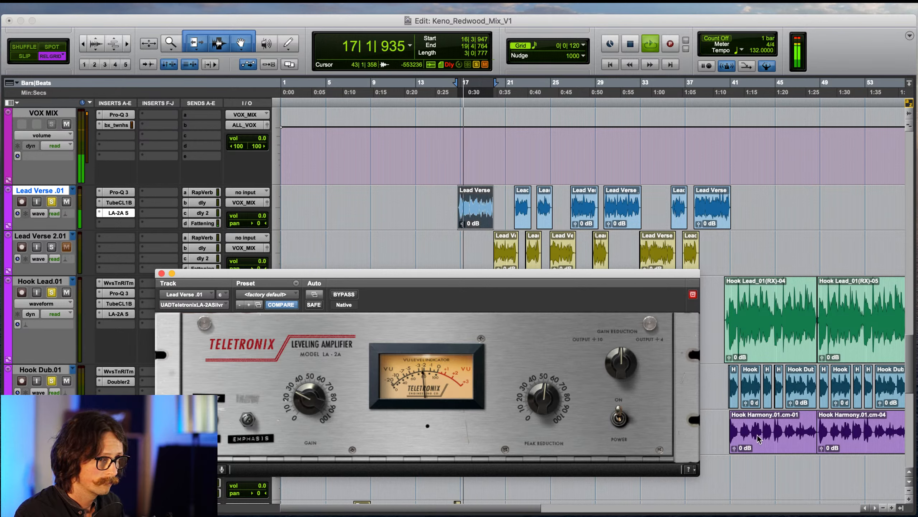
# - Compare the looped verse clip with the LA-2A bypassed and active, and stop playback
pyautogui.click(343, 295)
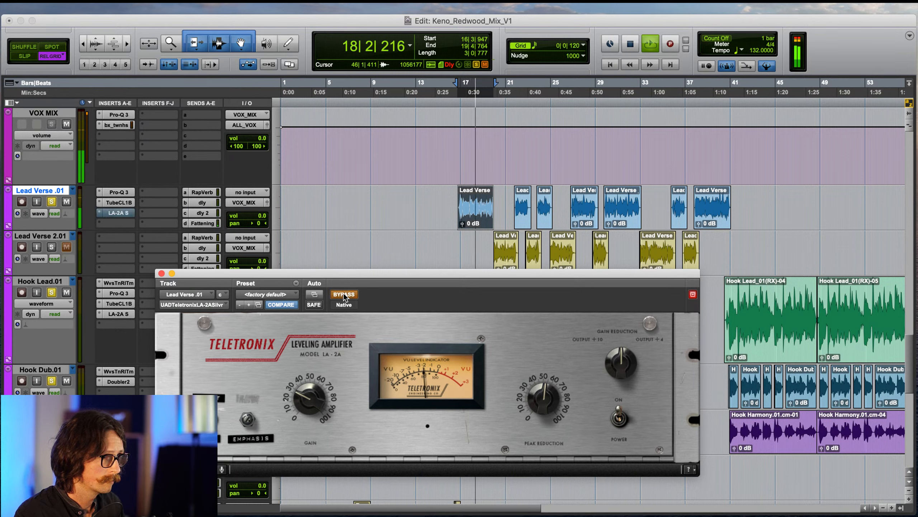
pyautogui.click(344, 294)
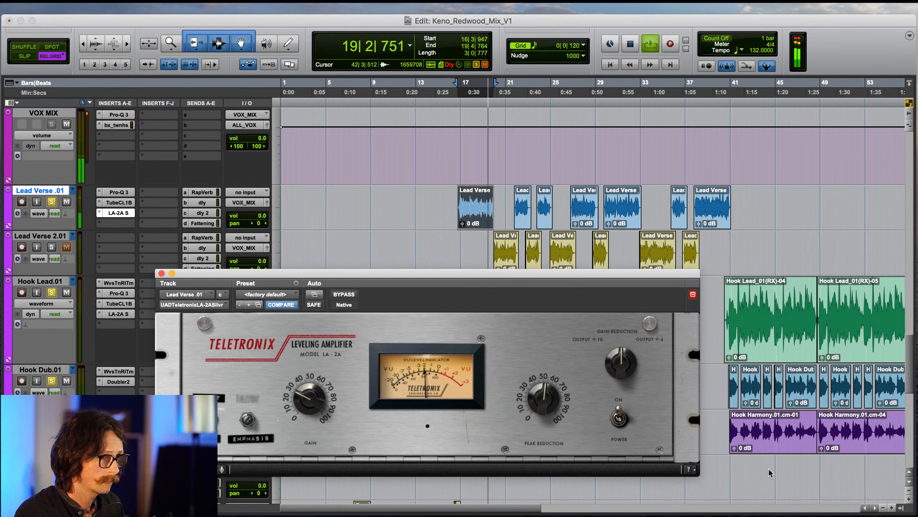
pyautogui.press('space')
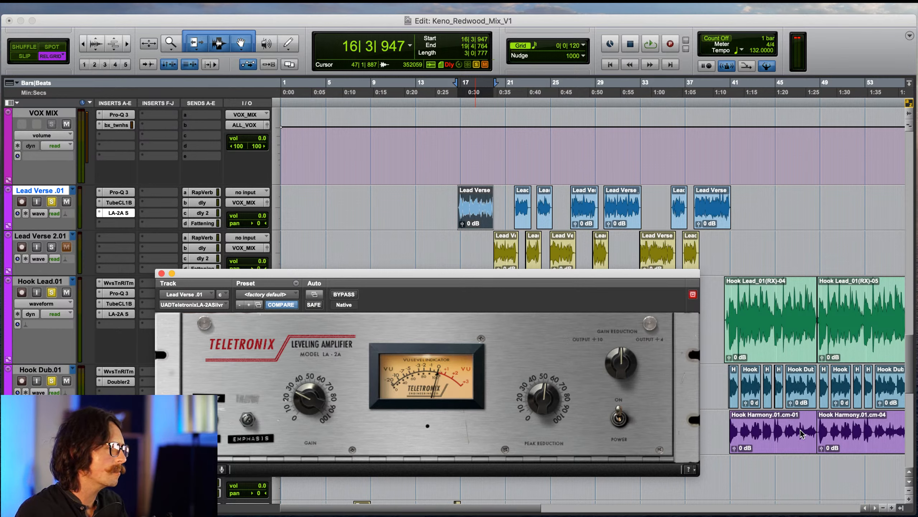
# - Duplicate Lead Verse .01's Pro-Q 3 into the track's fourth insert slot and open the copy
pyautogui.click(115, 192)
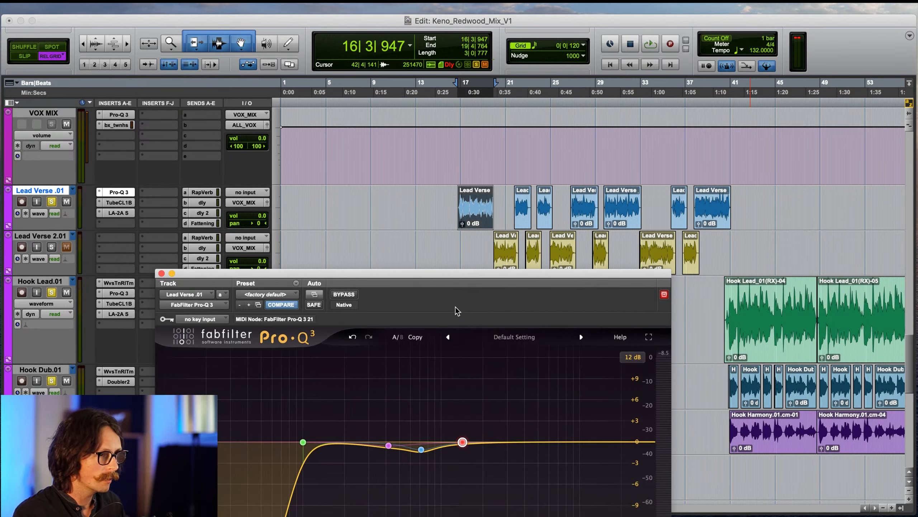
pyautogui.moveTo(452, 277); pyautogui.dragTo(616, 21)
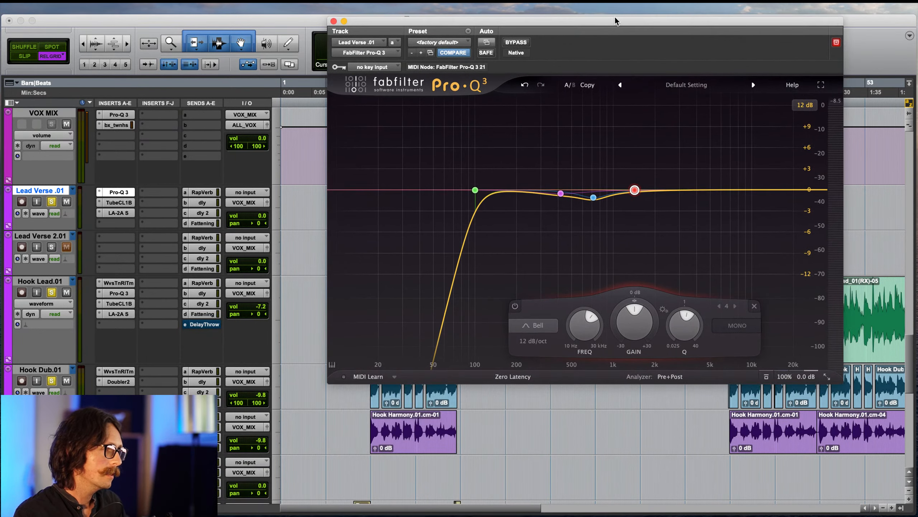
pyautogui.moveTo(113, 197); pyautogui.dragTo(117, 226)
pyautogui.click(117, 224)
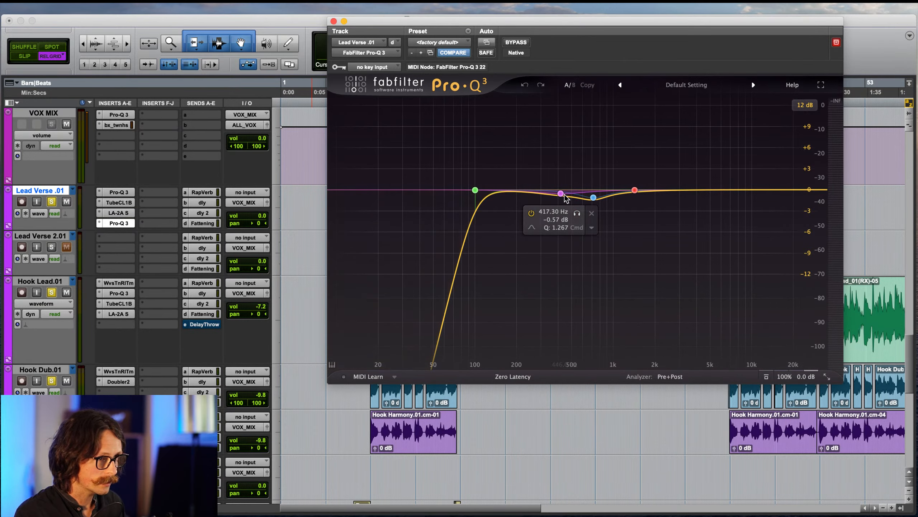
# - In the duplicate Pro-Q 3, make narrow cuts of about 10.7 dB at 274 Hz and 5.9 dB at 699 Hz, and a cut around 2 kHz
pyautogui.moveTo(560, 196); pyautogui.dragTo(535, 264)
pyautogui.scroll(5, 620, 279)
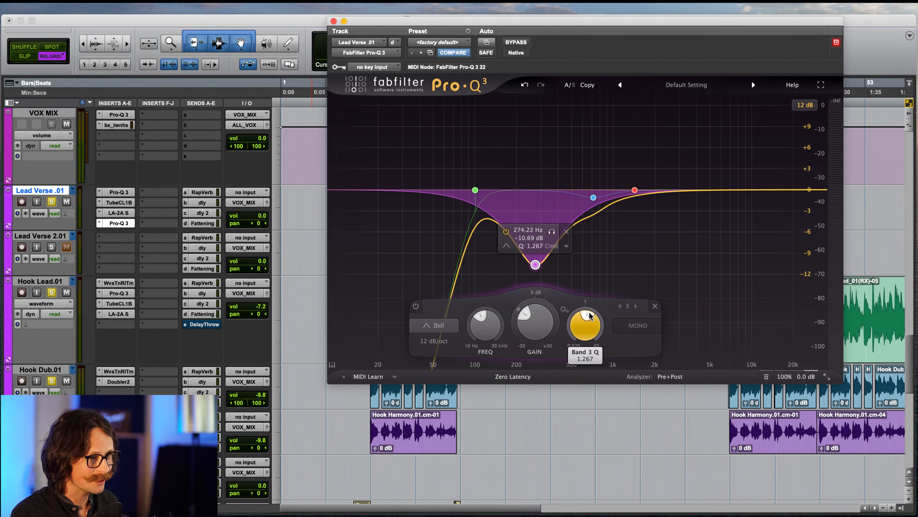
pyautogui.scroll(5, 620, 278)
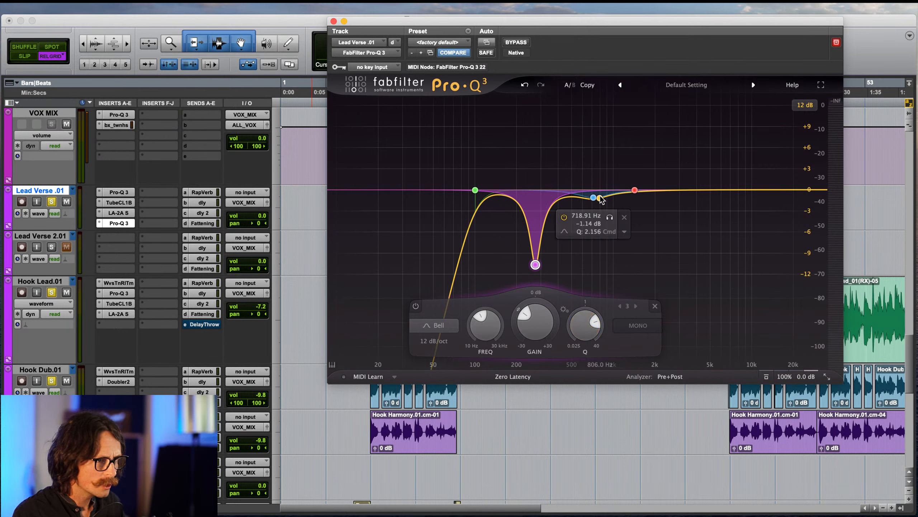
pyautogui.moveTo(594, 198); pyautogui.dragTo(591, 231)
pyautogui.scroll(4, 592, 230)
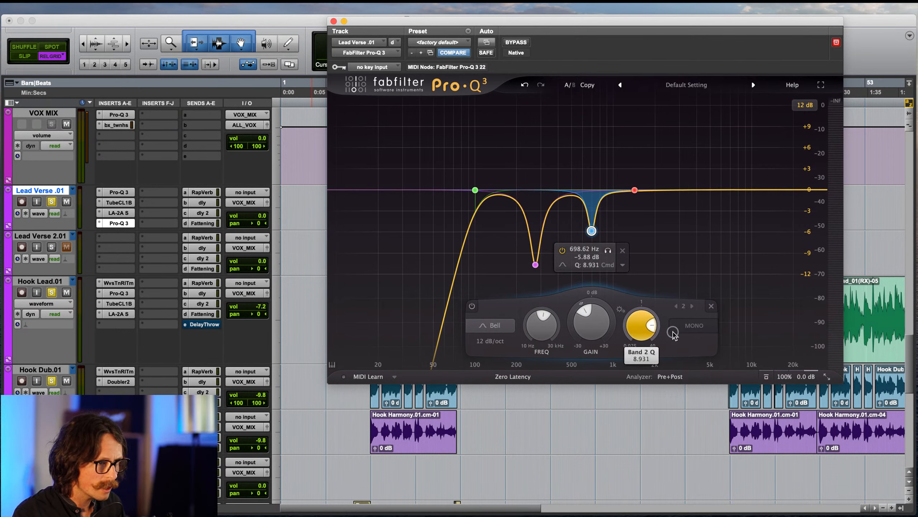
pyautogui.moveTo(634, 189); pyautogui.dragTo(658, 237)
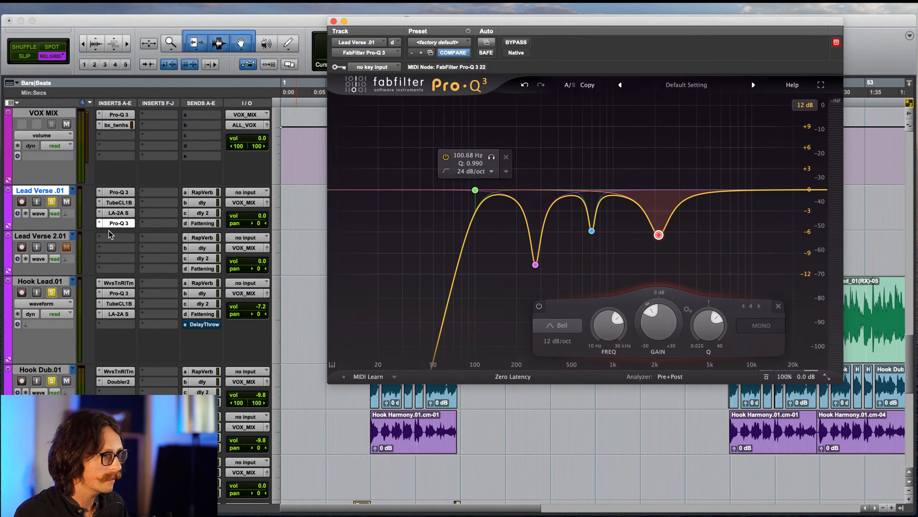
# - Remove the duplicate Pro-Q 3 from Lead Verse .01's fourth insert slot
pyautogui.click(100, 223)
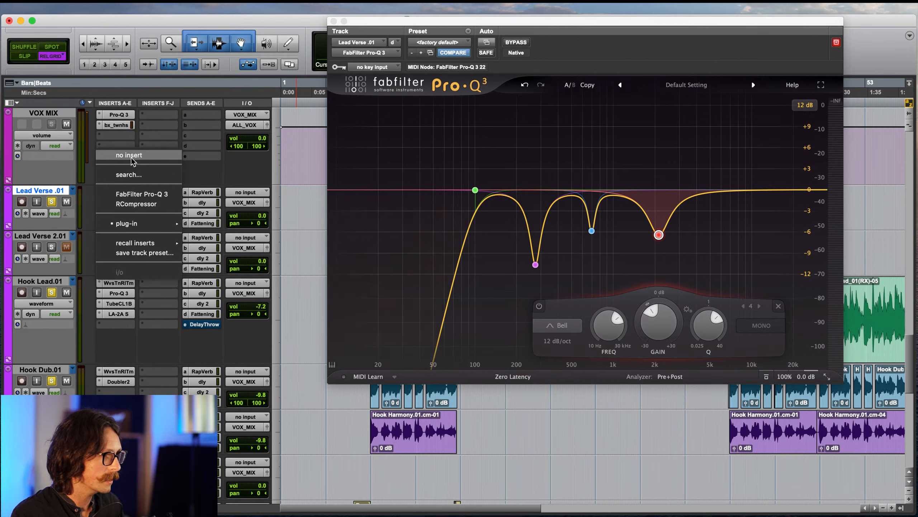
pyautogui.click(130, 154)
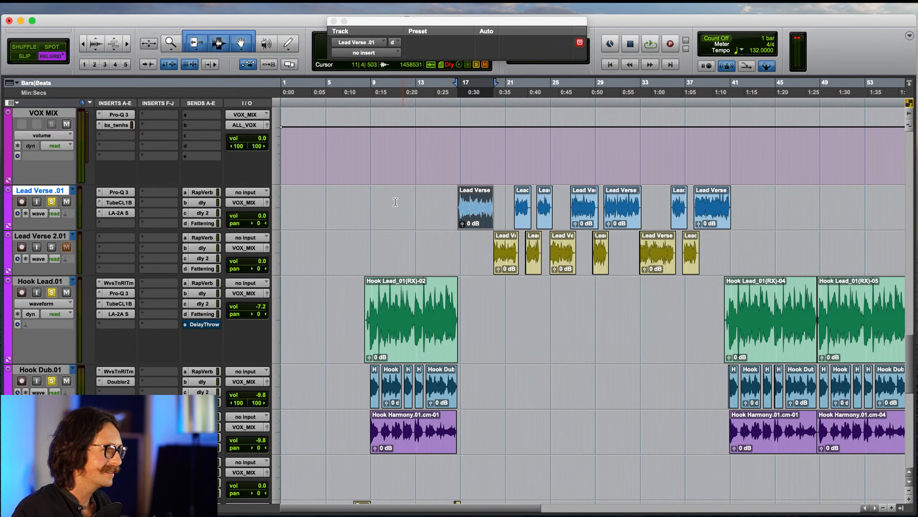
# - Look over the Reverse Reverb, Stutters and Slap tracks, and place the playback cursor just before Slap's first clips
pyautogui.click(379, 198)
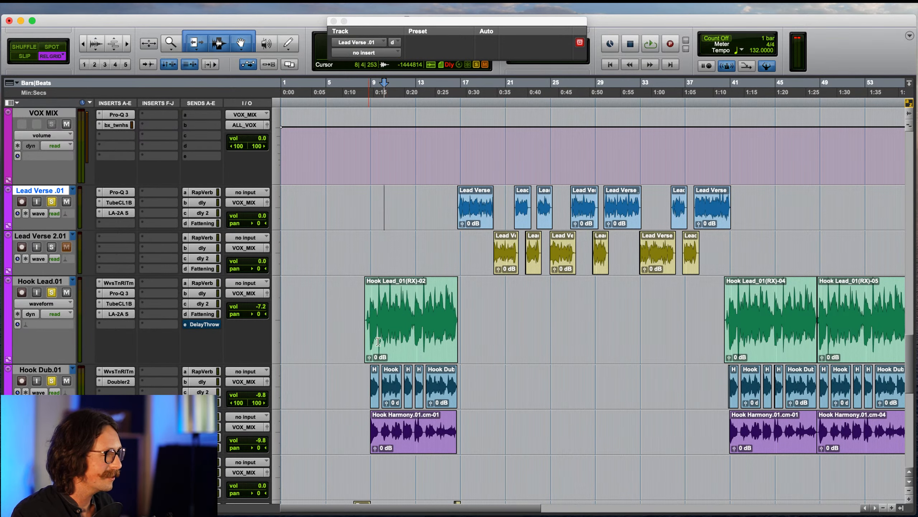
pyautogui.scroll(-8, 412, 356)
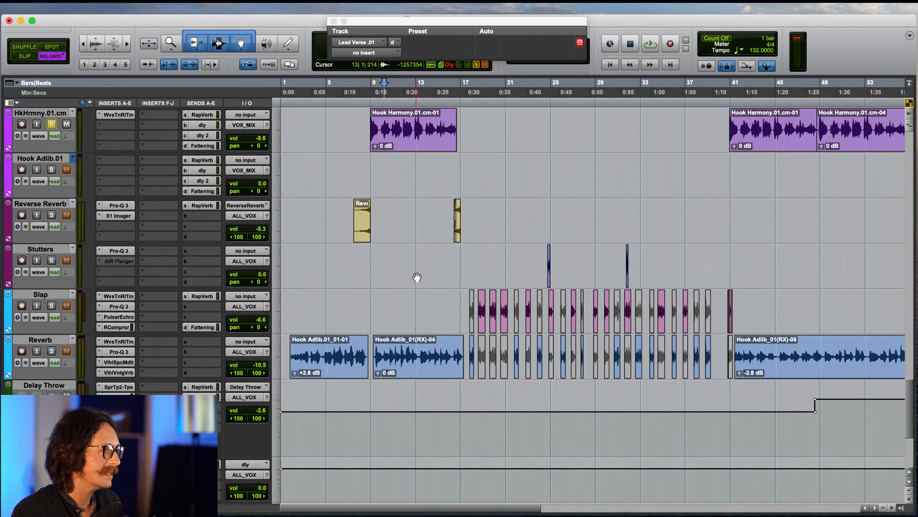
pyautogui.scroll(2, 417, 277)
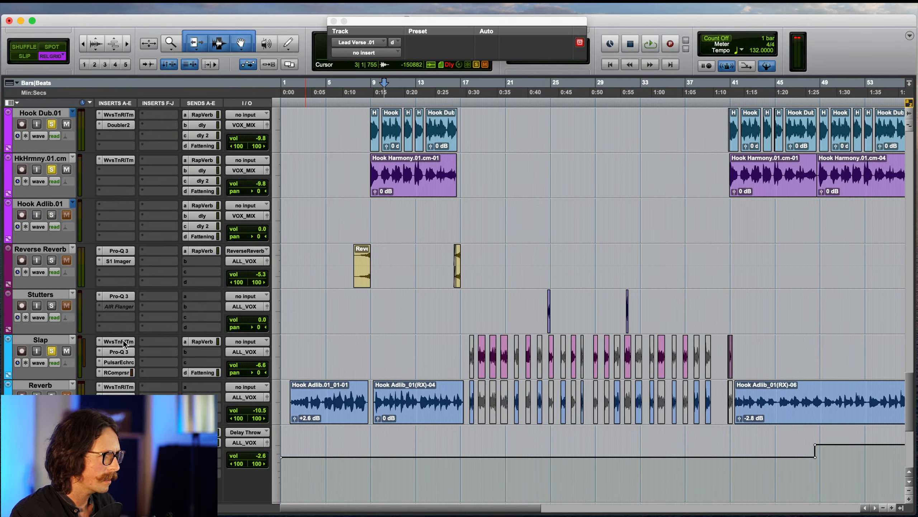
pyautogui.click(51, 306)
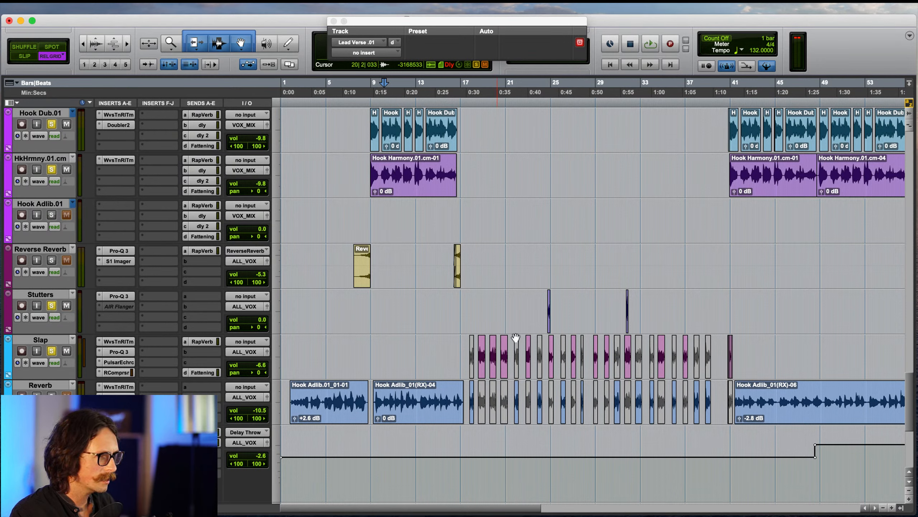
pyautogui.click(457, 356)
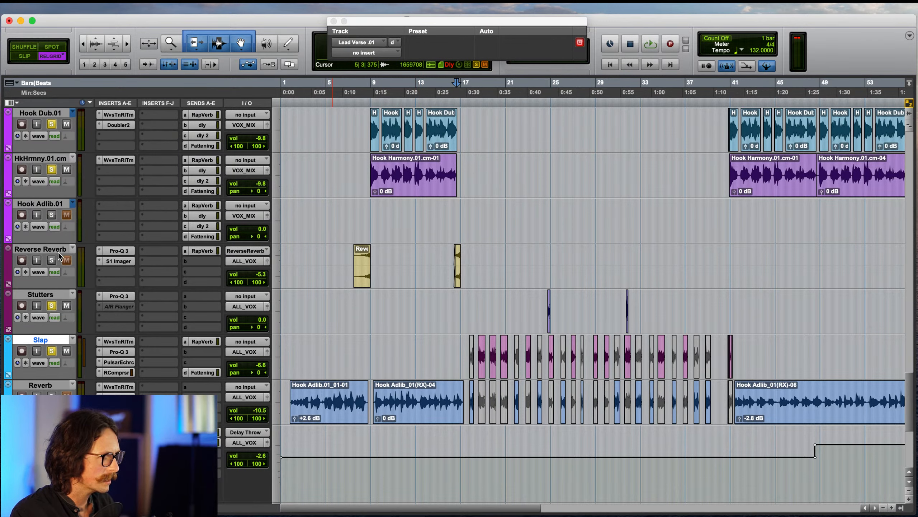
pyautogui.scroll(5, 326, 301)
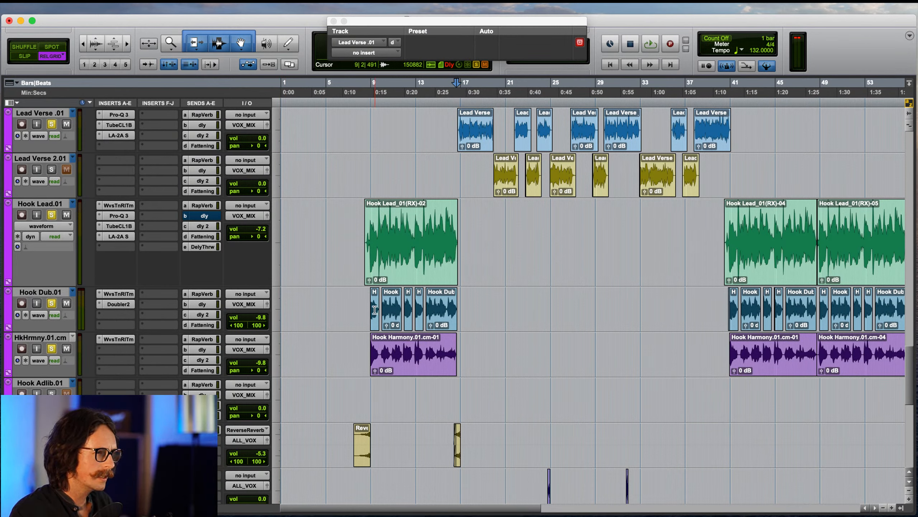
# - Select the first Hook Harmony clip on the HkHrmny.01.cm track and play it on loop
pyautogui.click(368, 297)
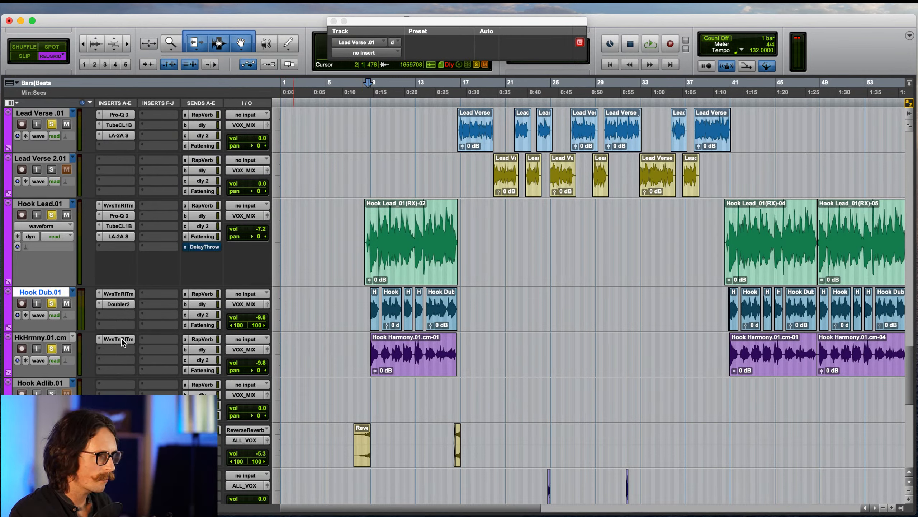
pyautogui.click(44, 338)
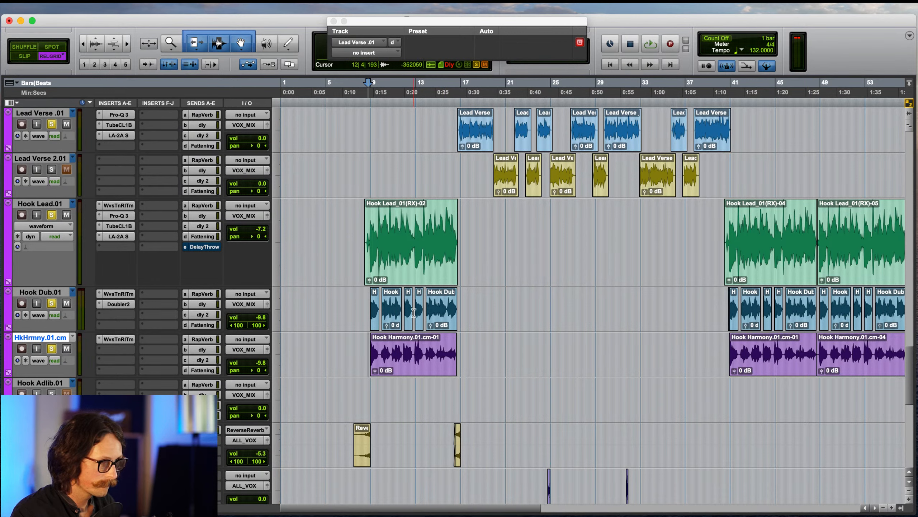
pyautogui.click(382, 364)
pyautogui.press('space')
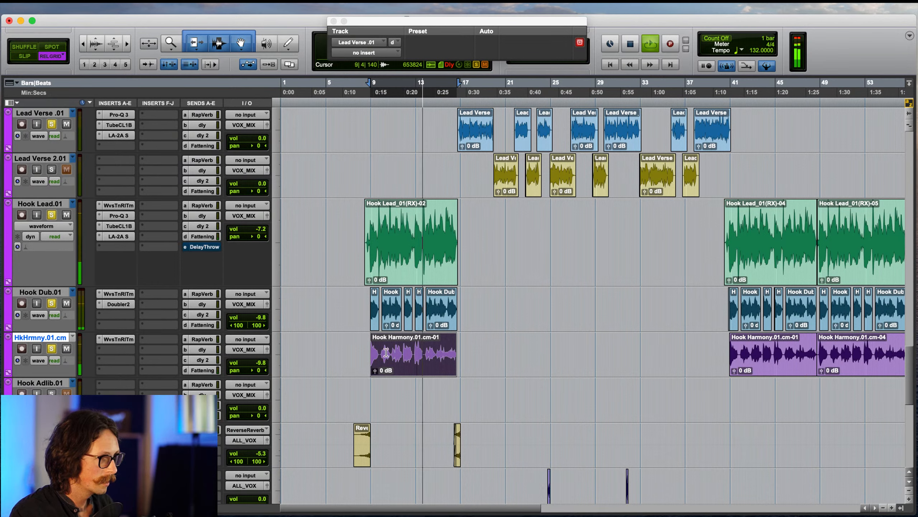
# - Play from just before the Reverse Reverb track's second clip and lower that track's volume to -5.5 dB
pyautogui.click(417, 395)
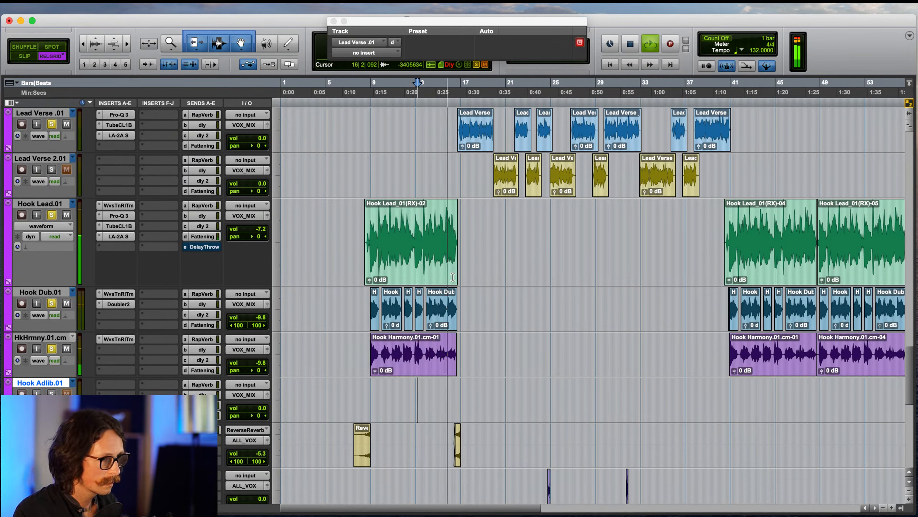
pyautogui.scroll(-5, 449, 314)
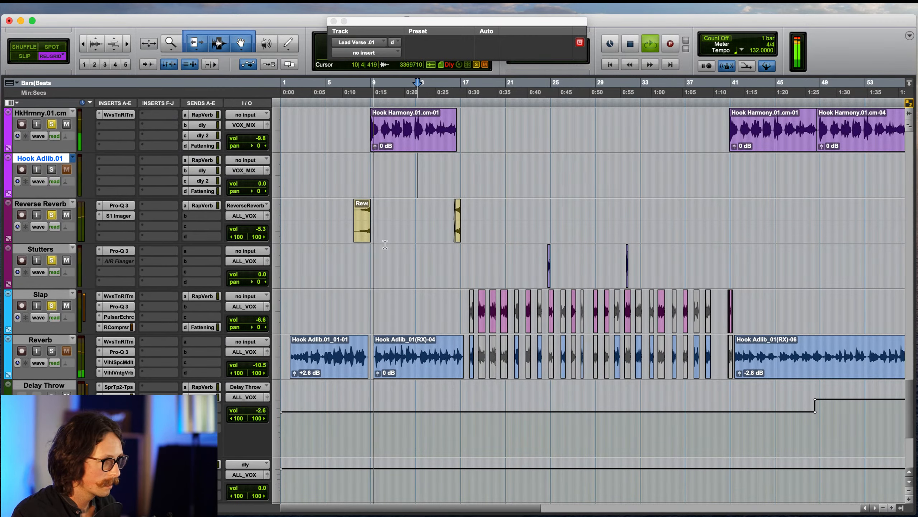
pyautogui.click(452, 208)
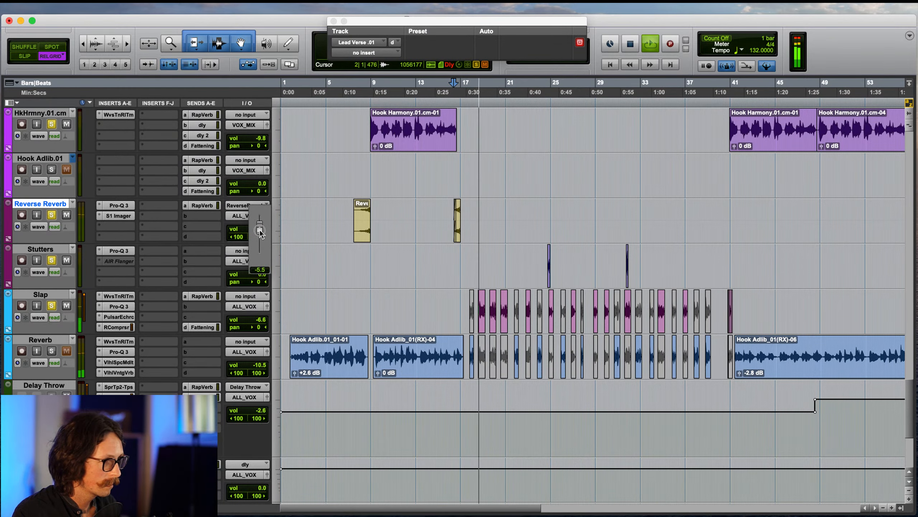
# - Solo the Lead Verse 2.01 track and play from just before its first clip
pyautogui.scroll(10, 439, 254)
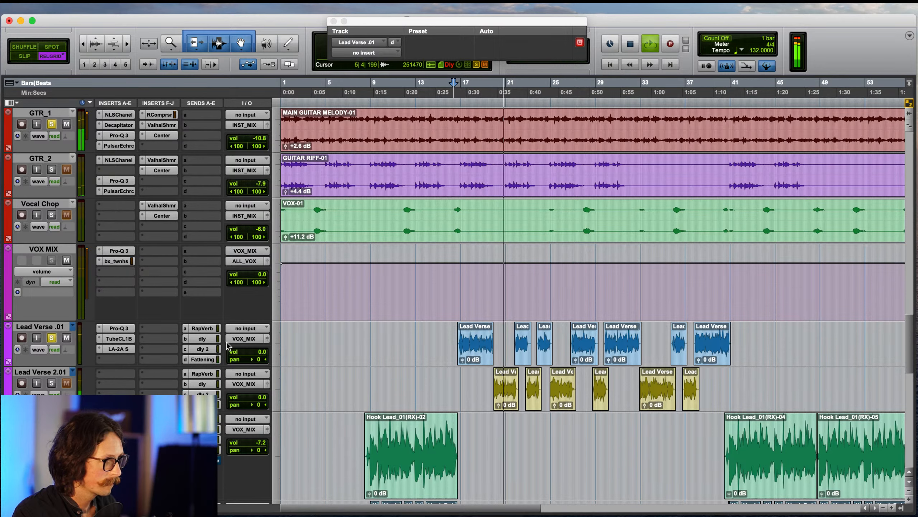
pyautogui.click(51, 384)
pyautogui.press('space')
pyautogui.press('space')
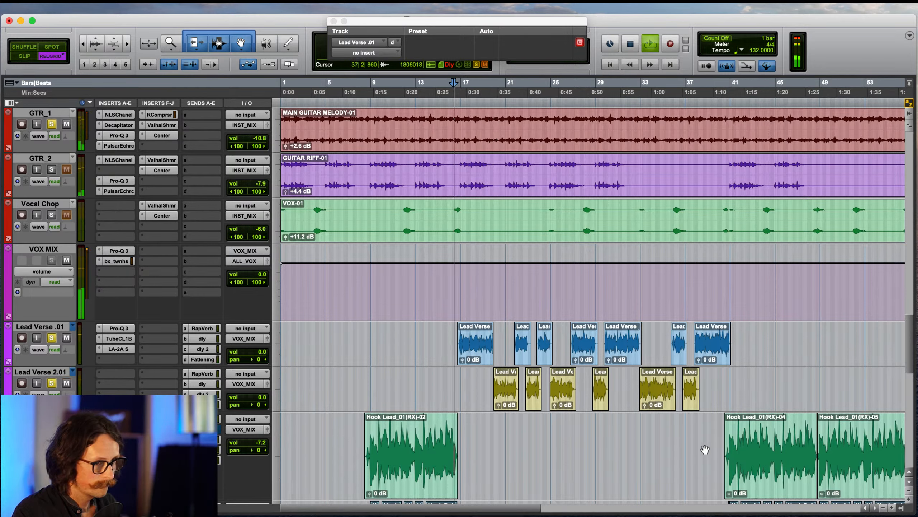
pyautogui.click(487, 389)
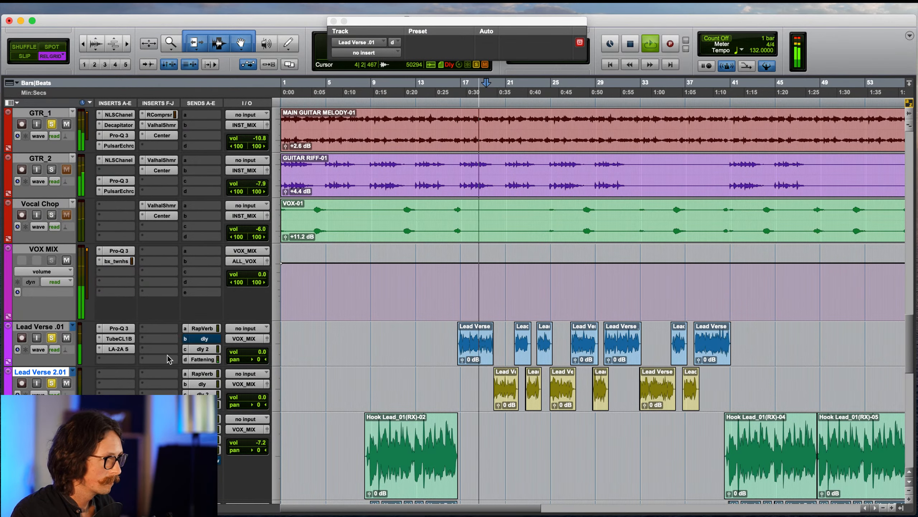
# - Open the bx_townhouse buss compressor on VOX MIX and fine-tune its attack, around 10 ms, and its release
pyautogui.click(115, 261)
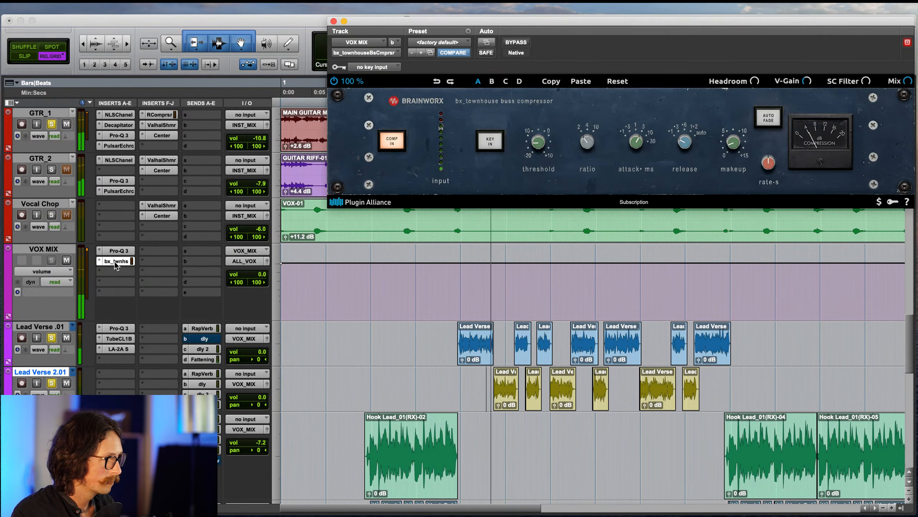
pyautogui.moveTo(614, 25); pyautogui.dragTo(407, 35)
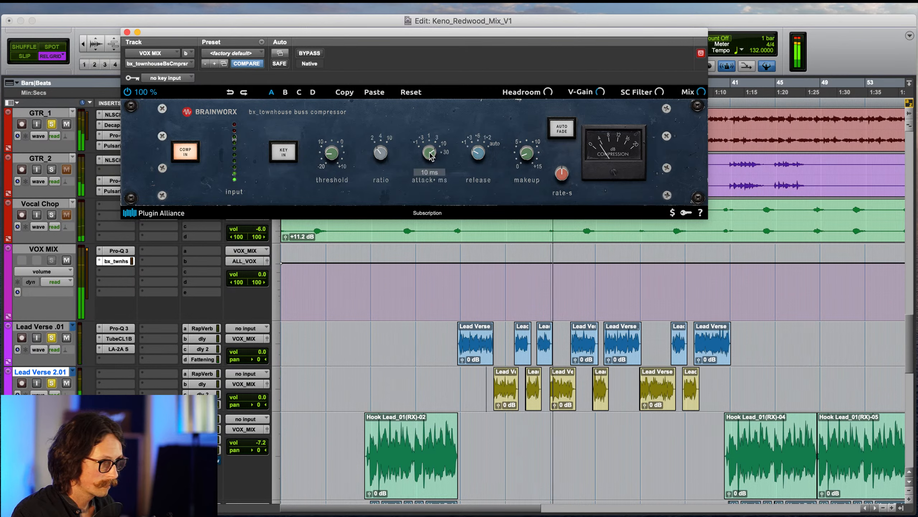
pyautogui.moveTo(430, 152); pyautogui.dragTo(428, 163)
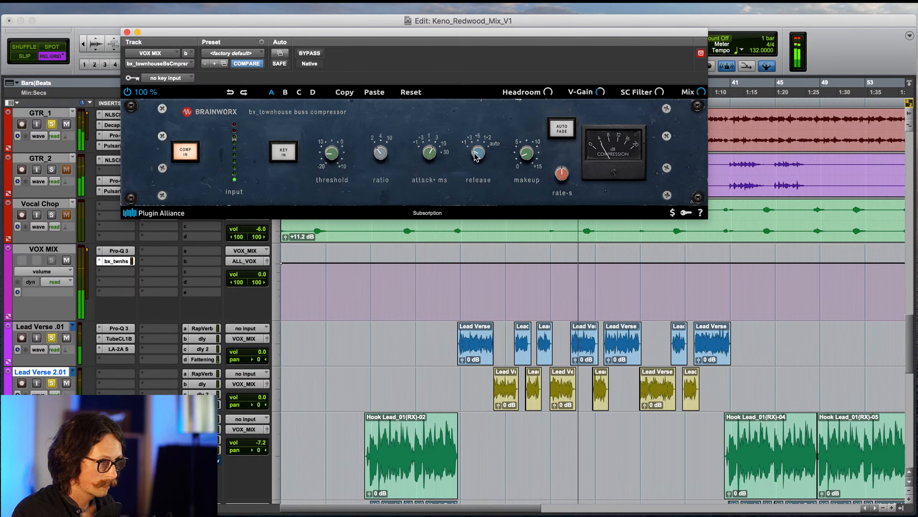
pyautogui.moveTo(533, 158)
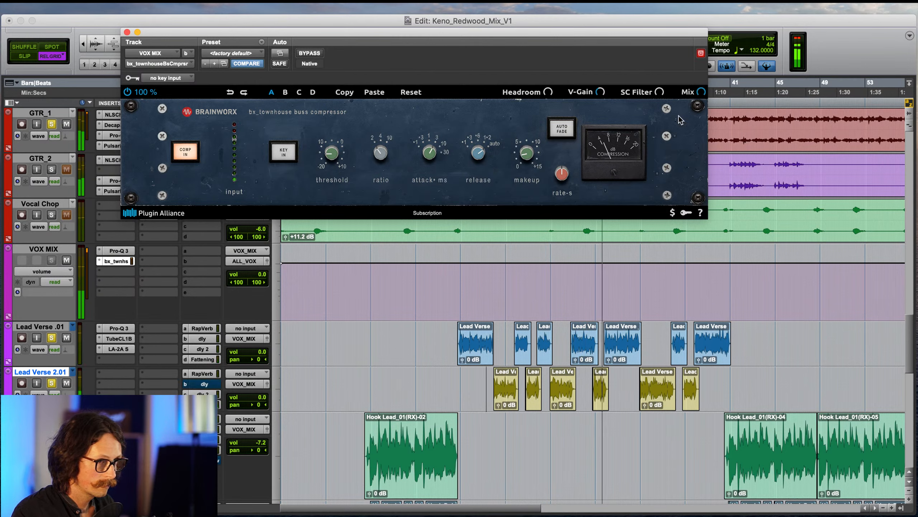
# - Fine-tune the mix and makeup gain of the VOX MIX buss compressor, and close the plug-in
pyautogui.moveTo(703, 93); pyautogui.dragTo(692, 127)
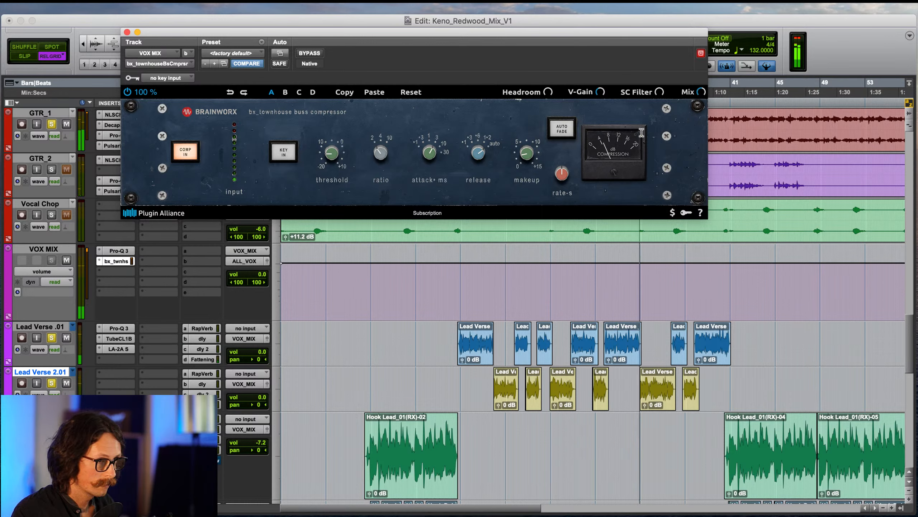
pyautogui.moveTo(521, 154); pyautogui.dragTo(521, 152)
pyautogui.moveTo(523, 149); pyautogui.dragTo(524, 150)
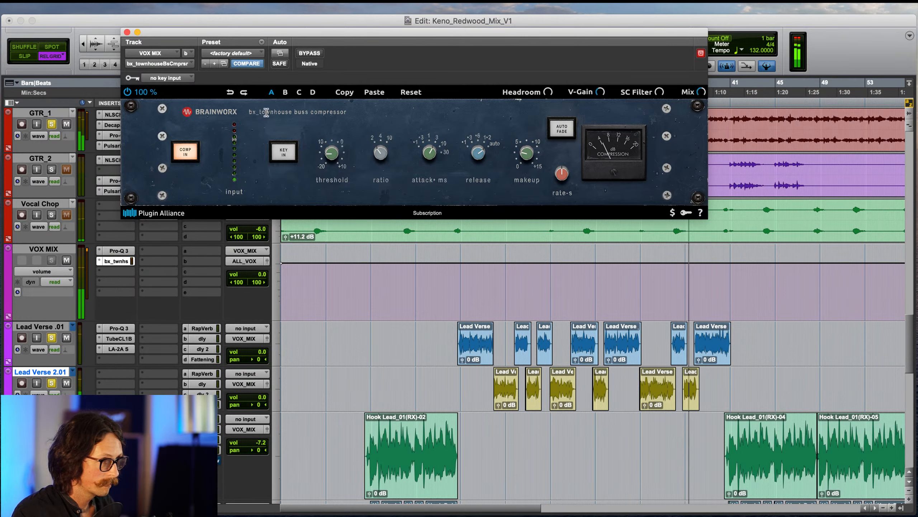
pyautogui.click(127, 32)
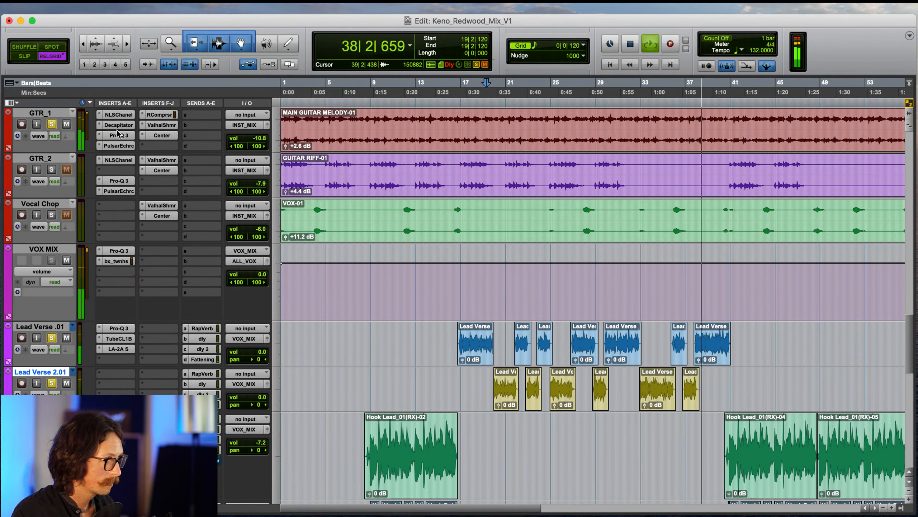
# - In VOX MIX's Pro-Q 3, add a bell cut of about 1.55 dB at 761 Hz with Q 0.967 and raise the low cut to about 105.6 Hz
pyautogui.click(119, 250)
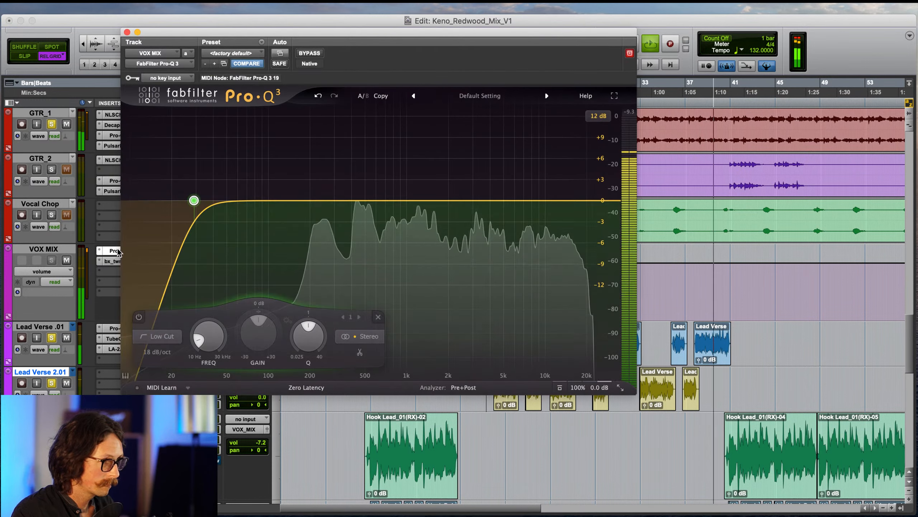
pyautogui.doubleClick(370, 203)
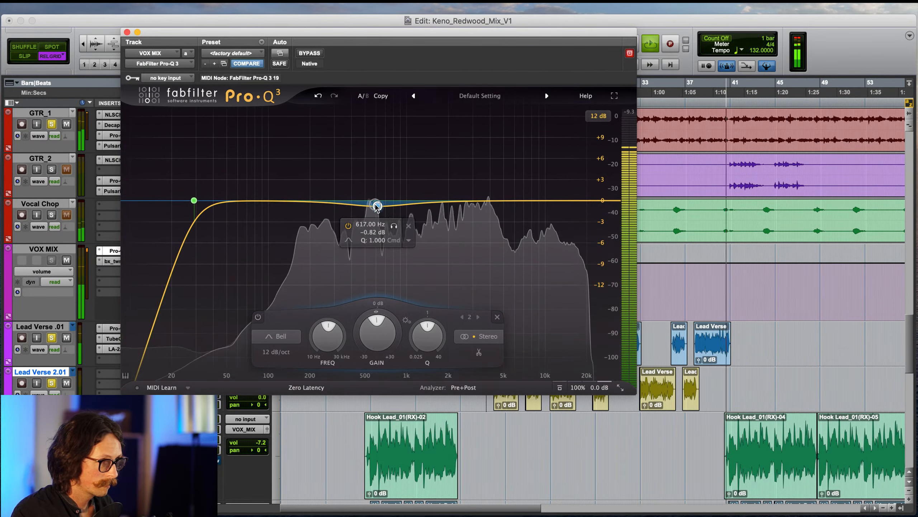
pyautogui.moveTo(371, 205); pyautogui.dragTo(390, 211)
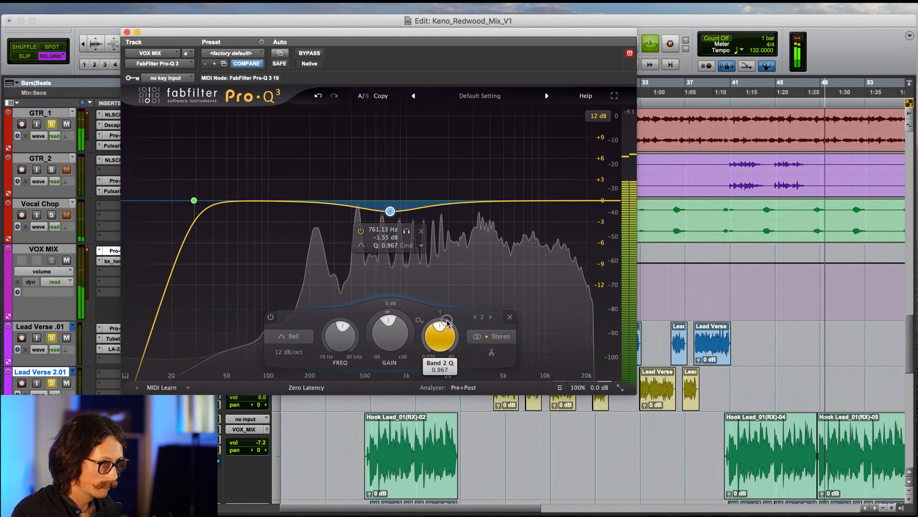
pyautogui.scroll(3, 449, 330)
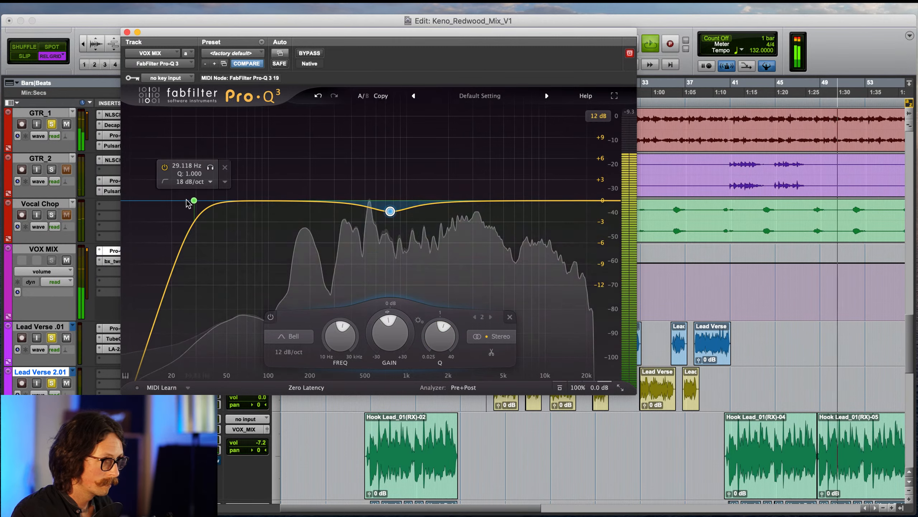
pyautogui.moveTo(194, 200); pyautogui.dragTo(271, 200)
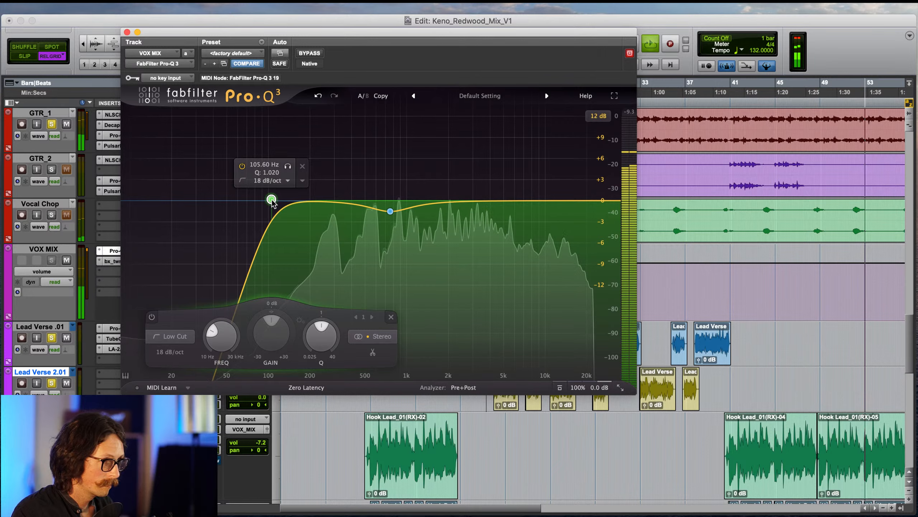
pyautogui.click(127, 32)
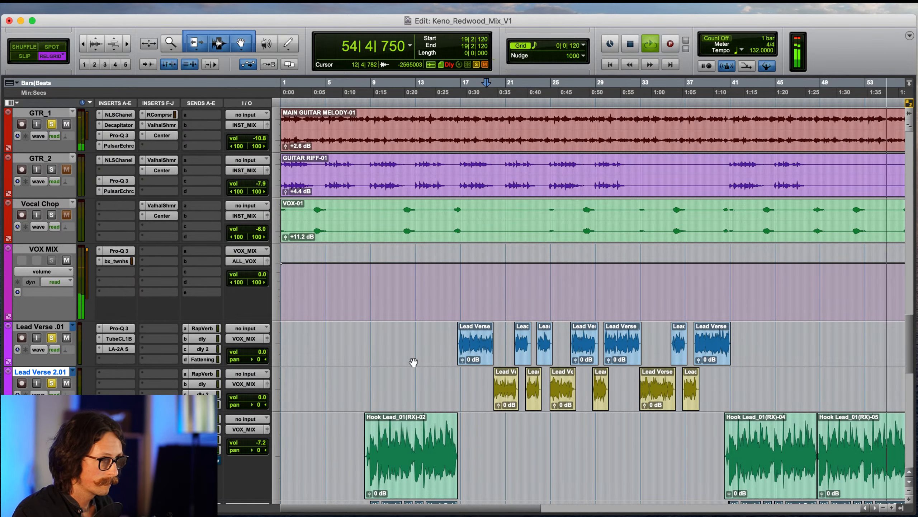
# - Look over the full song arrangement, from the vocal tracks down to the Slap, Reverb, delay and reverb return tracks
pyautogui.press(';')
pyautogui.press('t')
pyautogui.press('t')
pyautogui.press('t')
pyautogui.press('t')
pyautogui.press('t')
pyautogui.press('r')
pyautogui.press('r')
pyautogui.press('r')
pyautogui.press('r')
pyautogui.press('r')
pyautogui.press('r')
pyautogui.press('r')
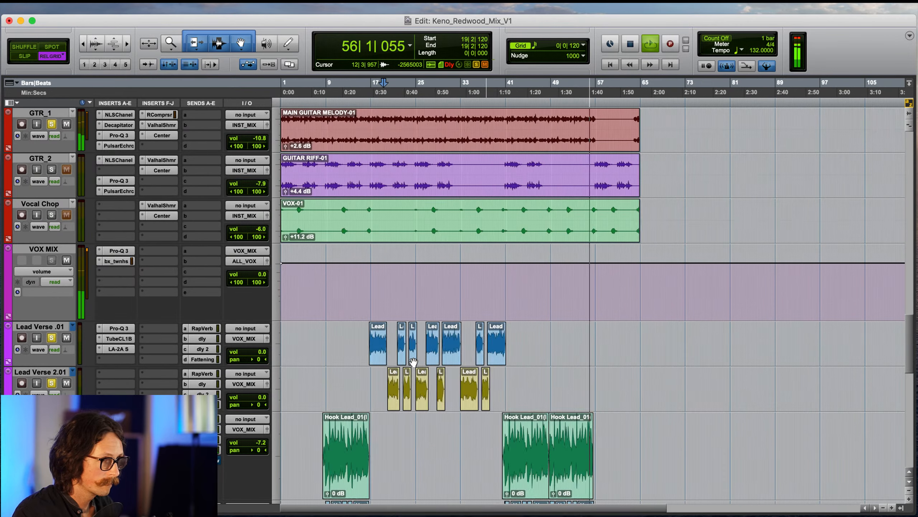
pyautogui.scroll(-10, 411, 376)
pyautogui.scroll(-7, 410, 394)
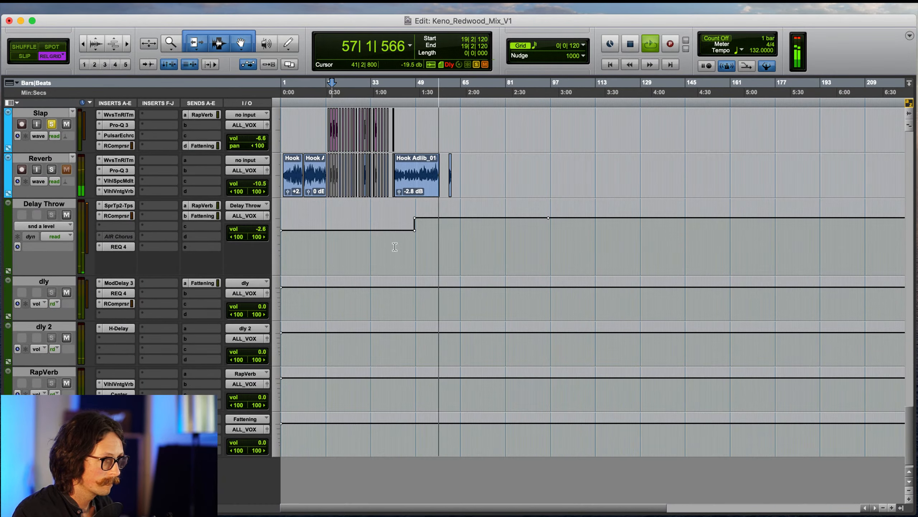
pyautogui.press('t')
pyautogui.press('t')
pyautogui.scroll(7, 360, 195)
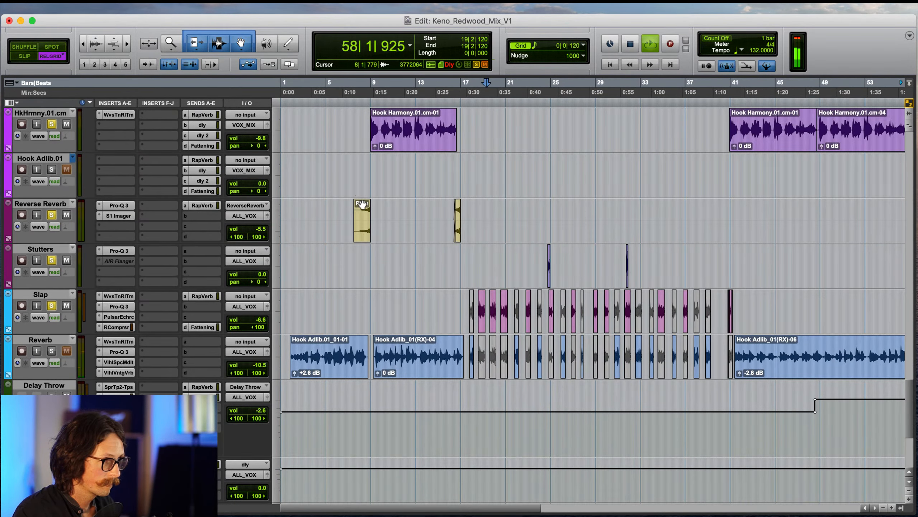
# - Play from the start of the first Hook Harmony clip, and restart playback from the beginning of the session
pyautogui.press('space')
pyautogui.click(380, 141)
pyautogui.press('space')
pyautogui.scroll(8, 129, 206)
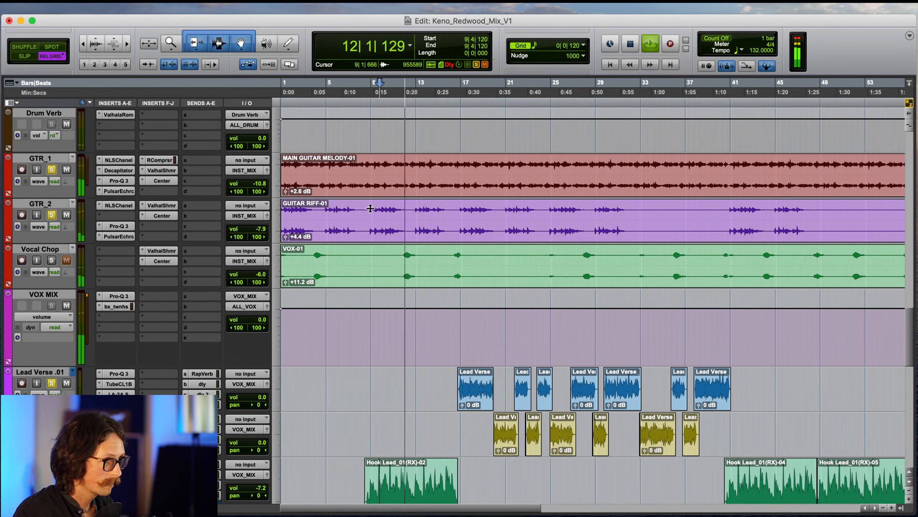
pyautogui.press('Return')
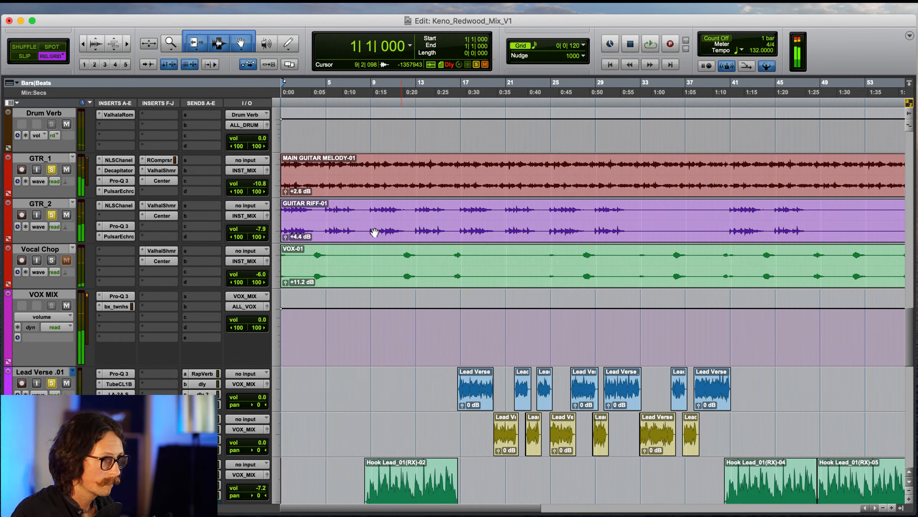
pyautogui.press('space')
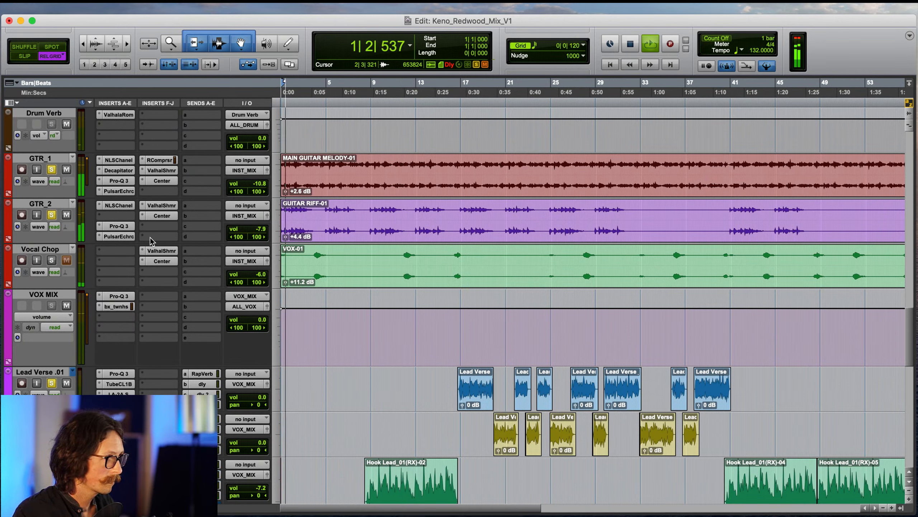
# - Clear the solo on all tracks and lower the Vocal Chop track's volume to -6.4 dB
pyautogui.click(51, 260)
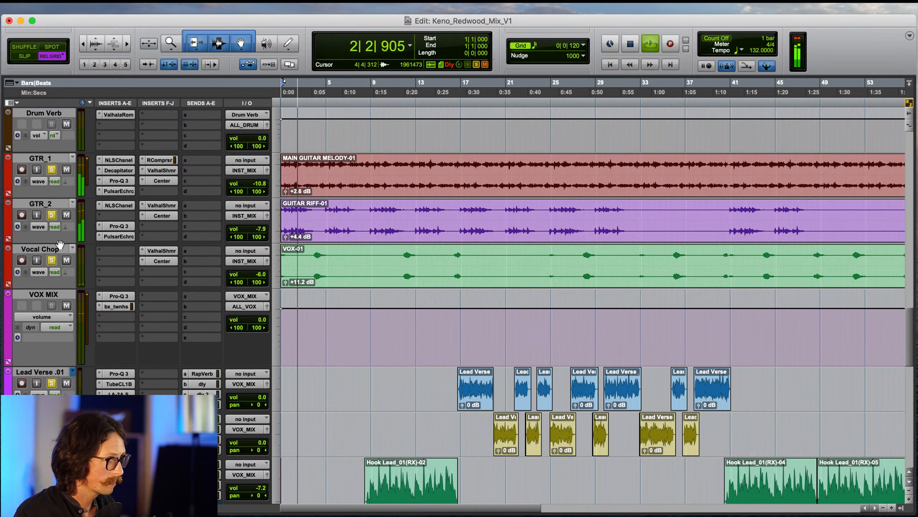
pyautogui.keyDown('alt'); pyautogui.click(51, 214); pyautogui.keyUp('alt')
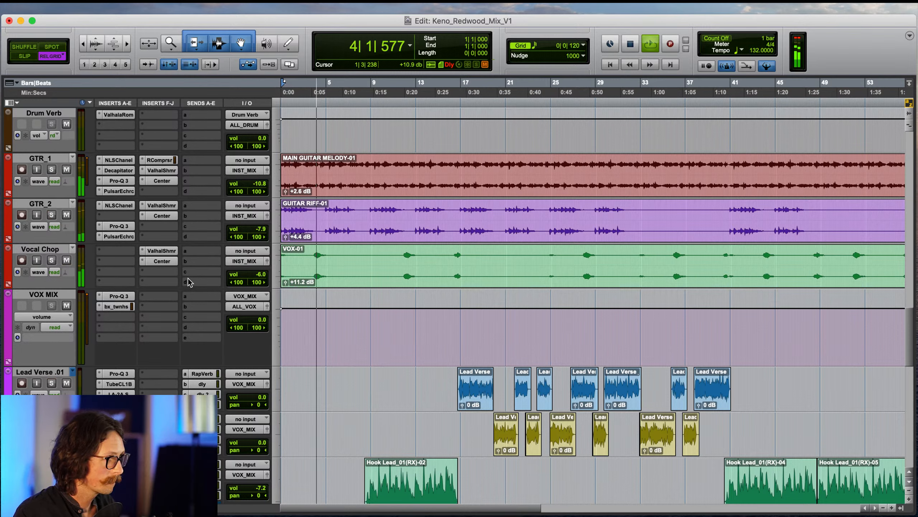
pyautogui.click(261, 274)
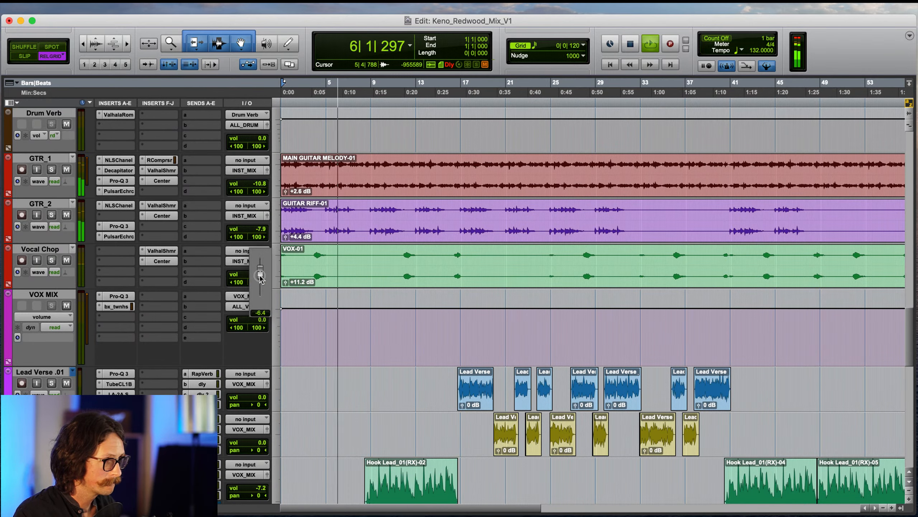
# - Solo the GTR_2 track, stop playback and place the edit cursor at 12|4|360, just before the riff at bar 13
pyautogui.scroll(-10, 304, 322)
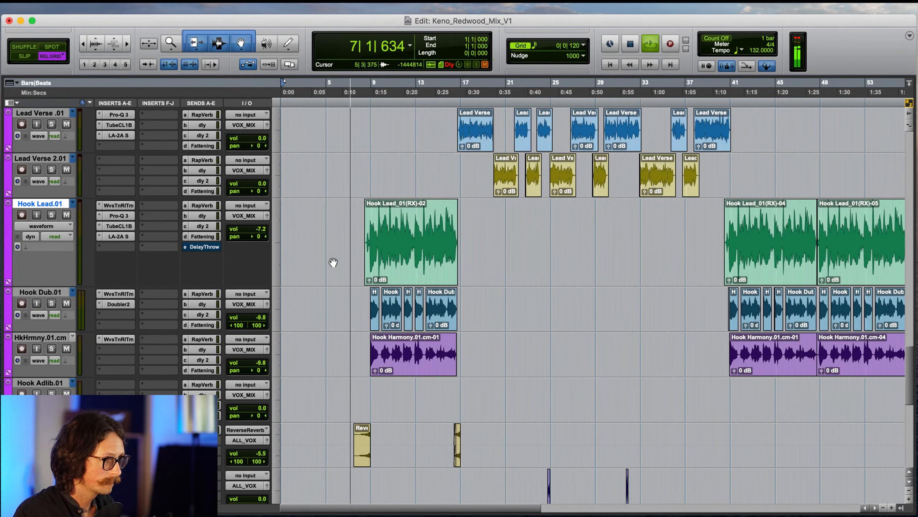
pyautogui.scroll(-15, 334, 262)
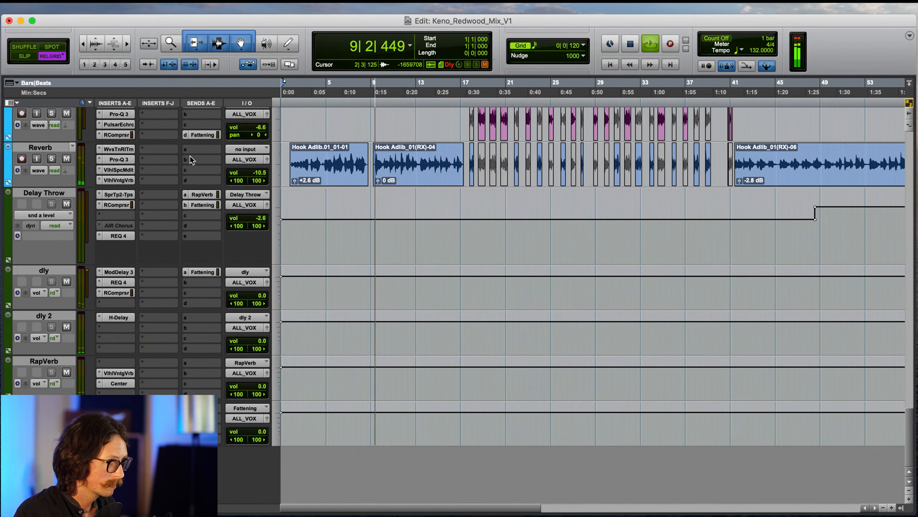
pyautogui.scroll(10, 387, 343)
pyautogui.scroll(10, 387, 343)
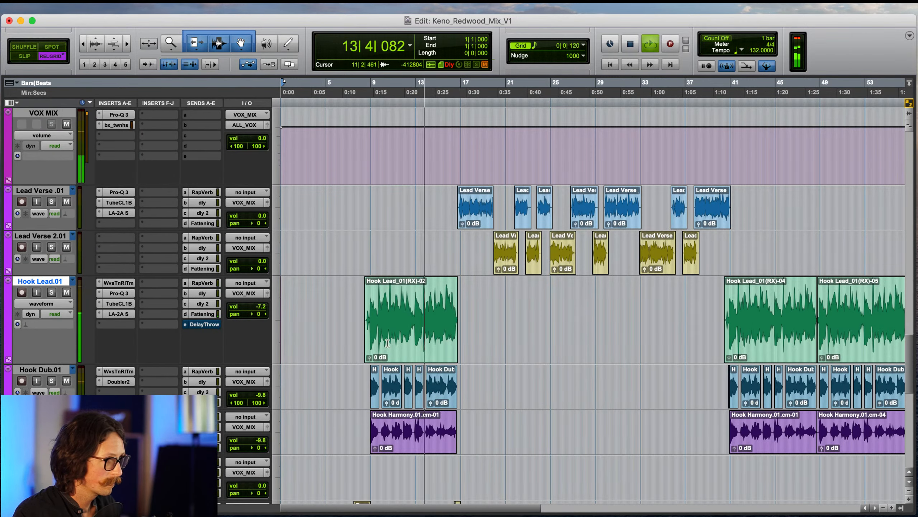
pyautogui.scroll(10, 387, 343)
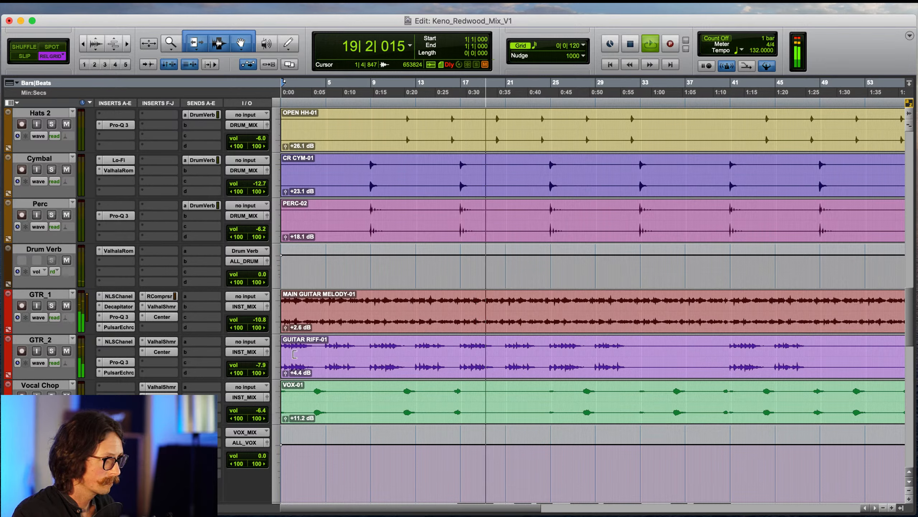
pyautogui.click(52, 350)
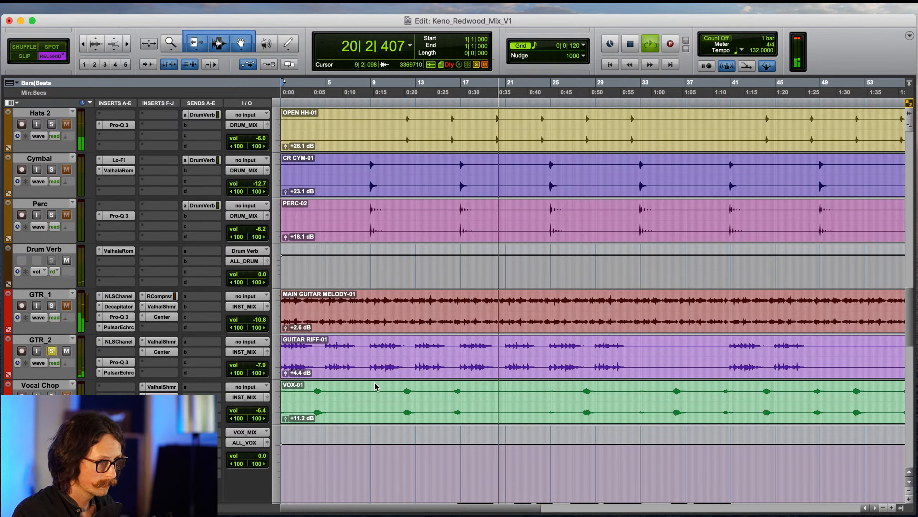
pyautogui.press('space')
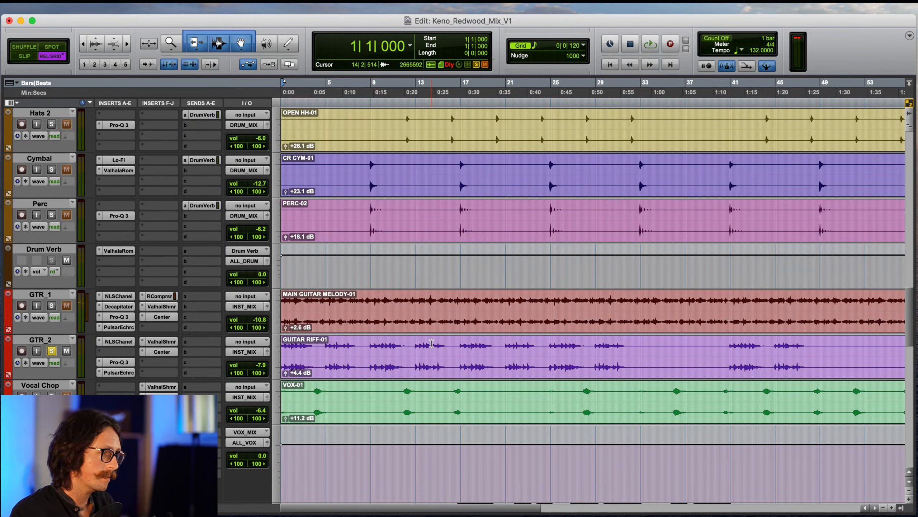
pyautogui.click(415, 345)
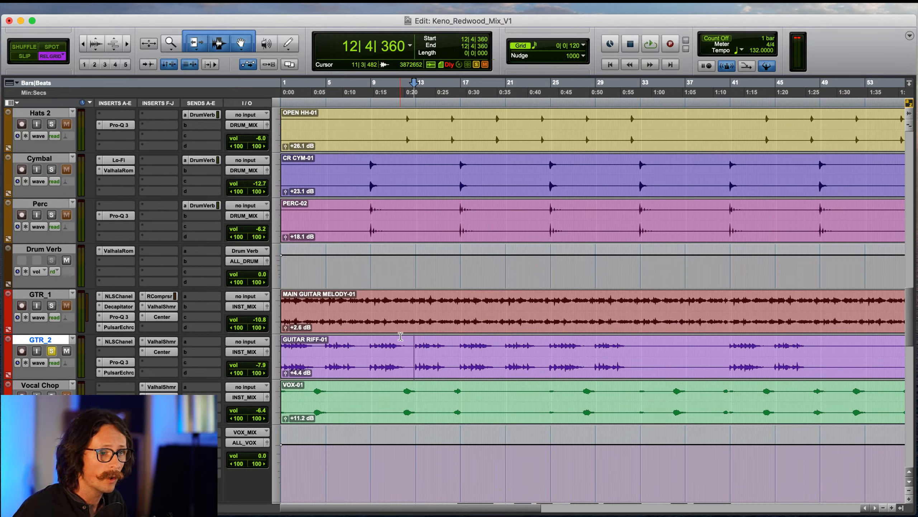
# - Check the Pro-Q 3 equalizer curve on the GTR_2 track
pyautogui.click(119, 361)
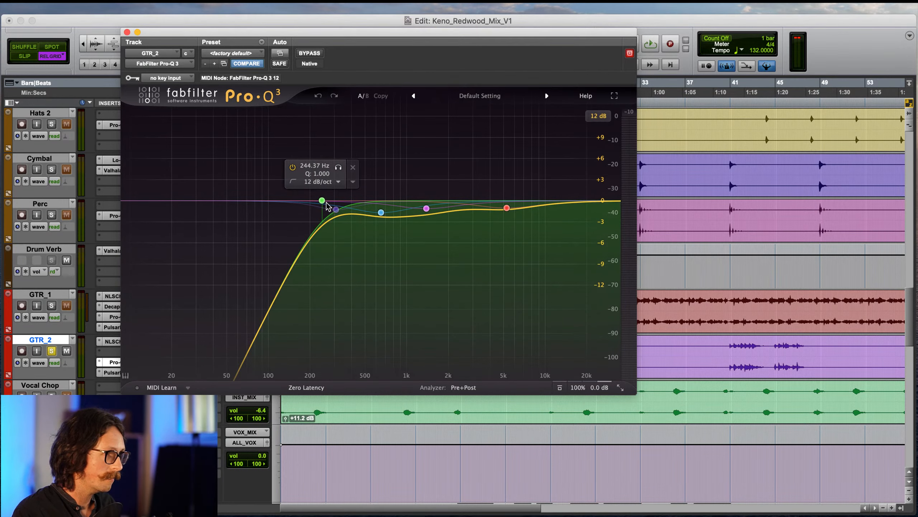
pyautogui.click(127, 33)
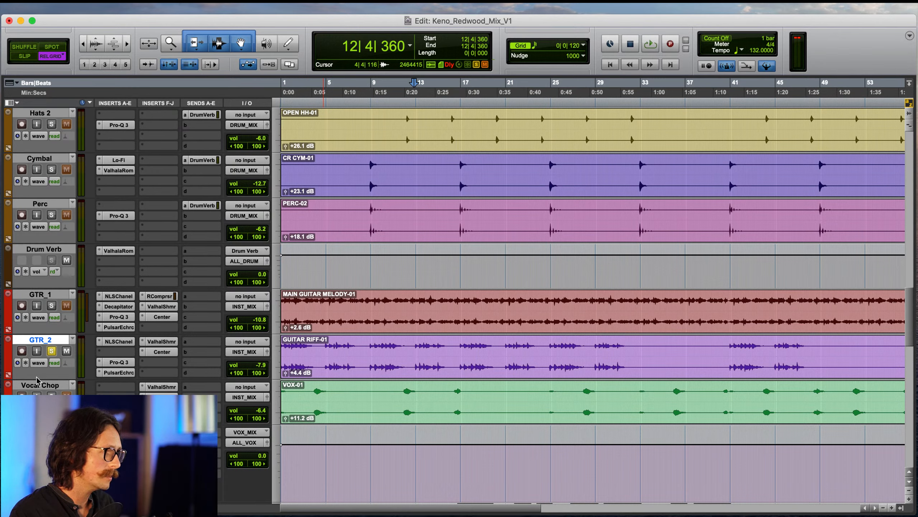
# - Enlarge GTR_2, shift its ValhalShmr and Center inserts down one slot, and insert UAD Ocean Way Studios (stereo) above them
pyautogui.moveTo(33, 384); pyautogui.dragTo(54, 400)
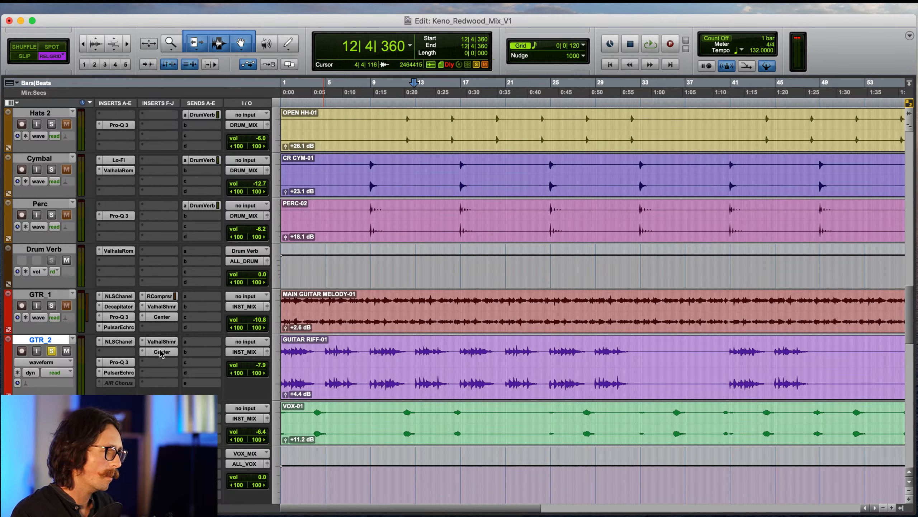
pyautogui.moveTo(161, 351)
pyautogui.mouseDown()
pyautogui.moveTo(161, 362)
pyautogui.moveTo(159, 352)
pyautogui.mouseUp()
pyautogui.click(142, 342)
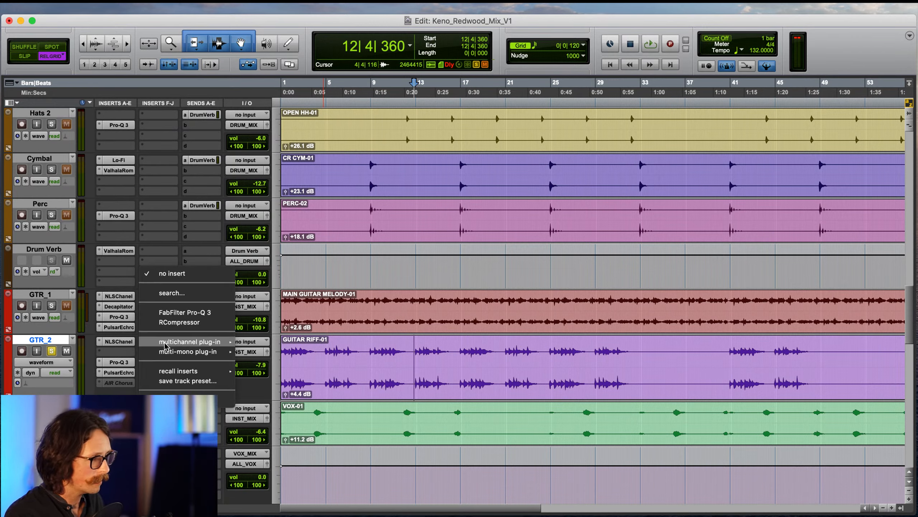
pyautogui.moveTo(190, 341)
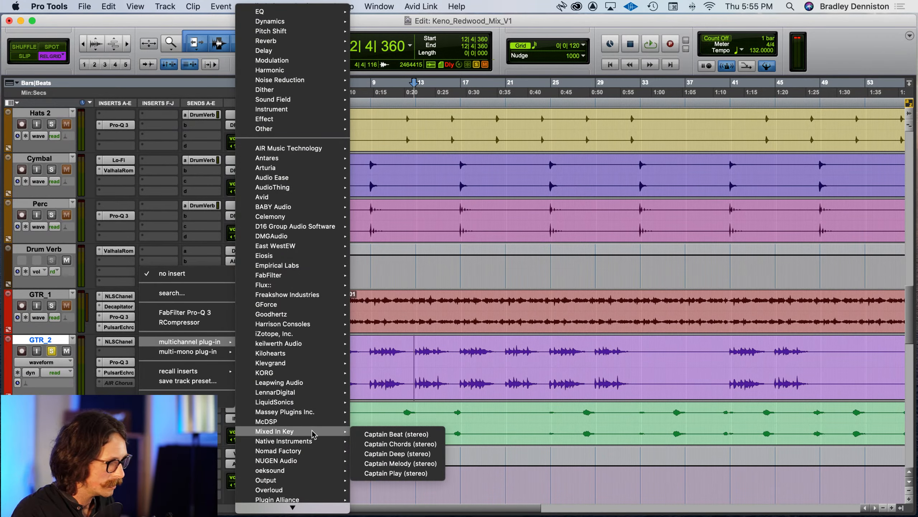
pyautogui.press('s')
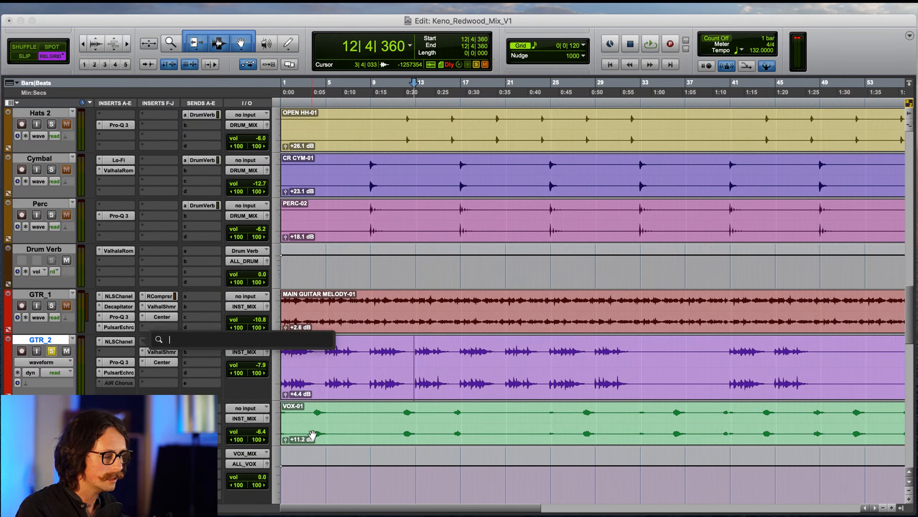
pyautogui.write('ocean')
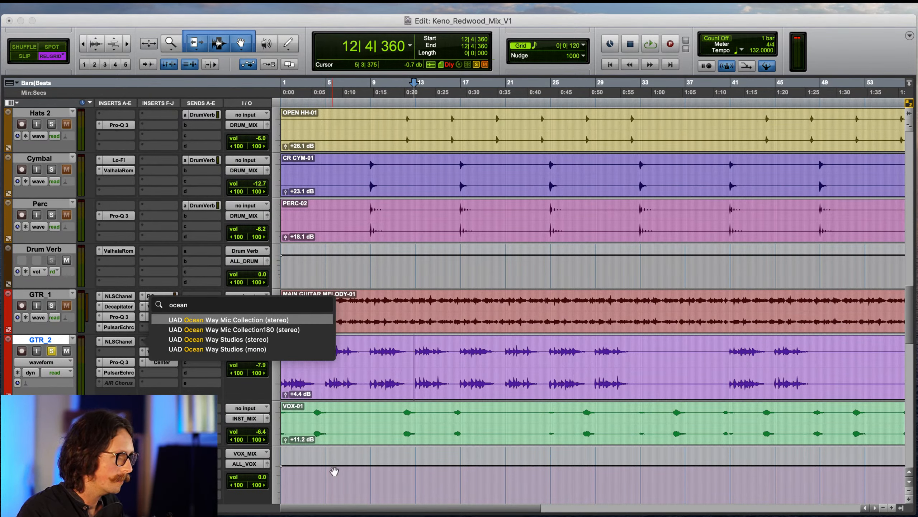
pyautogui.click(240, 339)
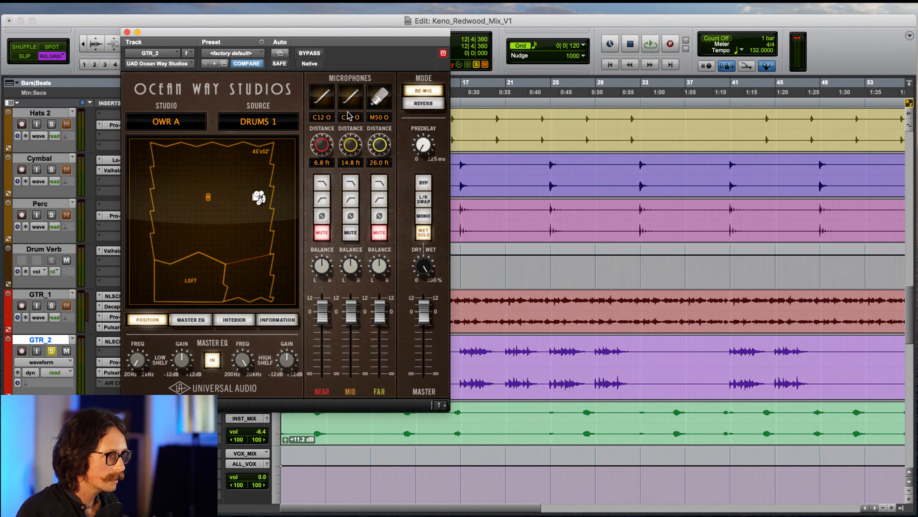
# - Set the Mid microphone in GTR_2's Ocean Way Studios plug-in to KM54 C
pyautogui.click(353, 122)
pyautogui.click(362, 168)
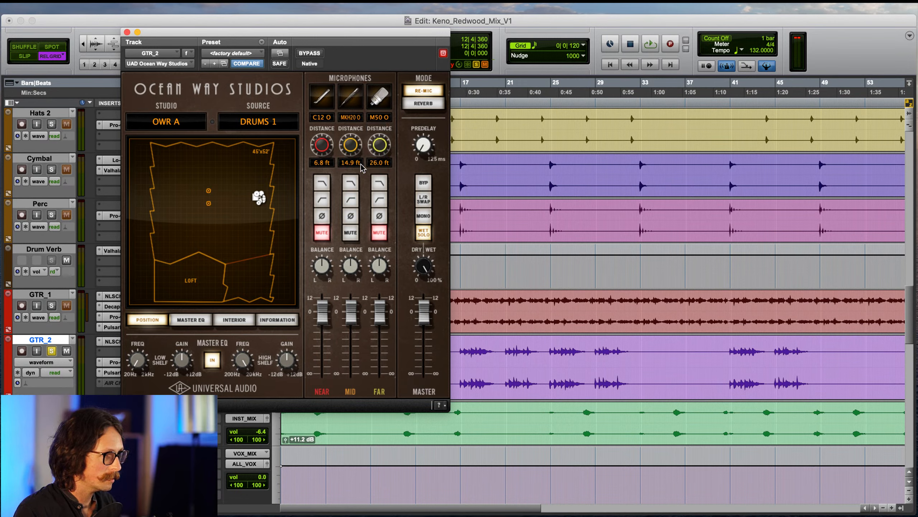
pyautogui.click(351, 119)
pyautogui.click(361, 158)
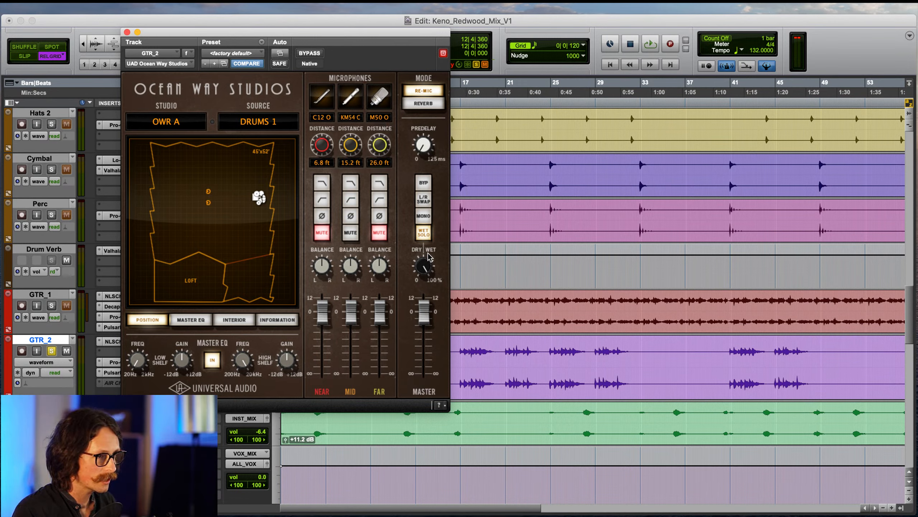
# - Set Ocean Way Studios to Reverb mode with Wet Solo off and a mostly dry Dry/Wet mix, and close the plug-in
pyautogui.click(418, 104)
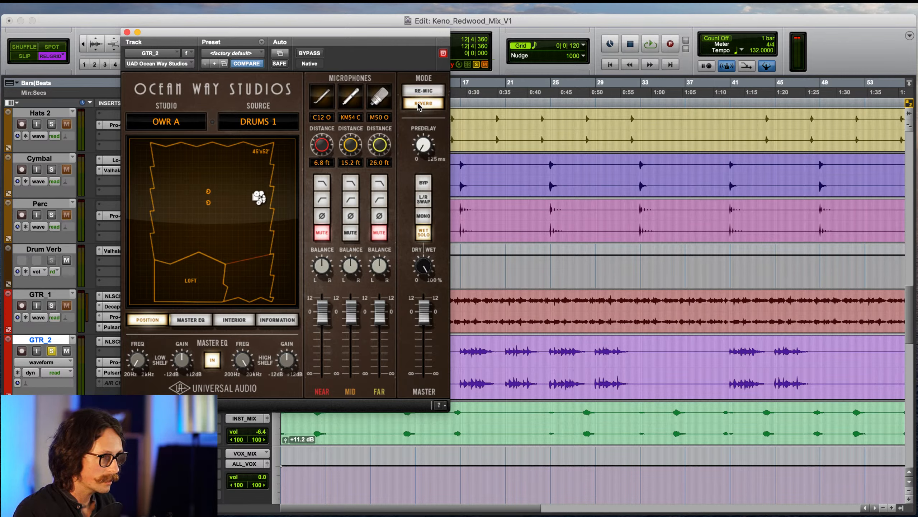
pyautogui.click(423, 234)
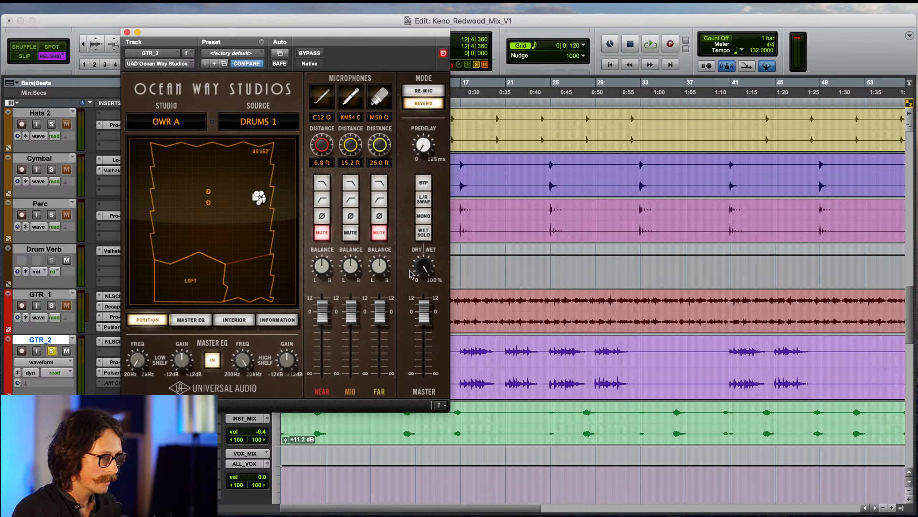
pyautogui.moveTo(420, 269); pyautogui.dragTo(401, 334)
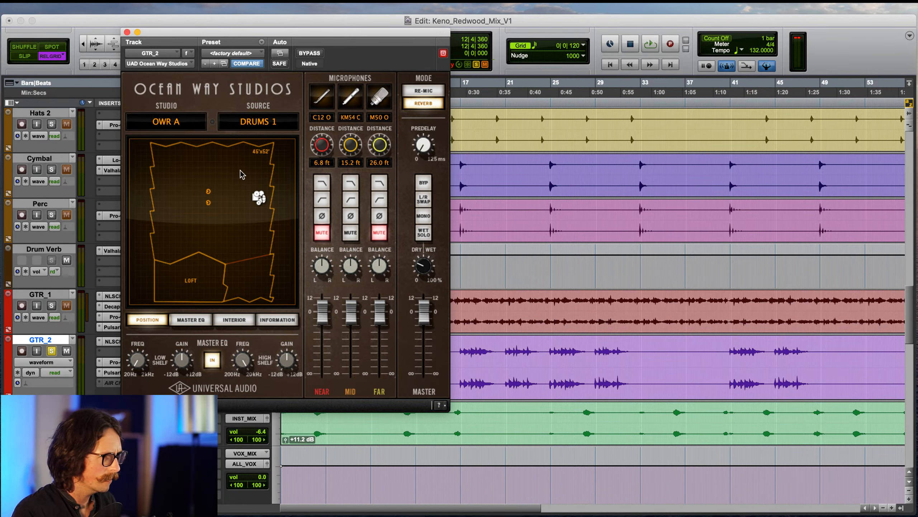
pyautogui.click(242, 121)
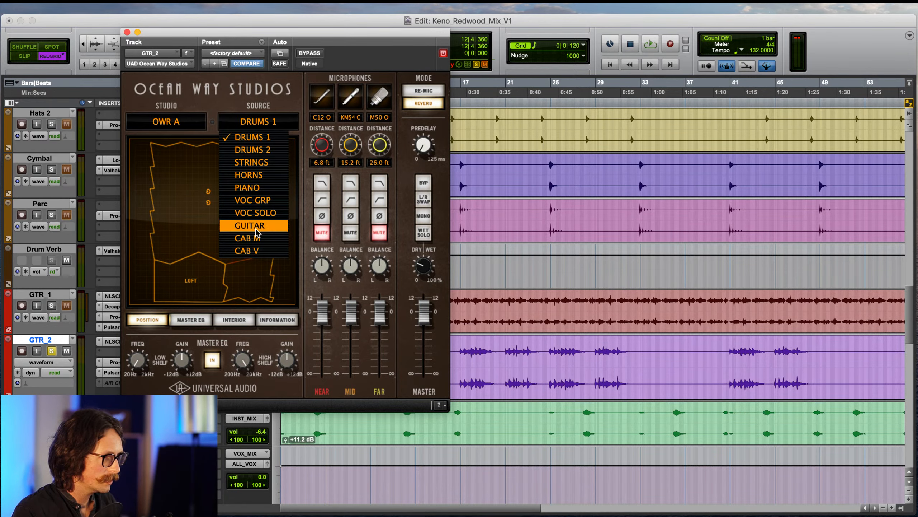
pyautogui.click(181, 4)
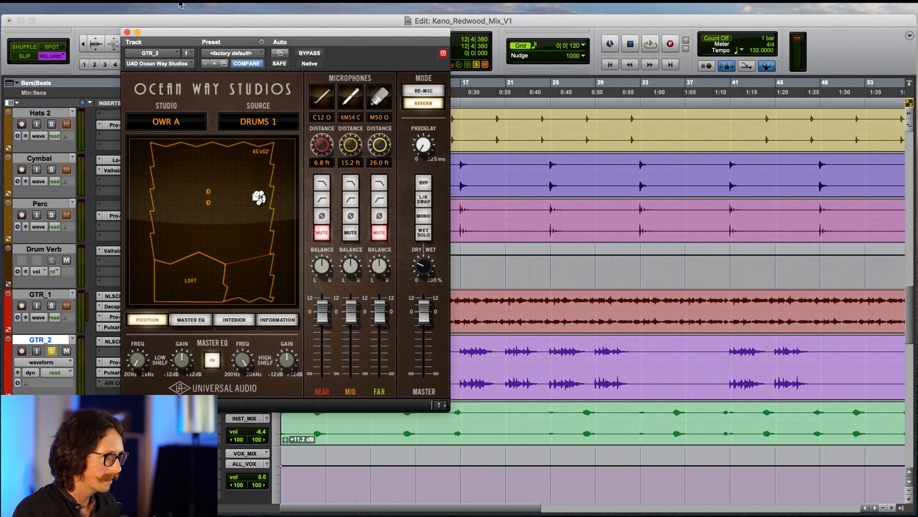
pyautogui.click(127, 32)
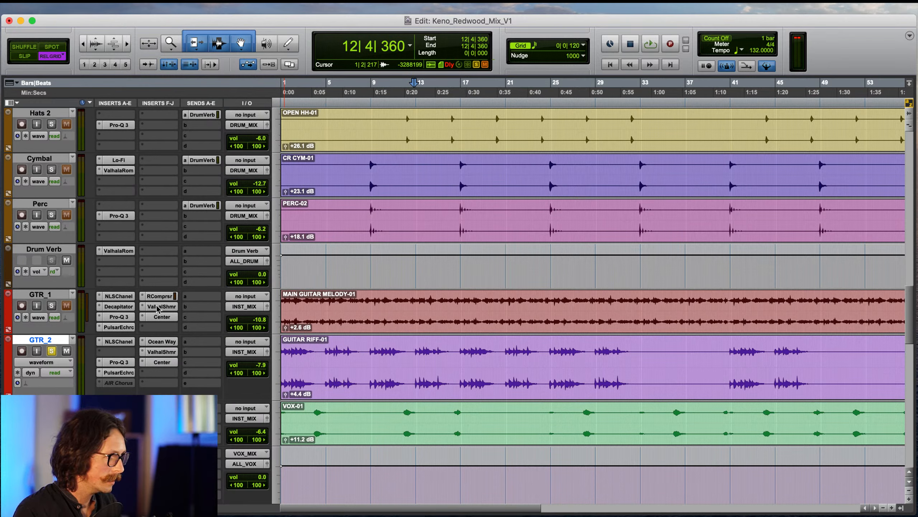
# - Shift ValhalShmr and Center on GTR_1 and Ocean Way, ValhalShmr and Center on GTR_2 down one insert slot
pyautogui.moveTo(160, 321); pyautogui.dragTo(161, 316)
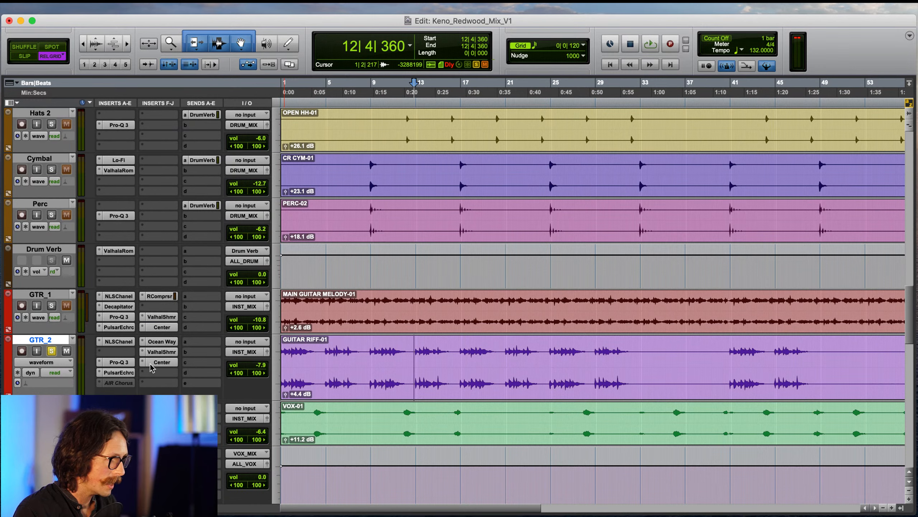
pyautogui.moveTo(162, 362)
pyautogui.mouseDown()
pyautogui.moveTo(162, 373)
pyautogui.moveTo(162, 362)
pyautogui.mouseUp()
pyautogui.click(161, 351)
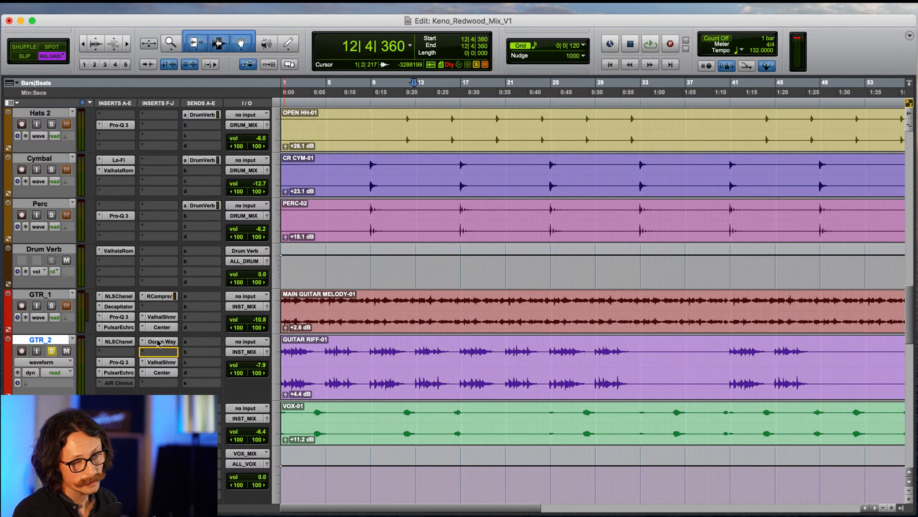
pyautogui.moveTo(162, 340); pyautogui.dragTo(160, 350)
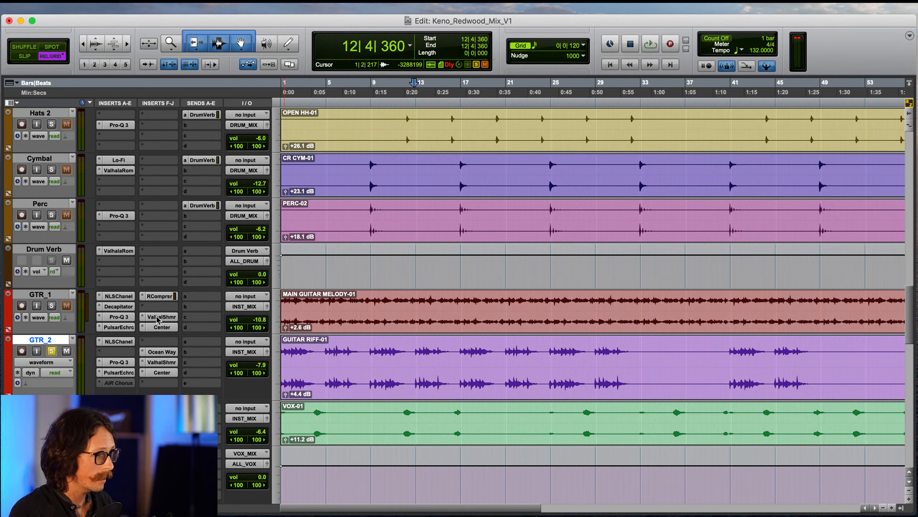
# - Copy GTR_1's RCompressor to GTR_2 and GTR_2's Ocean Way to GTR_1 in the freed insert slots, and unsolo GTR_2
pyautogui.click(166, 341)
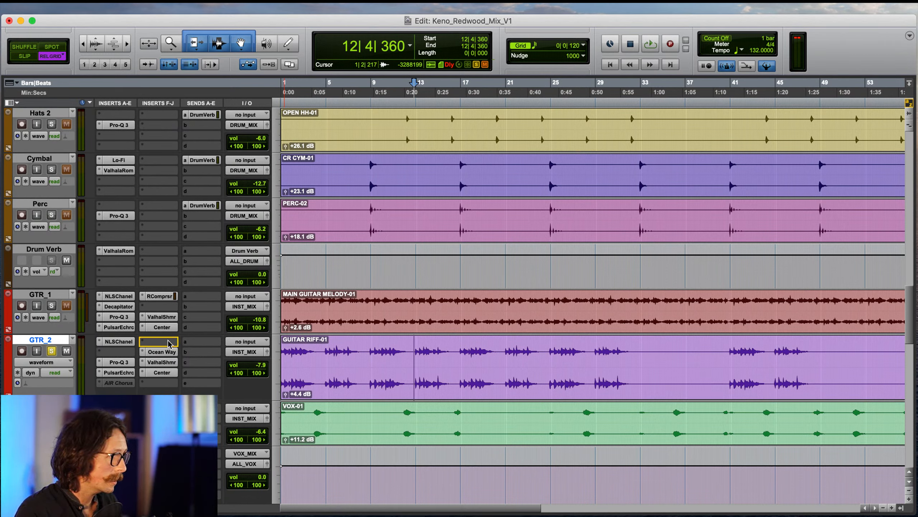
pyautogui.moveTo(169, 343); pyautogui.dragTo(161, 310)
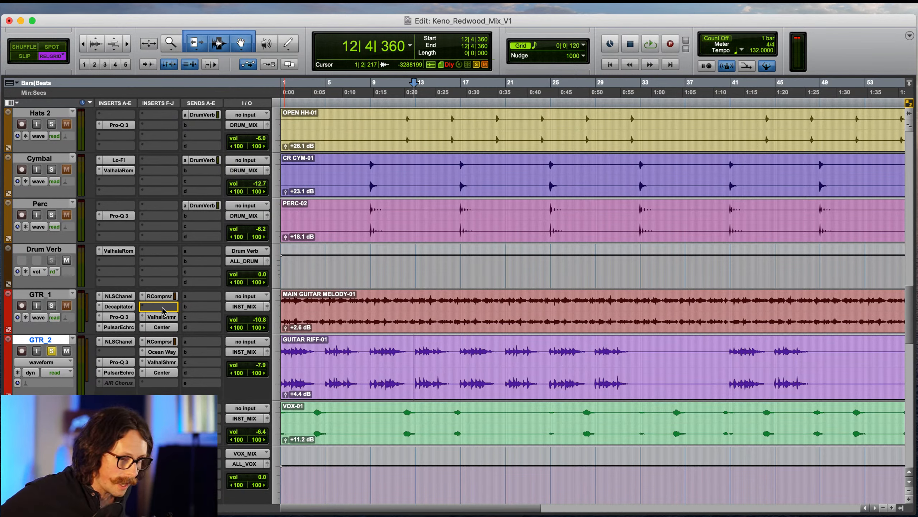
pyautogui.moveTo(163, 310); pyautogui.dragTo(163, 310)
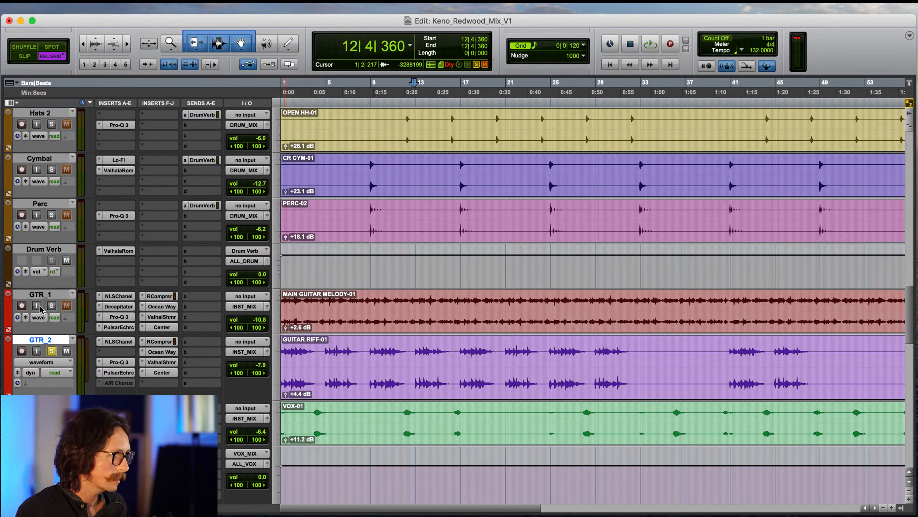
pyautogui.click(52, 351)
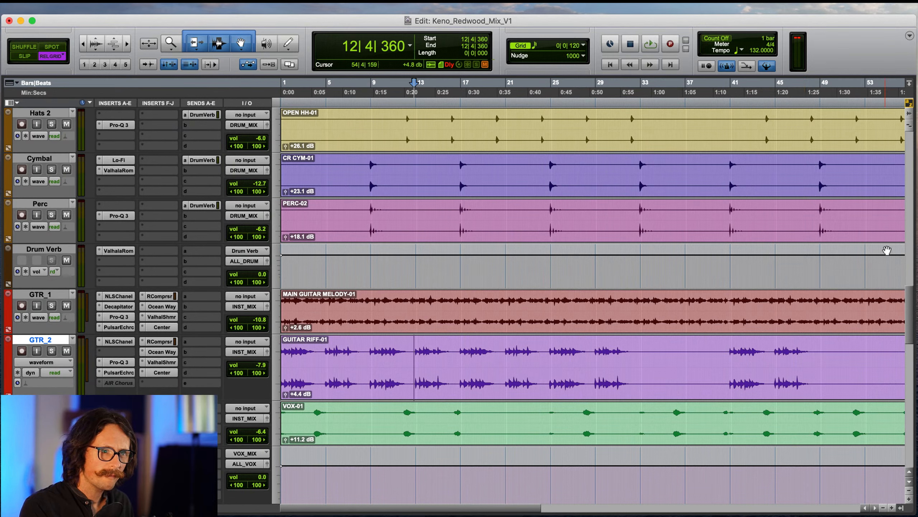
pyautogui.press('super+Tab')
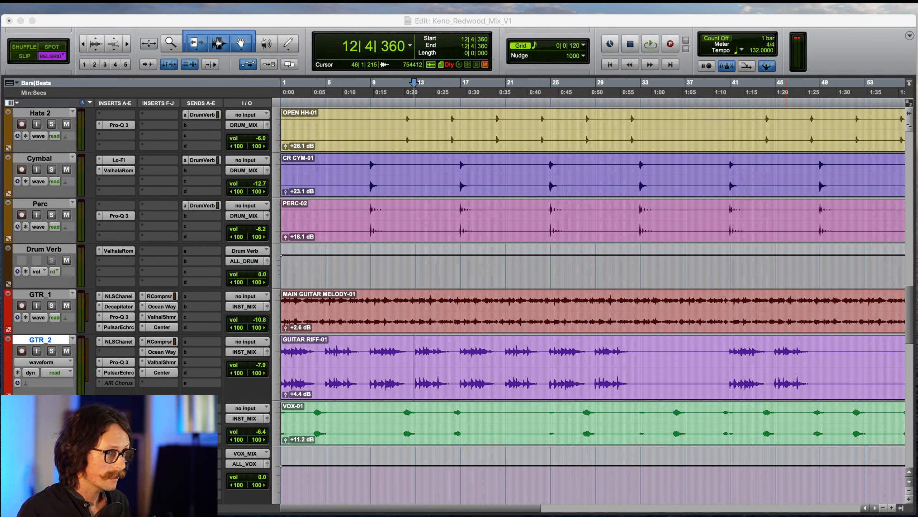
pyautogui.click(137, 25)
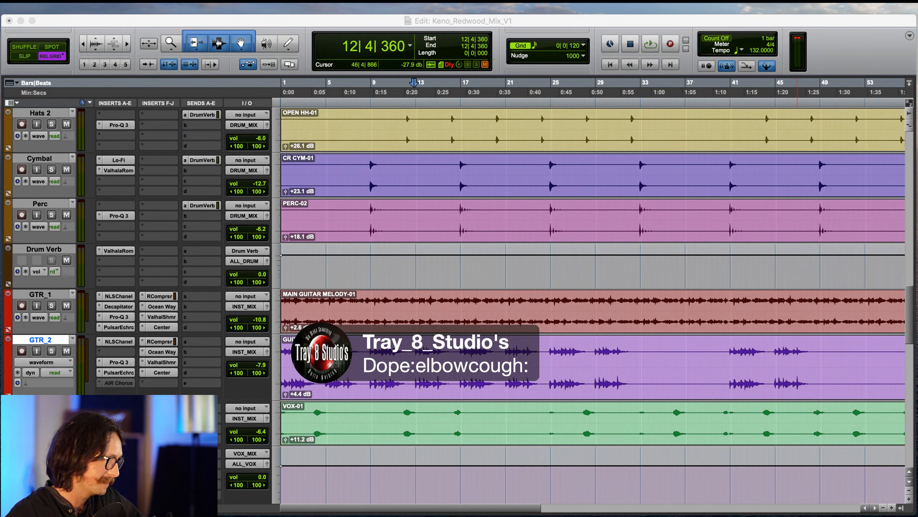
pyautogui.press('super+Tab')
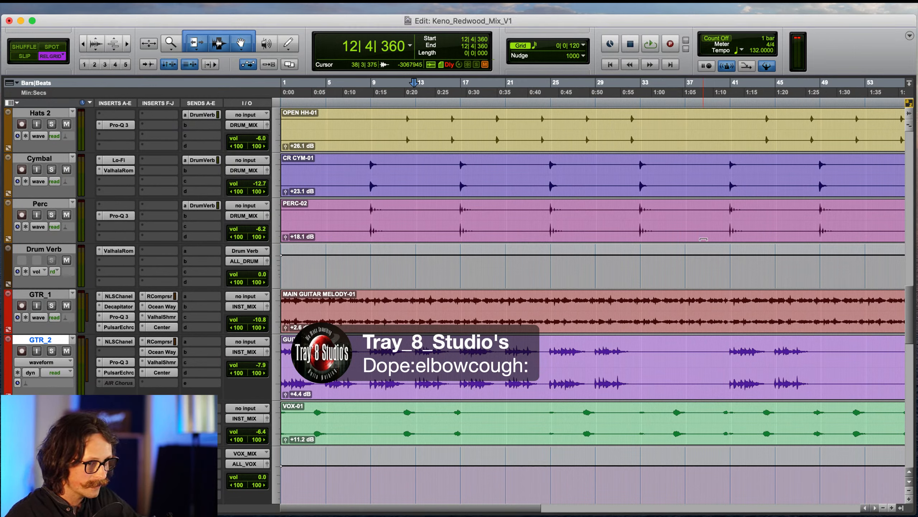
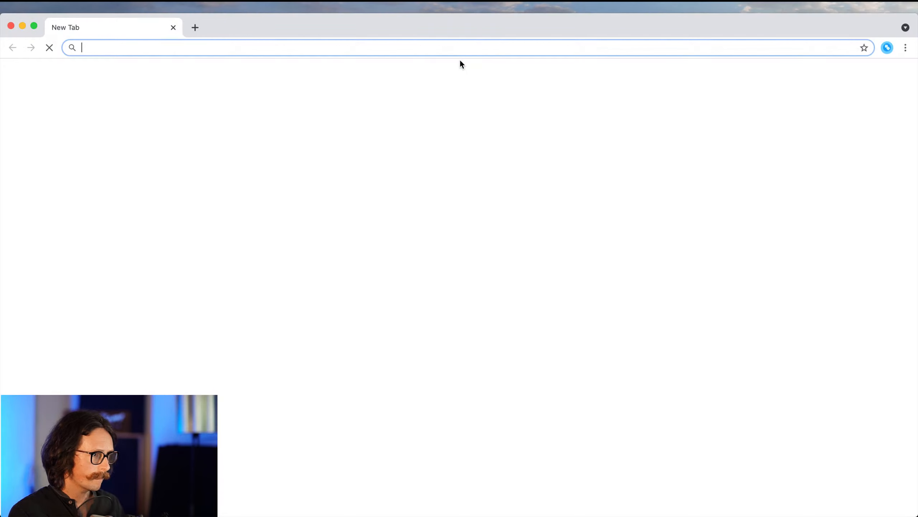
# - In Chrome, search the web for sonarworks and open the SoundID Reference page for creators on the Sonarworks website
pyautogui.write('sonar')
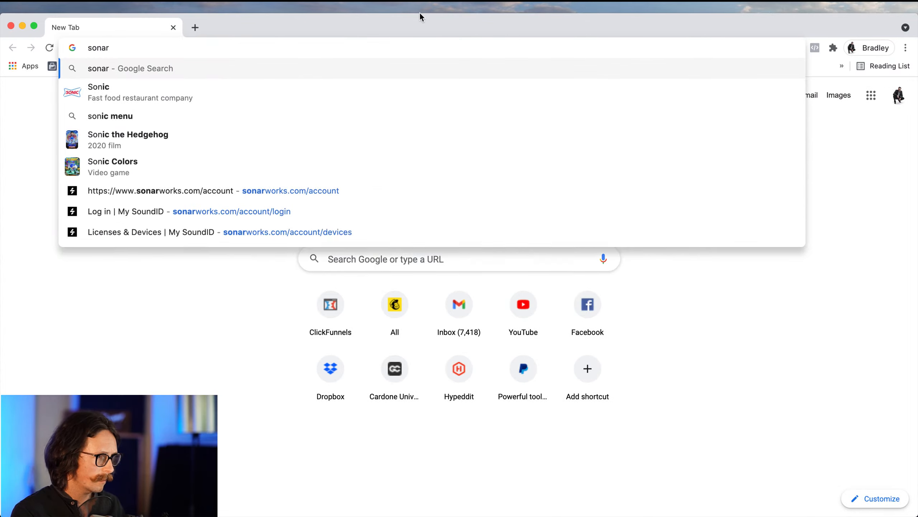
pyautogui.write('works')
pyautogui.press('Return')
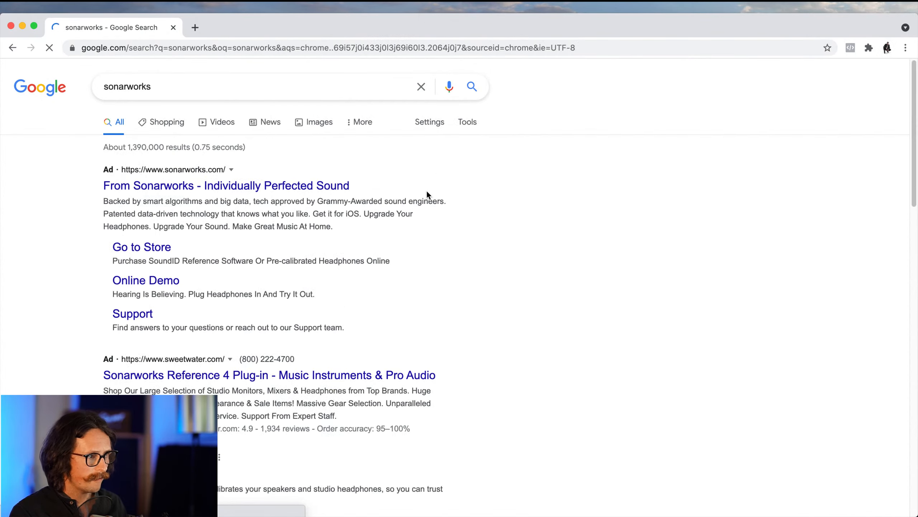
pyautogui.click(163, 188)
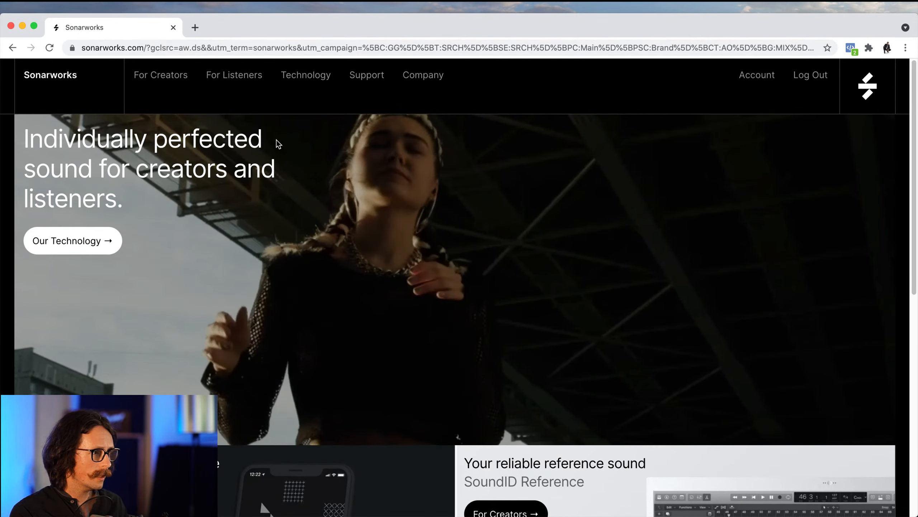
pyautogui.scroll(-10, 425, 256)
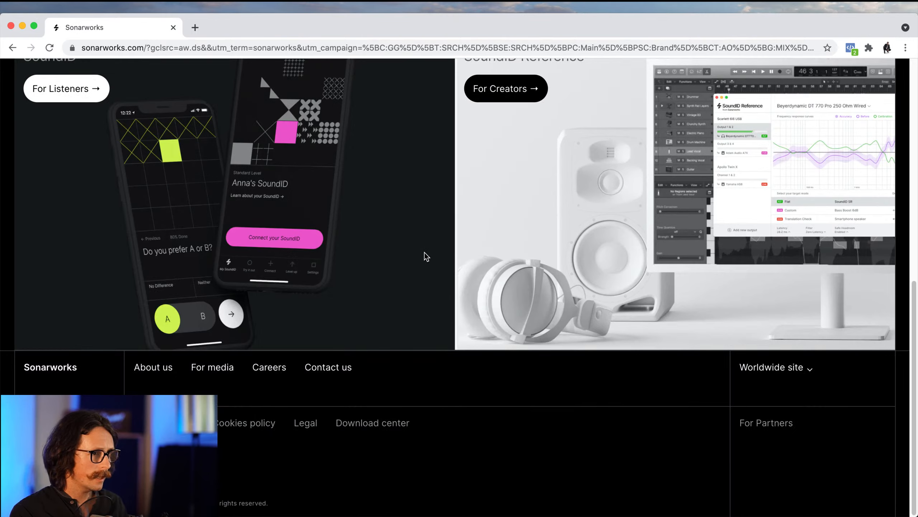
pyautogui.click(535, 91)
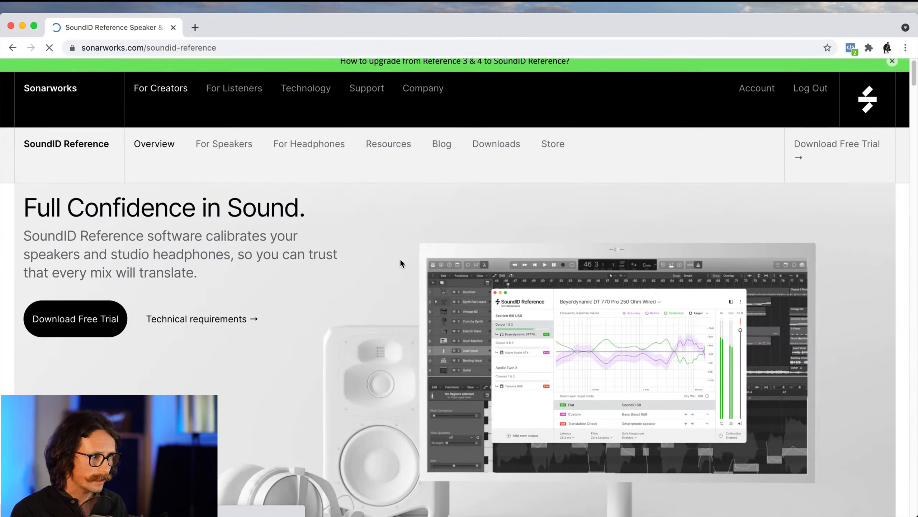
# - Look through the benefits and calibration features described on the SoundID Reference page
pyautogui.scroll(-3, 325, 308)
pyautogui.scroll(-15, 467, 287)
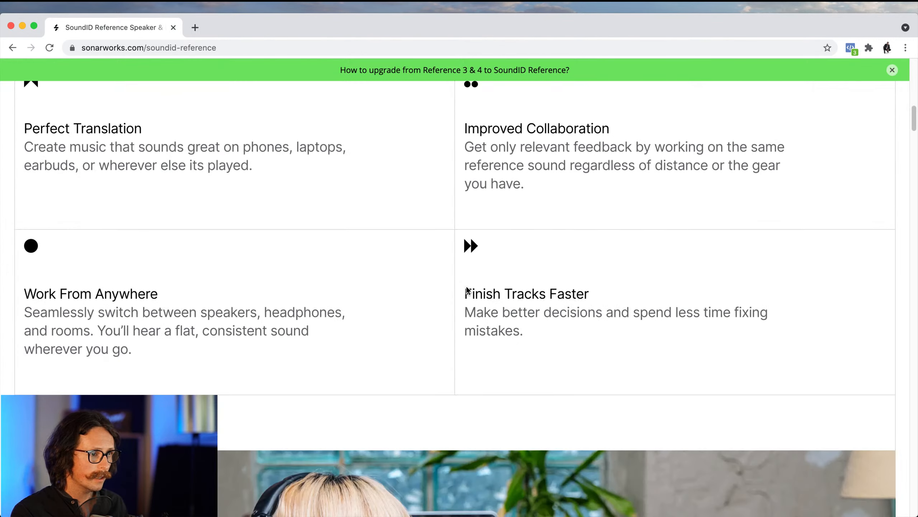
pyautogui.scroll(-20, 467, 286)
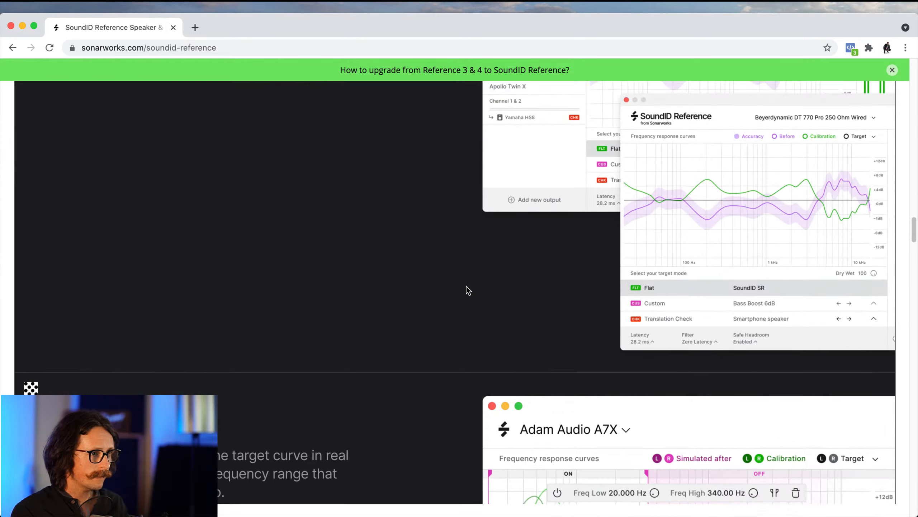
pyautogui.scroll(-10, 466, 286)
pyautogui.scroll(-10, 683, 164)
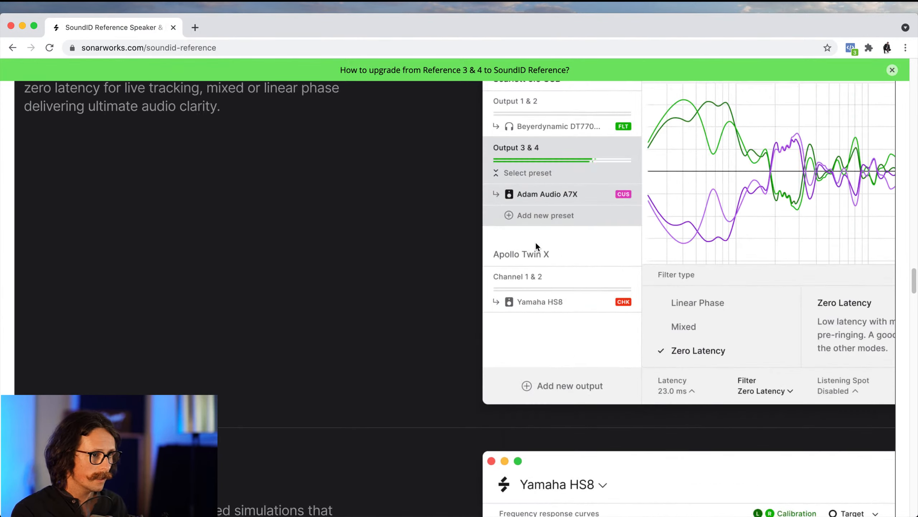
# - Skim the SoundID Reference page, highlight the intro text about calibrating speakers and studio headphones, and quit Chrome
pyautogui.scroll(-15, 537, 244)
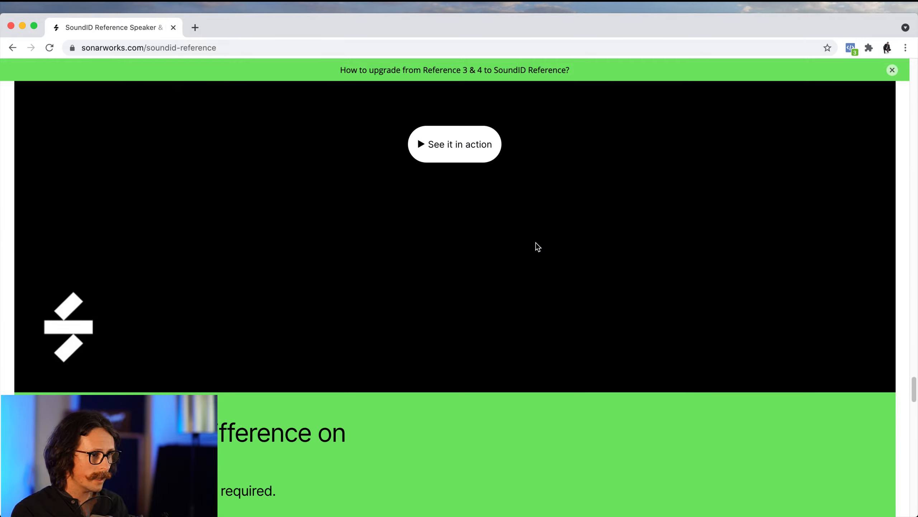
pyautogui.scroll(20, 537, 247)
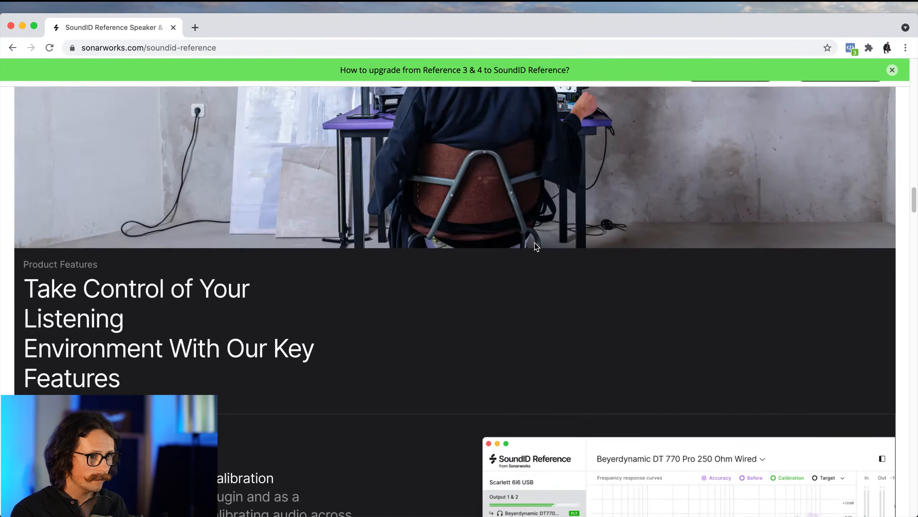
pyautogui.scroll(20, 534, 243)
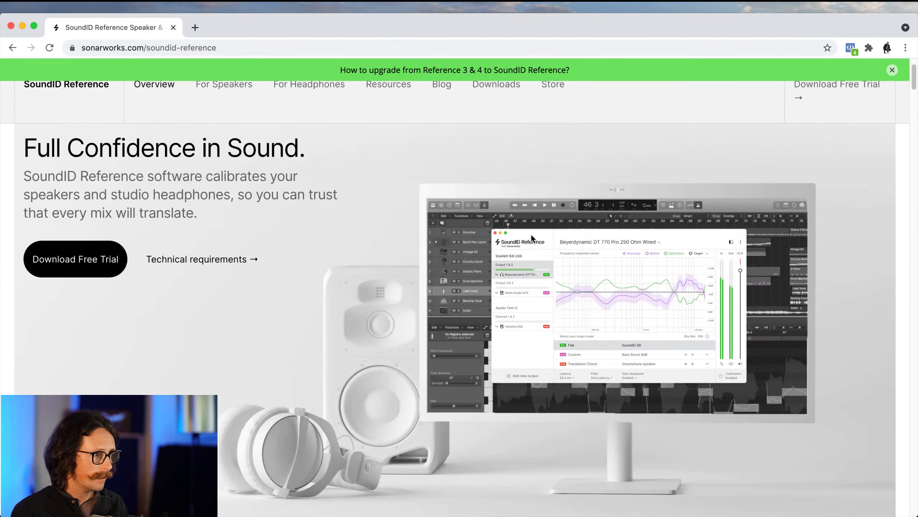
pyautogui.scroll(-2, 514, 250)
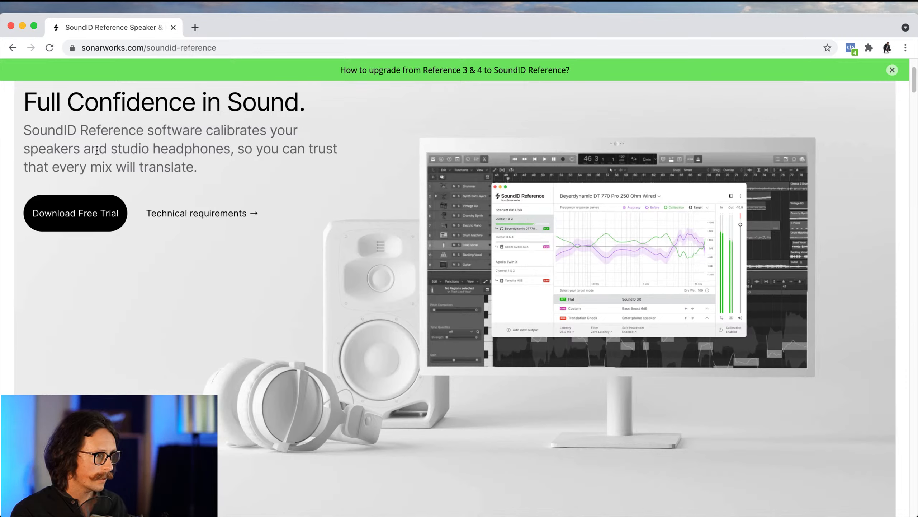
pyautogui.moveTo(99, 149); pyautogui.dragTo(276, 130)
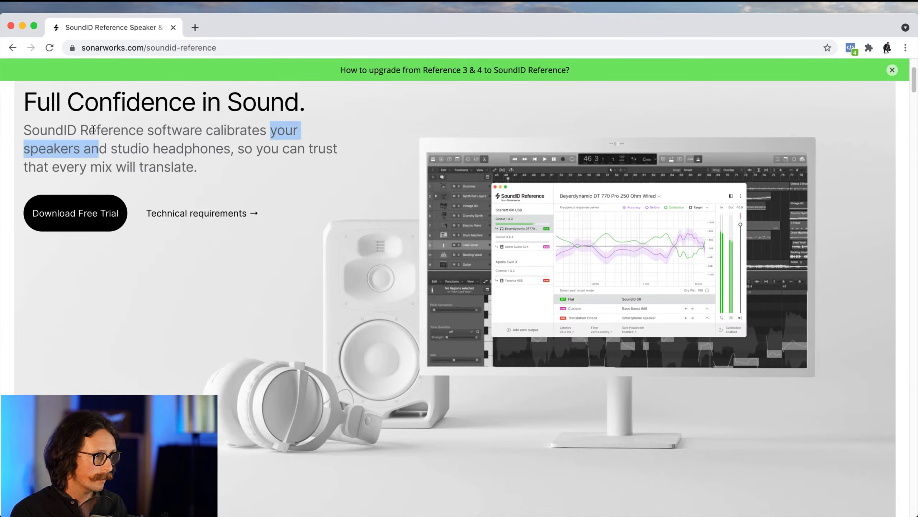
pyautogui.moveTo(96, 130); pyautogui.dragTo(300, 132)
pyautogui.moveTo(288, 150); pyautogui.dragTo(238, 150)
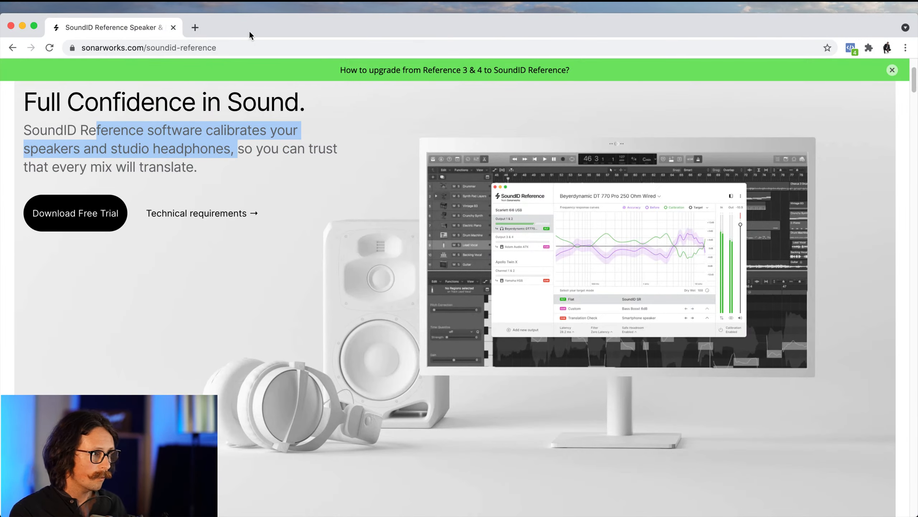
pyautogui.press('super+q')
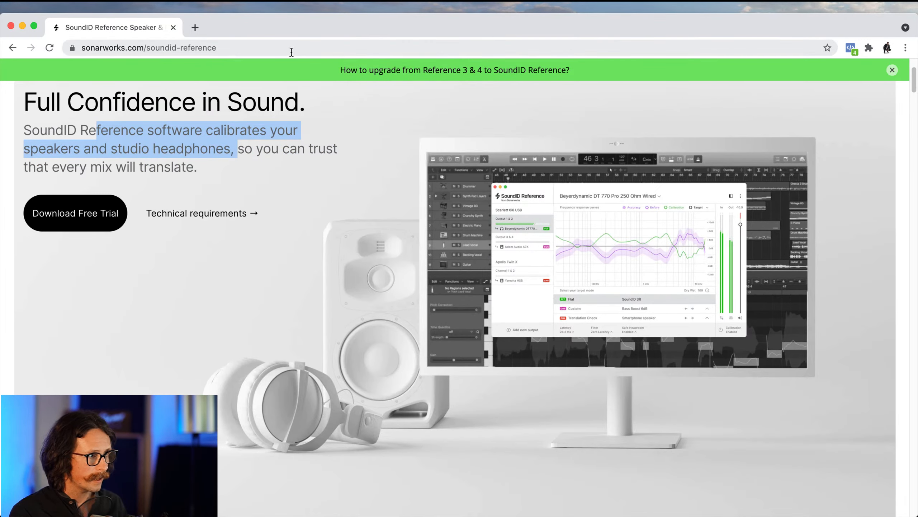
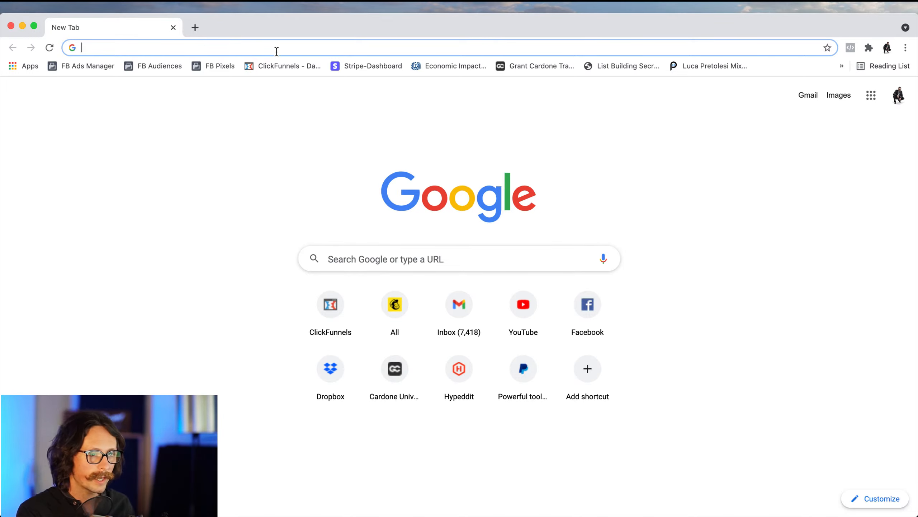
# - In Chrome, go to clickfunnels.com and open the BEAT GANG - SUBSCRIPTION funnel by searching for "beat gang"
pyautogui.write('clickfunnels.com')
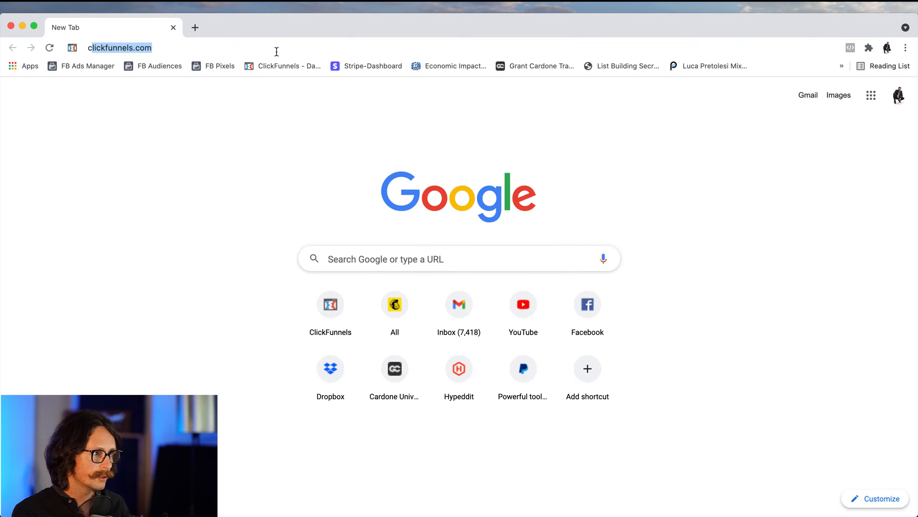
pyautogui.press('Return')
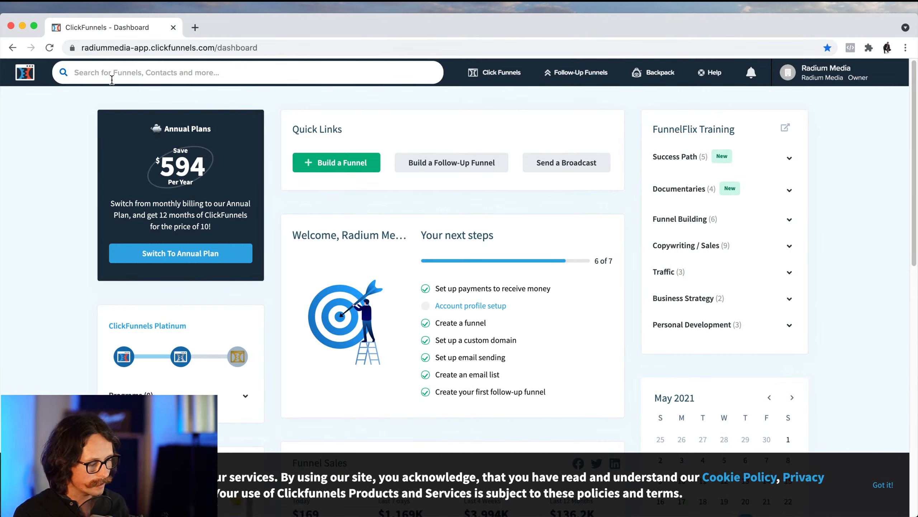
pyautogui.write('beat gang')
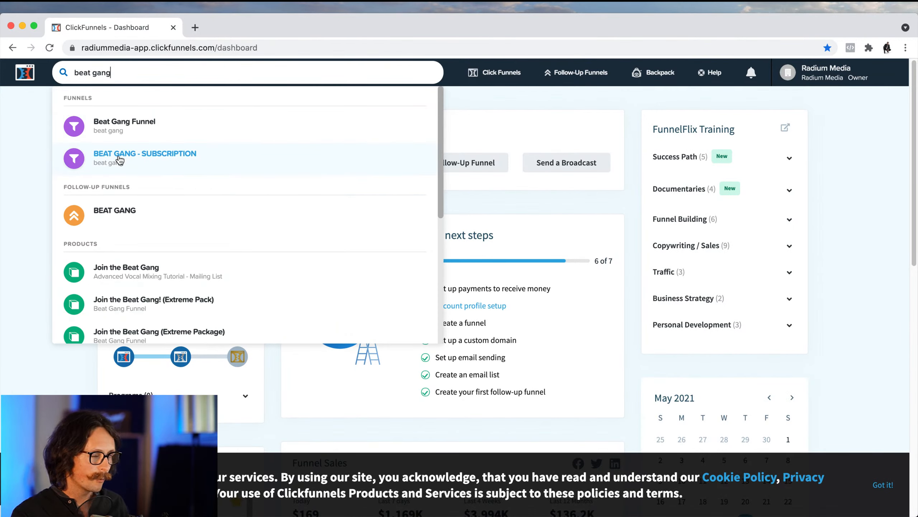
pyautogui.click(120, 160)
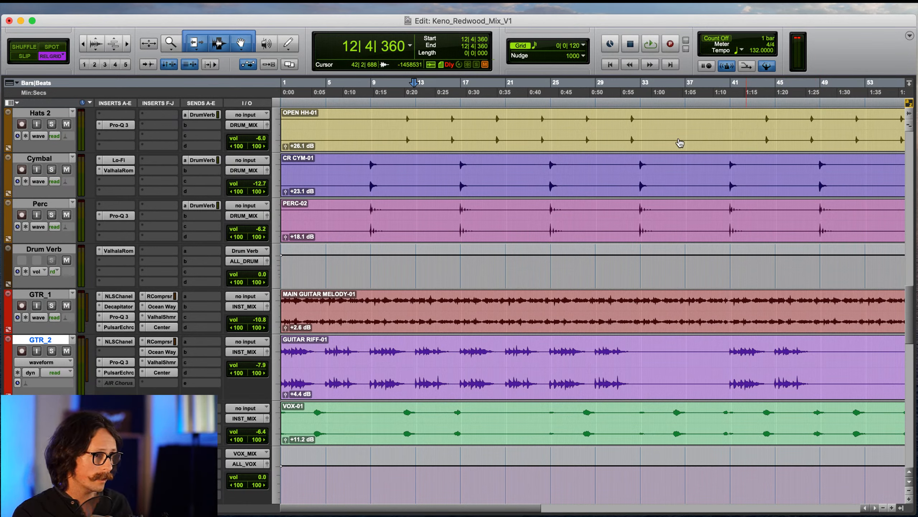
# - Switch from the Edit window to the Mix window of the Keno_Redwood_Mix_V1 session in Pro Tools
pyautogui.press('super+equal')
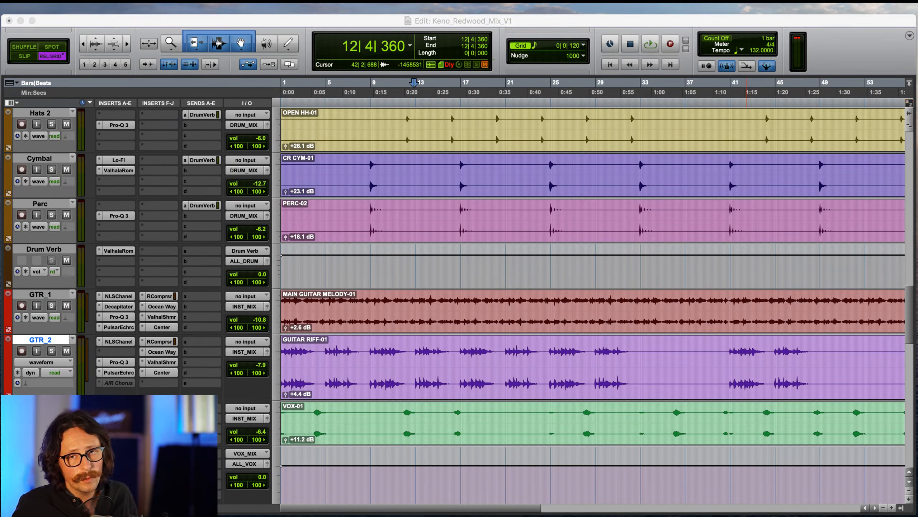